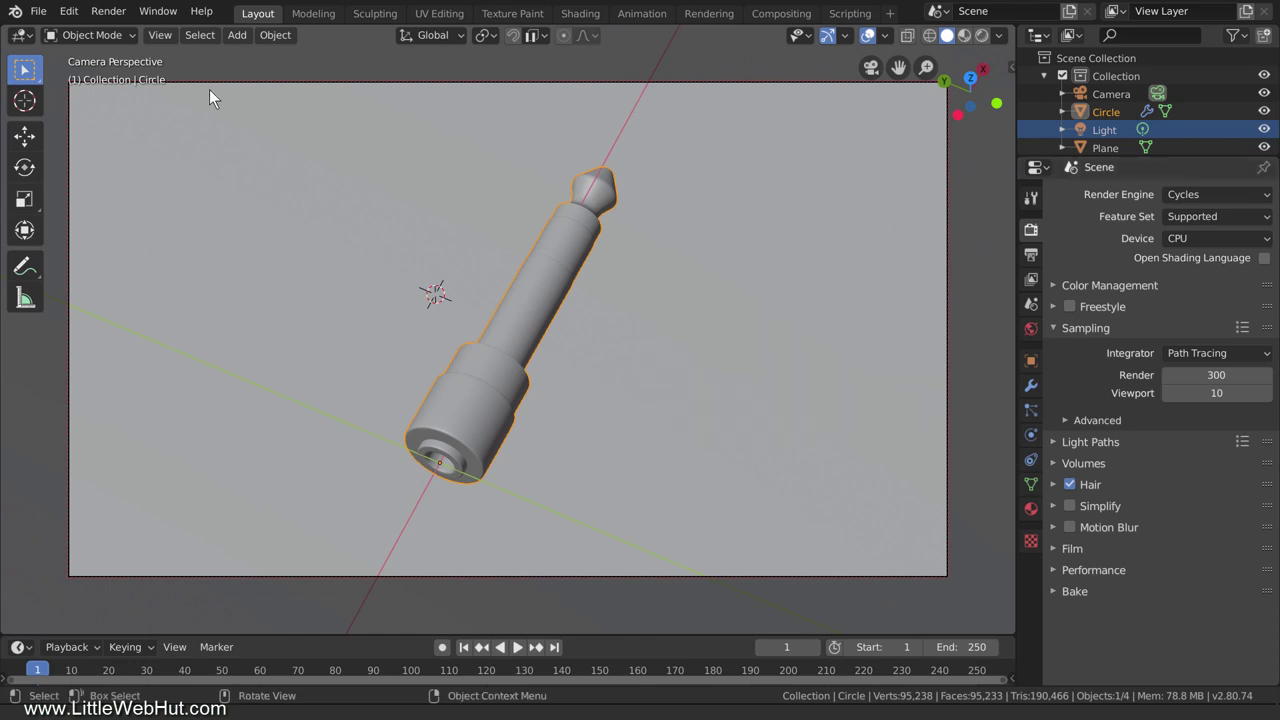
- Start a new General file and open the scene's Units settings
click(38, 11)
mouse_move(159, 33)
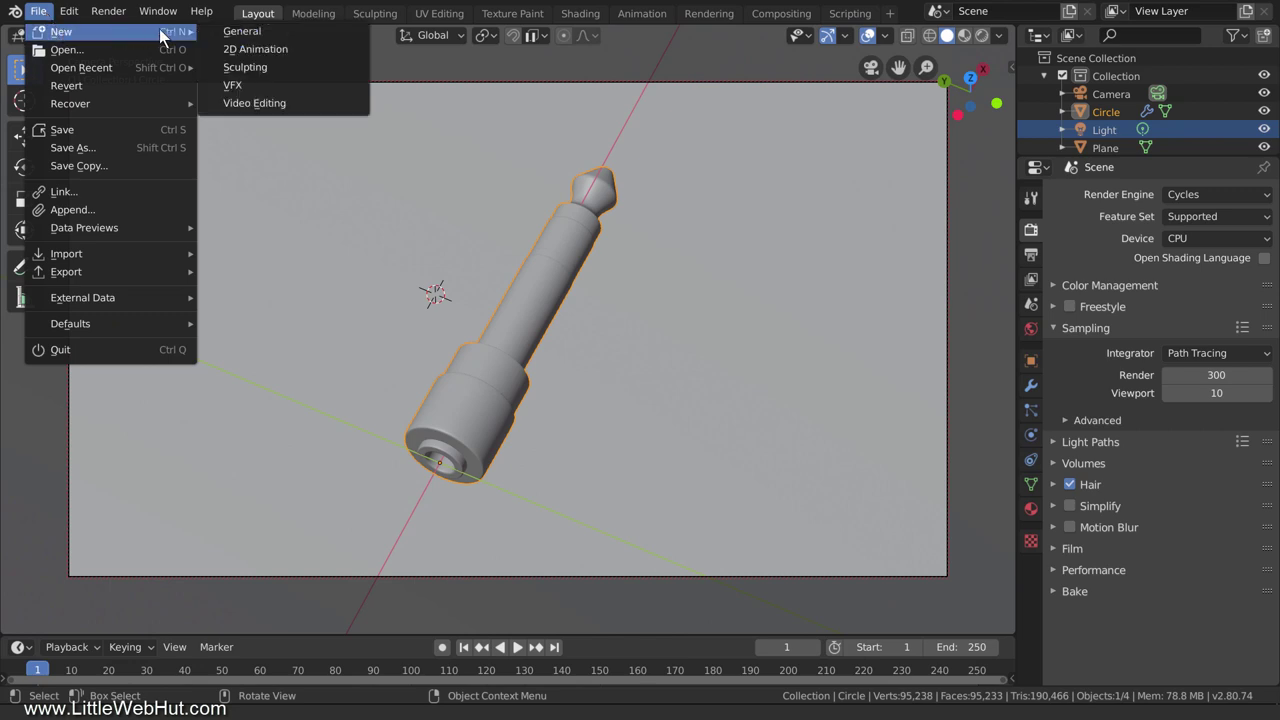
click(282, 36)
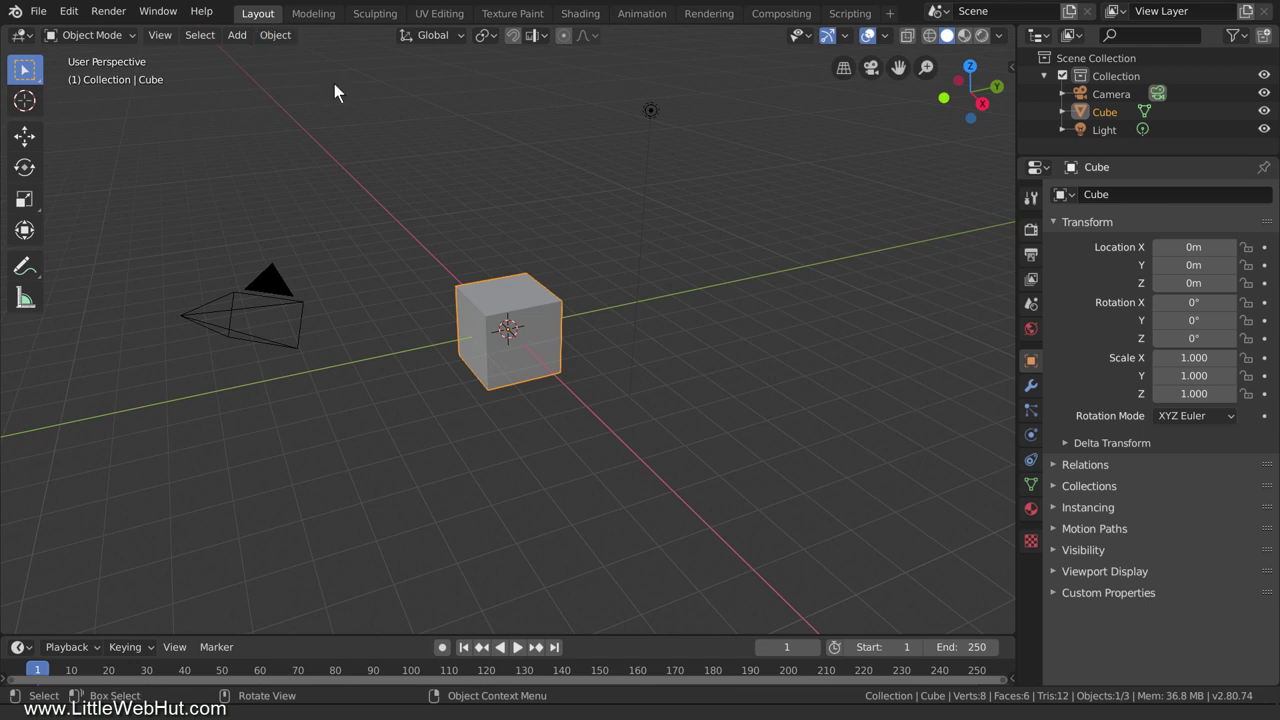
click(1031, 305)
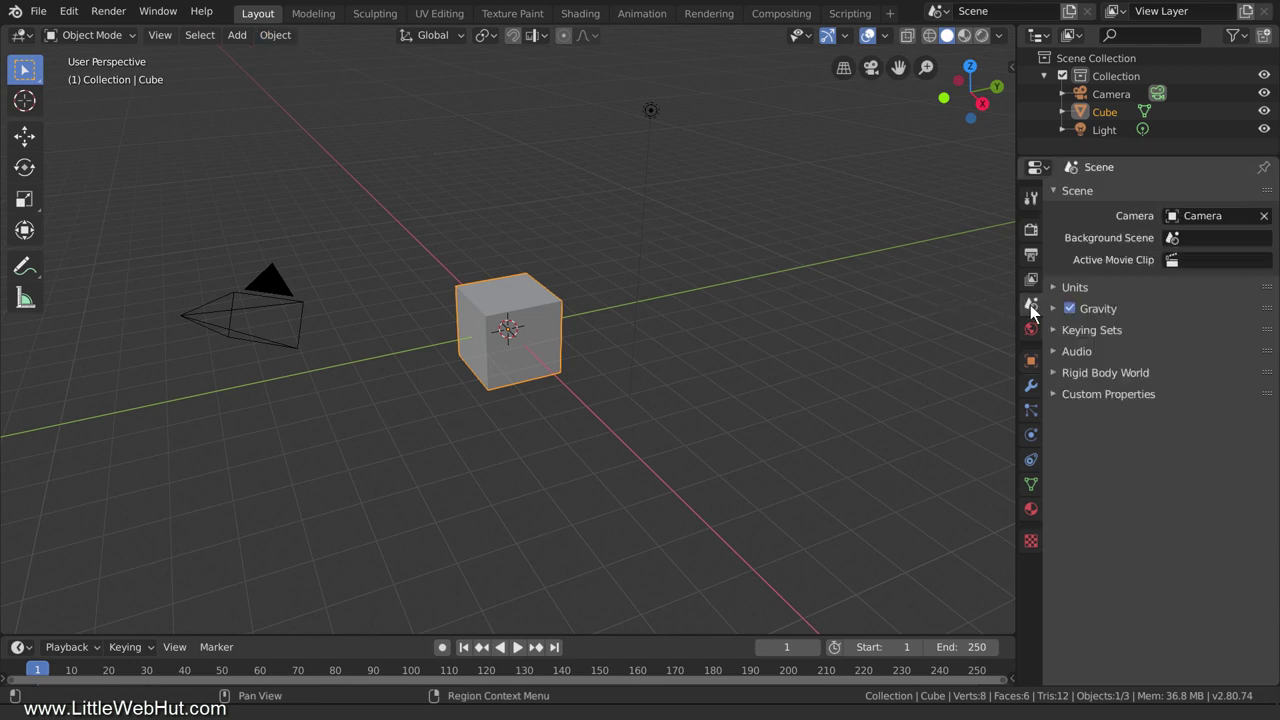
click(1054, 287)
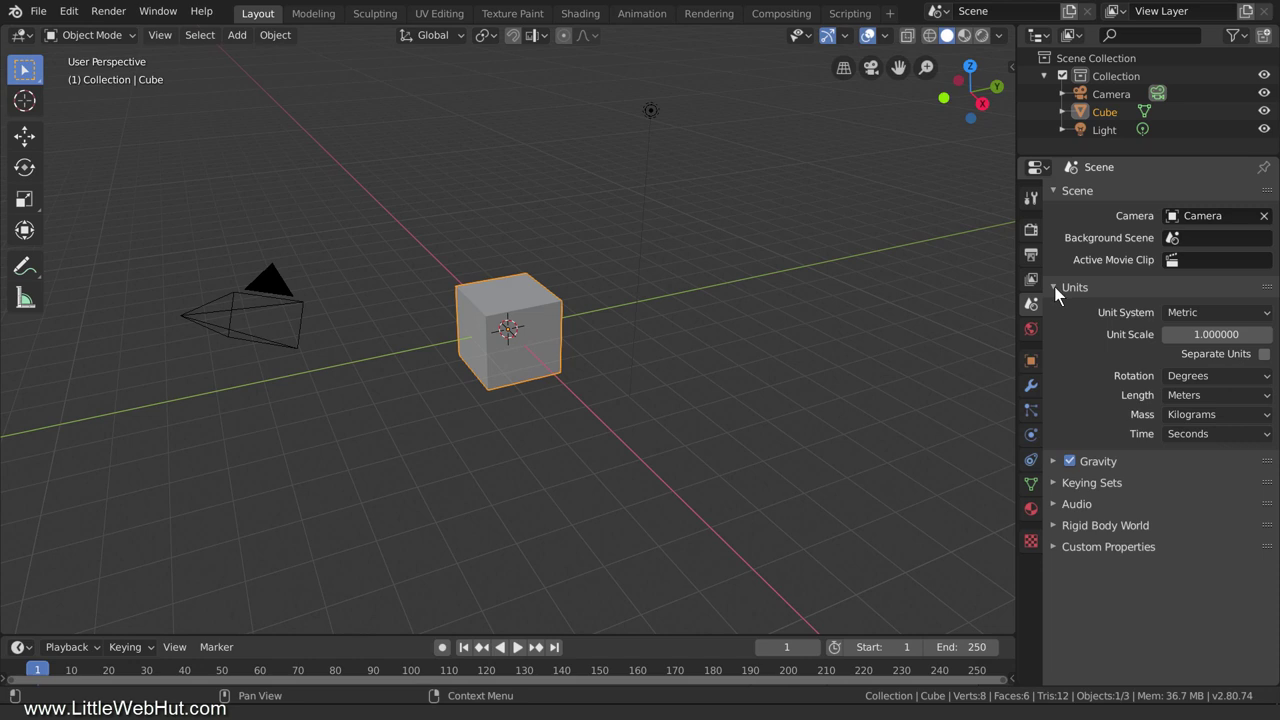
- Try the Imperial unit system with Inches as the length unit
click(1218, 313)
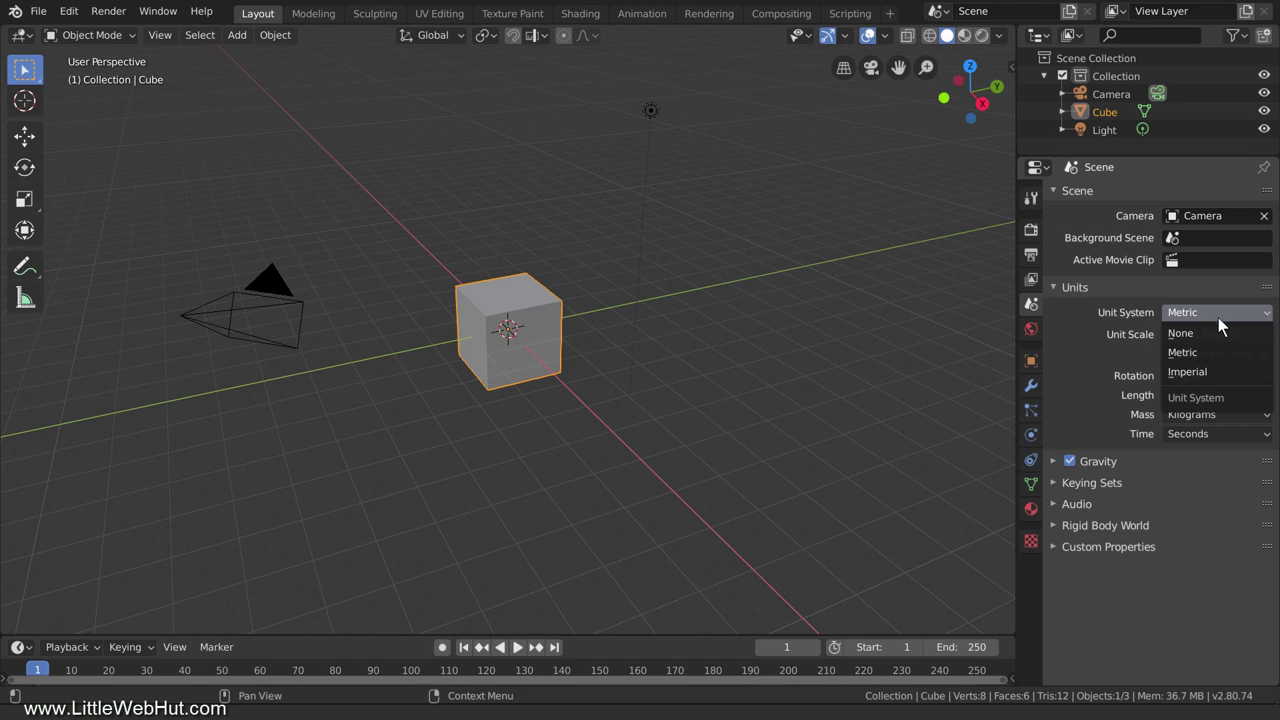
click(1216, 371)
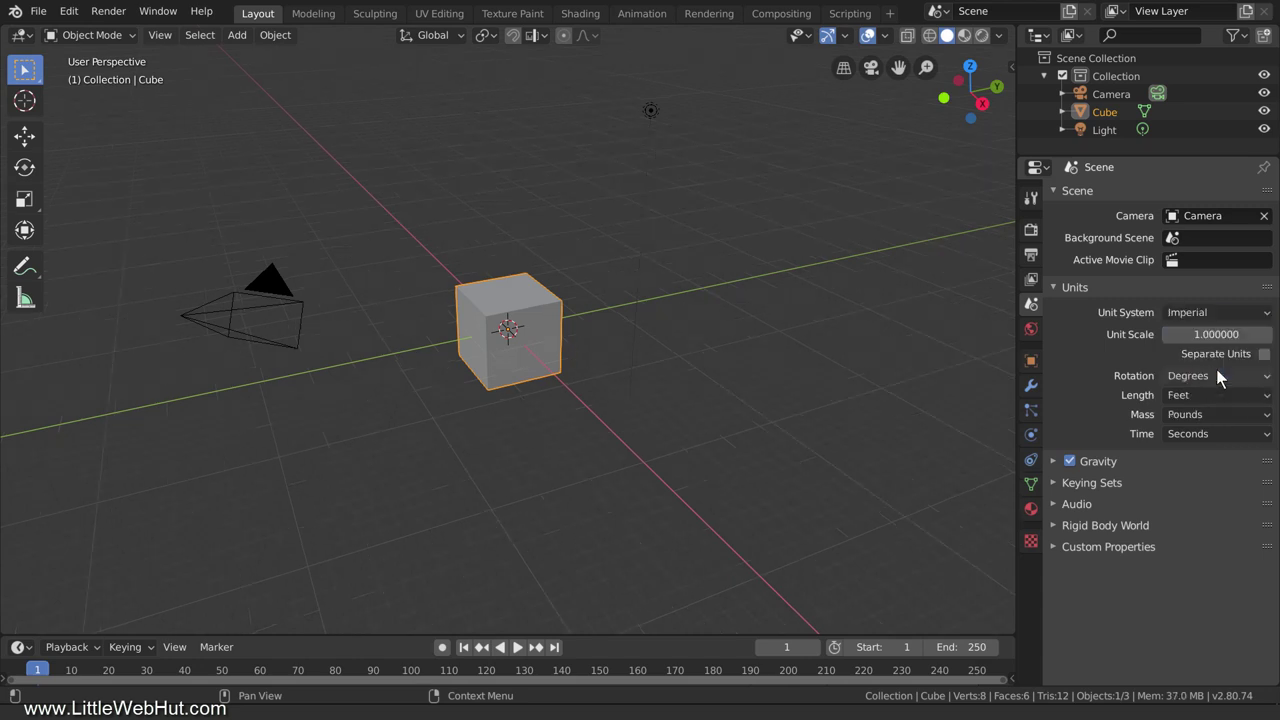
click(1216, 395)
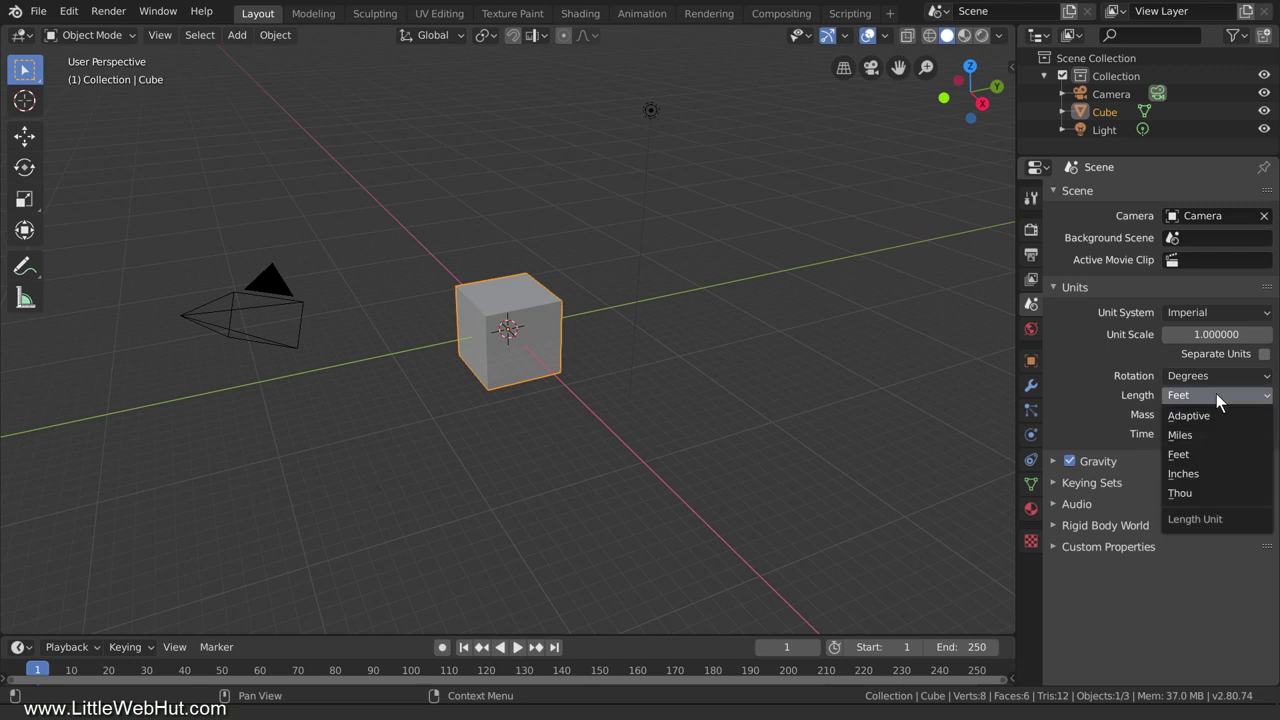
click(1214, 474)
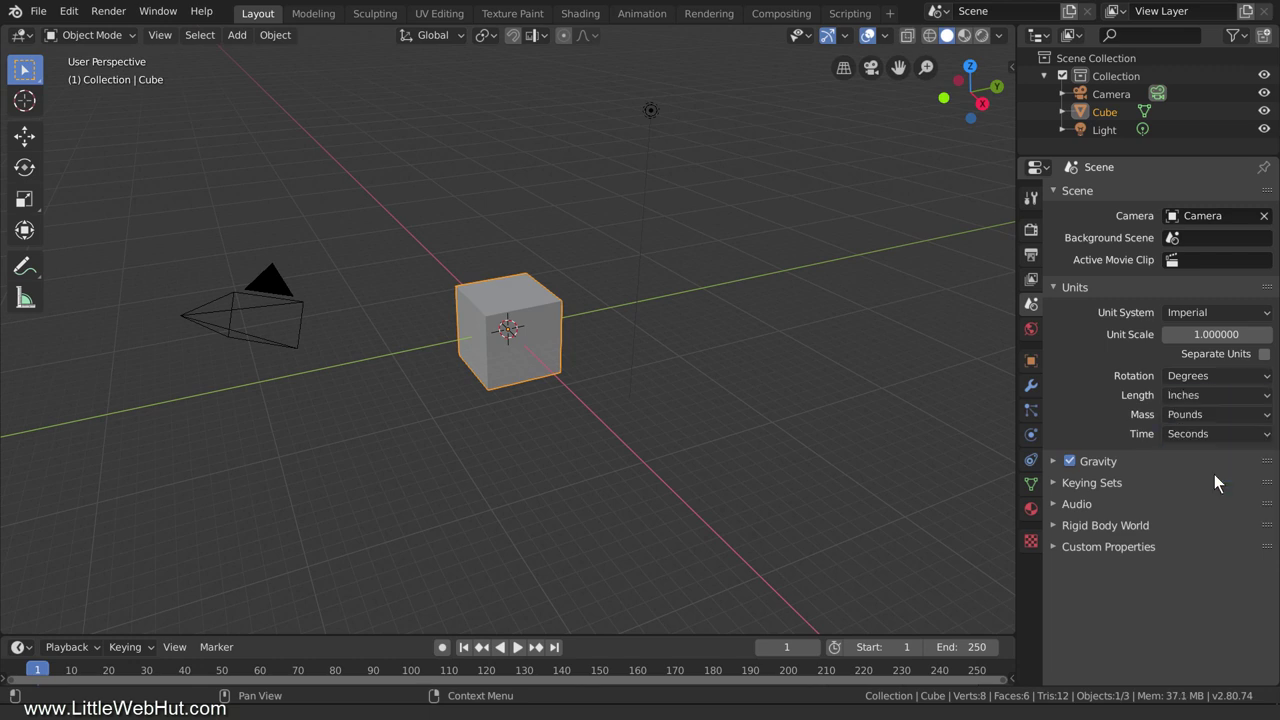
- Set the scene's unit system to Metric and its length unit to Millimeters
click(1224, 313)
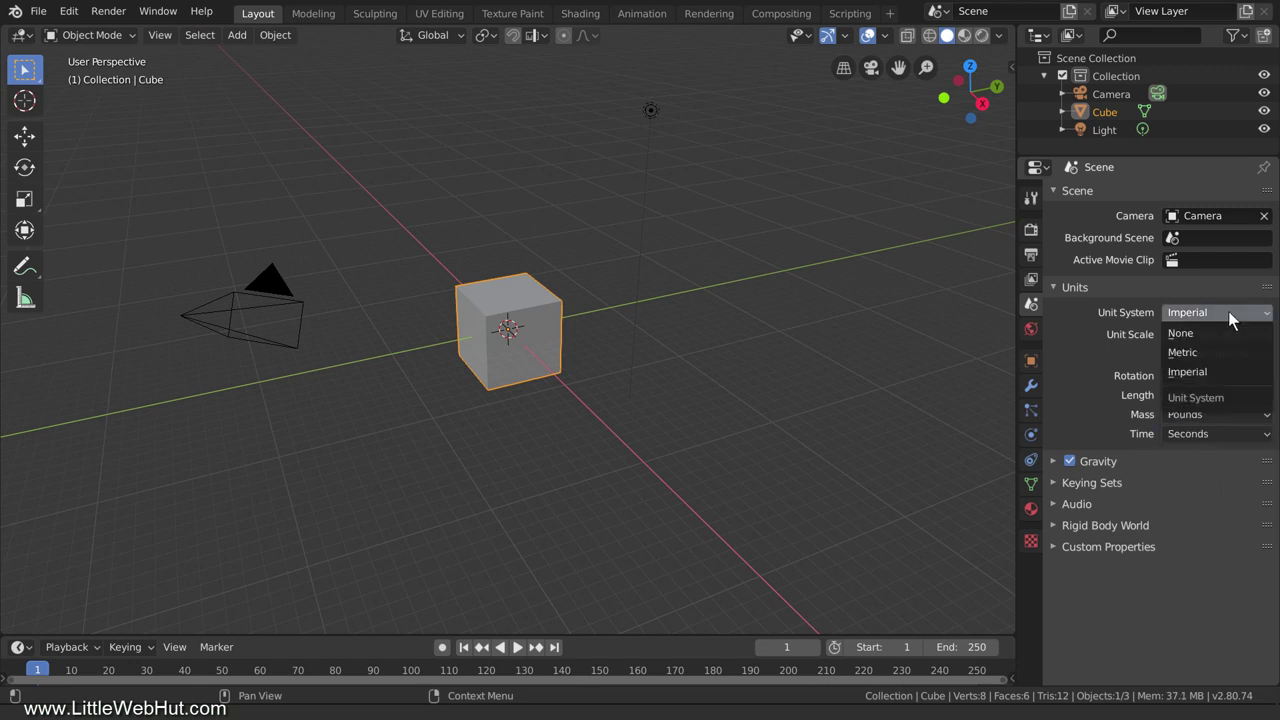
click(1226, 355)
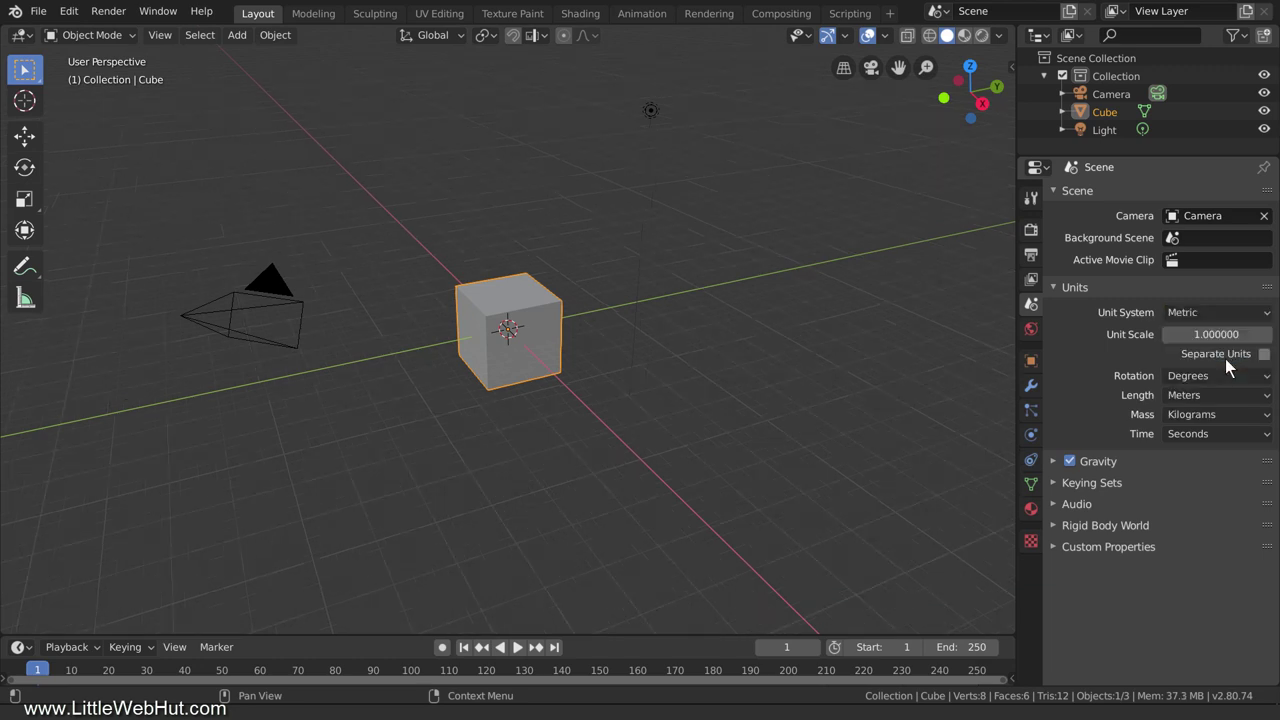
click(1228, 394)
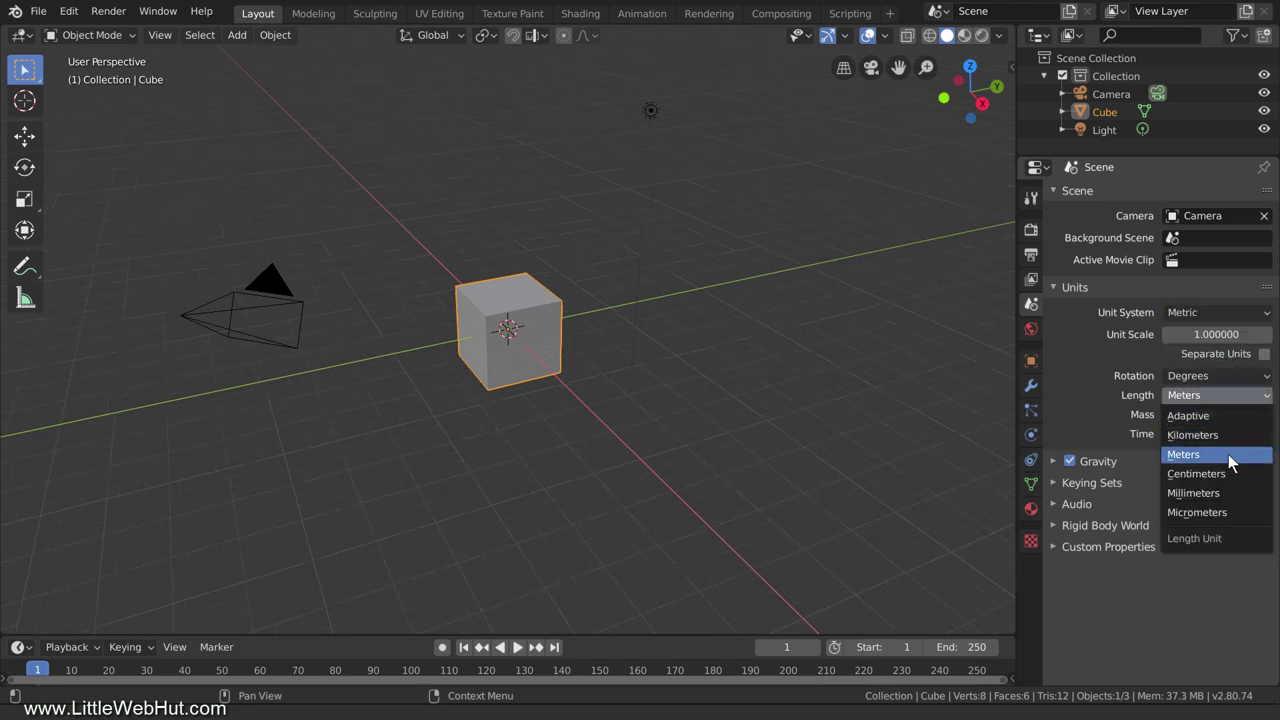
click(1229, 497)
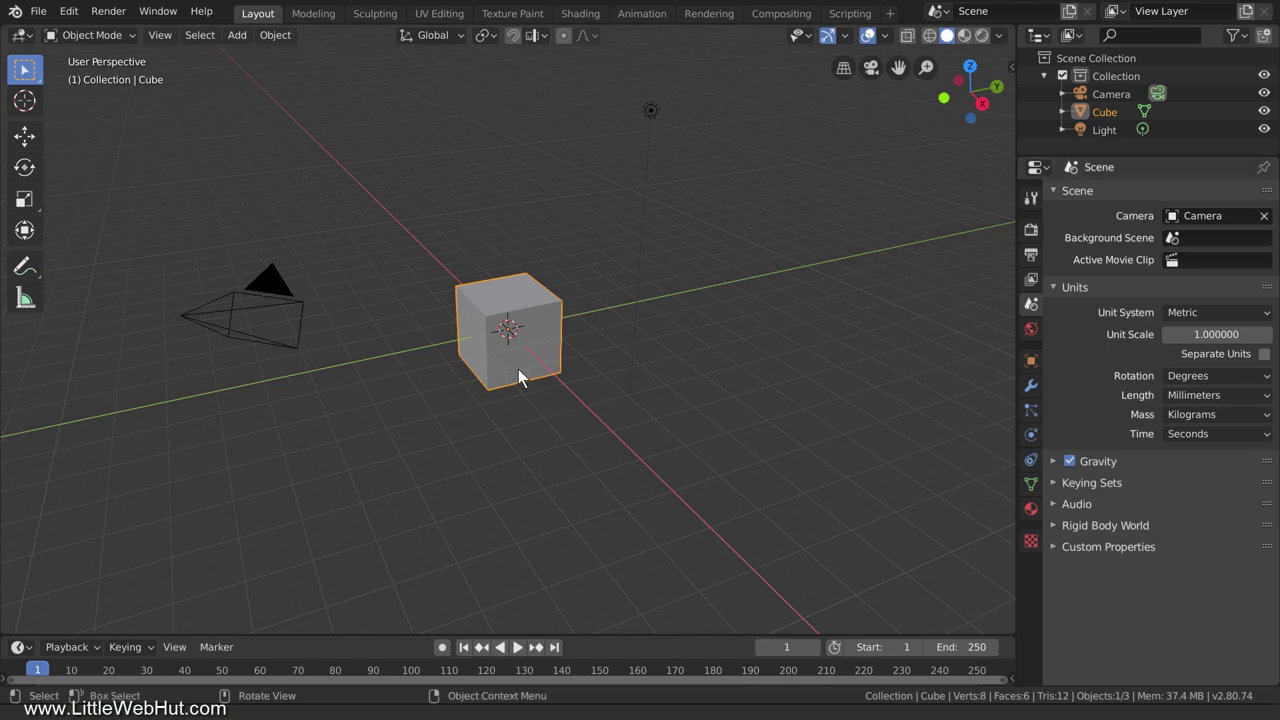
- Delete the default cube and add a mesh circle at the origin
key(x)
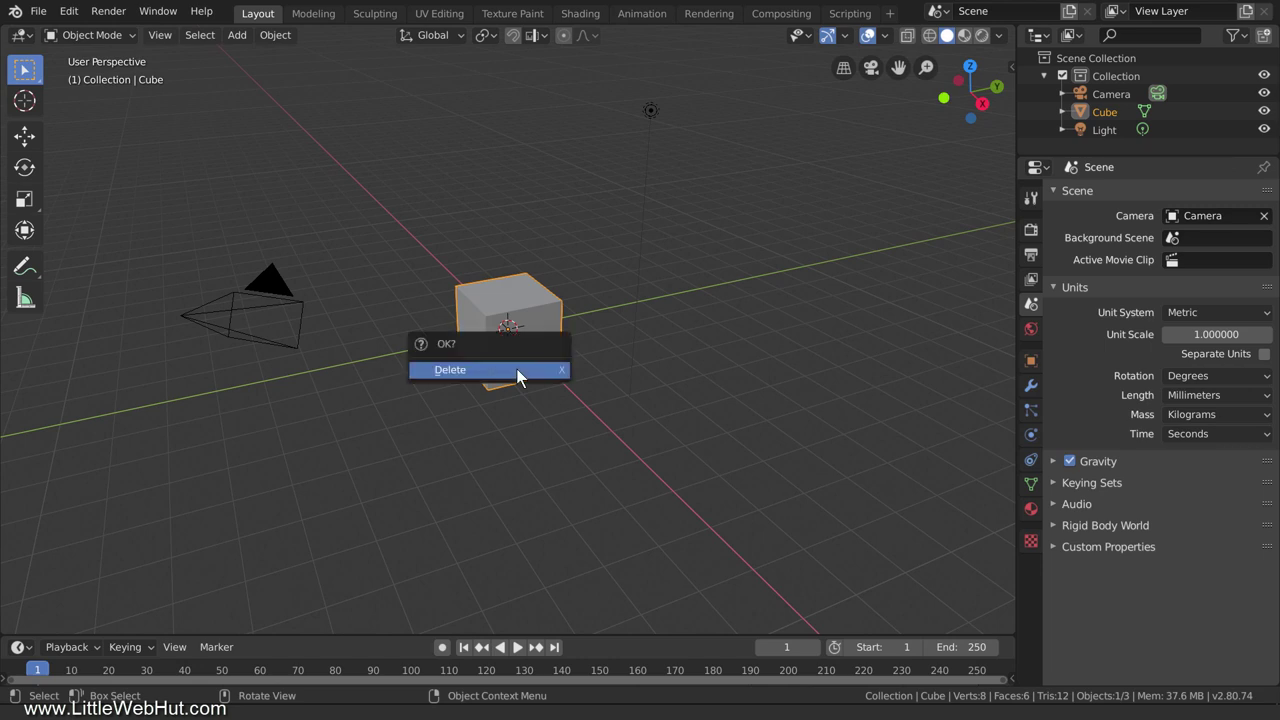
click(516, 368)
key(shift+a)
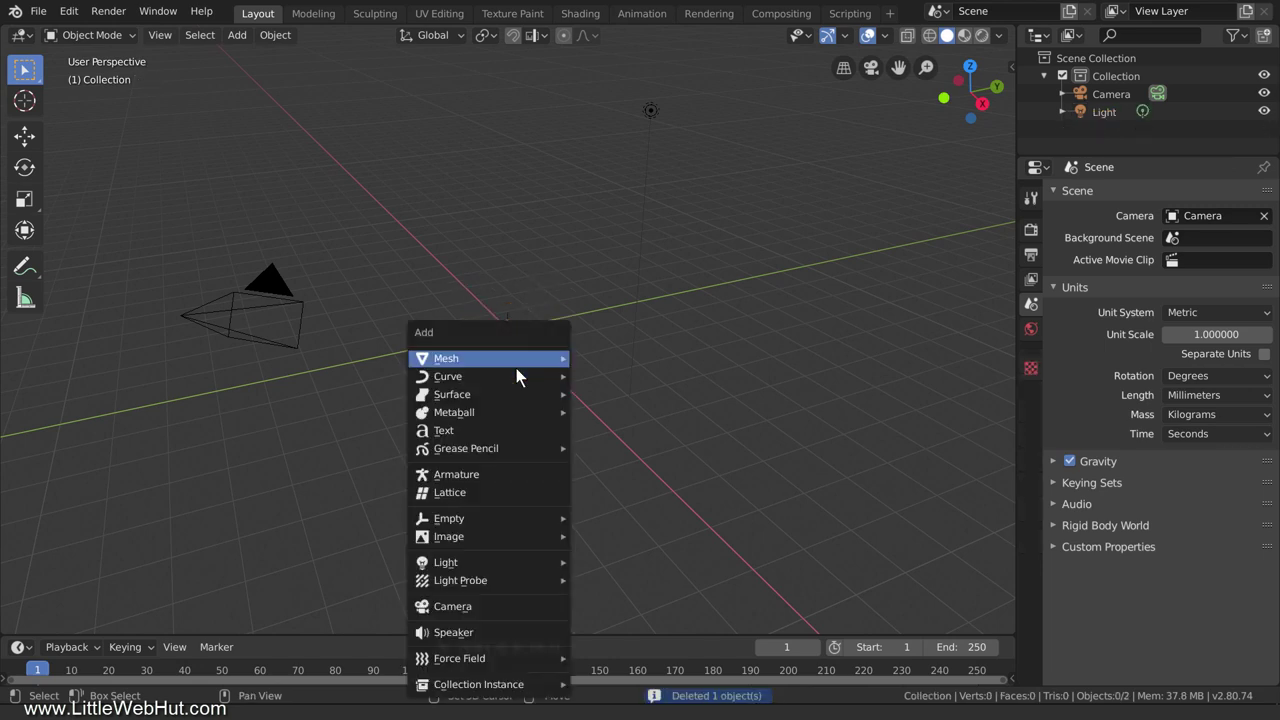
mouse_move(513, 360)
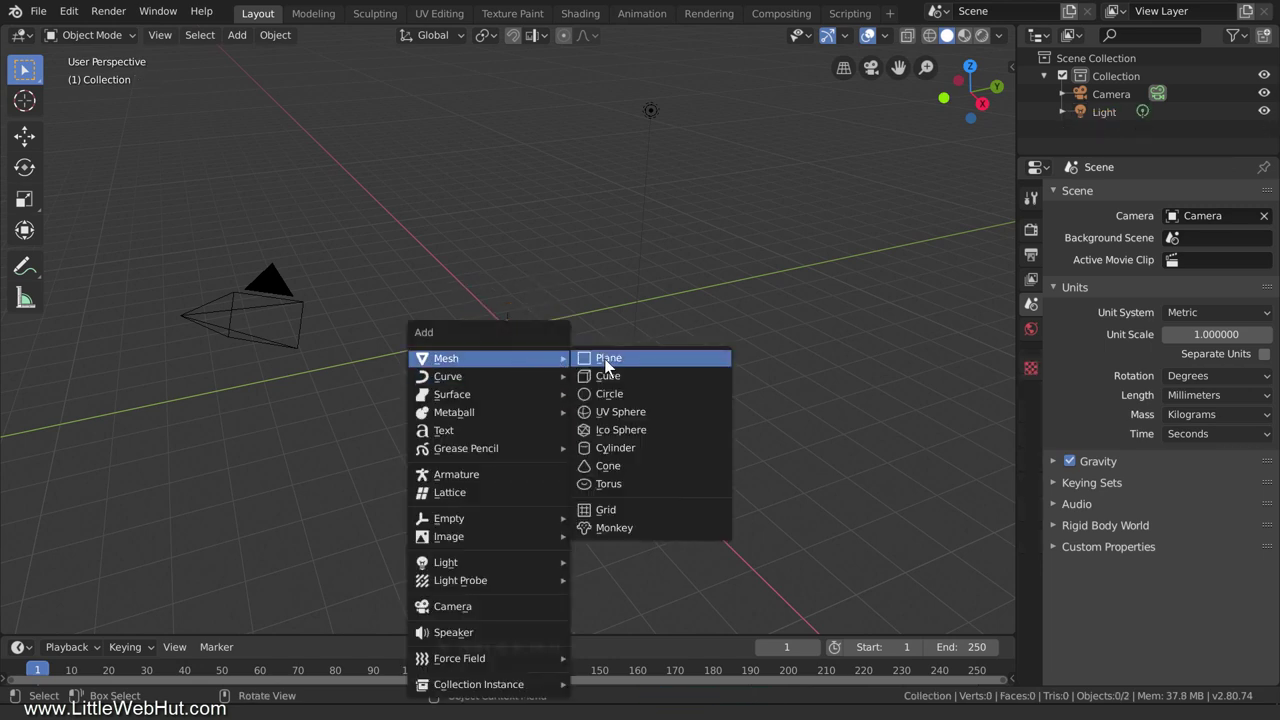
click(641, 398)
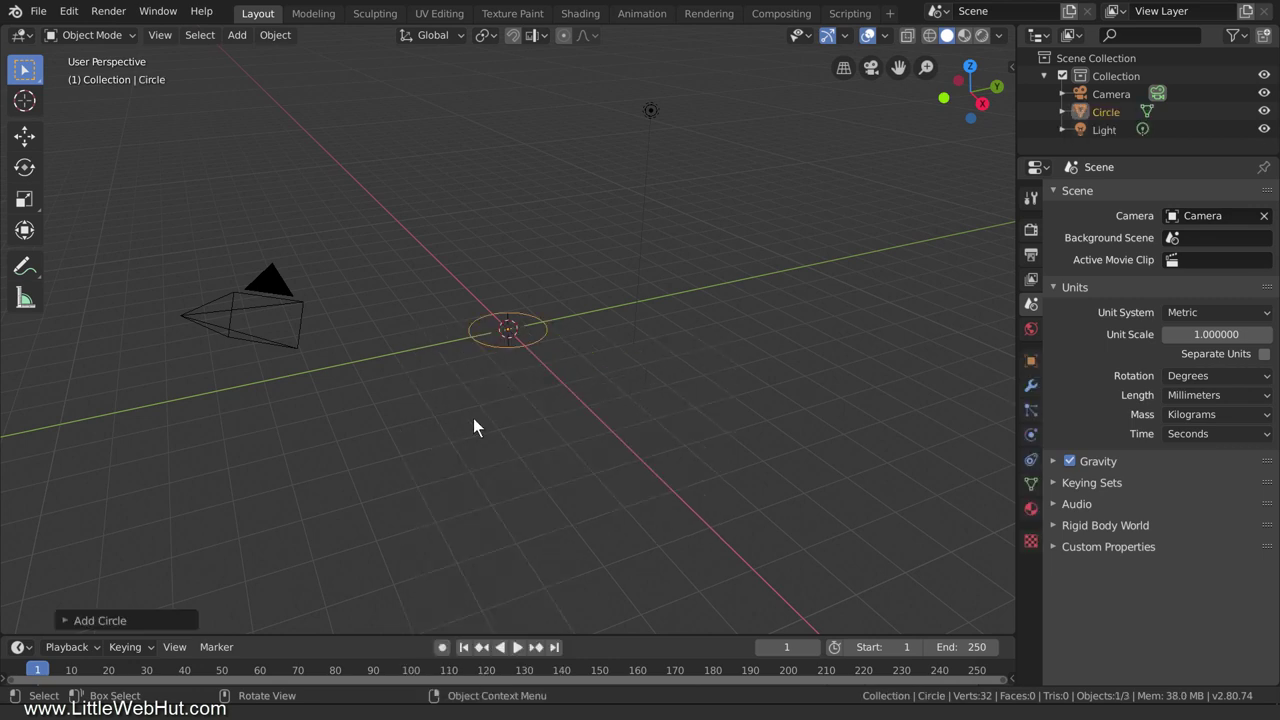
- Set the new circle's radius to half of a 6.34 mm diameter, entered as 6.34/2
click(65, 620)
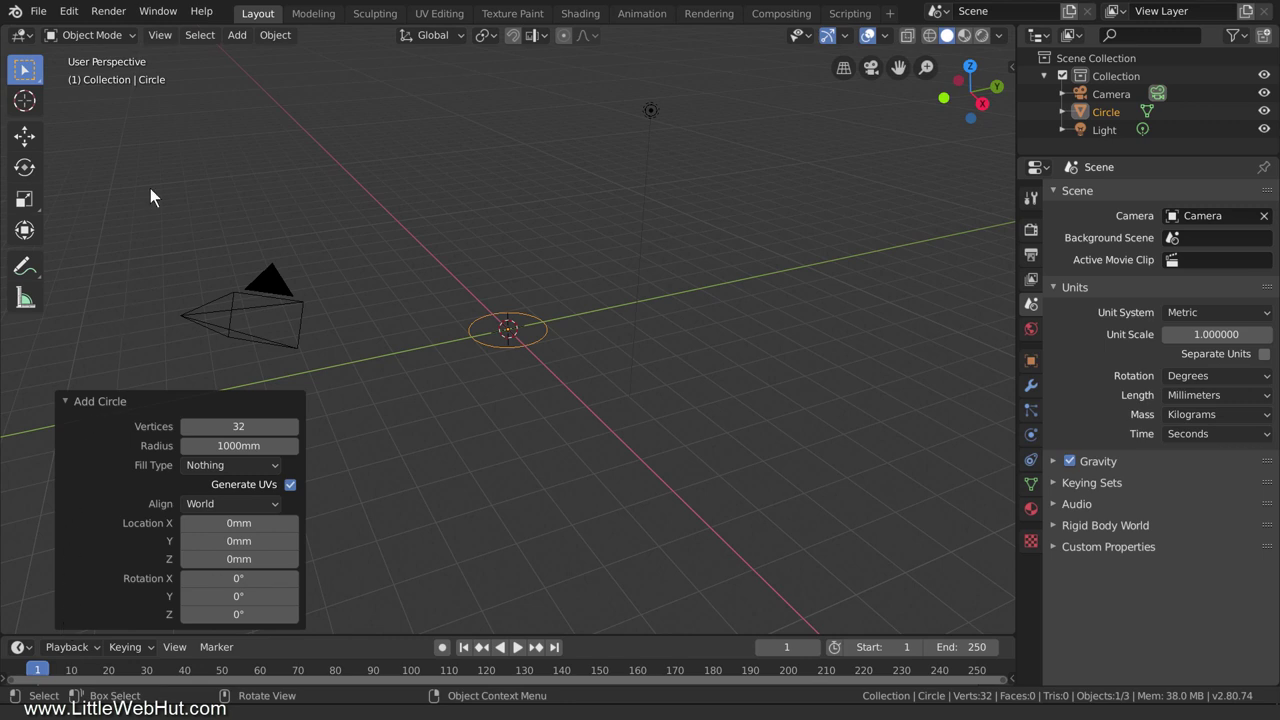
click(161, 40)
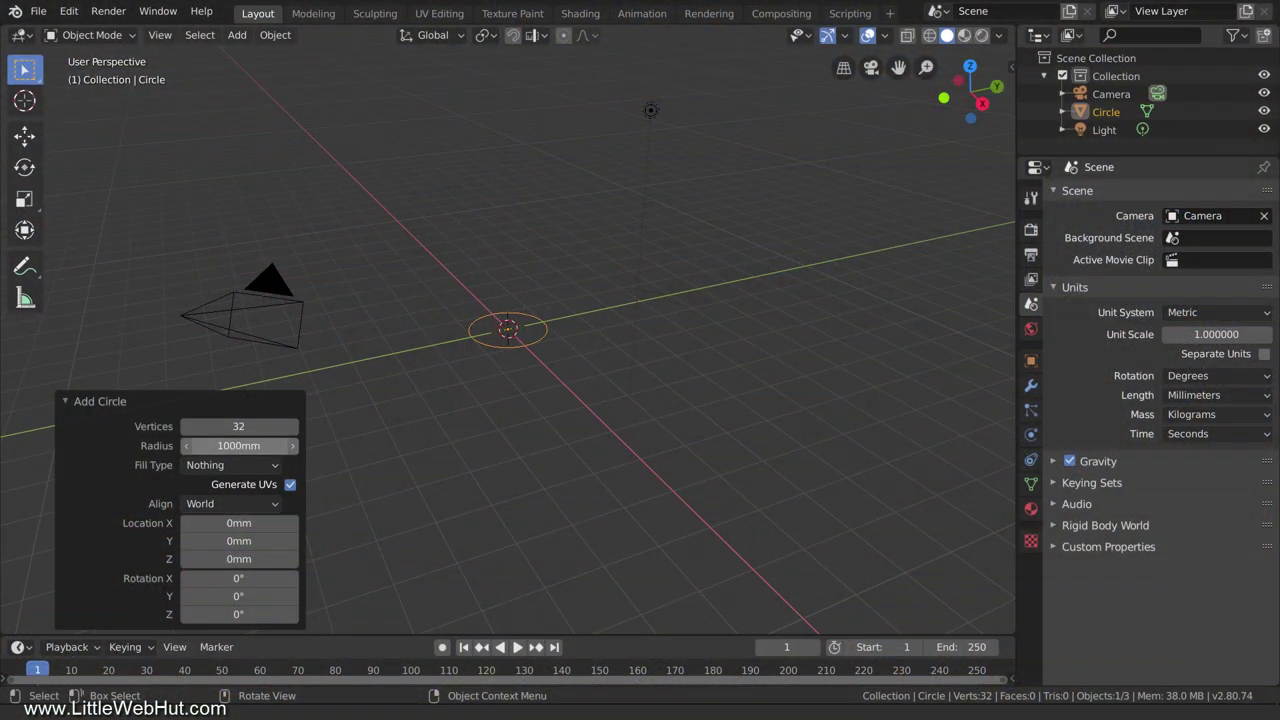
click(238, 445)
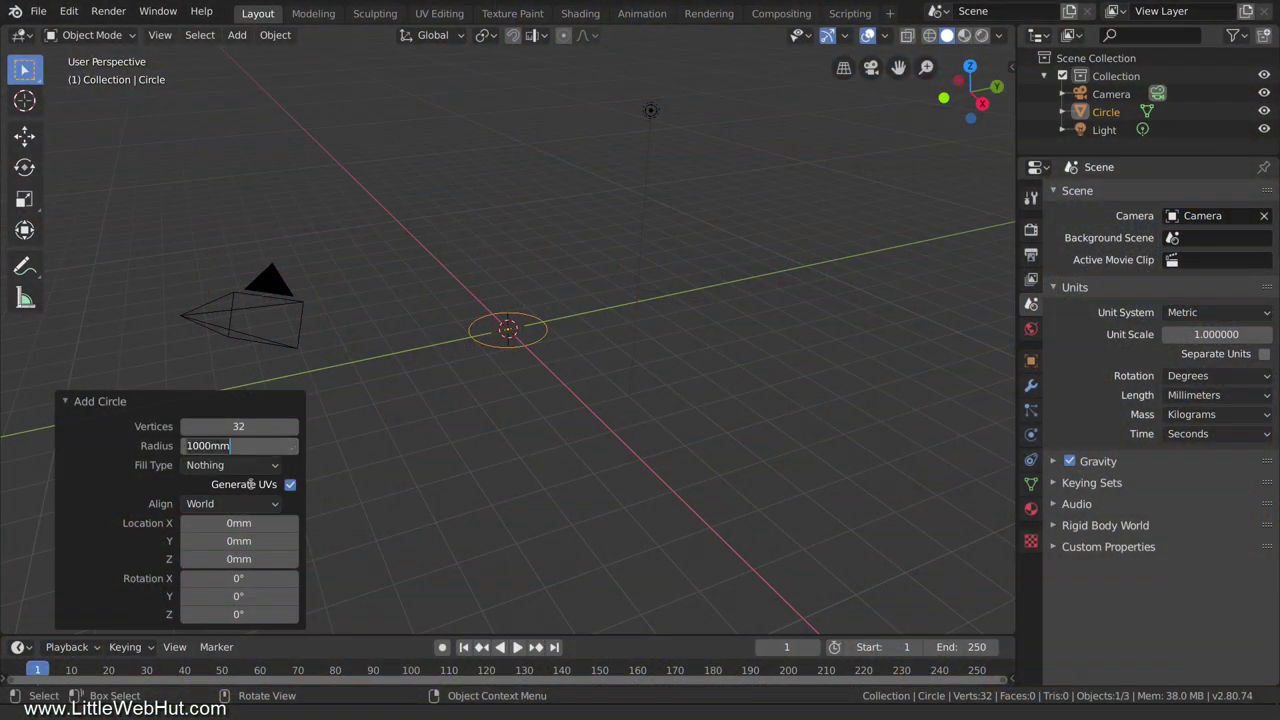
text(6.34)
text(/2)
key(Return)
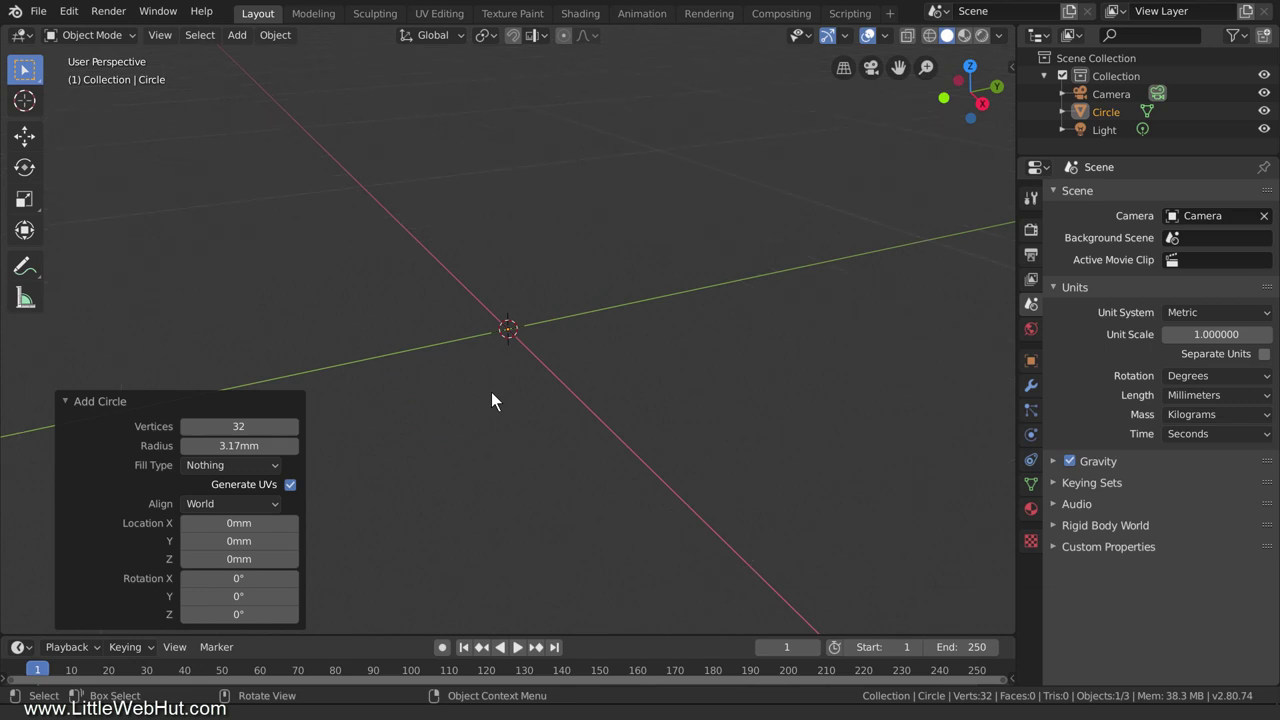
- Set the 3D viewport's clip start to 1 mm in the sidebar's view settings and hide the sidebar again
scroll(493, 393, up, 5)
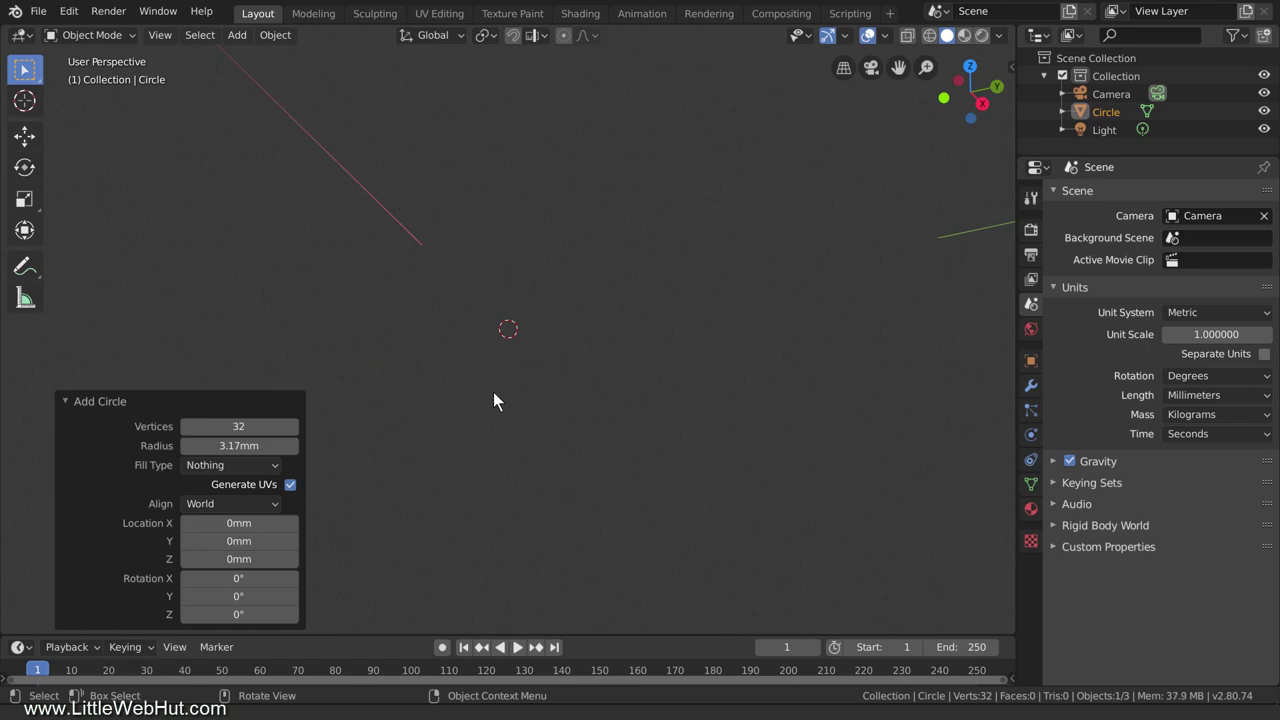
click(160, 35)
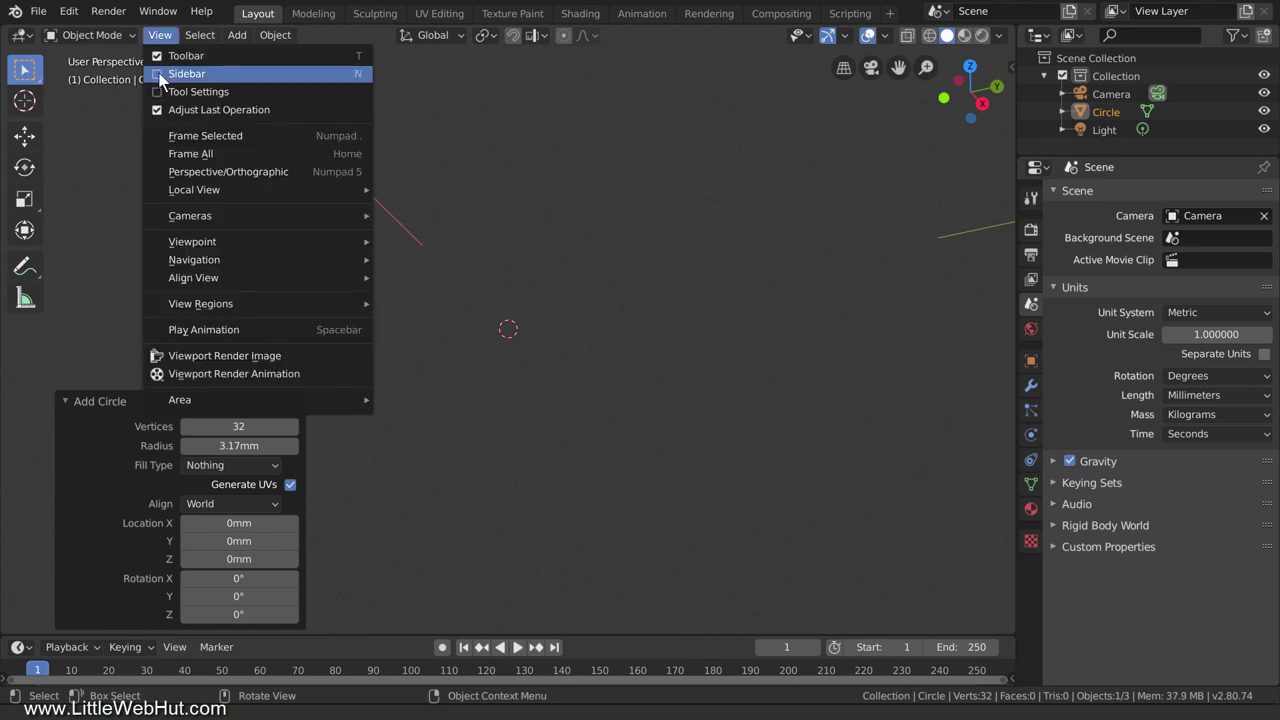
click(187, 74)
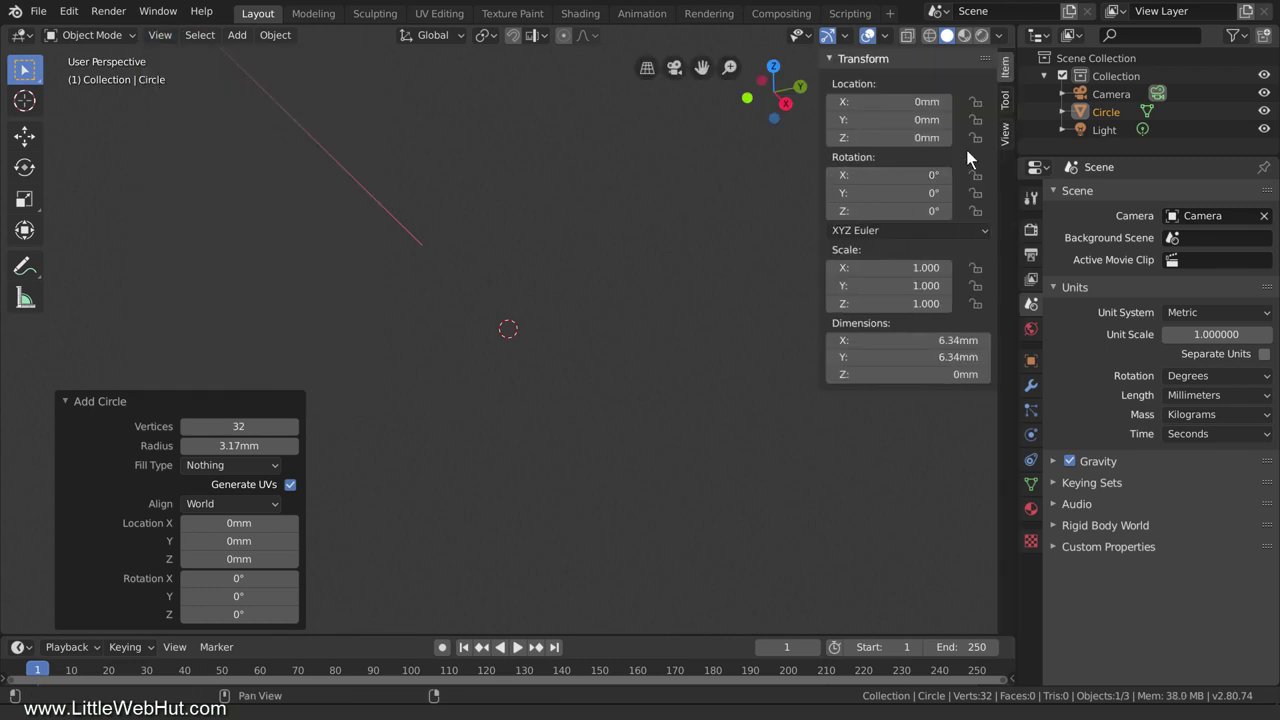
click(1005, 135)
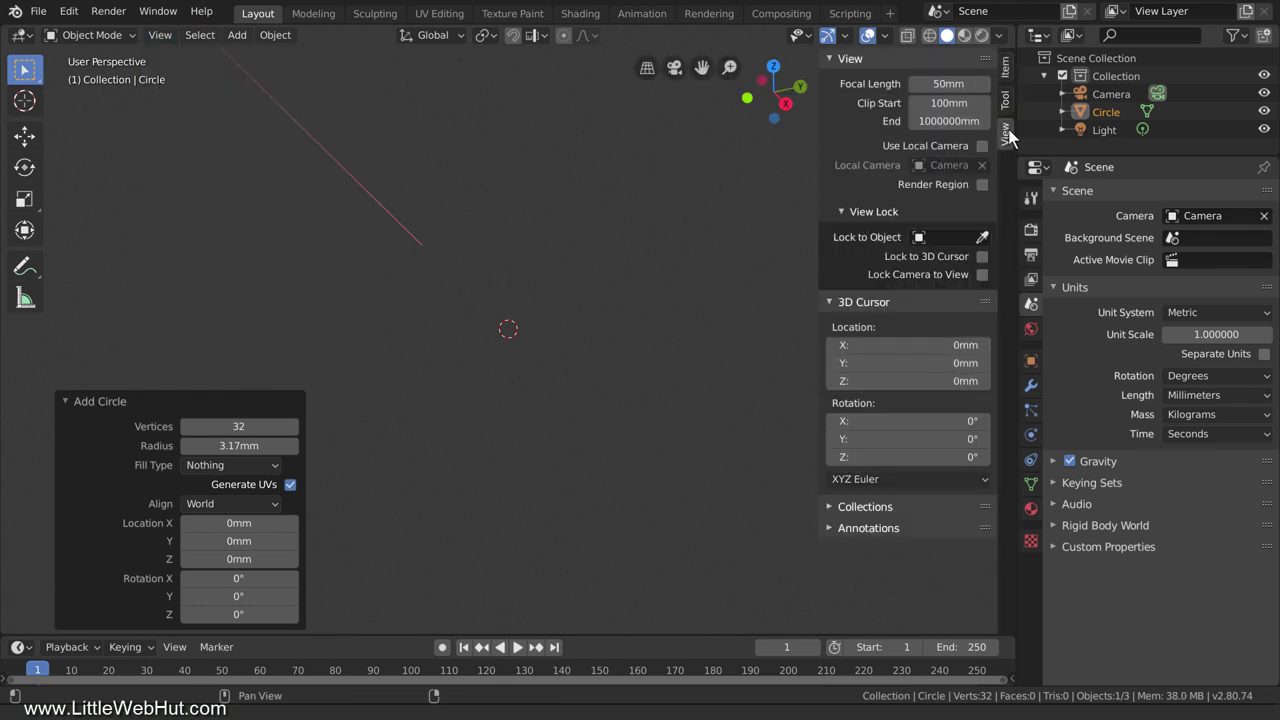
click(916, 103)
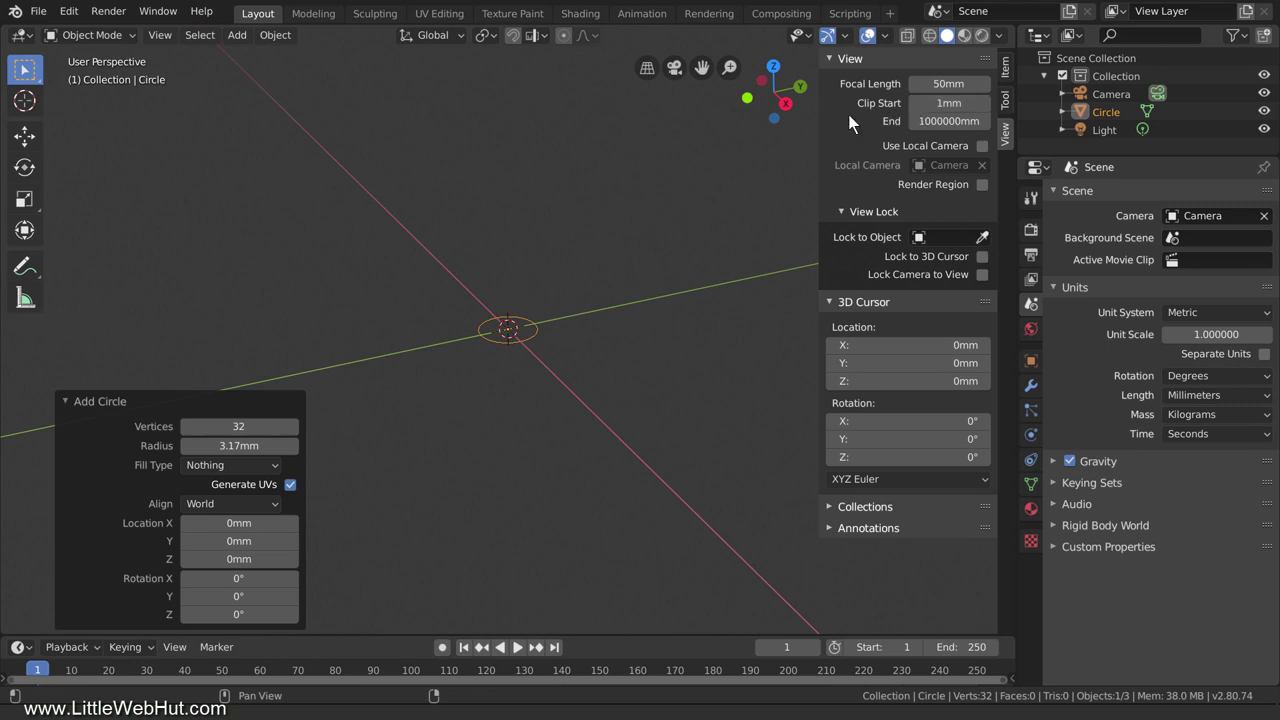
click(162, 35)
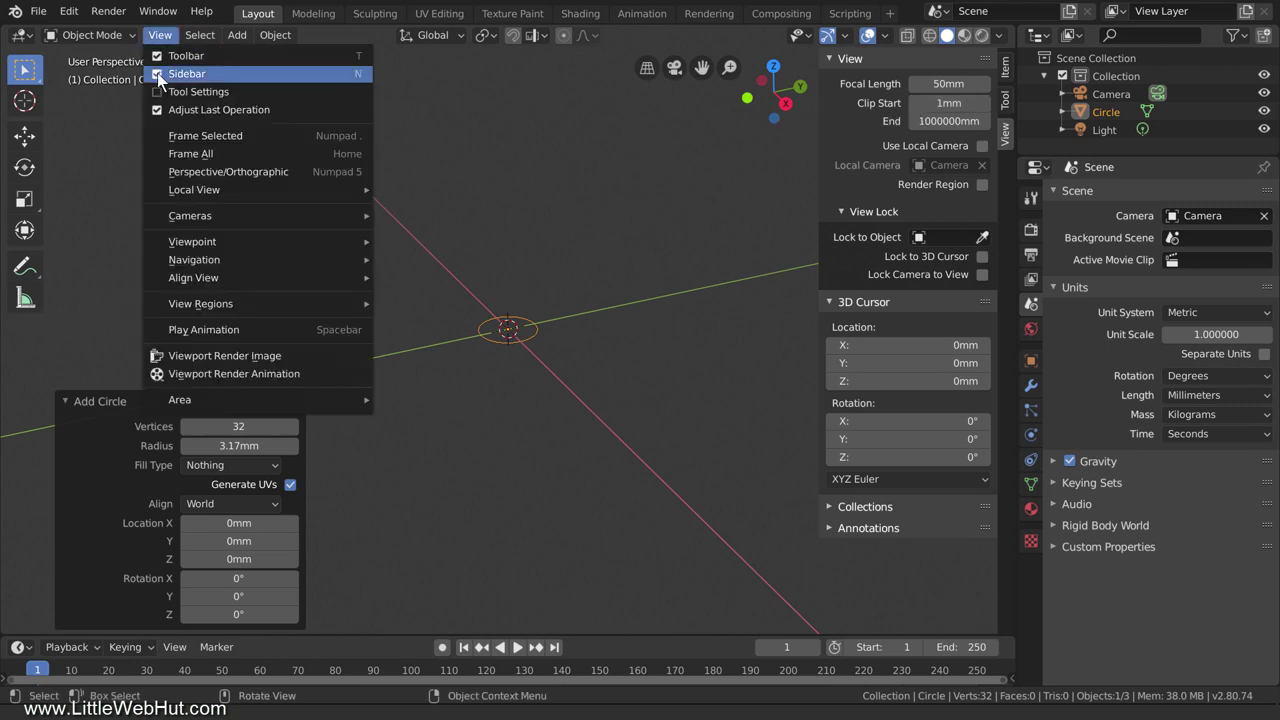
click(157, 73)
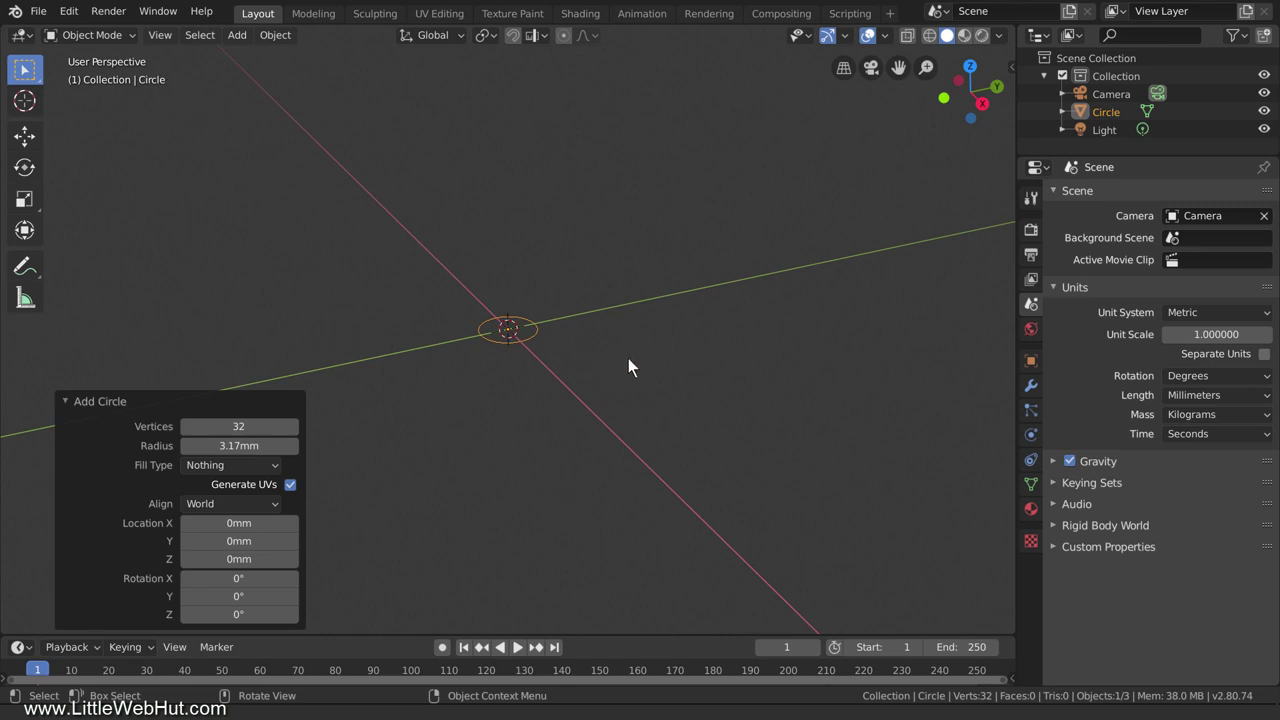
- Enter Edit Mode on the circle and extrude it upward along global Z by about 47.3 mm
scroll(630, 366, up, 5)
scroll(630, 366, up, 5)
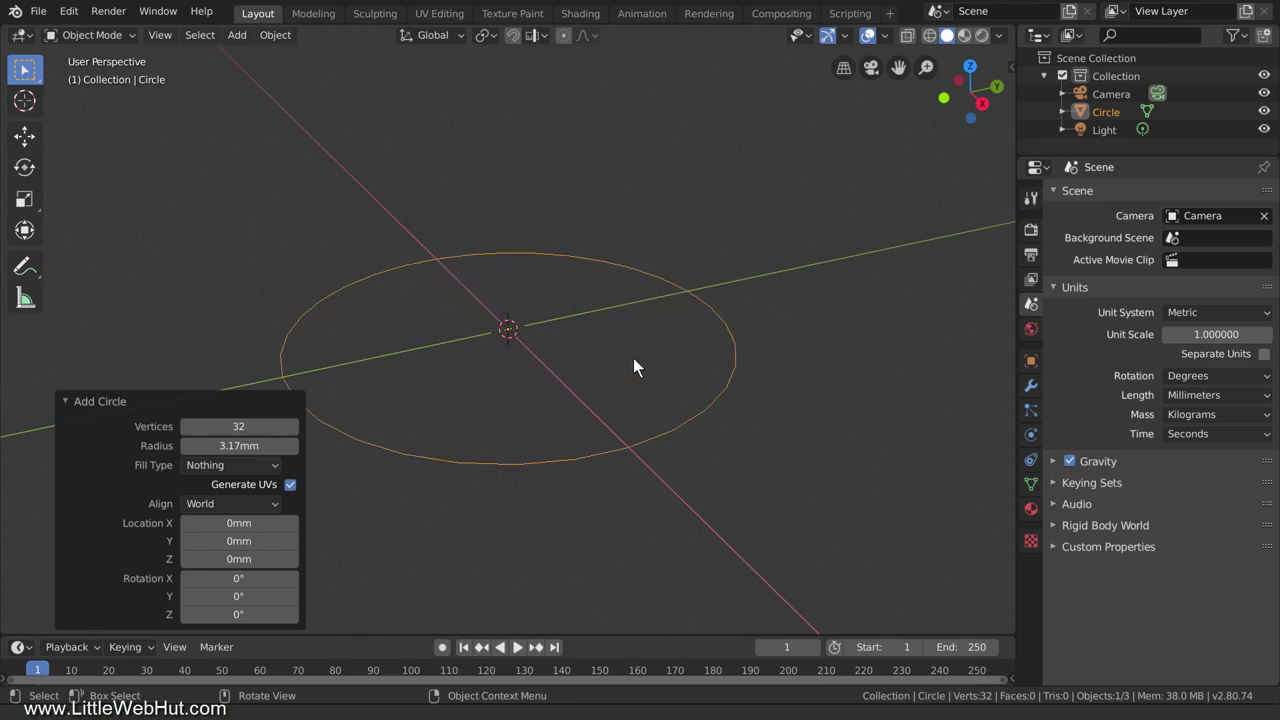
key(Tab)
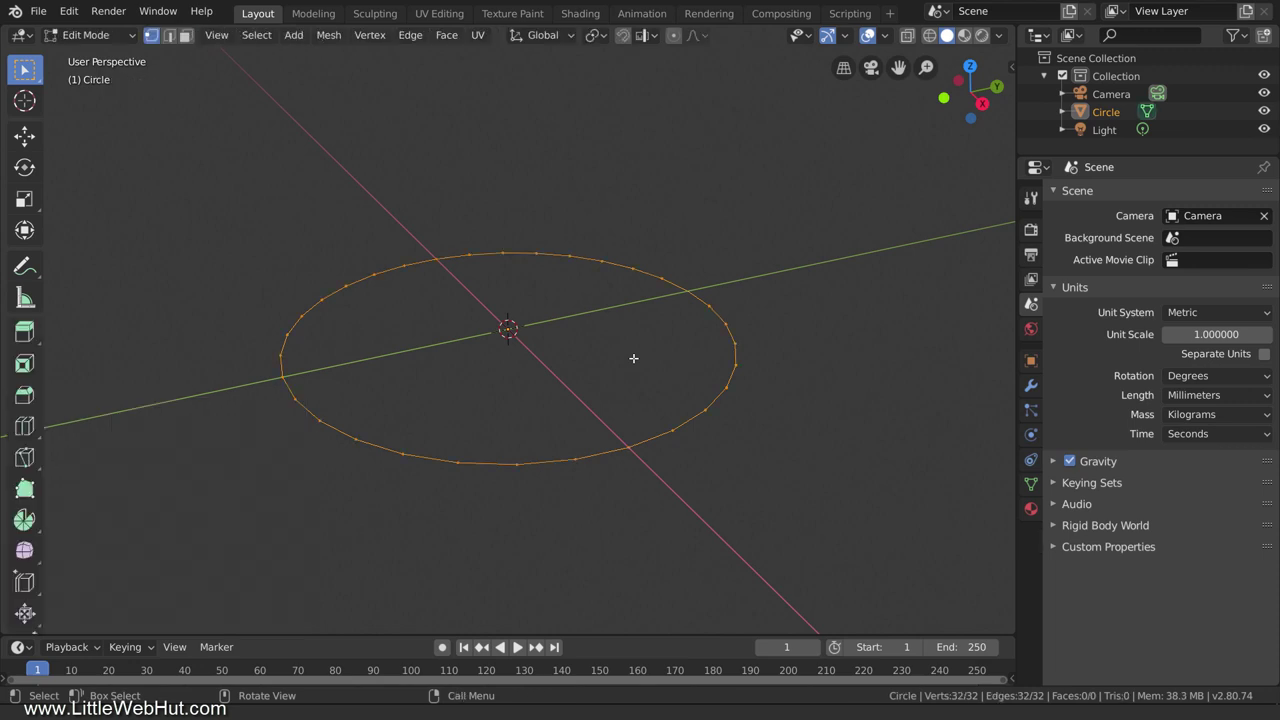
scroll(633, 358, down, 10)
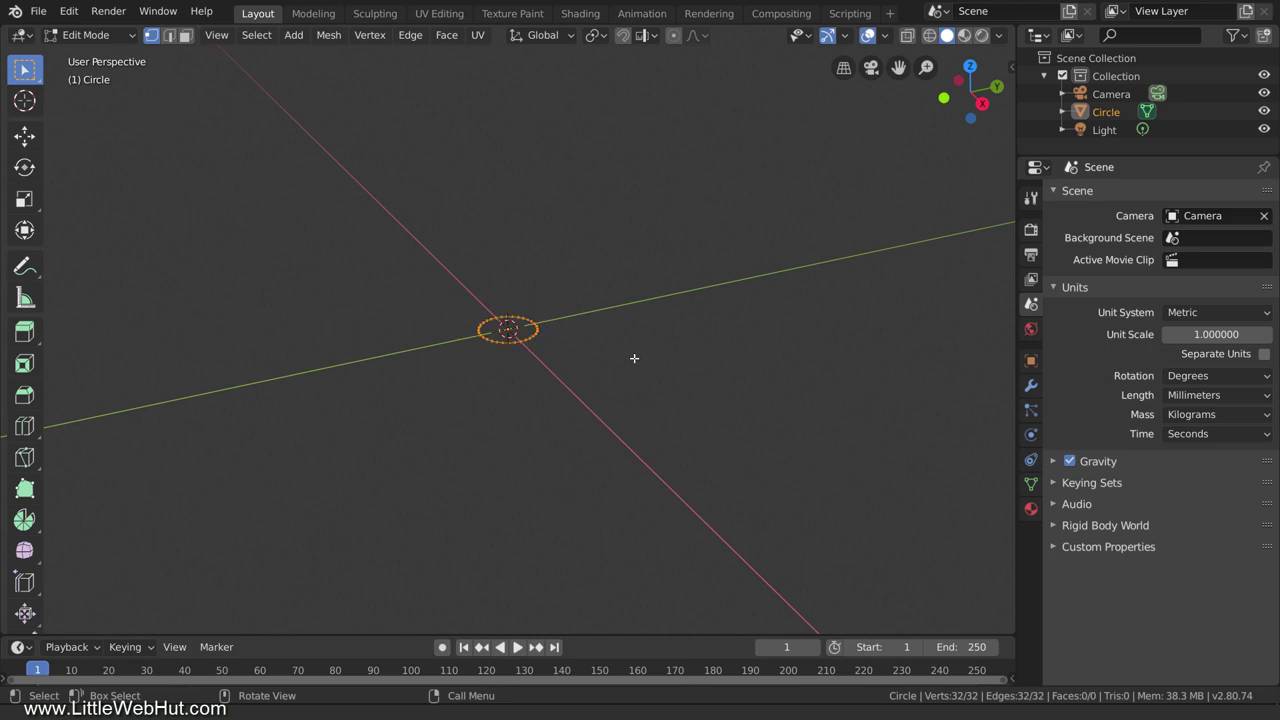
middle_drag(626, 320, 654, 543)
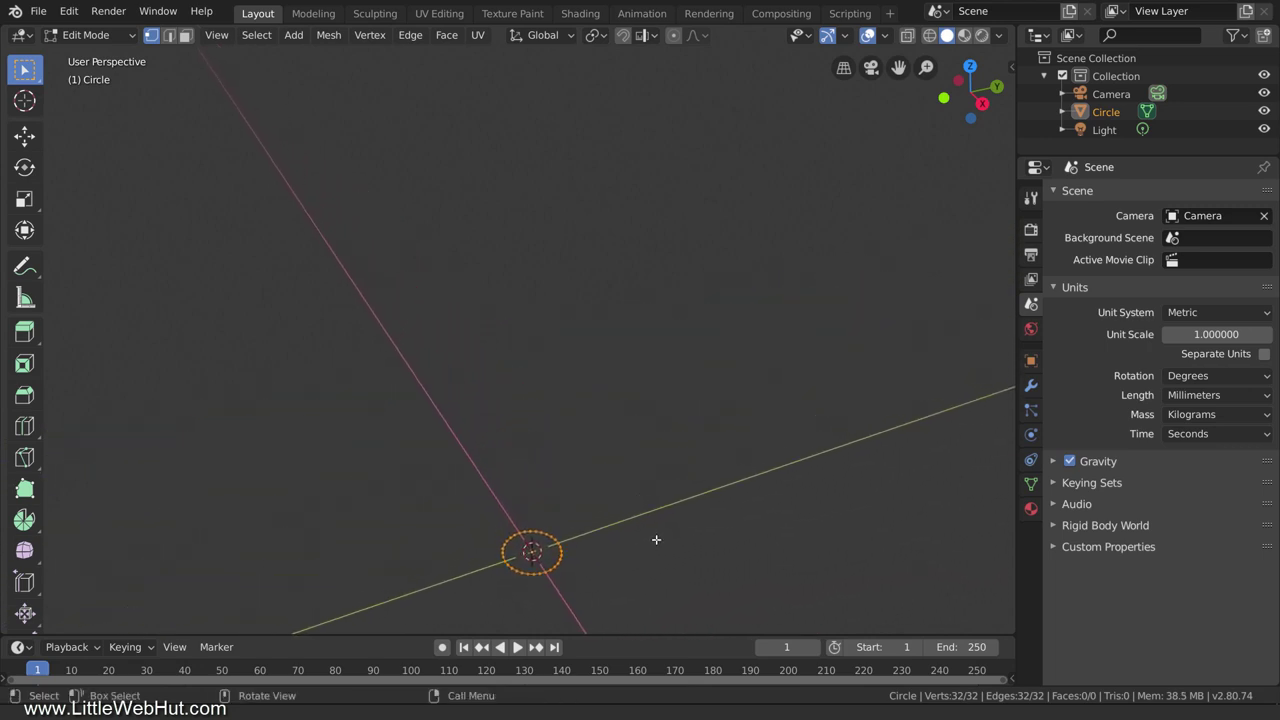
key(e)
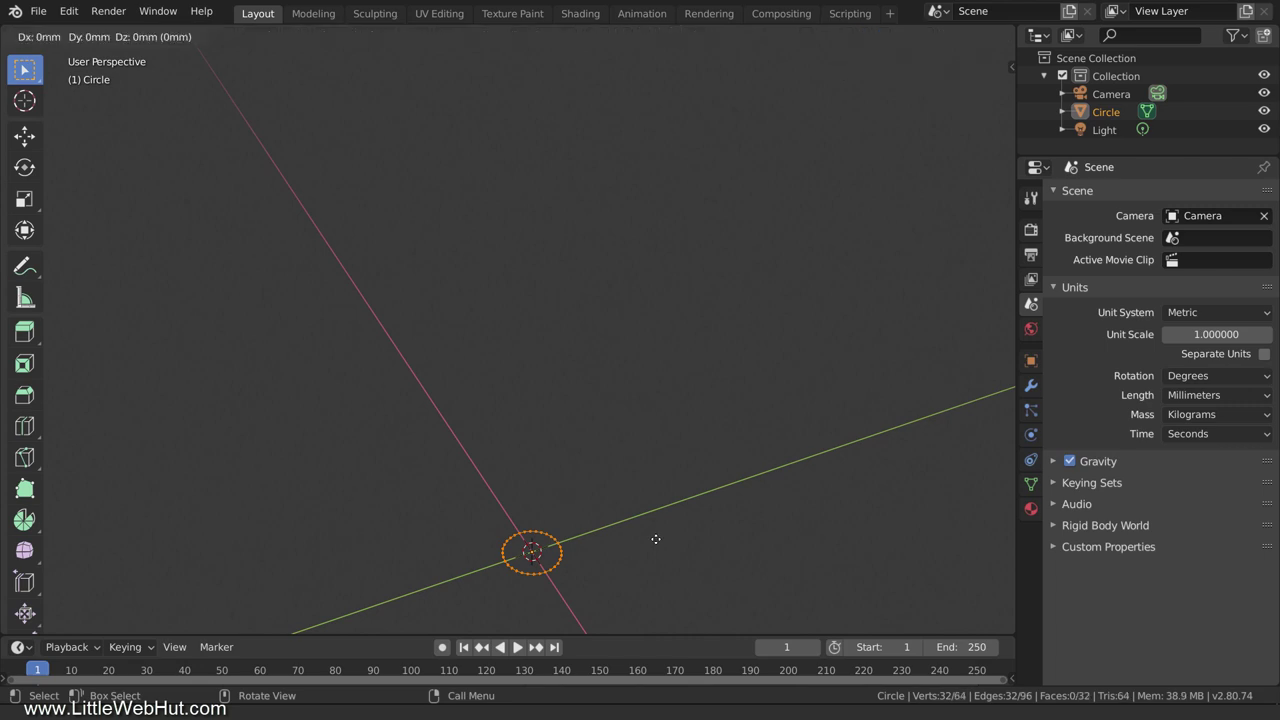
key(z)
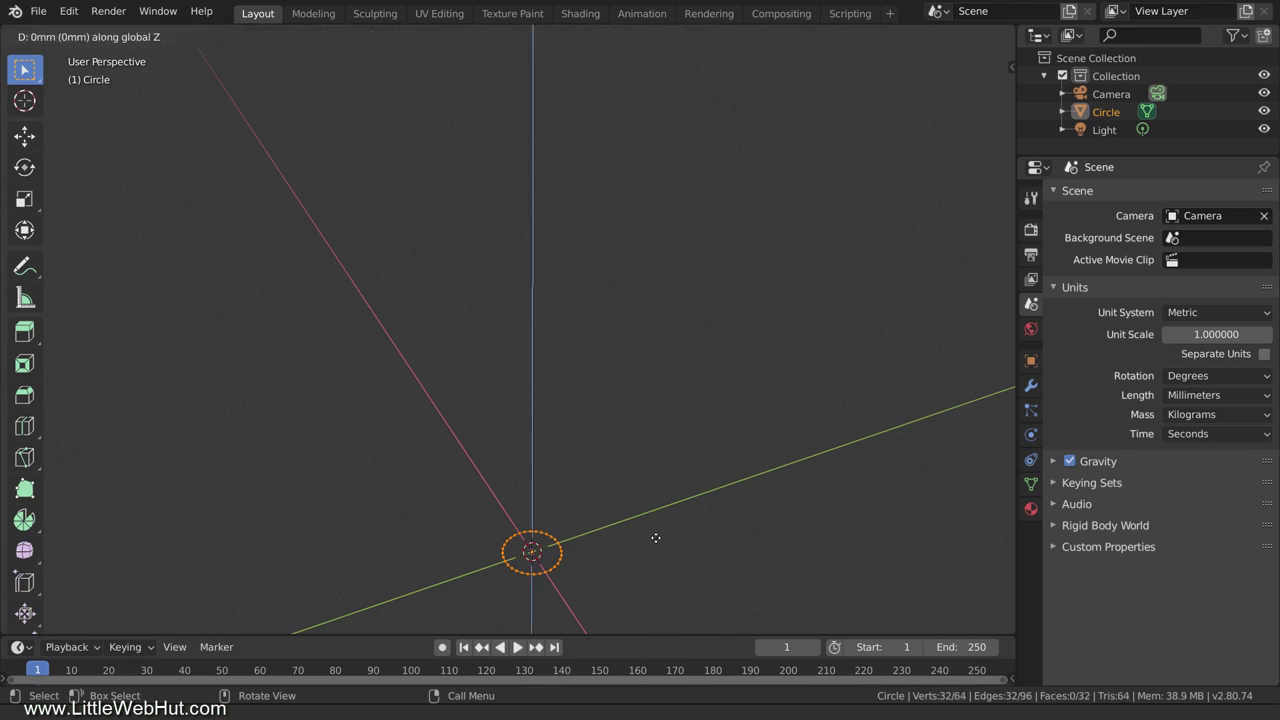
click(679, 141)
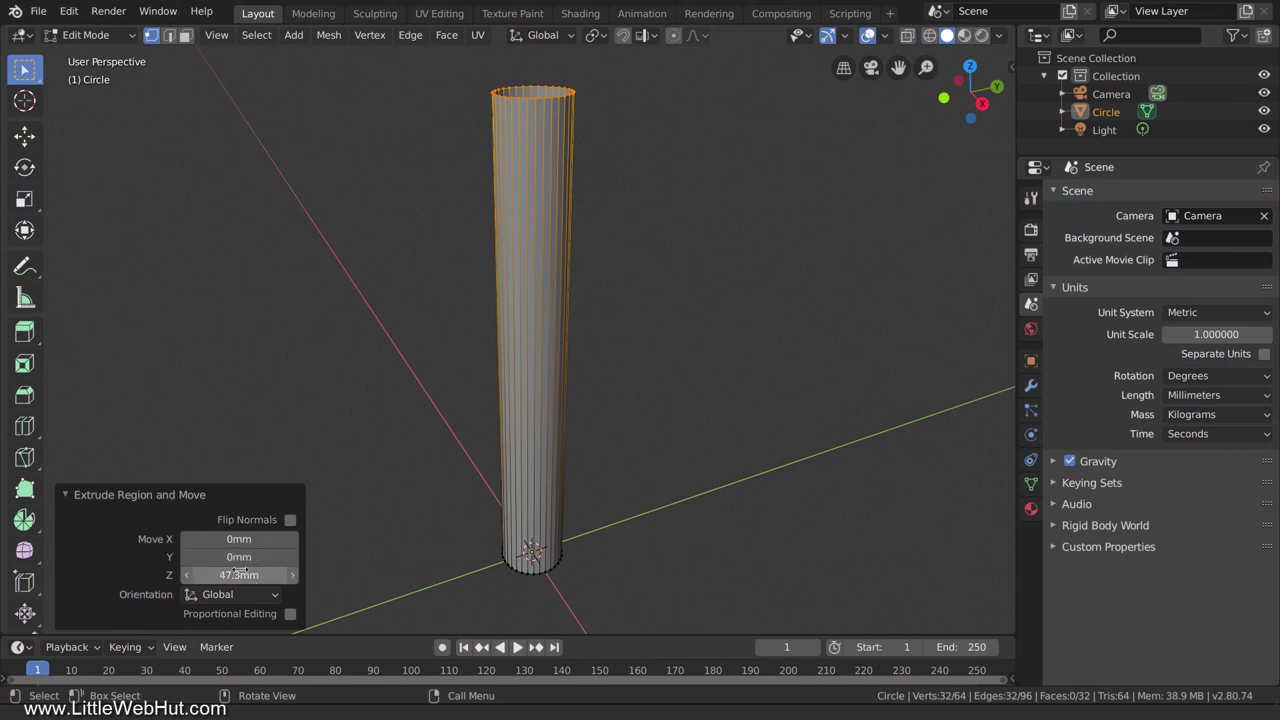
- Set the extrusion's Z distance to 45.03 mm
click(238, 575)
text(45.03)
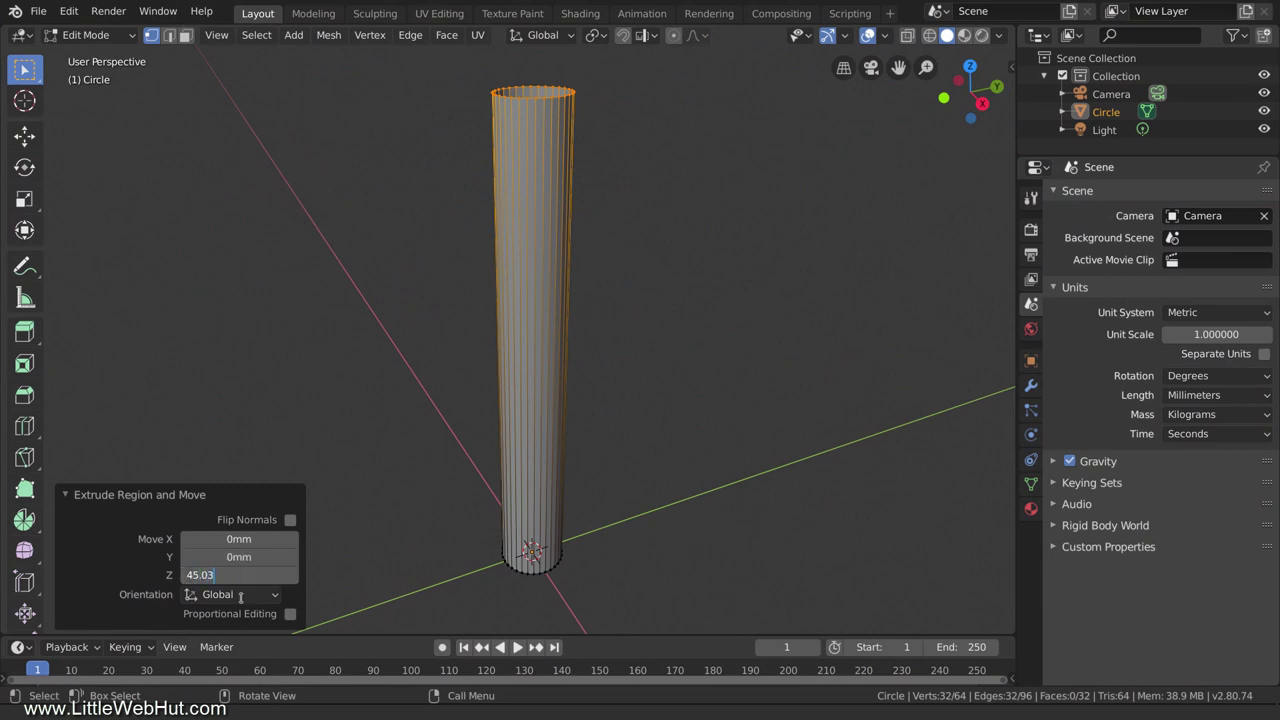
key(Return)
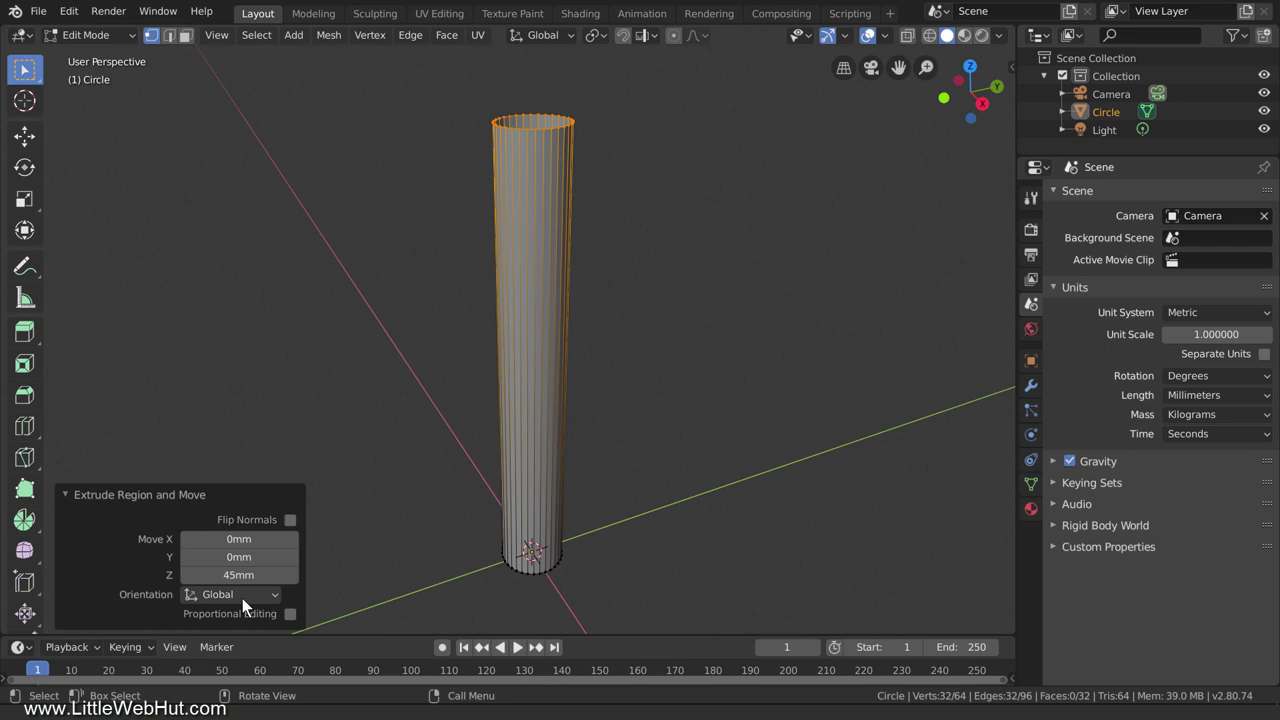
click(255, 575)
click(258, 573)
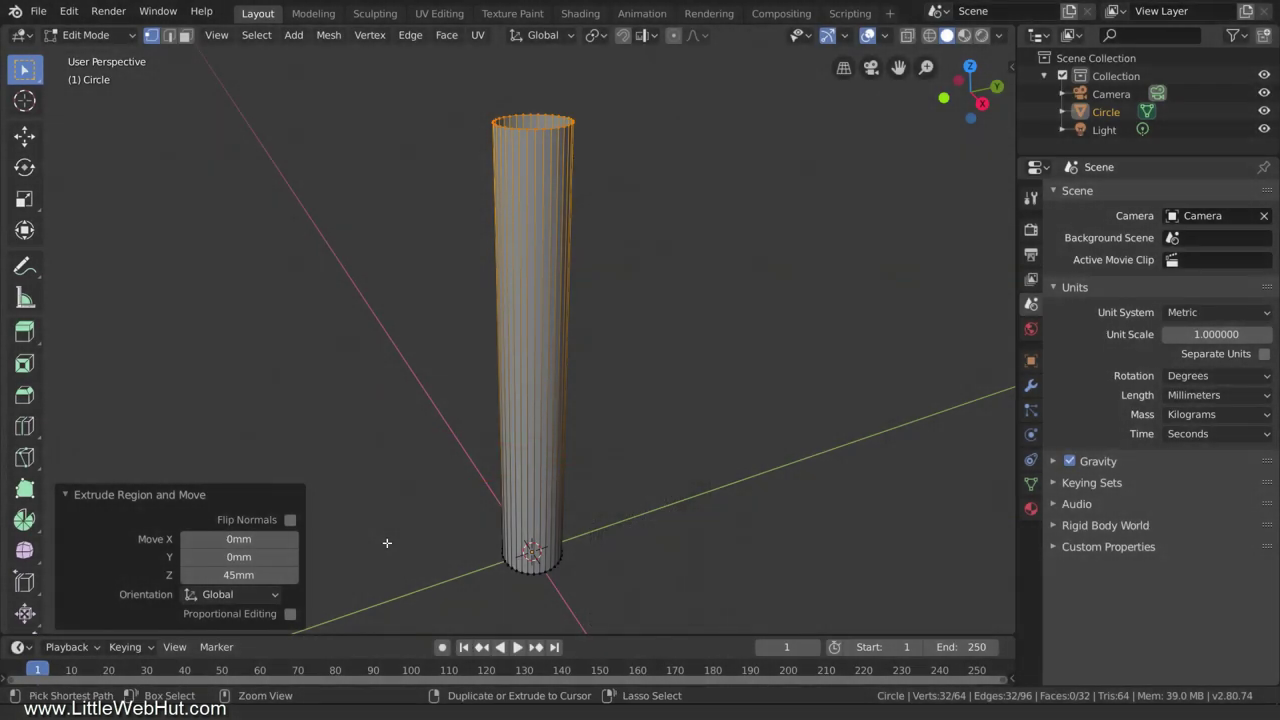
- Add one loop cut around the shaft and slide it fully up to the top rim
key(ctrl+r)
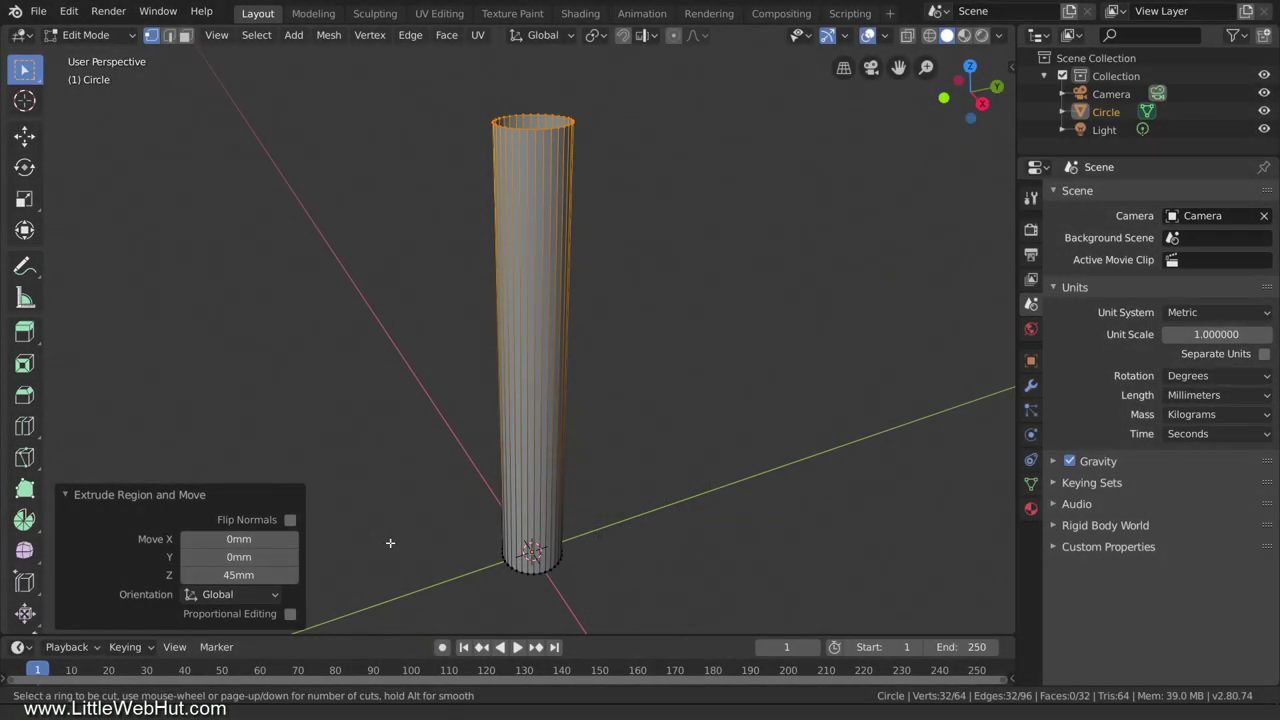
click(539, 383)
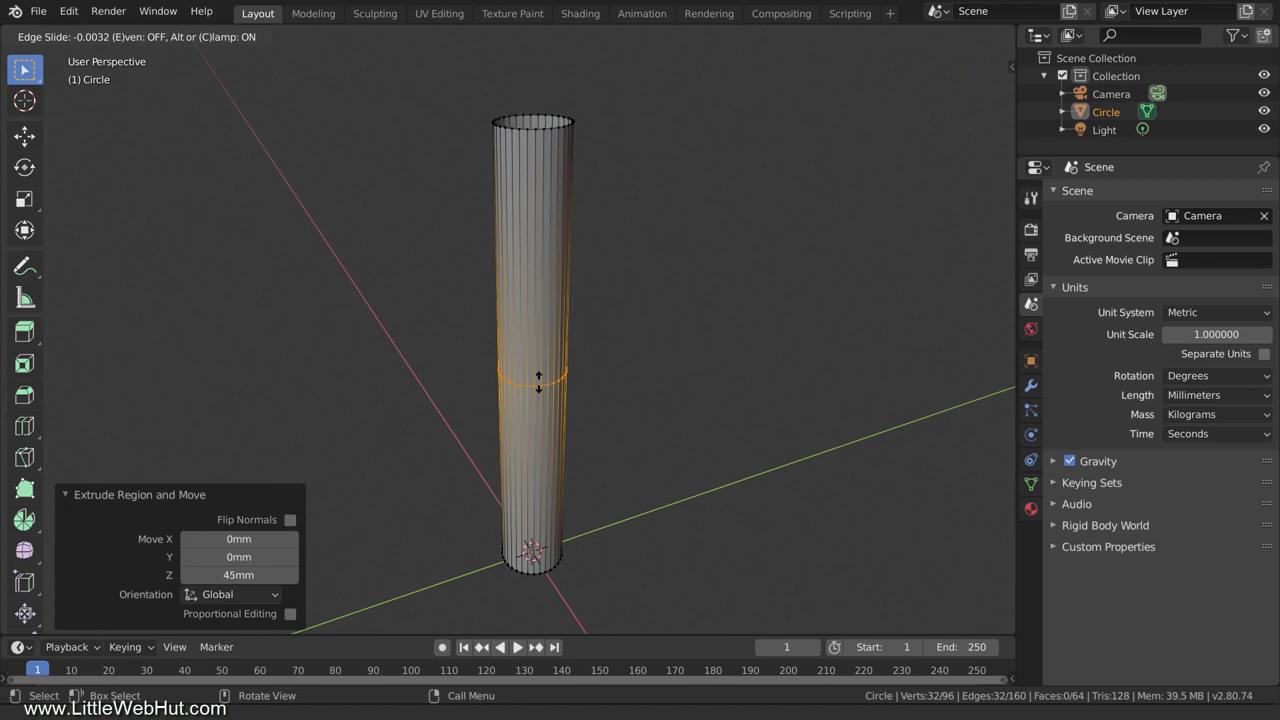
click(573, 146)
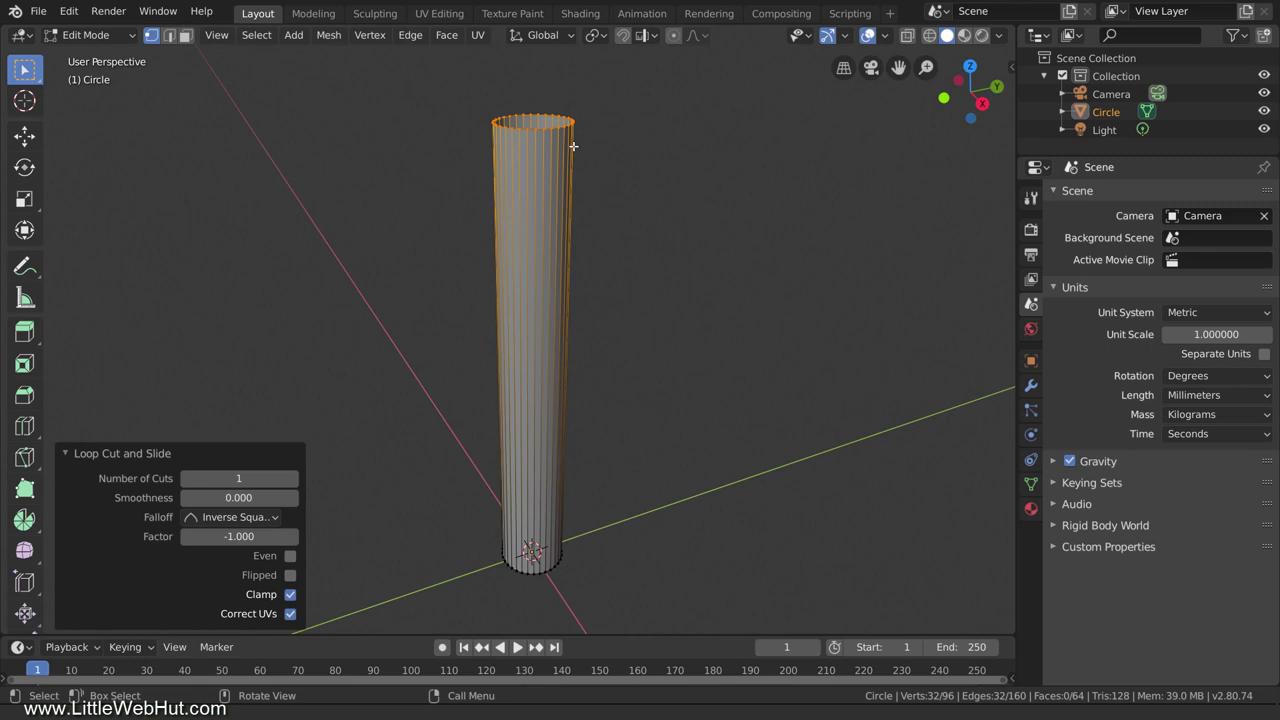
- Move the new edge loop down from the shaft's top rim along global Z by -30.82 mm
key(g)
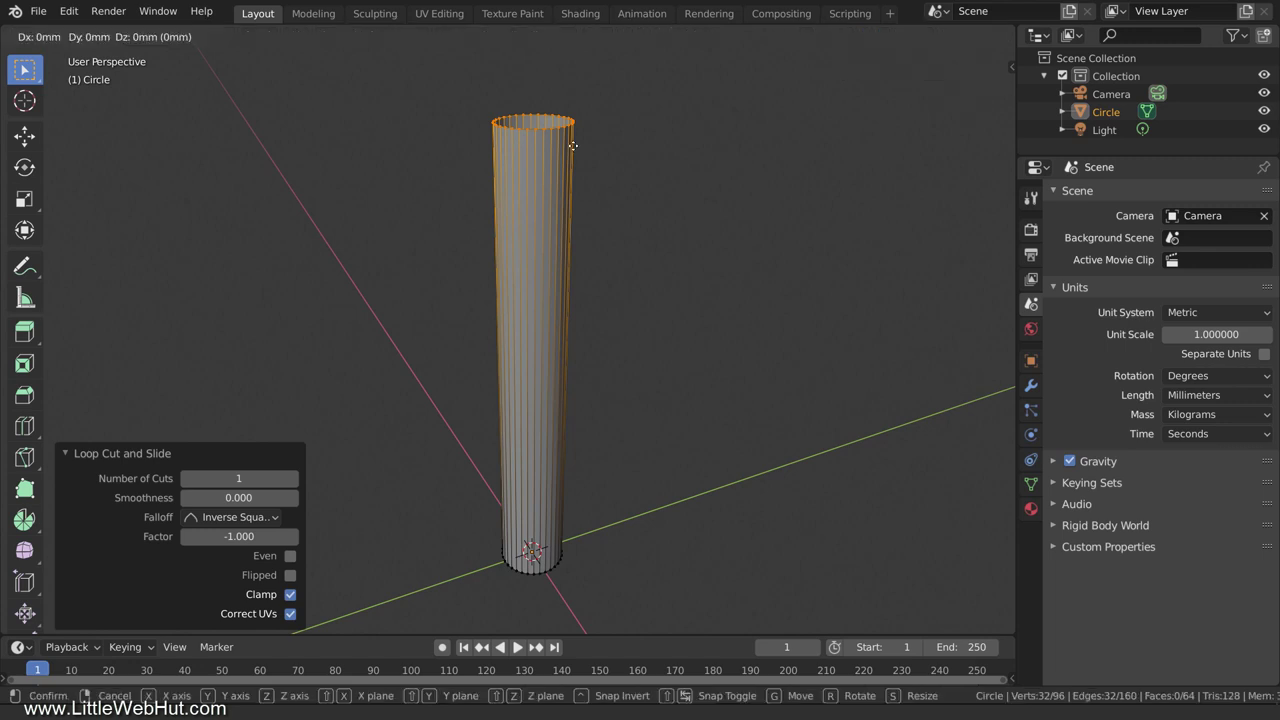
key(z)
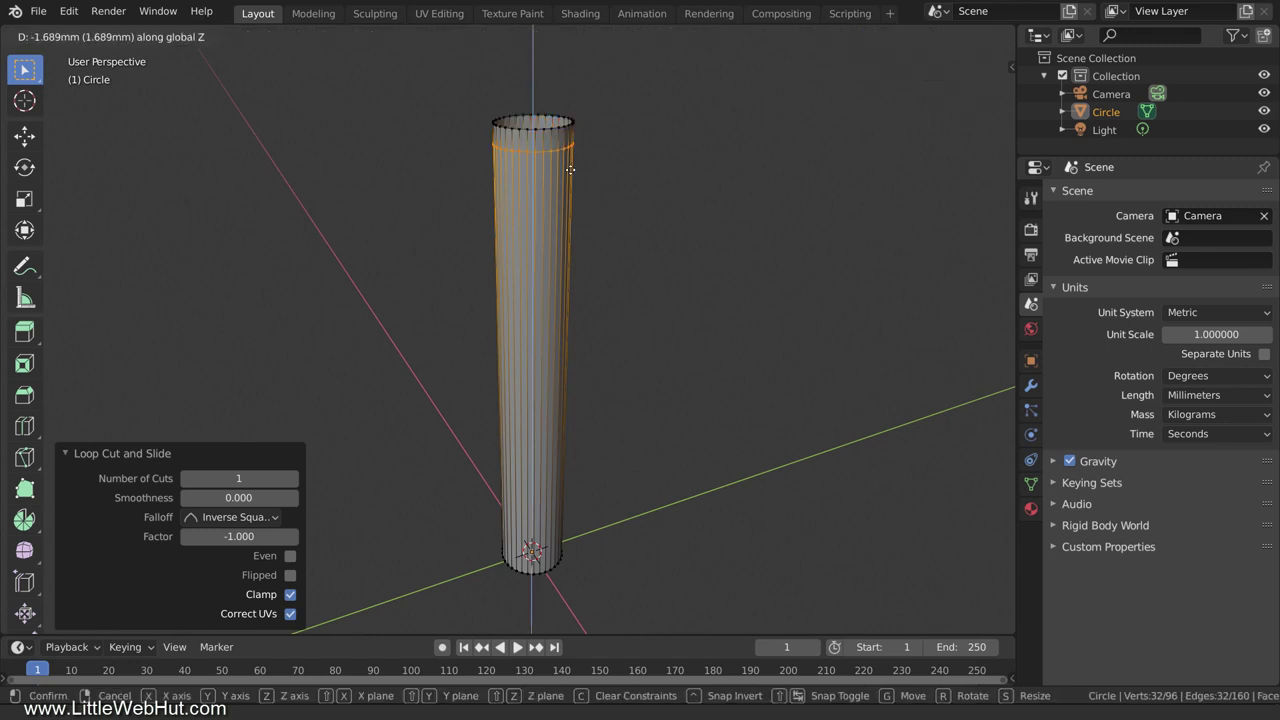
click(561, 386)
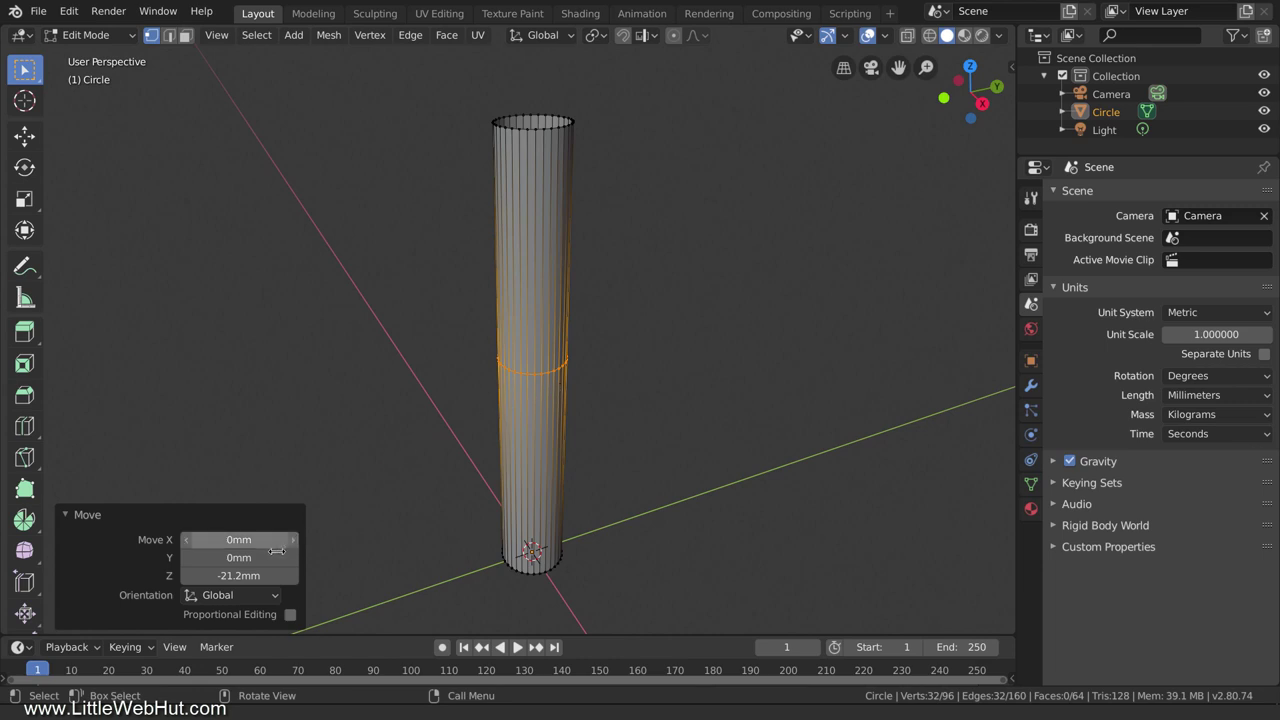
click(245, 575)
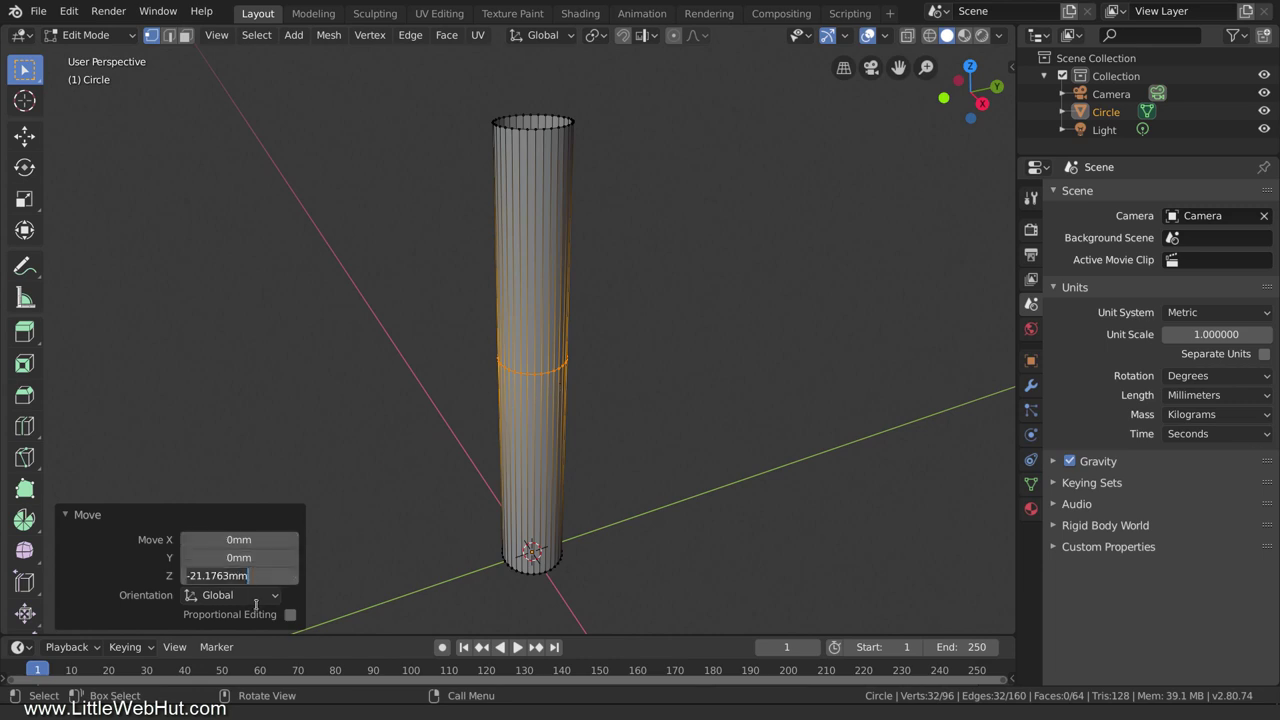
text(-30.82)
key(Return)
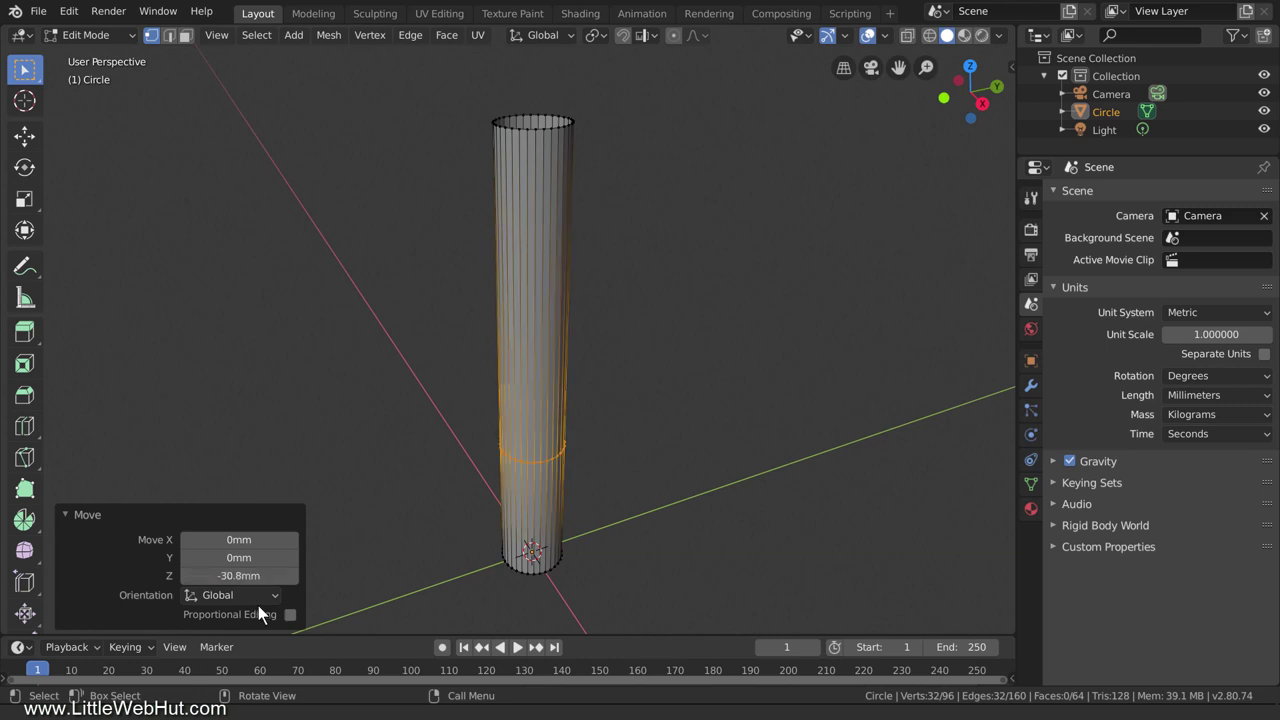
- Add one loop cut around the shaft's lower section and slide it fully down to the bottom rim
scroll(559, 482, up, 3)
scroll(559, 482, up, 2)
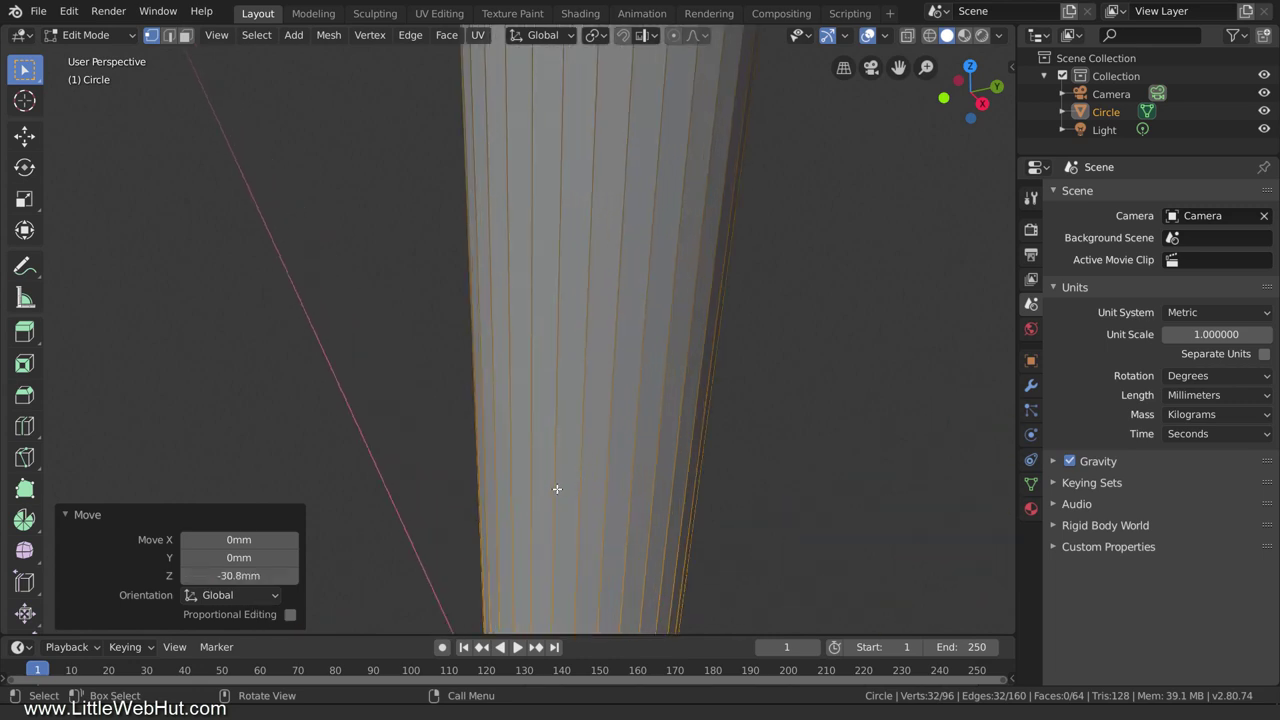
shift+middle_drag(560, 489, 586, 151)
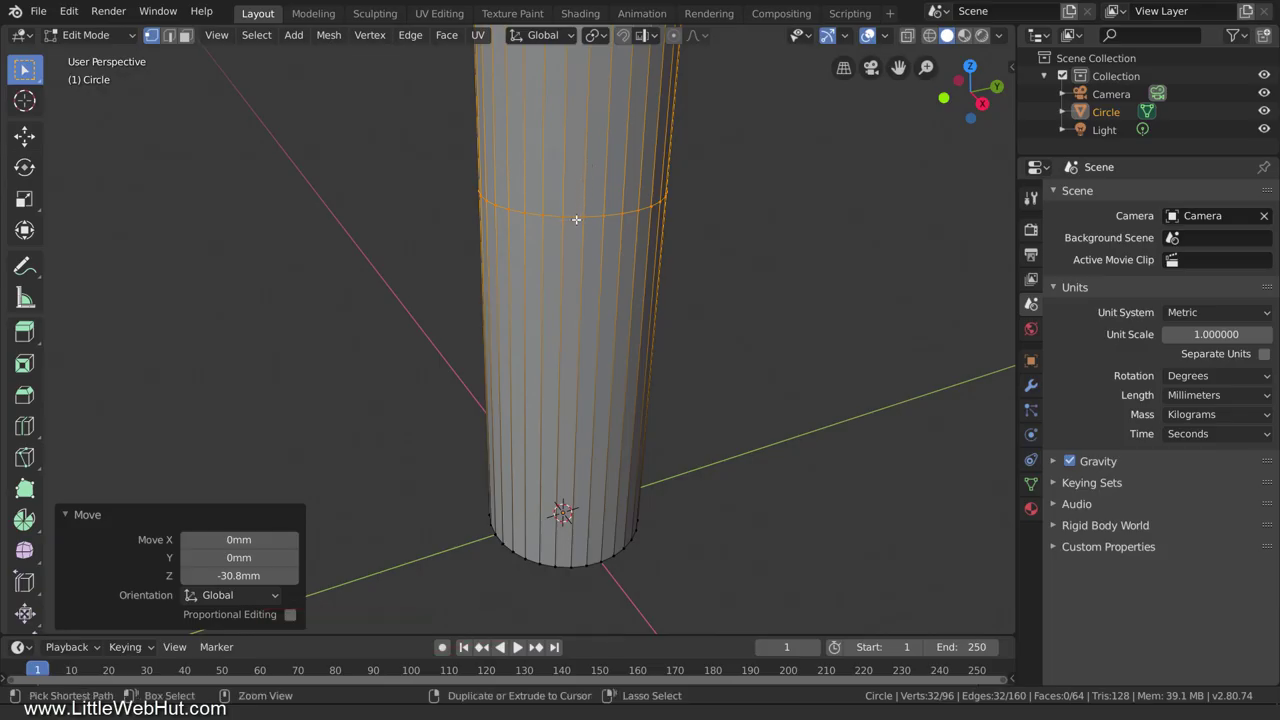
key(ctrl+r)
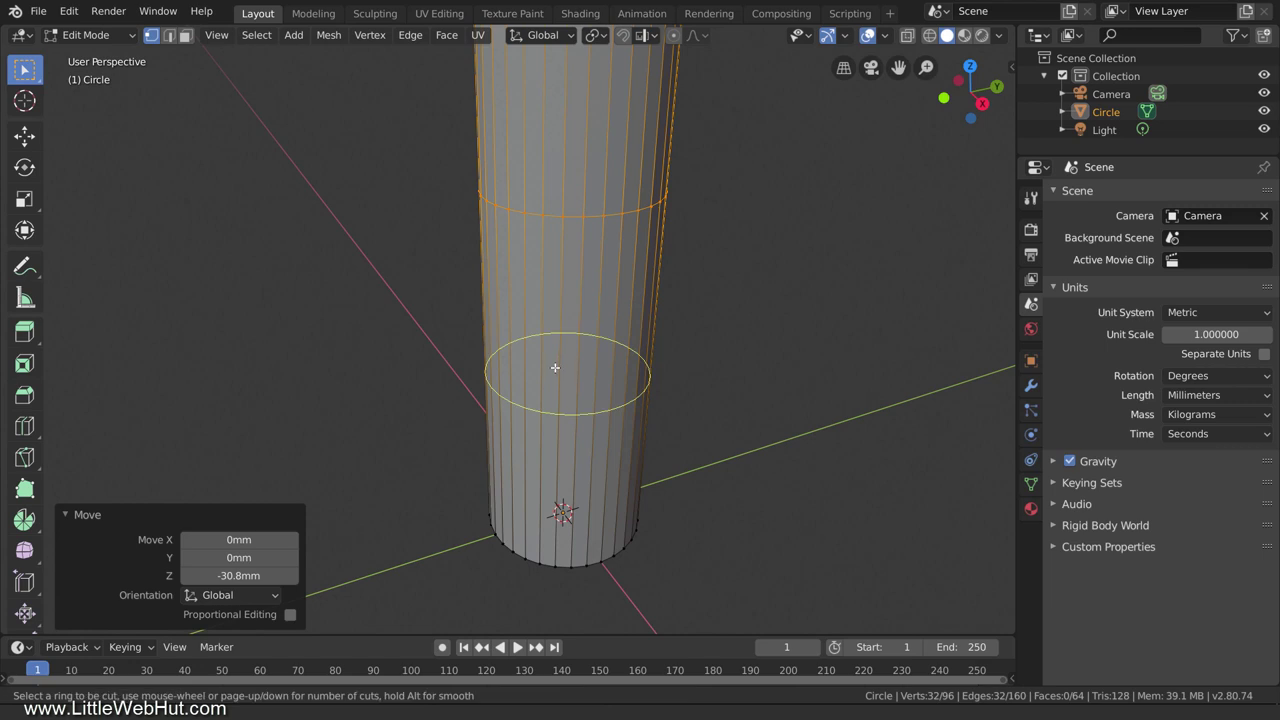
click(555, 367)
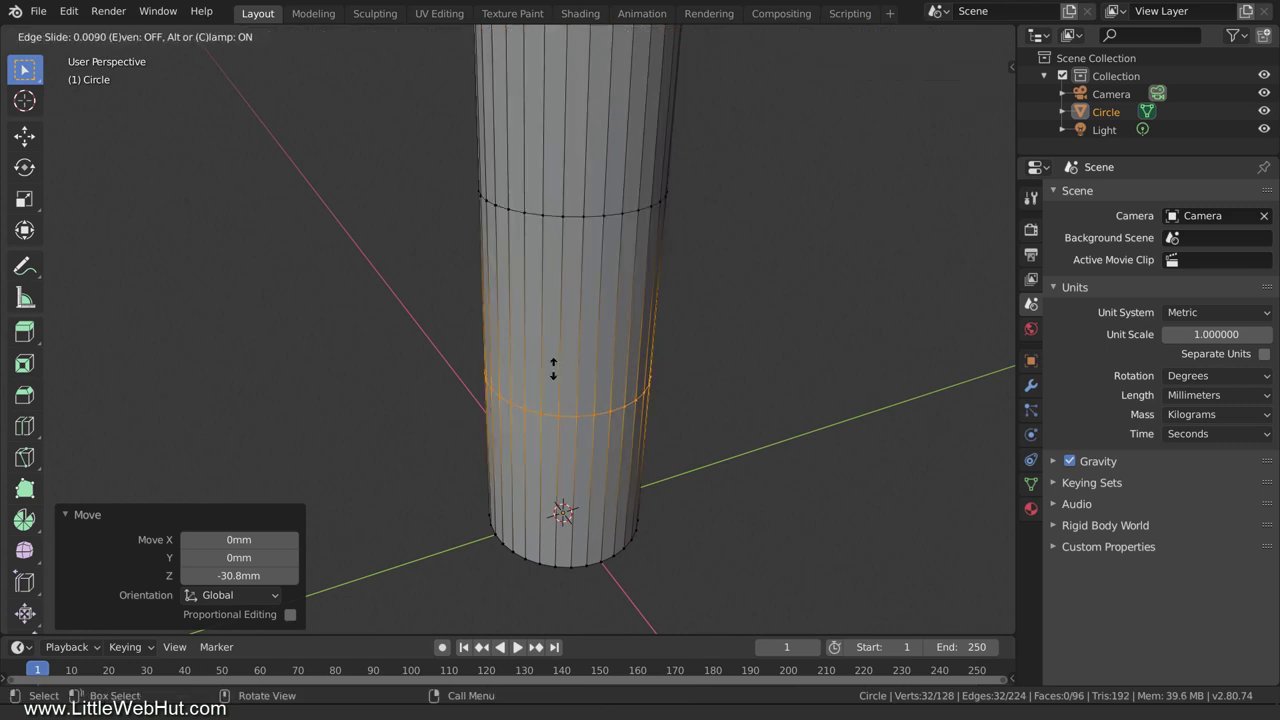
click(536, 545)
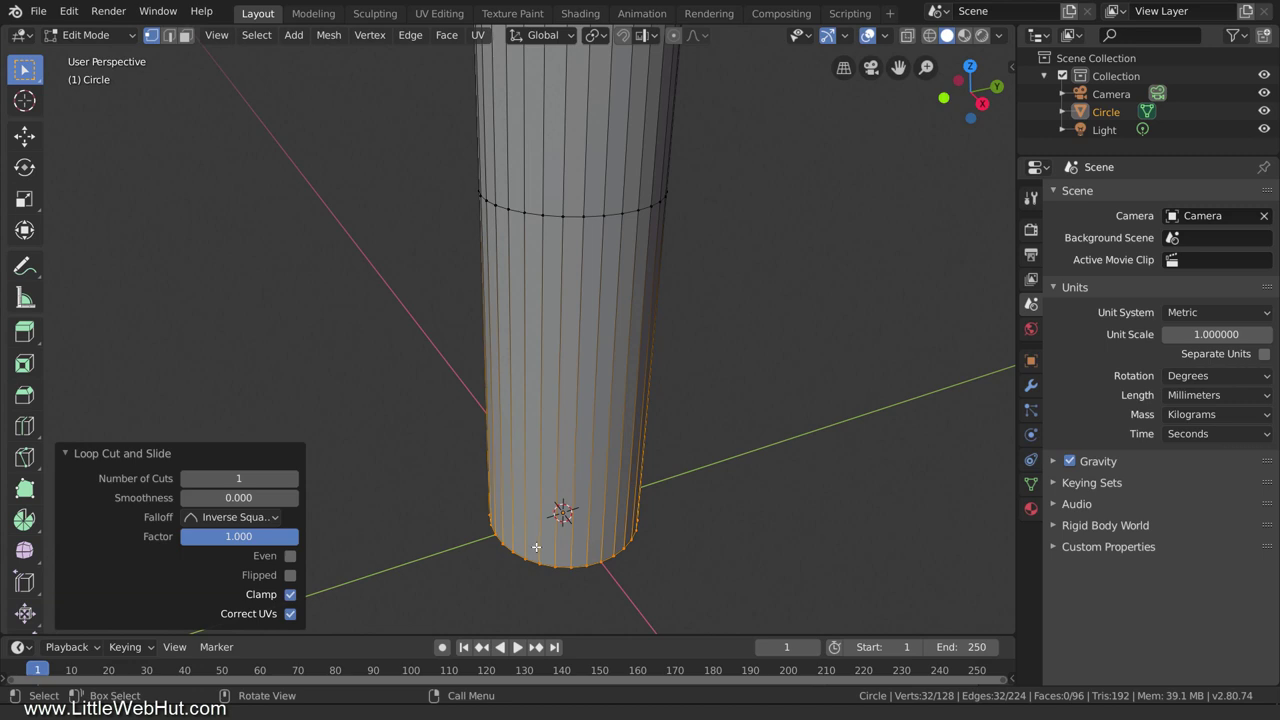
- Move the new edge loop up from the bottom rim along global Z by 1.02 mm
key(g)
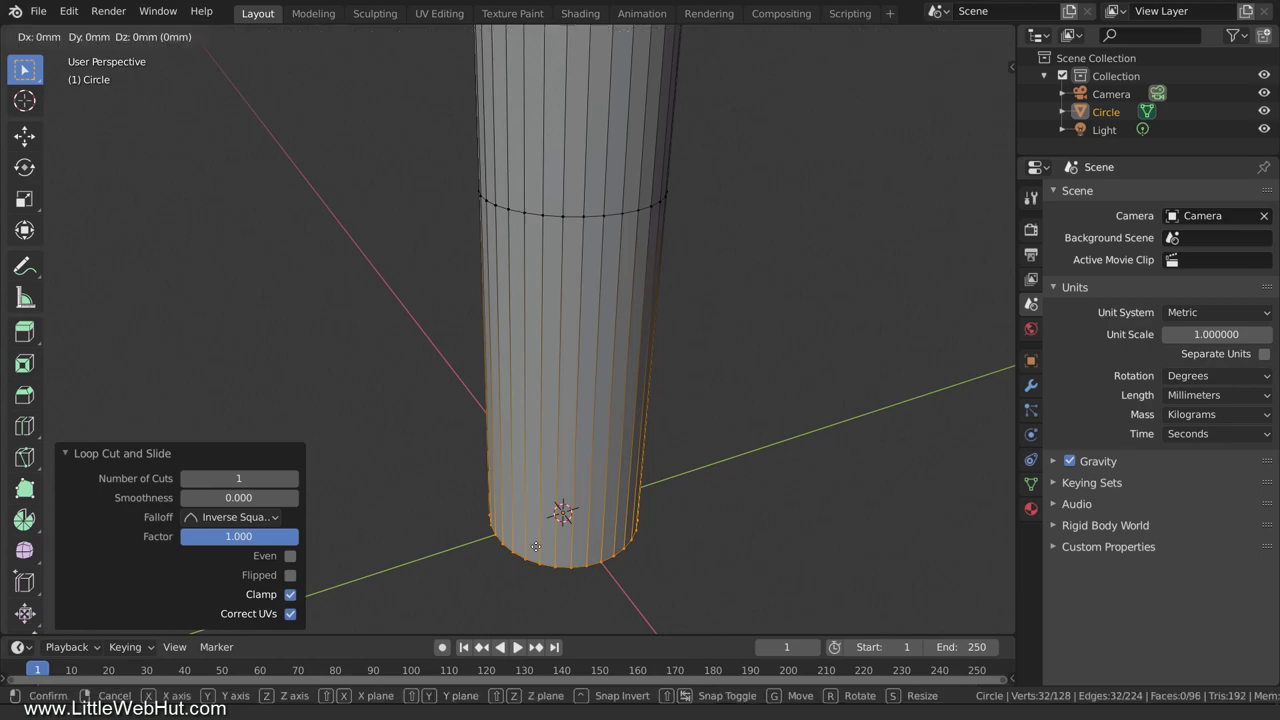
key(z)
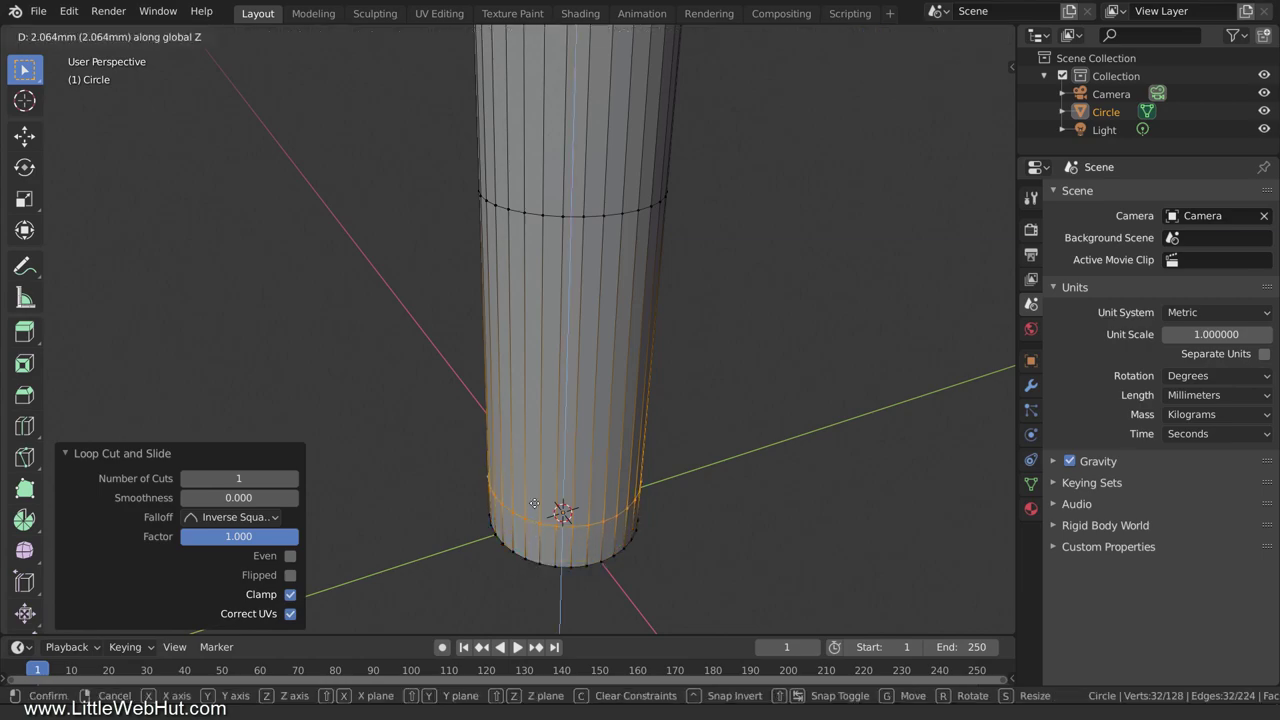
click(535, 499)
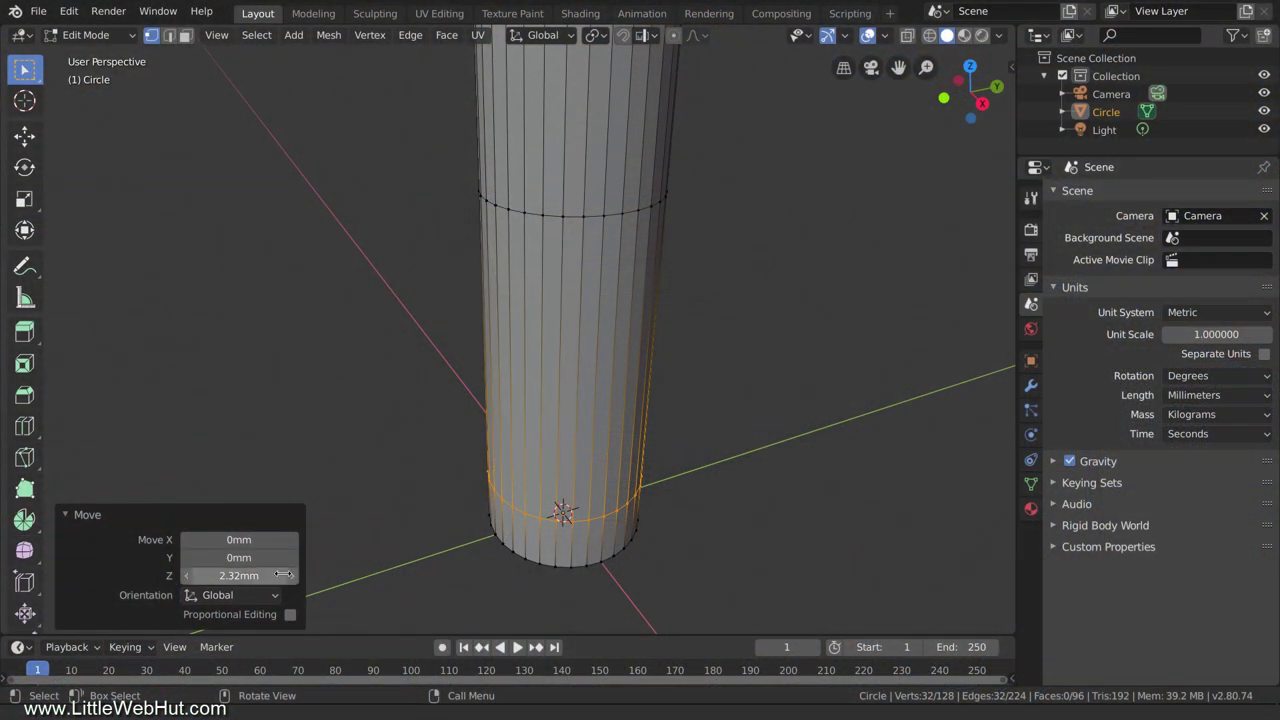
click(248, 576)
key(ctrl+a)
text(1.02)
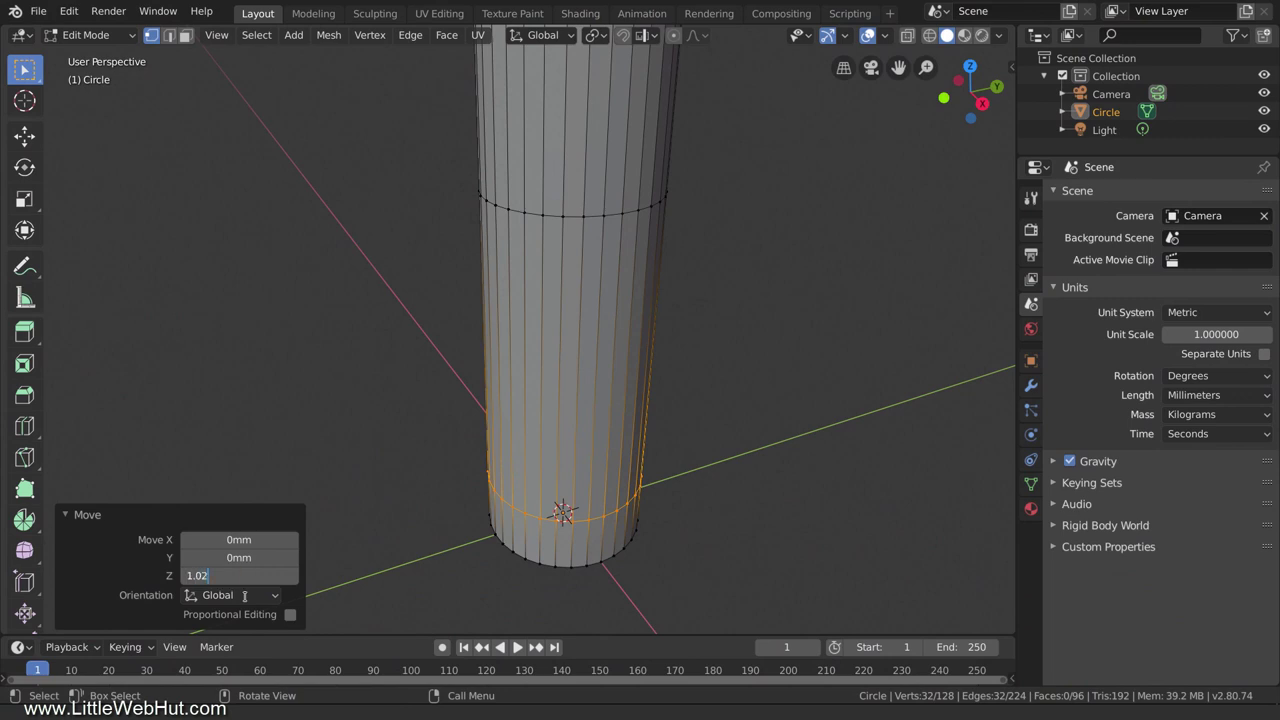
key(Return)
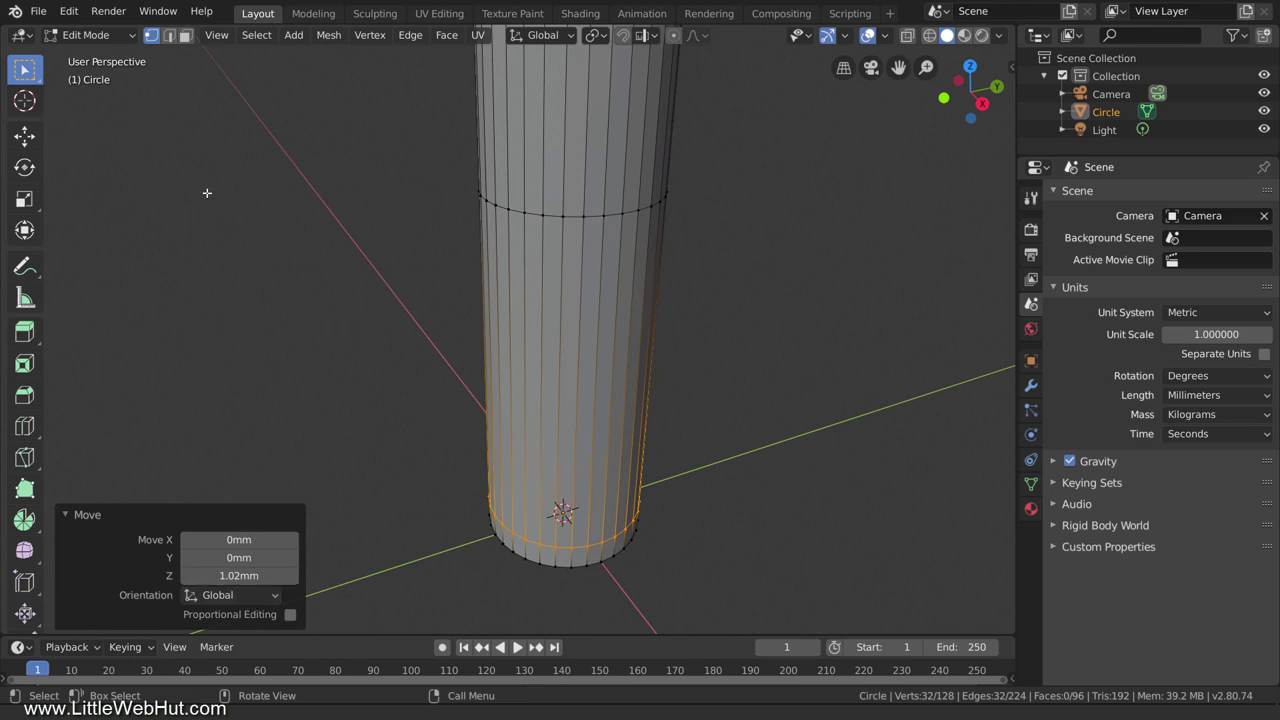
- Select the ring of faces between the two added edge loops and extrude it outward along normals with a 1.52 mm offset
click(185, 37)
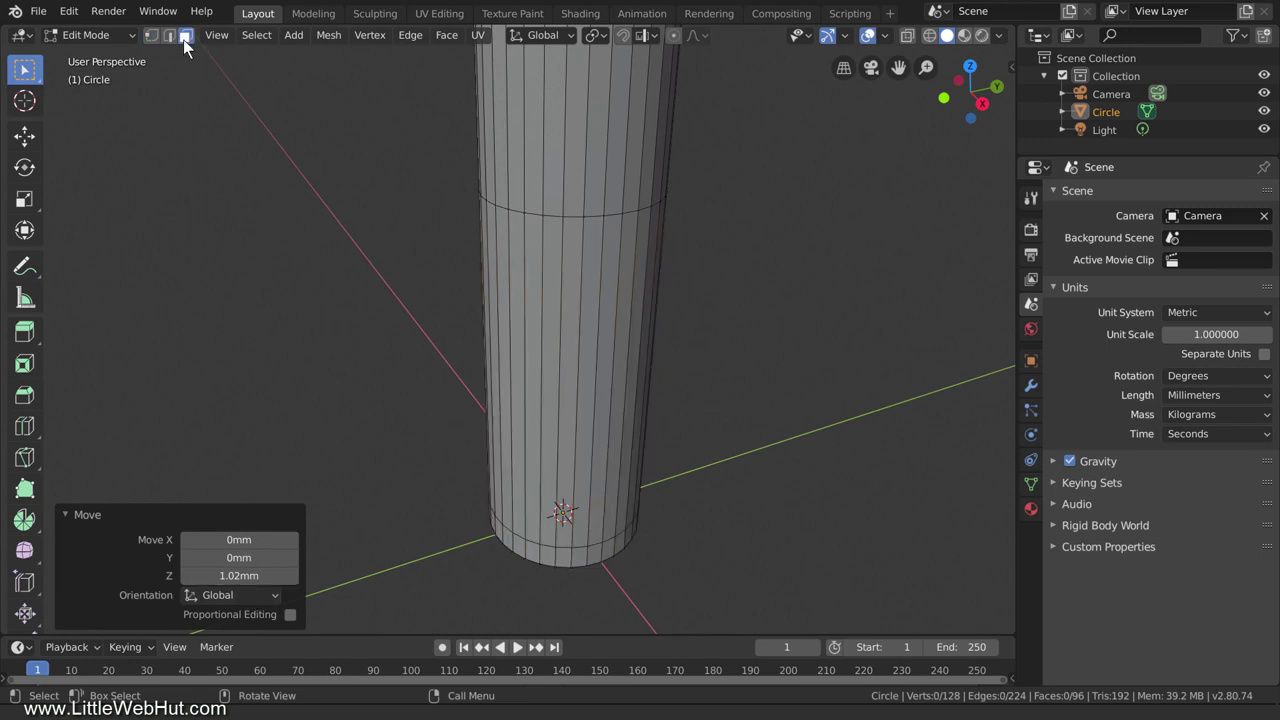
alt+click(577, 377)
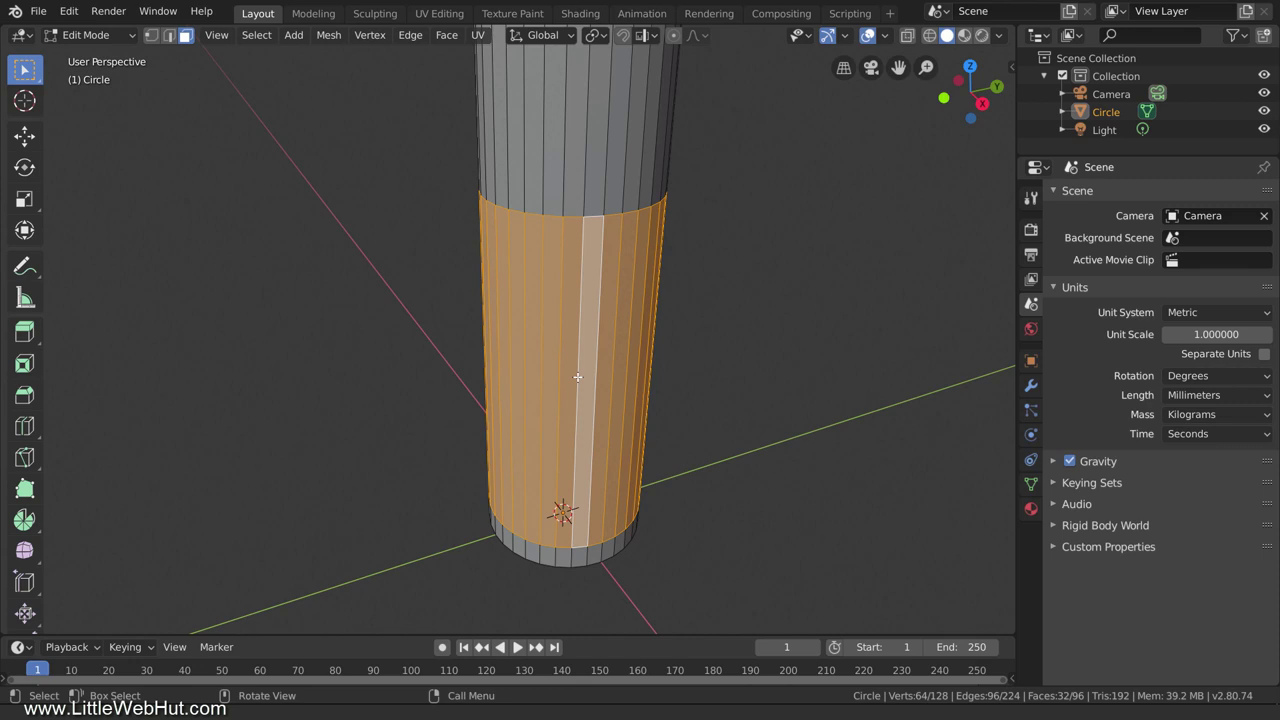
click(446, 38)
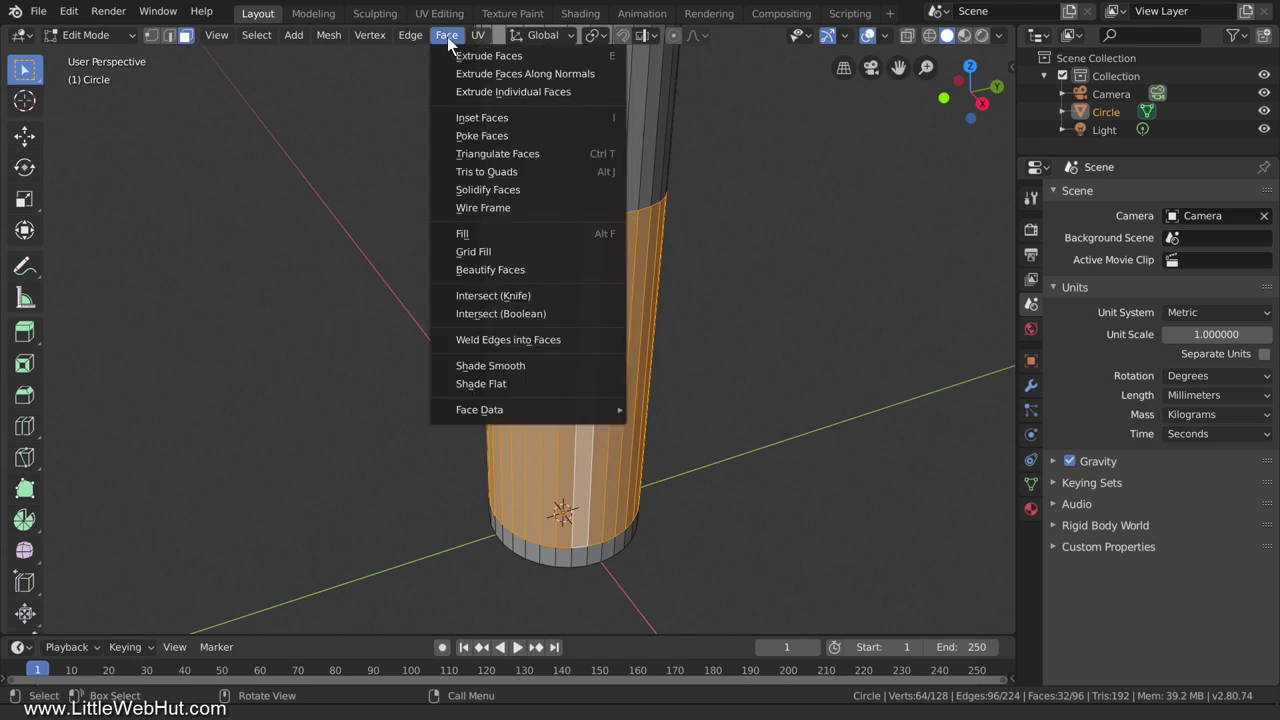
click(600, 74)
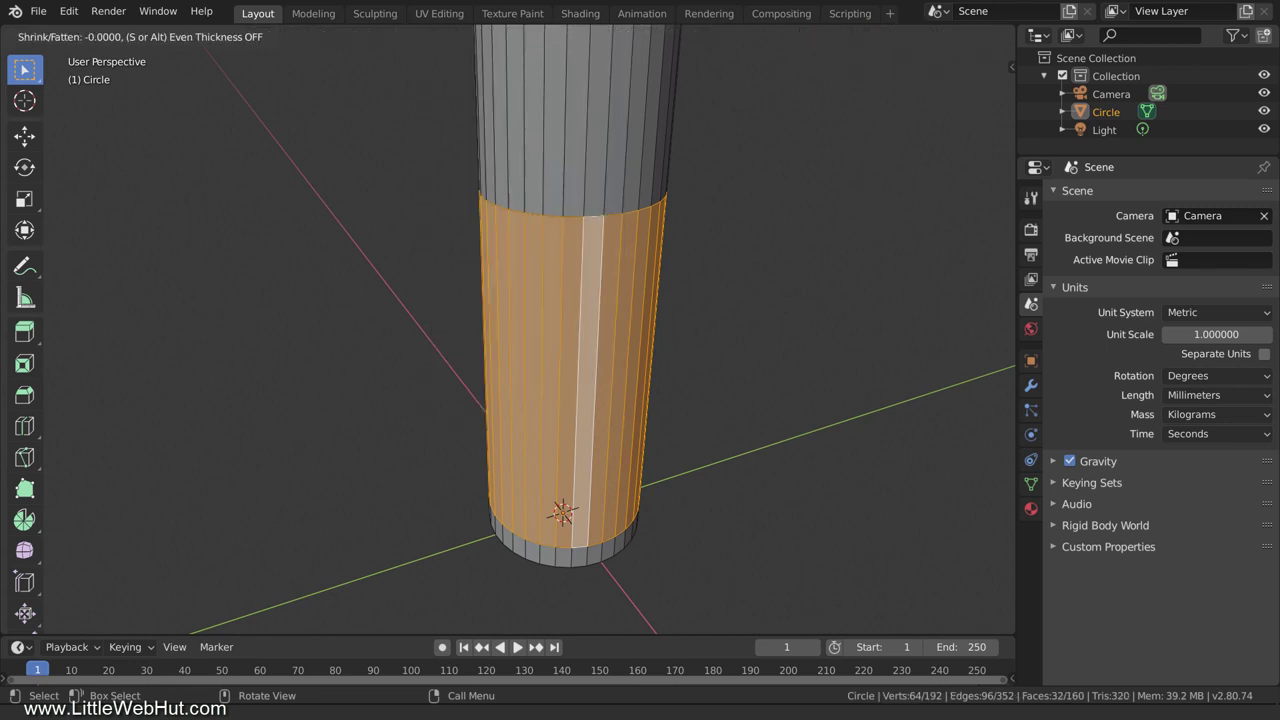
click(602, 72)
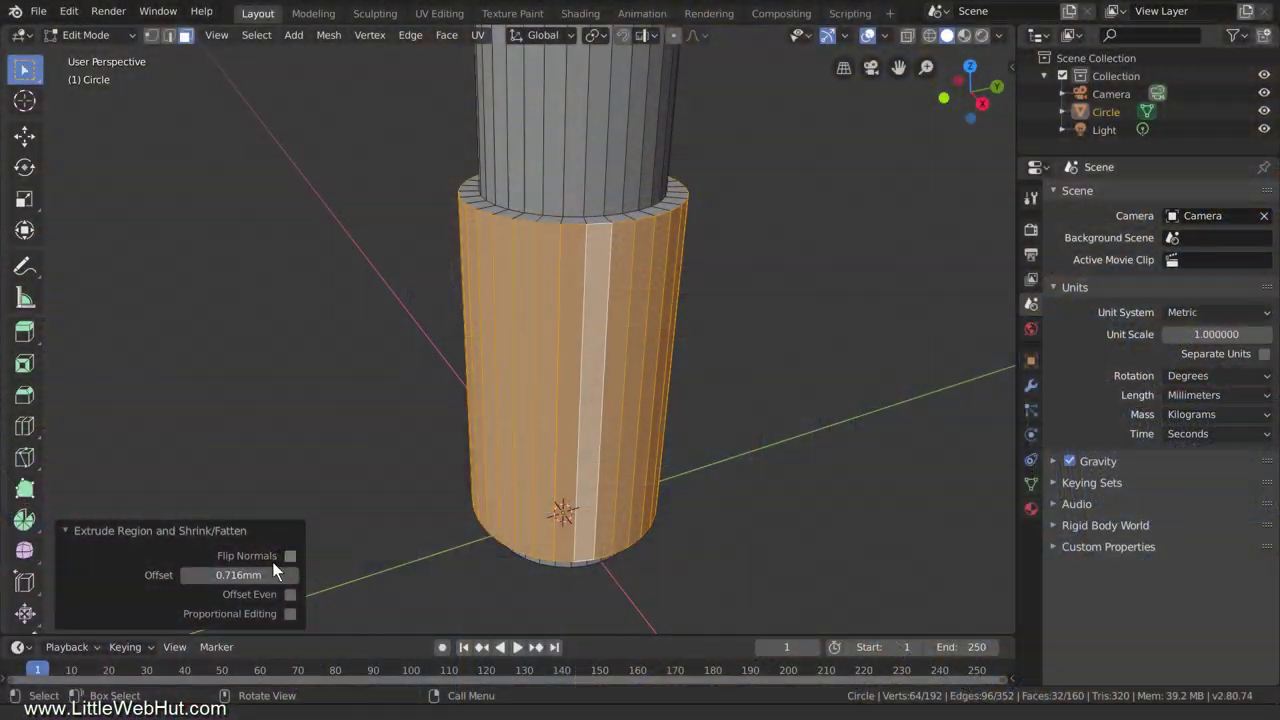
click(250, 575)
text(1.52)
key(Return)
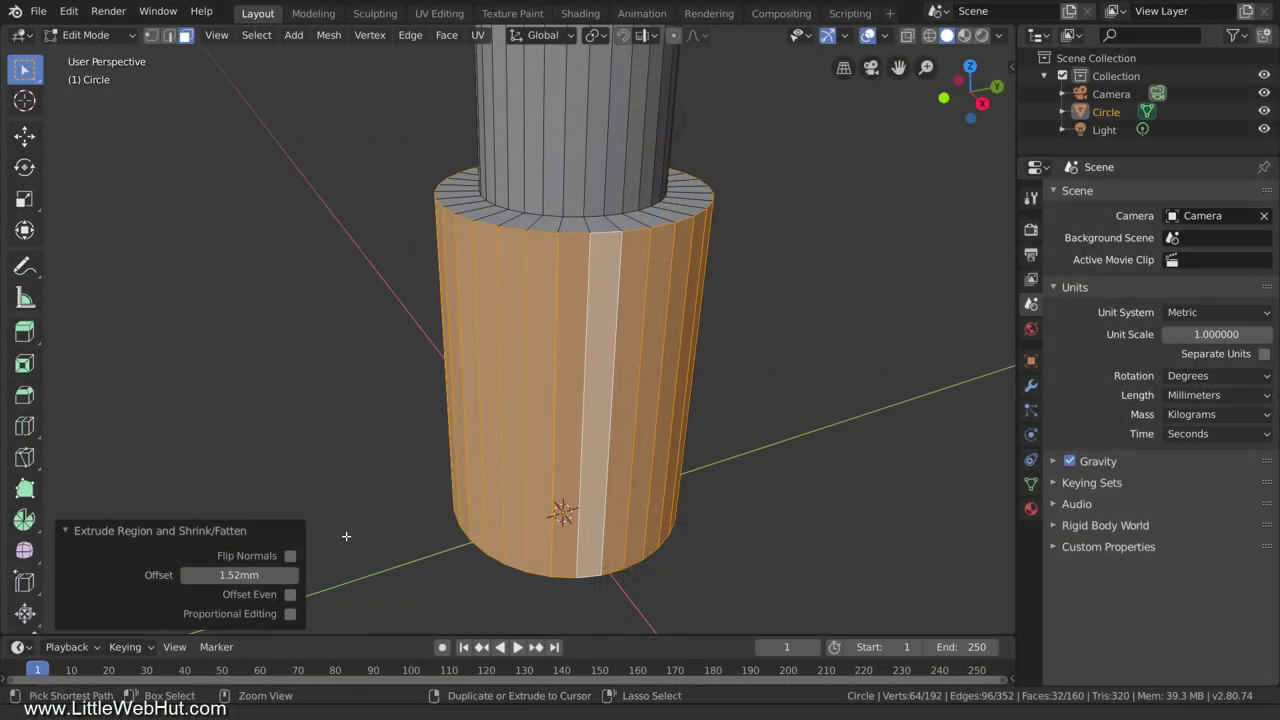
- Add one loop cut around the thickened lower section and slide it fully down to the bottom rim
key(ctrl+r)
click(530, 417)
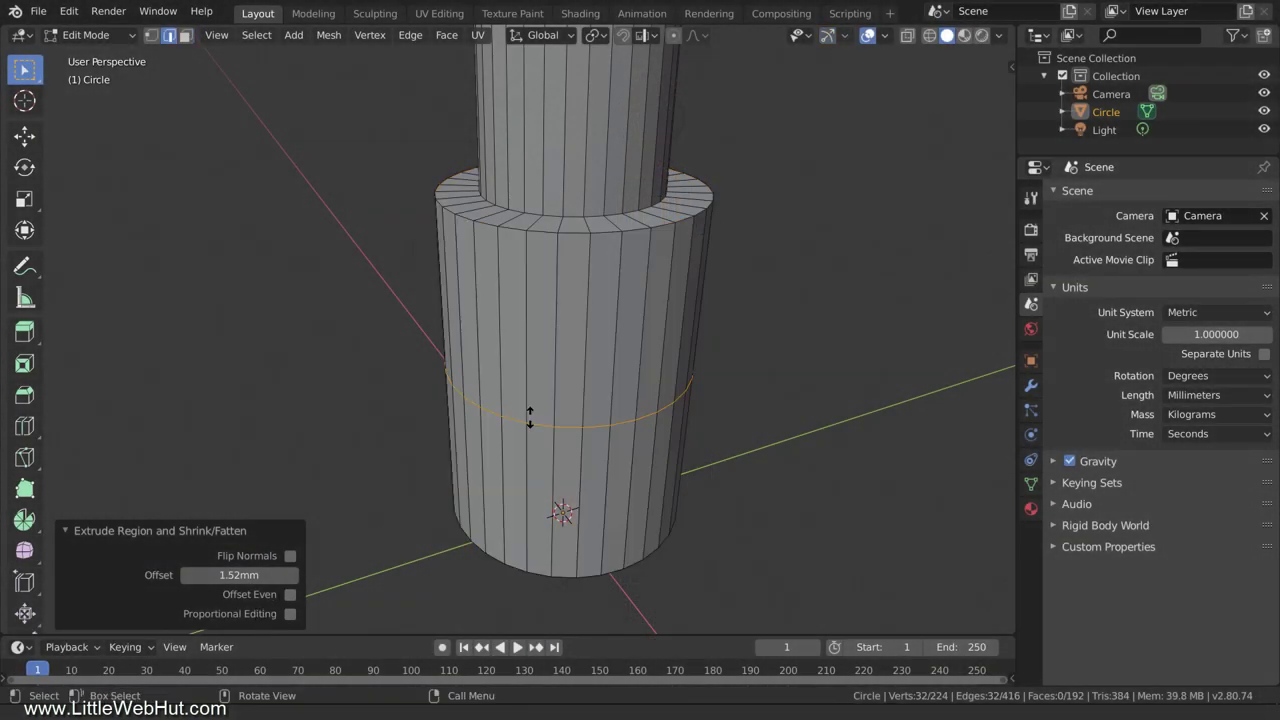
click(518, 599)
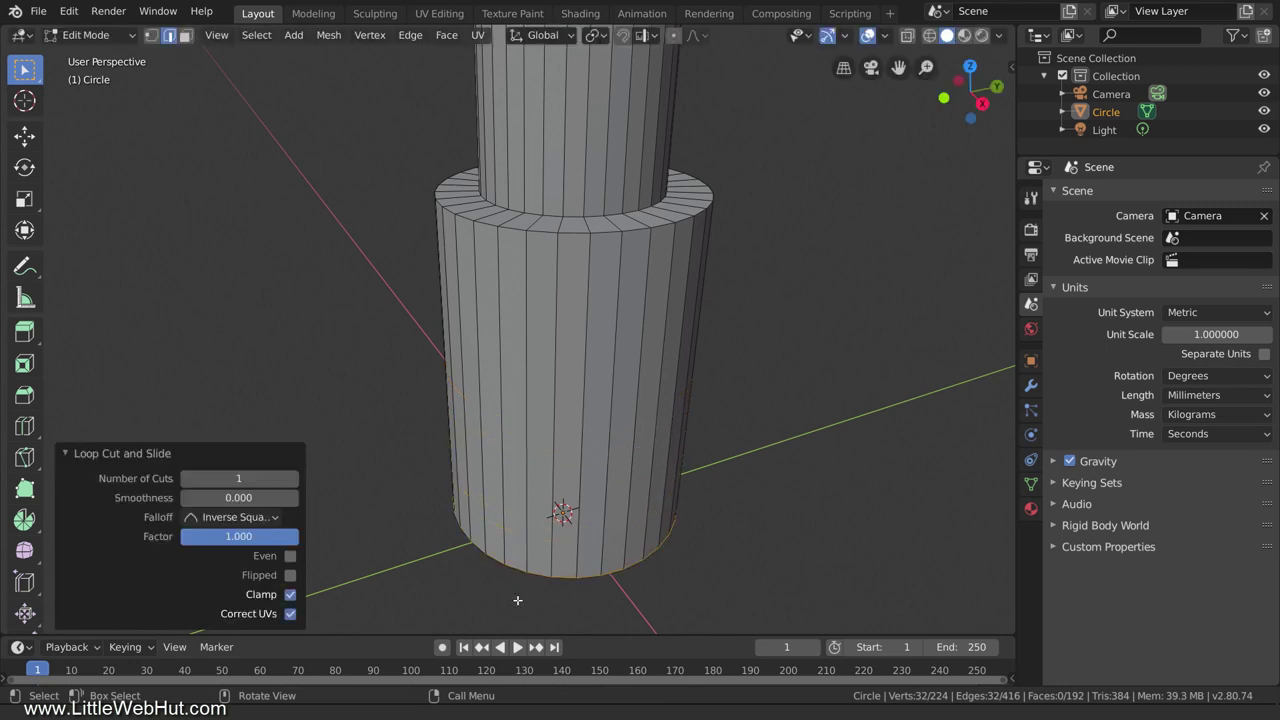
- Move the new edge loop up from the bottom rim along global Z by 8.26 mm
key(g)
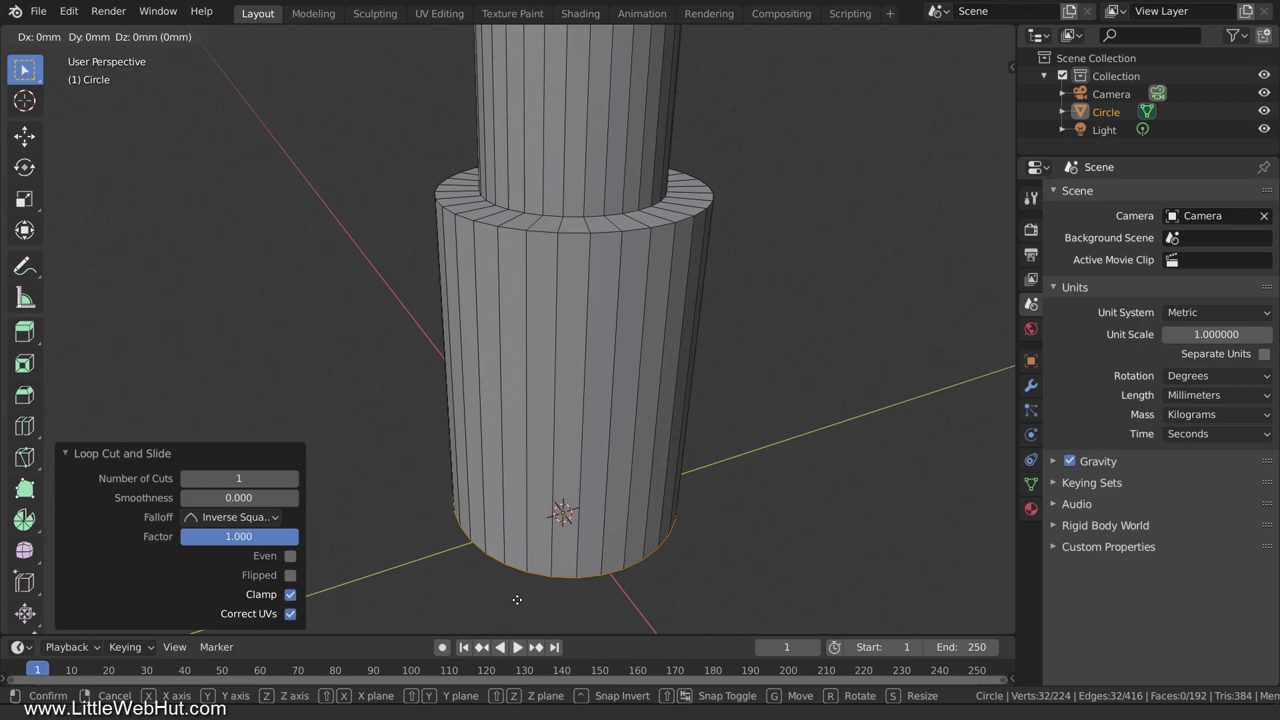
key(z)
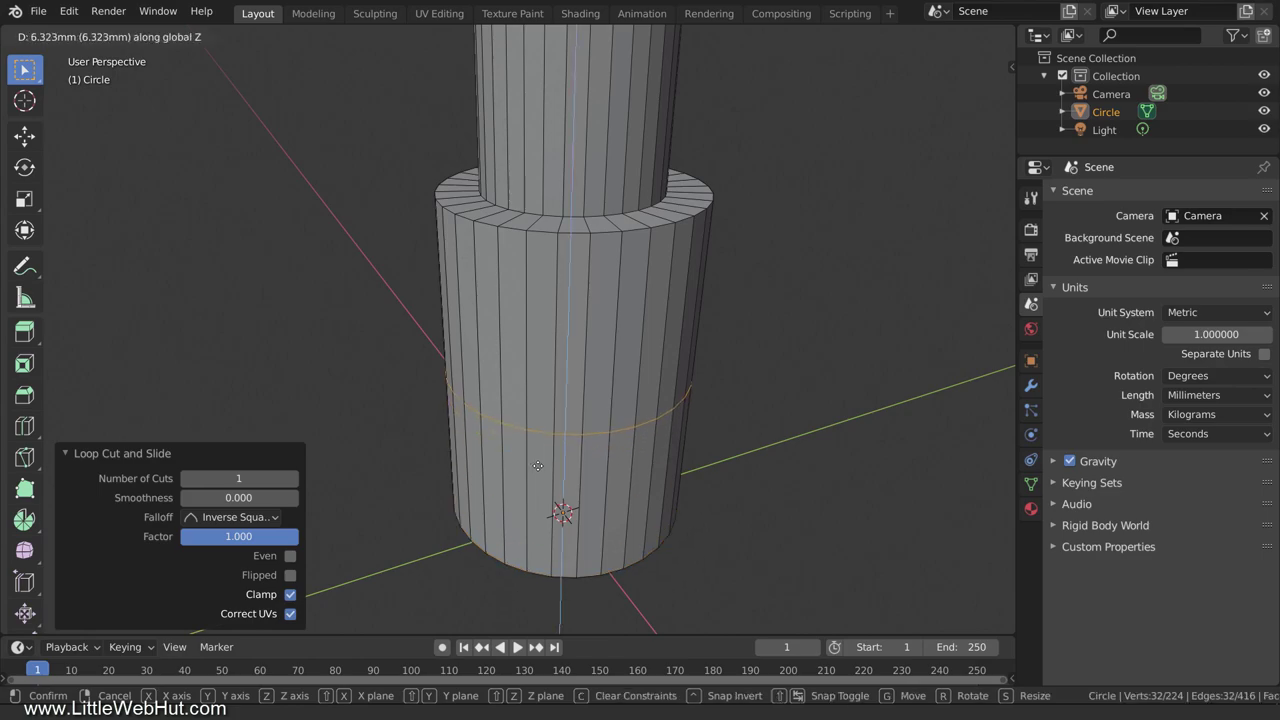
click(538, 466)
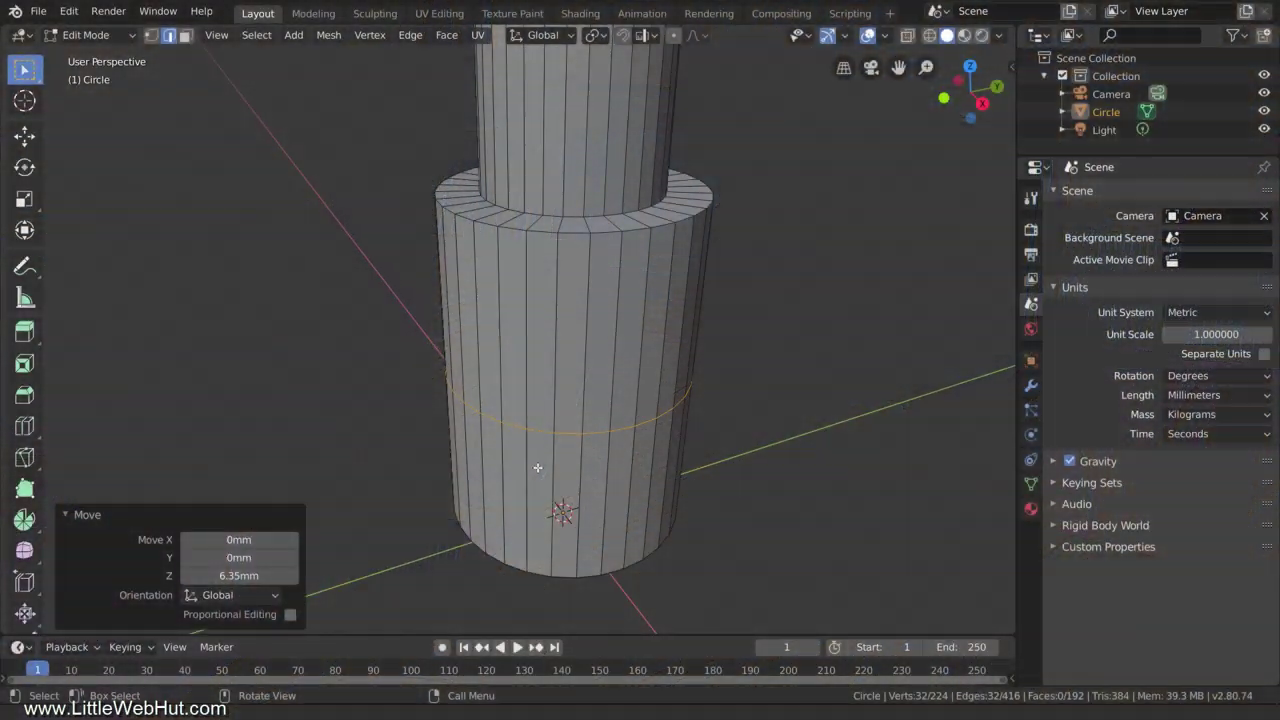
click(240, 577)
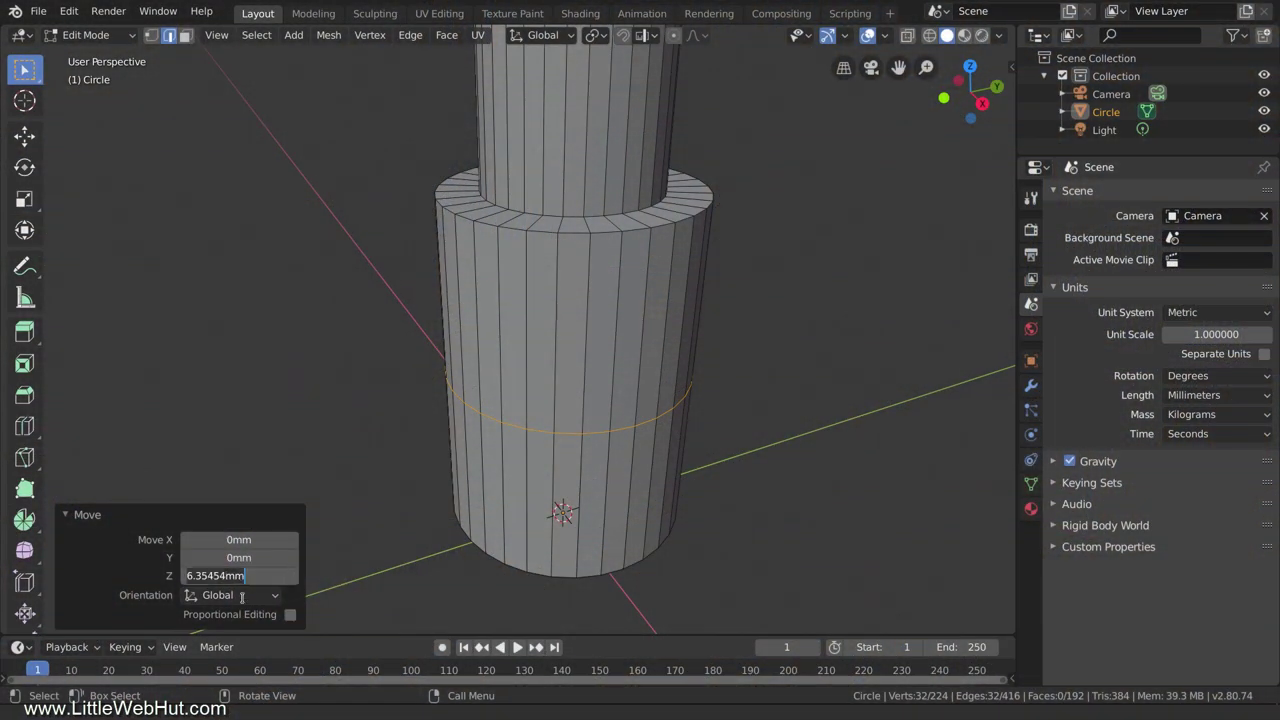
text(8.26)
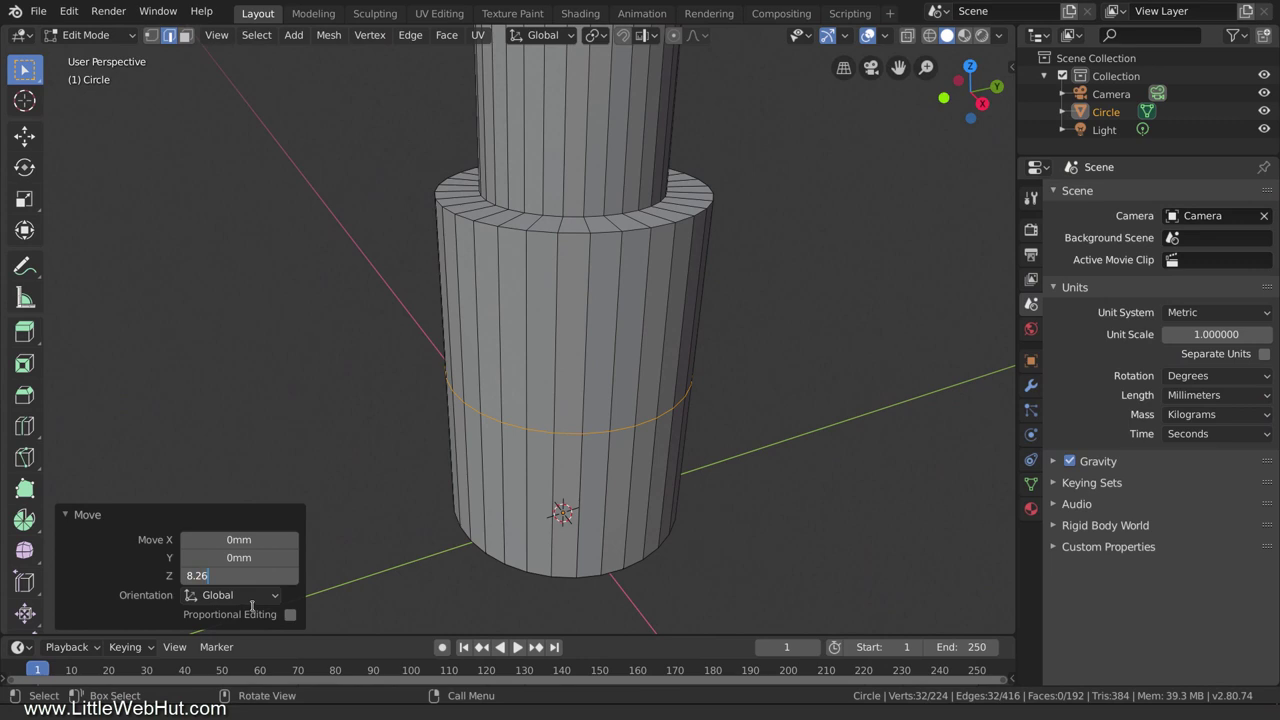
key(Return)
- Select the ring of faces below the new edge loop and extrude it outward along normals with a 0.49 mm offset
click(185, 37)
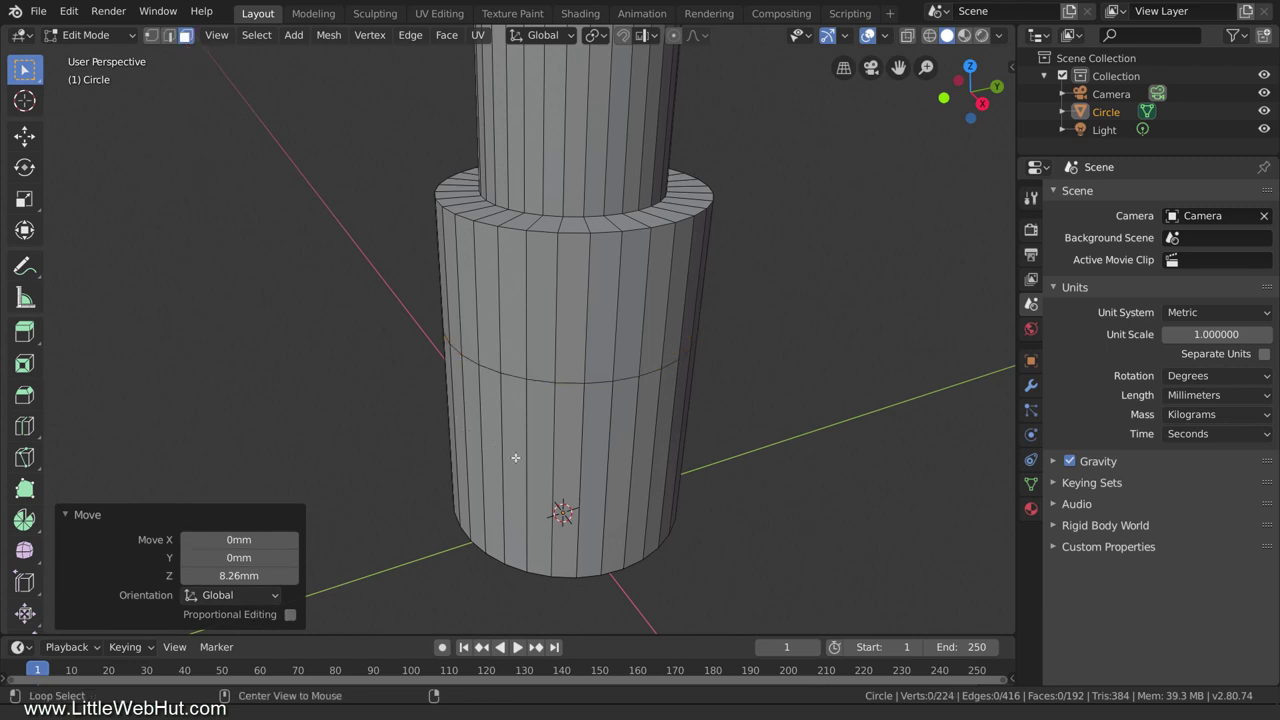
alt+click(581, 471)
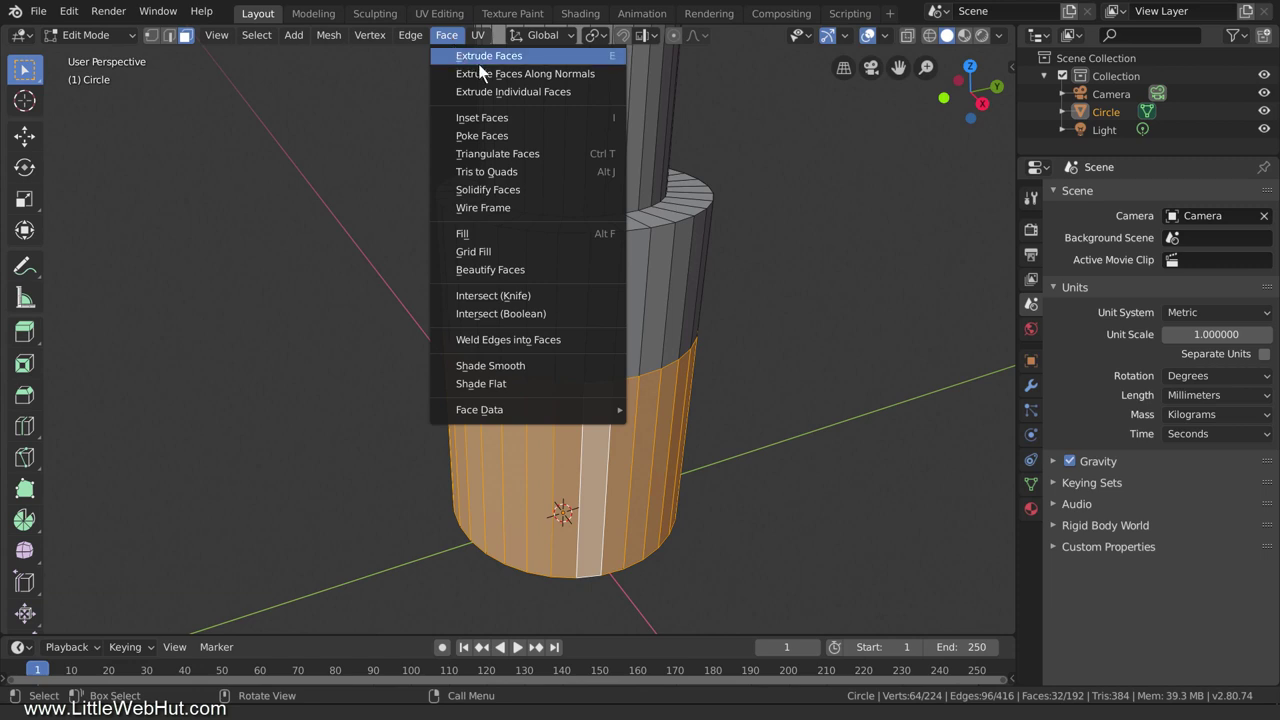
click(593, 73)
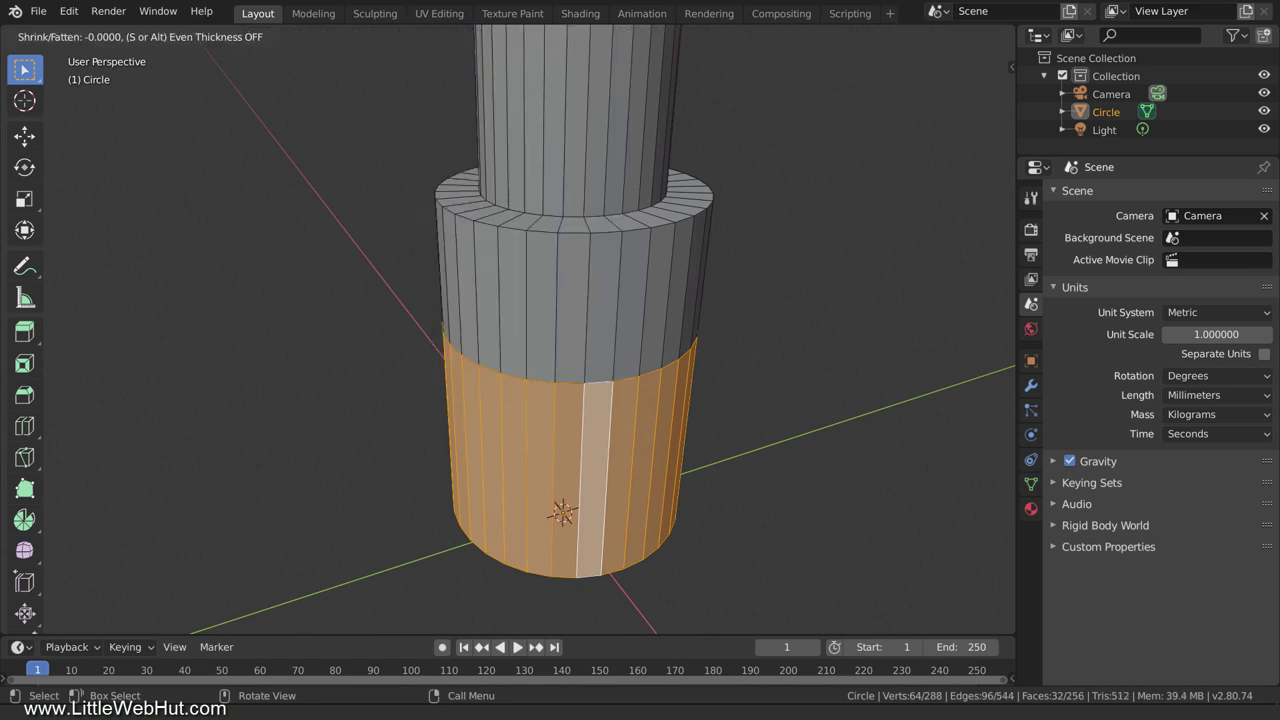
click(597, 70)
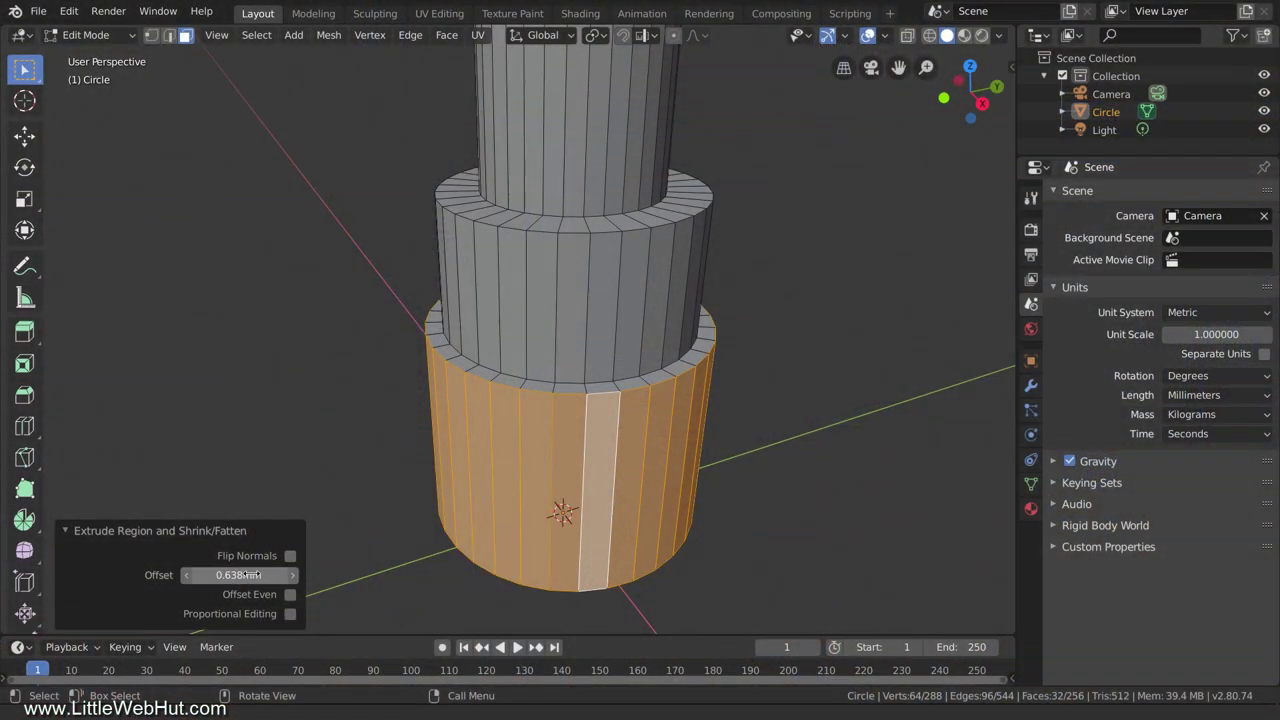
click(252, 575)
text(0.49)
key(Return)
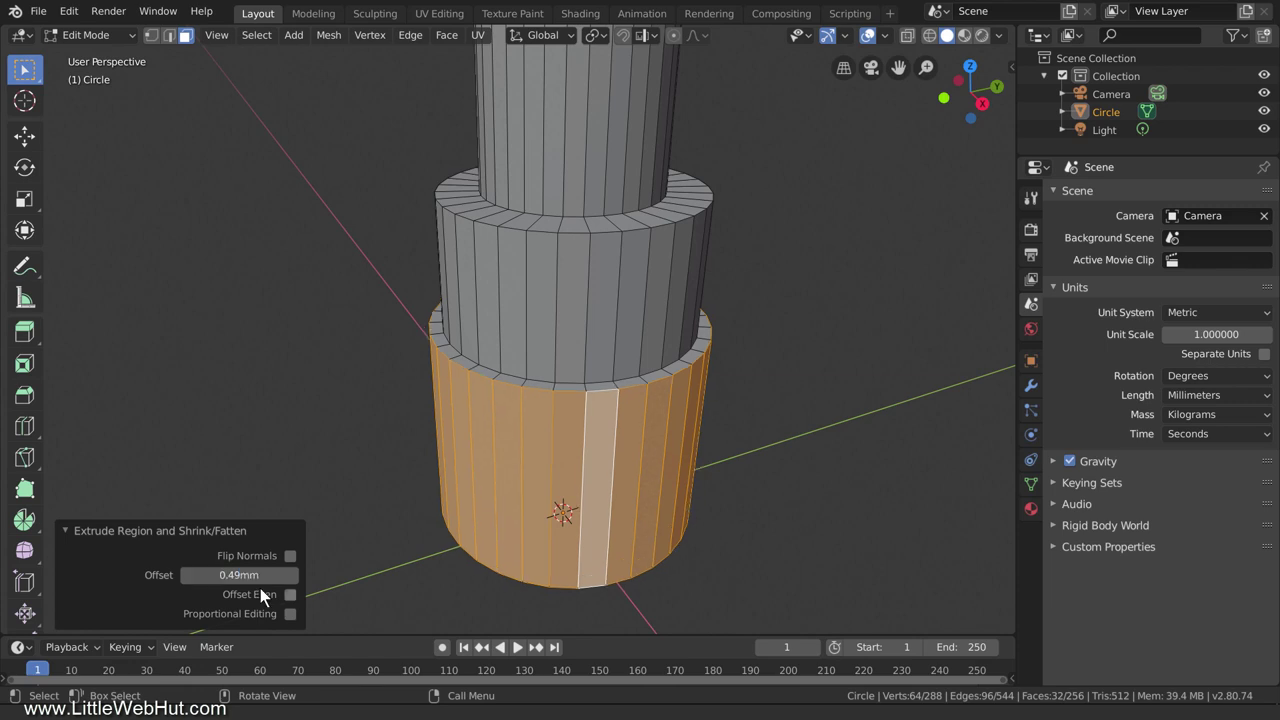
- Add a mesh circle at the plug's open underside with a radius of 5.96/2 mm
middle_drag(429, 571, 446, 449)
scroll(584, 452, up, 2)
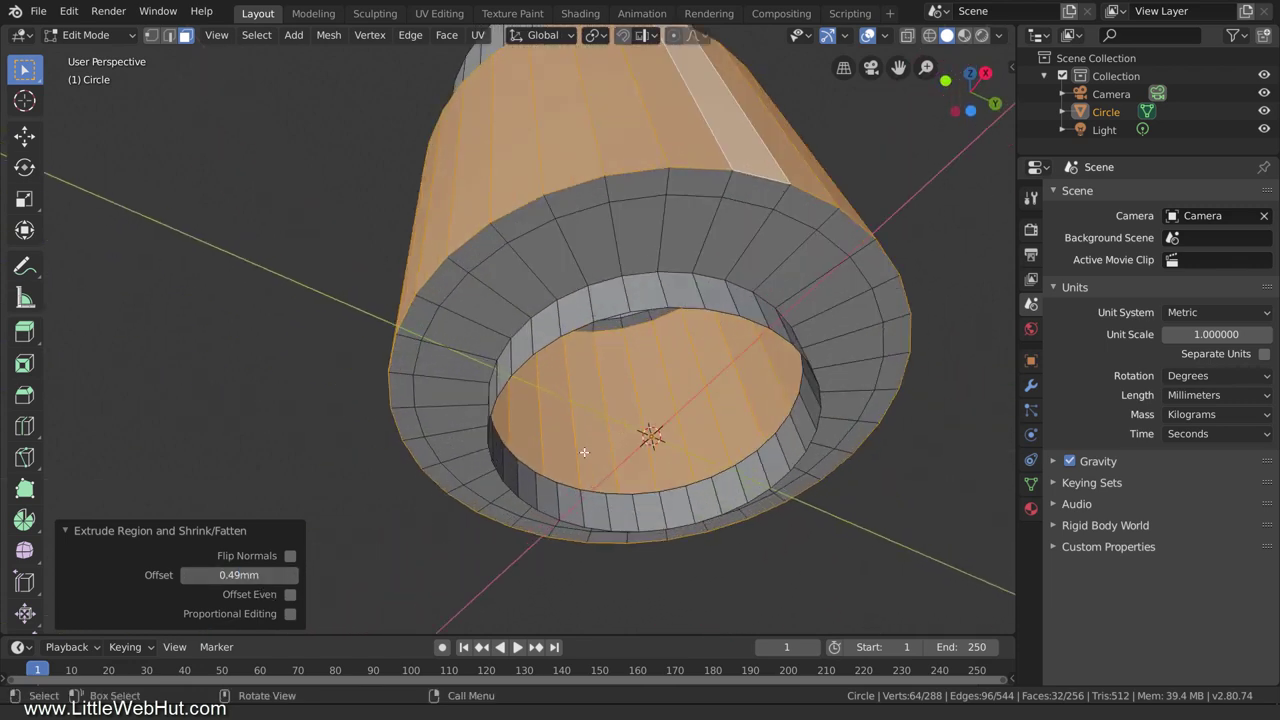
key(shift+a)
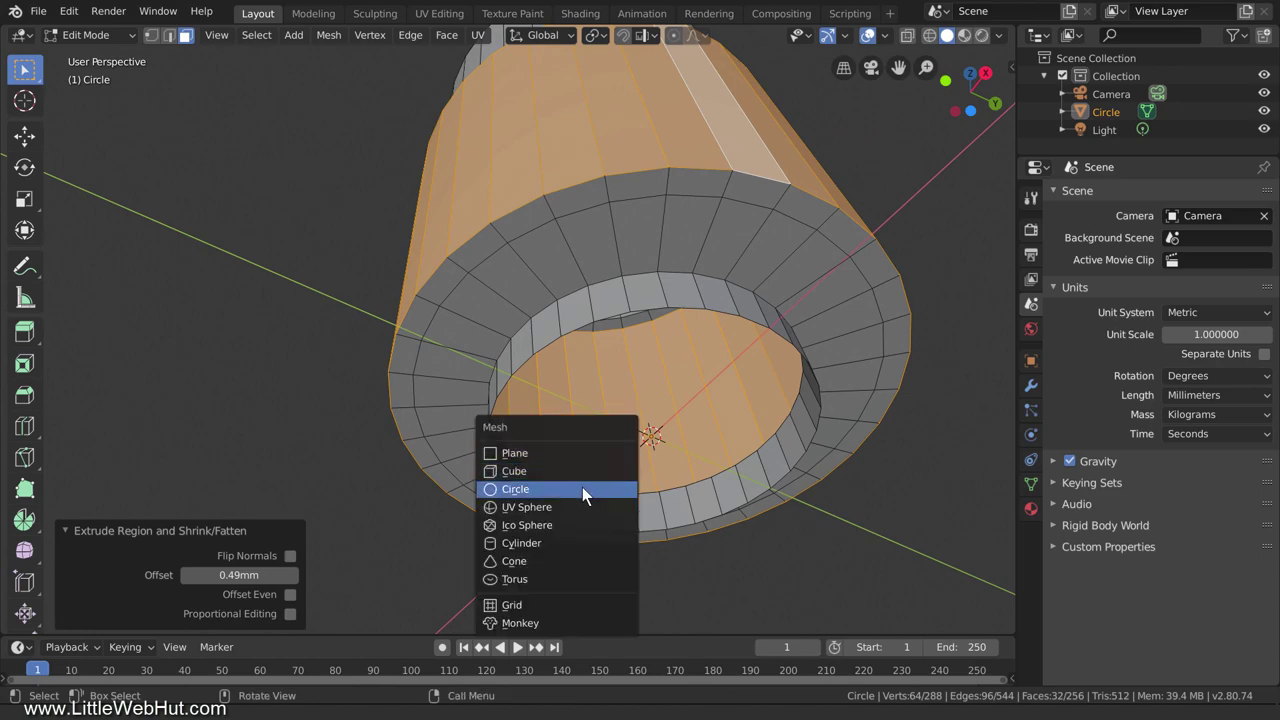
click(582, 487)
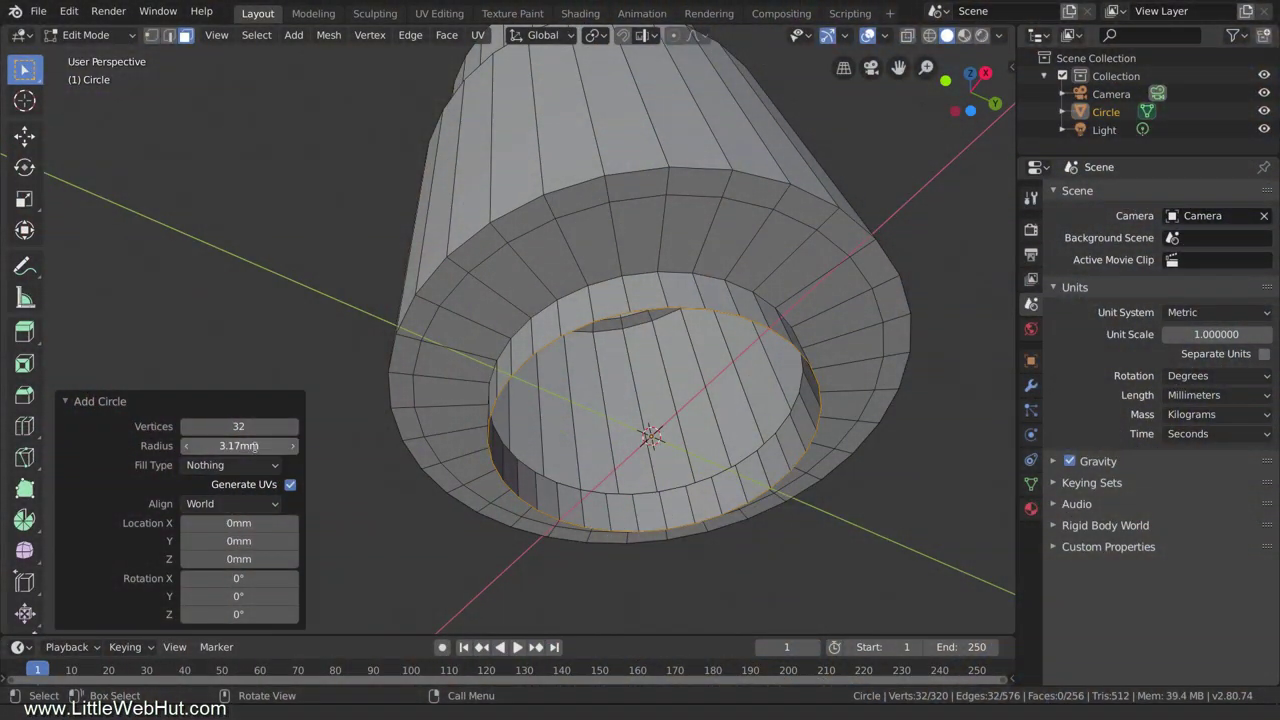
click(254, 446)
text(5.96/2)
key(Return)
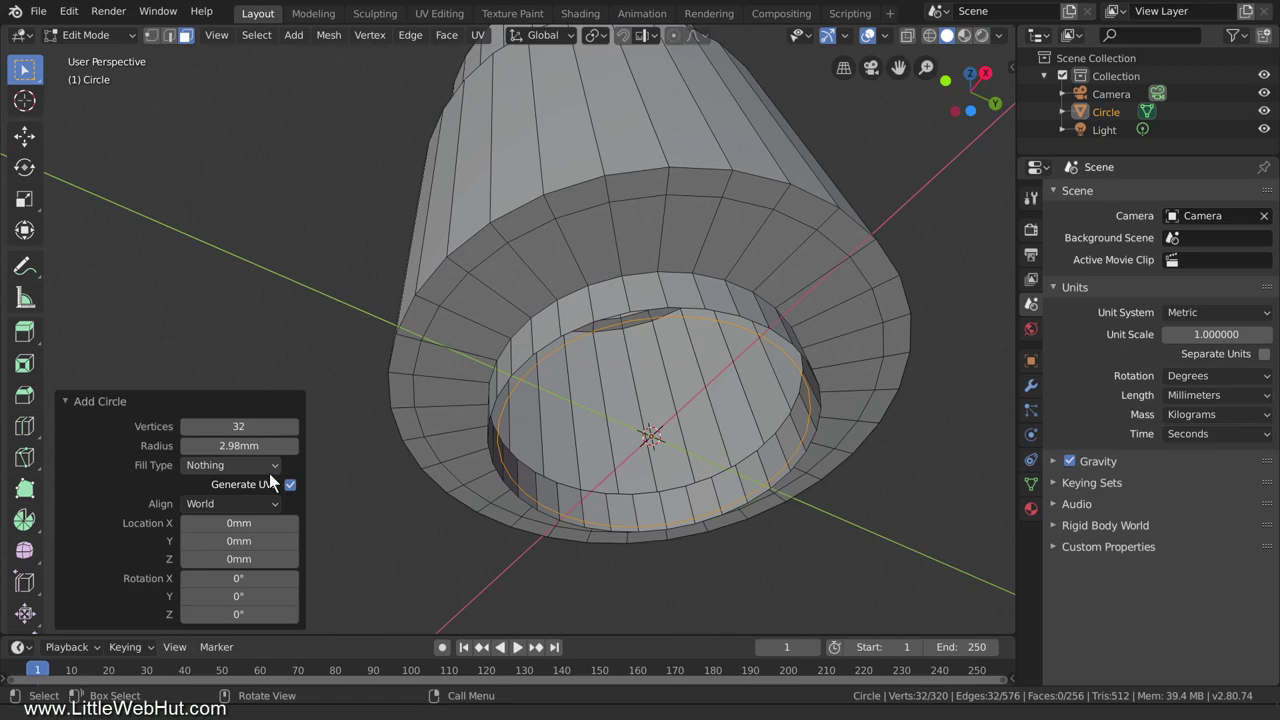
- Add a second, concentric mesh circle with a radius of 3.54/2 mm
key(shift+a)
click(350, 469)
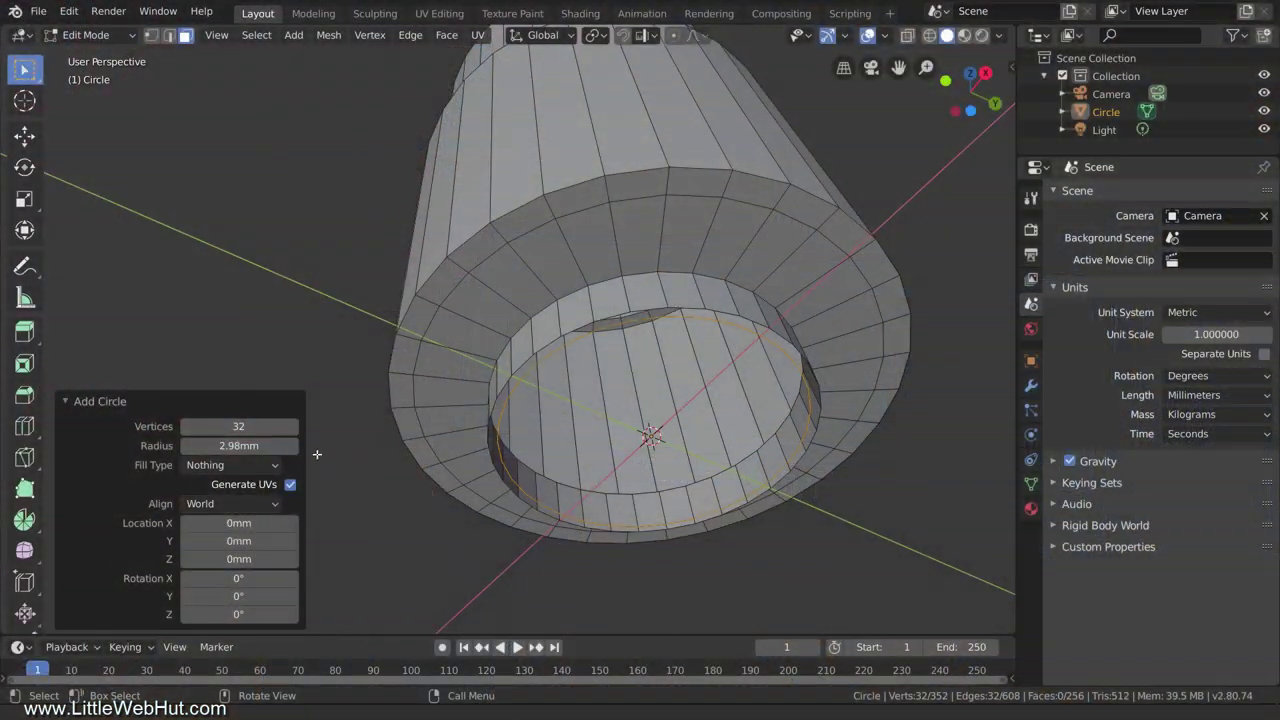
click(238, 445)
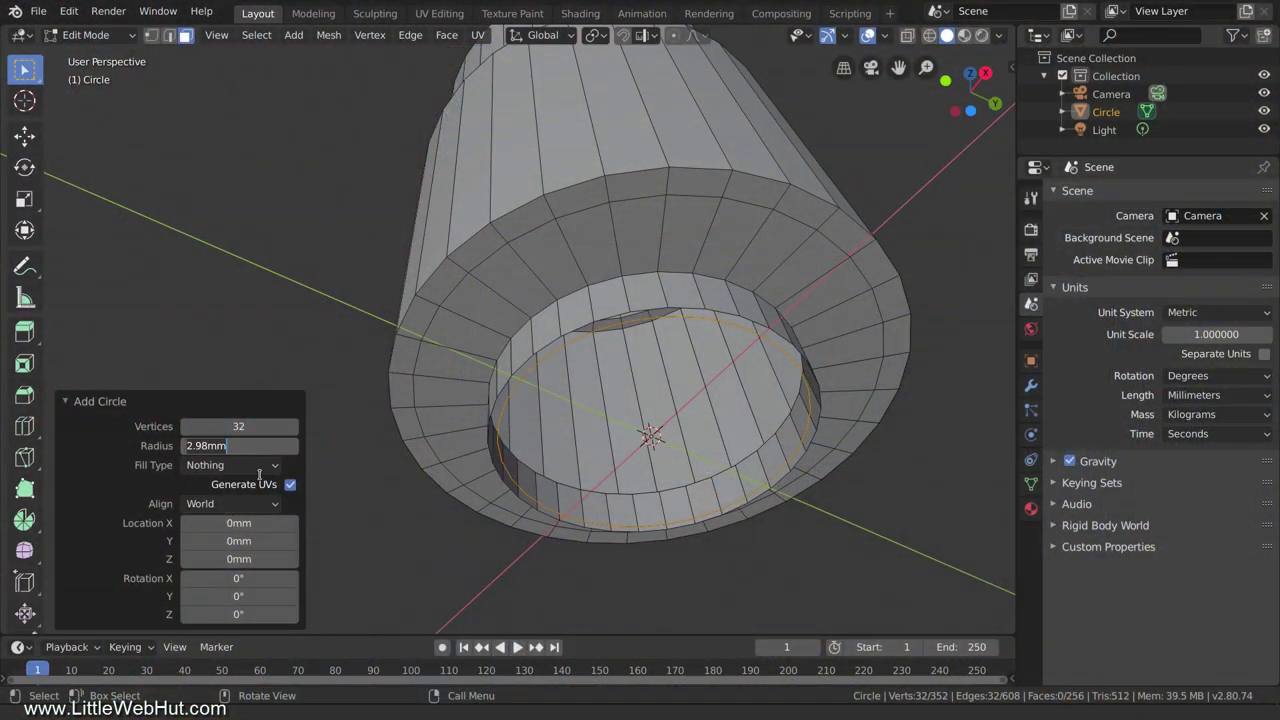
text(3.54/2)
key(Return)
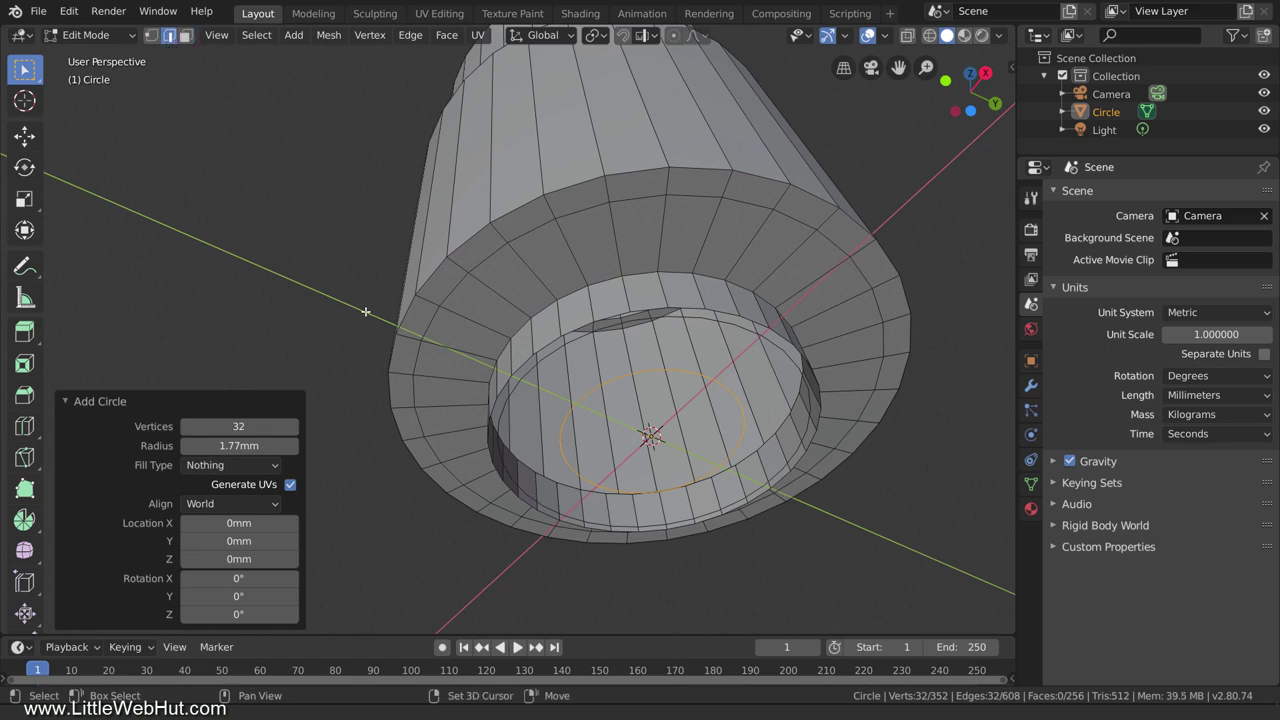
- Select both new circles' edge loops and connect them into a flat ring with Bridge Edge Loops
alt+shift+click(515, 389)
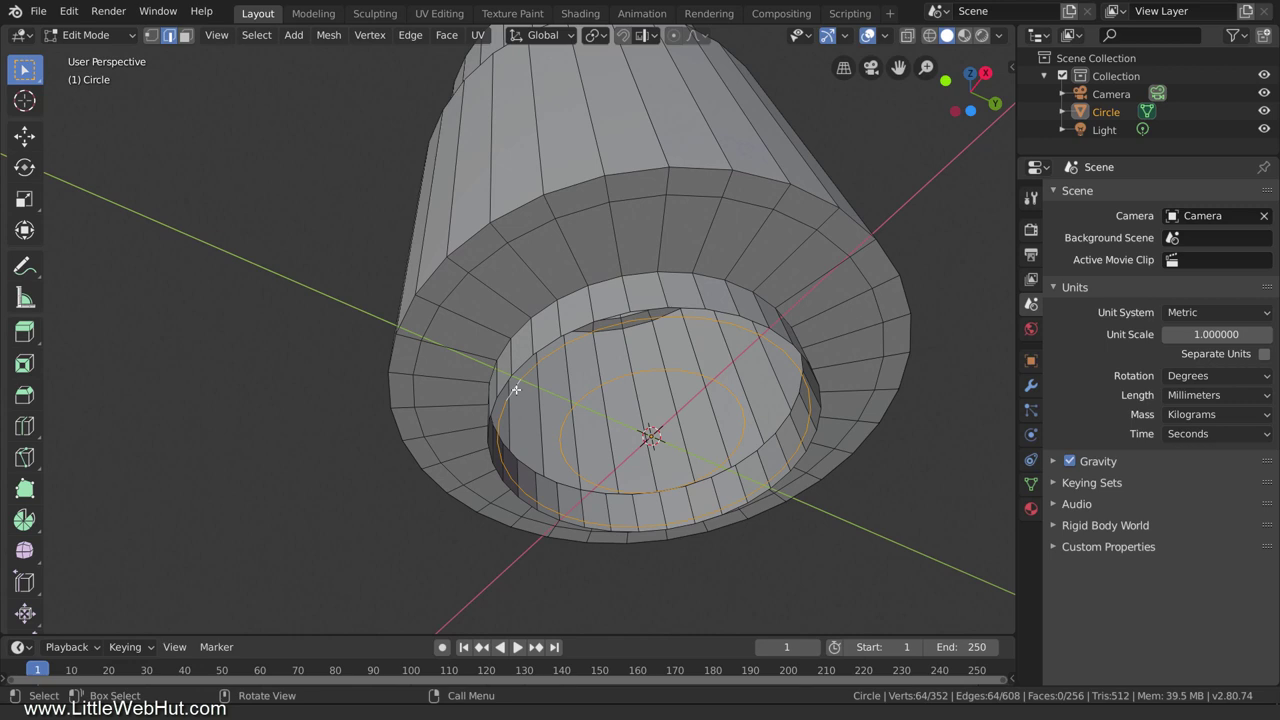
click(411, 36)
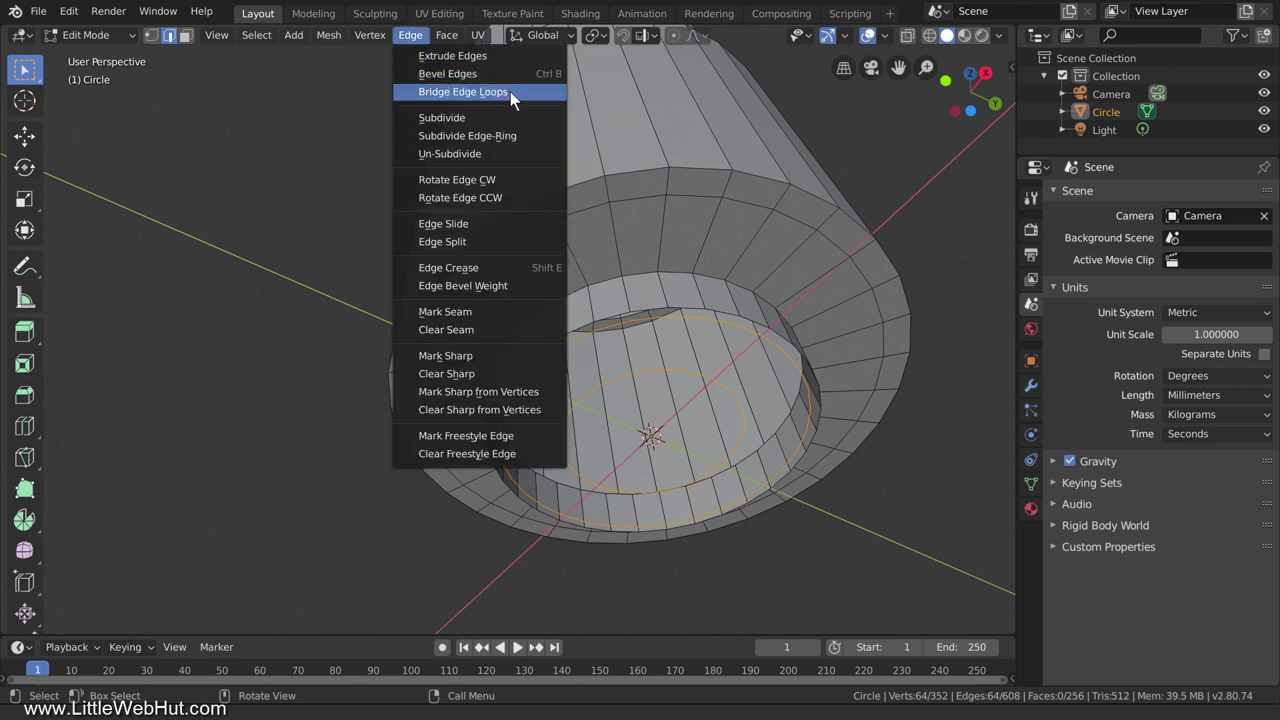
click(463, 92)
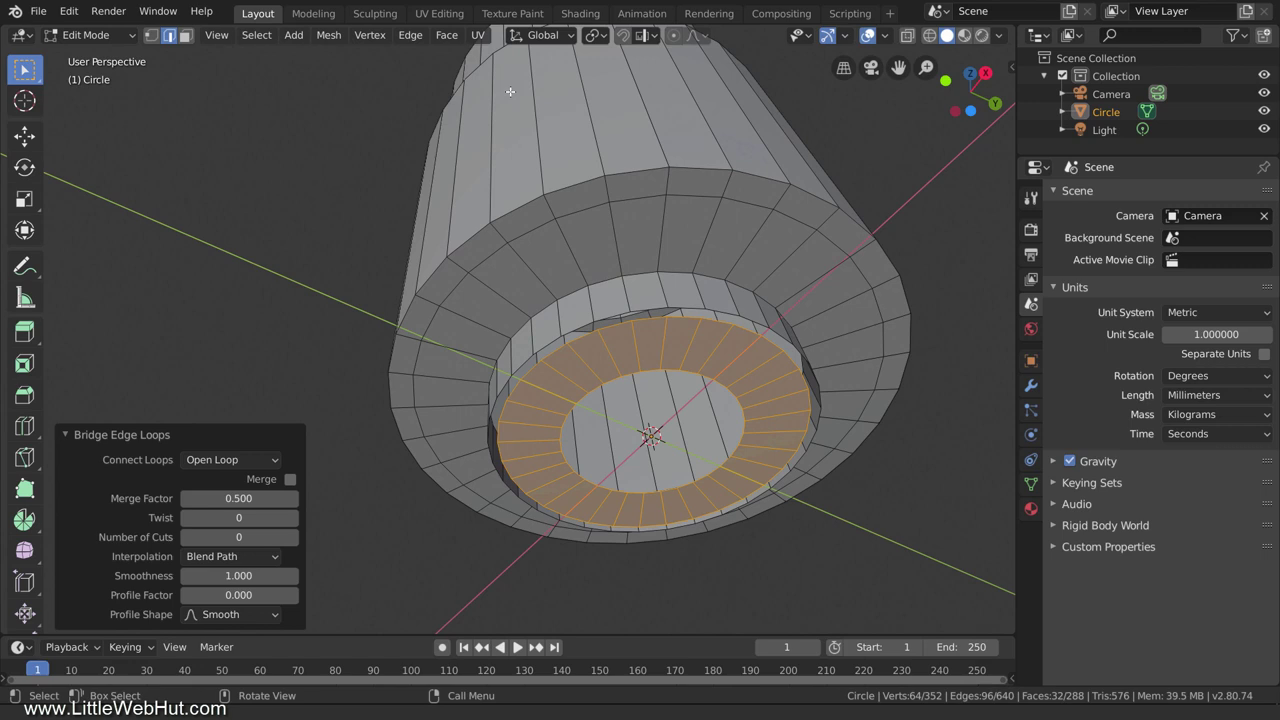
- Select the three old edge loops on the plug's underside, inside the outer rim, and delete their vertices
alt+click(552, 342)
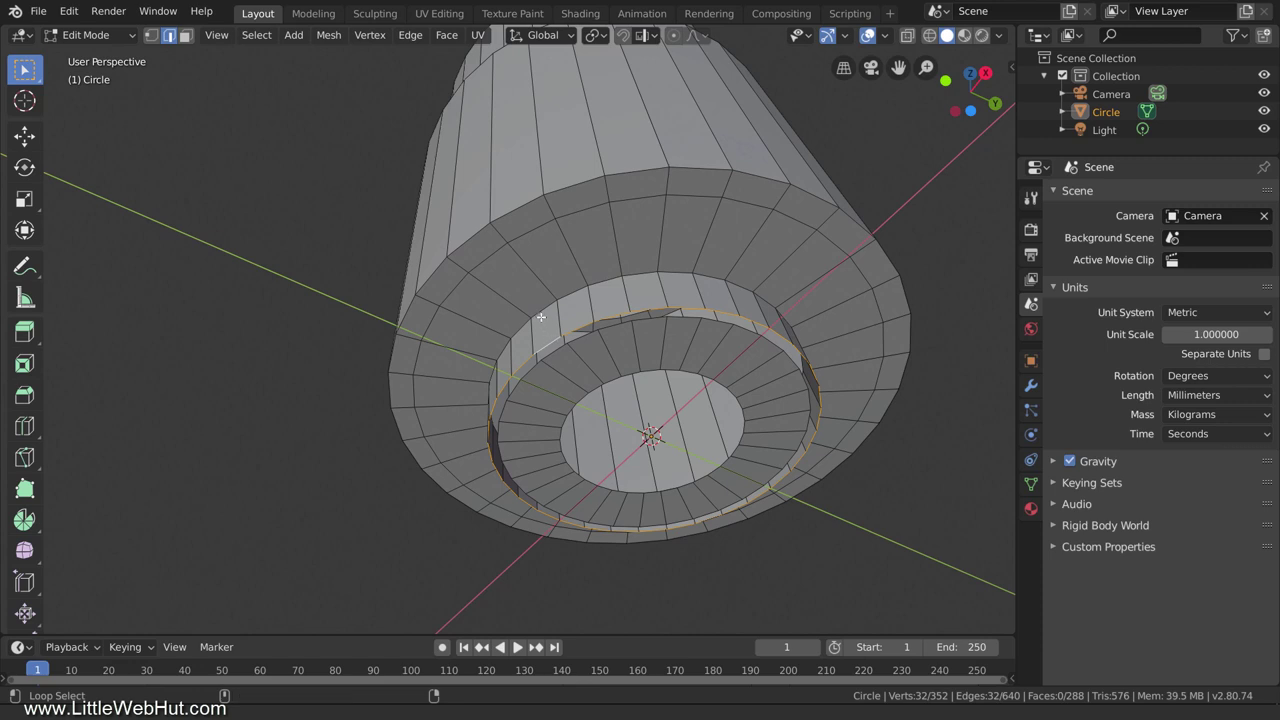
alt+shift+click(540, 310)
alt+shift+click(493, 253)
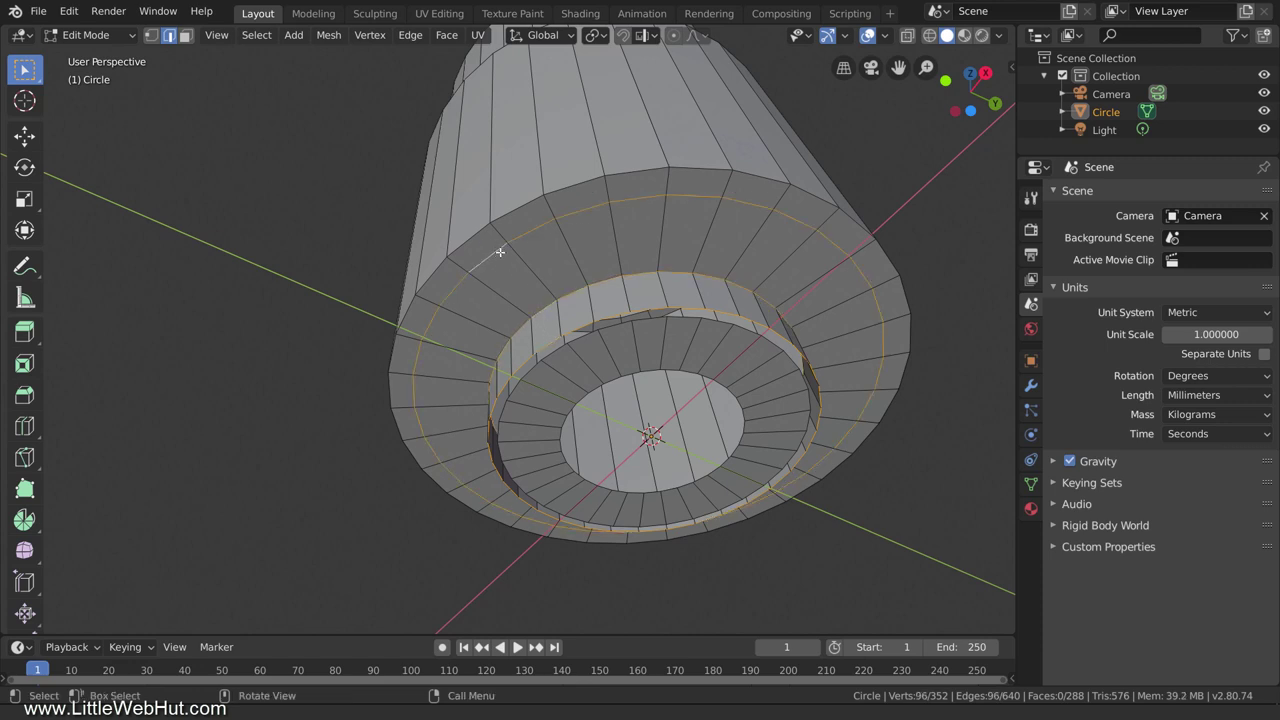
key(x)
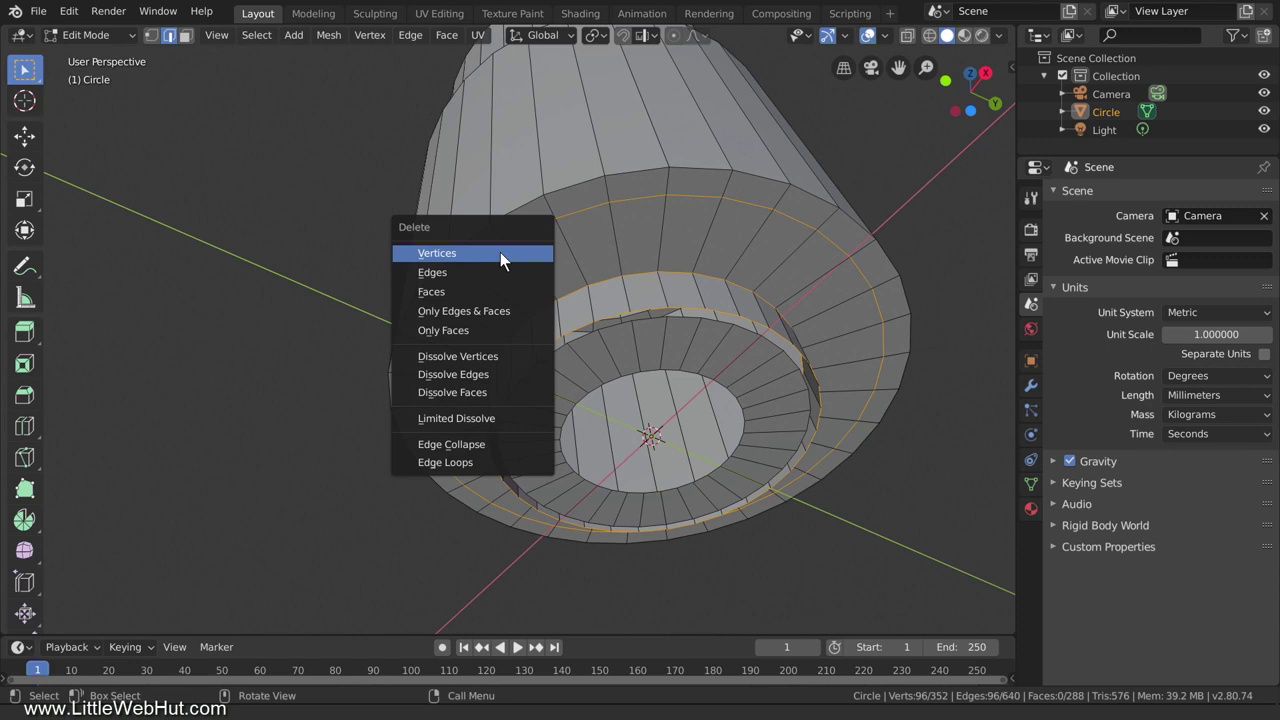
click(500, 253)
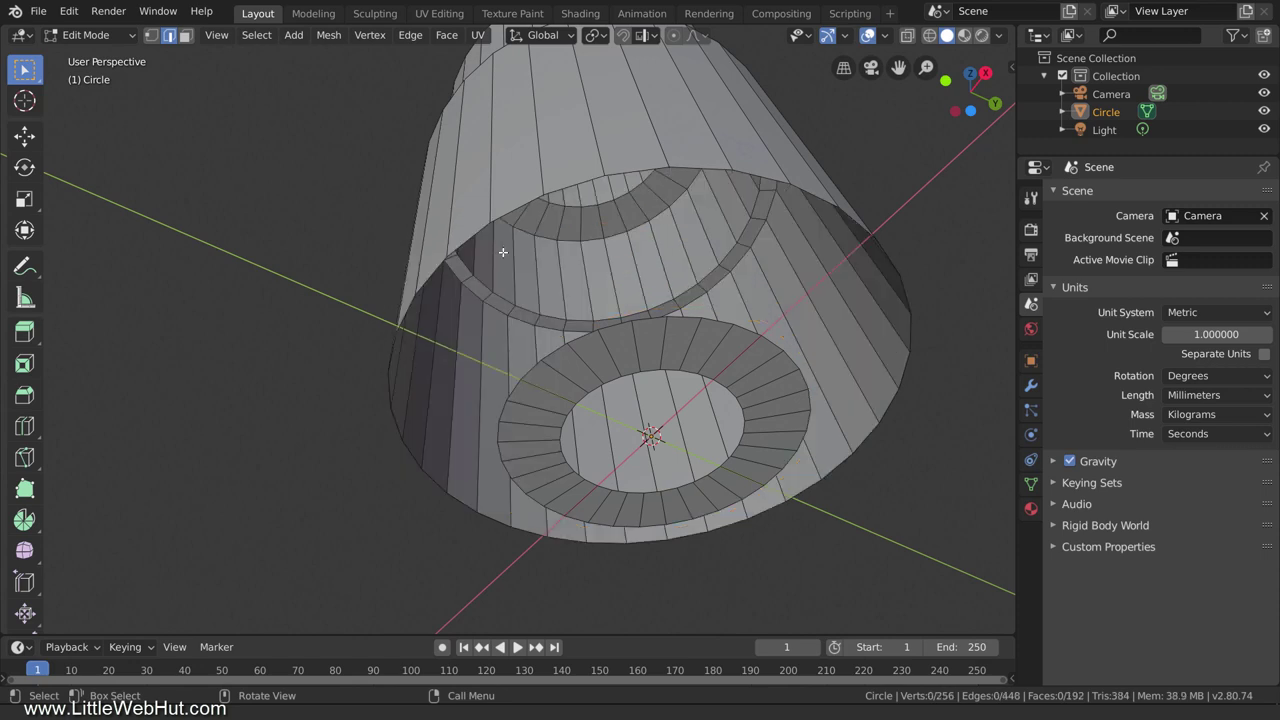
- Set snapping to Edge and extrude the flat ring's outer edge loop upward along global Z by 1.02 mm
alt+click(791, 460)
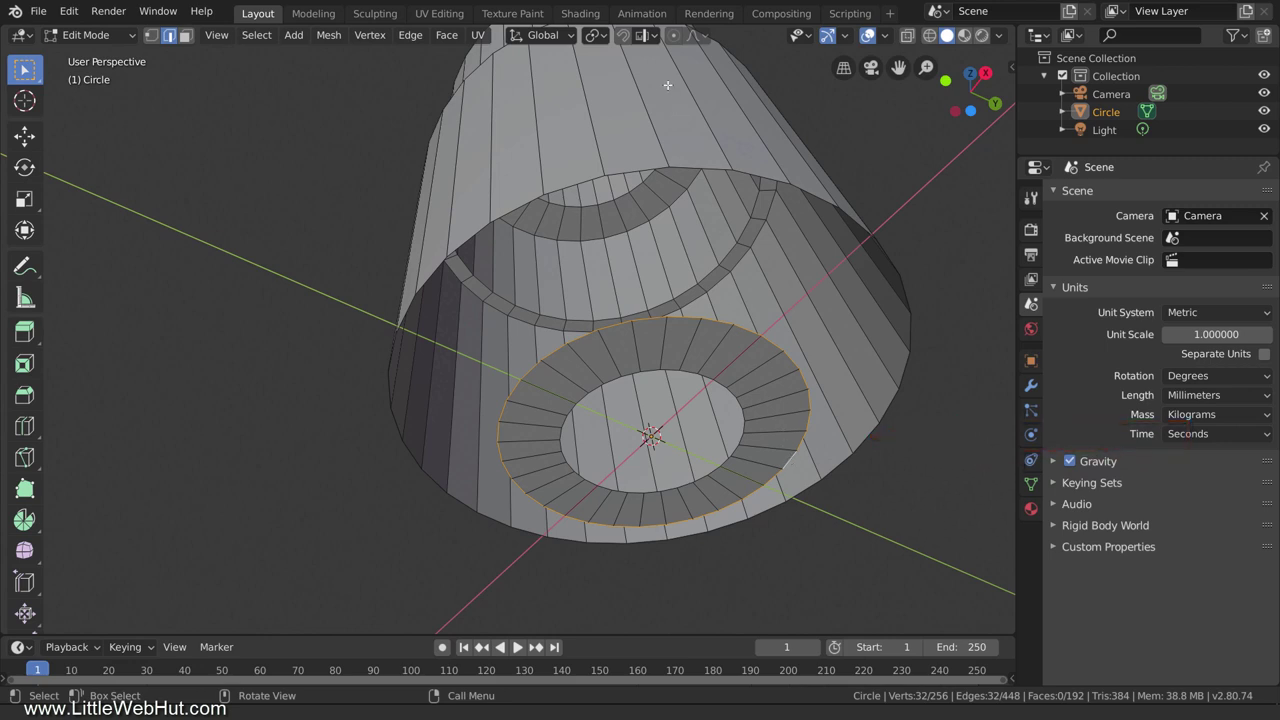
click(651, 35)
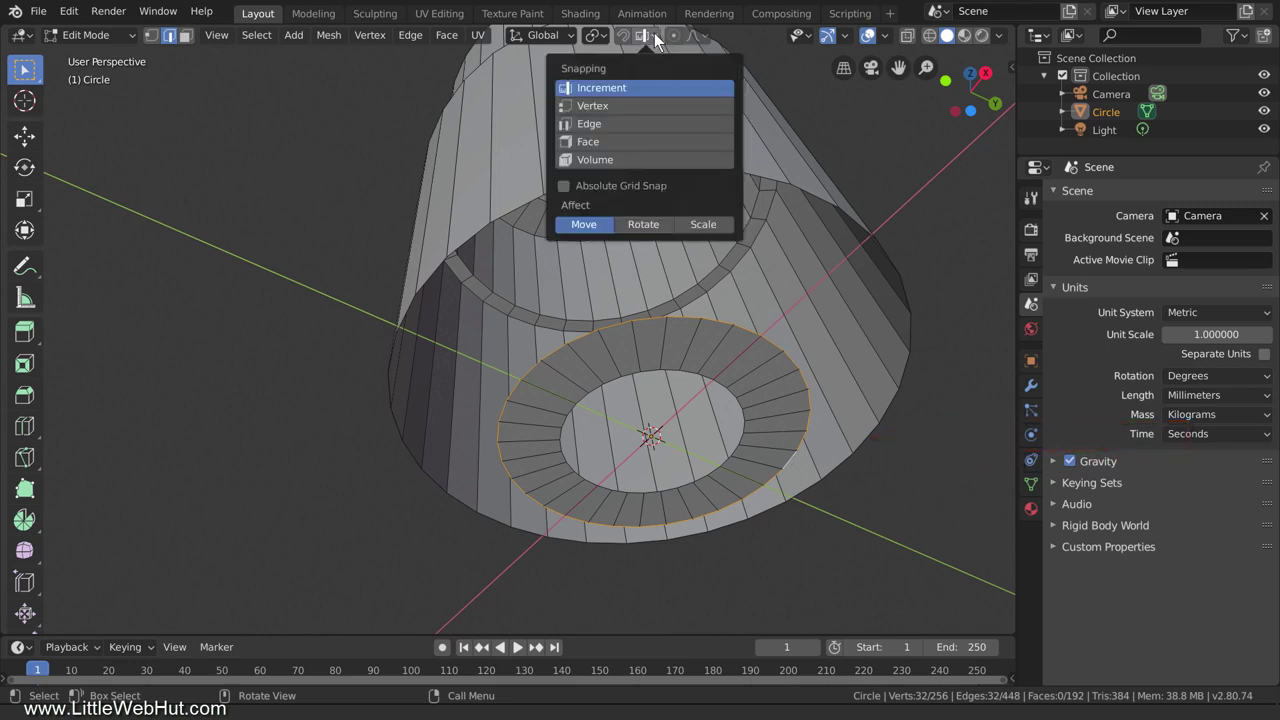
click(623, 123)
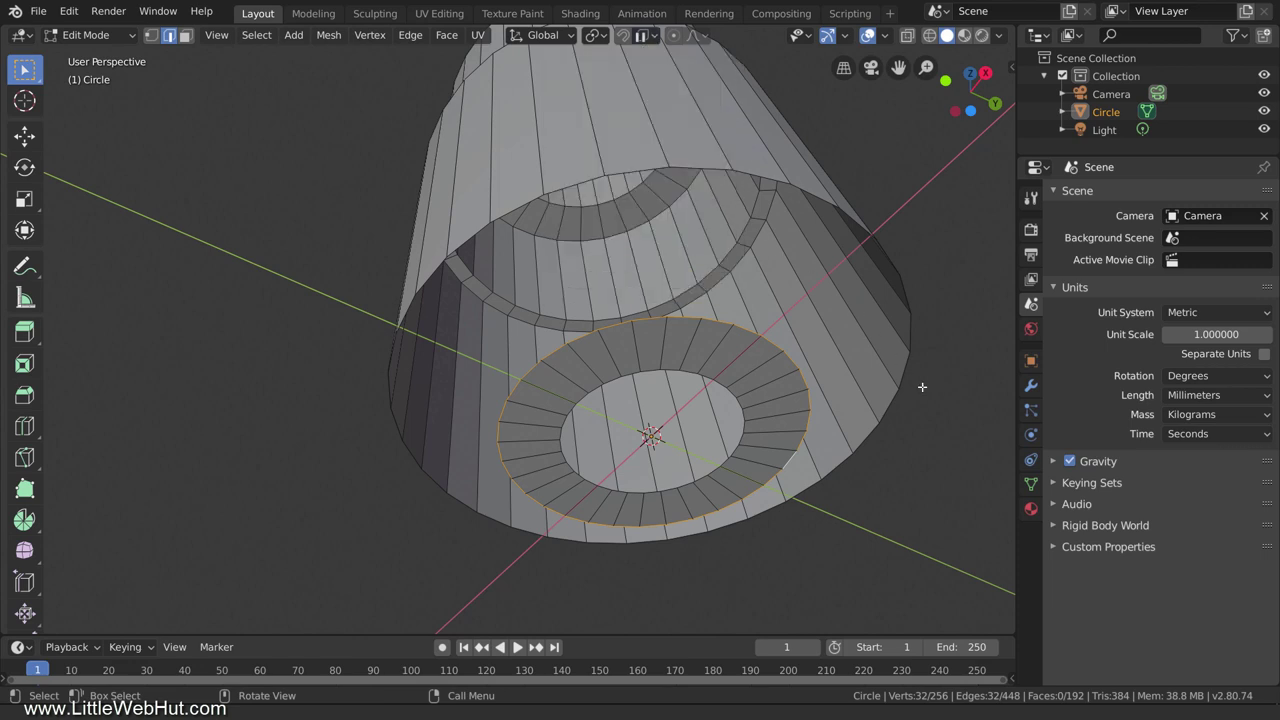
key(e)
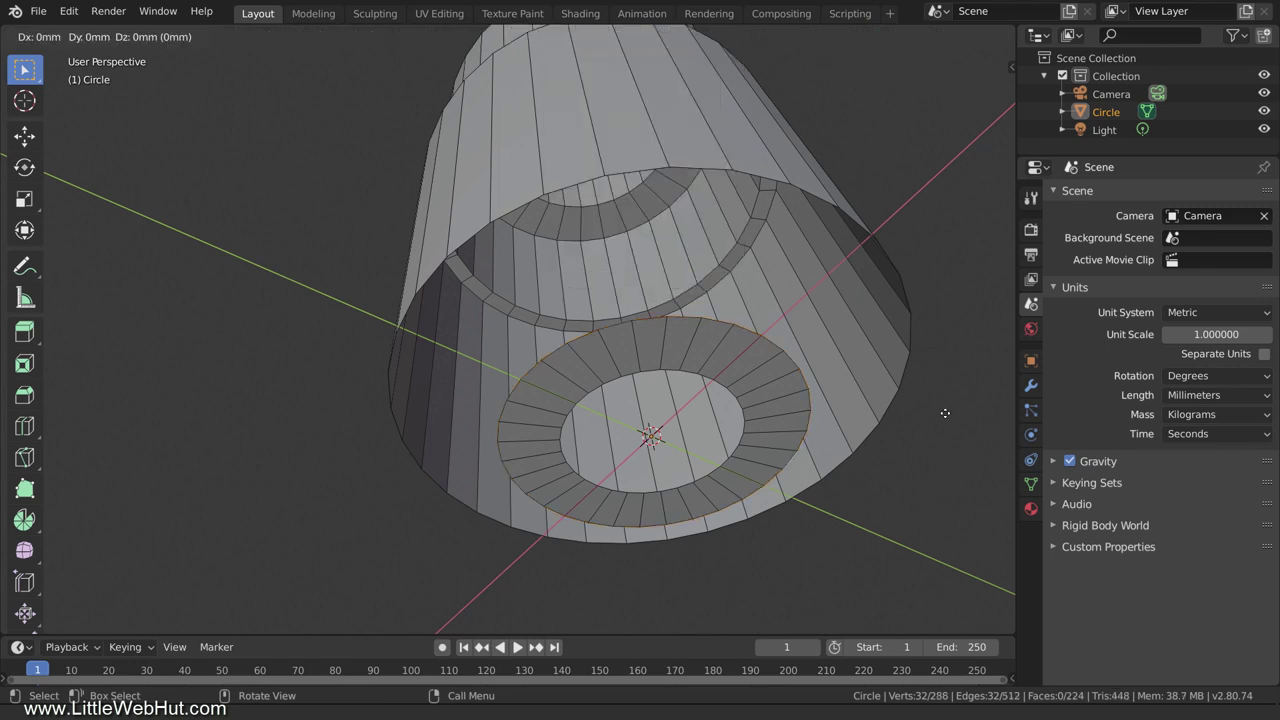
key(z)
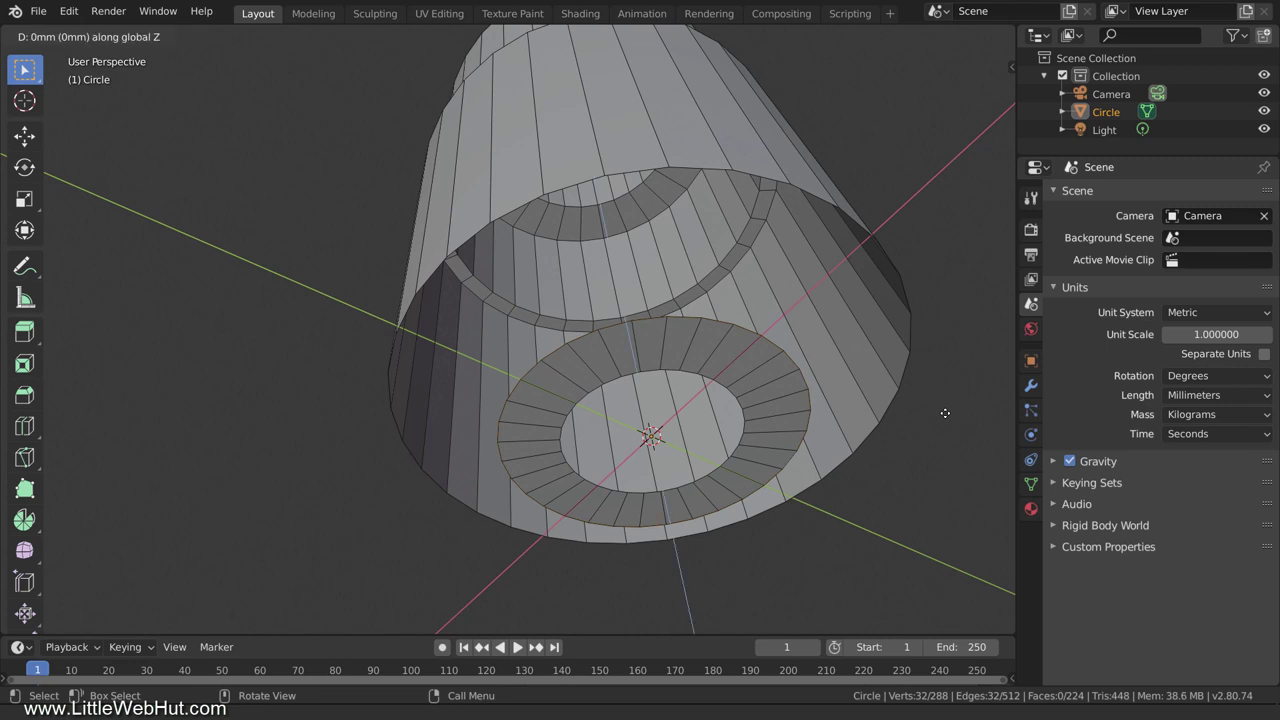
key(ctrl)
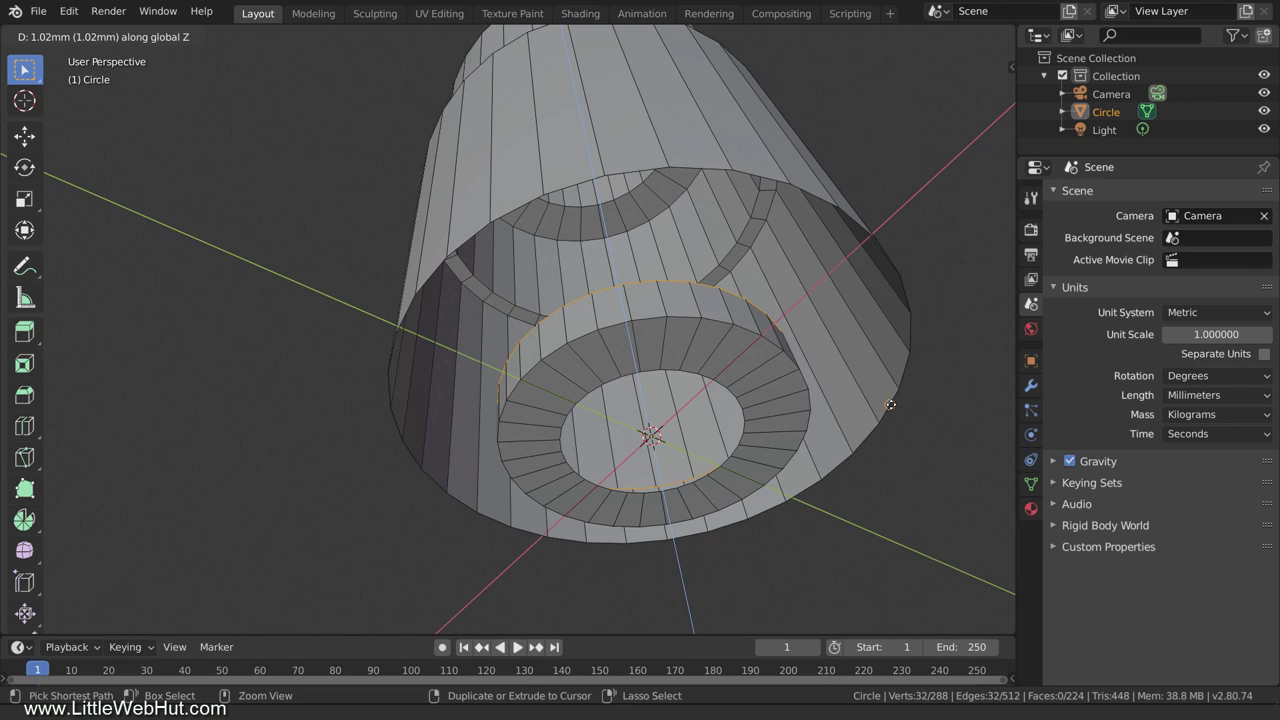
click(890, 405)
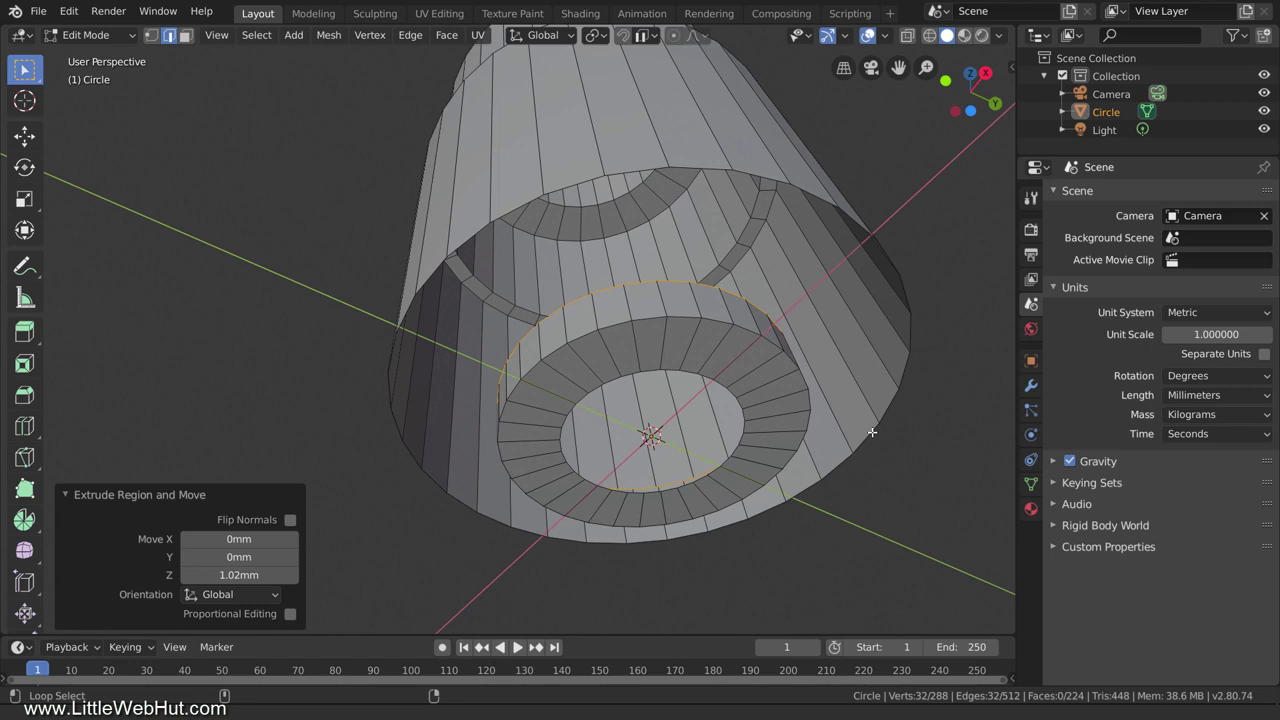
- Try to bridge the raised ring's upper edge loop to the plug's outer rim, and undo the bridge
alt+shift+click(872, 432)
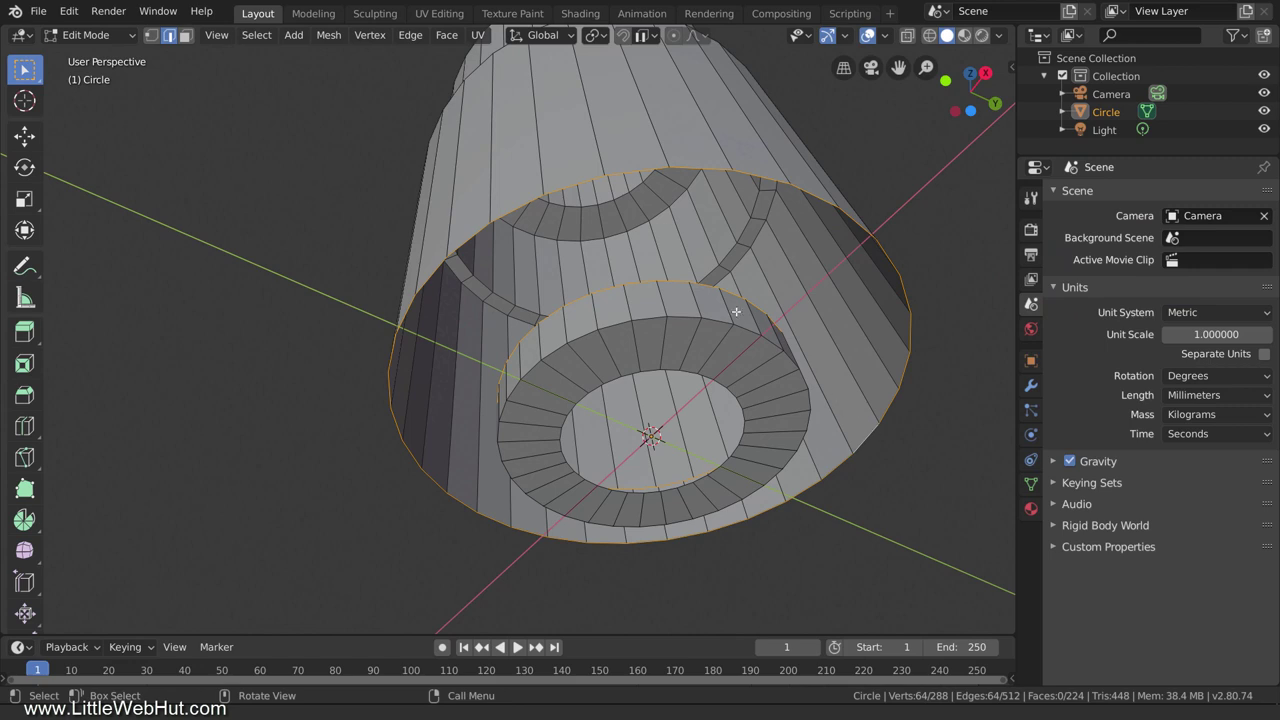
click(412, 37)
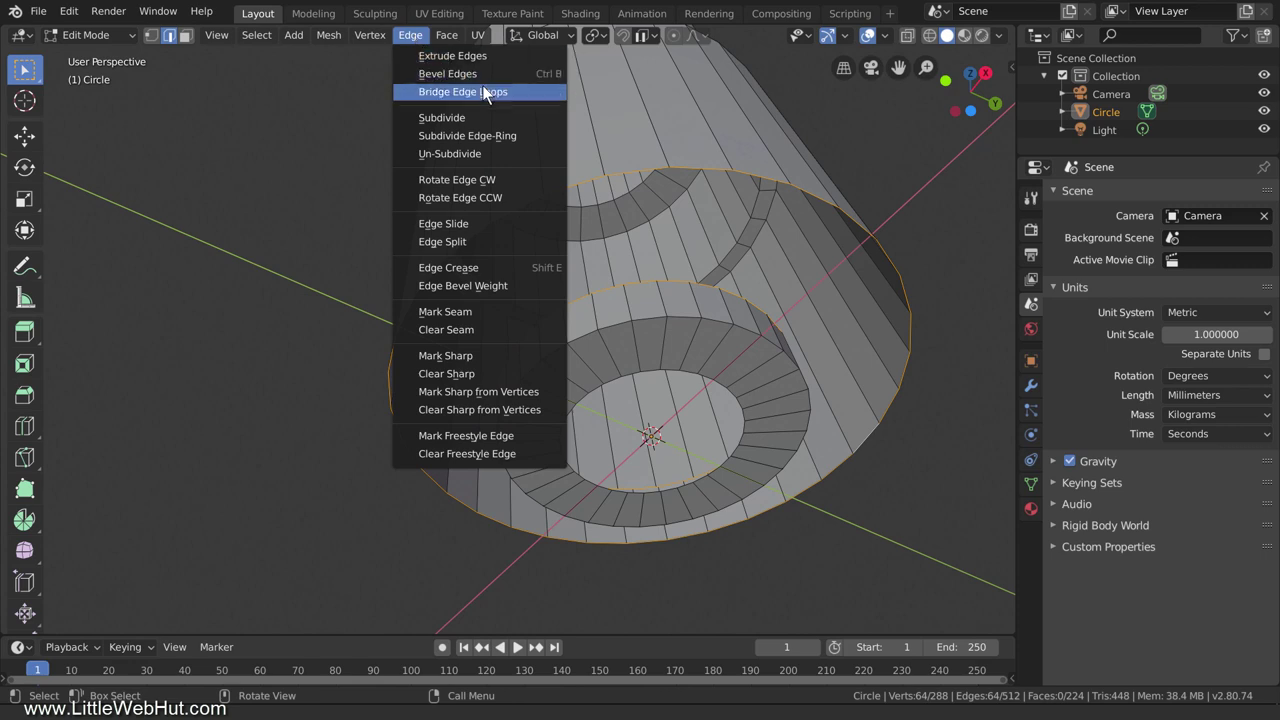
click(515, 92)
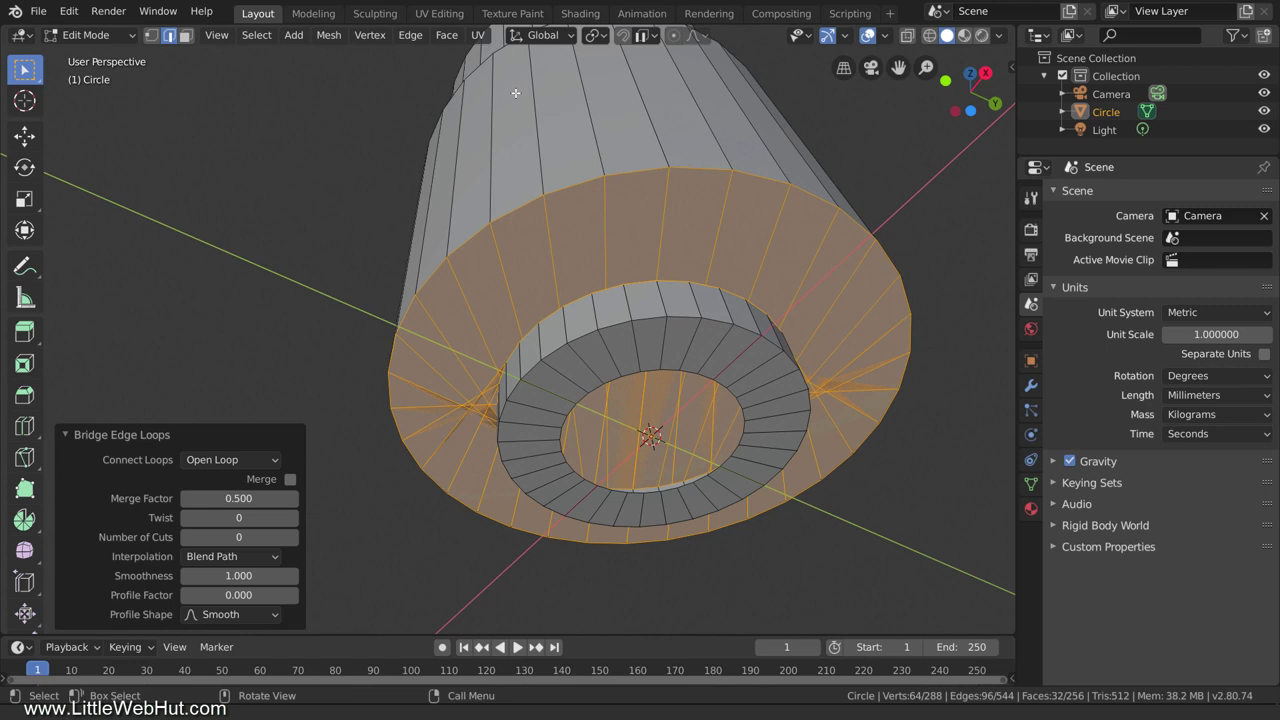
key(ctrl+z)
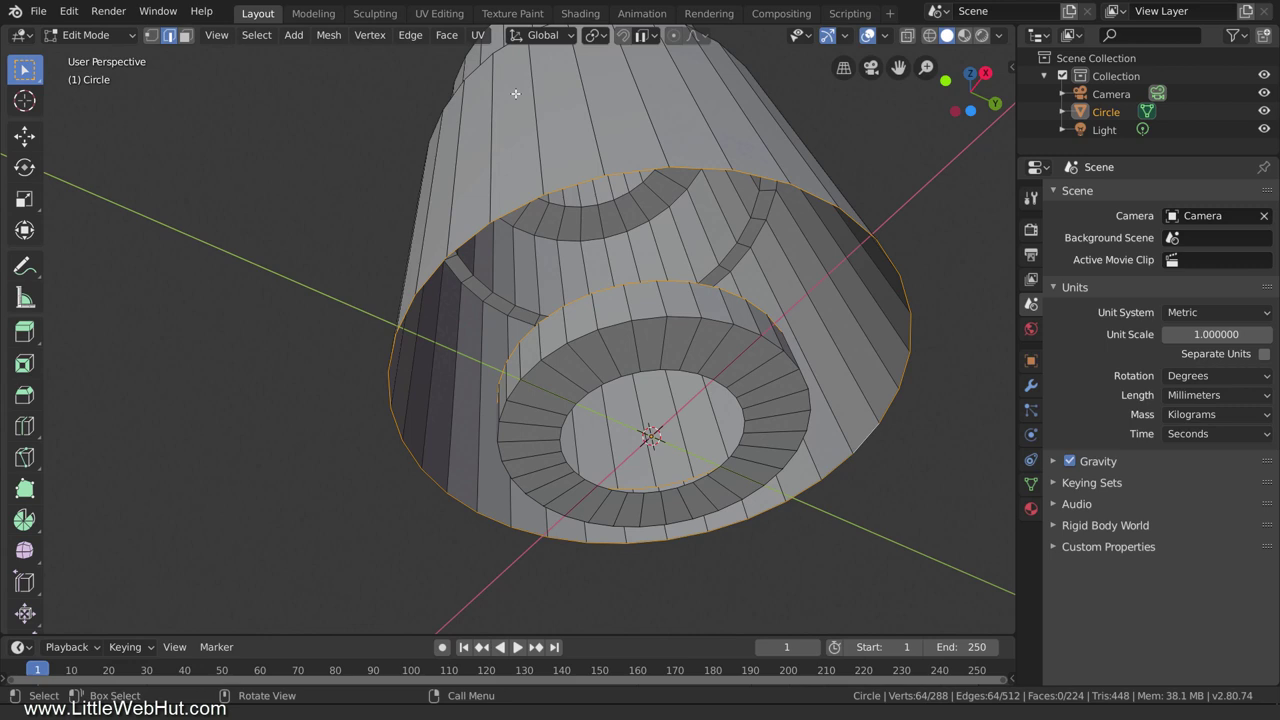
- Select the whole mesh and recalculate its normals to the outside
key(a)
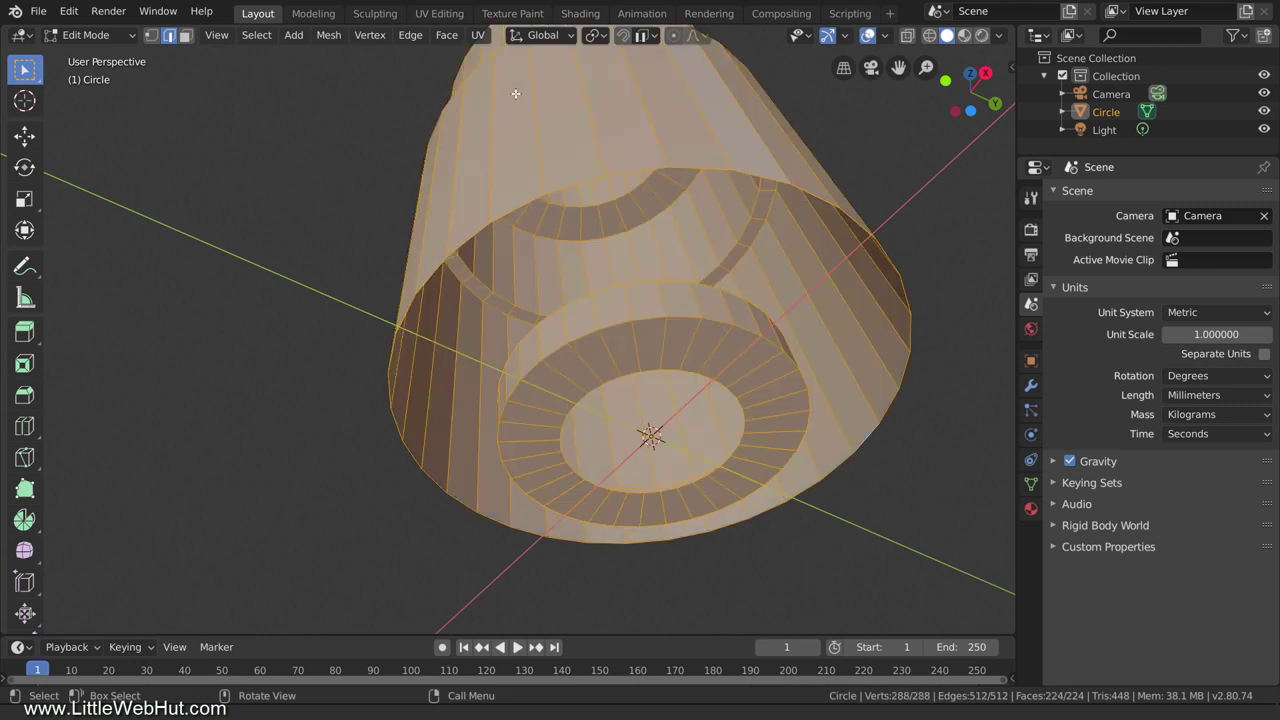
click(334, 38)
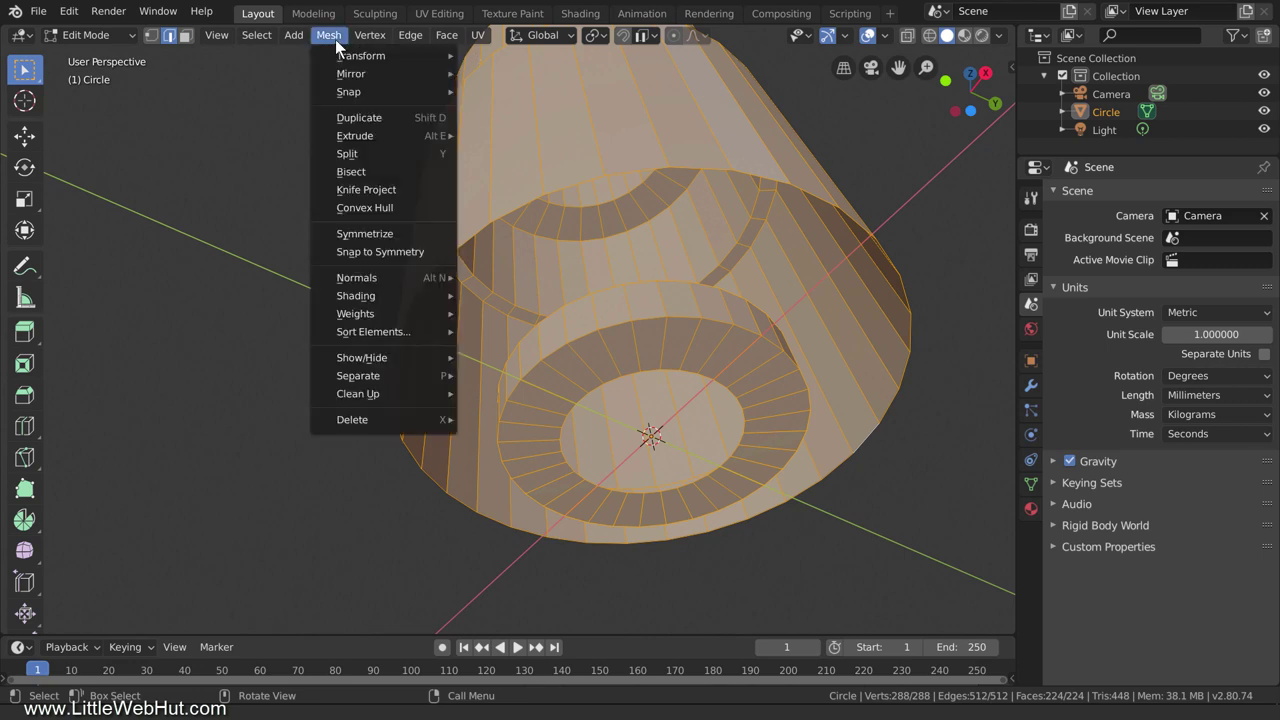
mouse_move(400, 278)
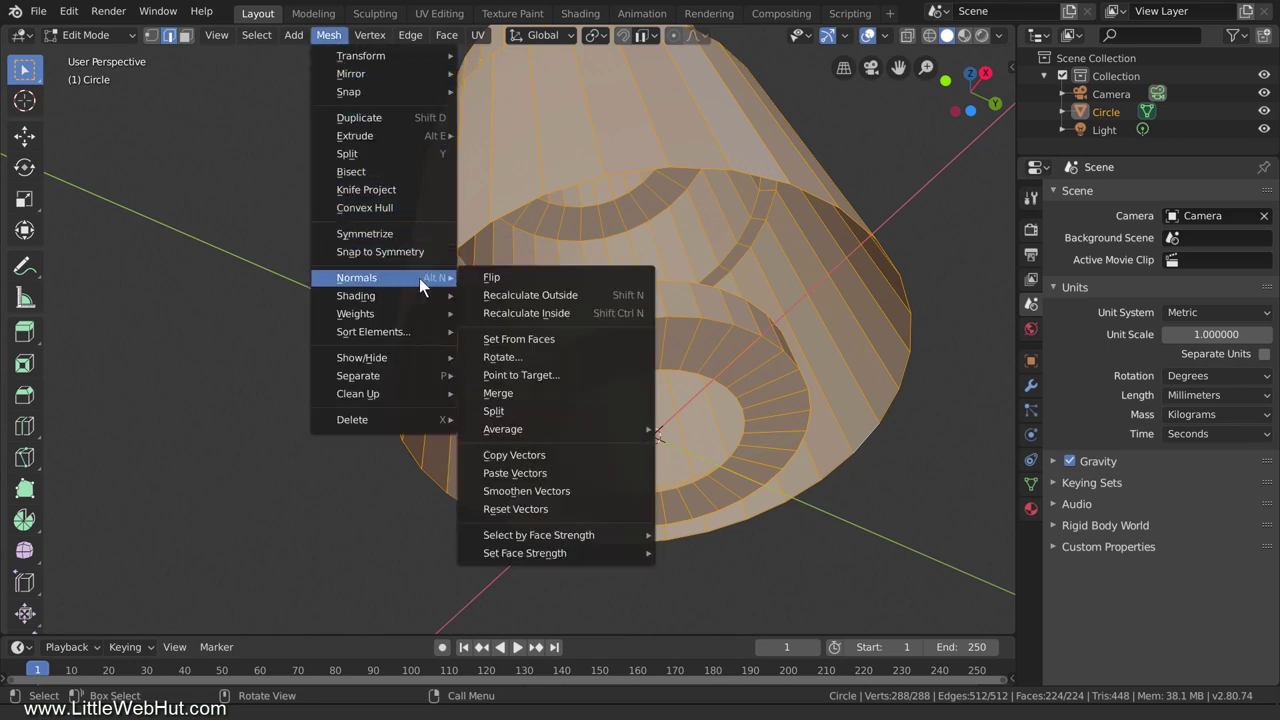
click(590, 299)
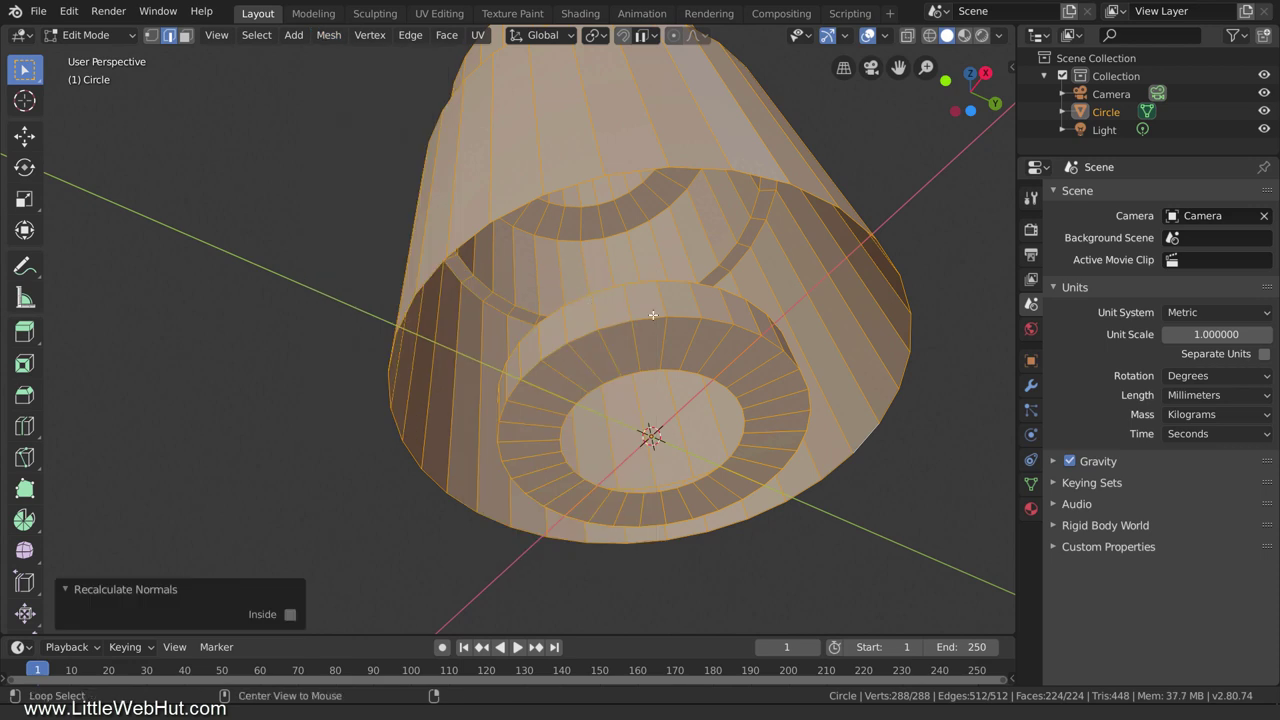
- Select the raised ring's upper edge loop and the plug's outer rim and connect them with Bridge Edge Loops
alt+click(734, 294)
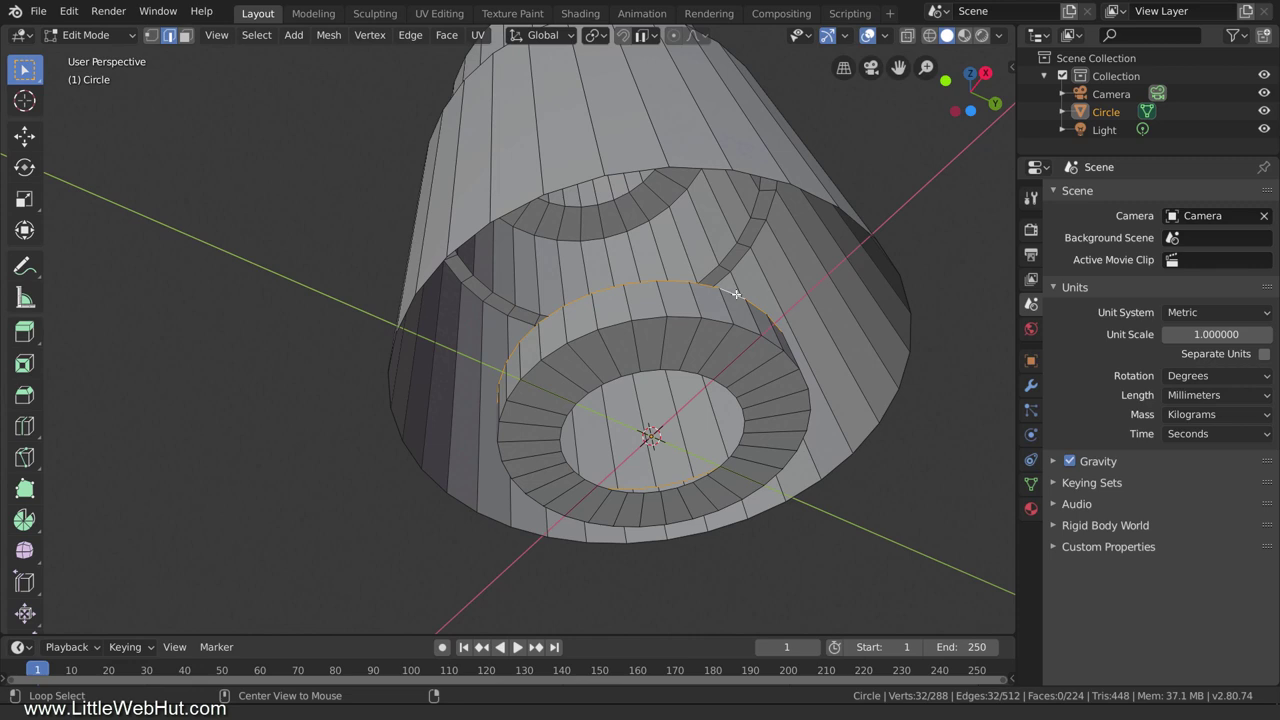
alt+shift+click(891, 401)
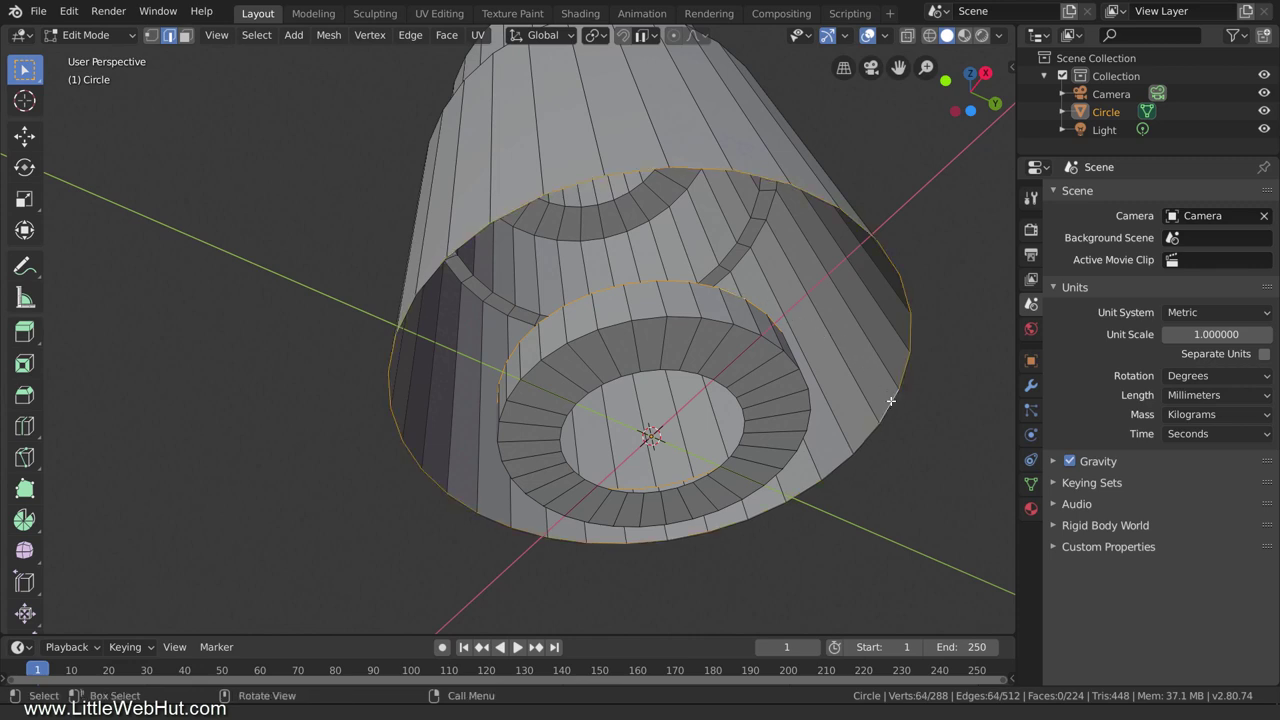
click(410, 35)
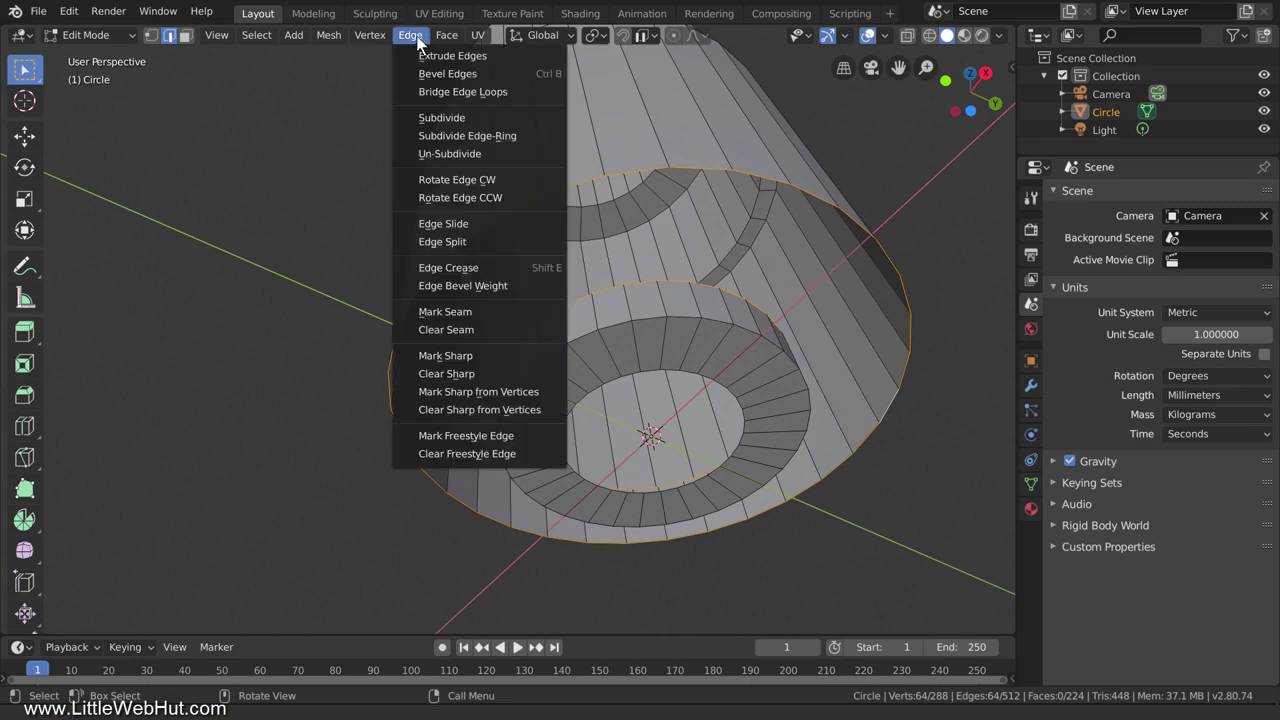
click(521, 93)
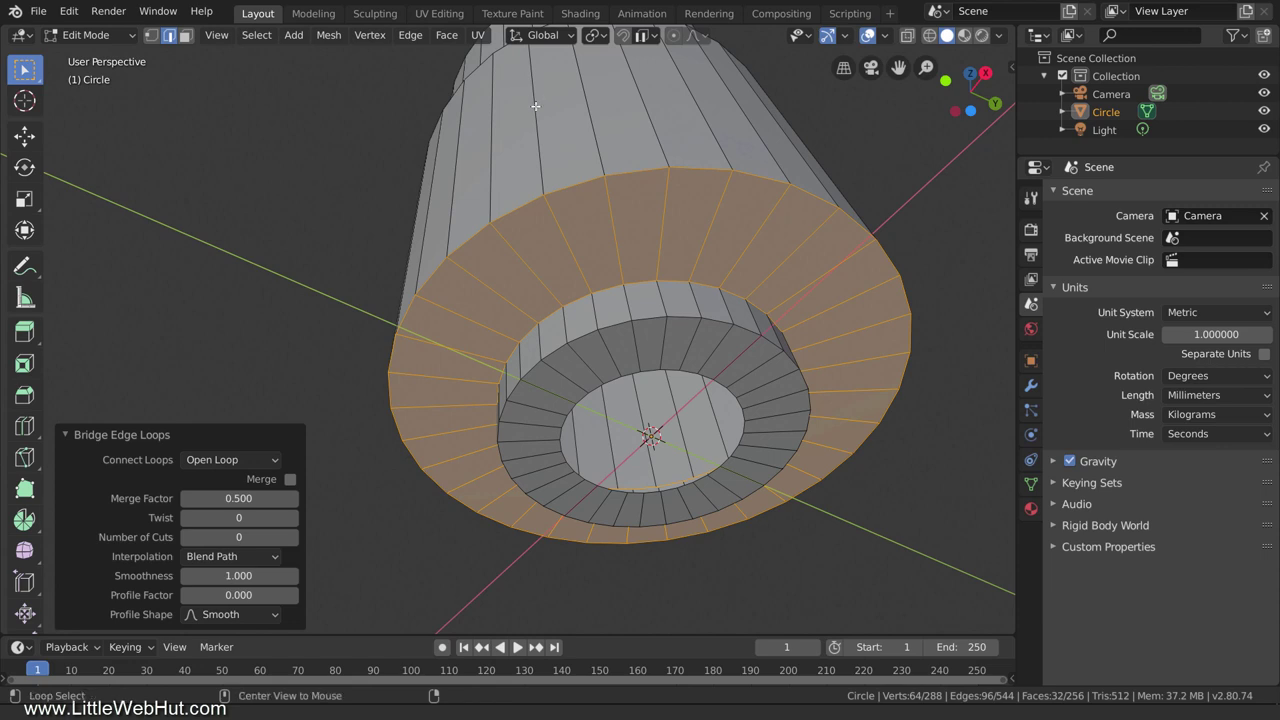
- Fill the ring's inner edge loop with a face and extrude it about 16.5 mm upward into the plug
alt+click(743, 414)
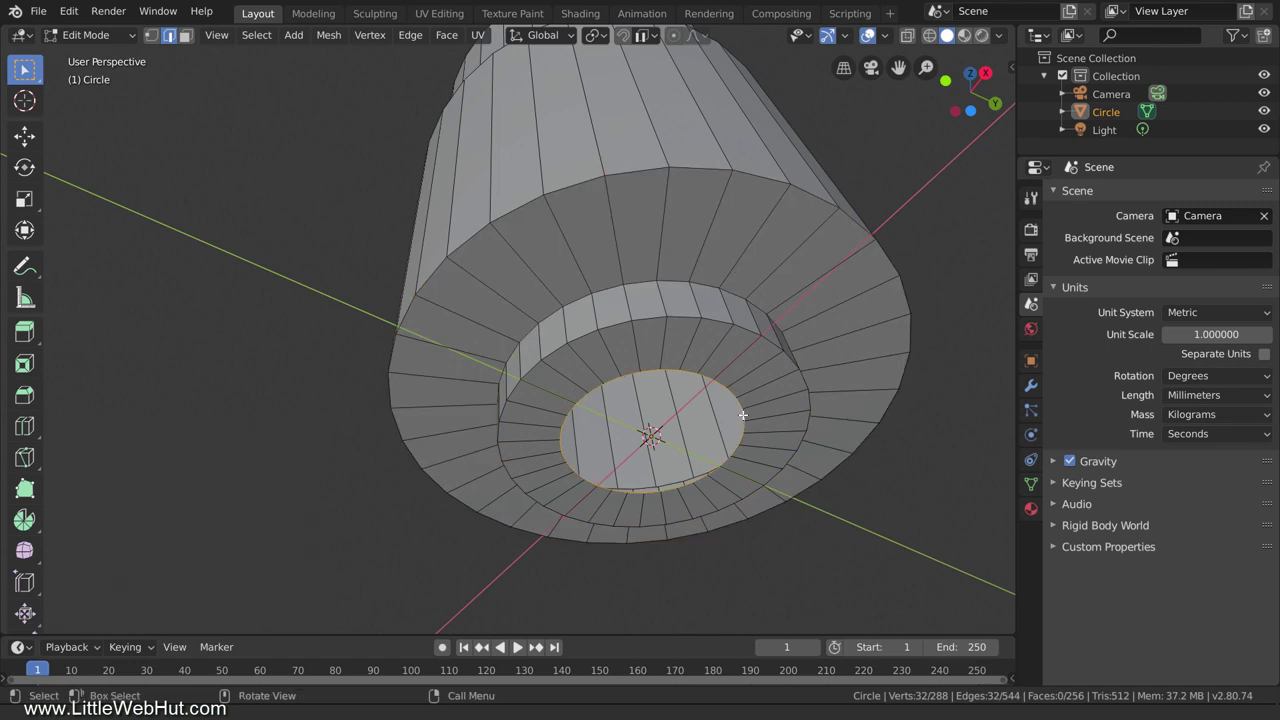
key(f)
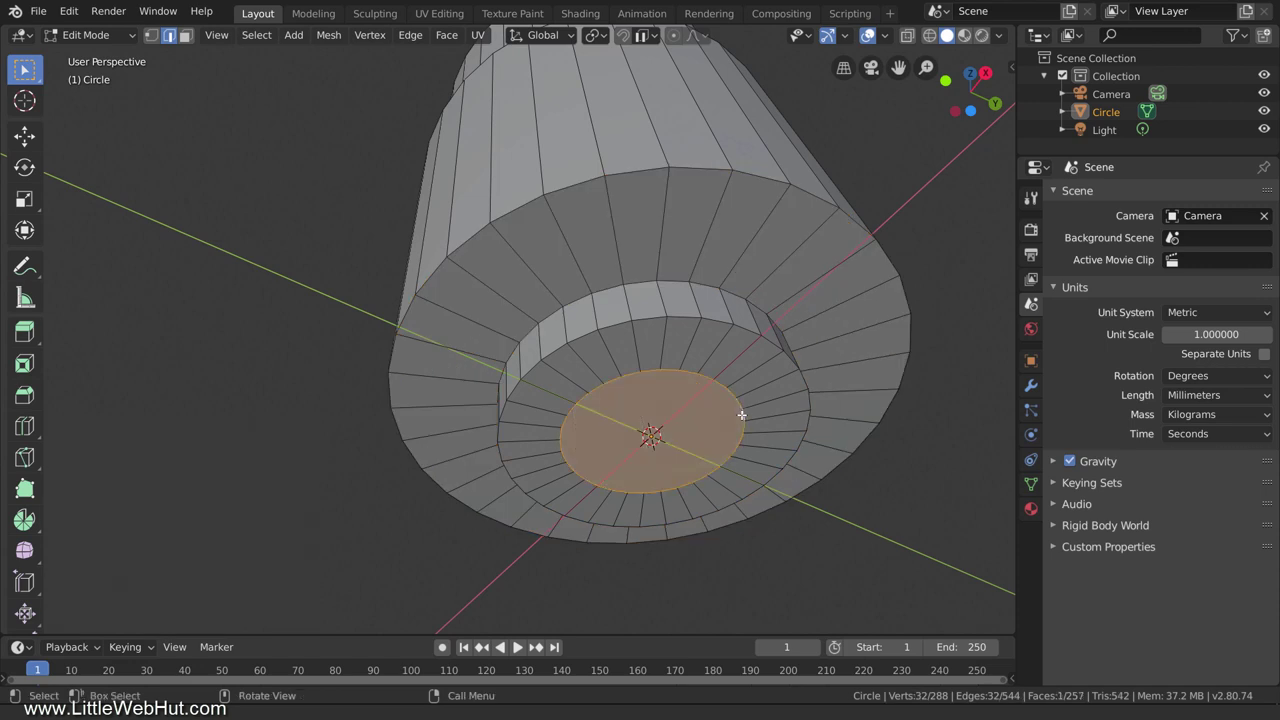
scroll(741, 414, down, 6)
middle_drag(743, 417, 731, 464)
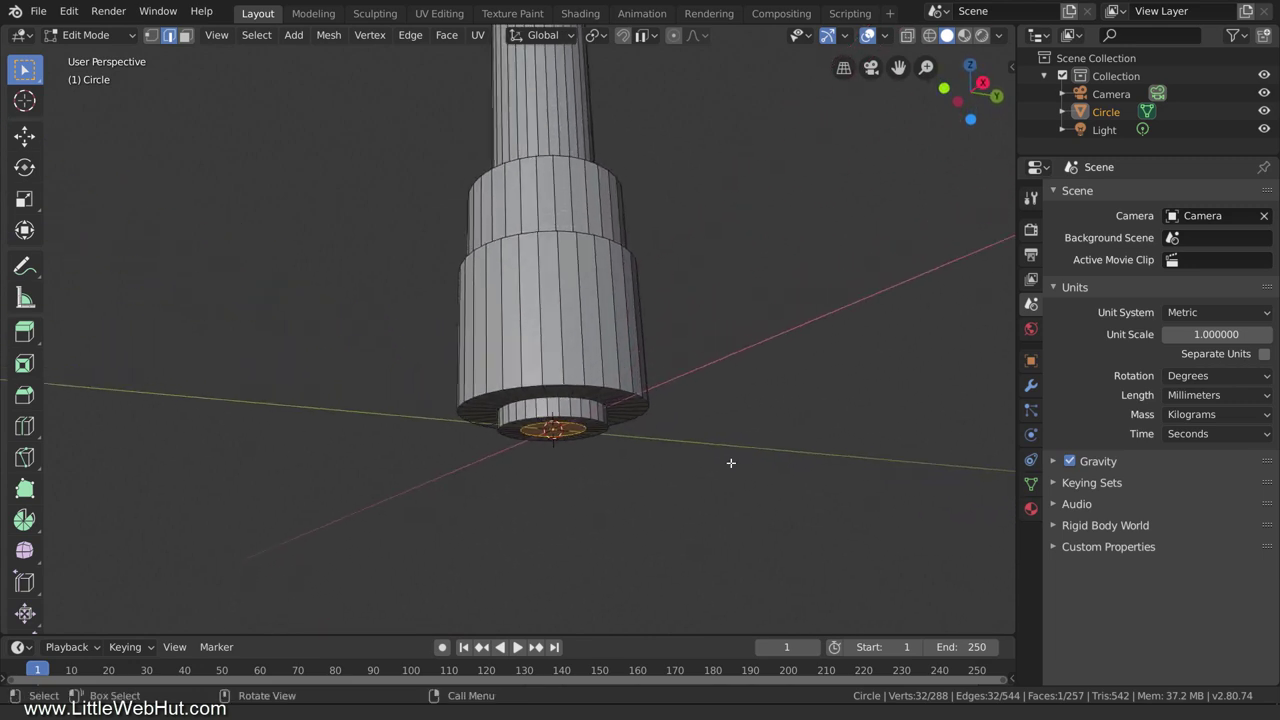
key(e)
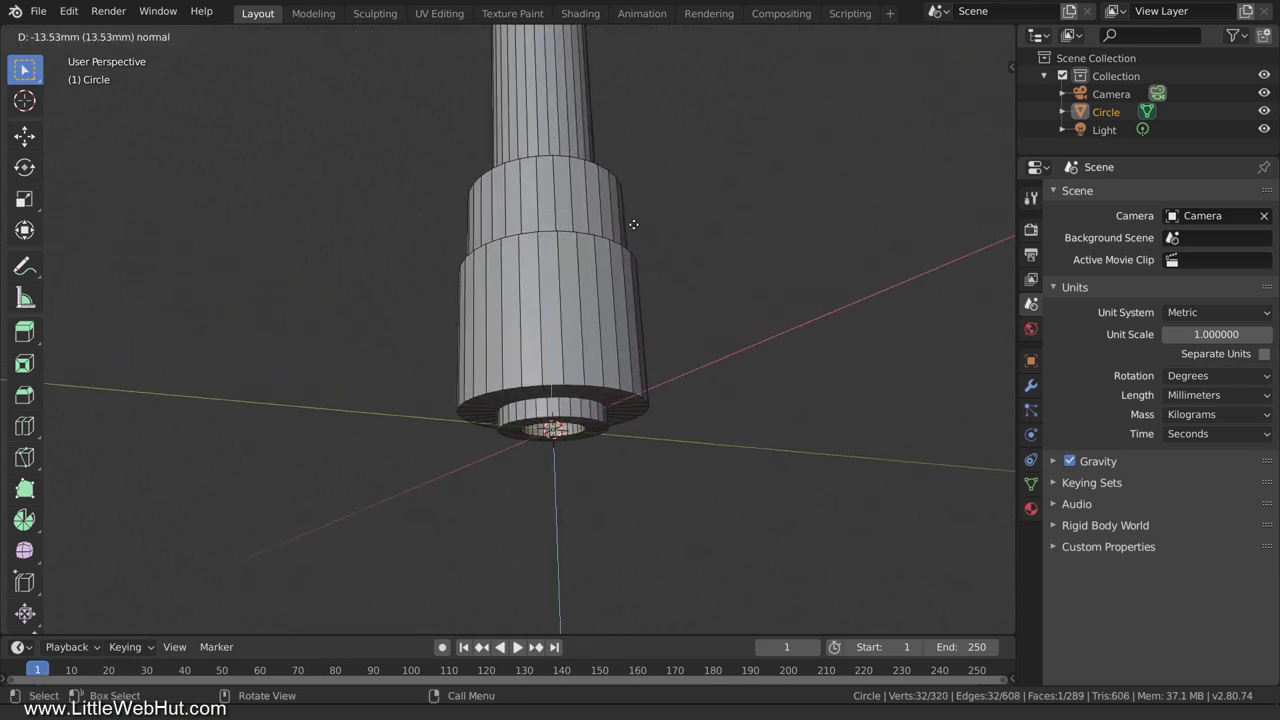
click(620, 181)
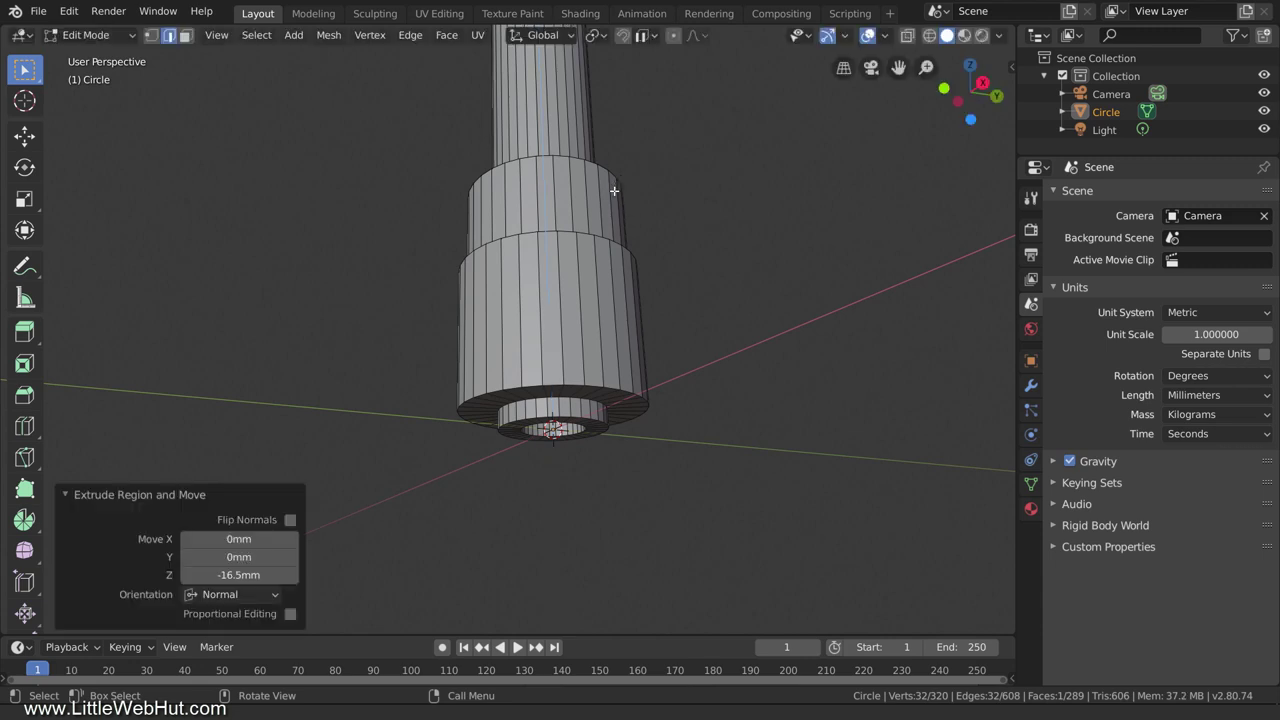
- Save the project as adapter.blend in the C:\Blender\demo folder
click(38, 11)
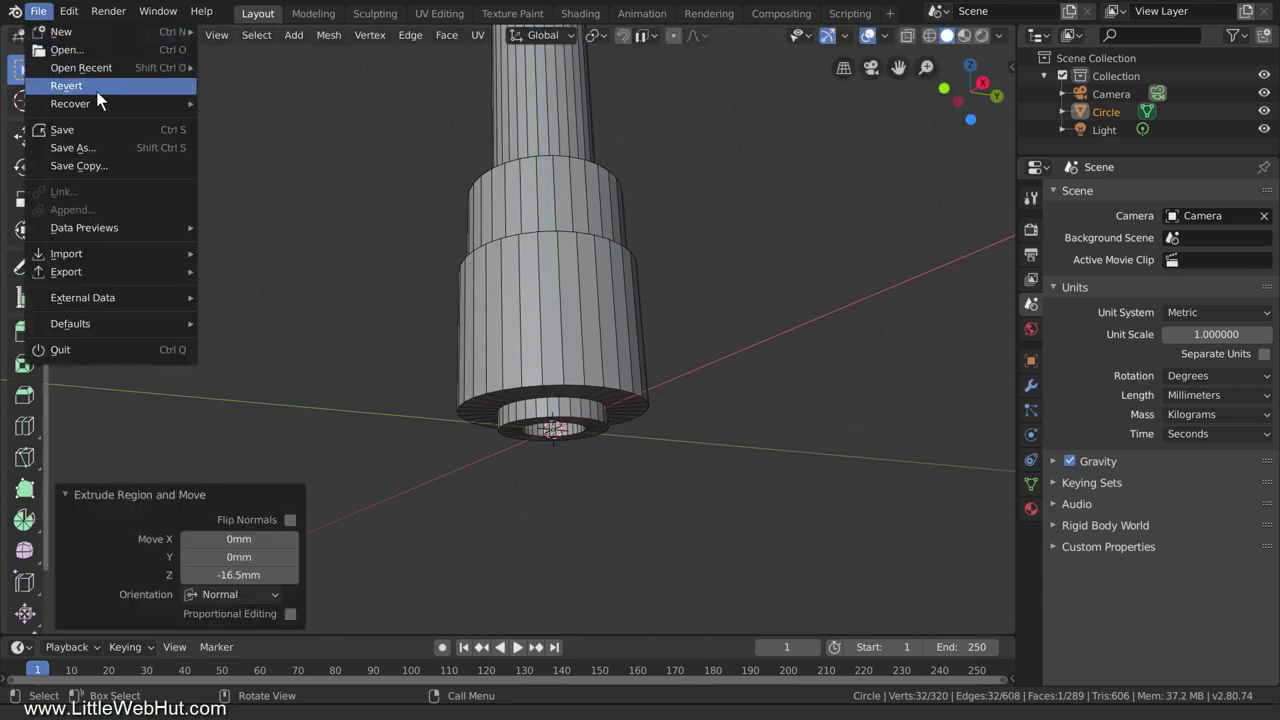
click(116, 147)
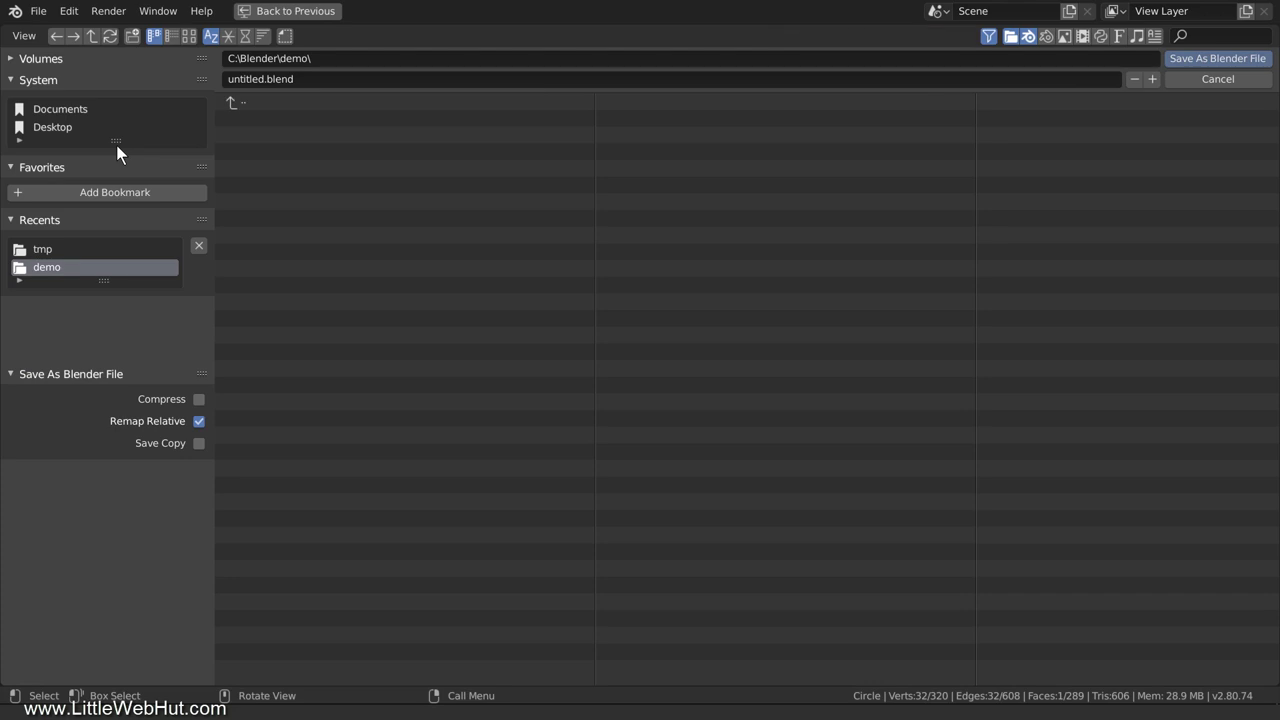
click(247, 80)
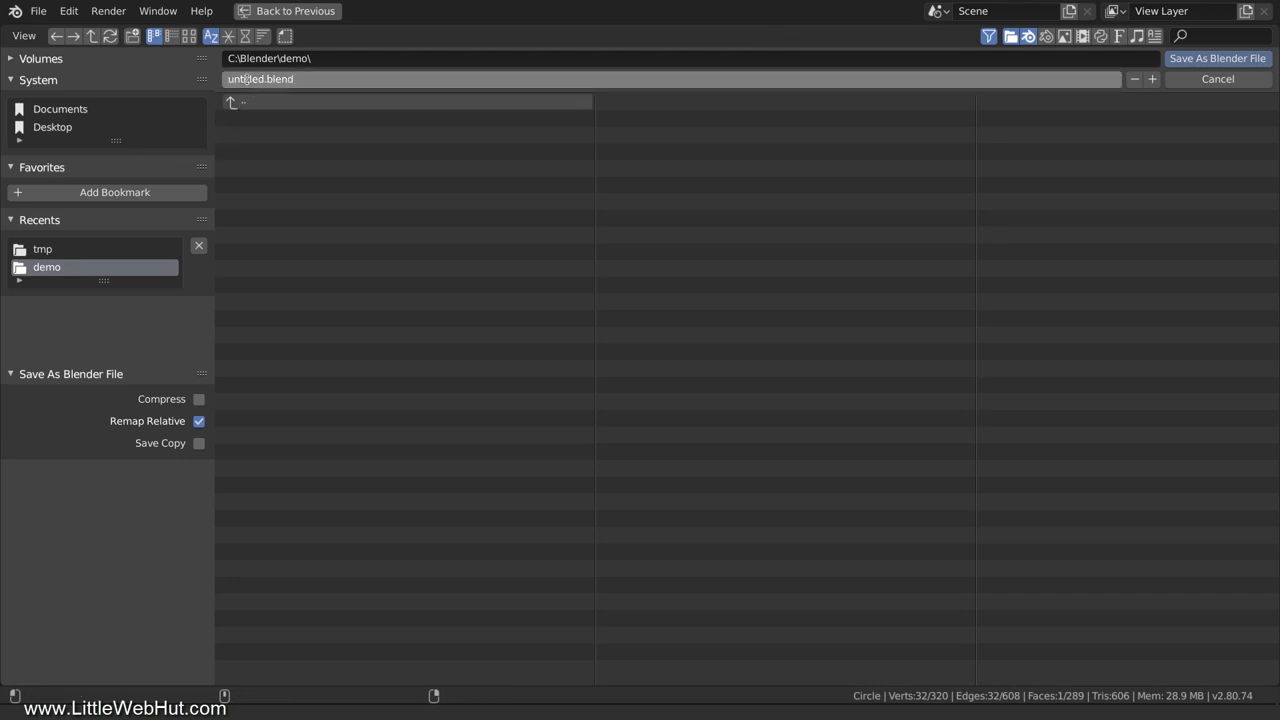
double_click(246, 82)
text(adapter)
key(Return)
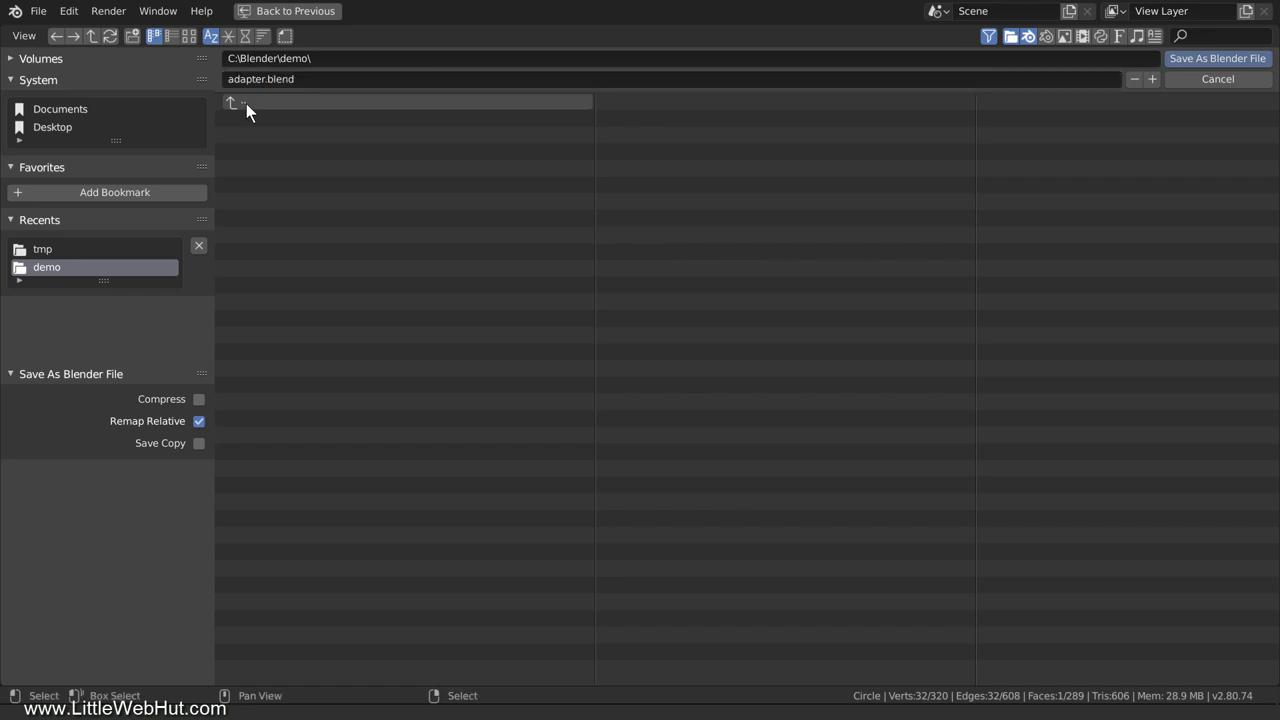
click(1194, 58)
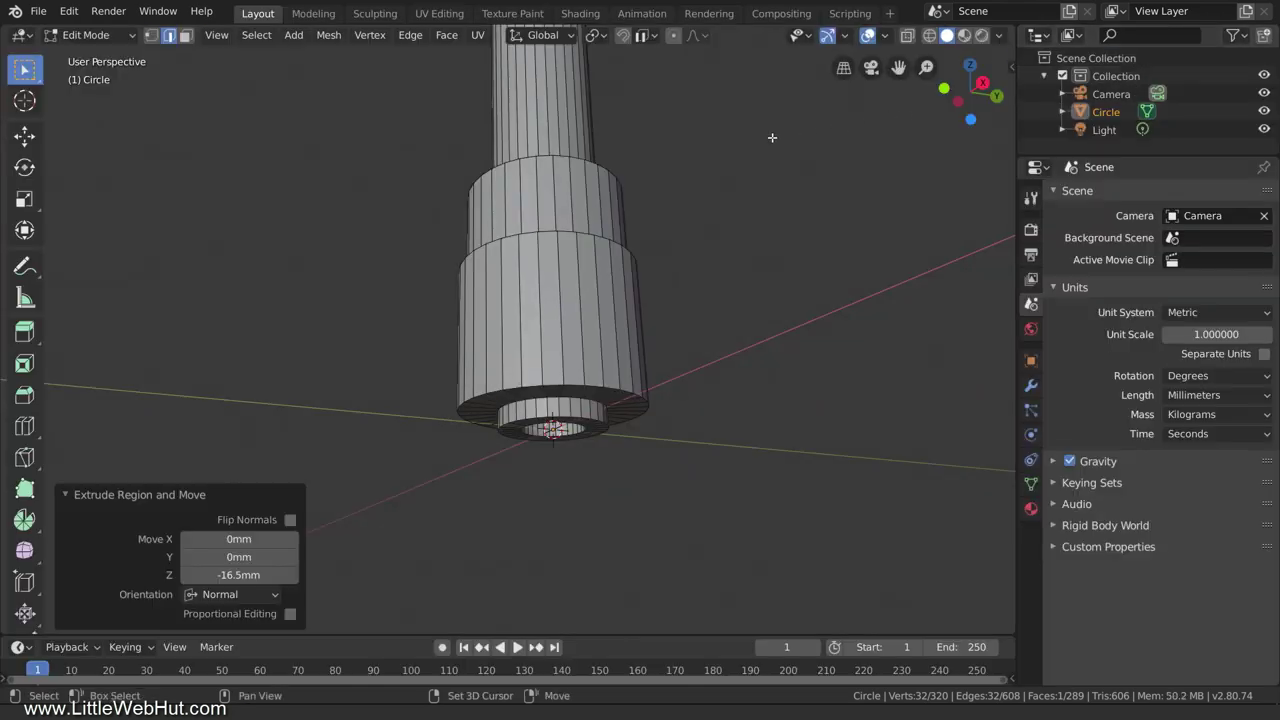
- Add a loop cut around the plug's long narrow shaft and slide it down to the shaft's base
middle_drag(772, 140, 760, 436)
middle_drag(752, 100, 750, 114)
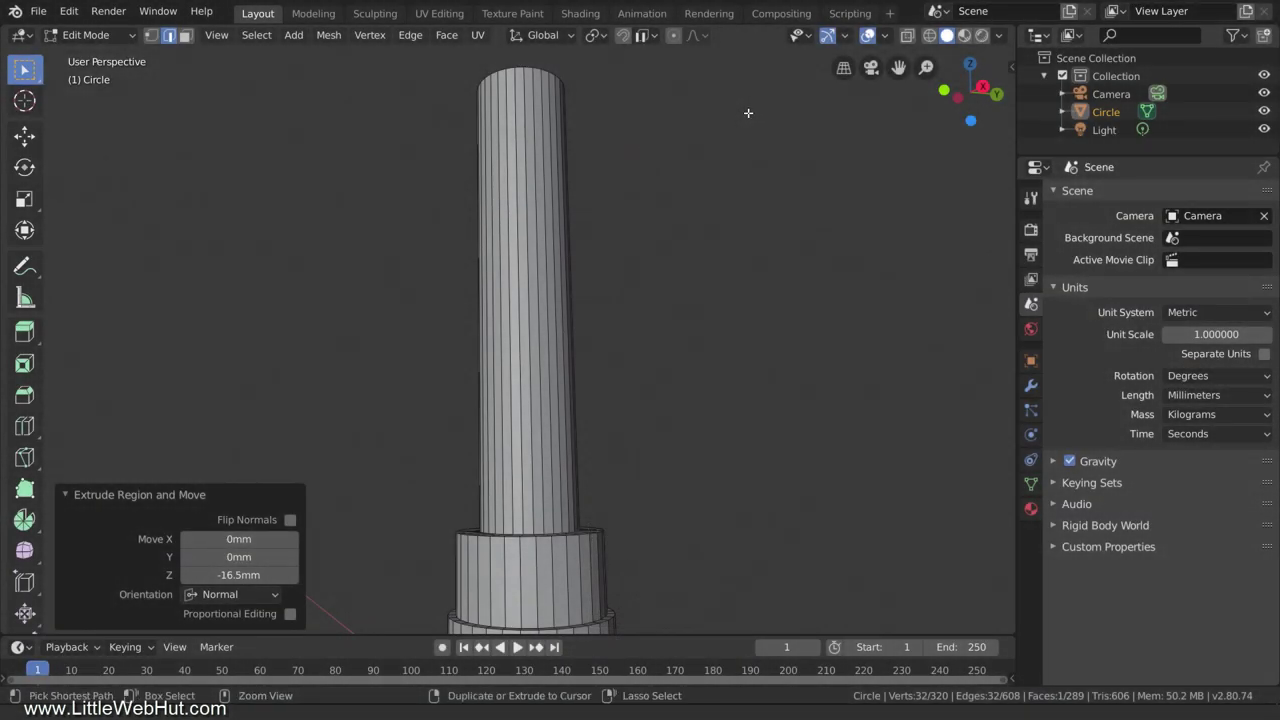
key(ctrl+r)
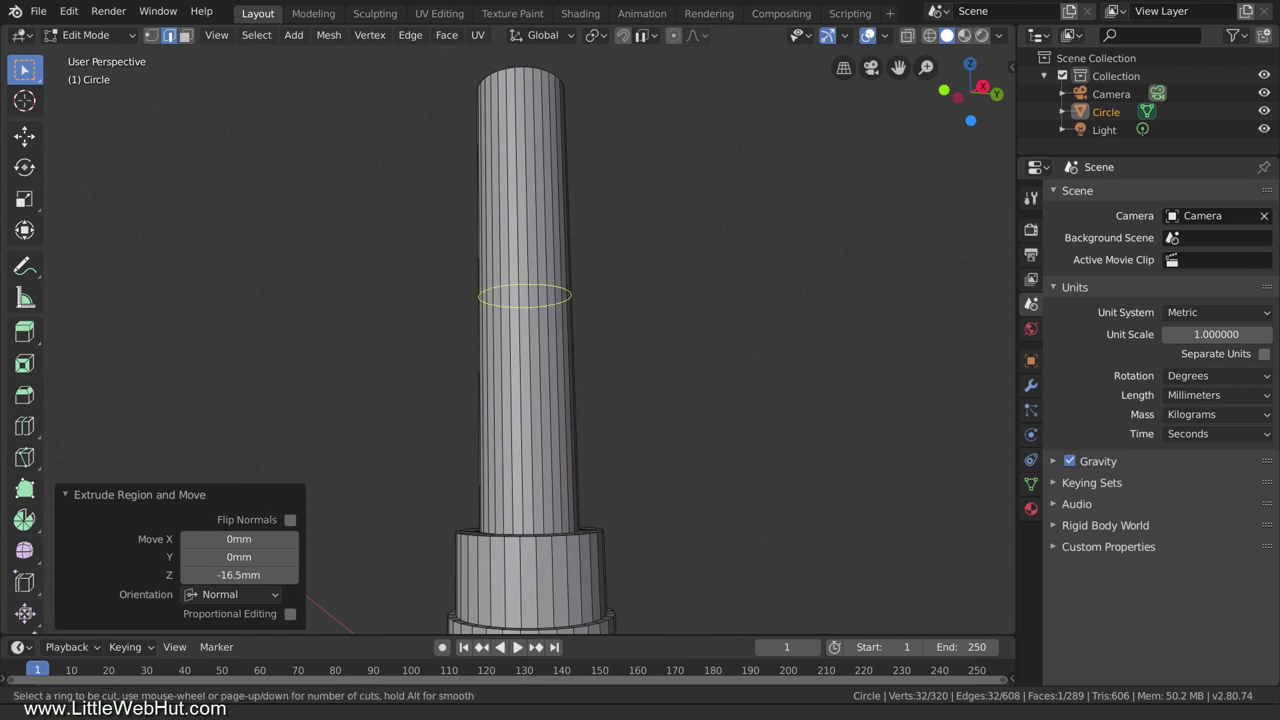
click(530, 310)
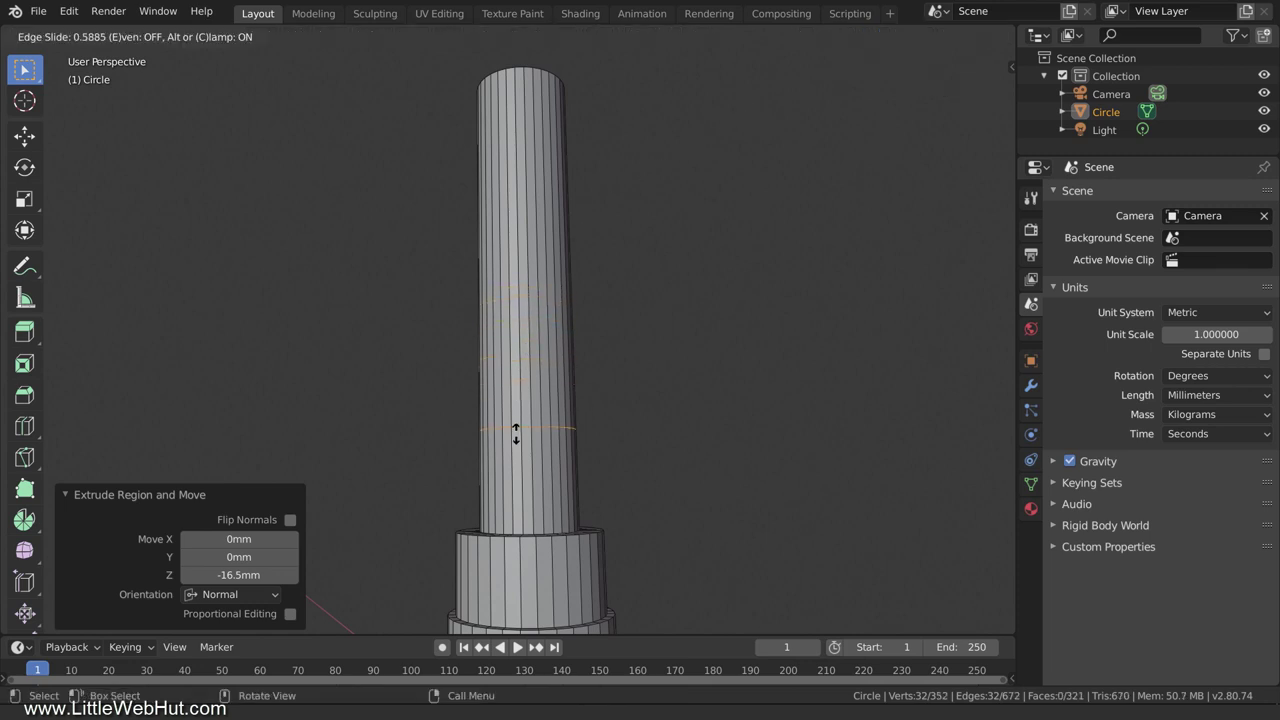
click(531, 541)
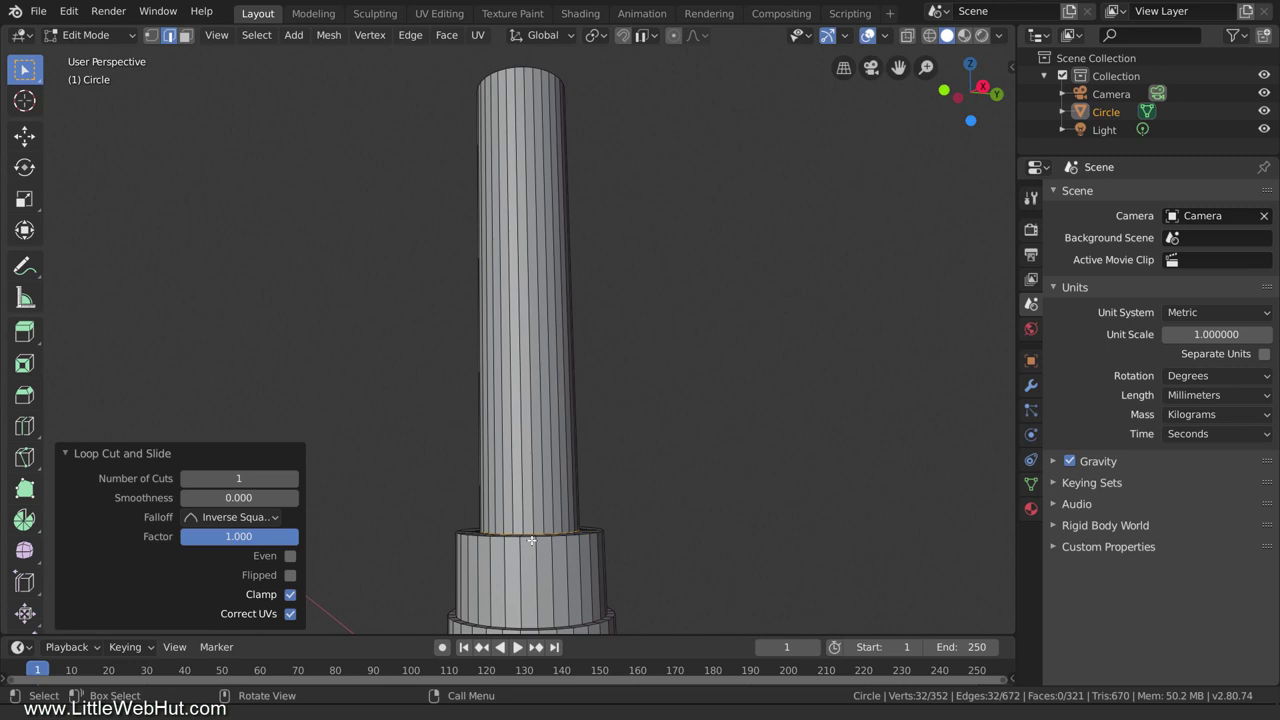
- Move the new edge loop up along global Z by 27.46 mm
key(g)
key(z)
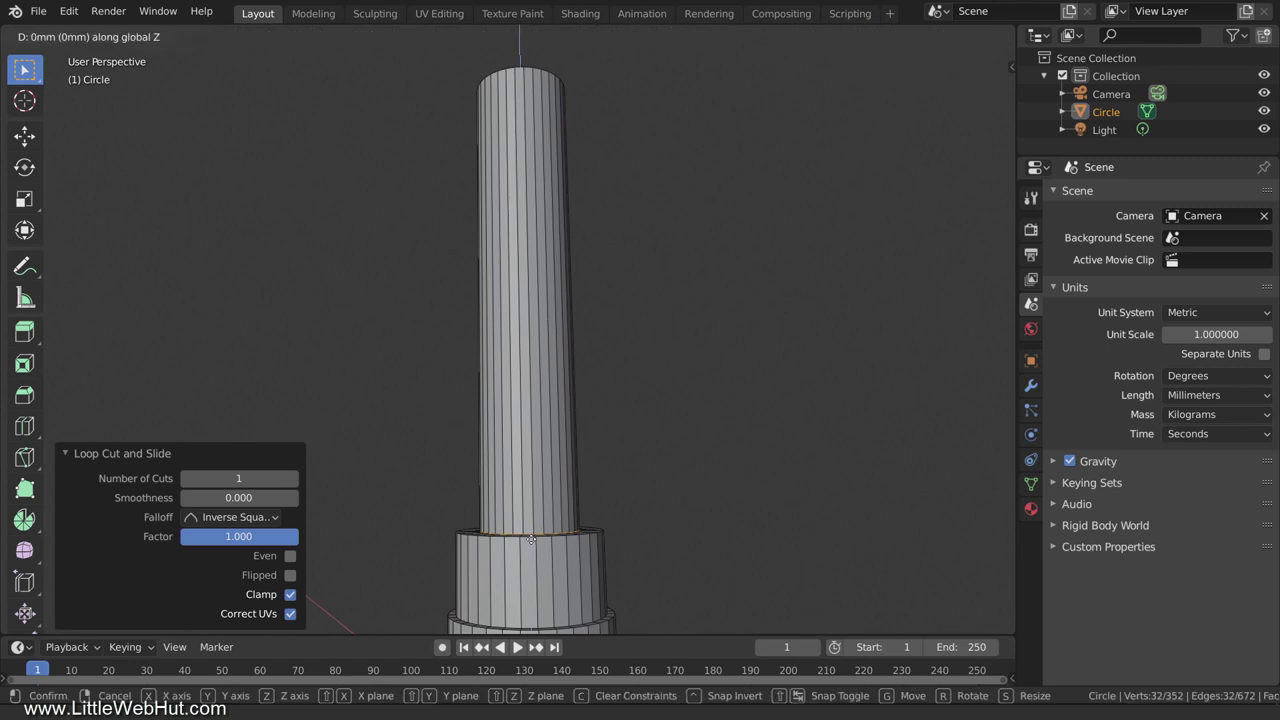
click(540, 200)
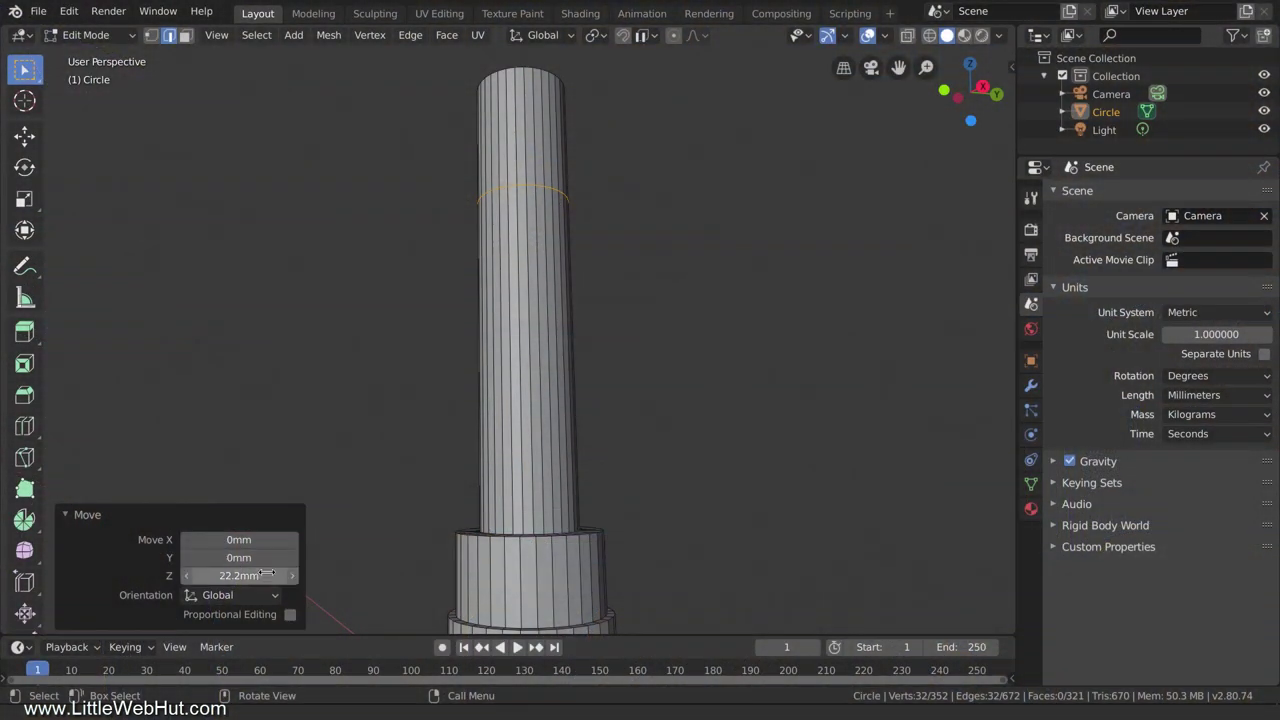
click(265, 573)
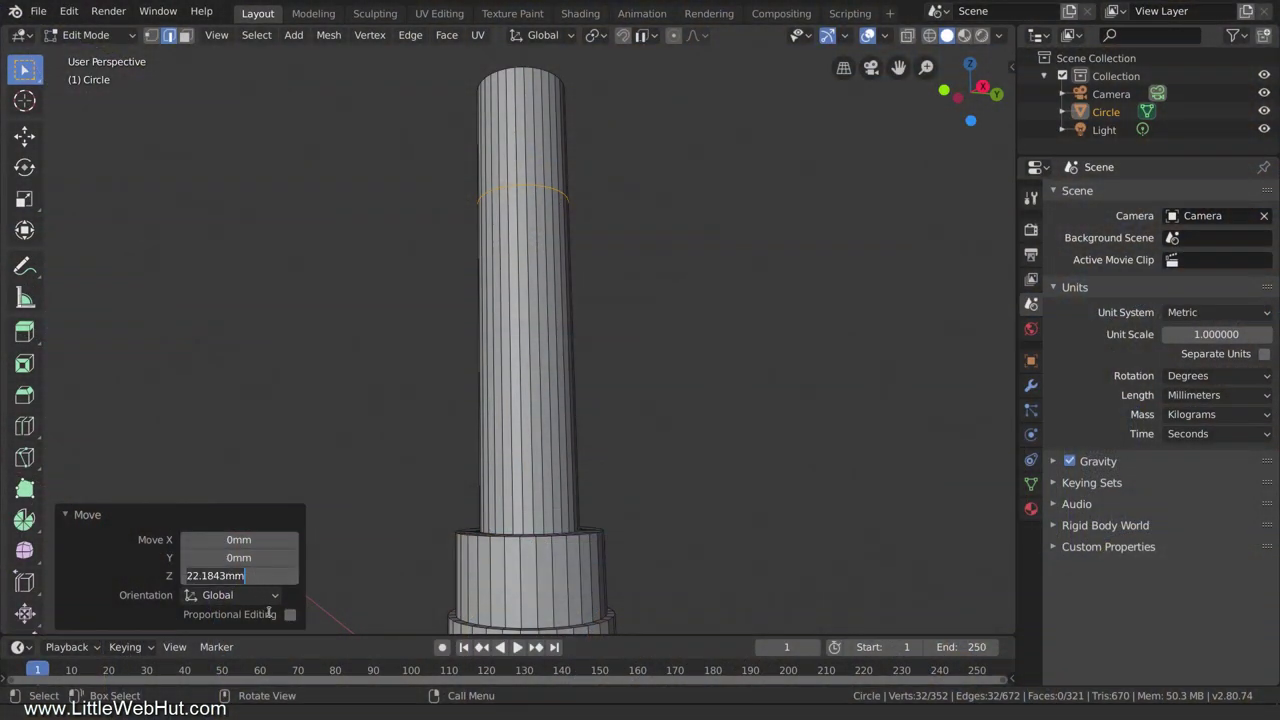
text(27.46)
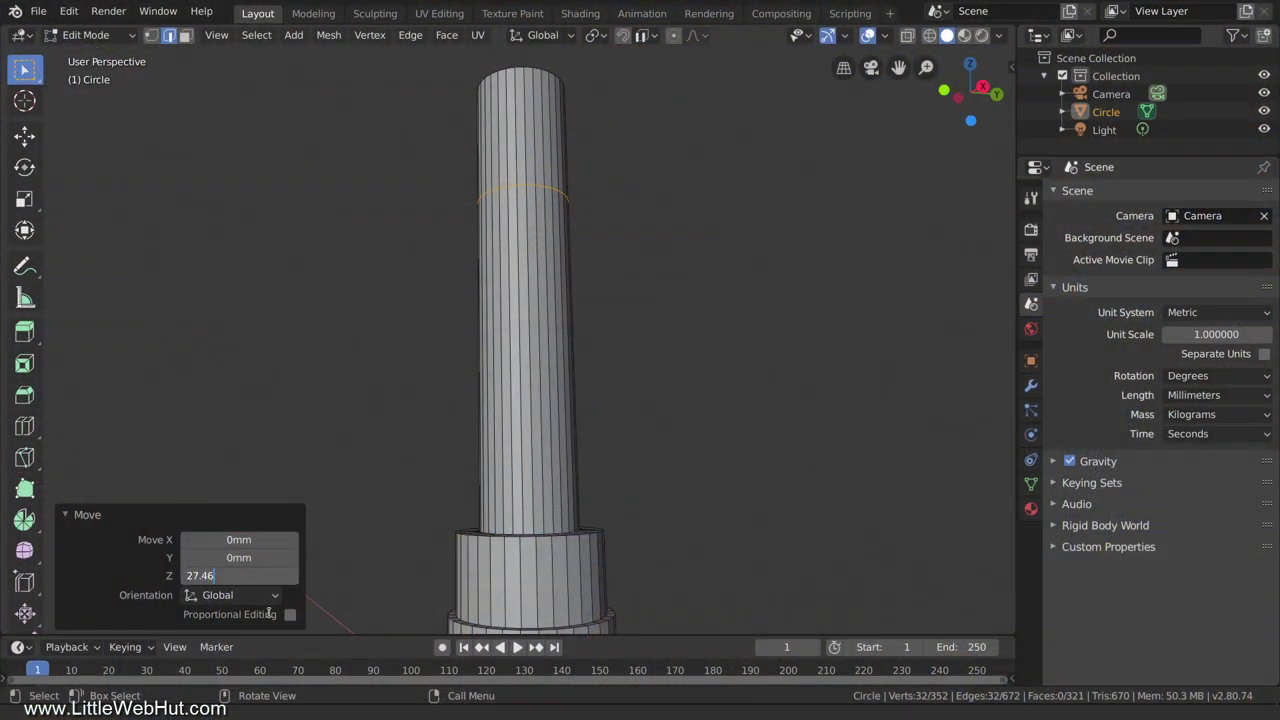
key(Return)
- Add another loop cut below the previous one, slide it to the shaft's base and start moving it along global Z
key(ctrl+r)
click(521, 382)
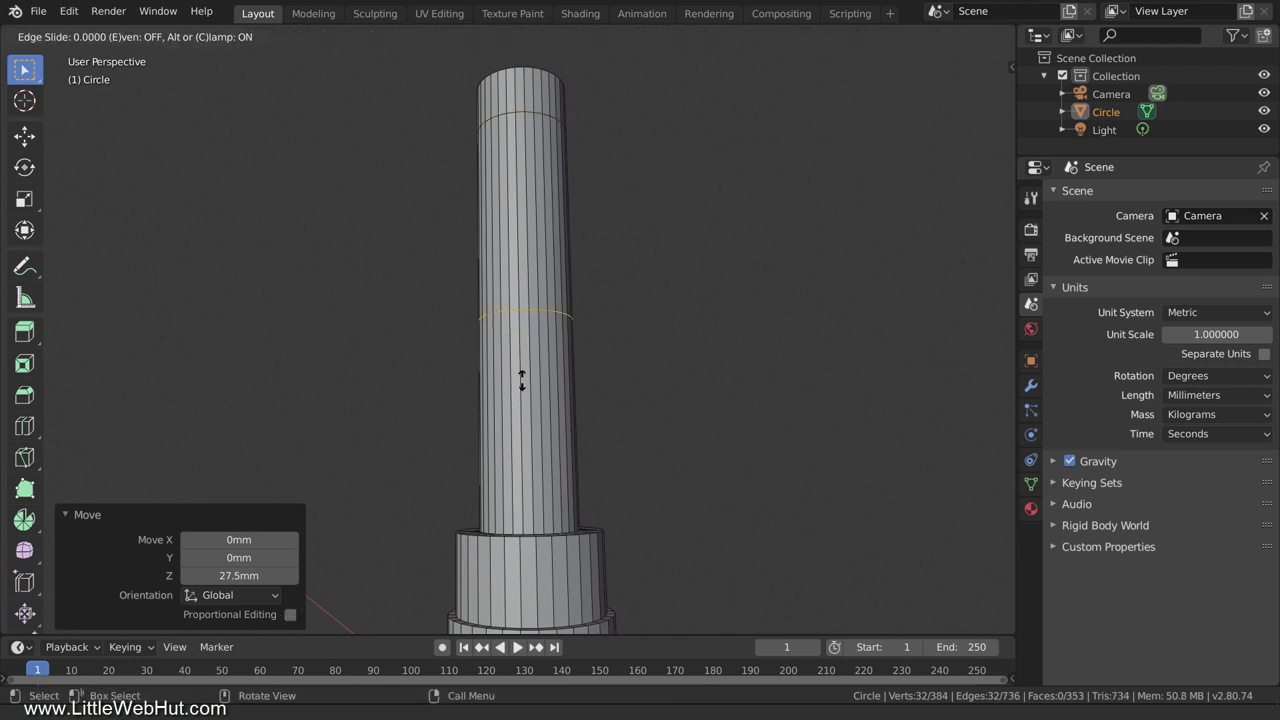
click(500, 579)
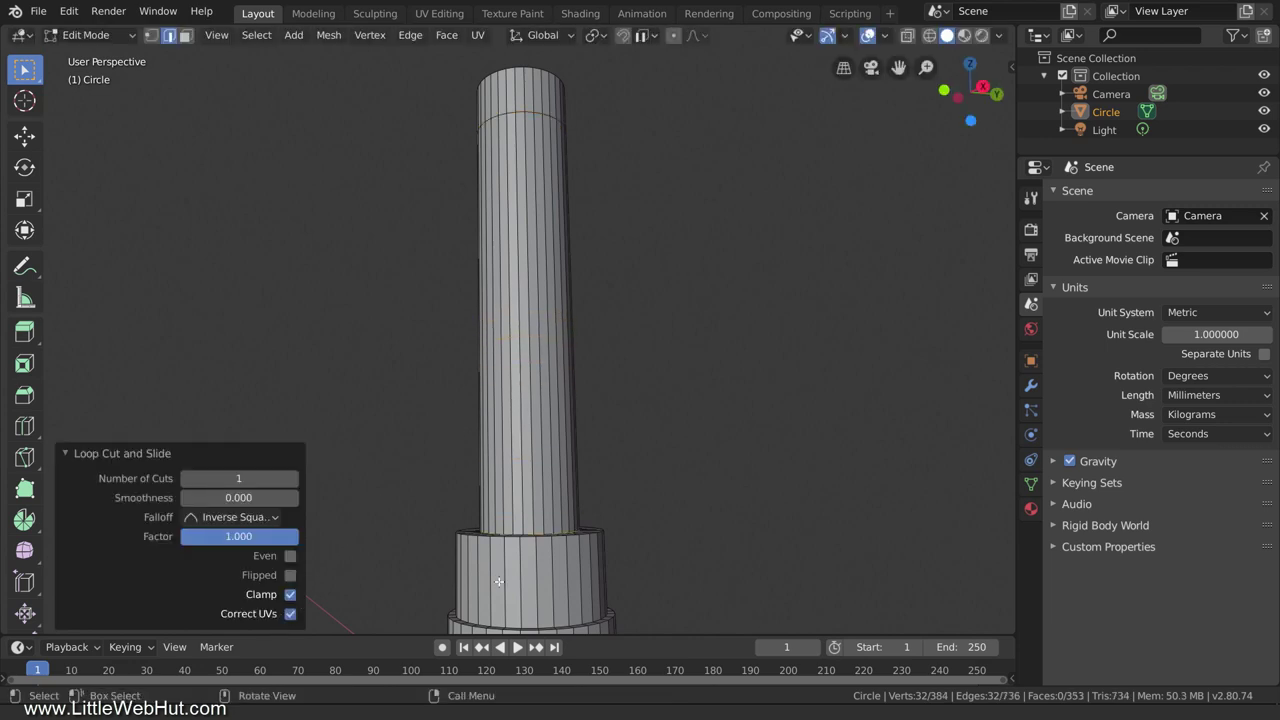
key(g)
key(z)
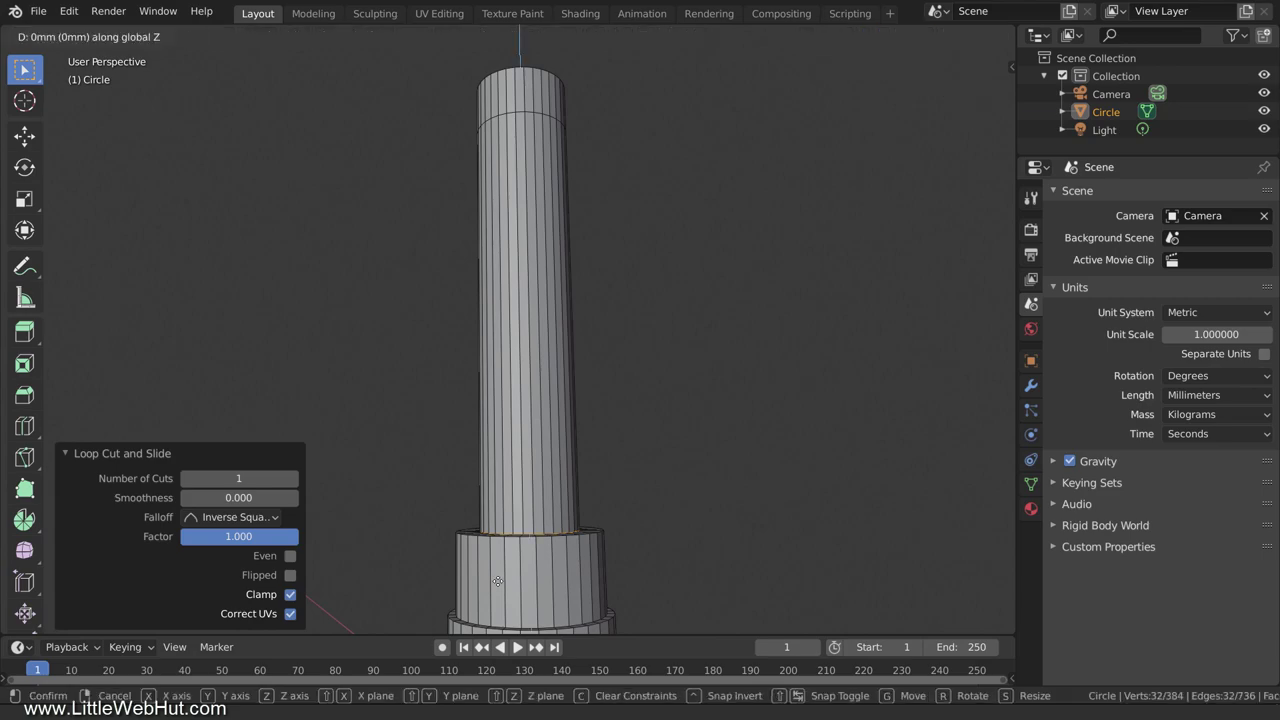
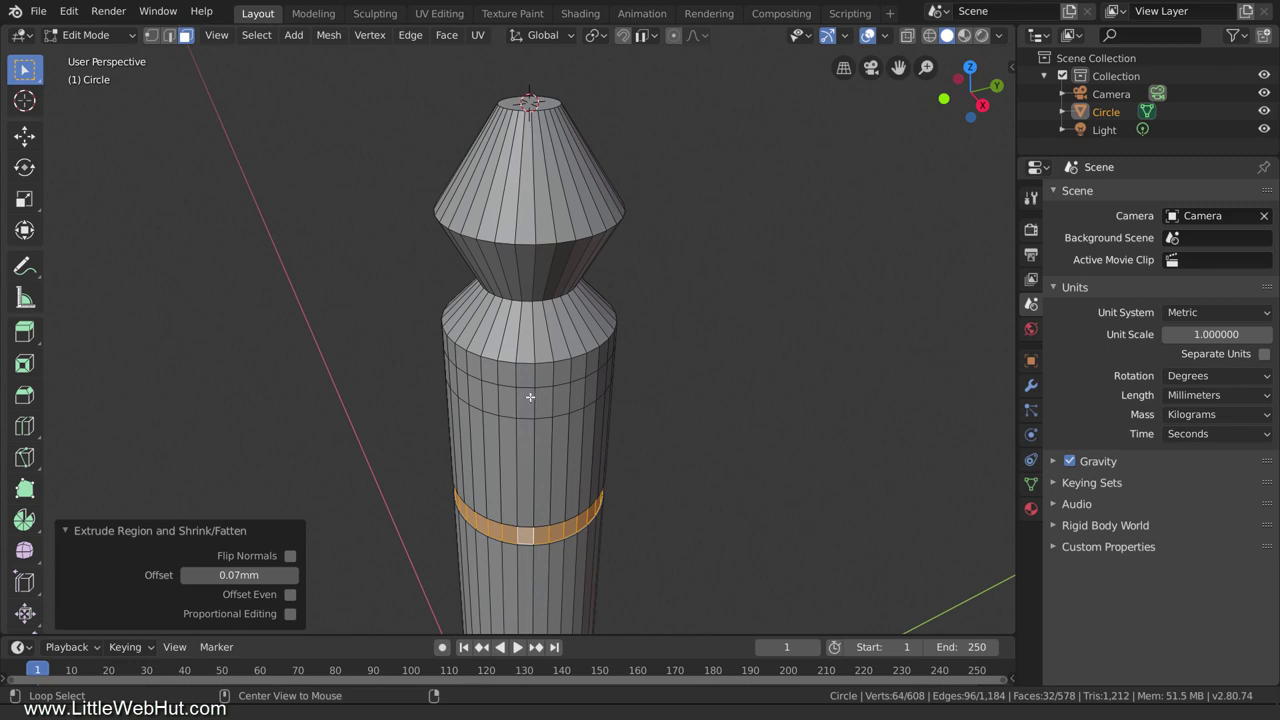
- Extrude the upper narrow face band on the shaft inward along its normals with an offset of 0.38/2 mm
alt+click(532, 396)
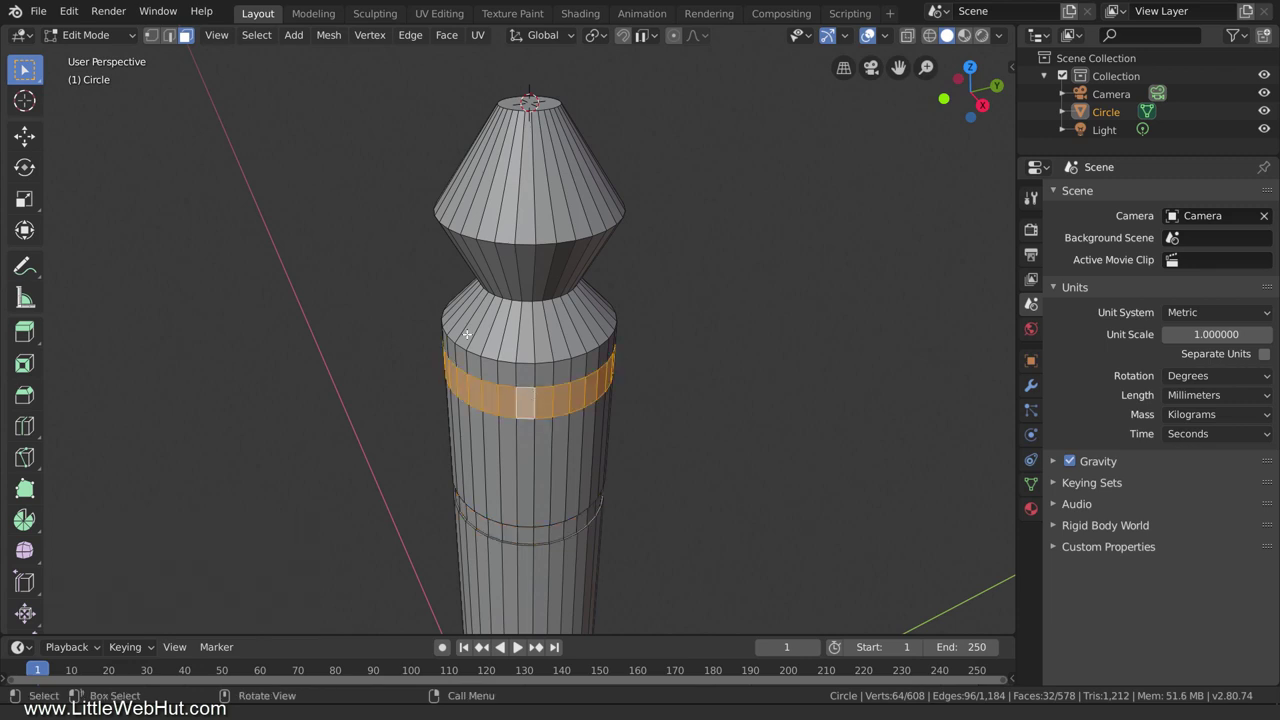
click(445, 38)
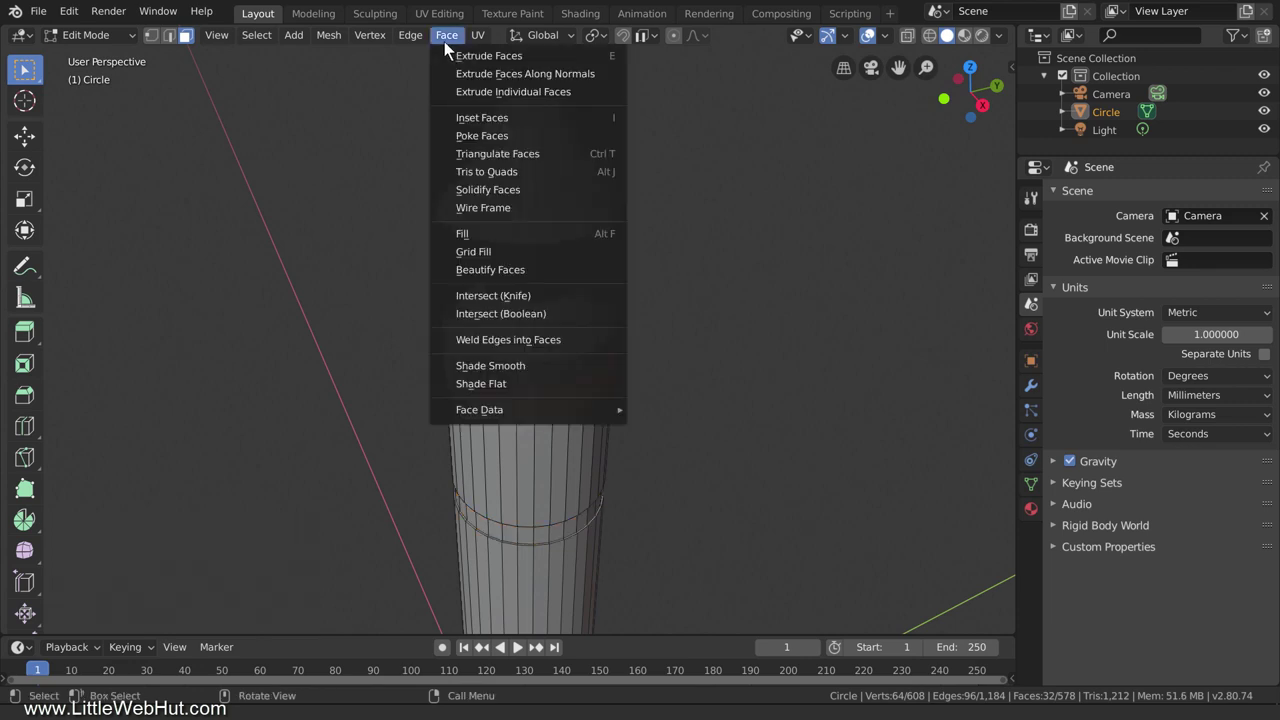
click(490, 75)
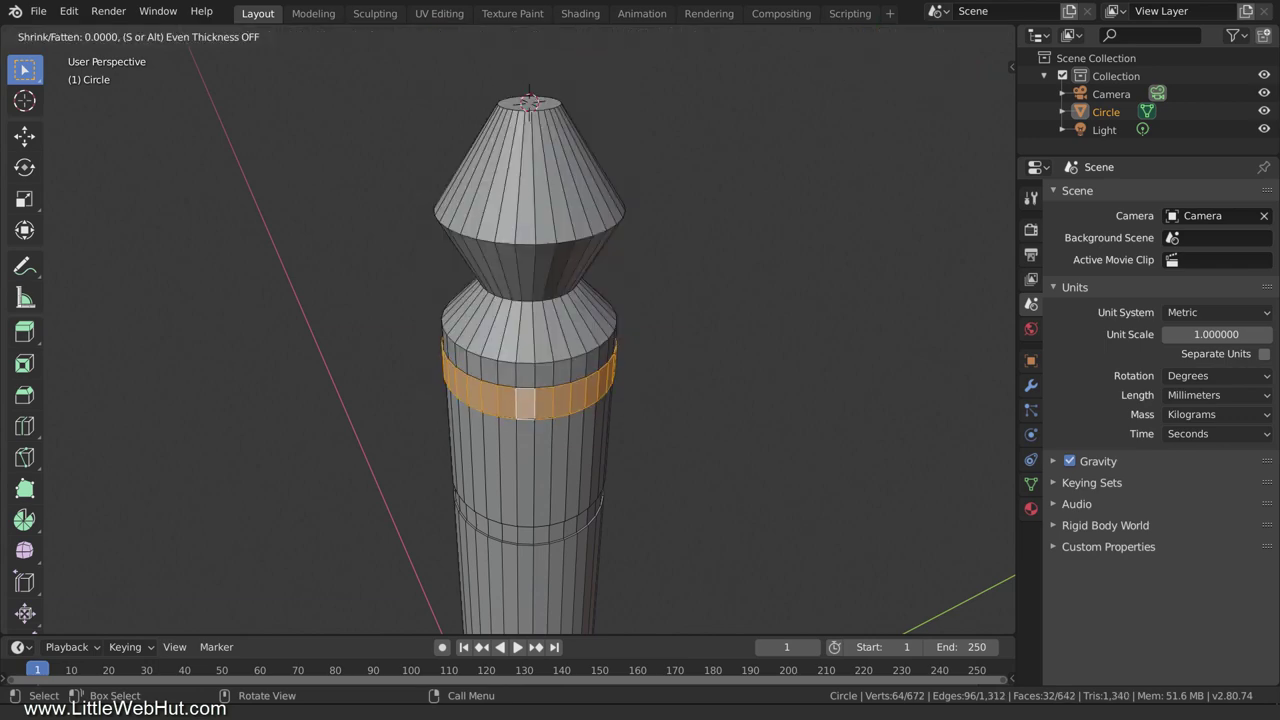
click(490, 75)
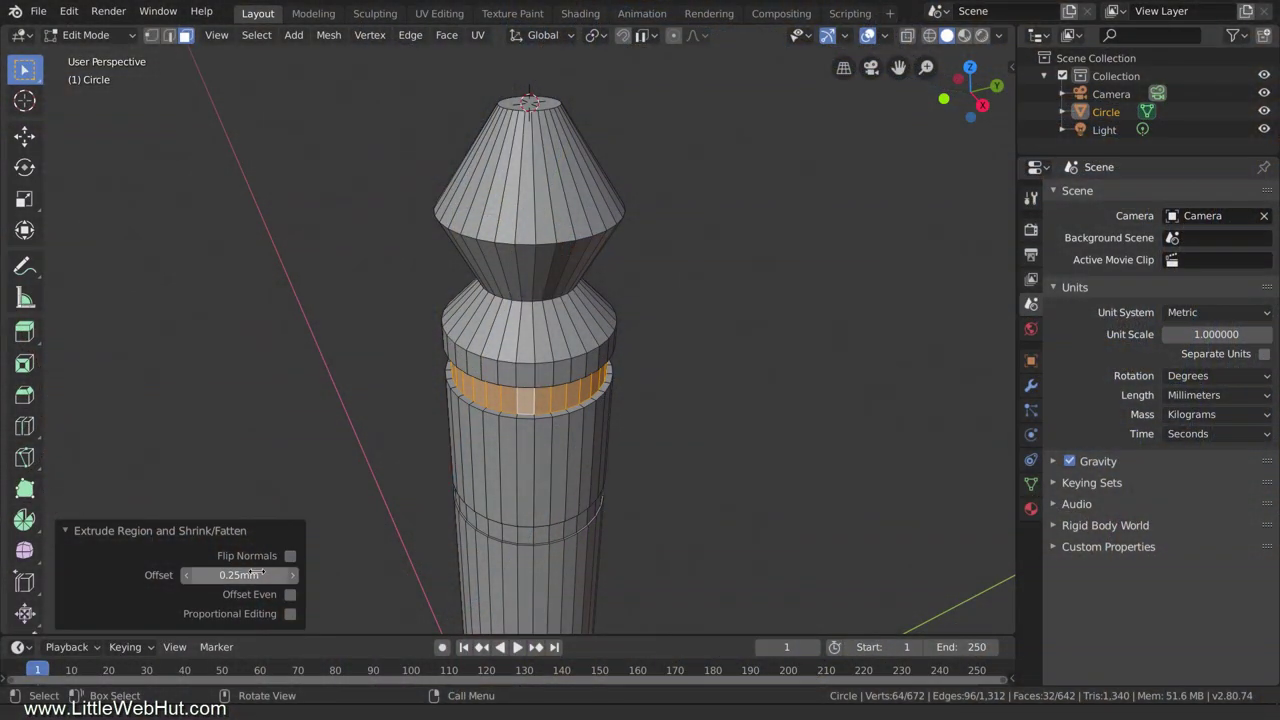
click(258, 575)
text(0.38/2)
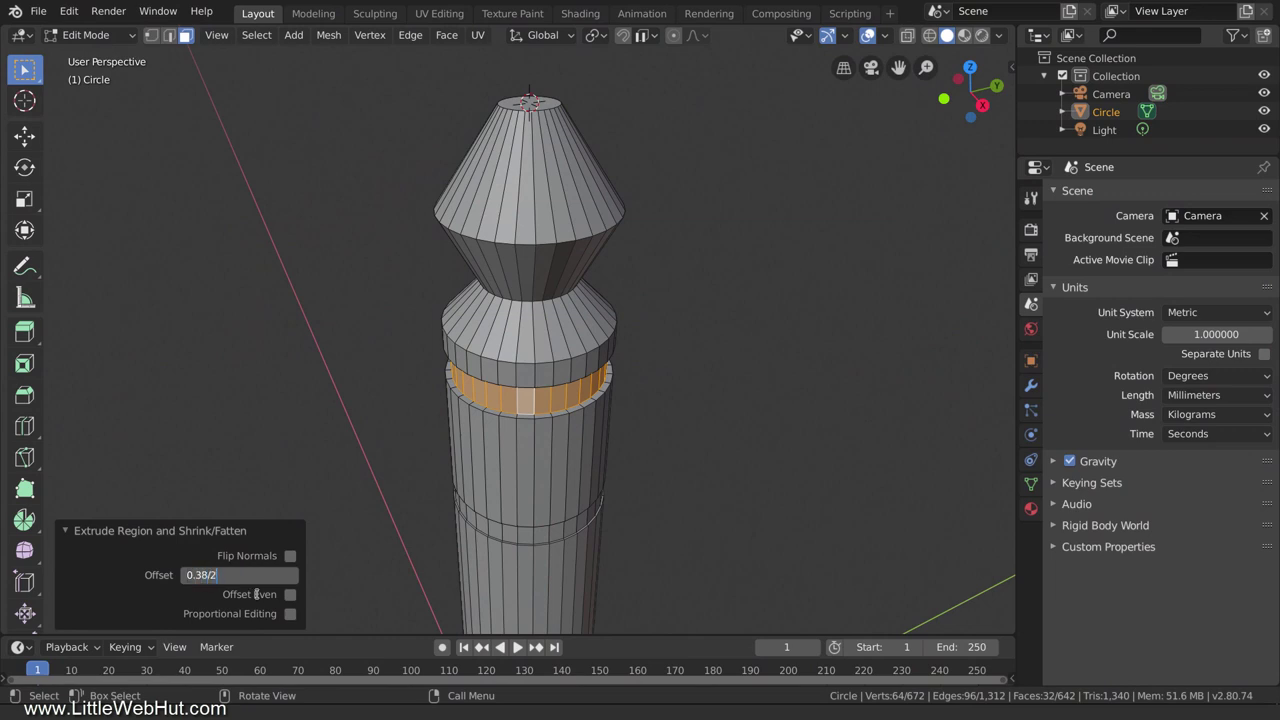
key(Return)
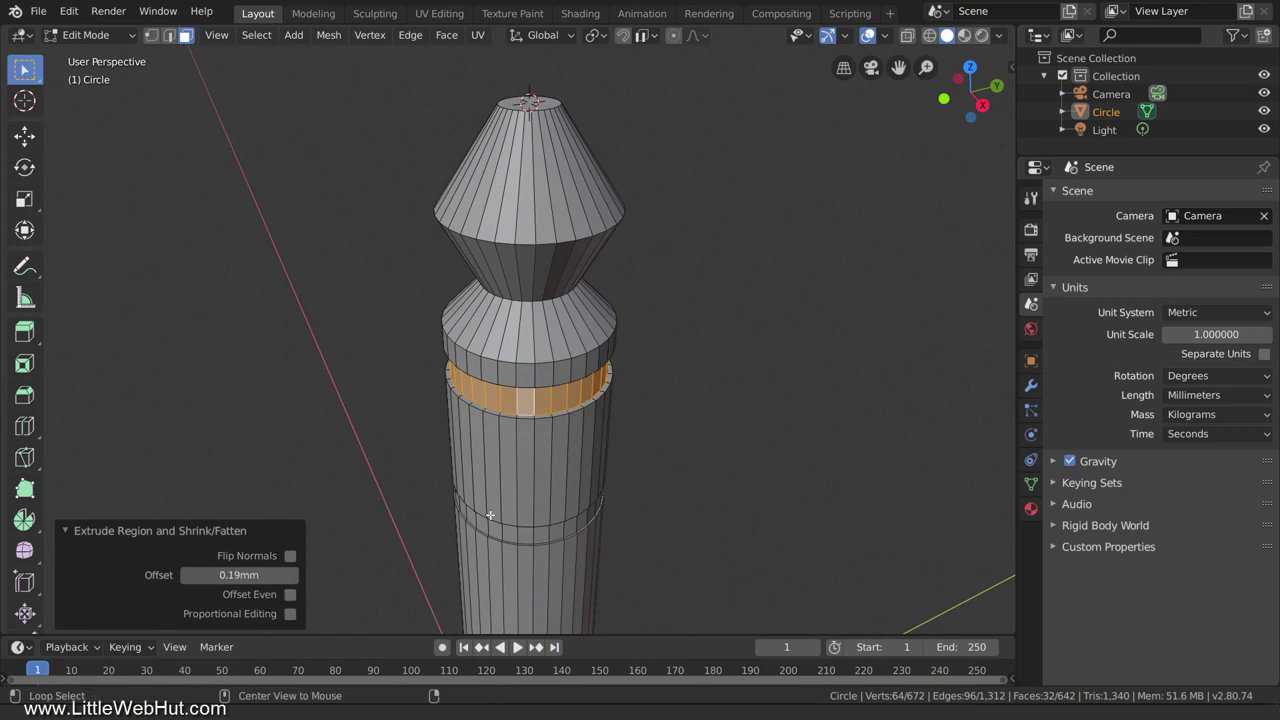
- Shrink the tall face band between the two grooves inward with a Shrink/Fatten offset of 0.18/2 mm
alt+click(537, 477)
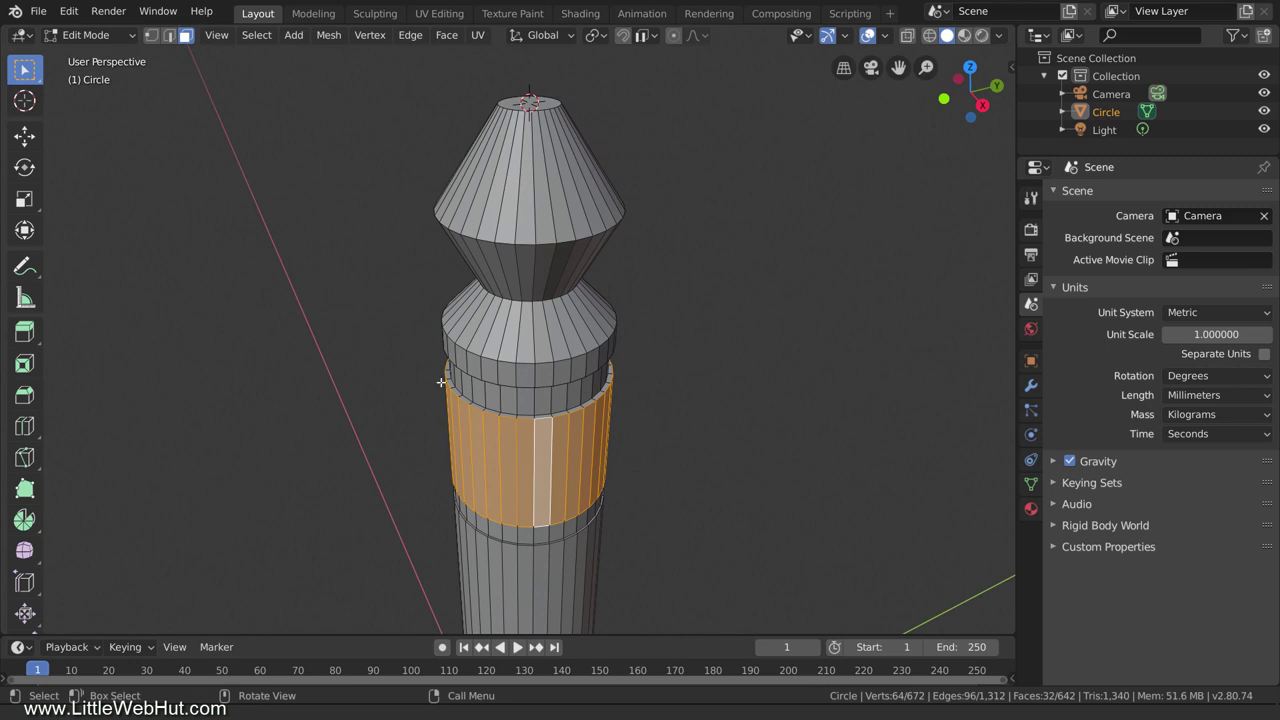
click(333, 40)
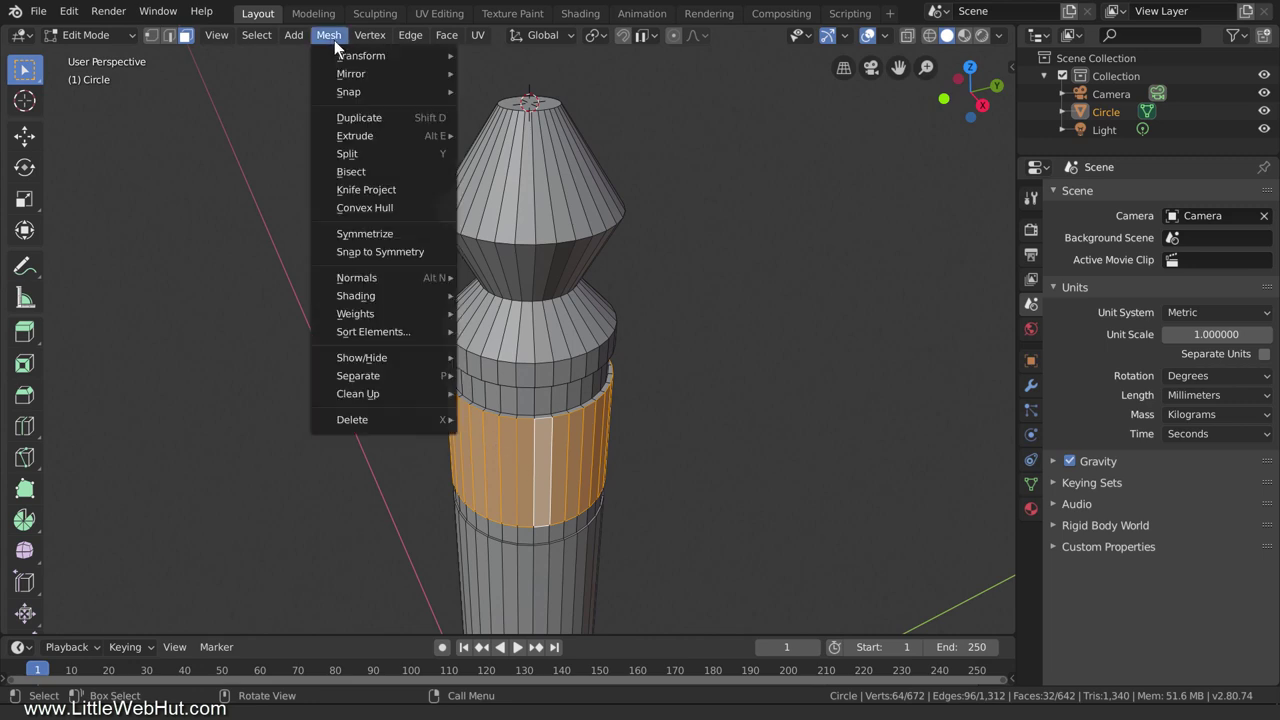
mouse_move(365, 55)
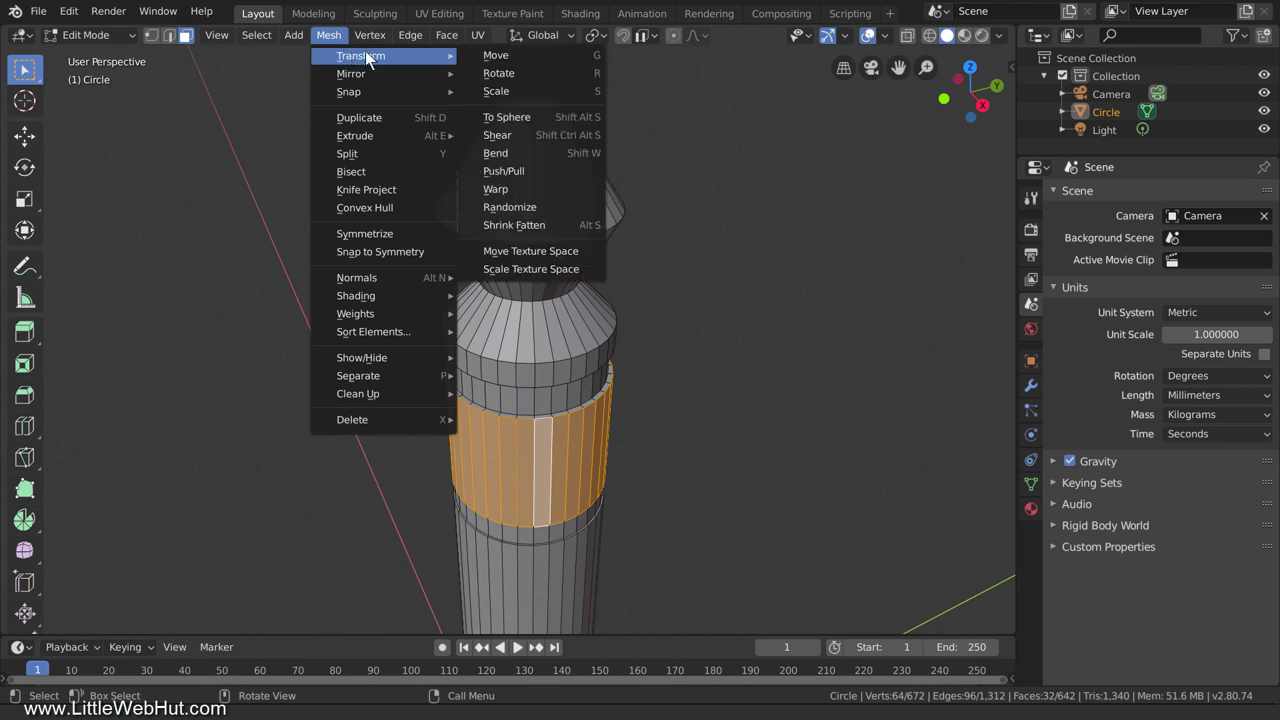
click(562, 224)
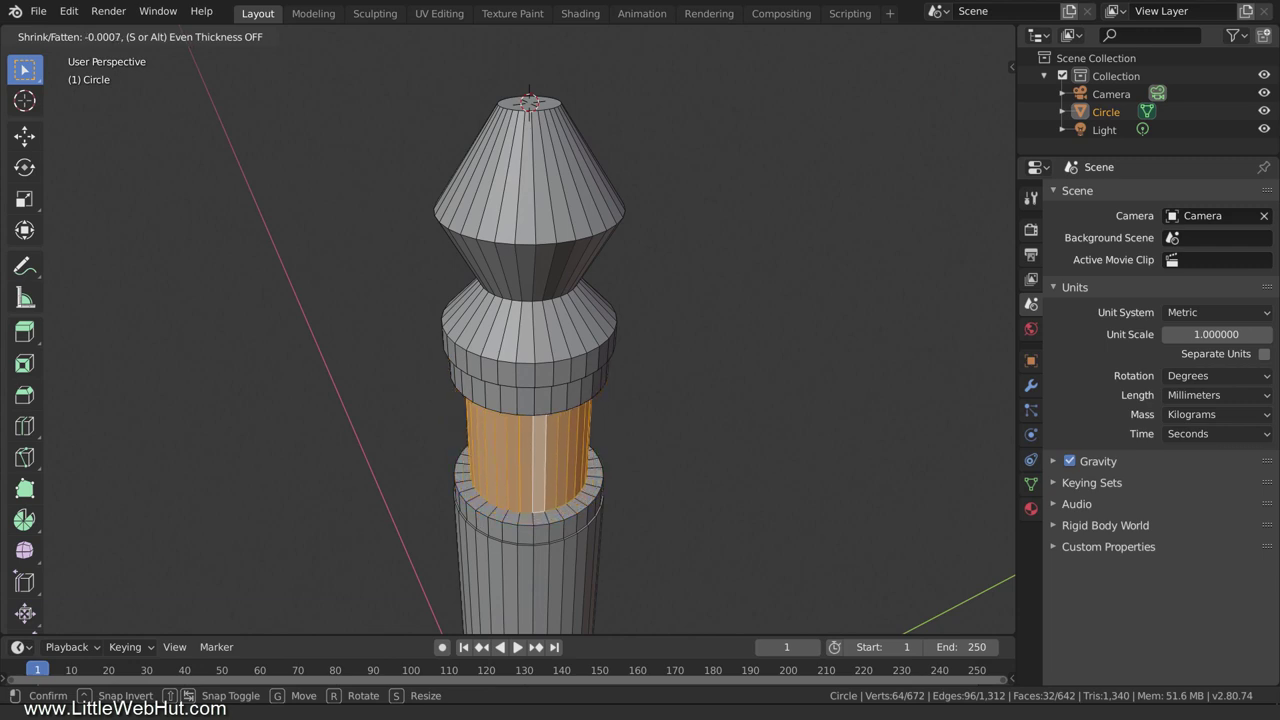
click(564, 216)
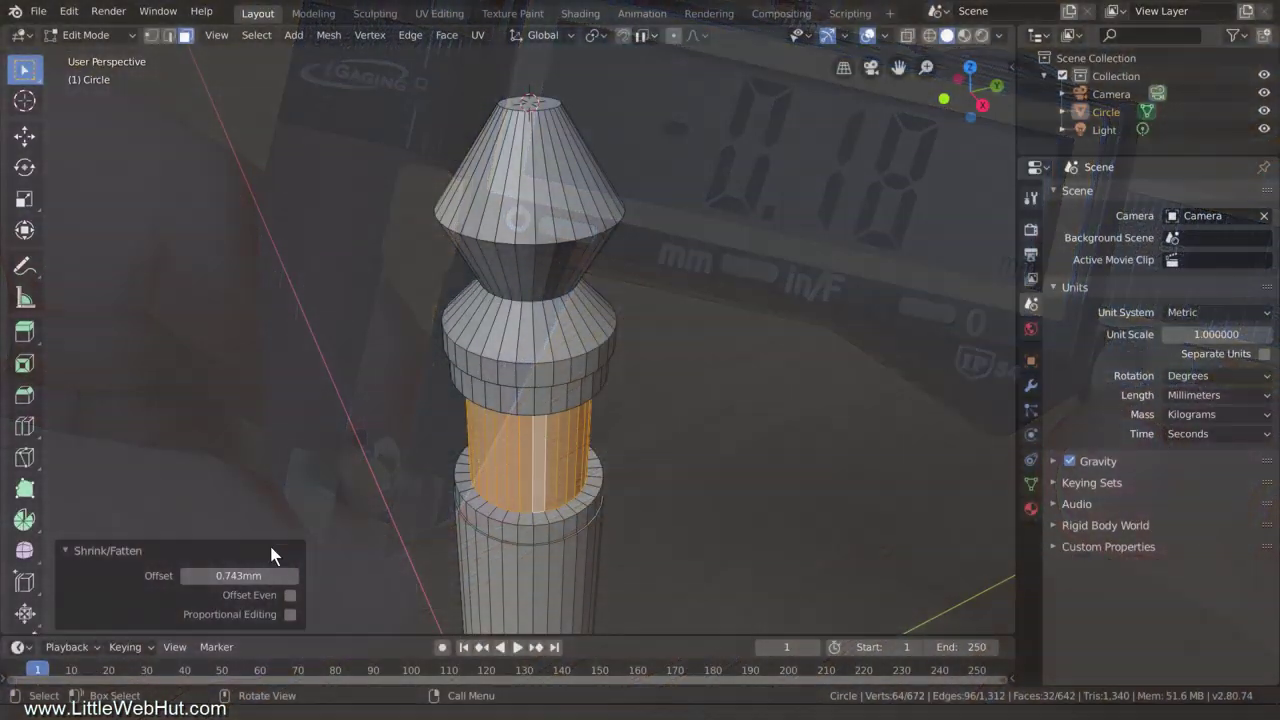
click(240, 576)
text(0)
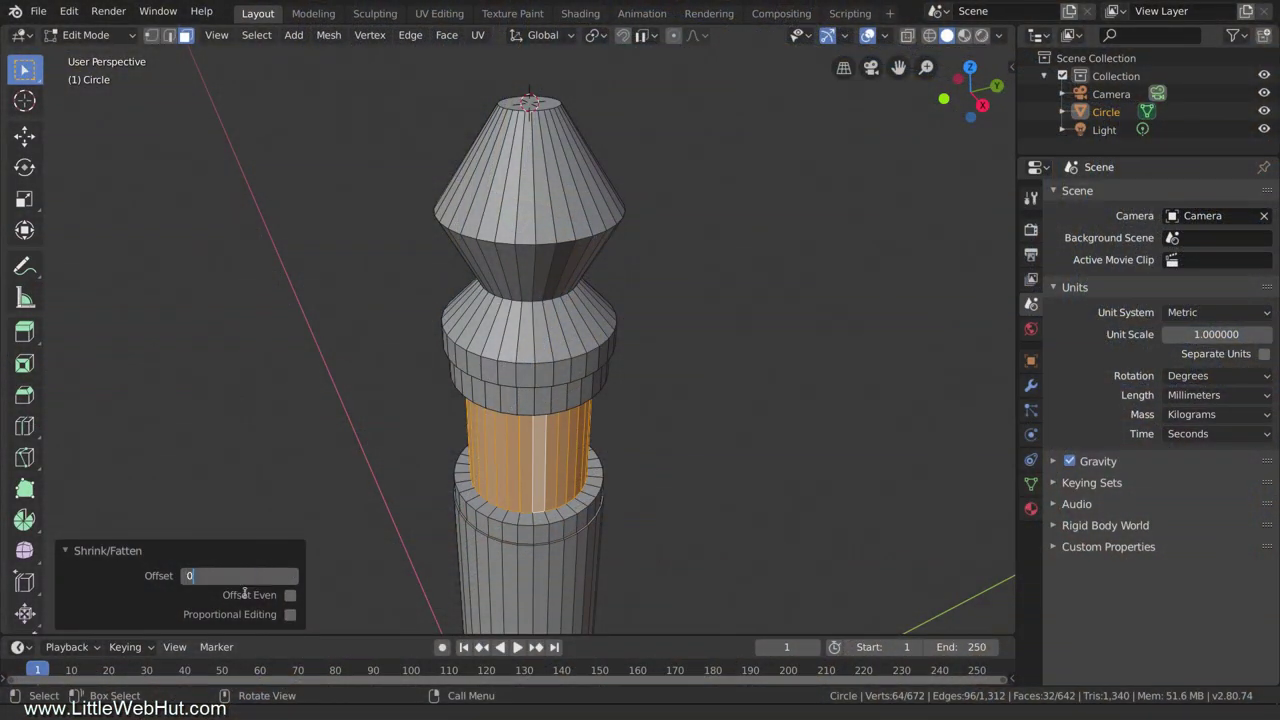
text(.18/2)
key(Return)
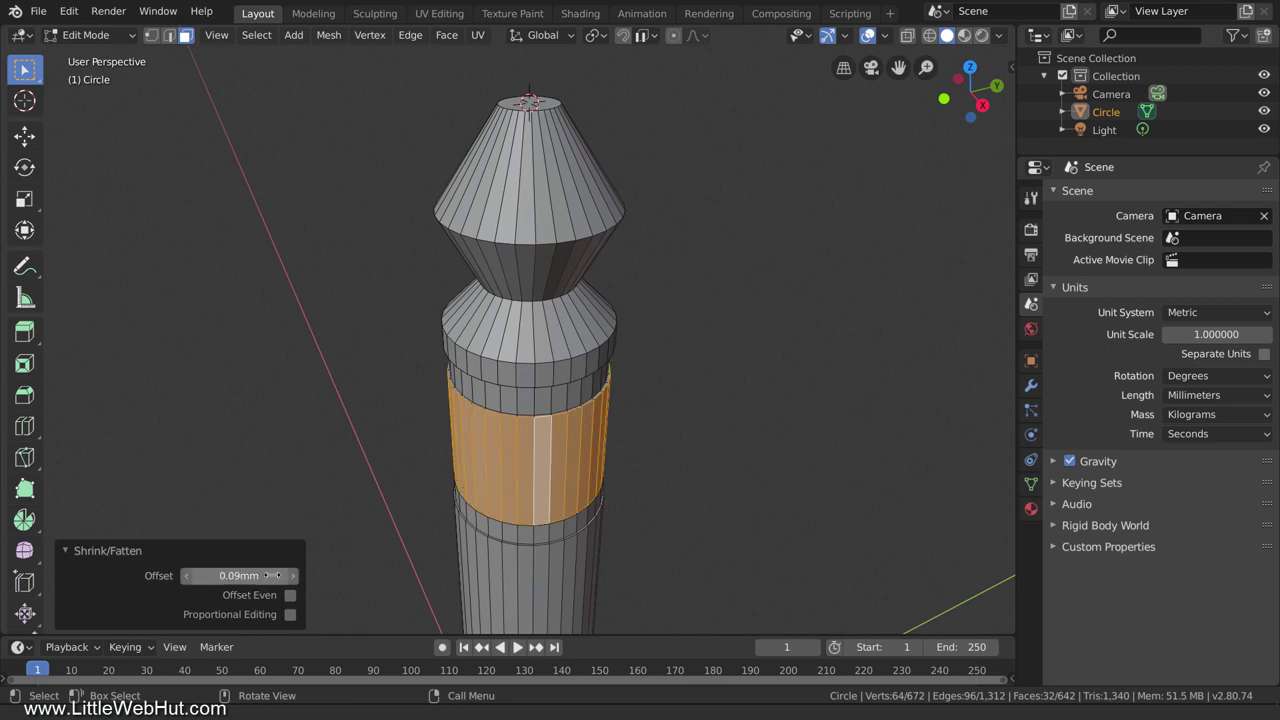
- Shrink the narrow face band directly below the tip's lower cone with a Shrink/Fatten offset of 0.36/2 mm
alt+click(531, 375)
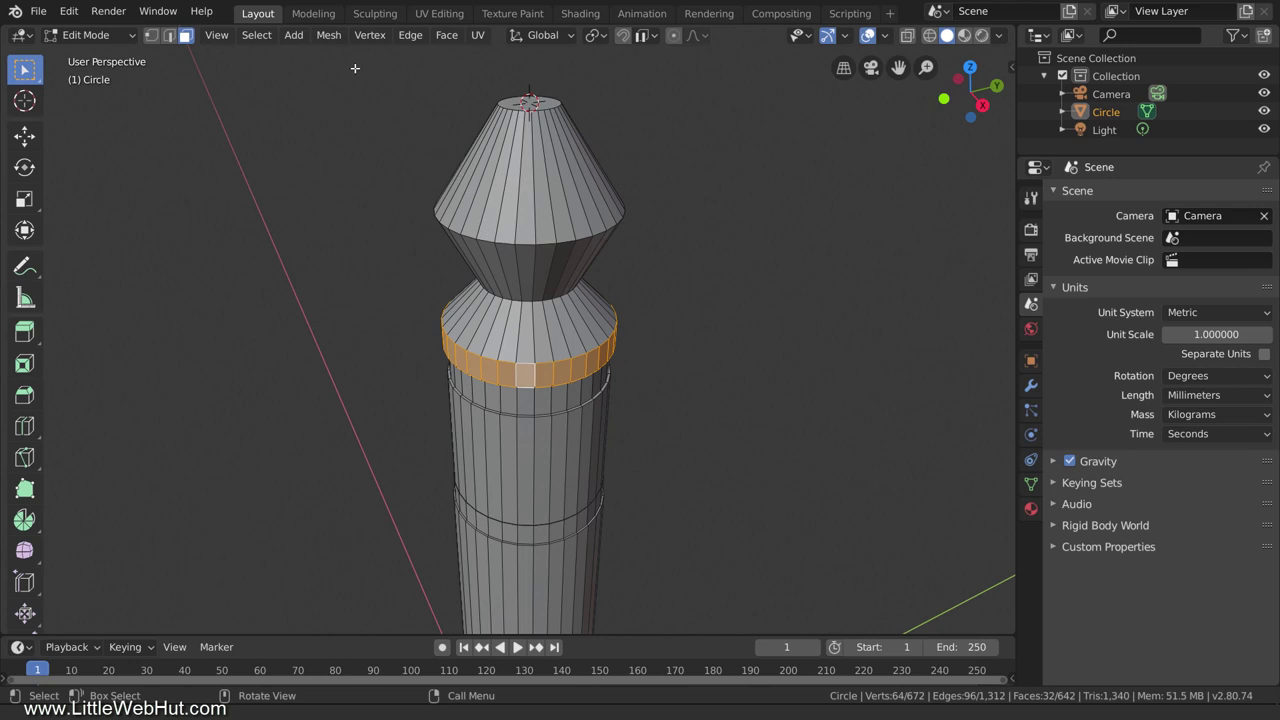
click(329, 37)
mouse_move(392, 55)
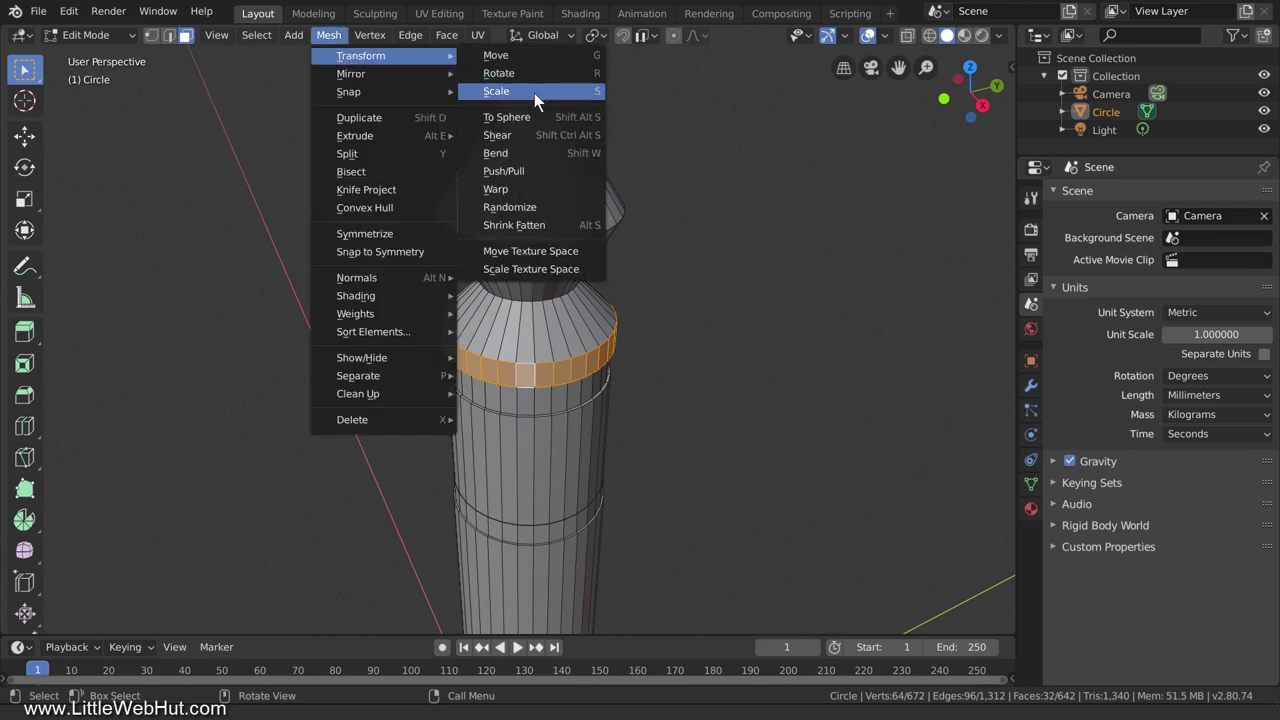
click(556, 225)
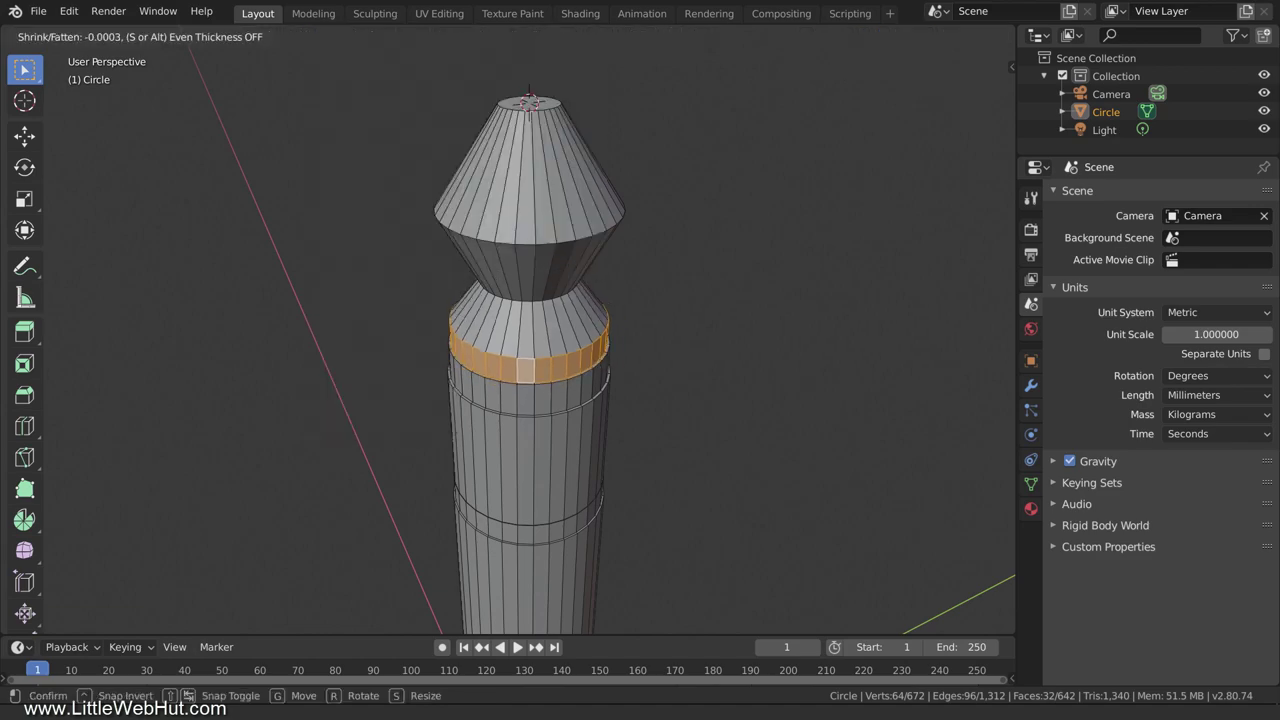
key(Return)
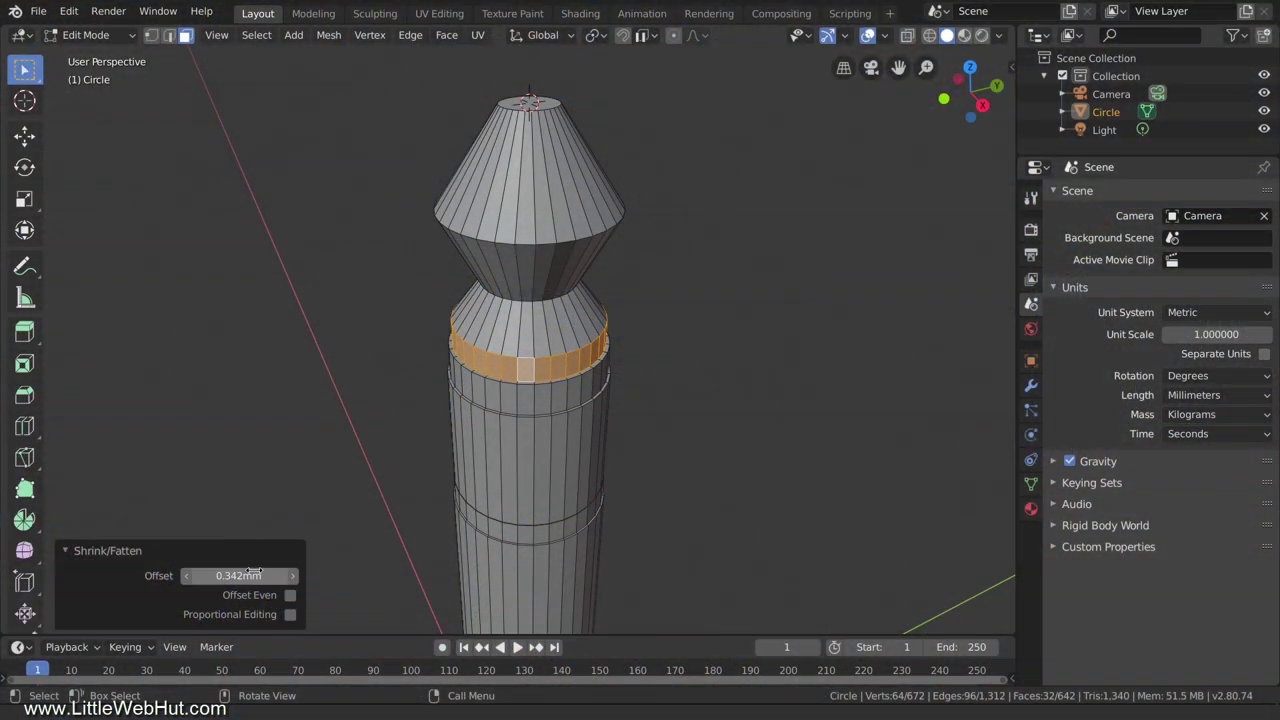
click(252, 575)
text(0.)
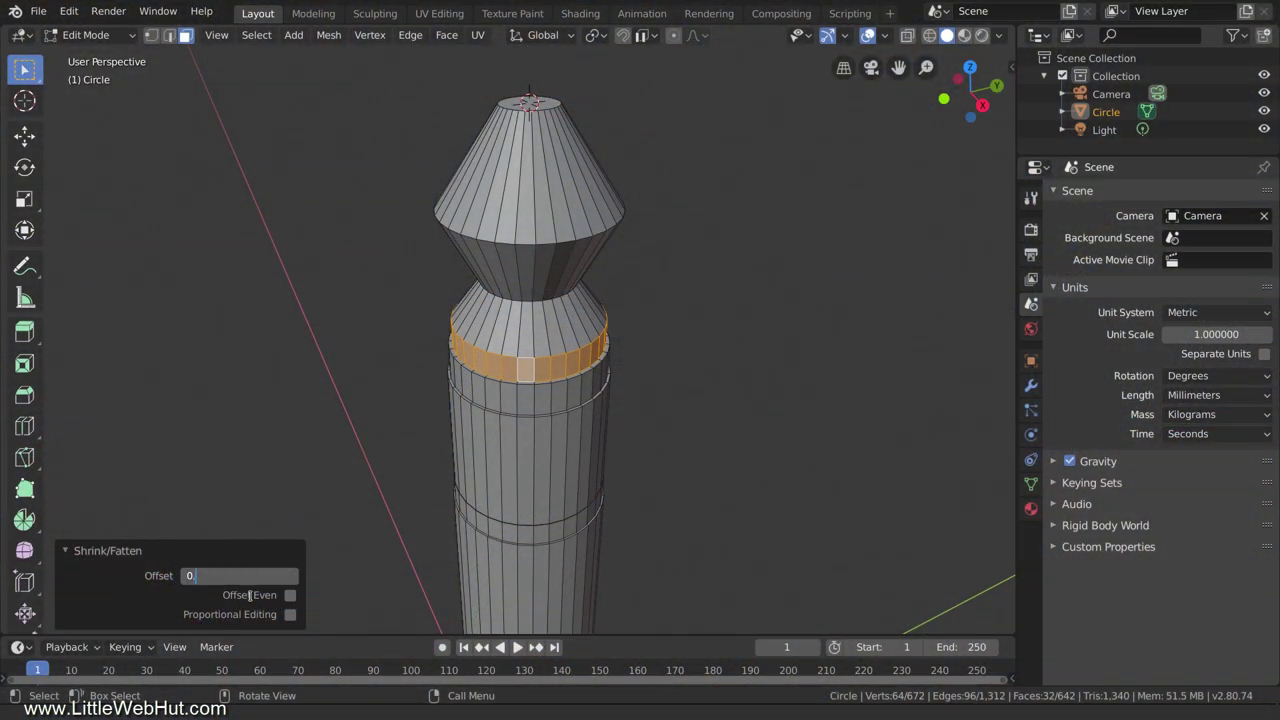
text(36/2)
key(Return)
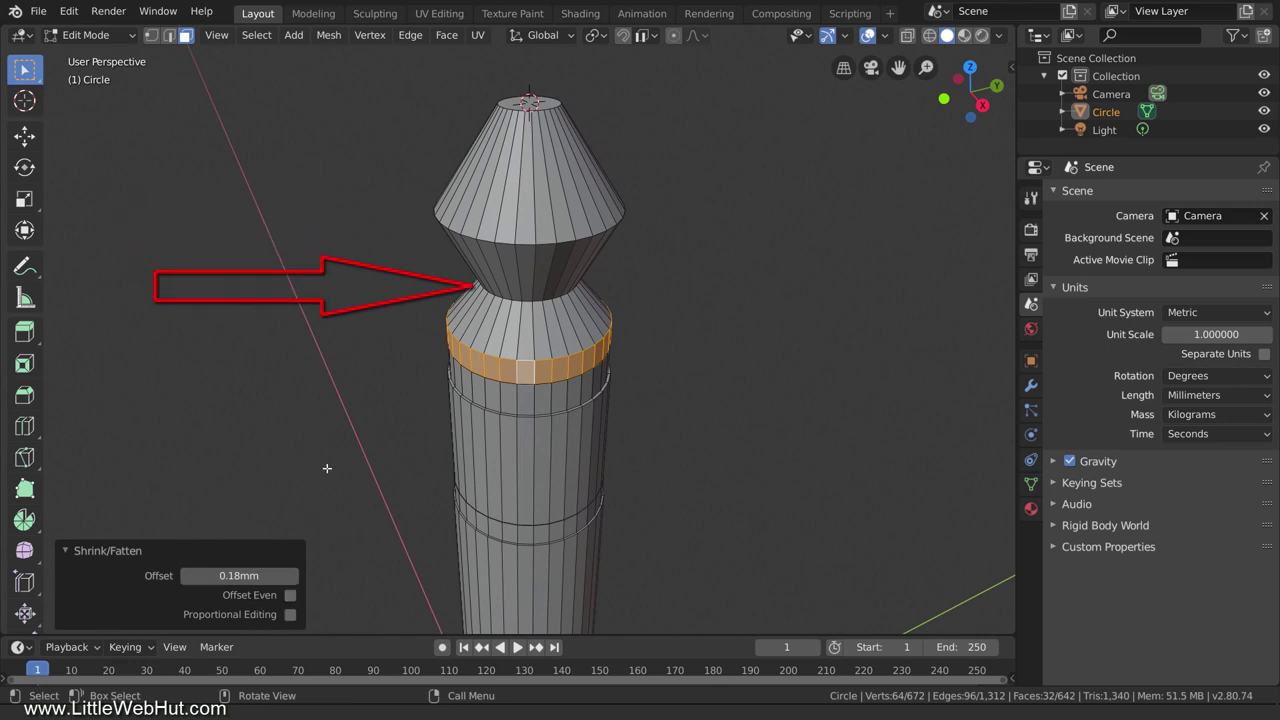
- In Object Mode, add a Subdivision Surface modifier with 3 viewport subdivisions to the plug and shade it smooth
key(Tab)
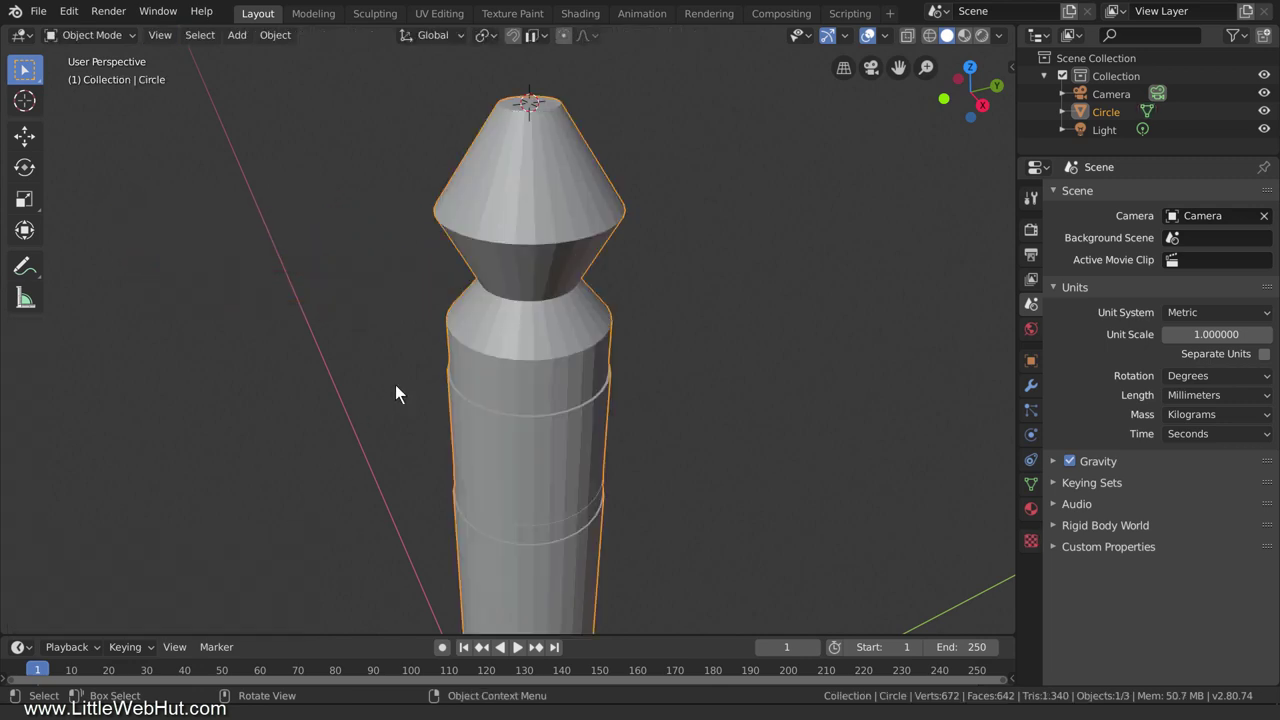
click(1030, 384)
click(1131, 196)
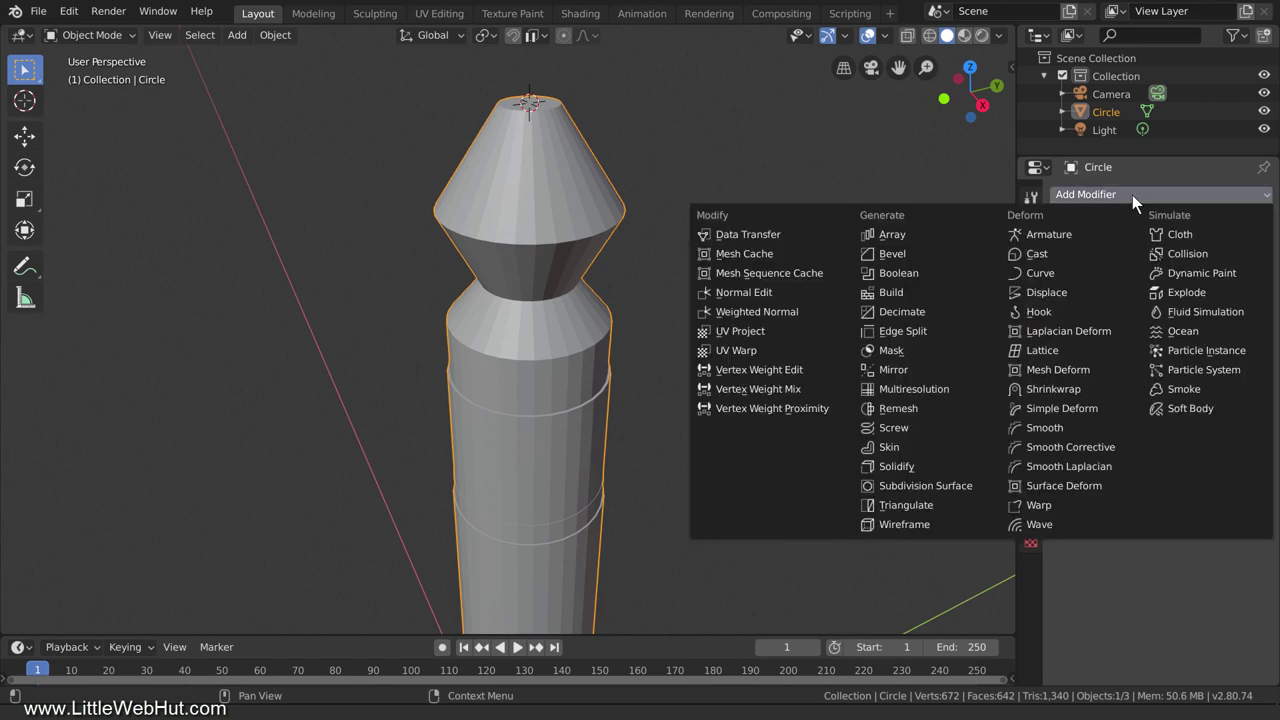
click(988, 487)
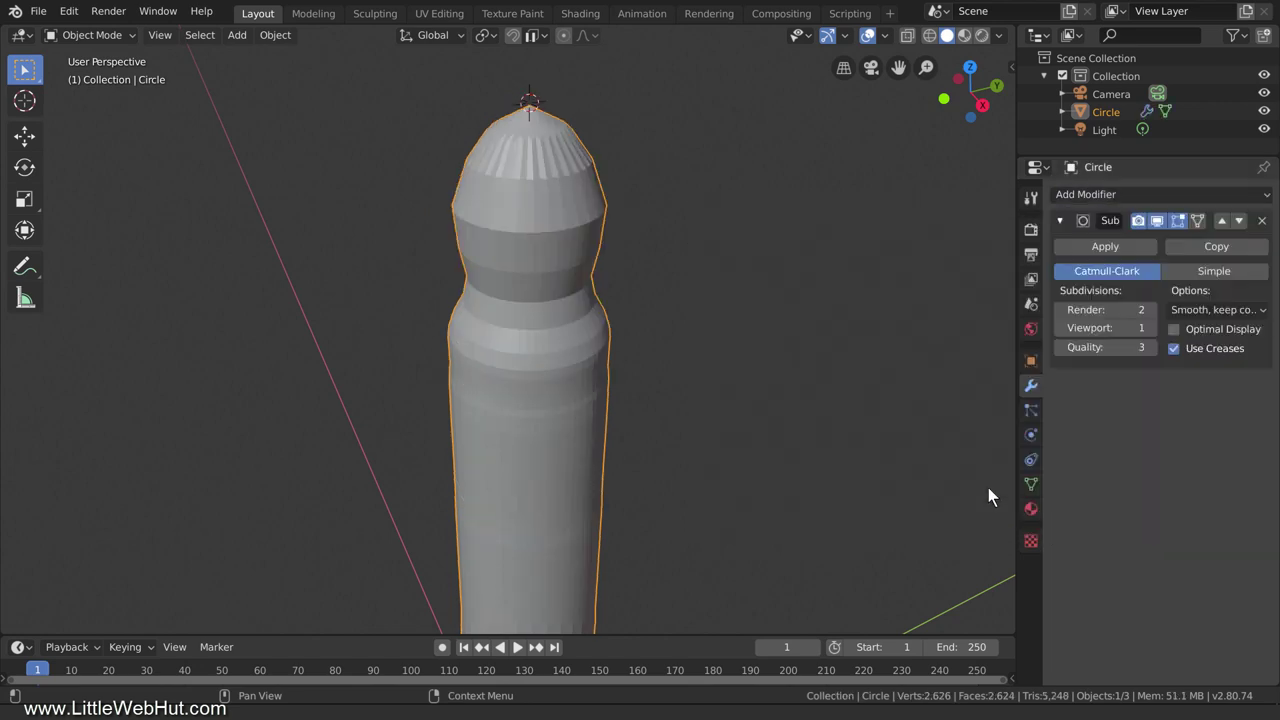
click(1150, 329)
click(1150, 329)
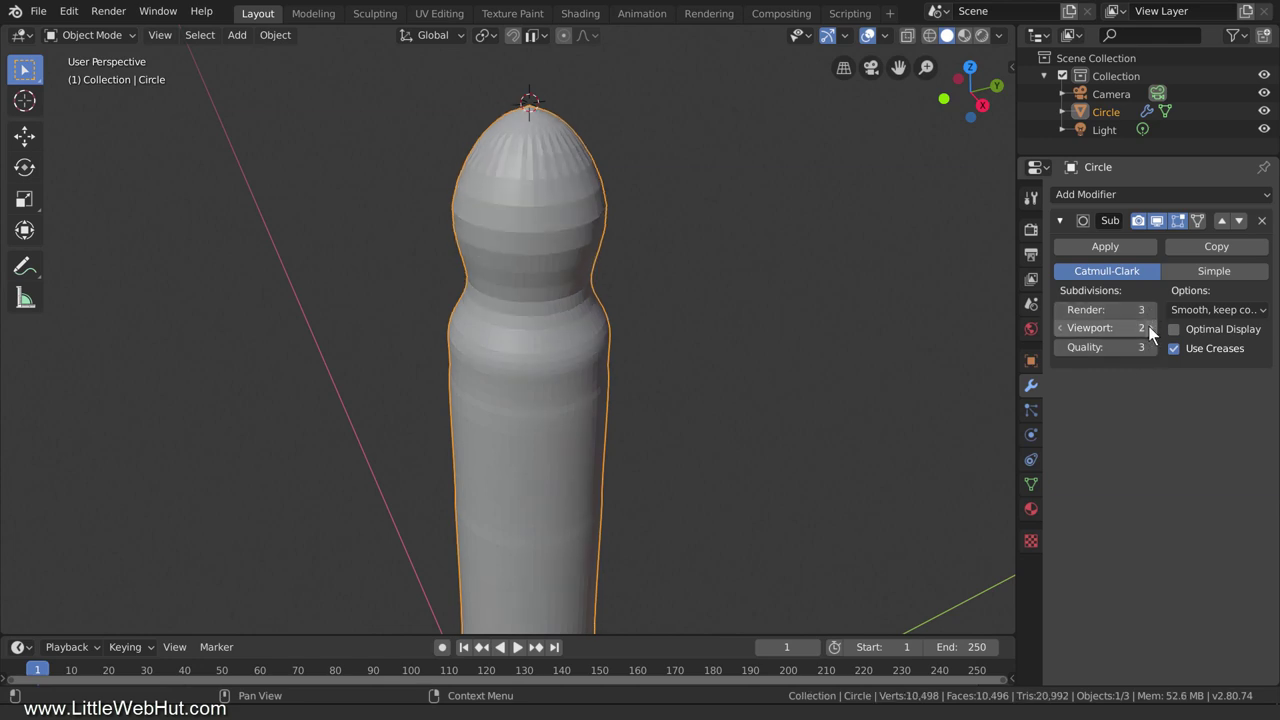
right_click(541, 209)
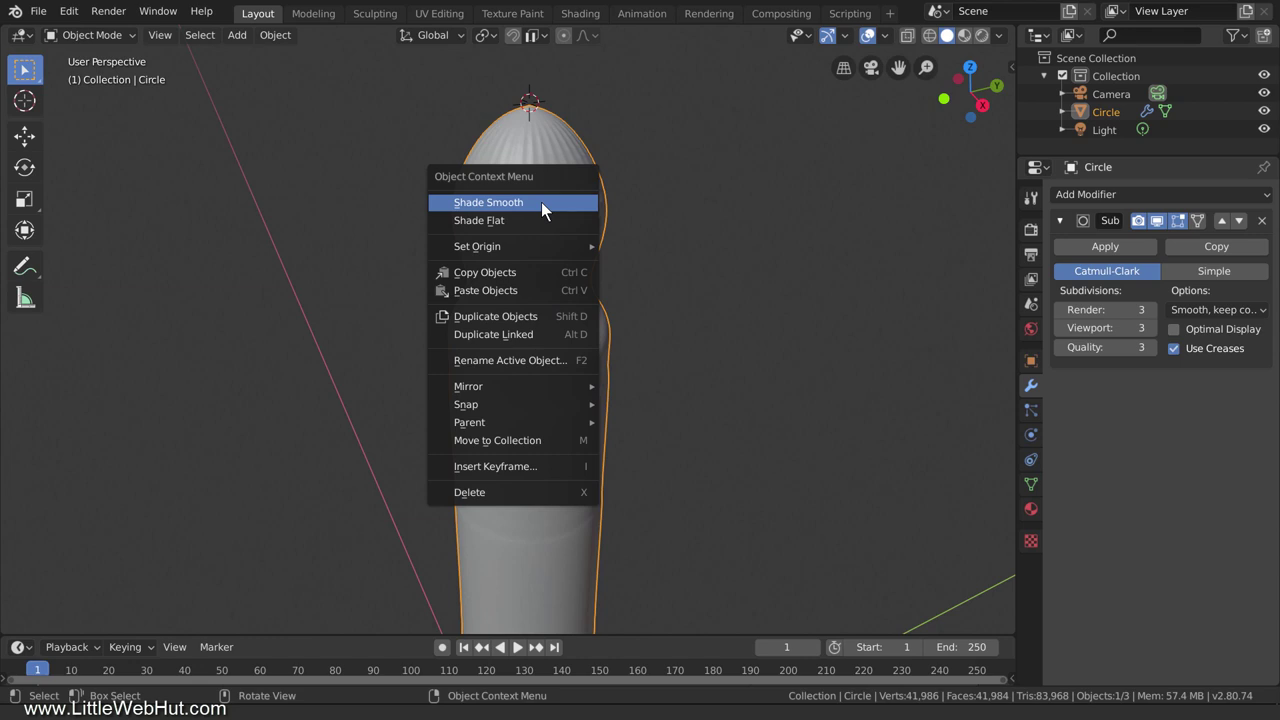
click(541, 202)
- In Edit Mode, select the edge loop around the tip's widest part and snap the 3D cursor to it
key(Tab)
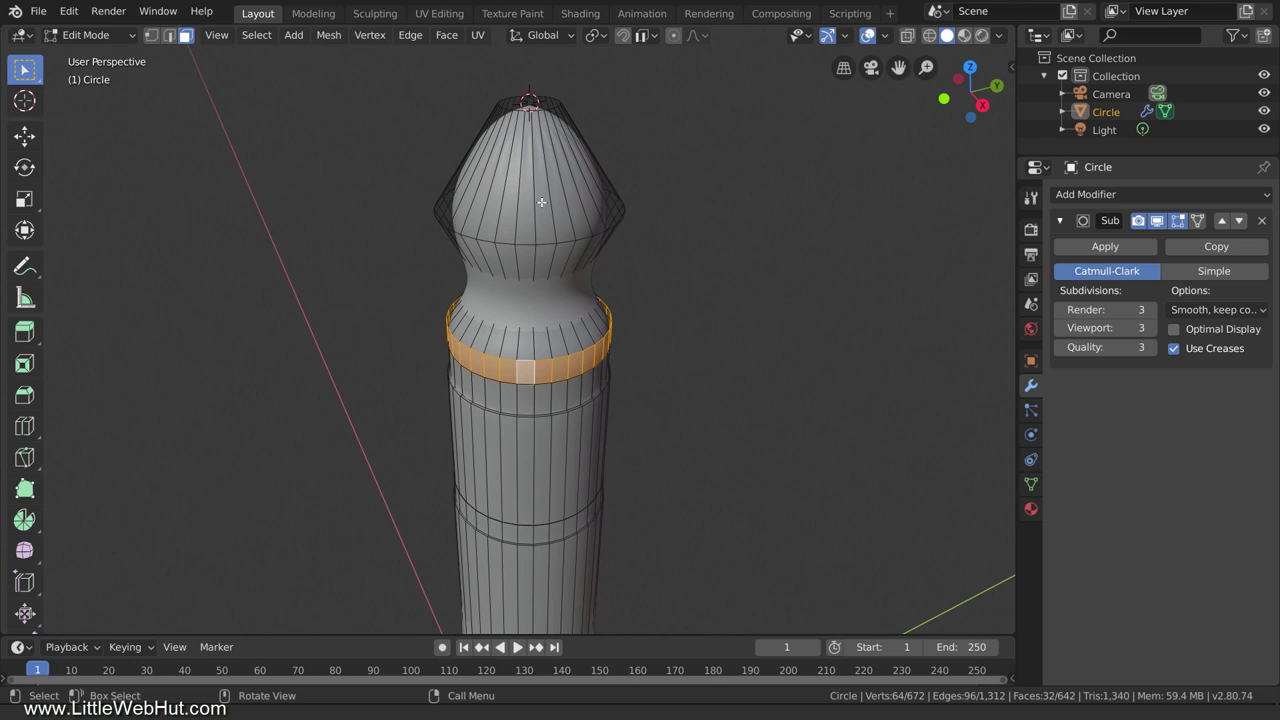
click(169, 36)
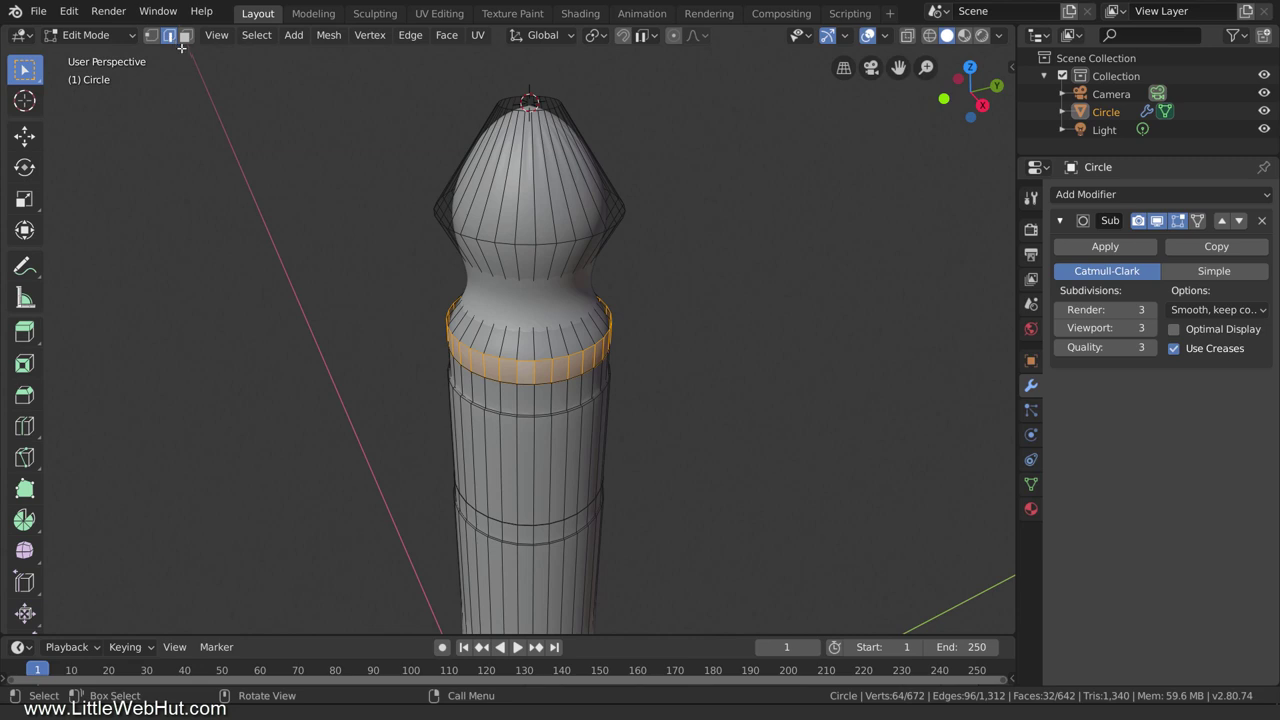
alt+click(527, 243)
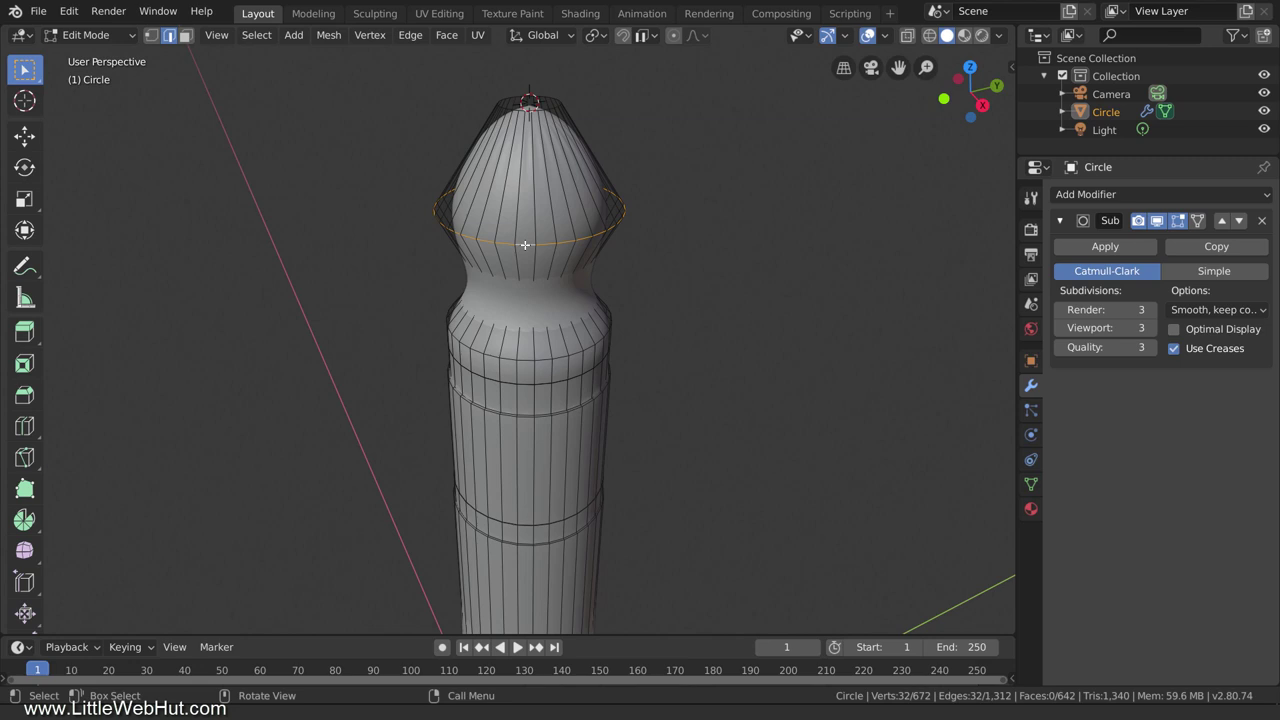
key(shift+s)
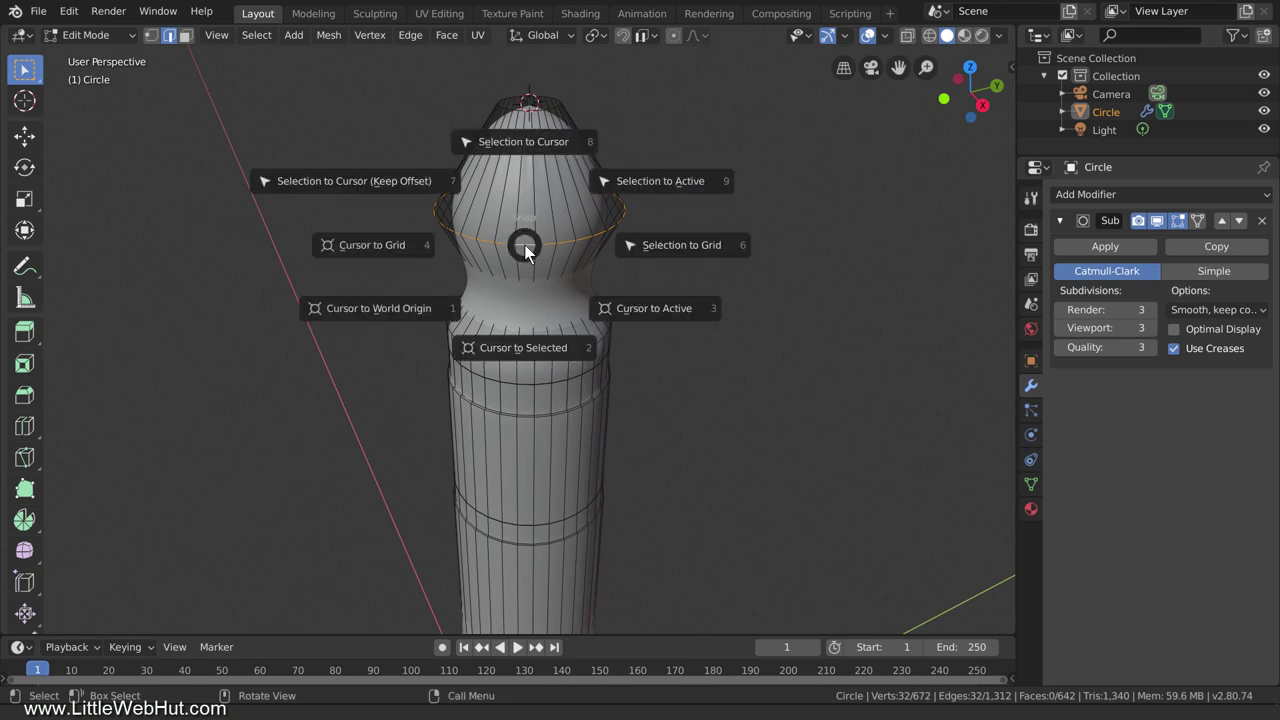
click(528, 348)
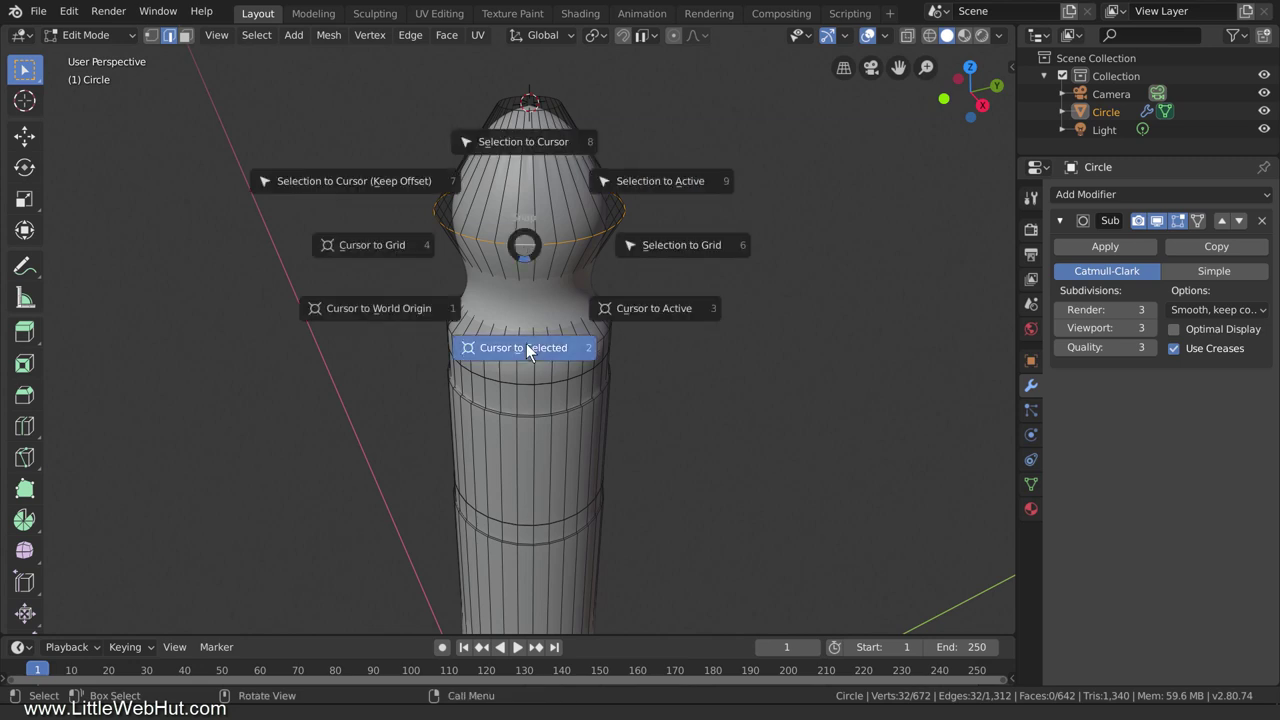
click(528, 348)
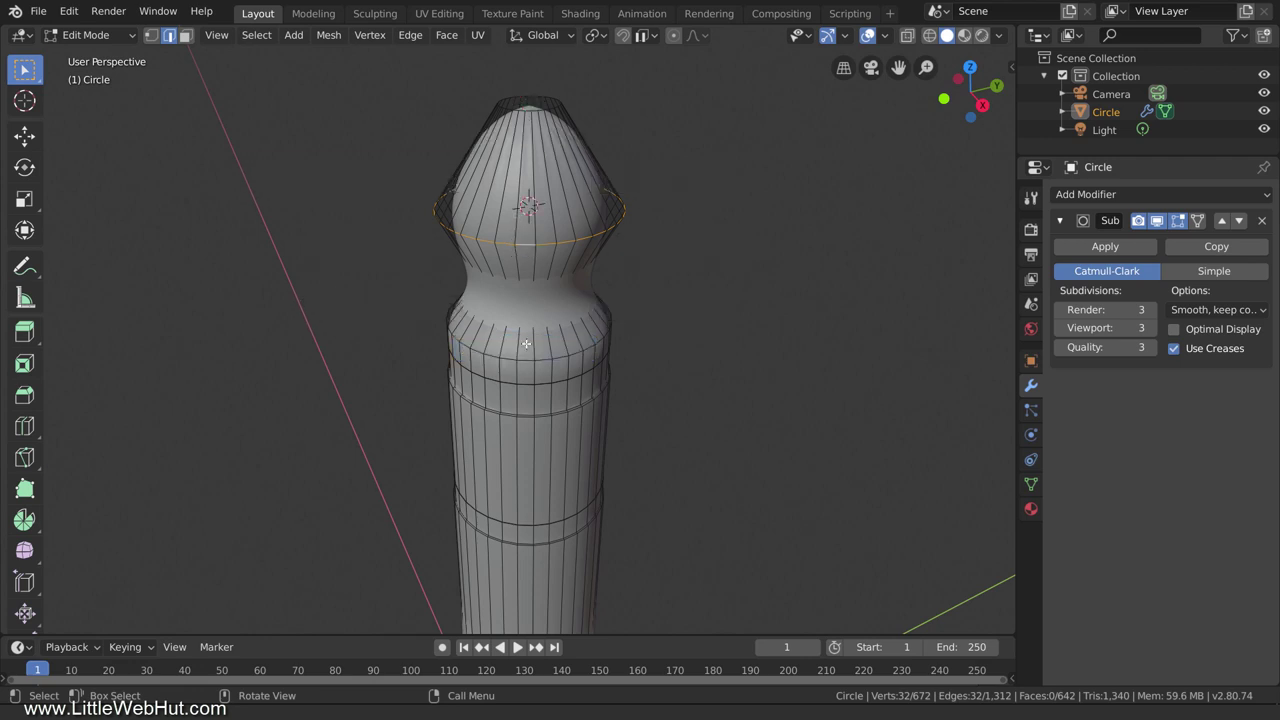
- Add a 32-vertex reference circle with a radius of 5.89/2 mm at the 3D cursor
key(shift+a)
click(526, 343)
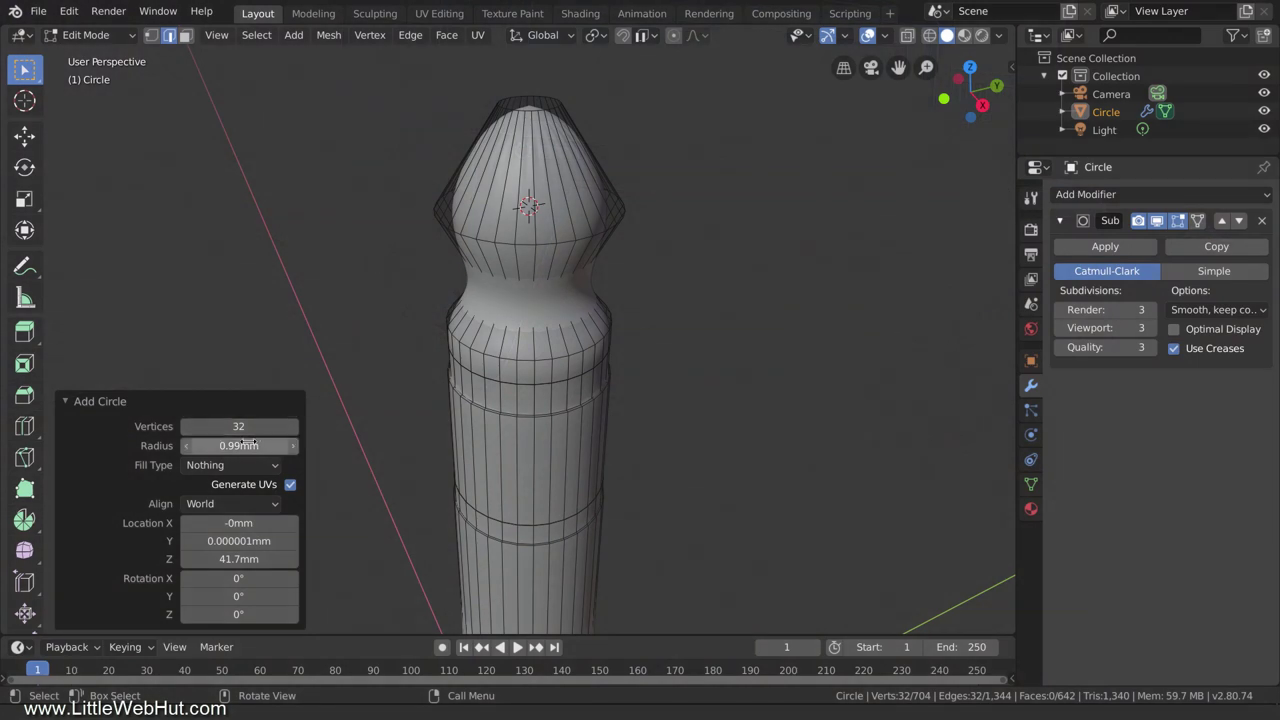
click(240, 446)
key(ctrl+a)
text(5.)
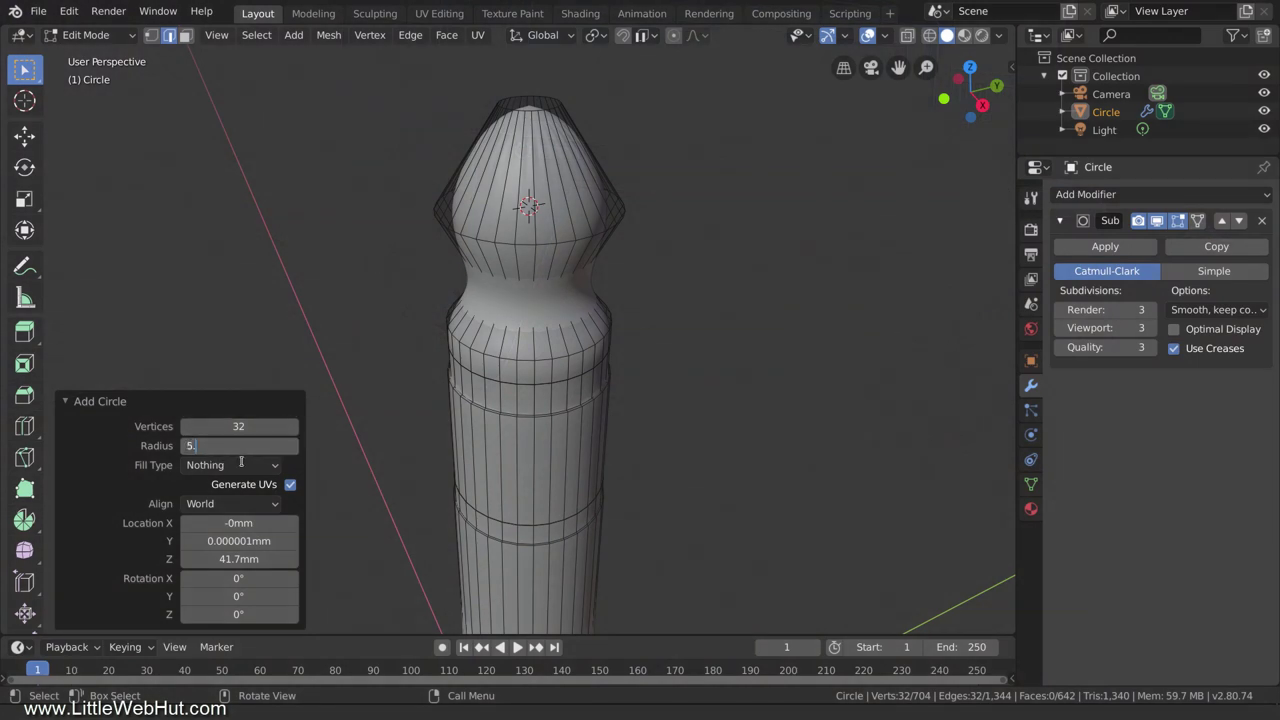
text(89/2)
key(Return)
- With X-ray on, select the edge loop at the neck below the tip and snap the 3D cursor to it
click(907, 36)
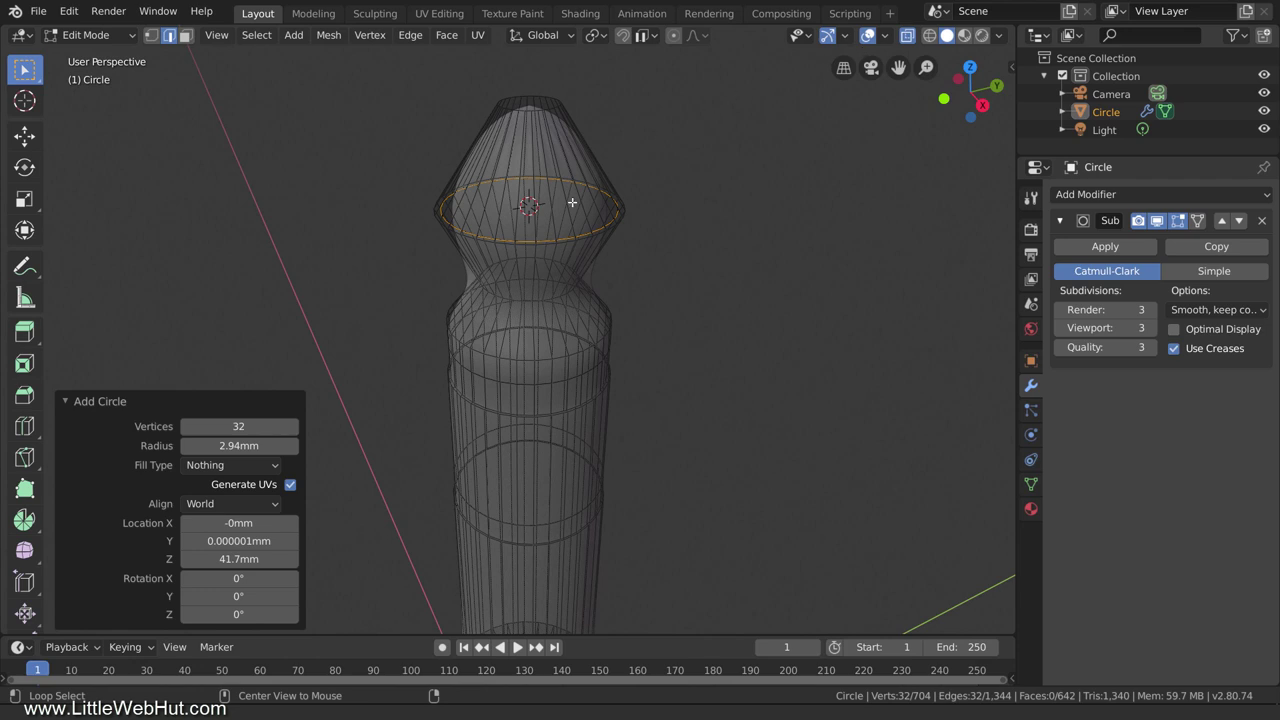
alt+click(530, 258)
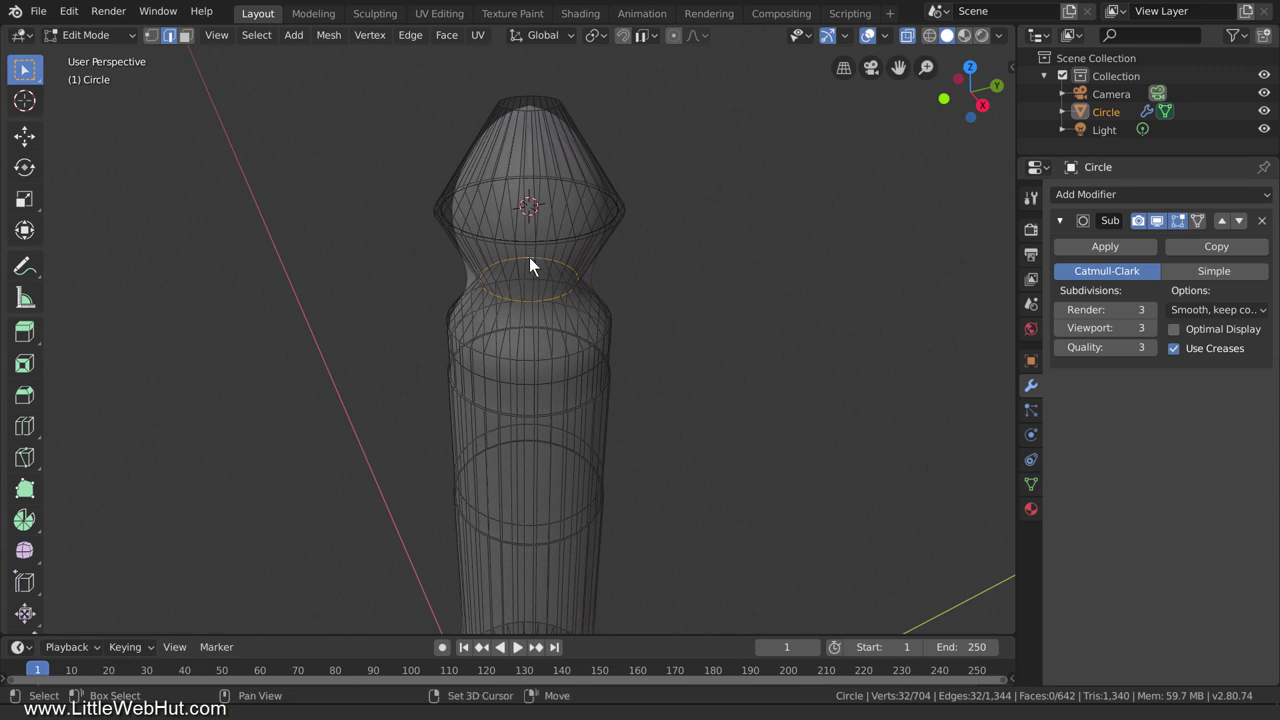
key(shift+s)
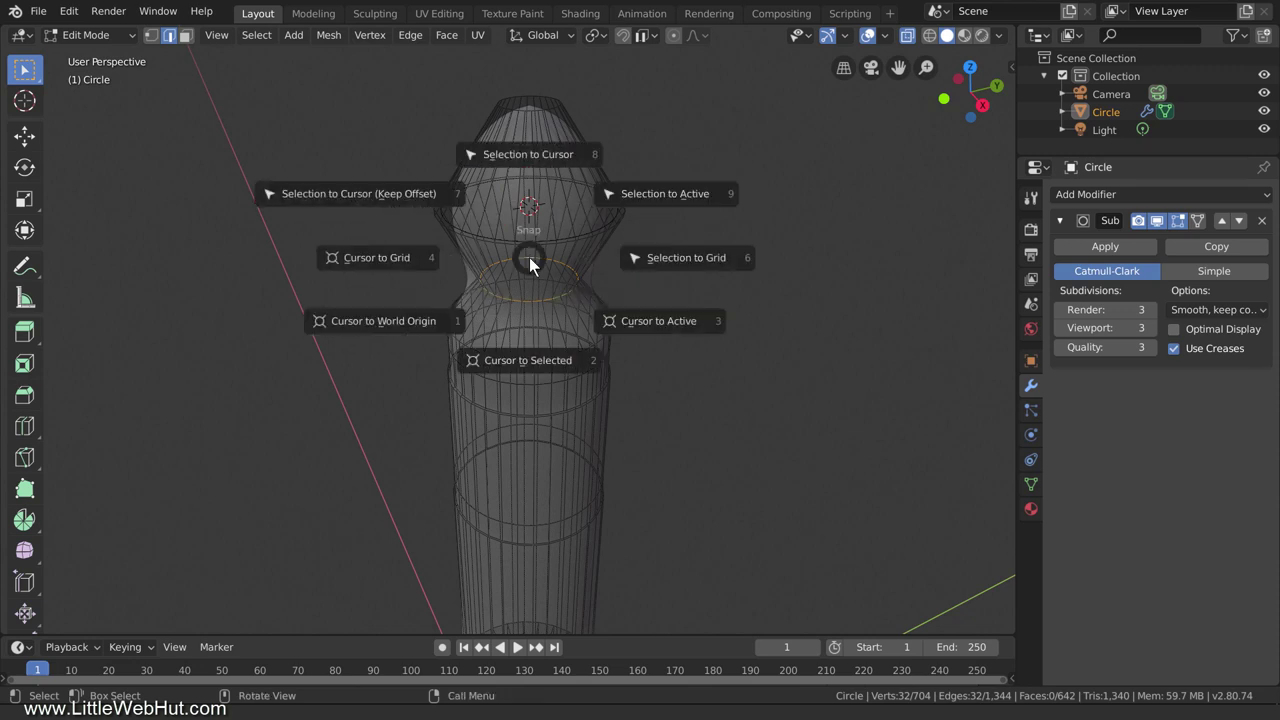
click(530, 360)
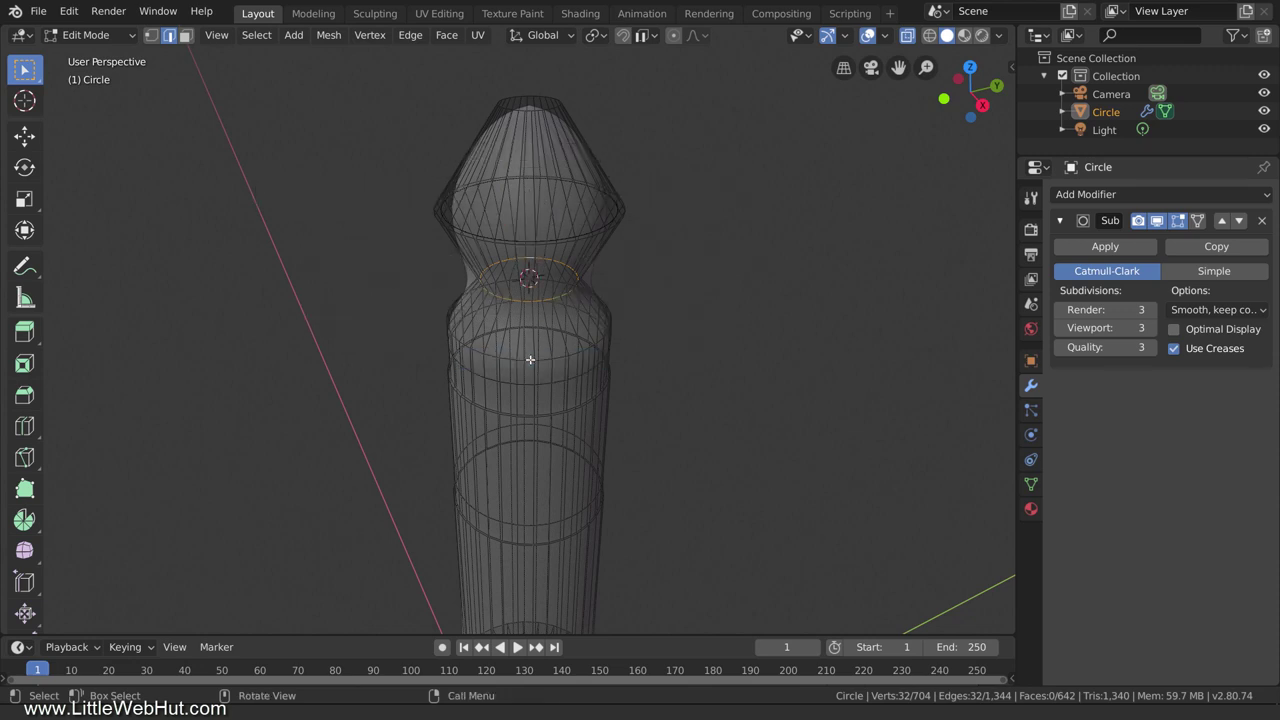
- Add a 32-vertex reference circle with a radius of 3.8/2 mm at the neck and turn X-ray off
key(shift+a)
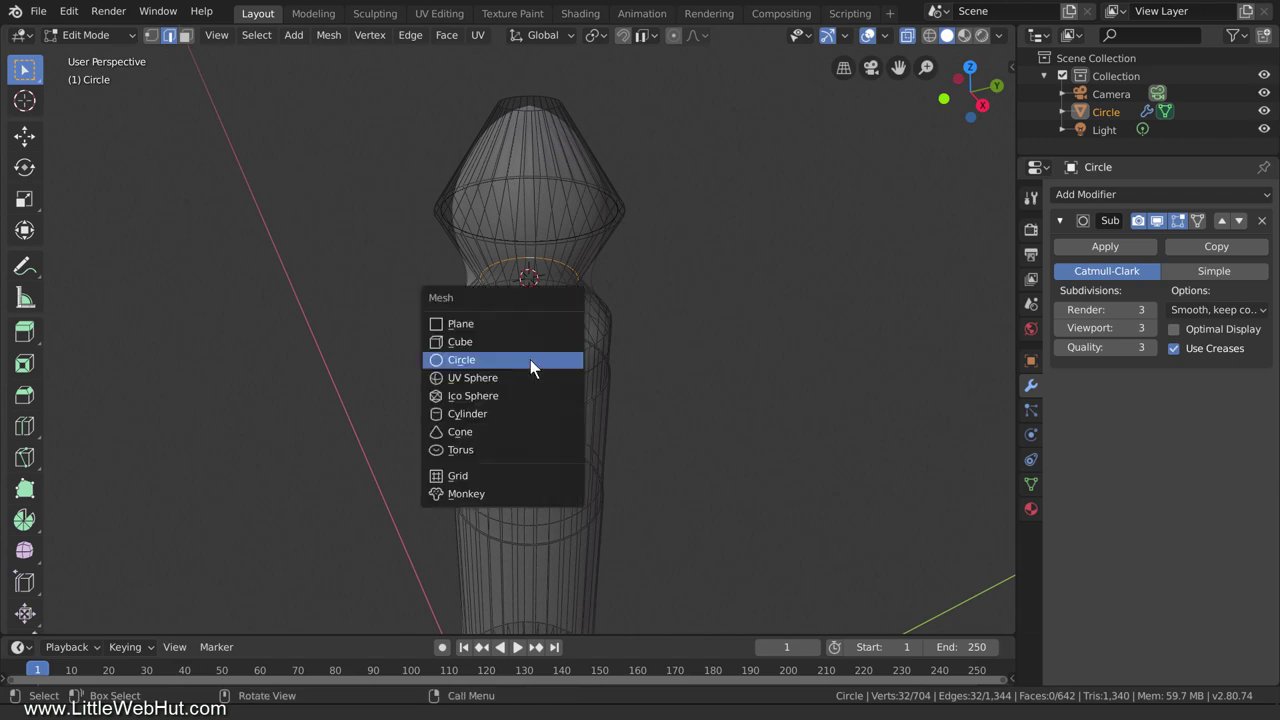
click(530, 360)
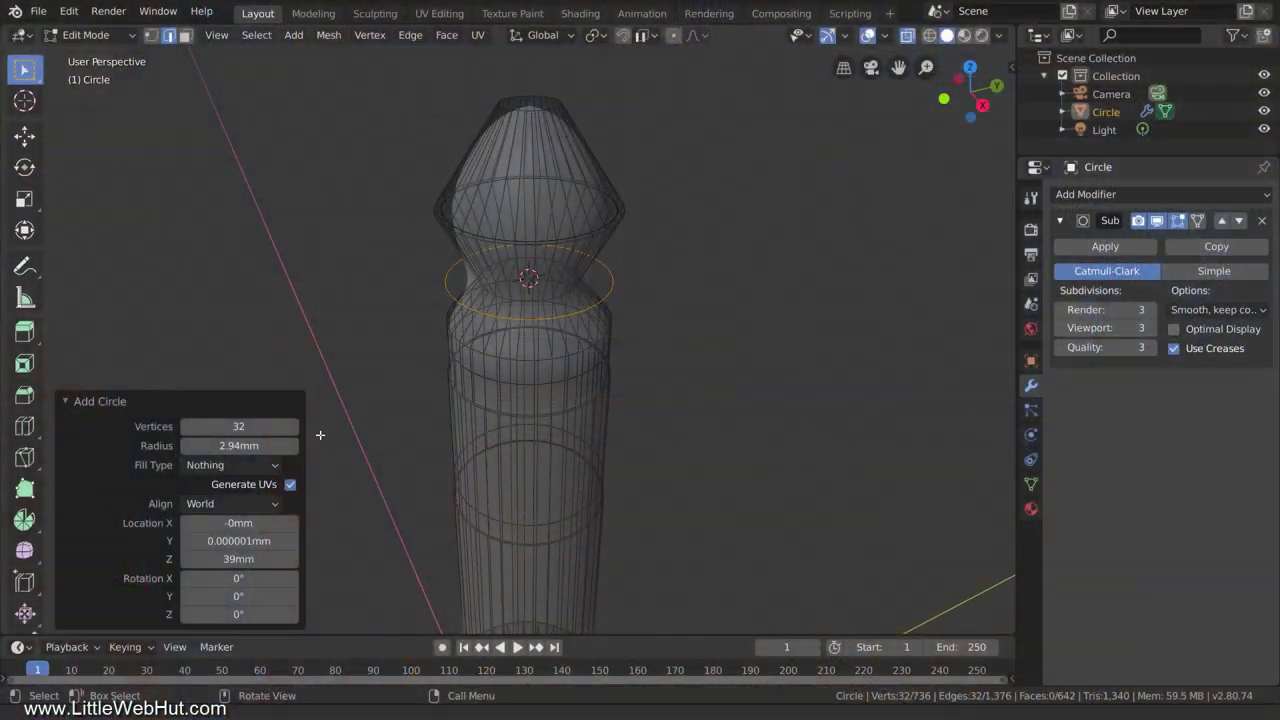
click(253, 445)
text(3.8/2)
key(Return)
click(907, 36)
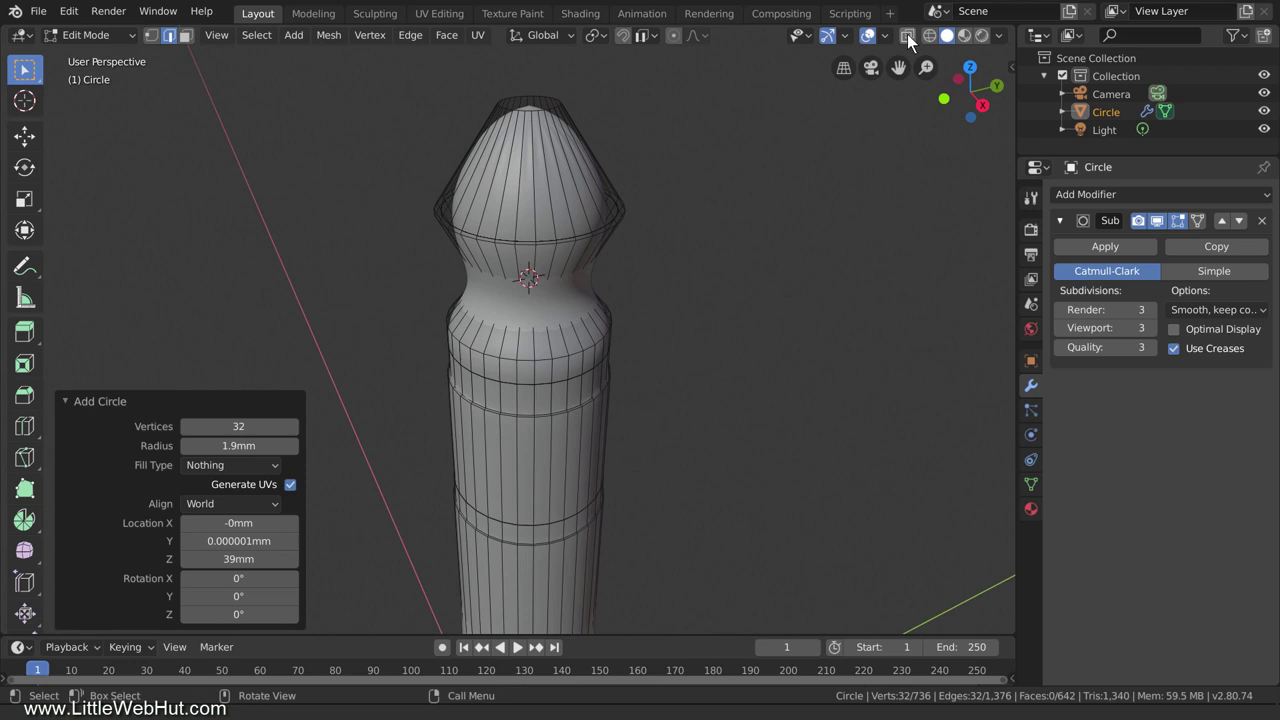
- Add one loop cut to the tip's upper cone and slide it down near the widest edge, at a factor of about 0.814
key(ctrl+r)
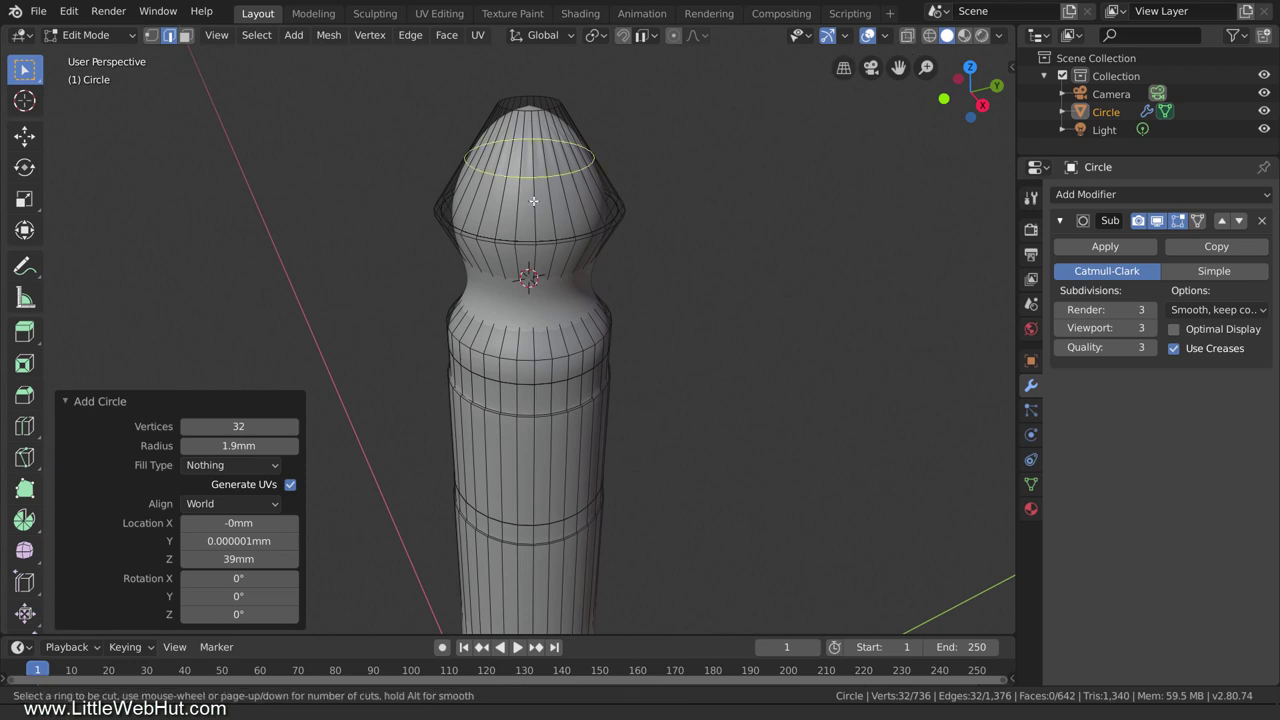
click(534, 201)
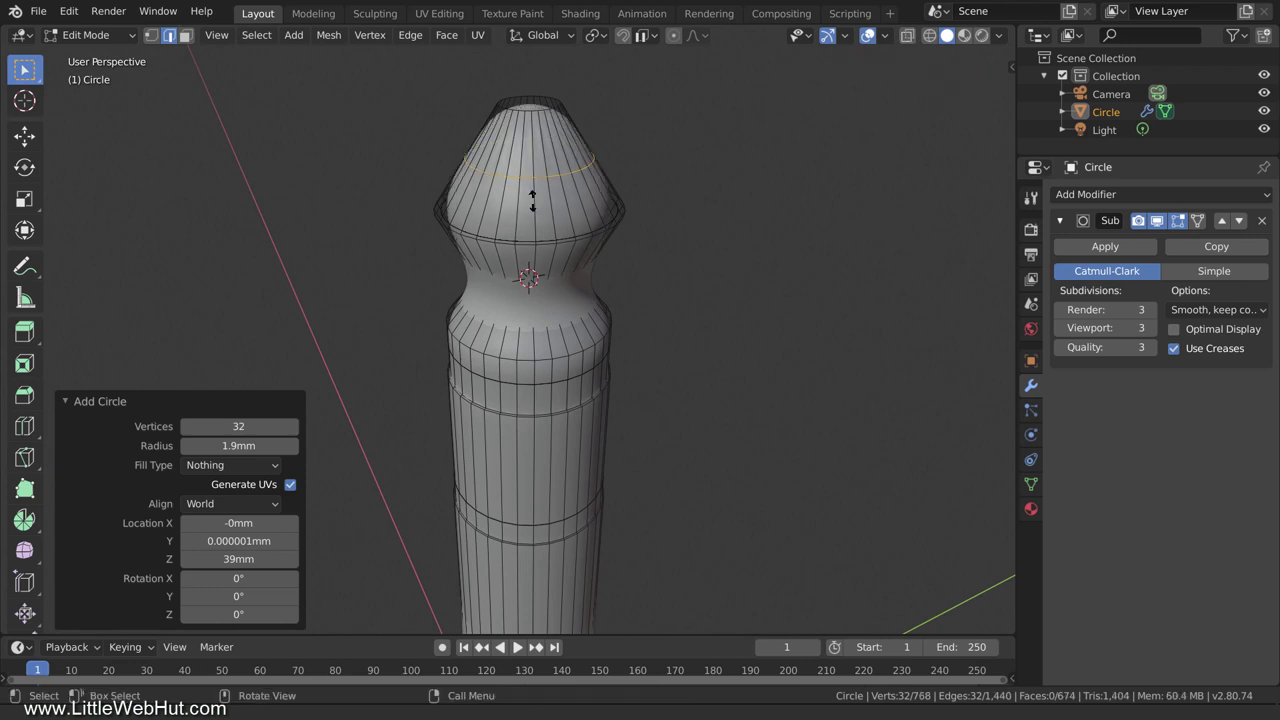
click(520, 256)
- Select the narrow face band around the tip's widest part and scale it to about 0.984 to match the reference circle
click(185, 36)
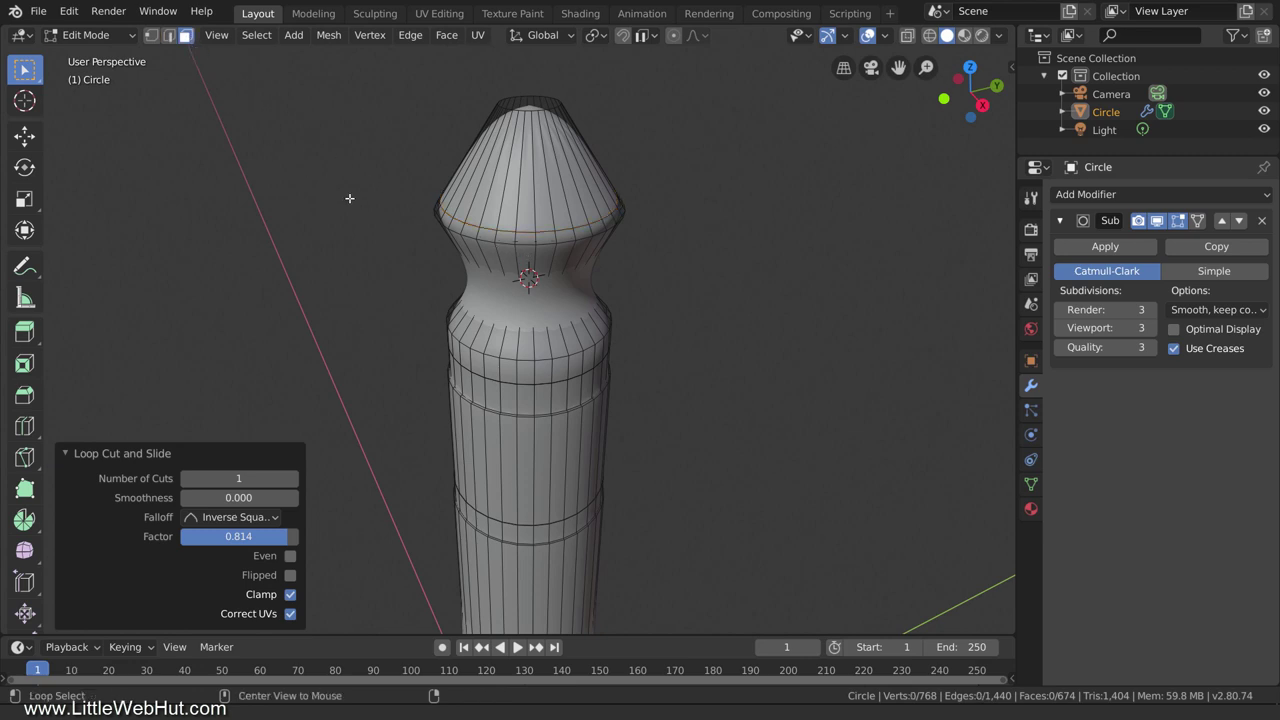
alt+click(535, 235)
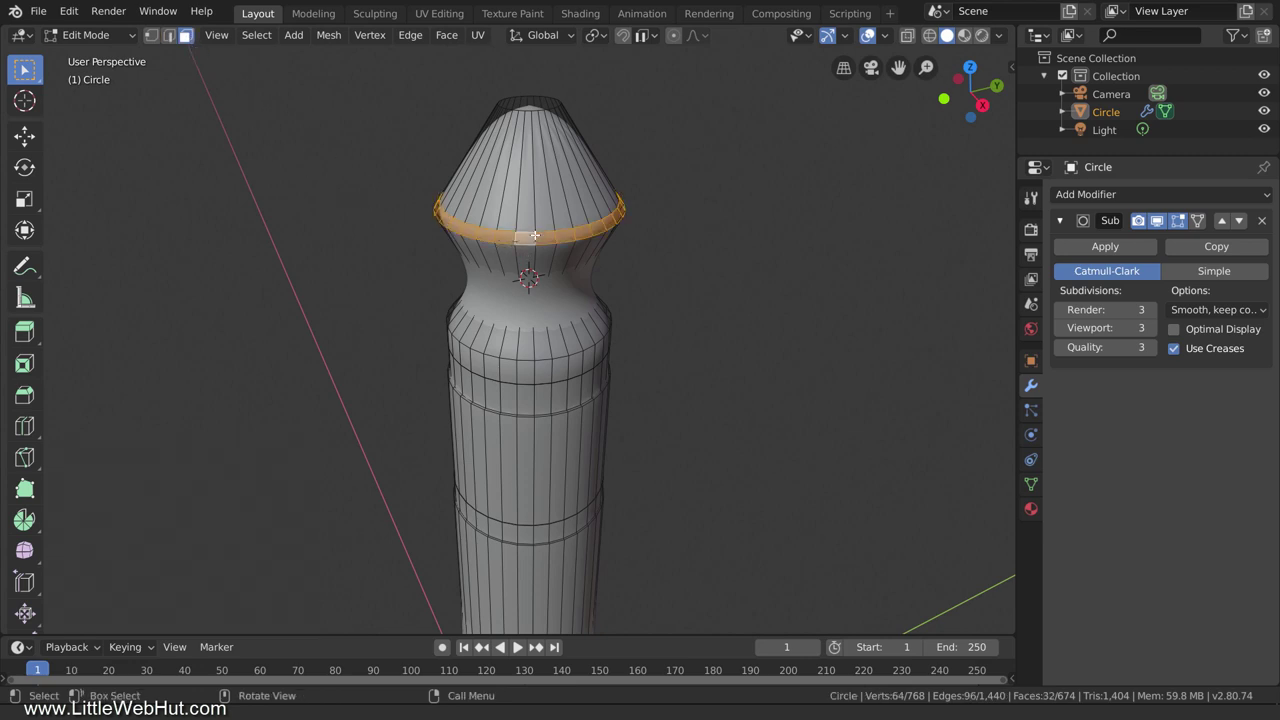
scroll(535, 235, up, 6)
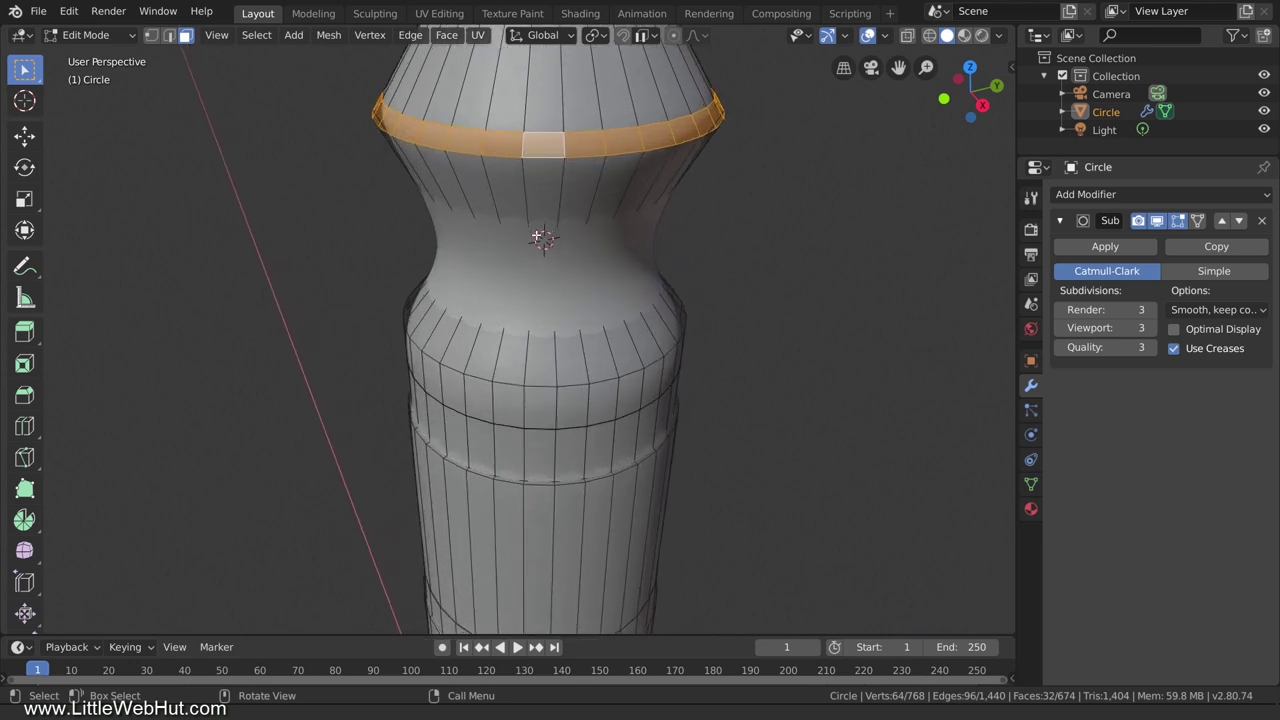
scroll(540, 225, up, 2)
shift+middle_drag(554, 194, 769, 233)
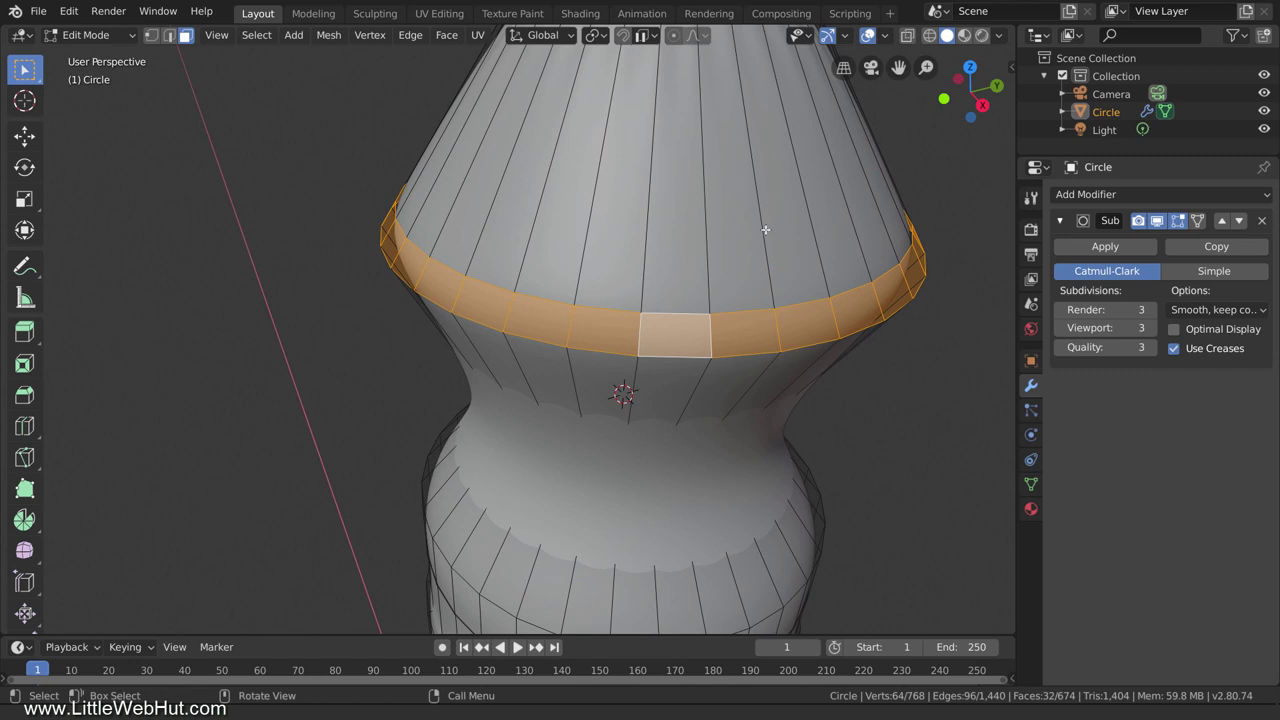
key(s)
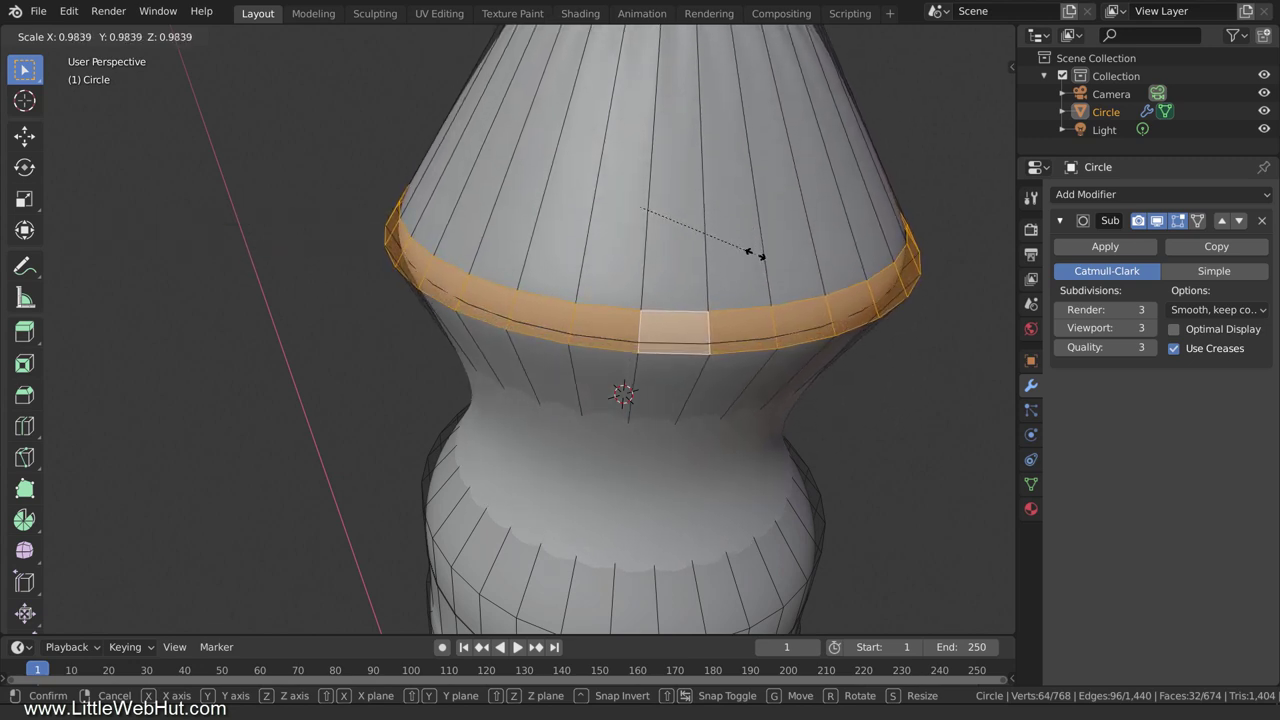
click(755, 254)
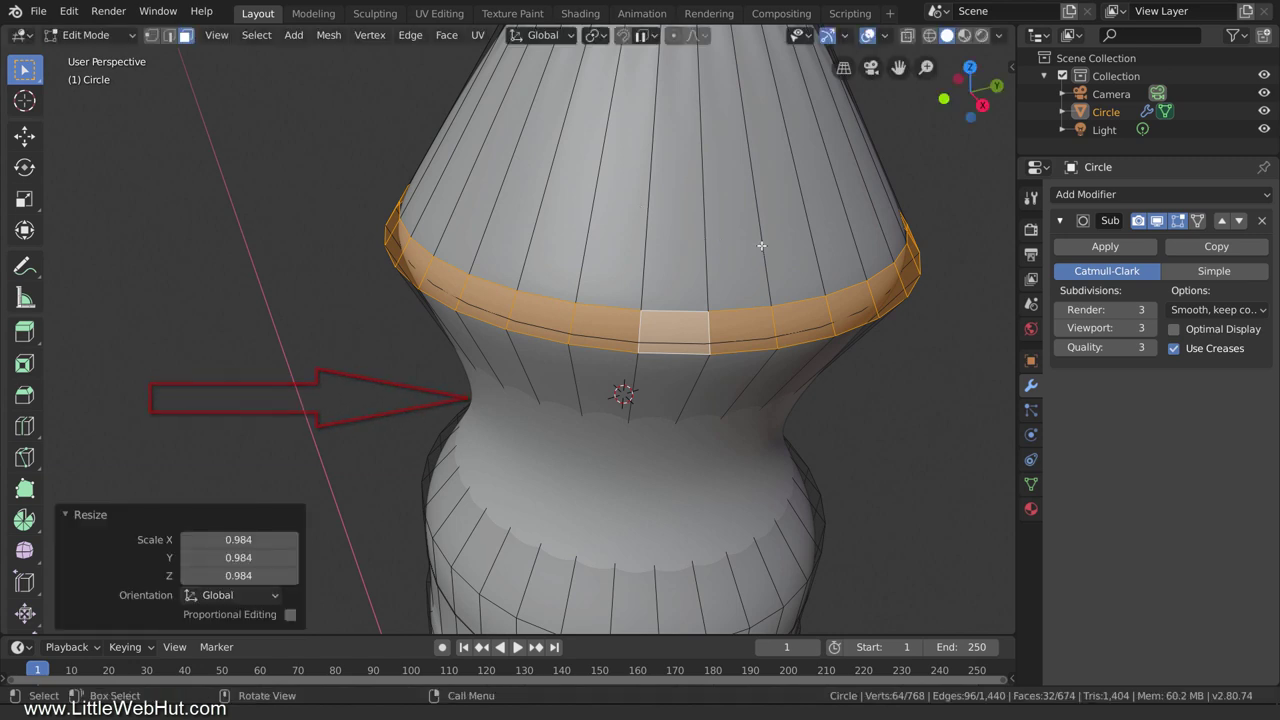
- Select the plug's edge loop at the neck using X-ray and scale it to about 0.673, with X-ray off again
click(908, 35)
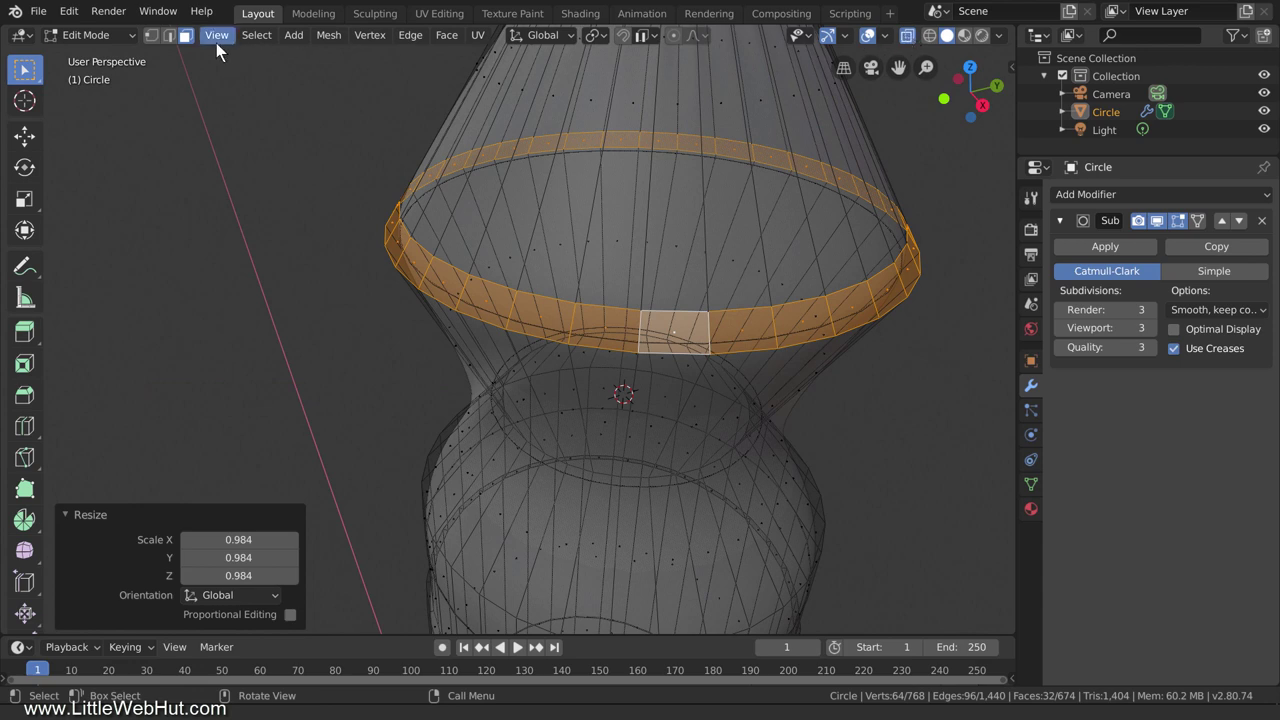
click(169, 35)
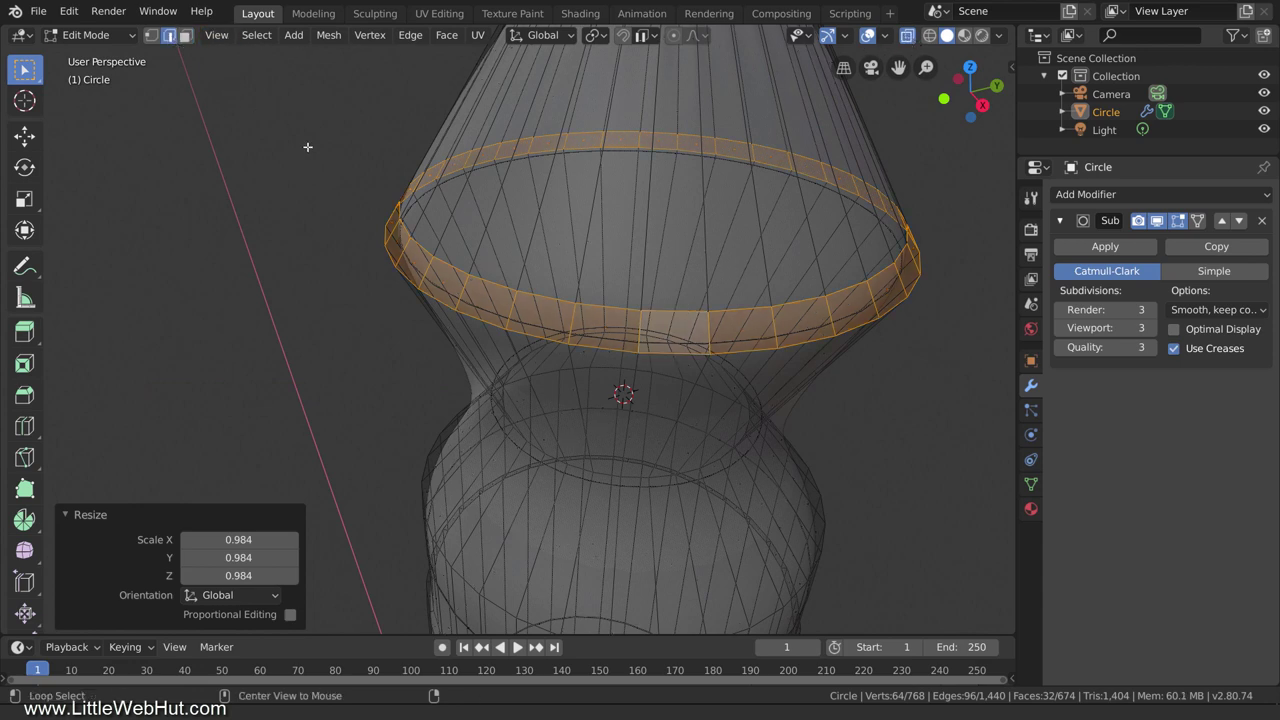
alt+click(601, 473)
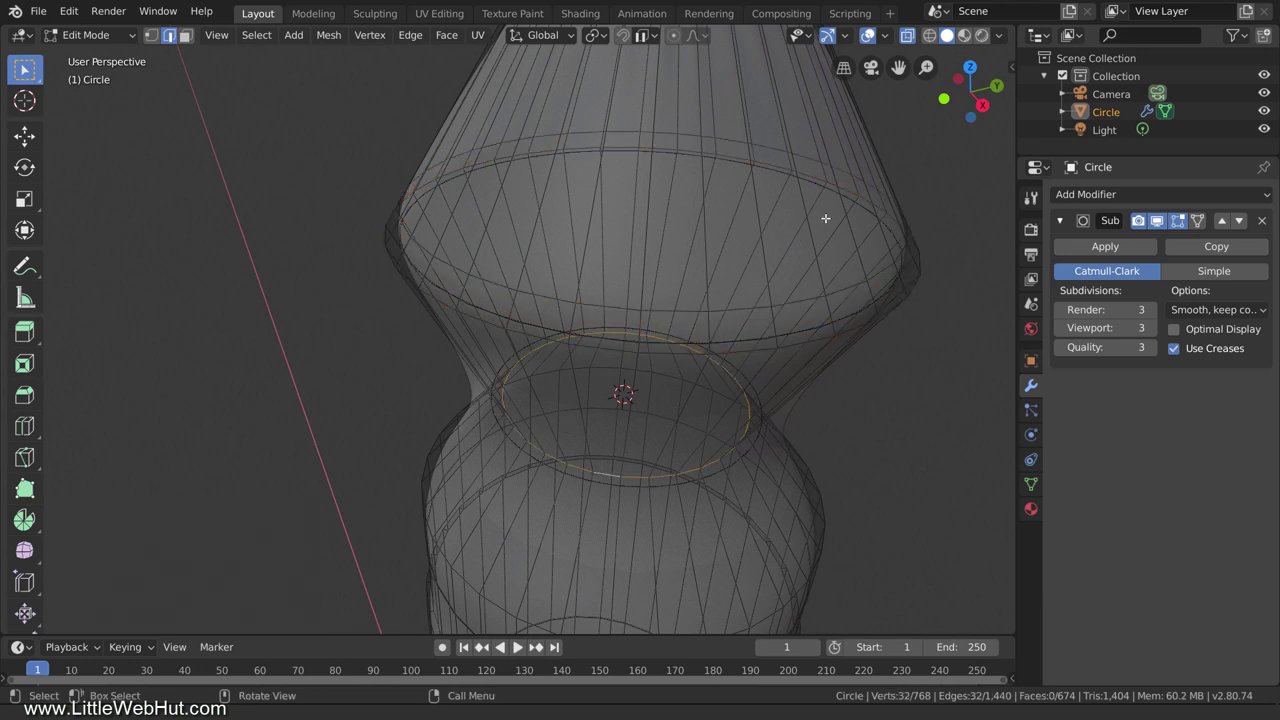
click(908, 36)
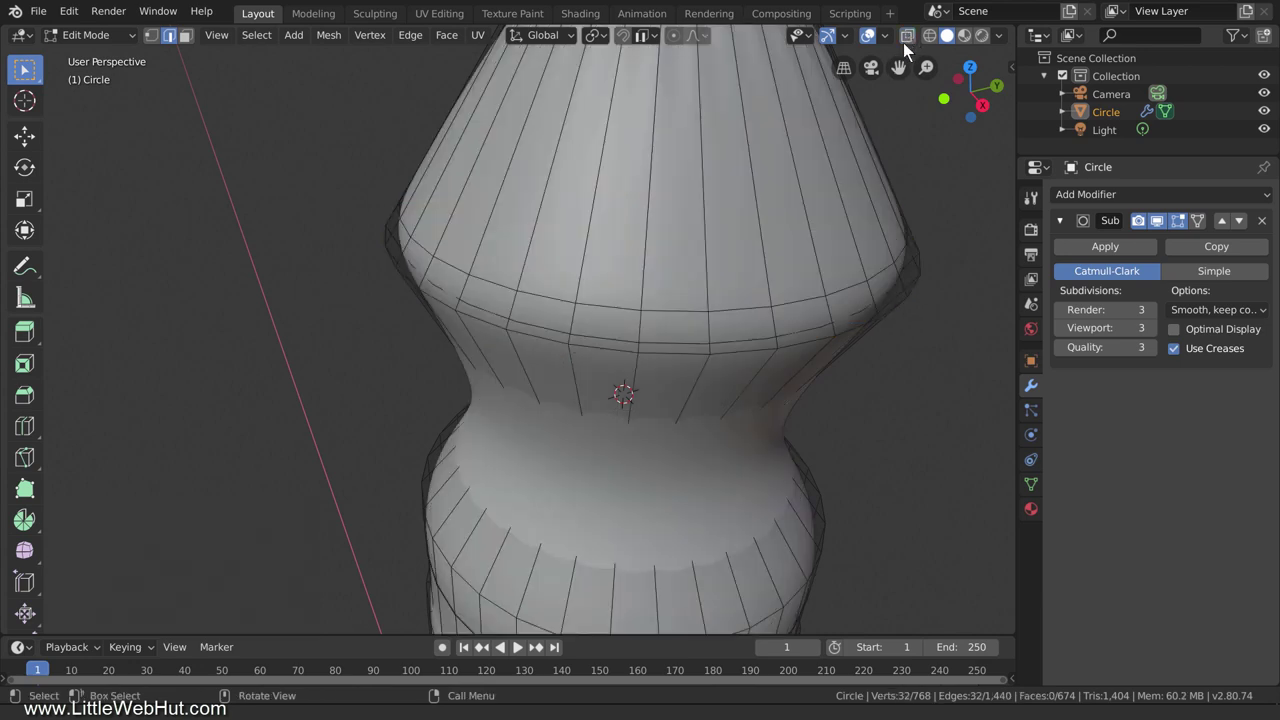
scroll(713, 261, down, 5)
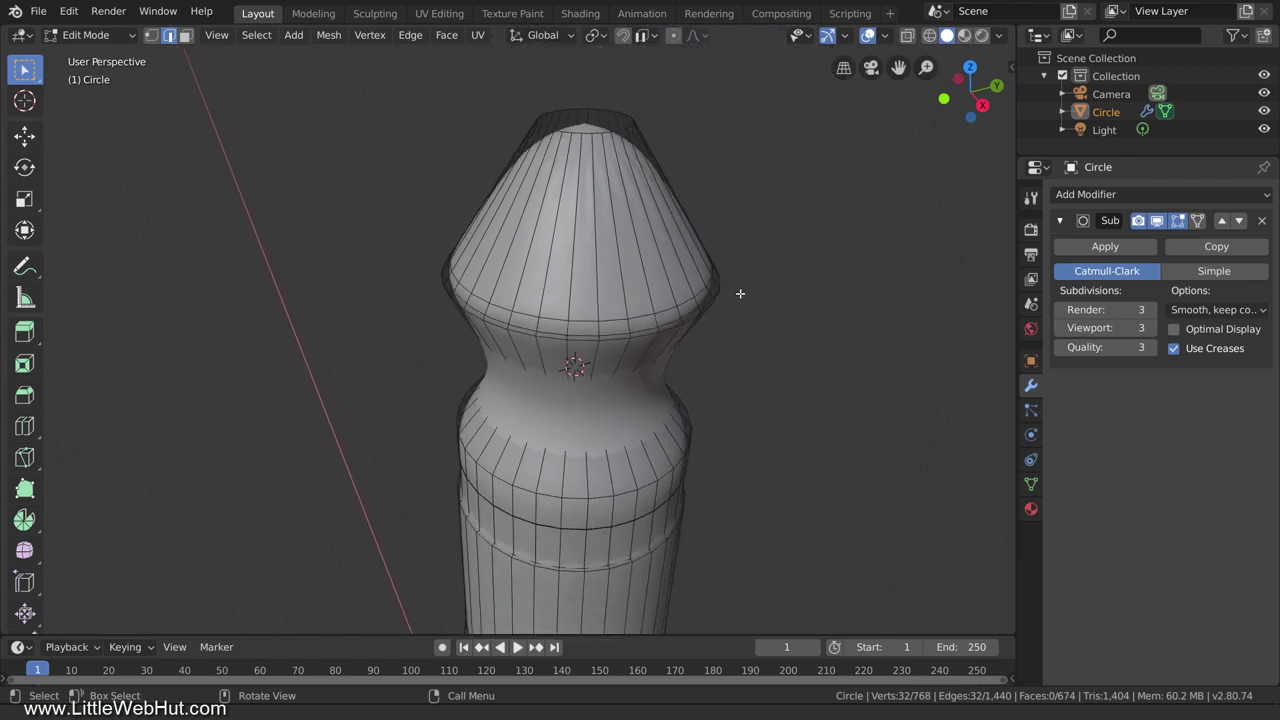
key(s)
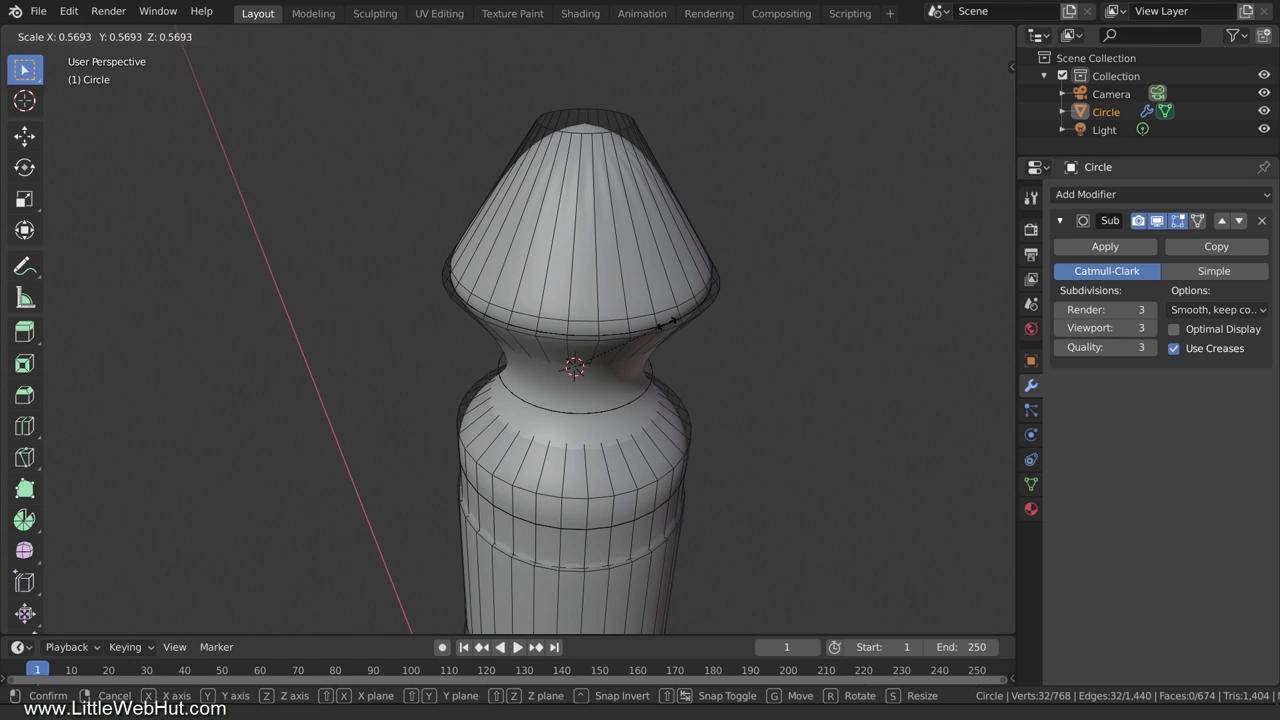
click(683, 316)
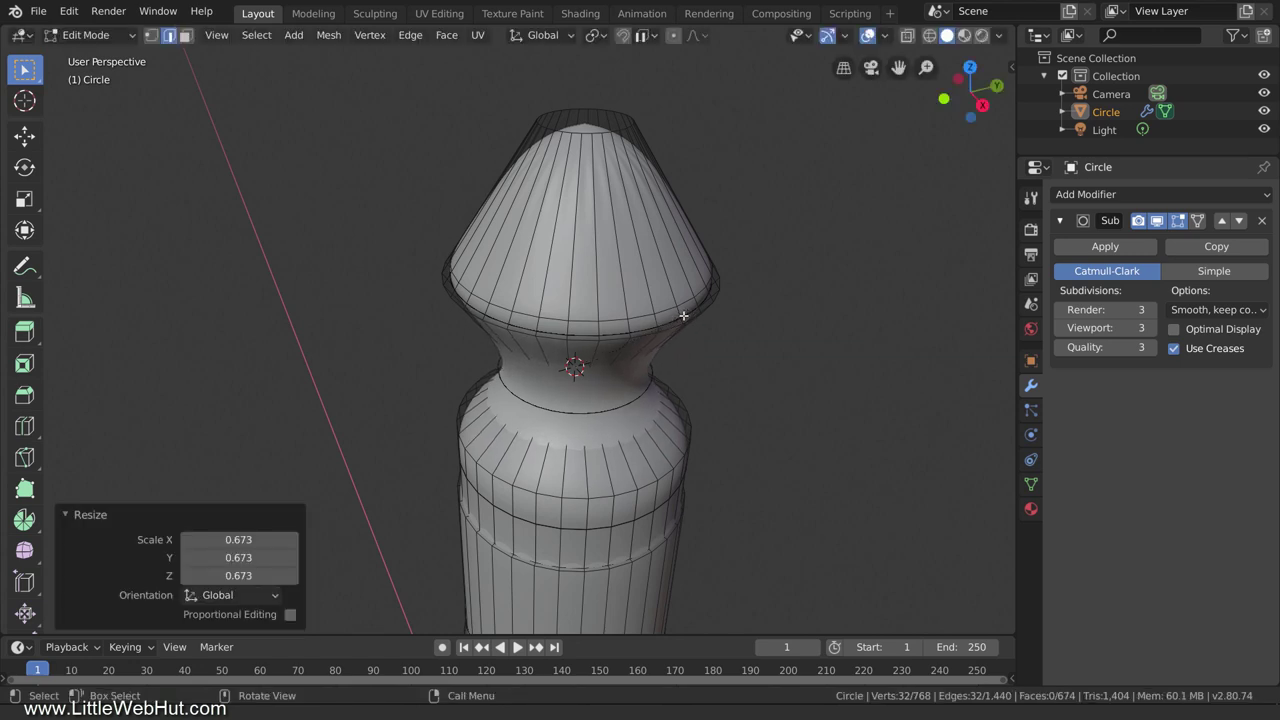
- In front view, move the neck edge loop about 0.283 mm down along Z to align the narrowest point with the reference circle
key(KP_1)
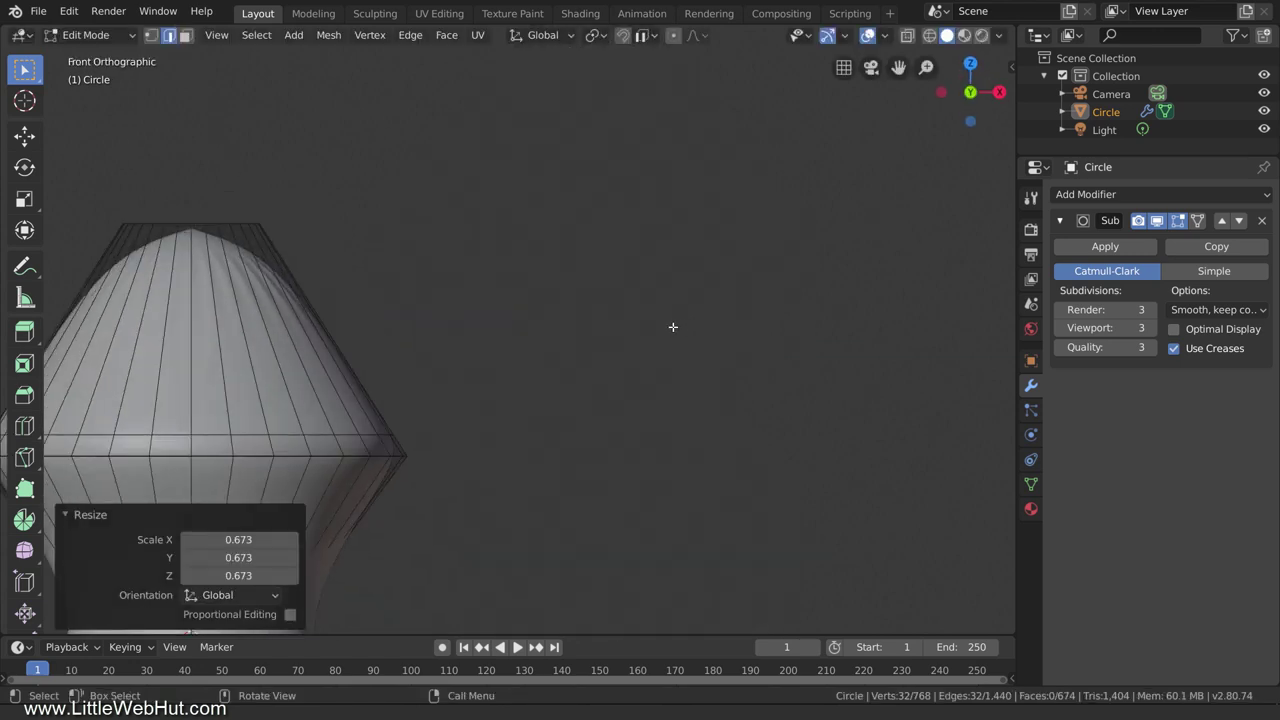
shift+middle_drag(500, 528, 829, 194)
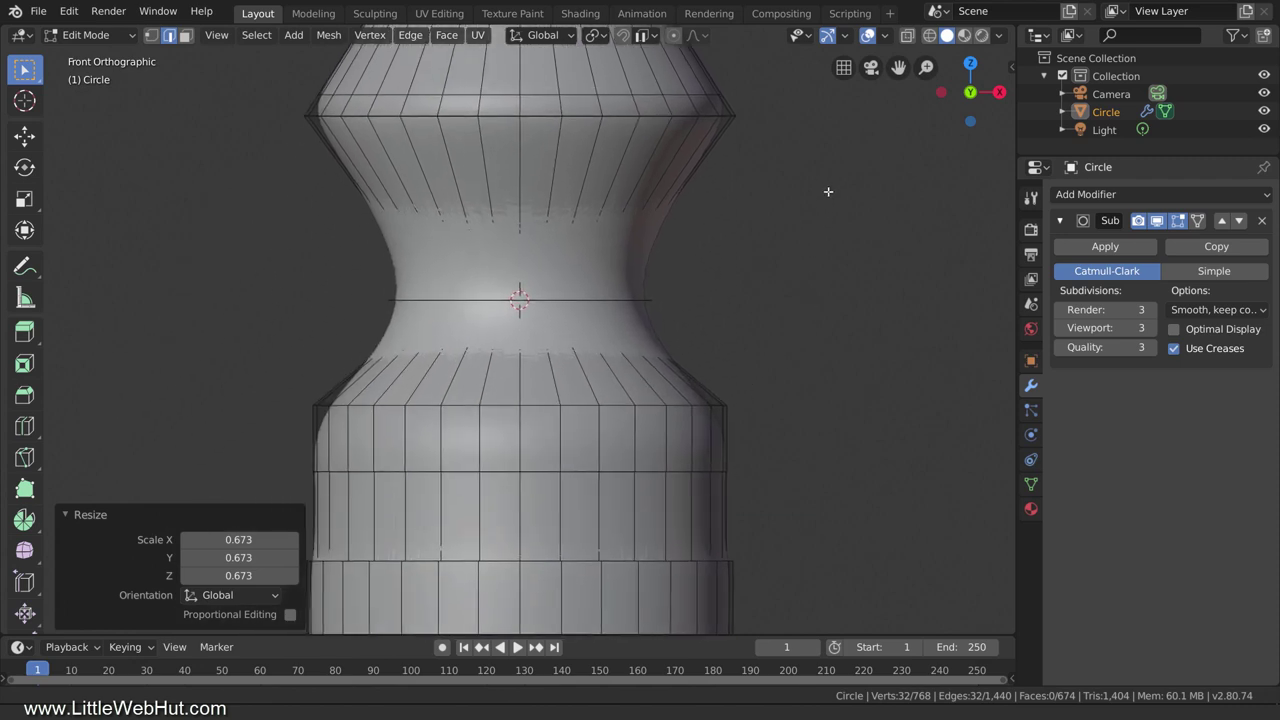
scroll(556, 223, up, 1)
scroll(556, 223, up, 4)
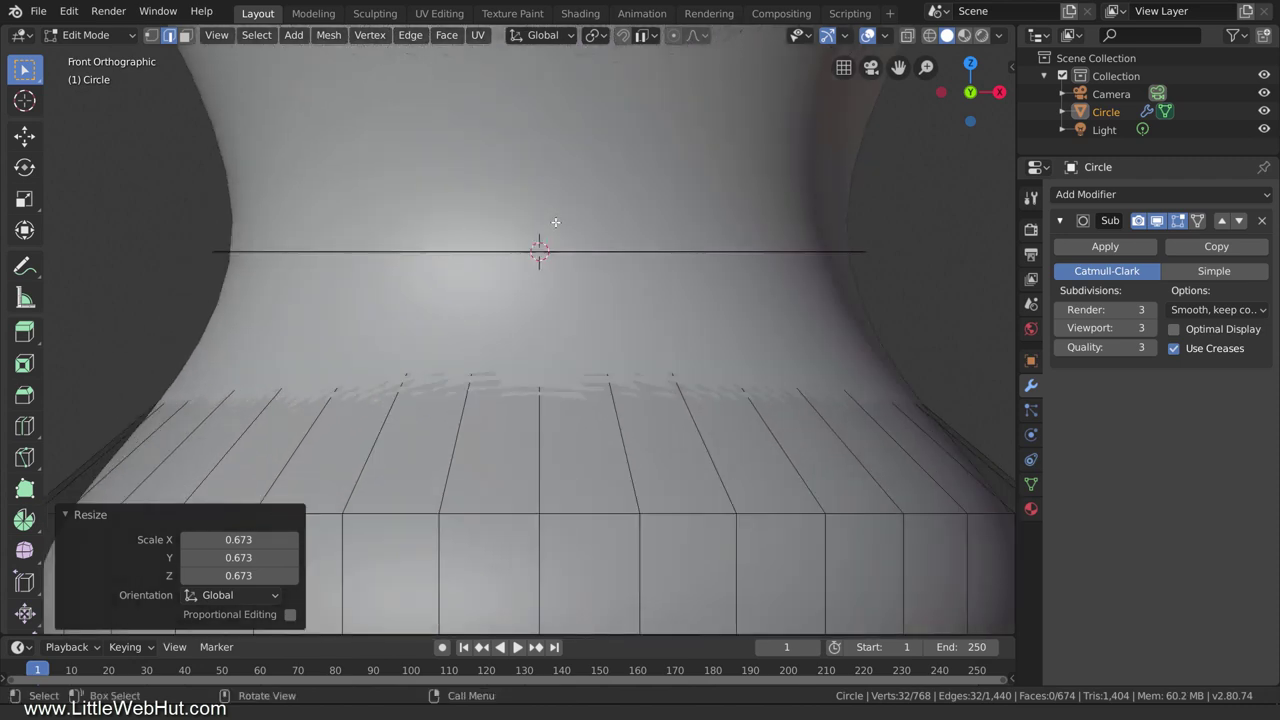
key(g)
key(z)
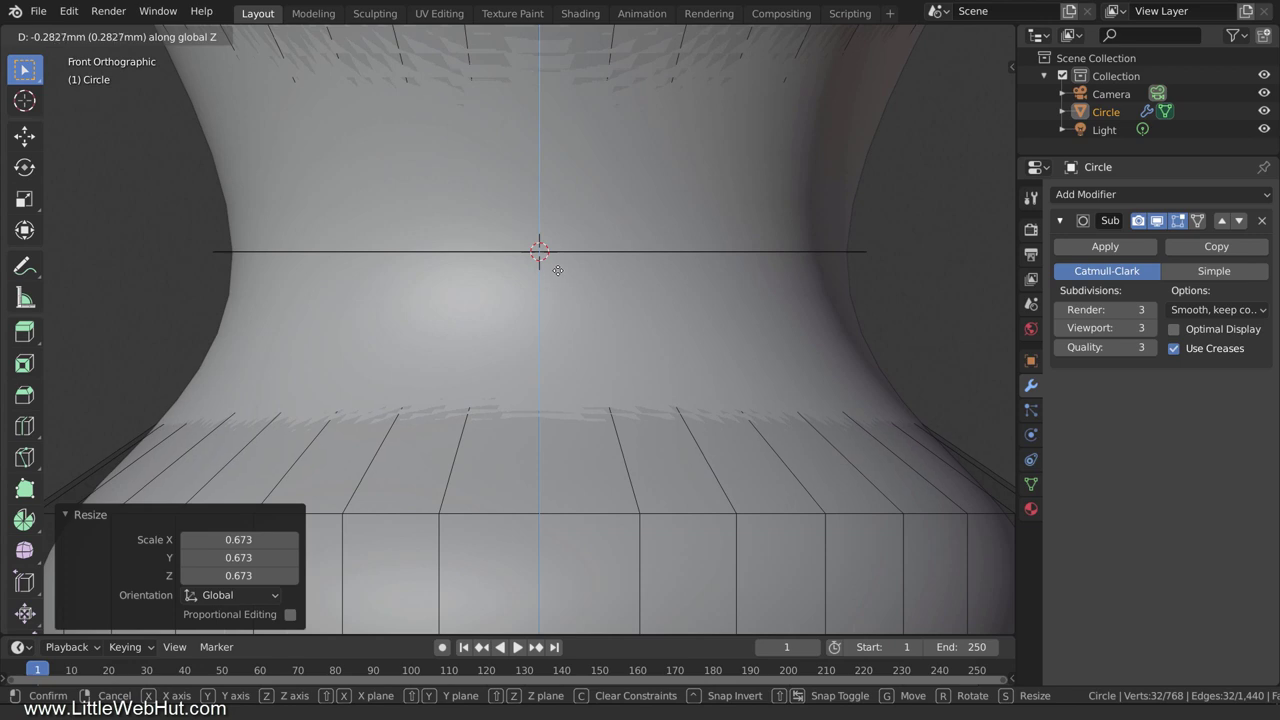
click(557, 270)
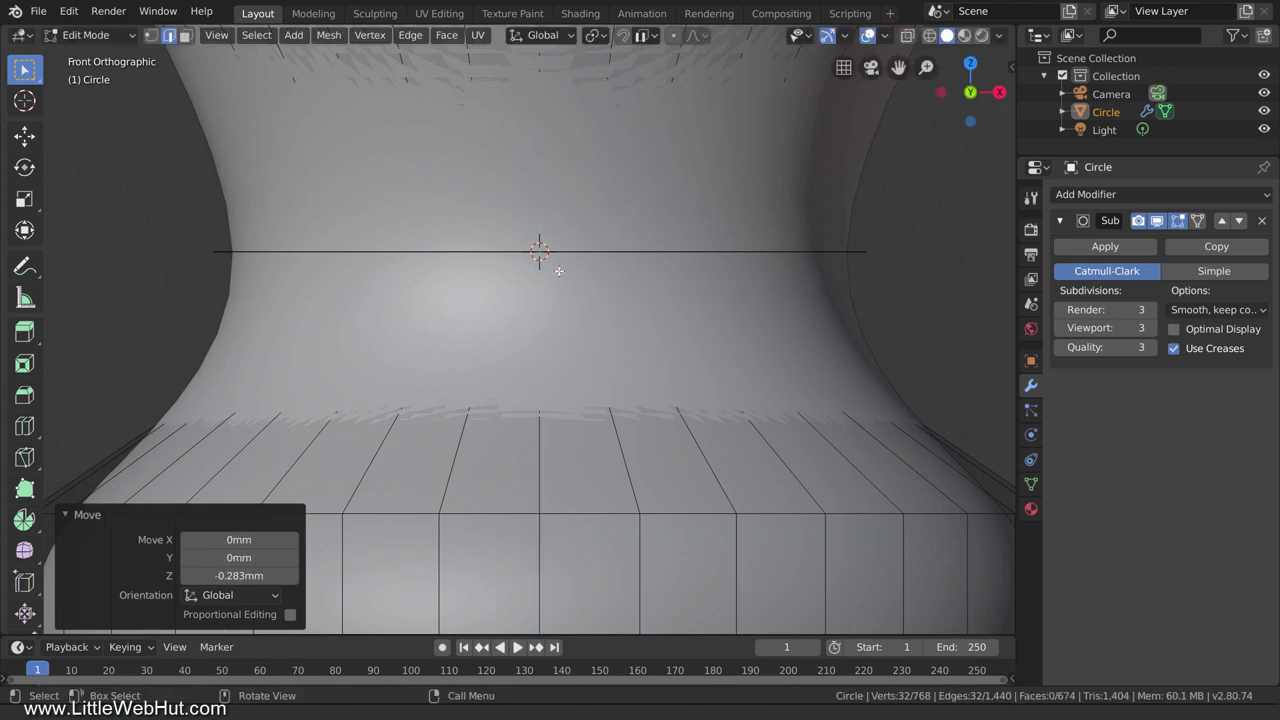
- Scale the neck edge loop up to about 1.151 so the smoothed neck meets its reference circle
middle_drag(558, 270, 582, 303)
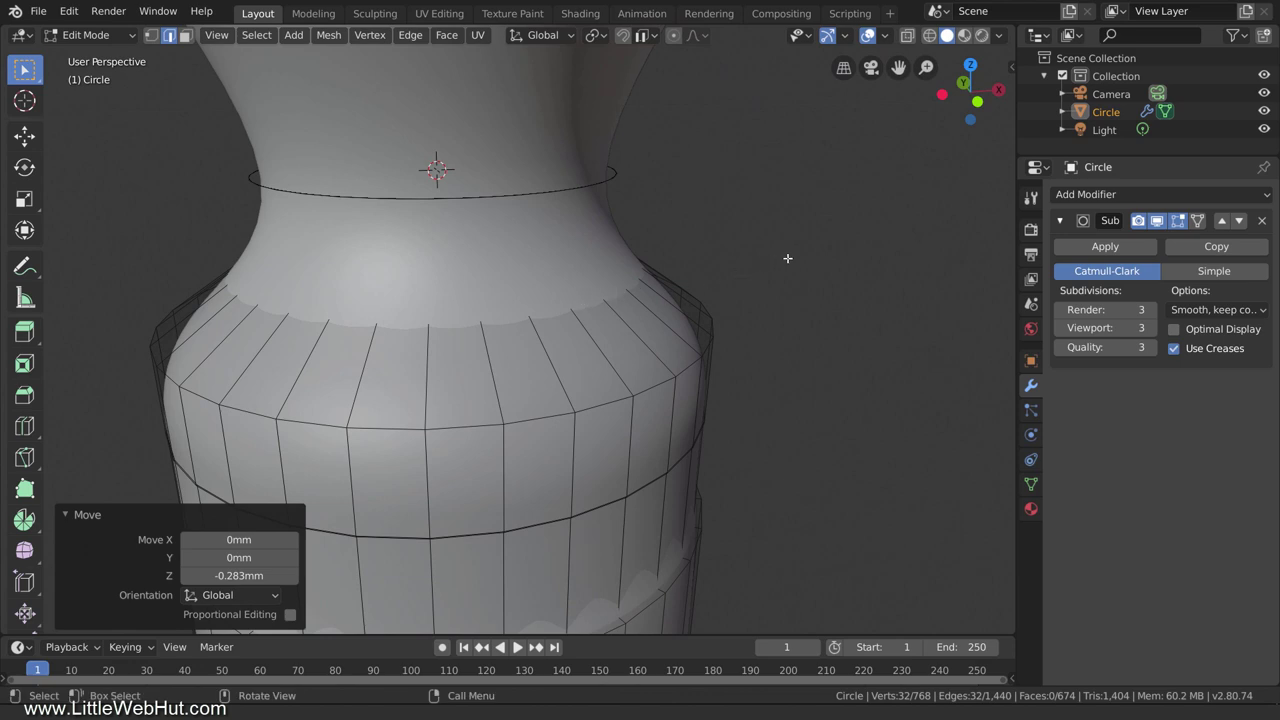
key(s)
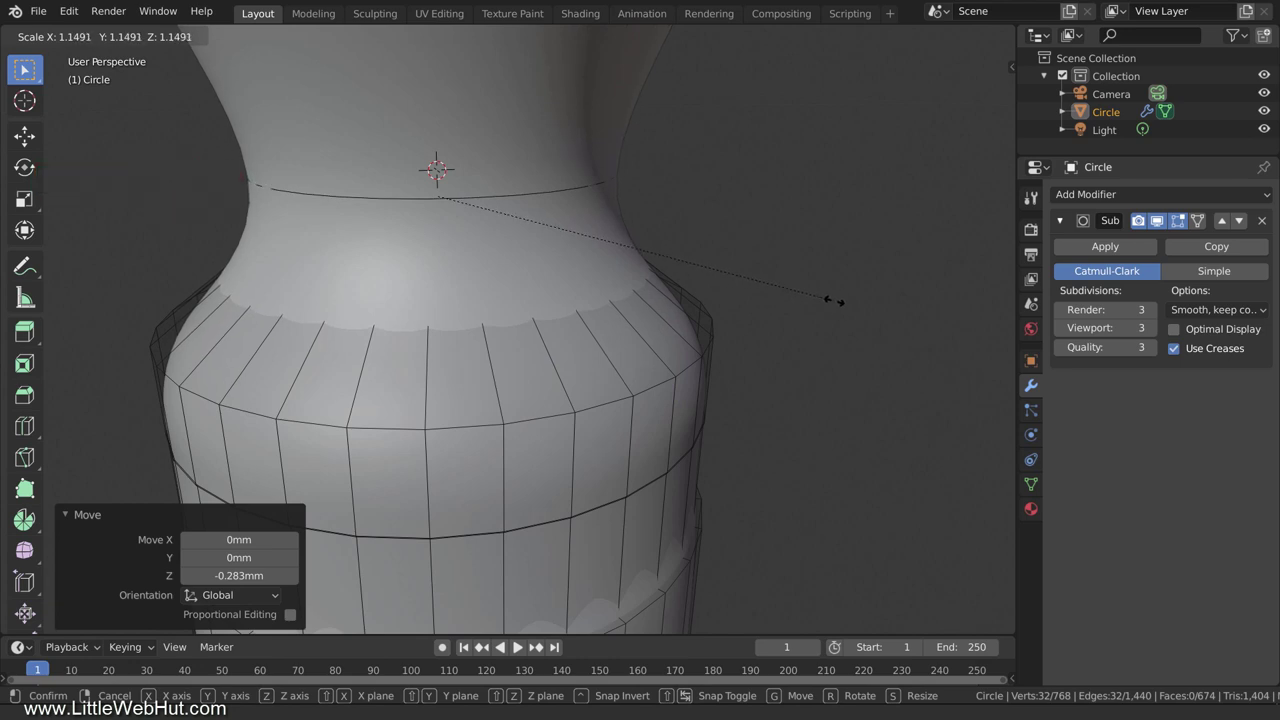
click(835, 301)
- Select all loose geometry and delete the vertices of both reference circles
scroll(833, 299, down, 5)
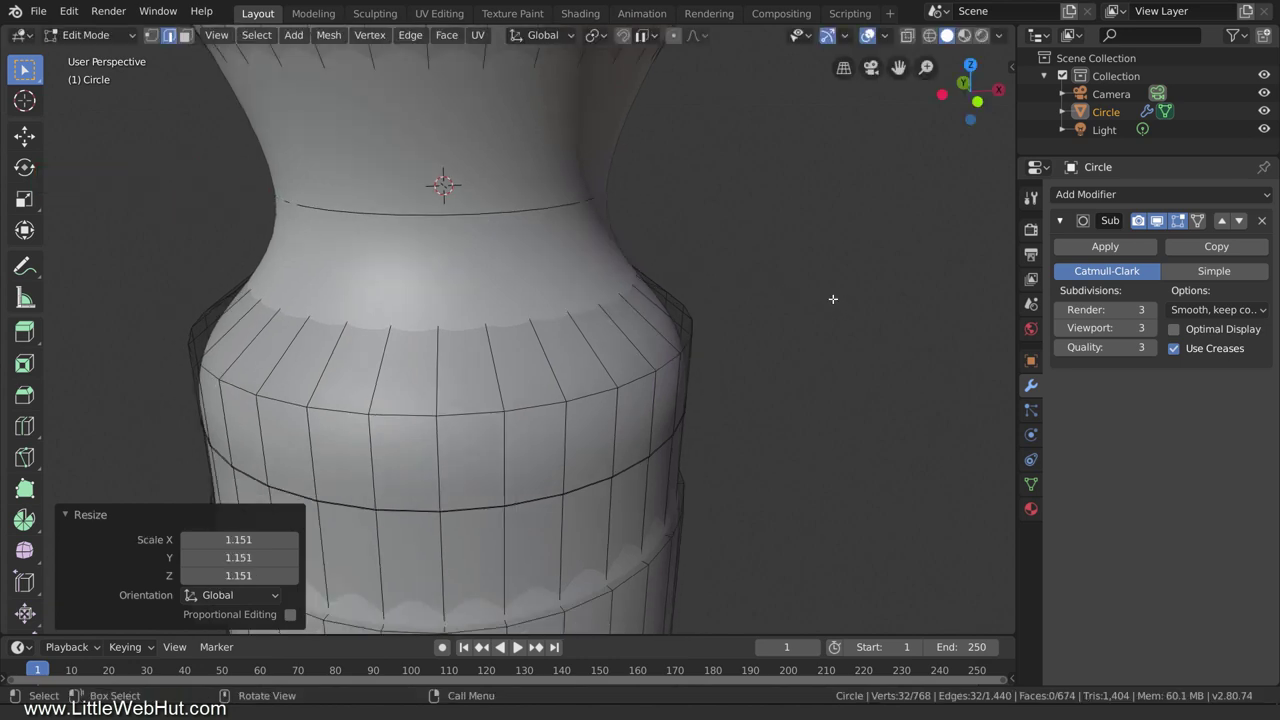
shift+middle_drag(830, 293, 820, 521)
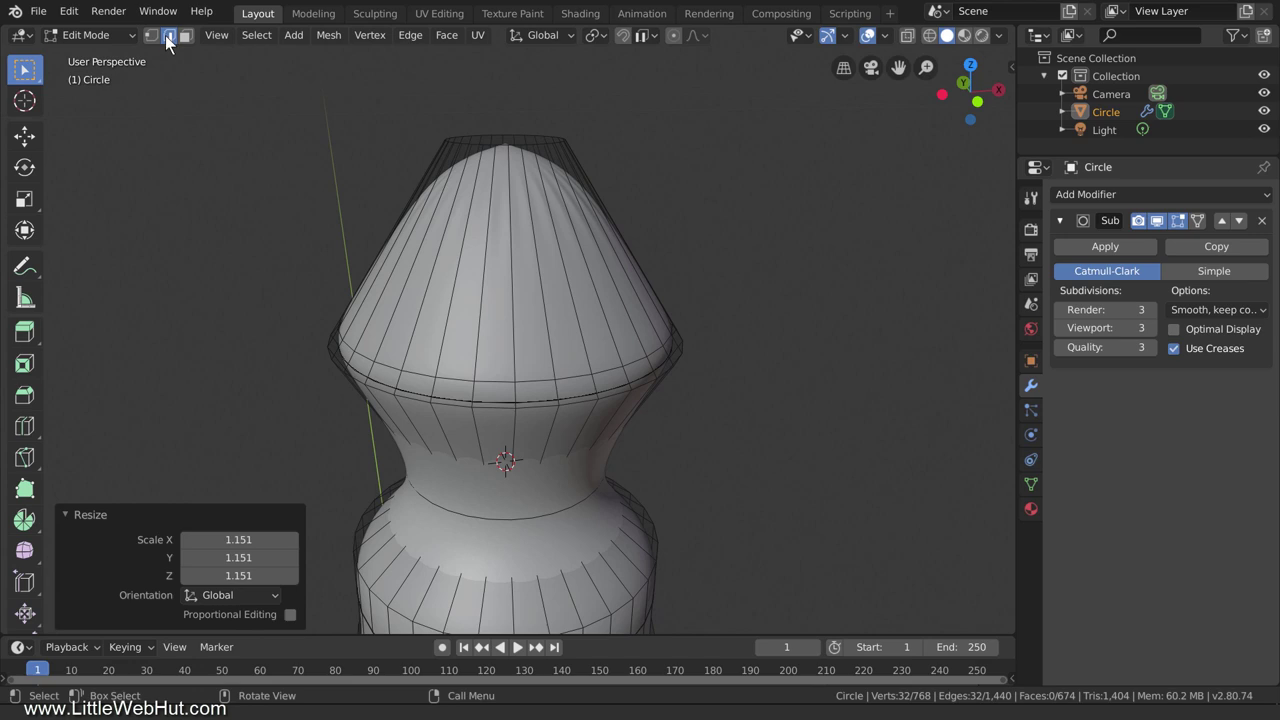
click(261, 35)
mouse_move(359, 257)
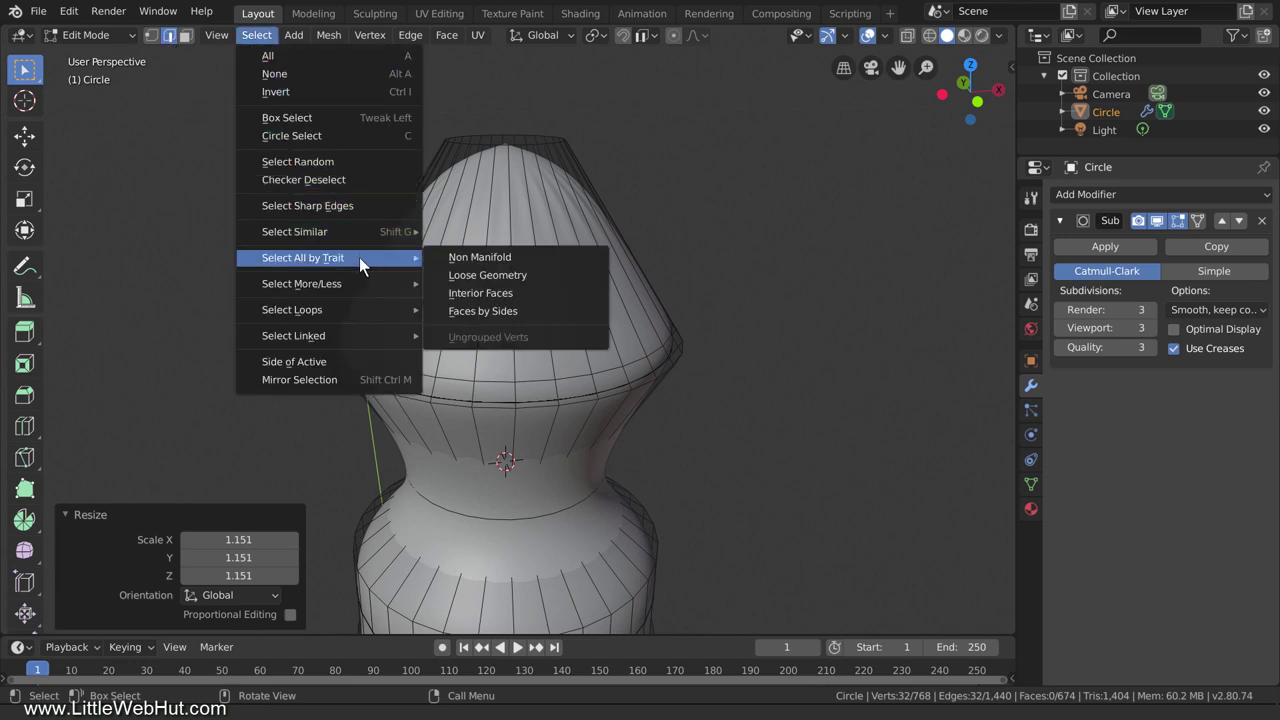
click(540, 274)
key(x)
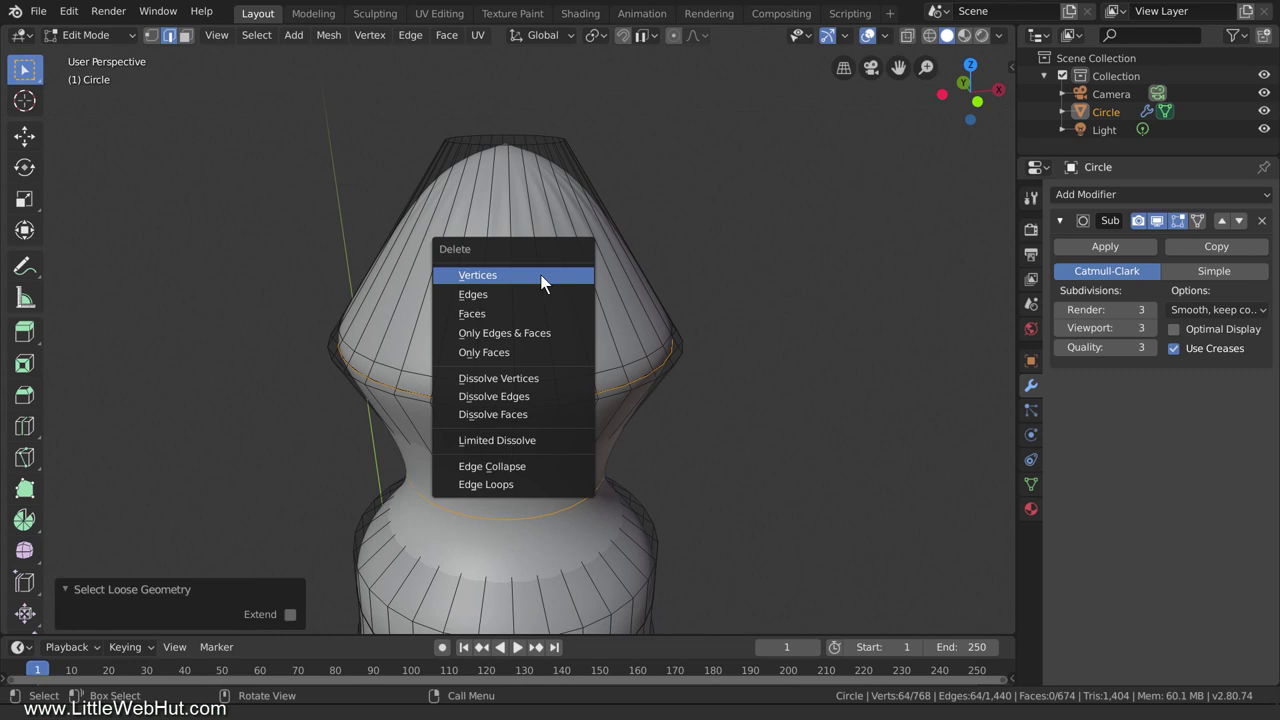
click(540, 274)
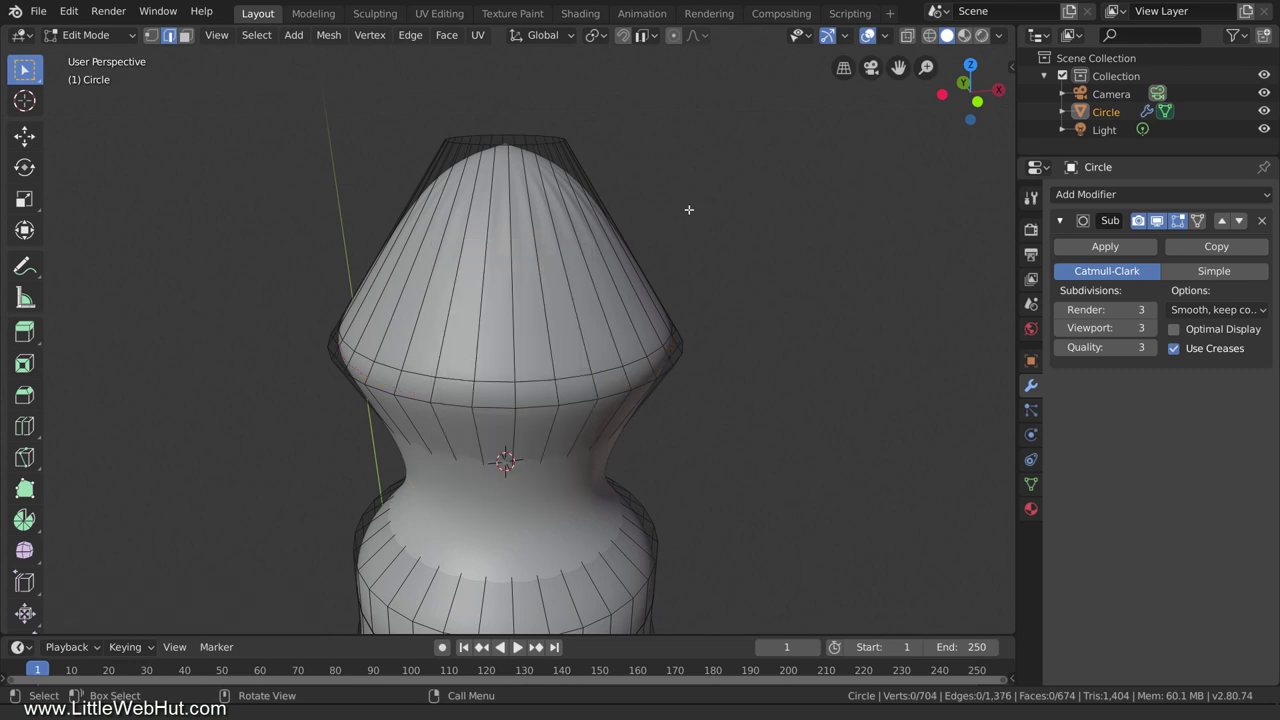
middle_drag(688, 209, 717, 284)
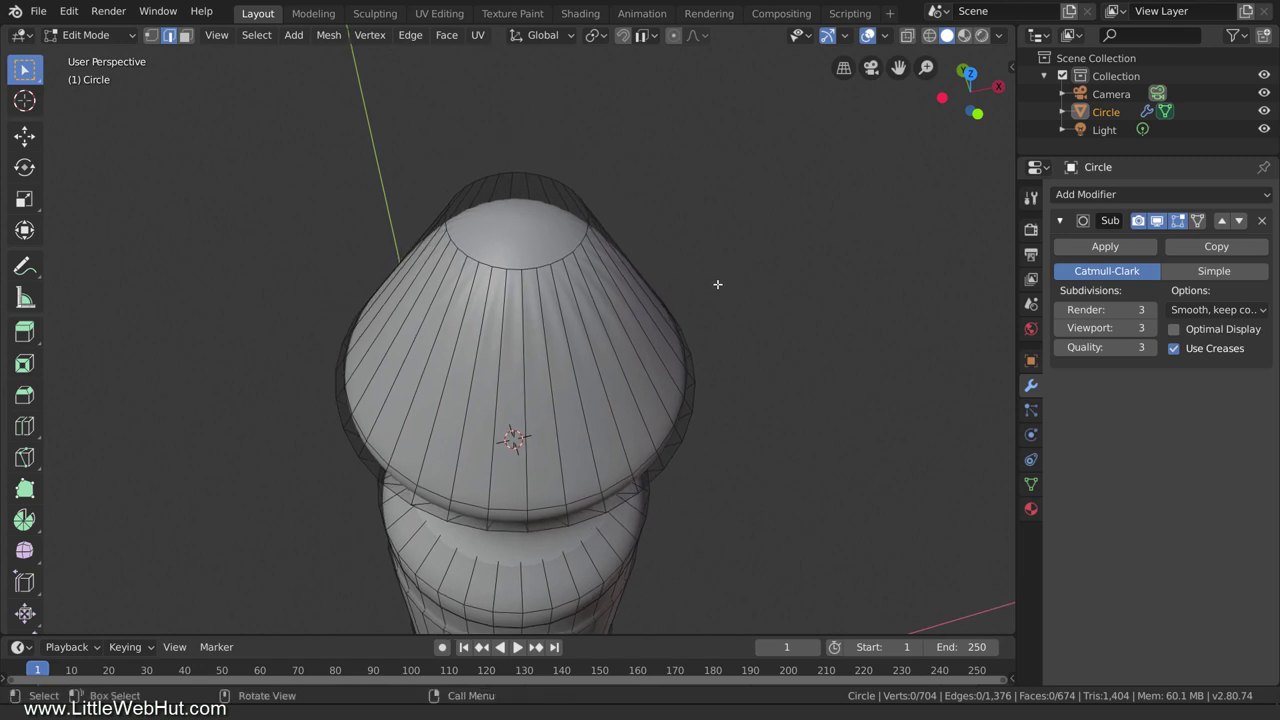
- Select the flat face at the plug's tip in face mode and inset it by about 0.059 mm
click(186, 36)
click(511, 225)
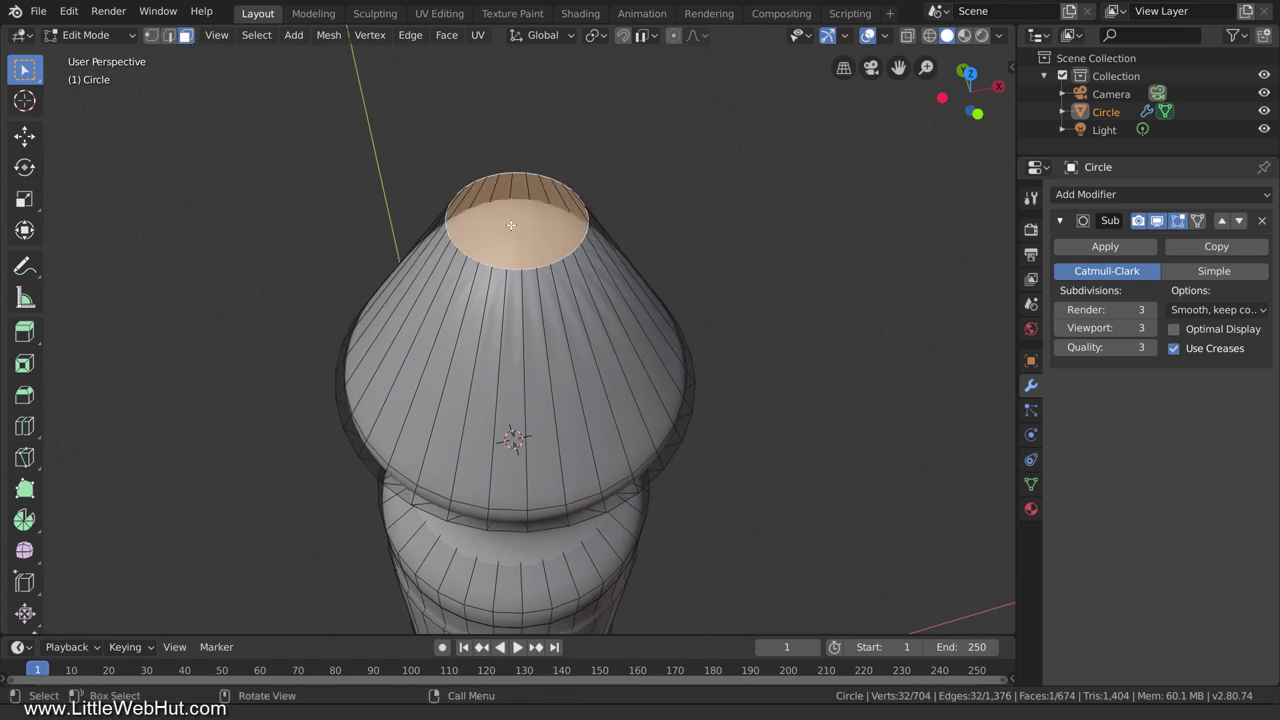
key(i)
click(771, 171)
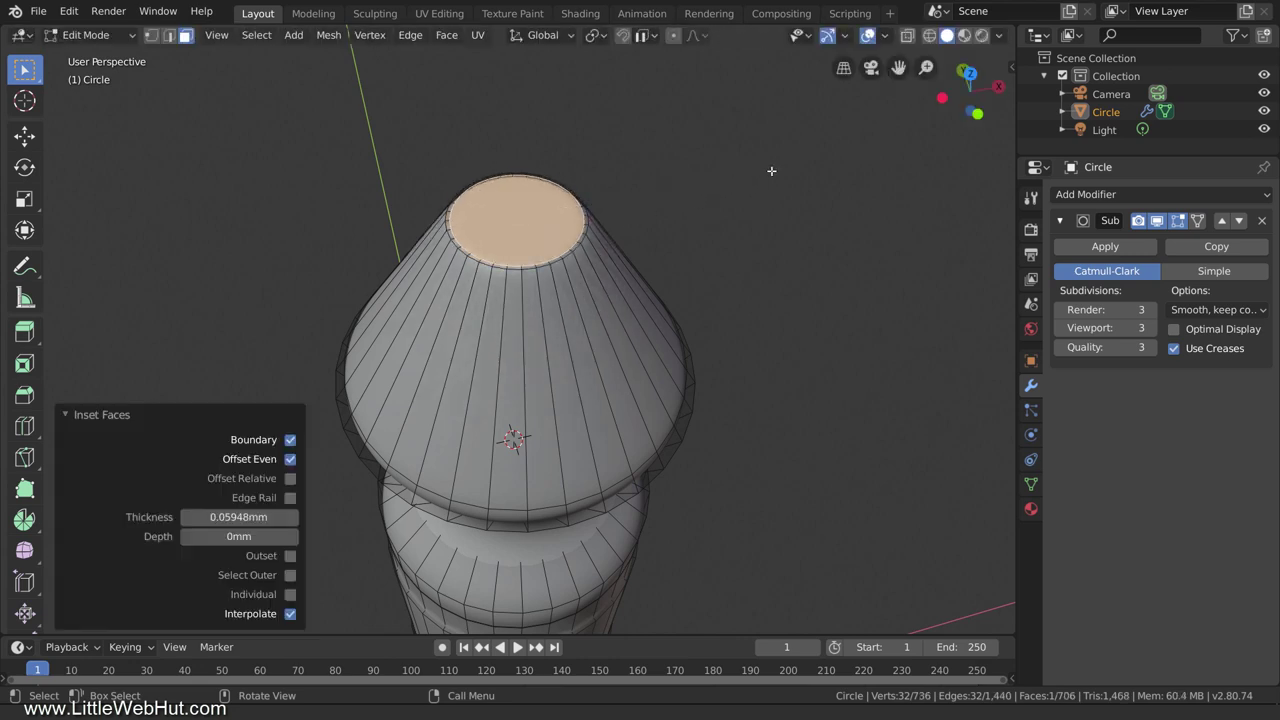
- Inset the tip's end face a second time by about 0.047 mm to sharpen its rim
scroll(698, 231, up, 6)
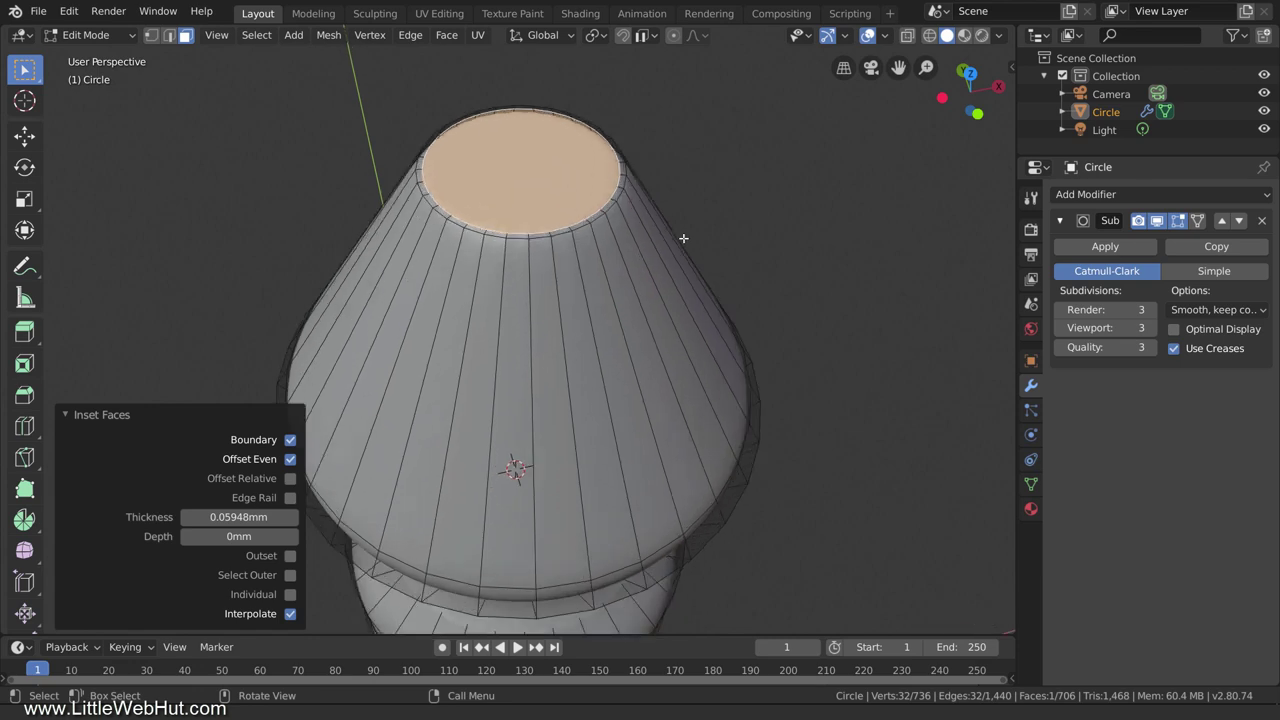
middle_drag(684, 225, 694, 403)
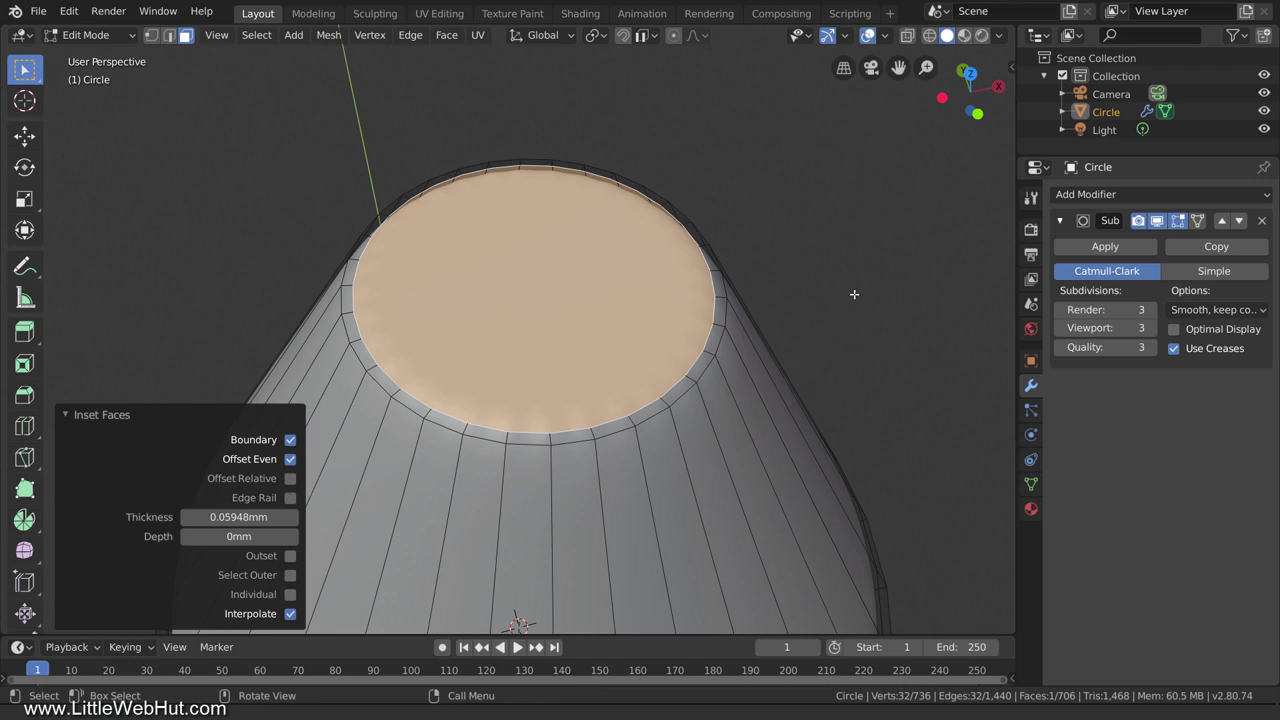
key(i)
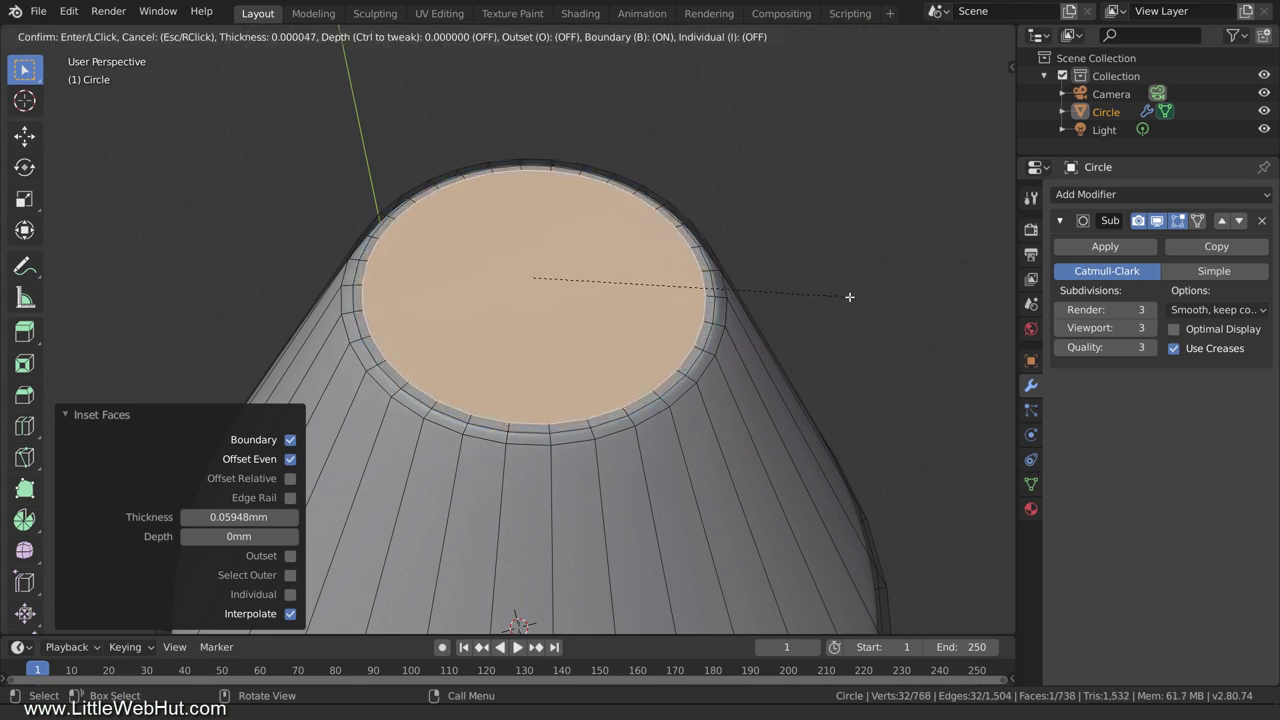
click(849, 296)
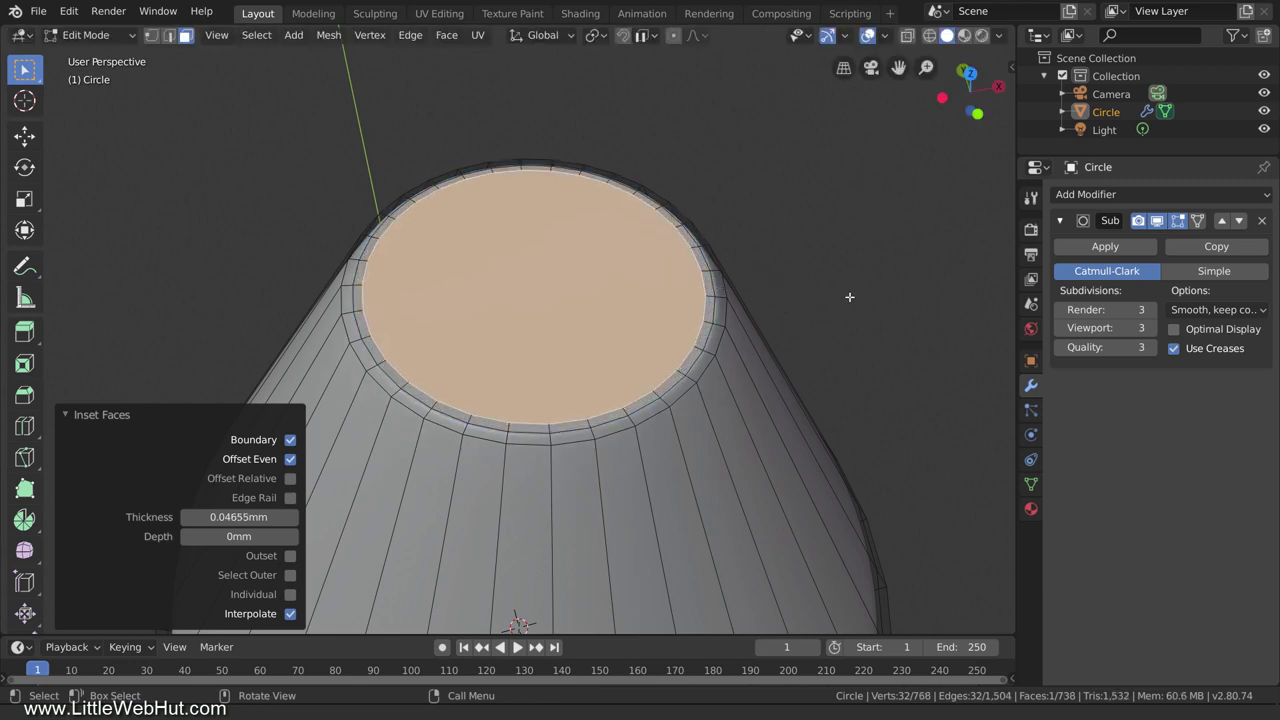
- Bring the whole plug into view and switch the viewport shading to Look Dev
scroll(849, 296, down, 8)
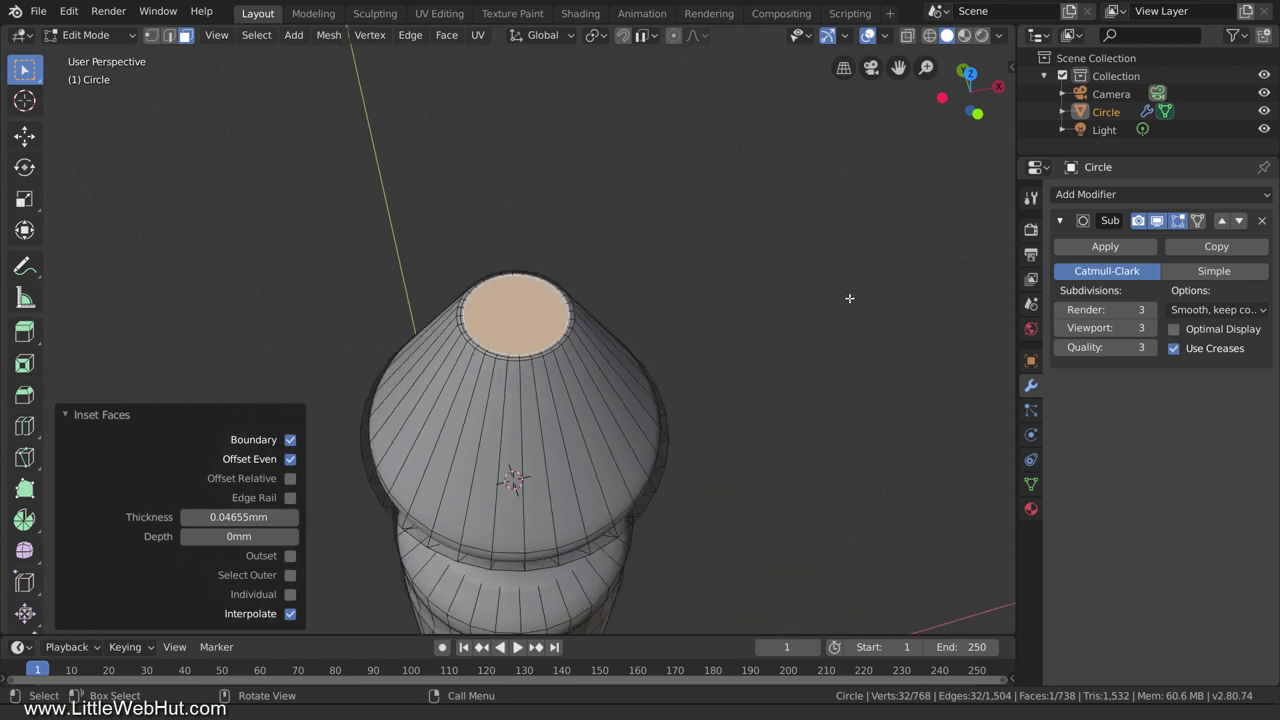
scroll(848, 297, down, 6)
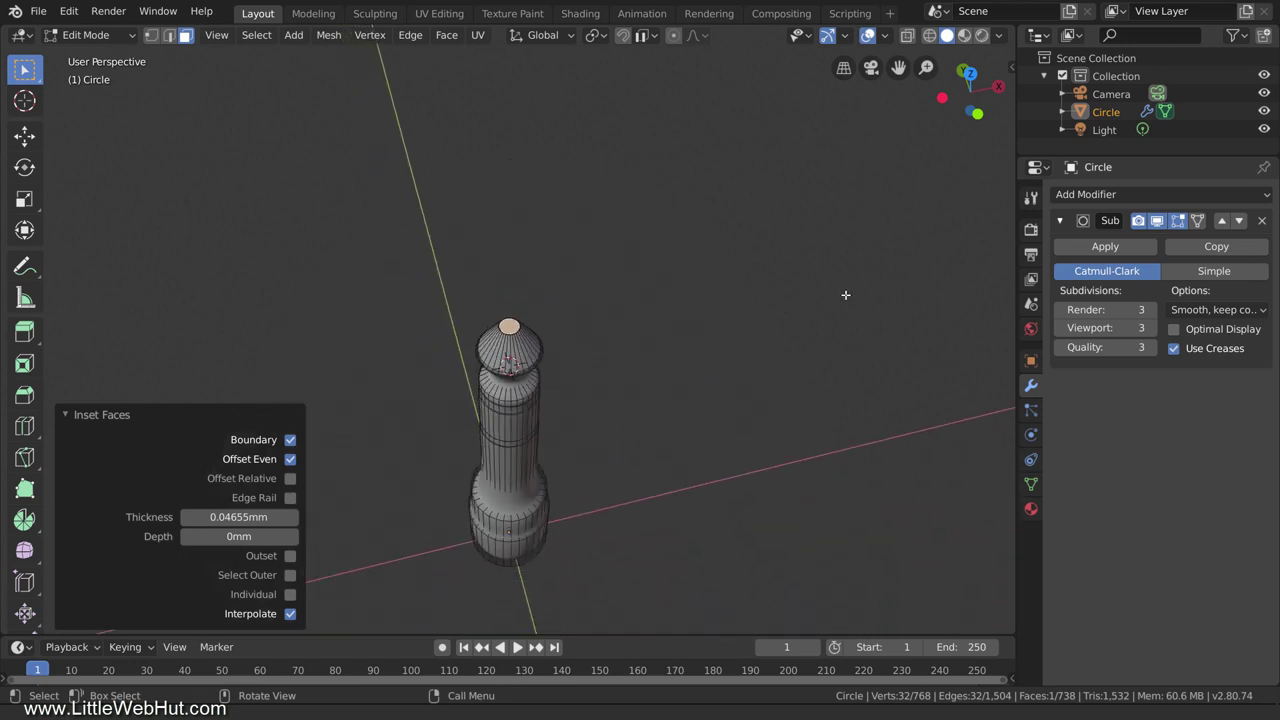
middle_drag(746, 447, 734, 381)
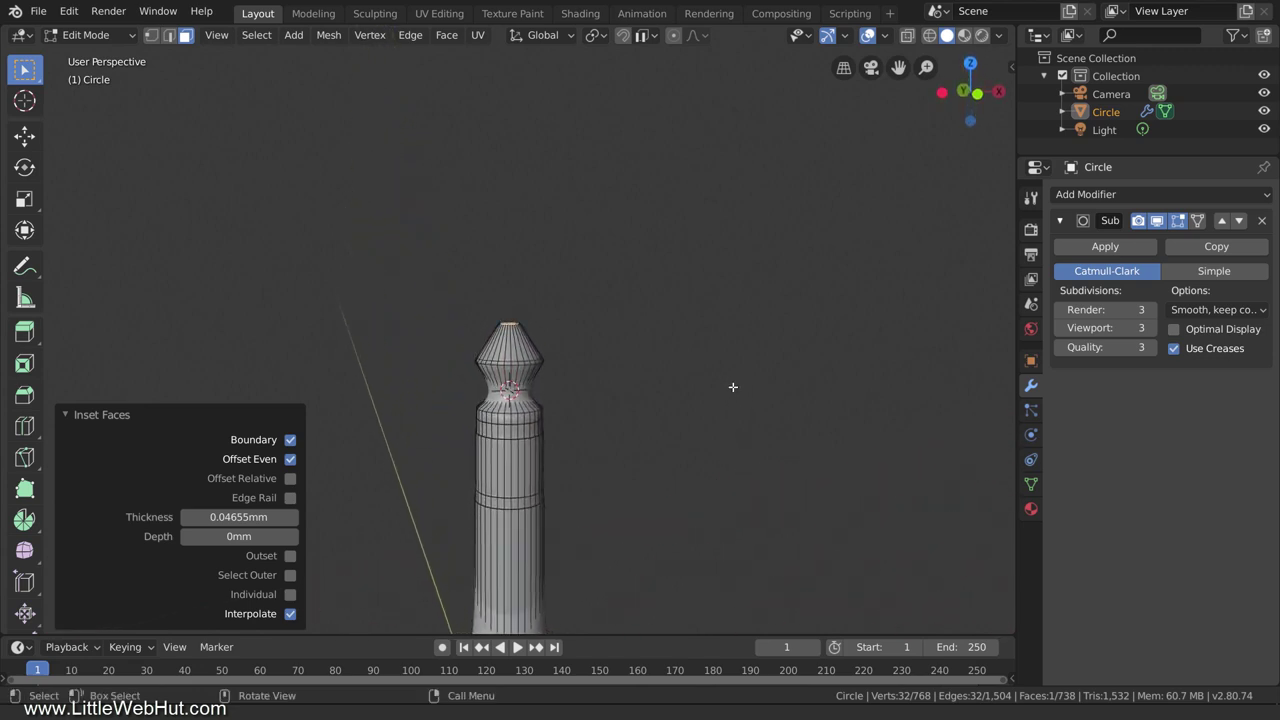
shift+middle_drag(667, 529, 706, 329)
scroll(686, 300, up, 2)
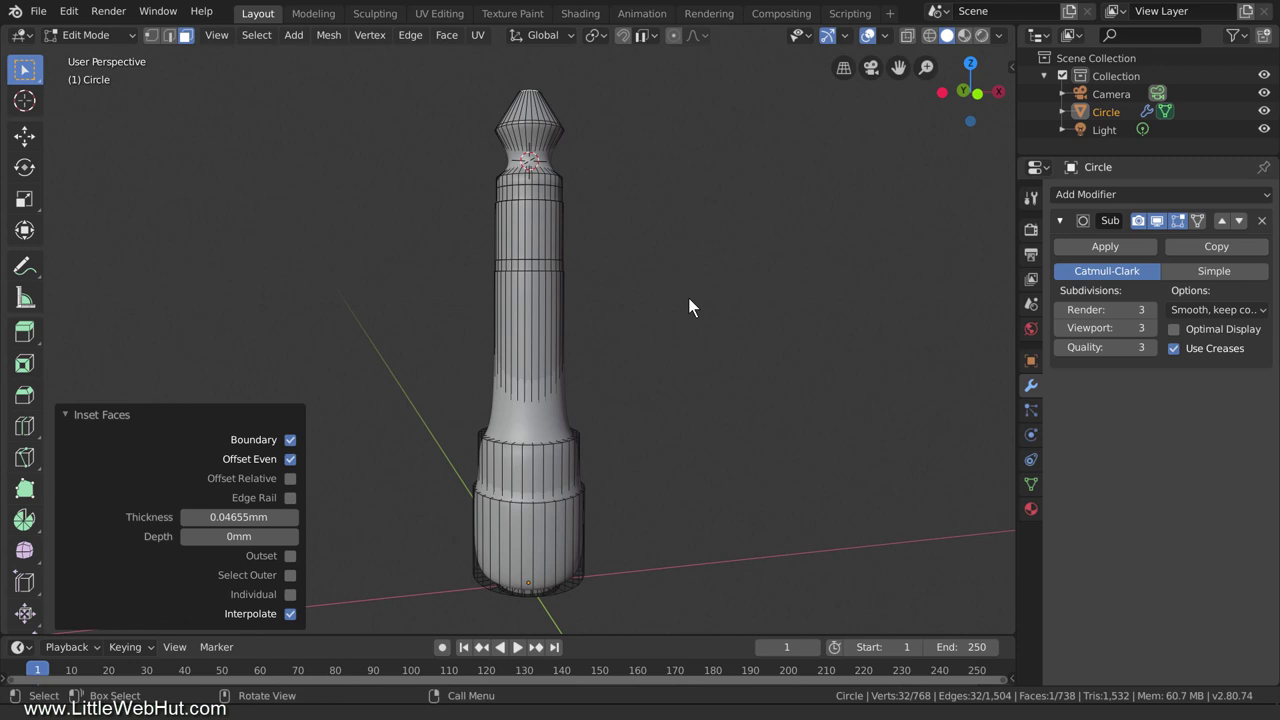
key(z)
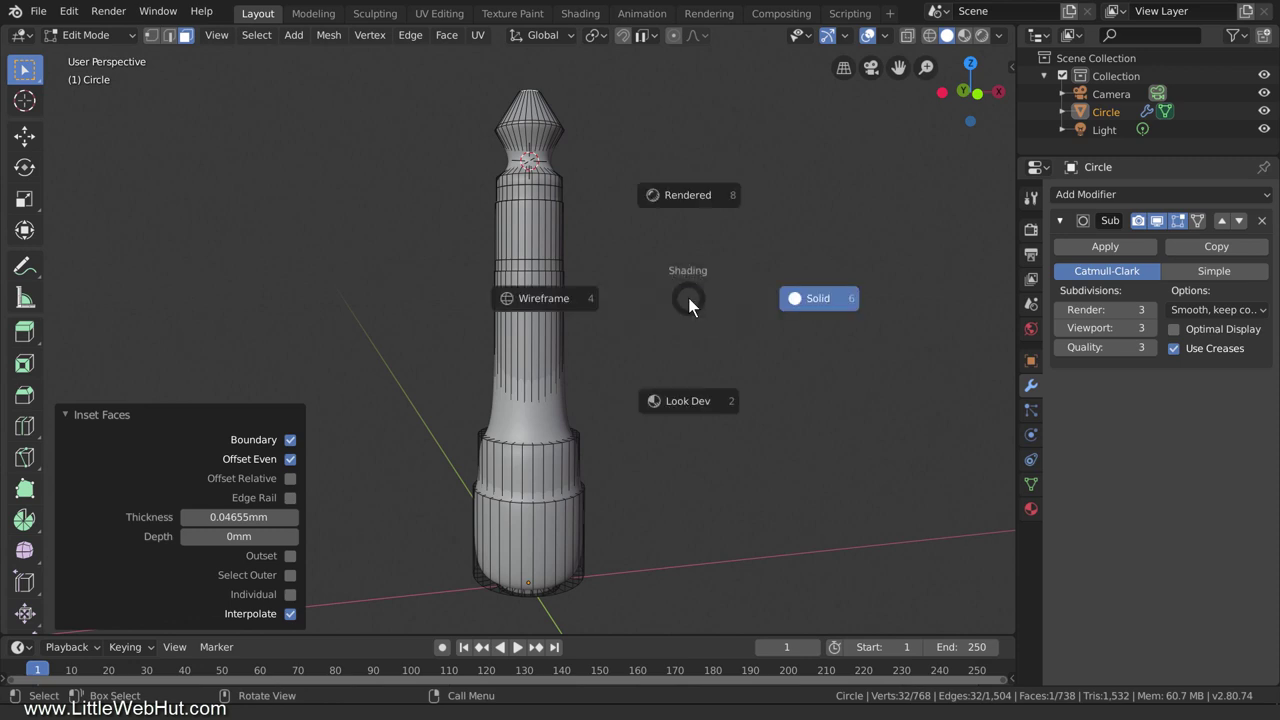
click(699, 405)
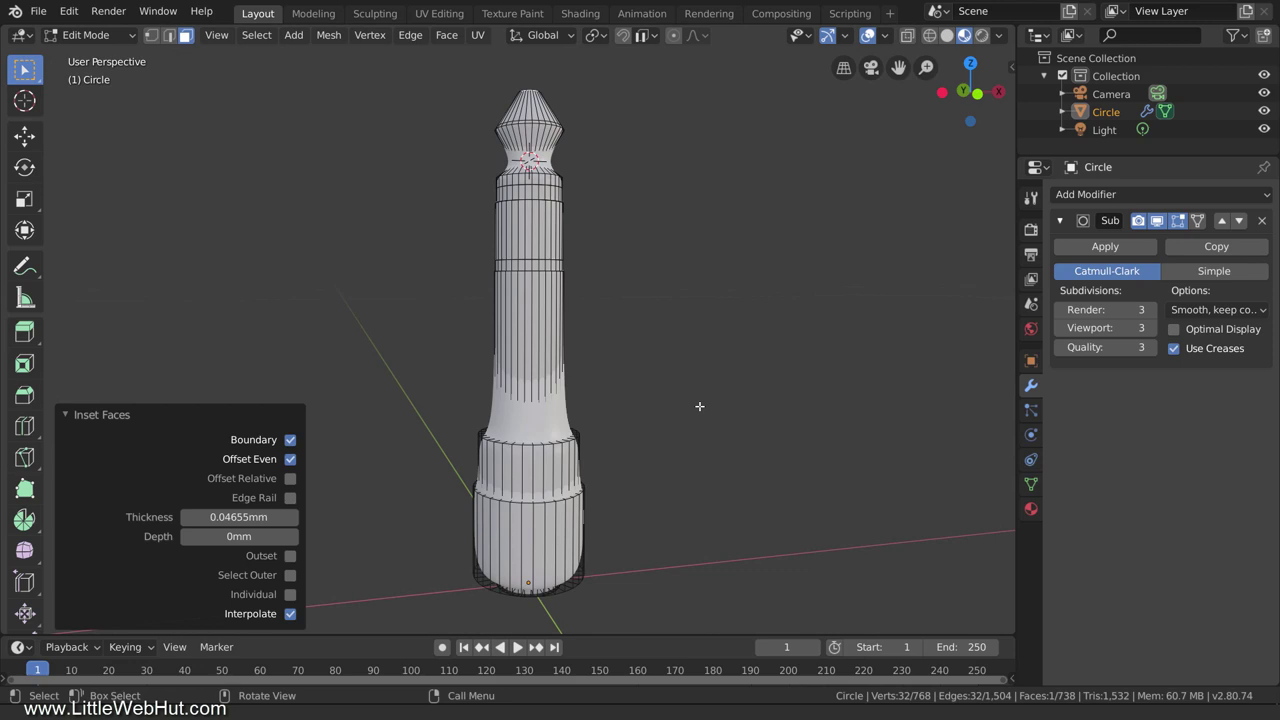
- Create a new Principled BSDF material for the plug and set its Metallic value to 1
click(1031, 509)
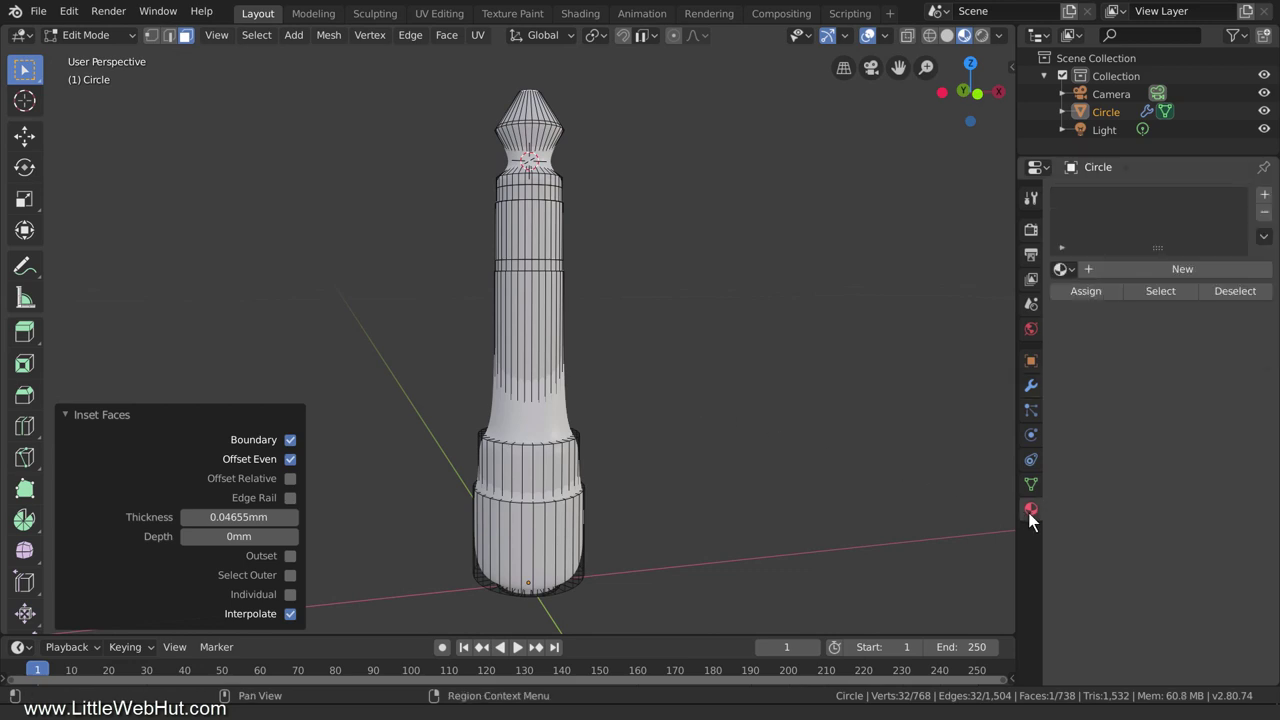
click(1124, 268)
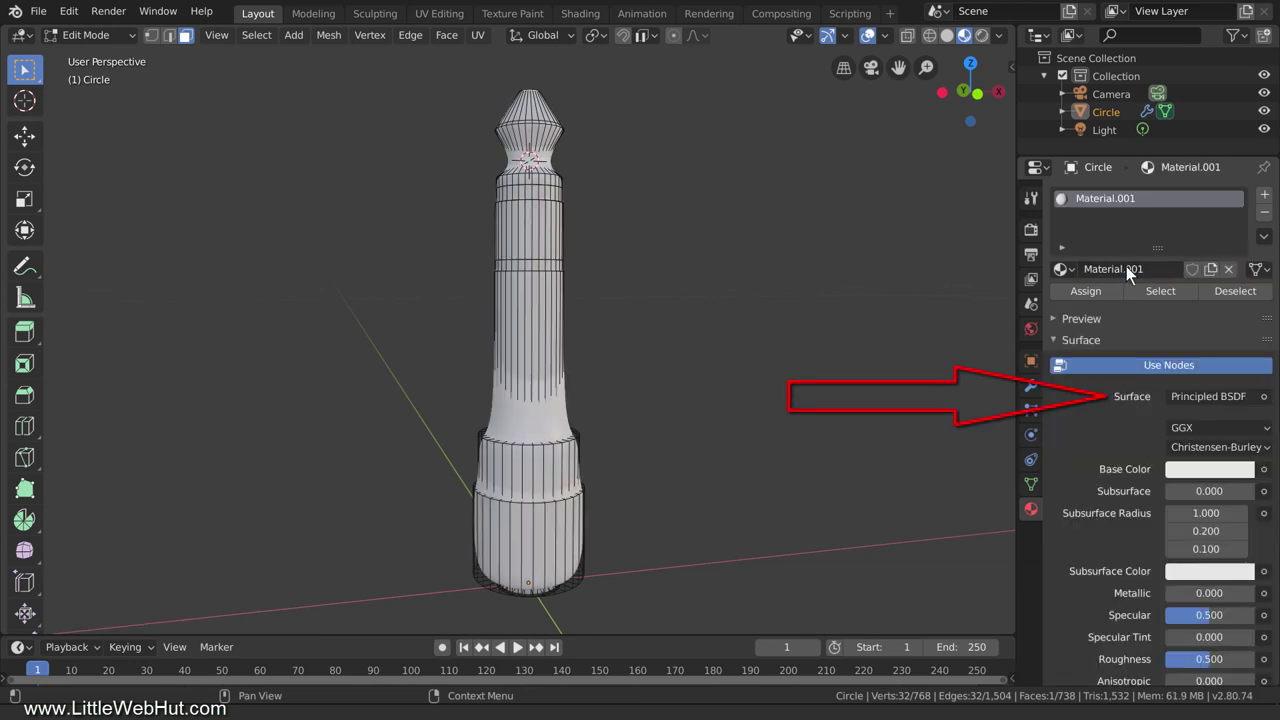
click(1208, 592)
text(1)
key(Return)
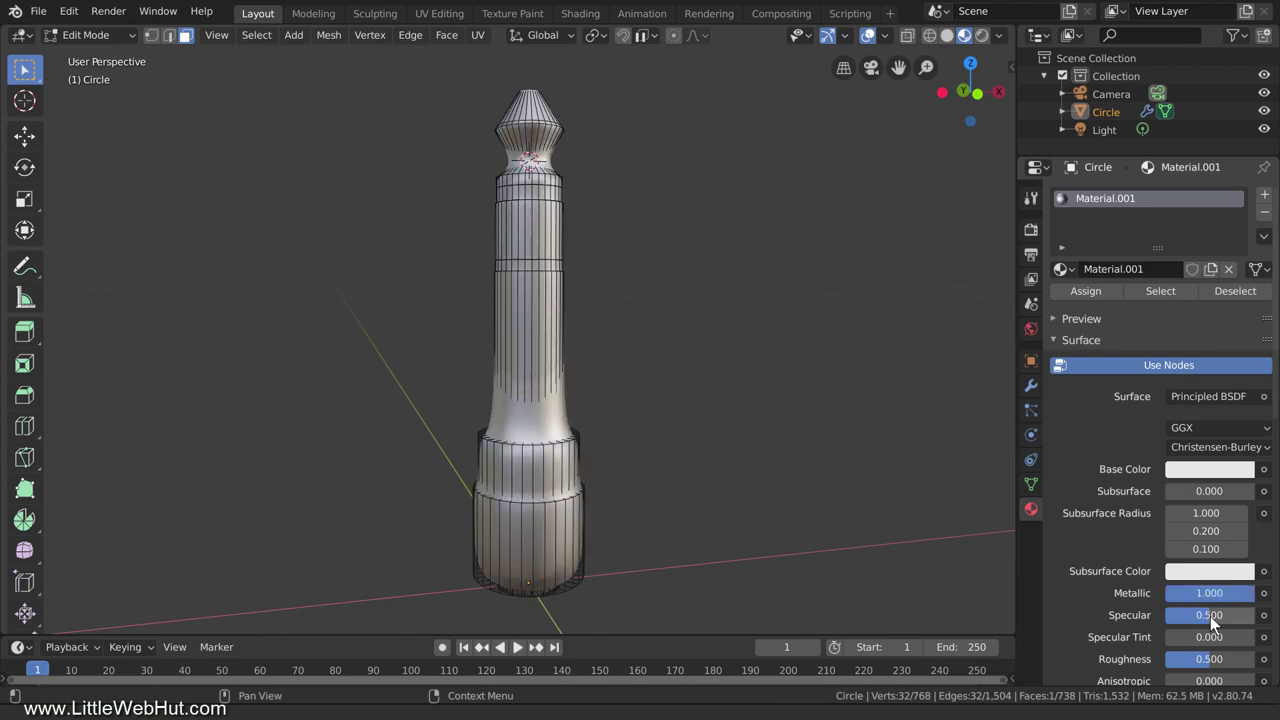
- Set the plug material's Roughness to 0.05 and open its Base Color for editing
click(1208, 657)
text(0.05)
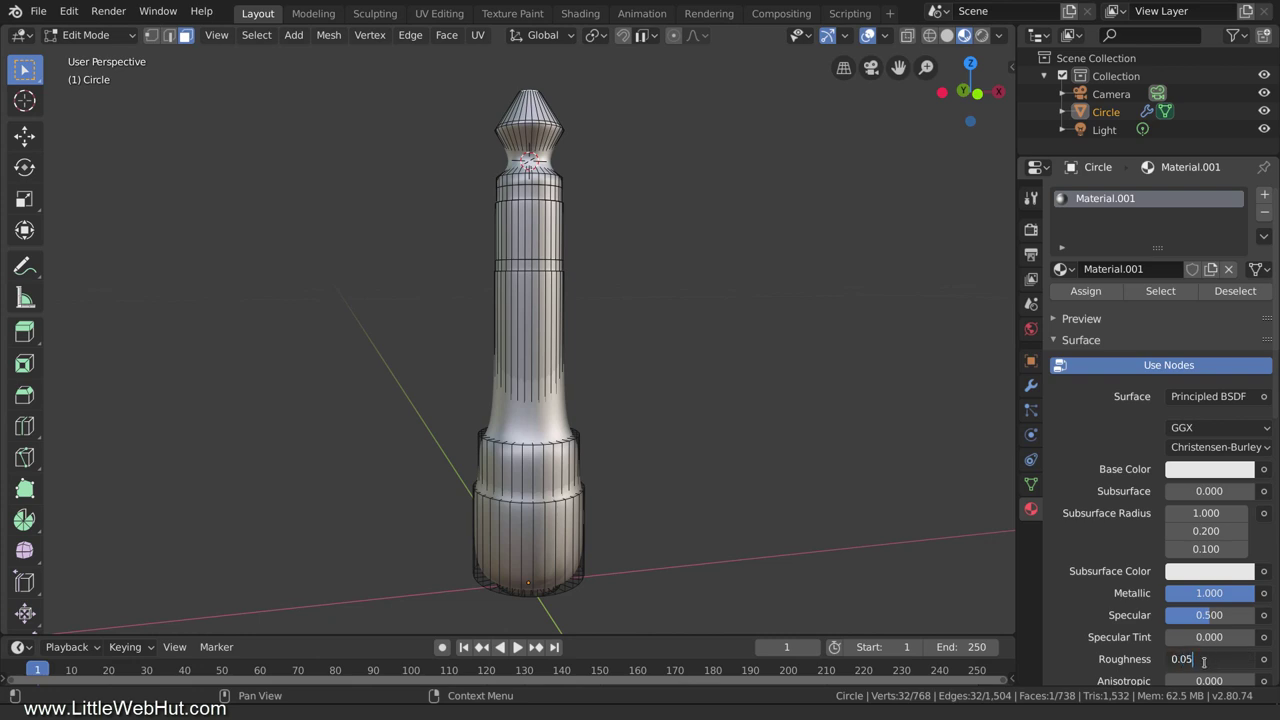
key(Return)
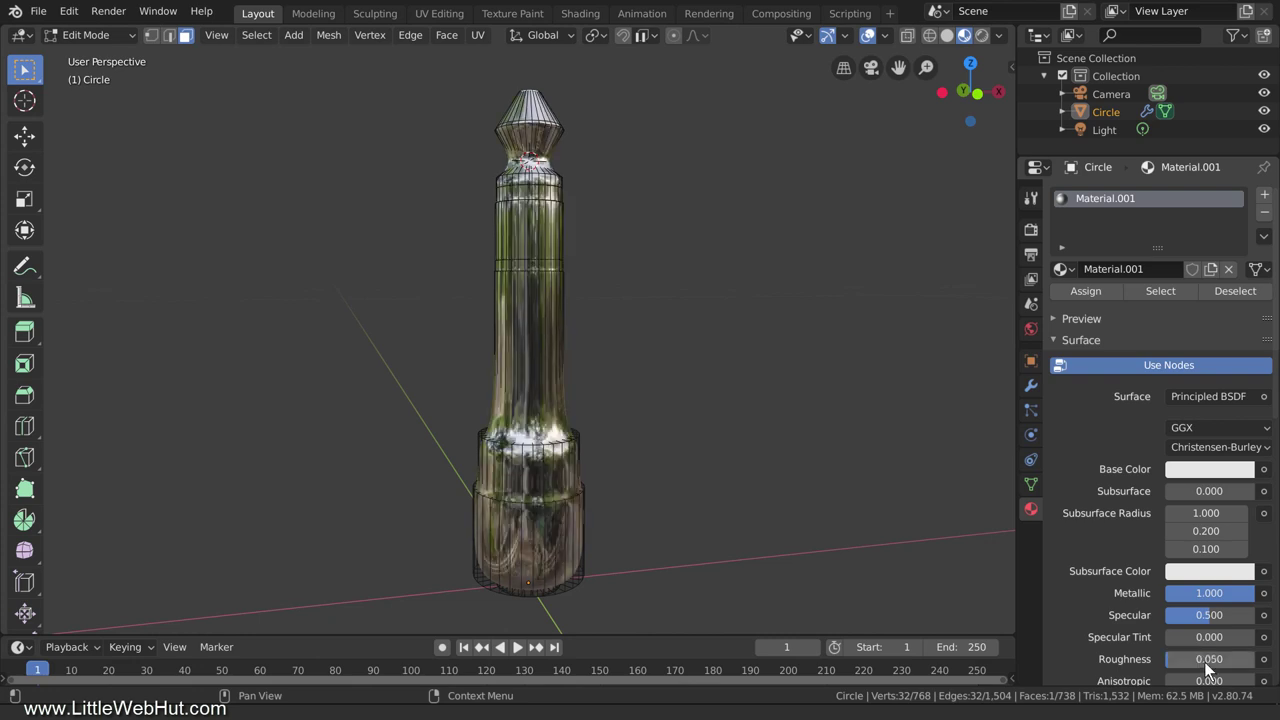
click(1250, 478)
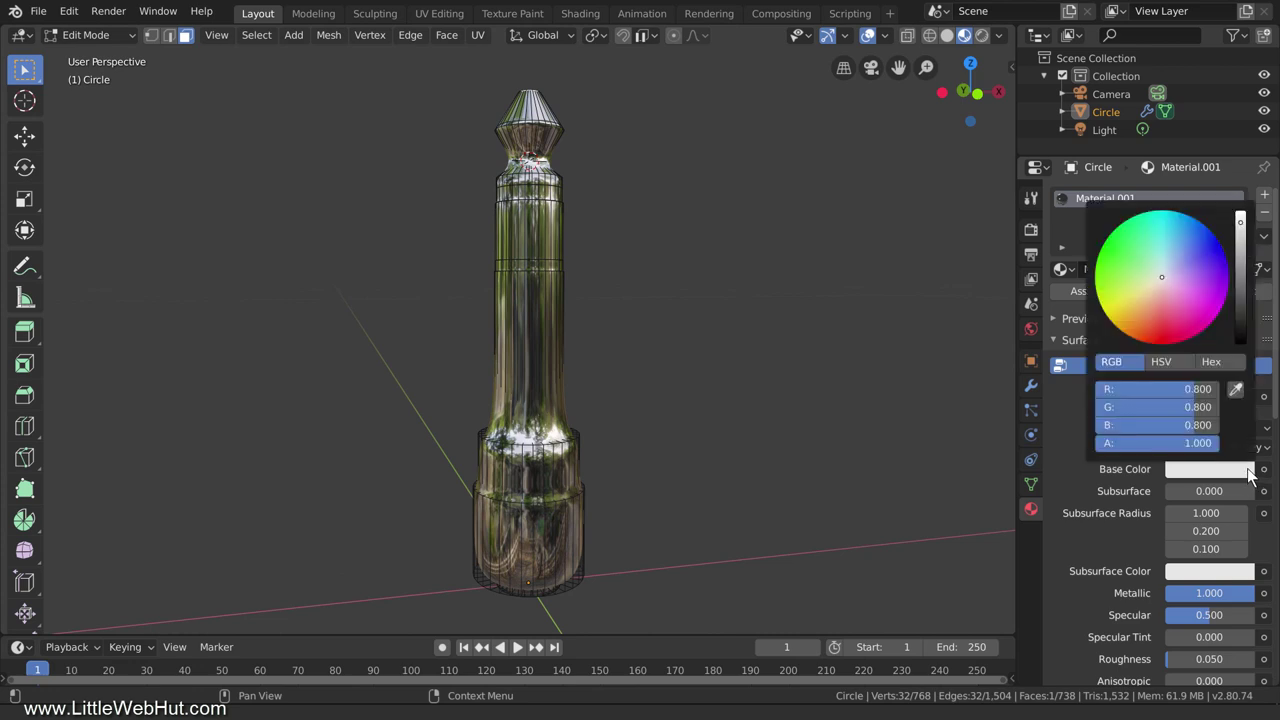
- Set the base color of the plug's metallic material to hex B29F96
click(1211, 361)
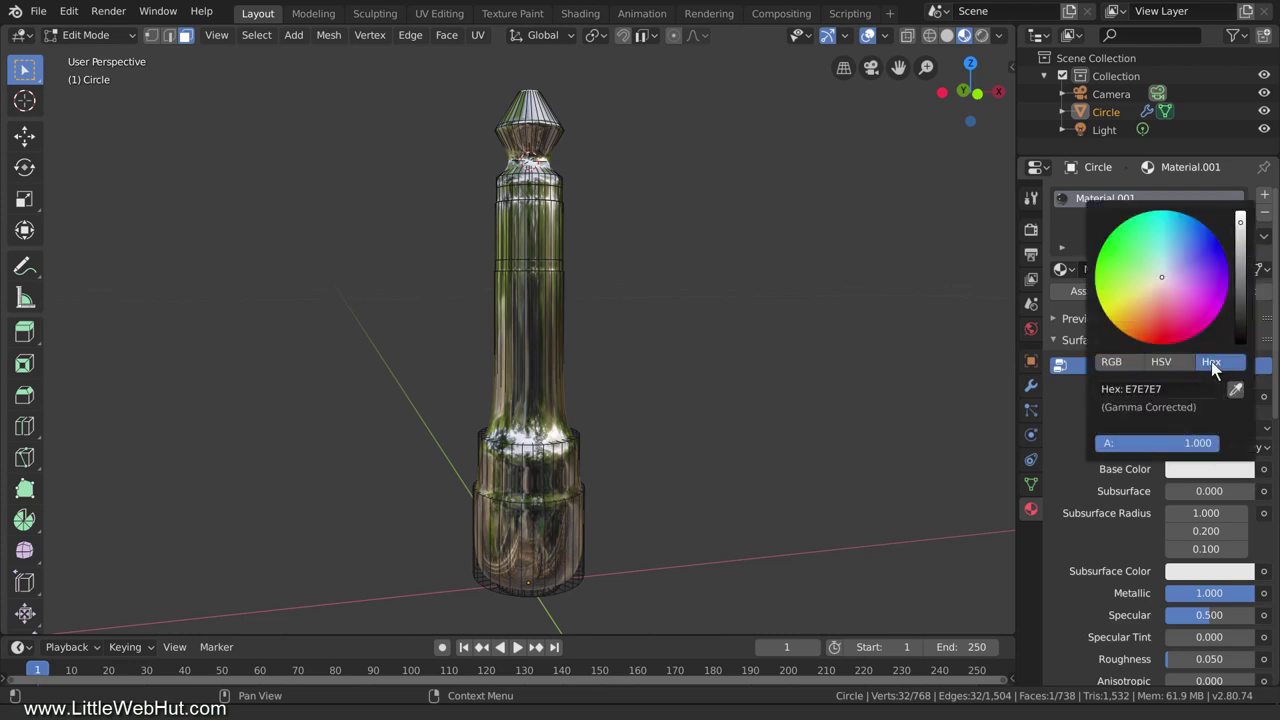
click(1166, 389)
text(b2)
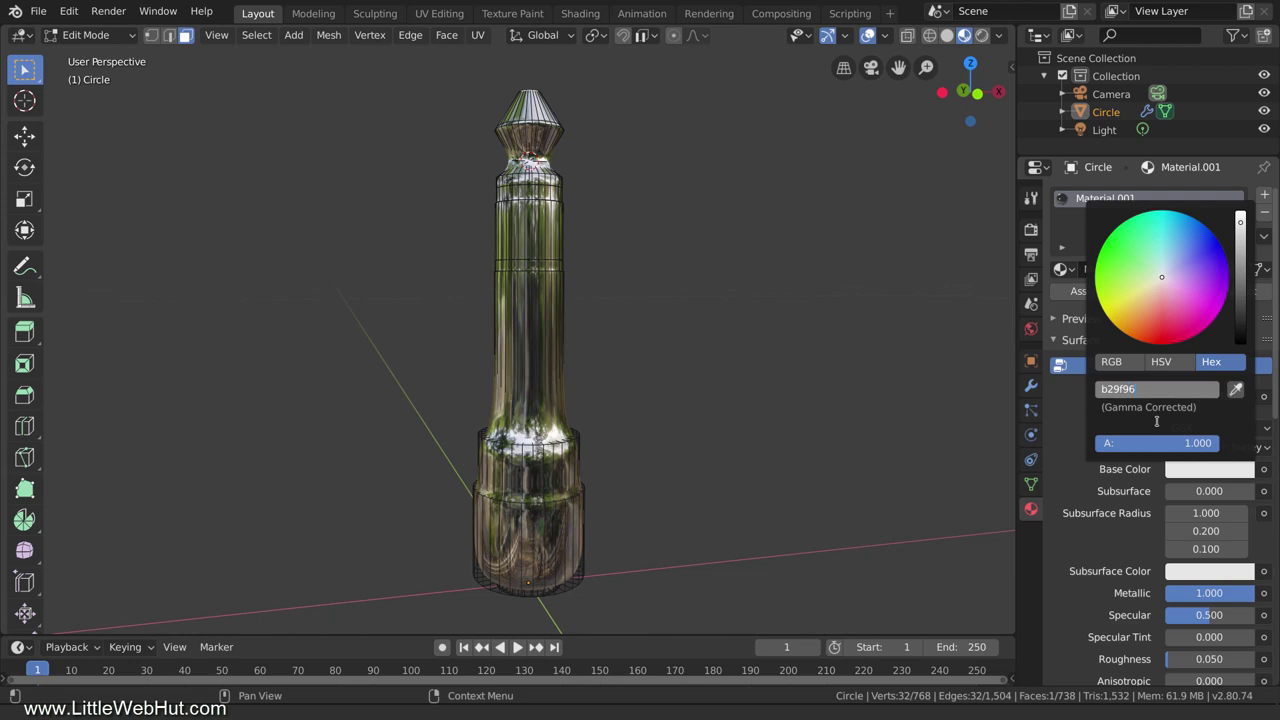
text(9f96)
key(Return)
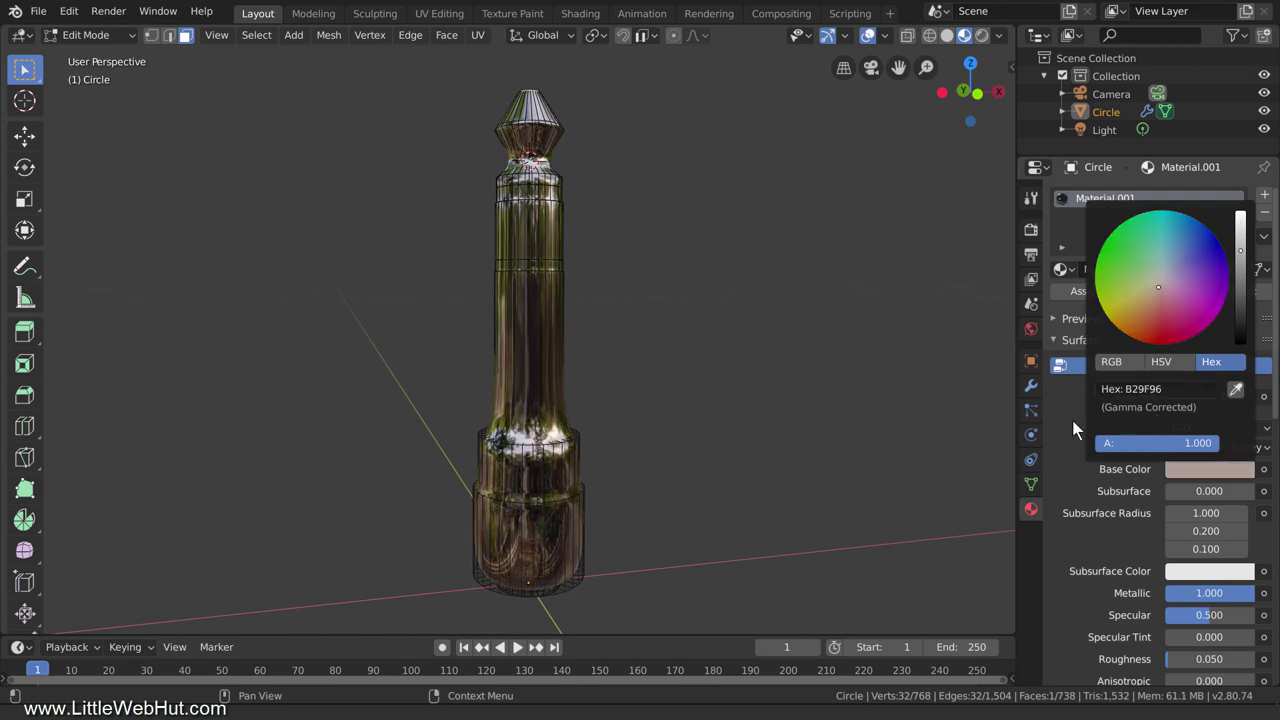
- Select the ring of faces just below the plug's tip section and assign a new material in a second slot to it
scroll(691, 389, up, 5)
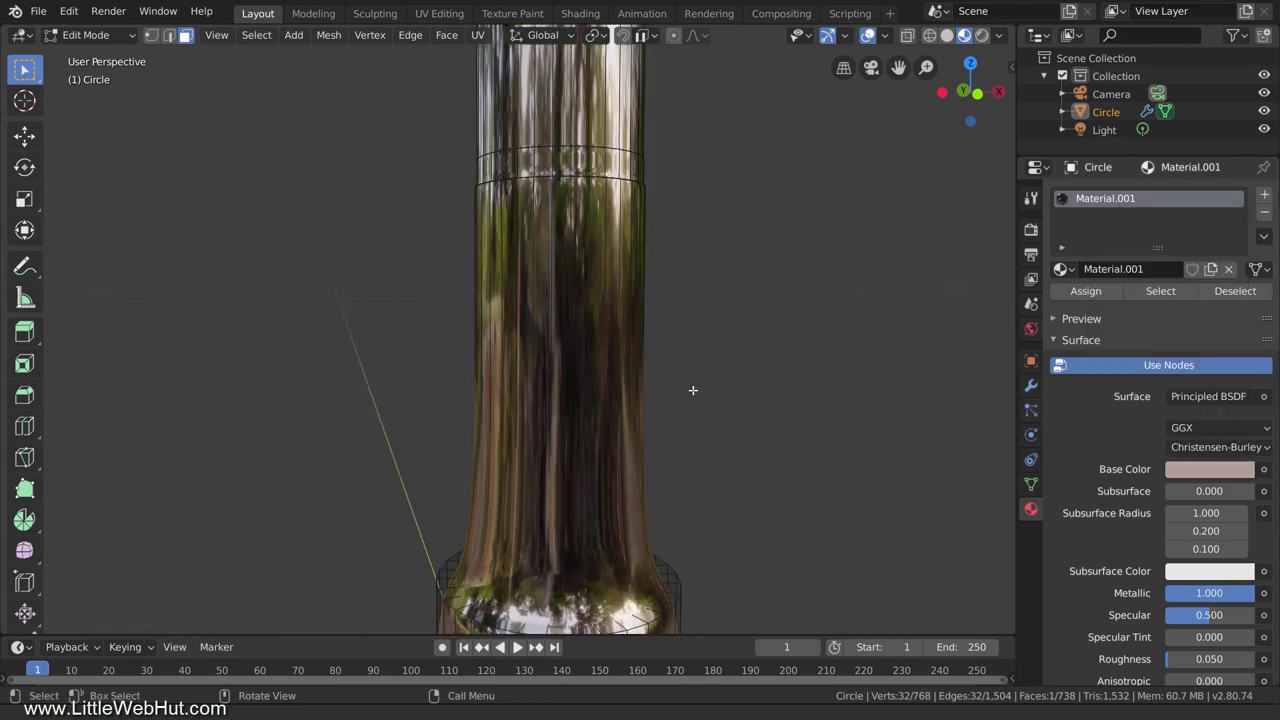
shift+middle_drag(782, 150, 726, 452)
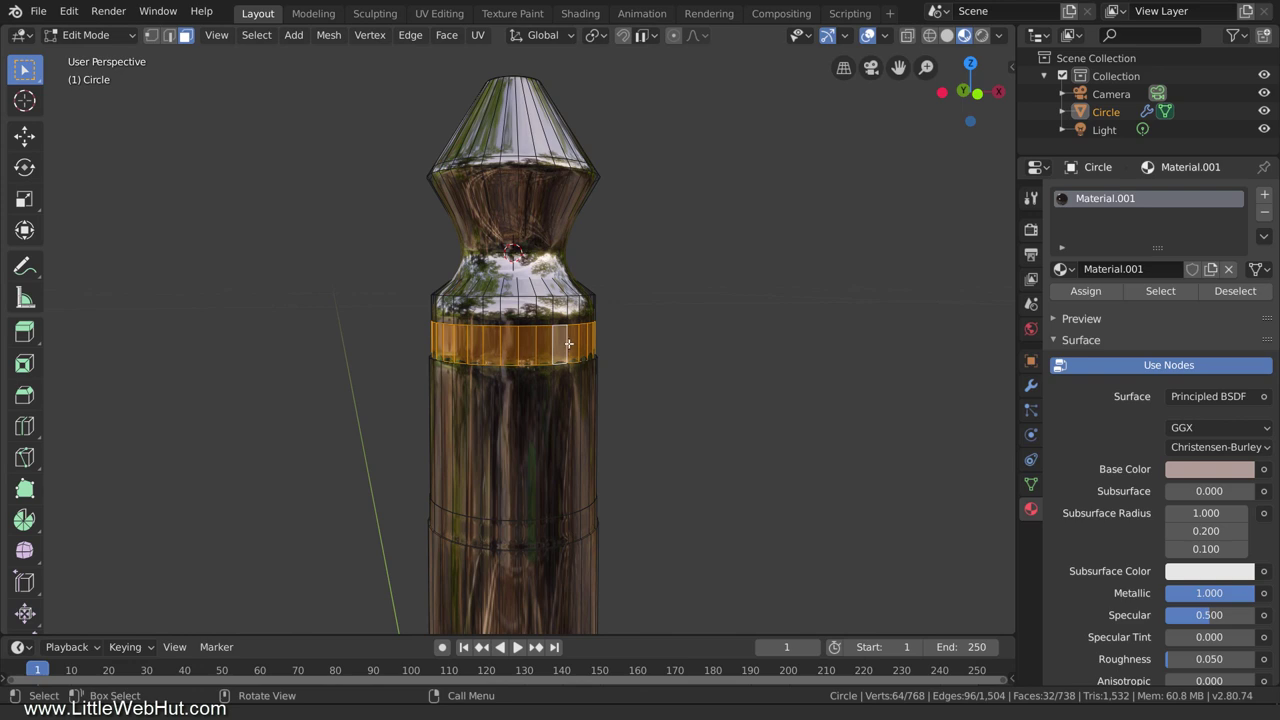
click(1264, 194)
click(1129, 304)
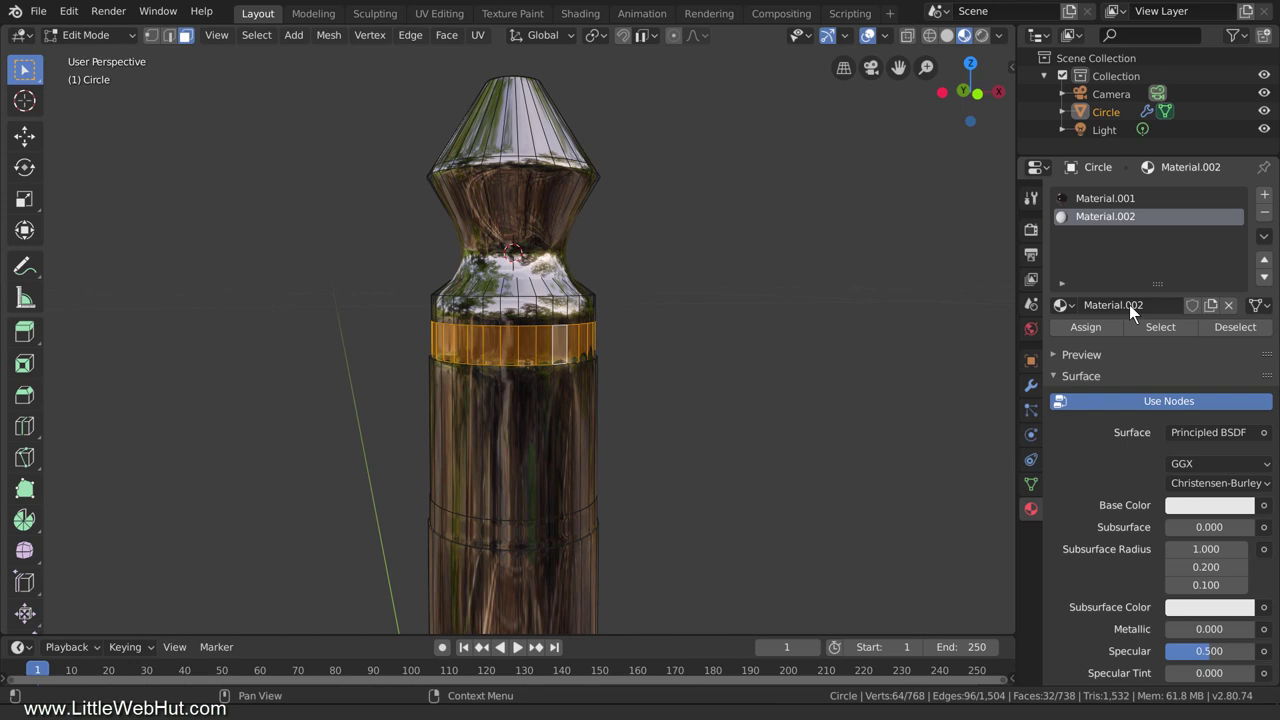
click(1106, 330)
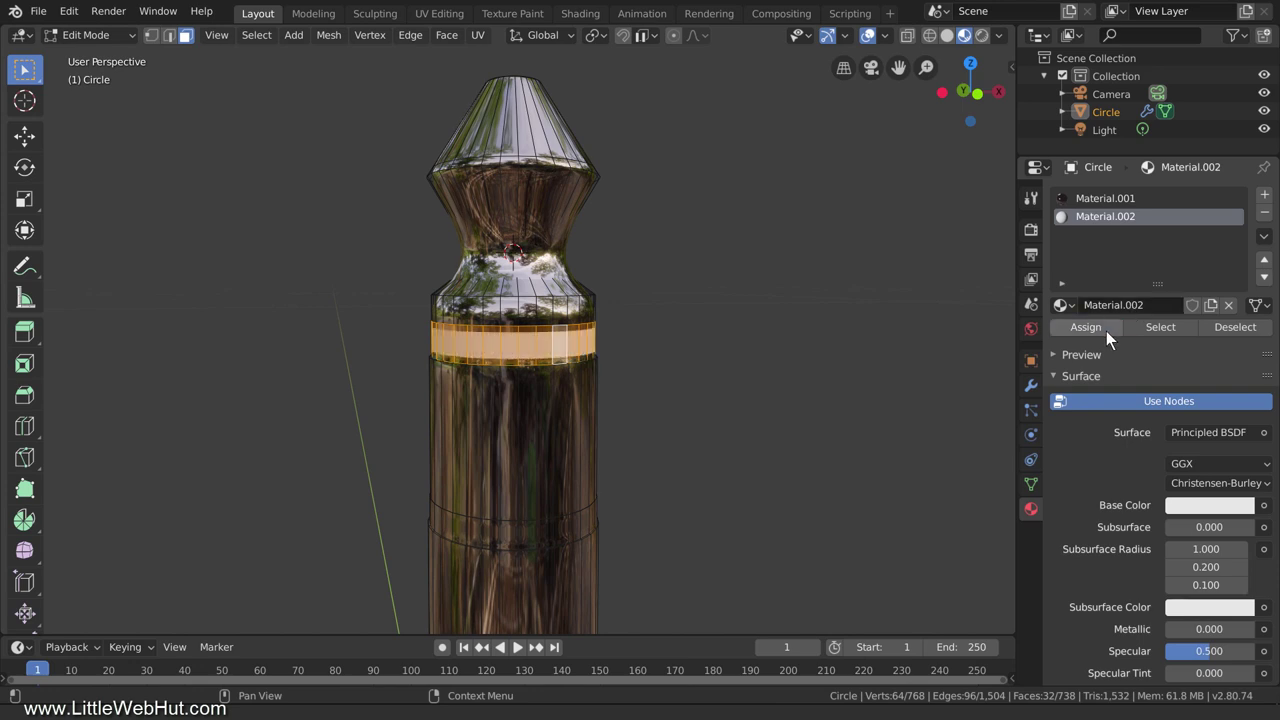
- Make the new material's base color black and set its roughness to 0
click(1213, 510)
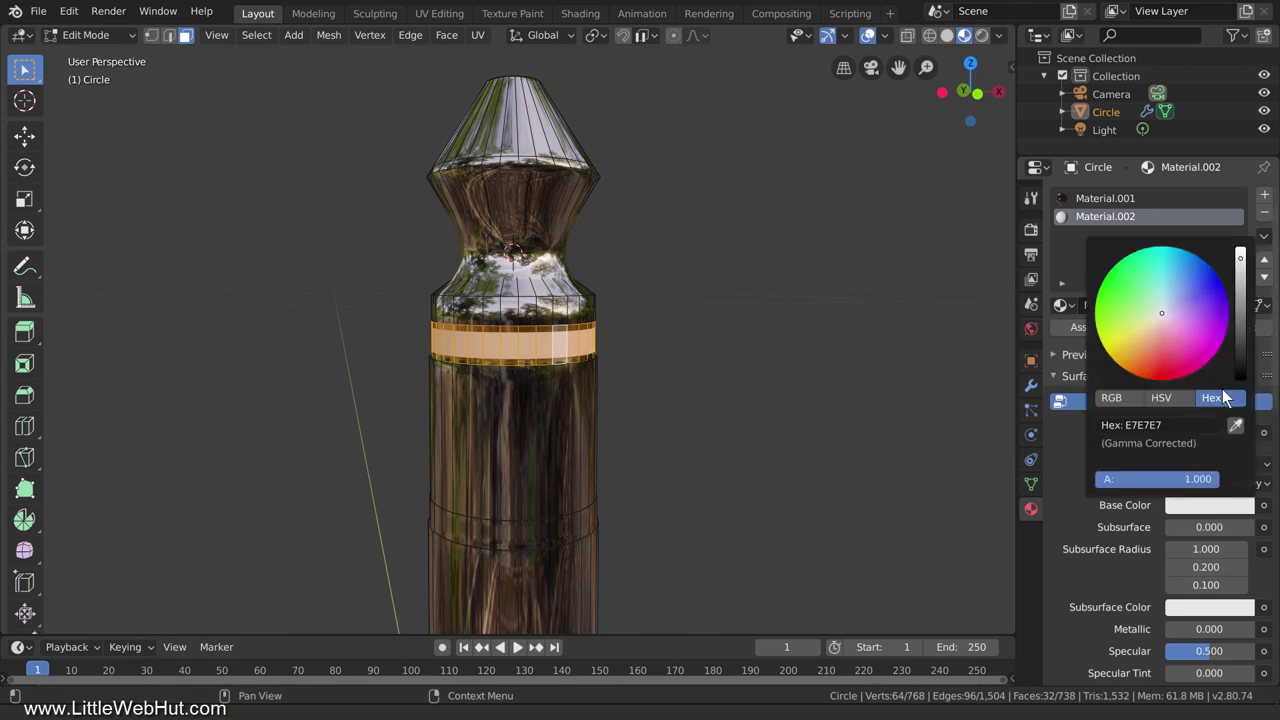
drag(1240, 262, 1247, 387)
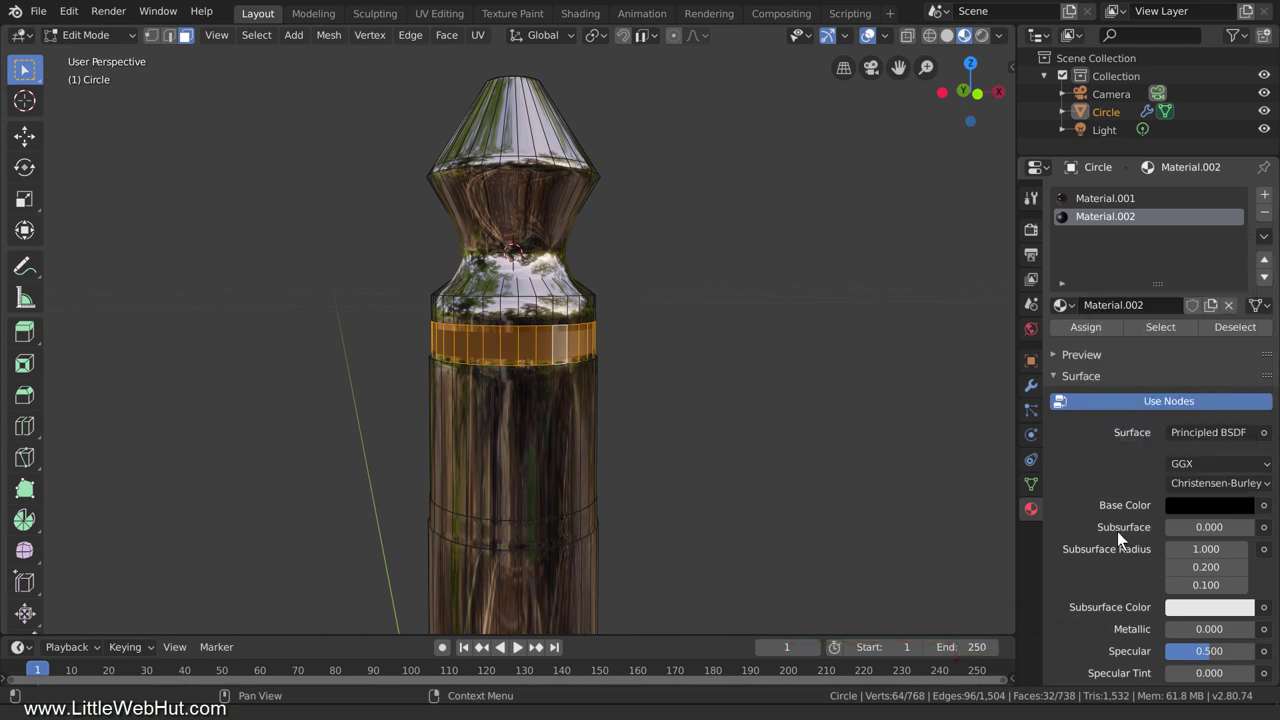
scroll(1117, 531, down, 2)
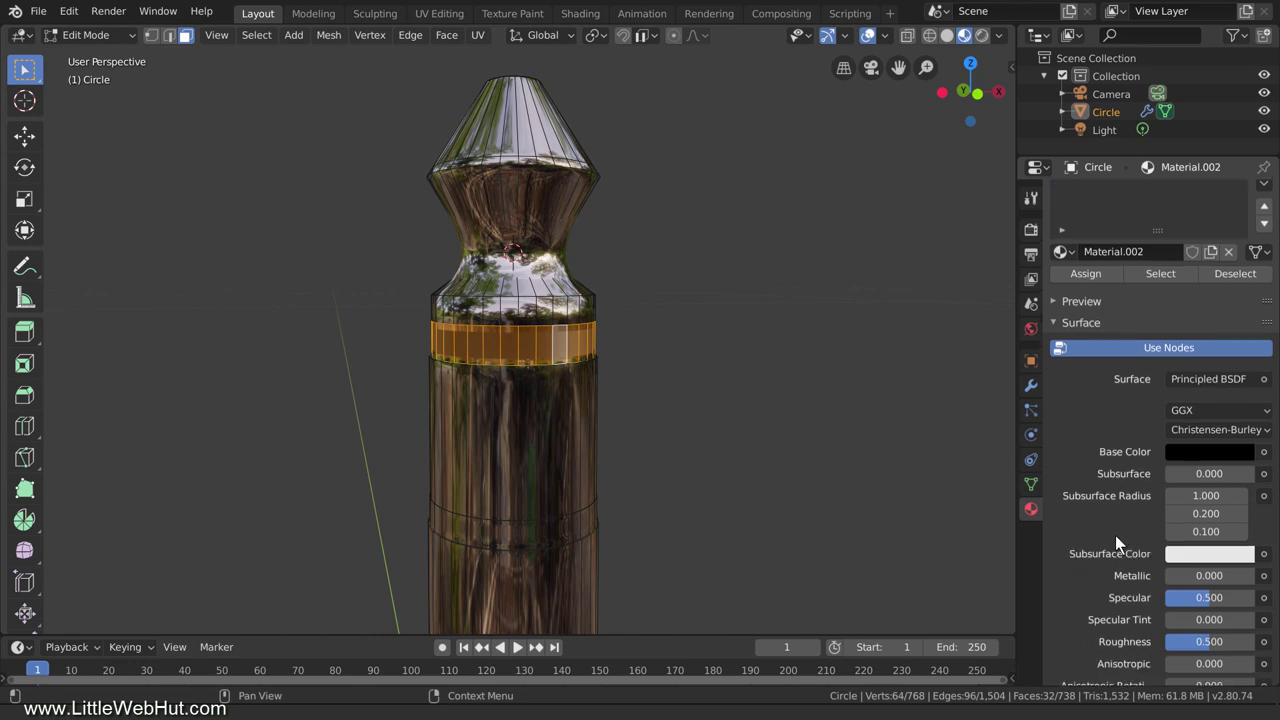
click(1178, 640)
text(0)
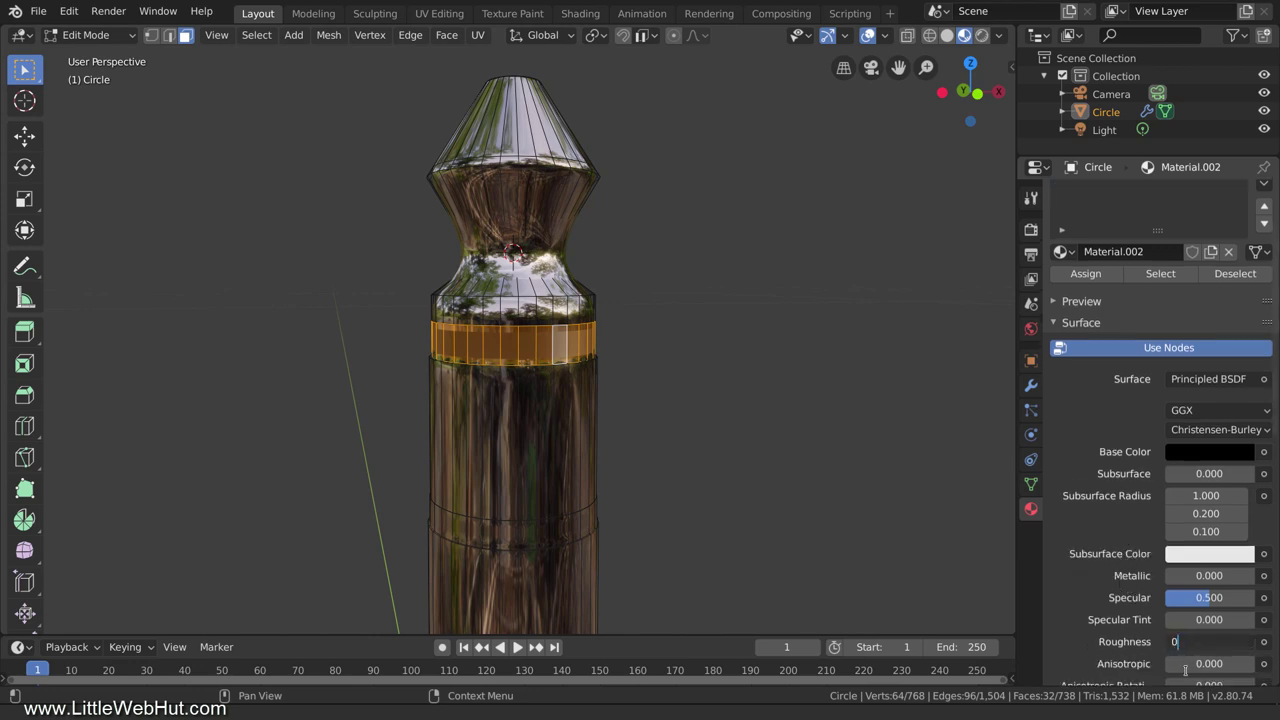
key(Return)
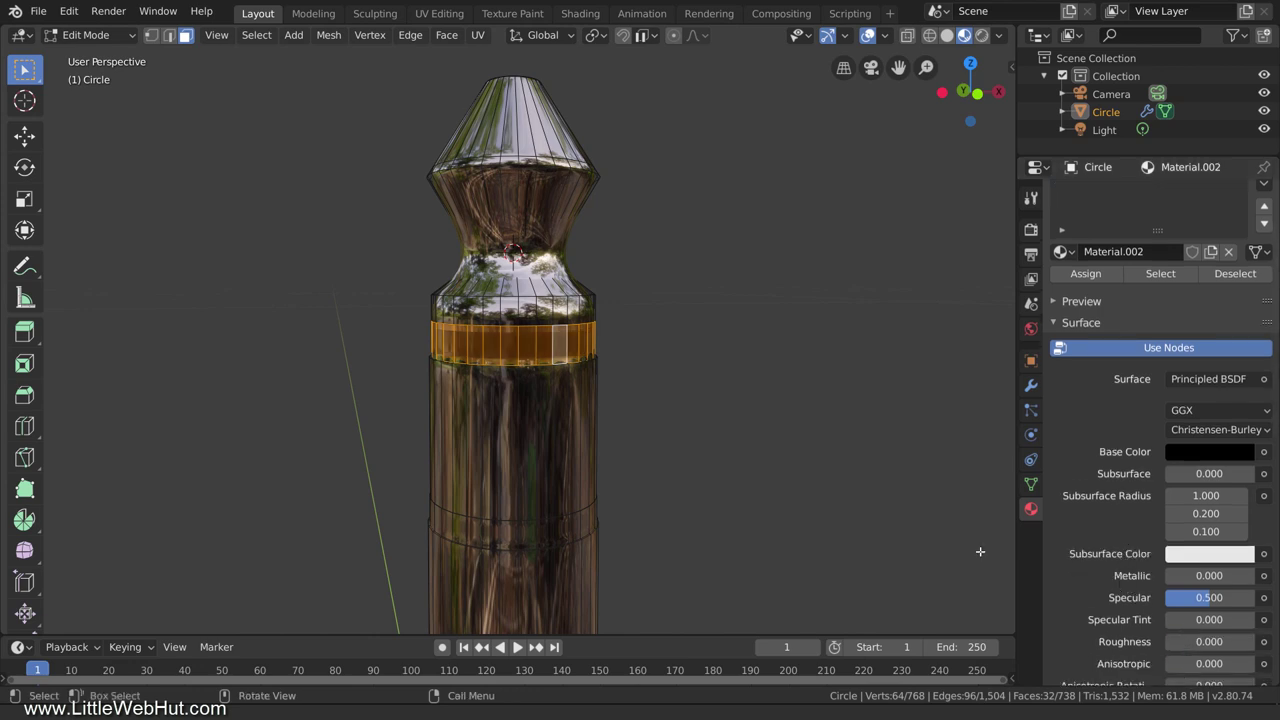
- Add two loop cuts in the black band below the tip, slid fully to its upper edge (factor -1) and lower edge (factor 1)
scroll(660, 347, up, 5)
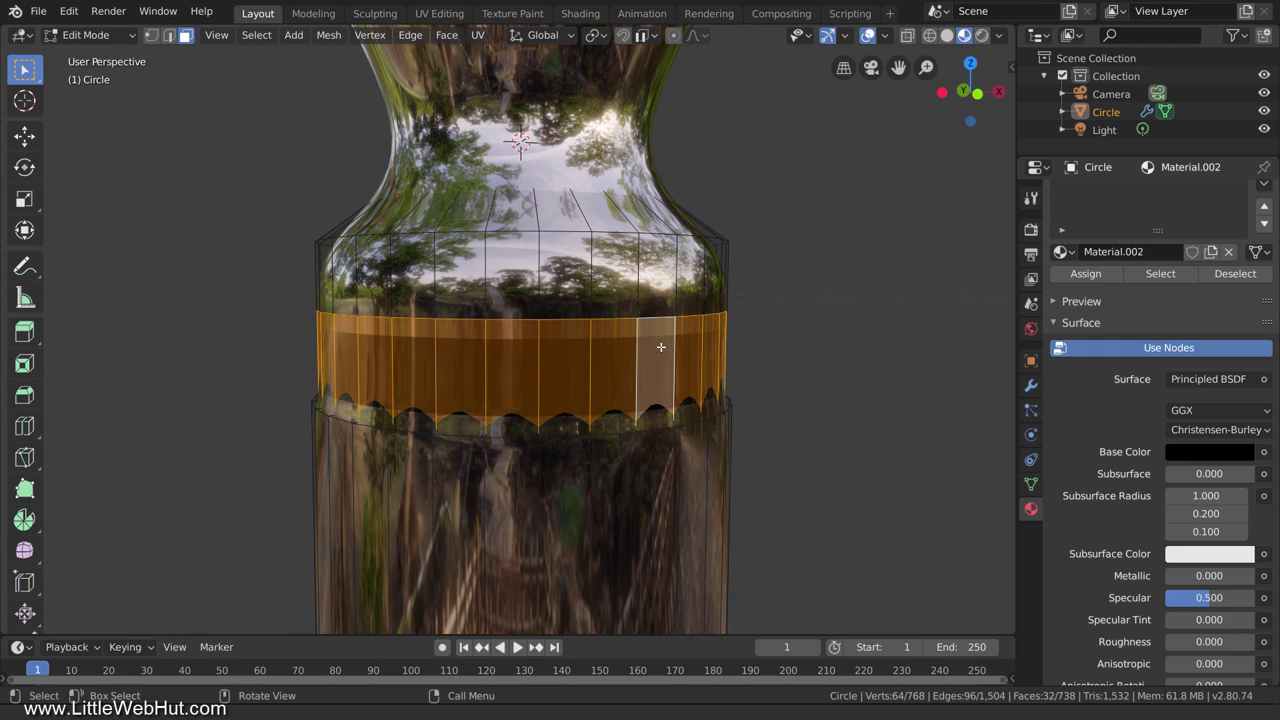
key(ctrl)
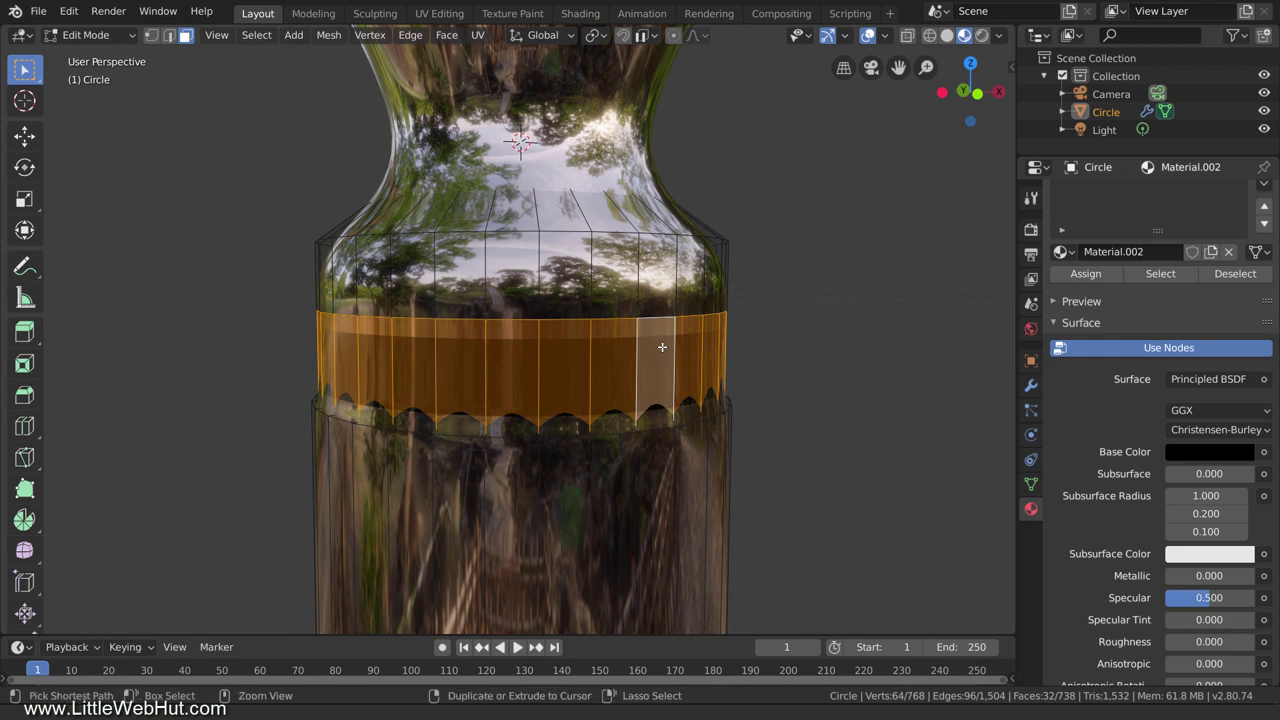
key(ctrl+r)
click(656, 360)
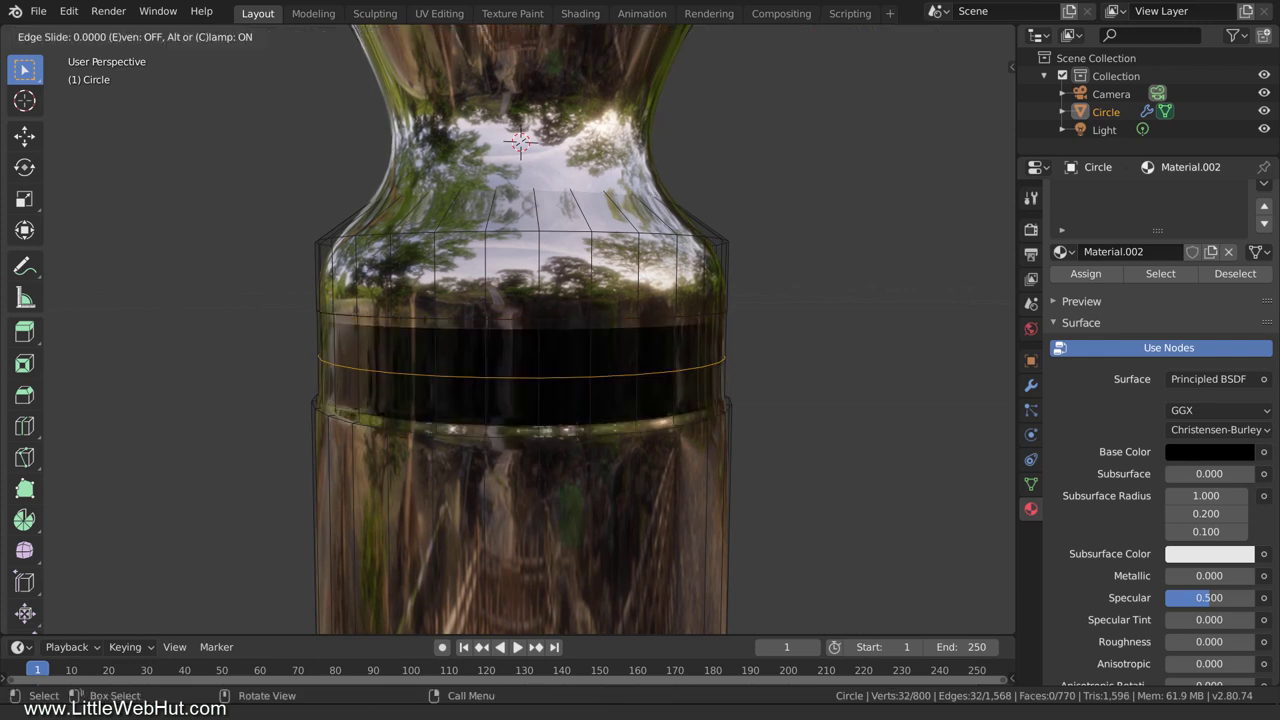
click(669, 287)
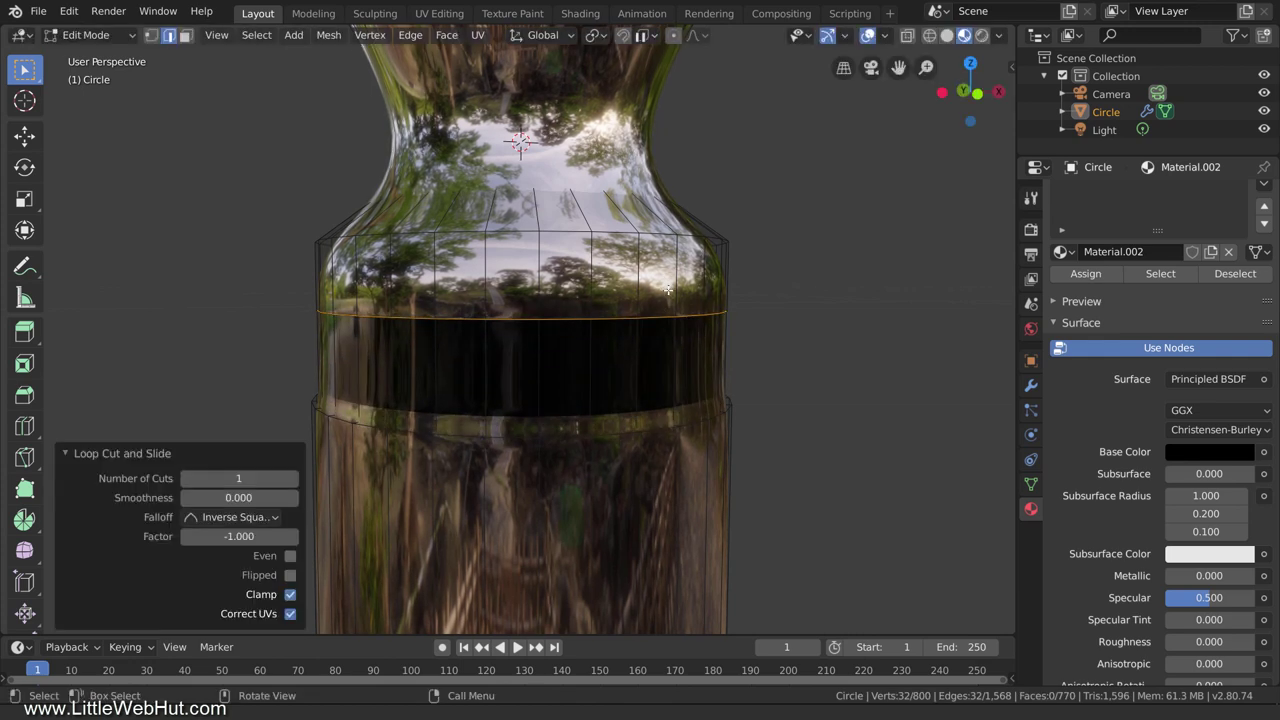
key(ctrl+r)
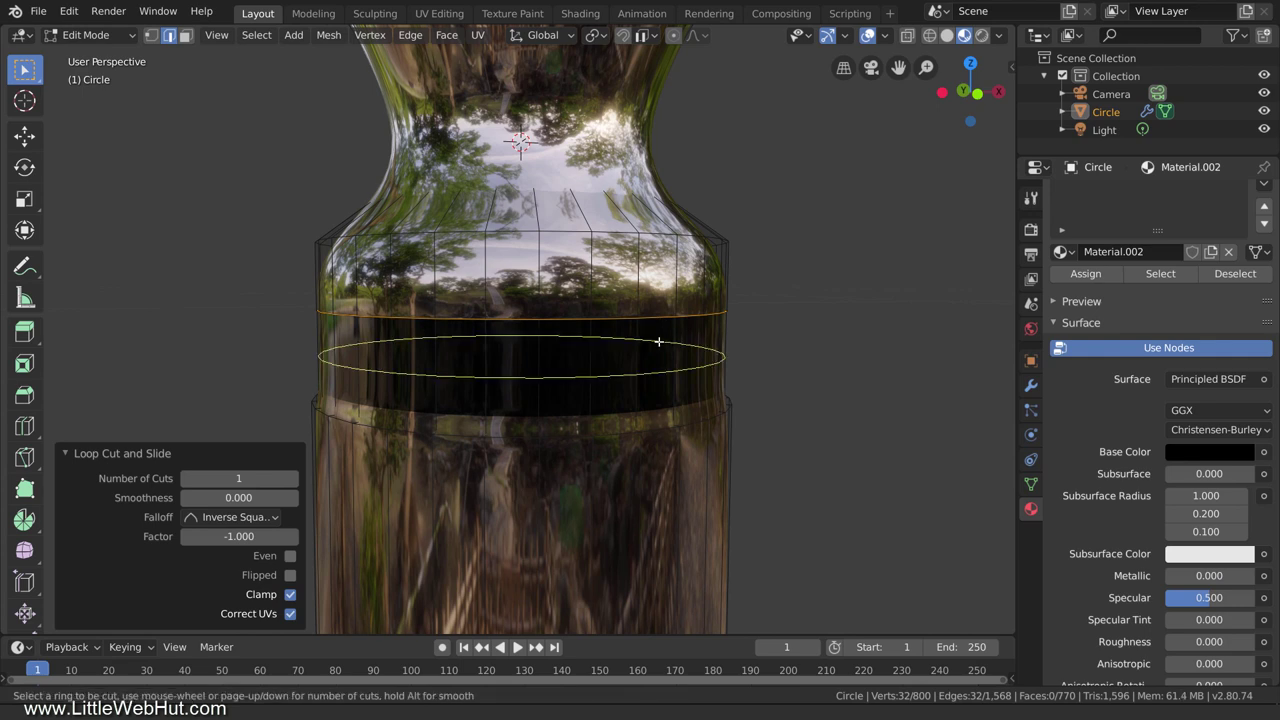
click(658, 345)
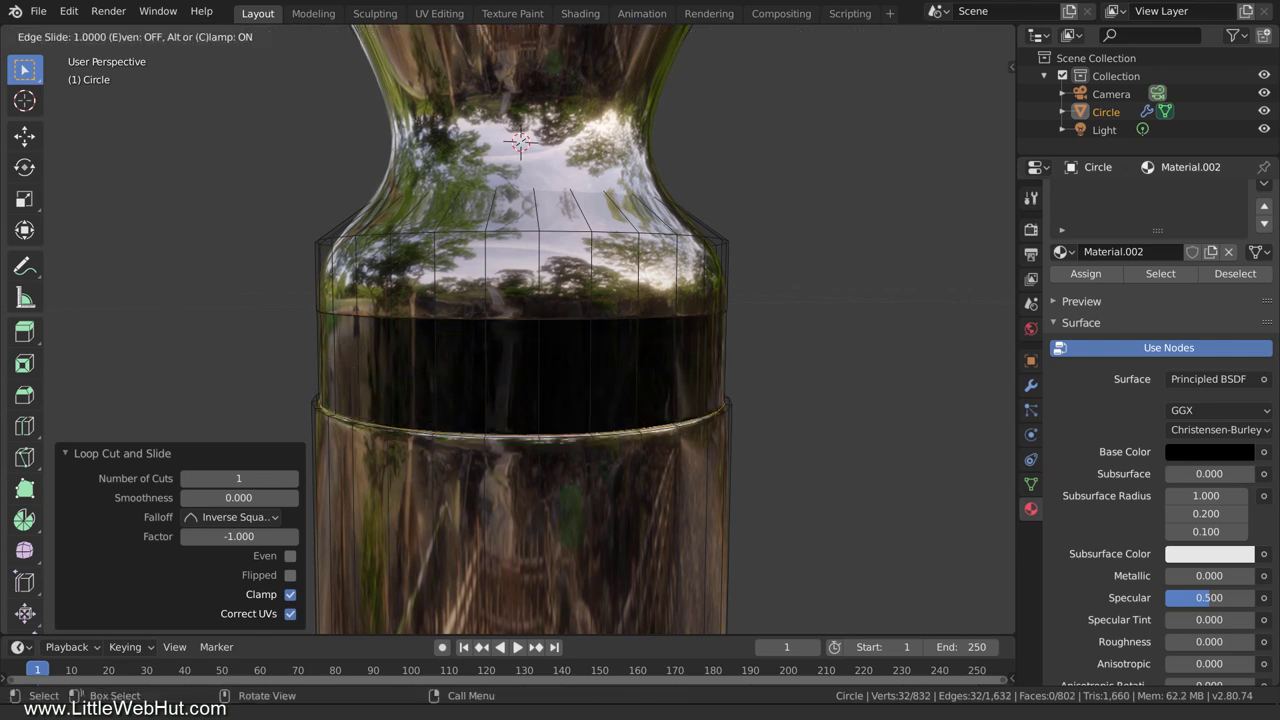
click(655, 414)
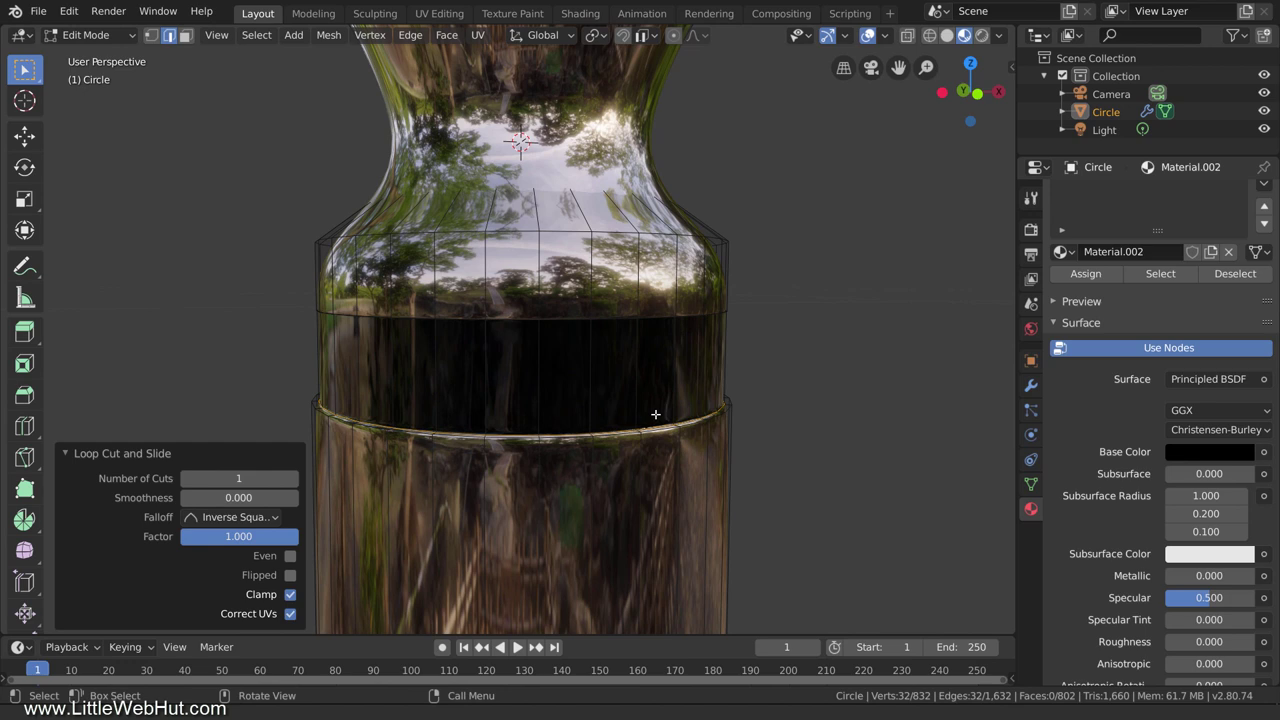
- Add two loop cuts in the metal ring directly above the black band, one at factor about -0.605 and one at about 0.4
key(ctrl+r)
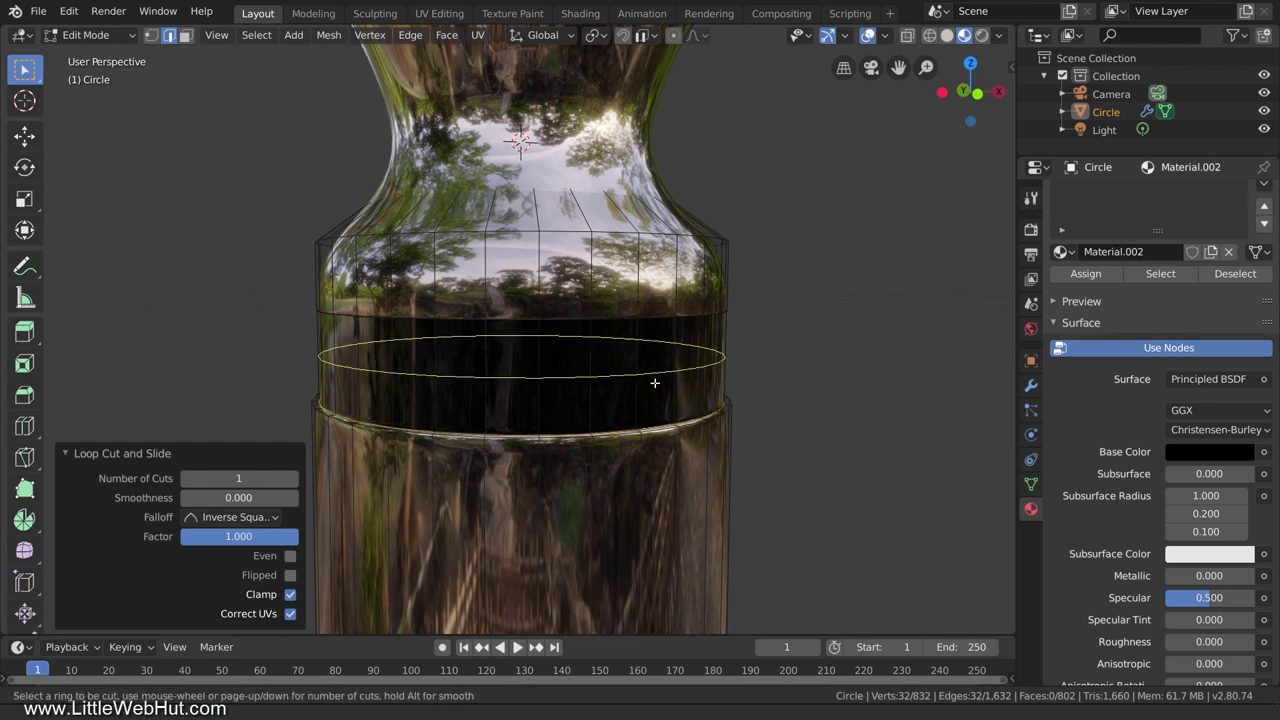
click(612, 277)
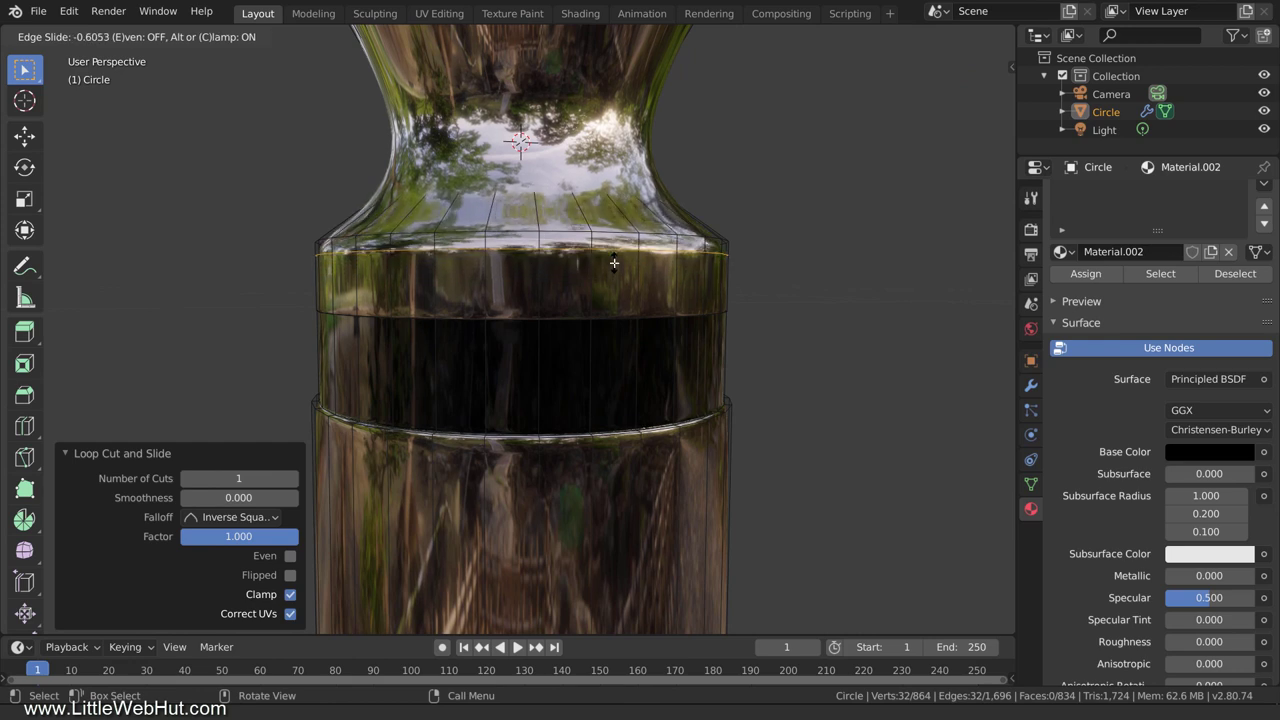
click(614, 263)
key(ctrl+r)
click(610, 287)
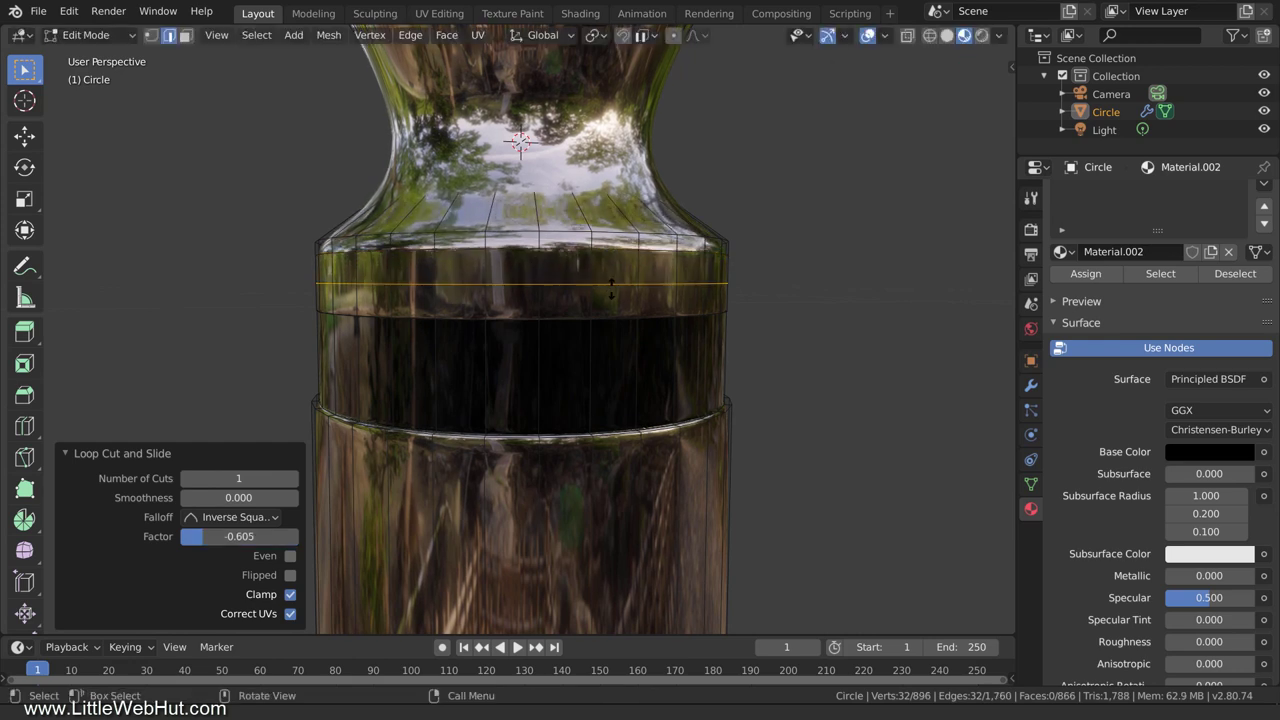
click(609, 297)
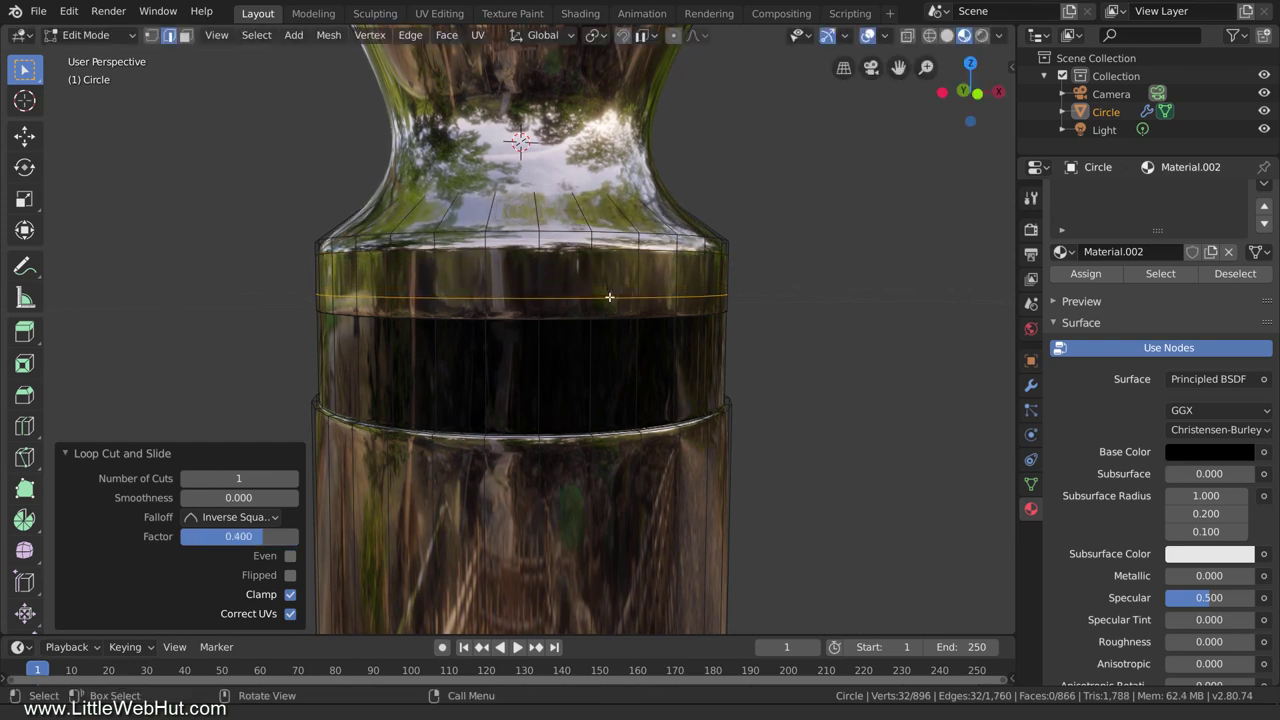
- Add a loop cut in the metal shaft below the black band, slid up toward the band to a factor of about -0.764
key(ctrl+r)
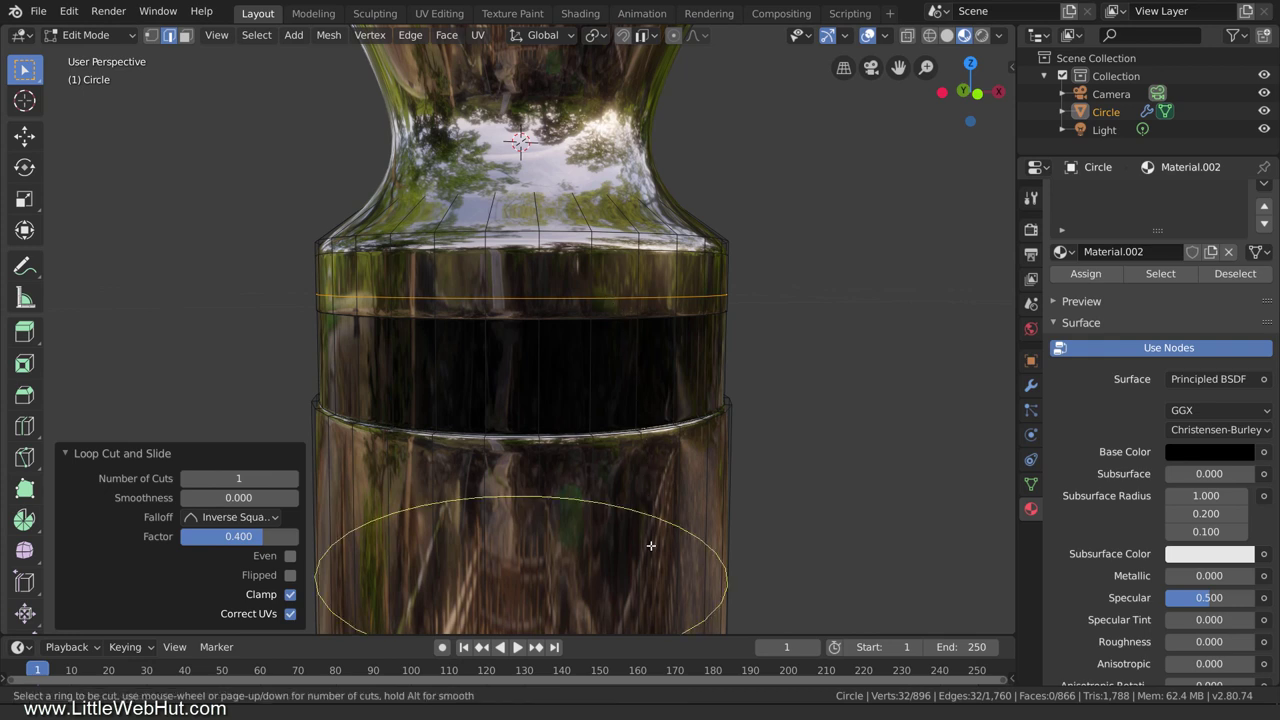
click(650, 545)
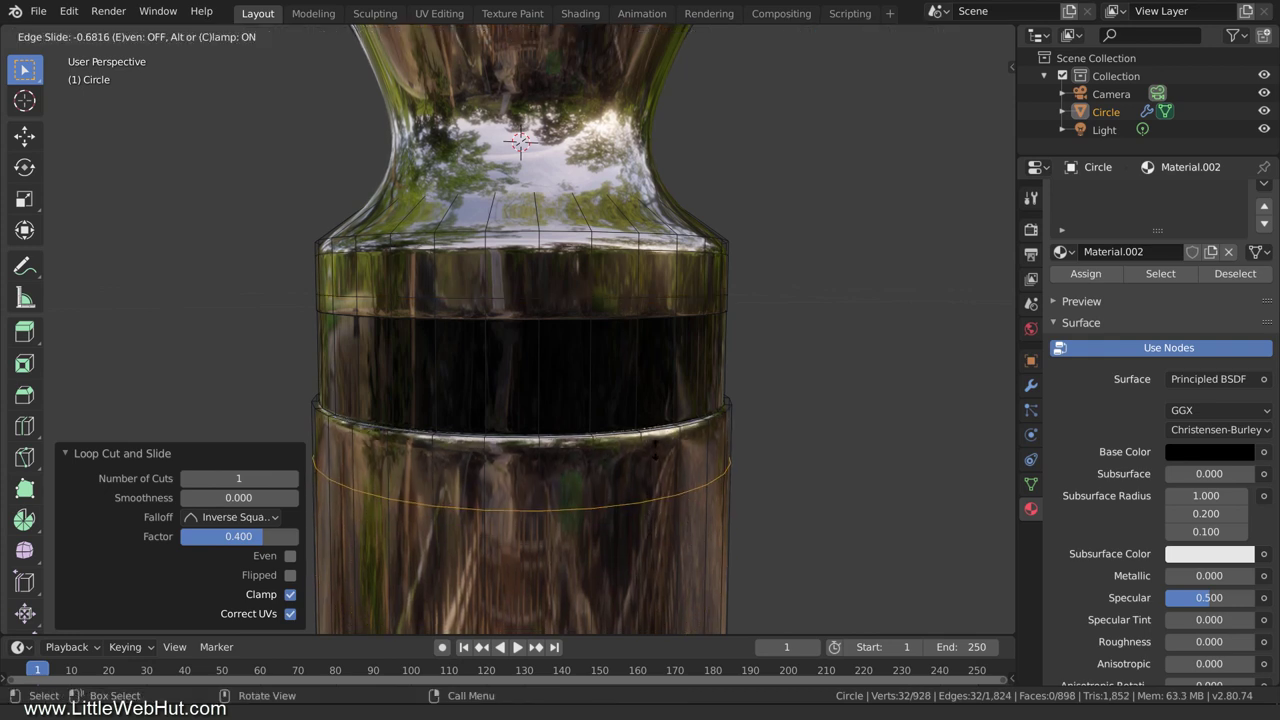
click(658, 440)
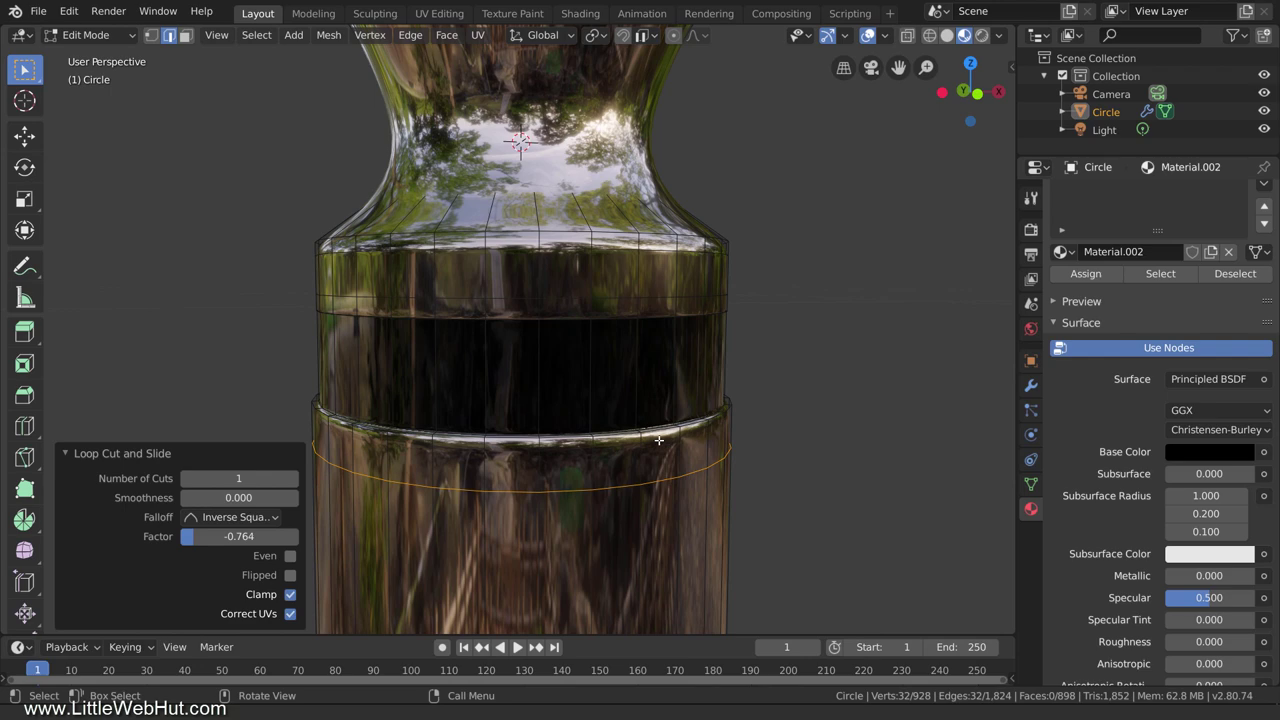
- In face select mode, select the narrow ring of faces midway down the shaft and assign the black material to it
shift+middle_drag(815, 510, 831, 137)
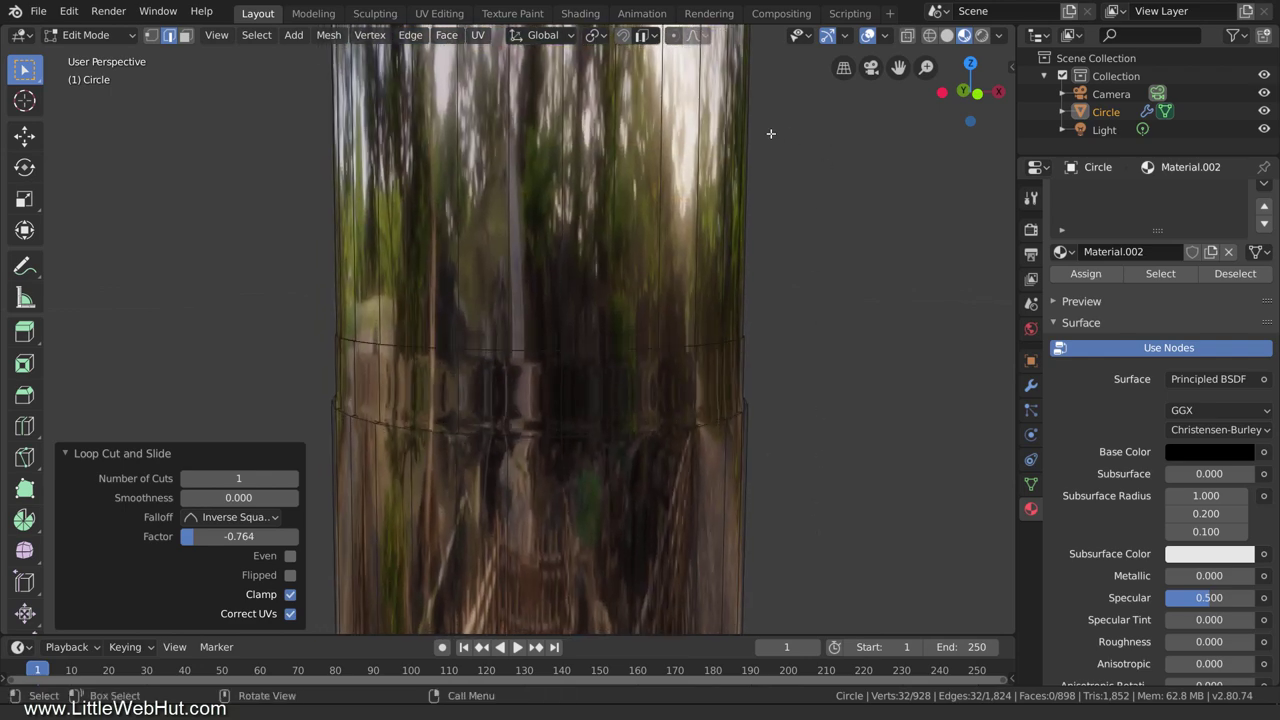
click(185, 36)
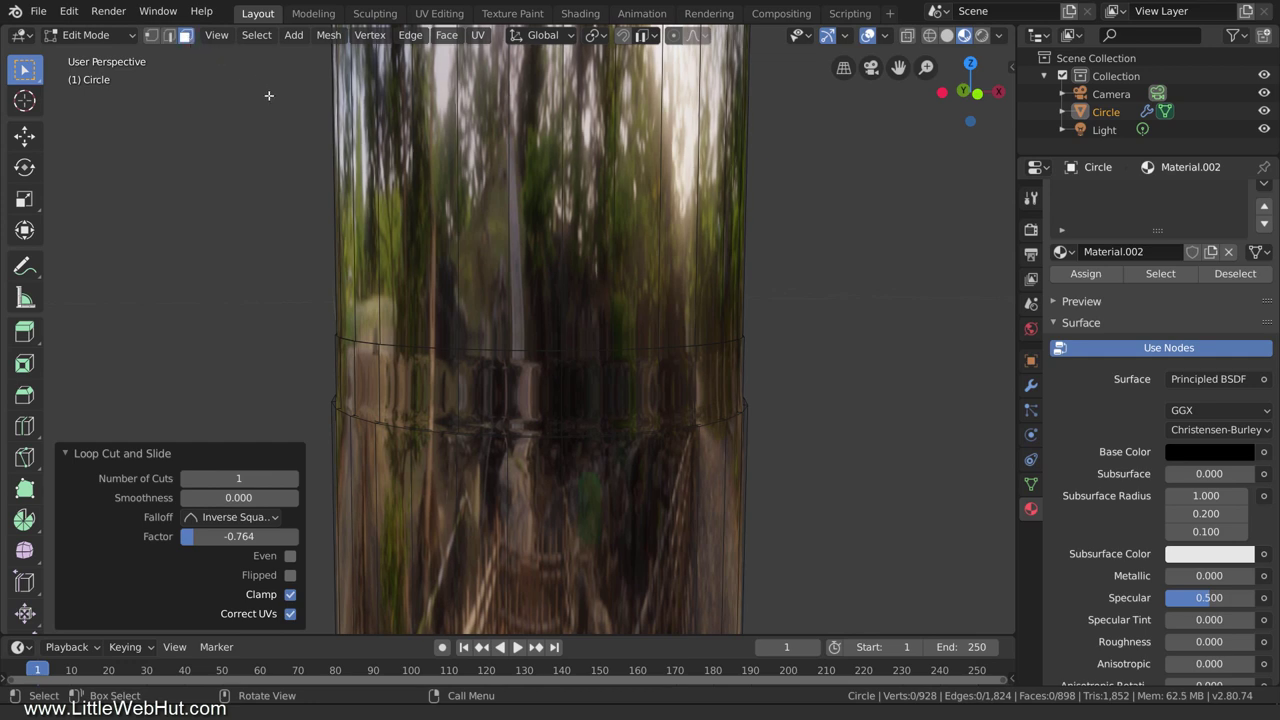
alt+click(563, 397)
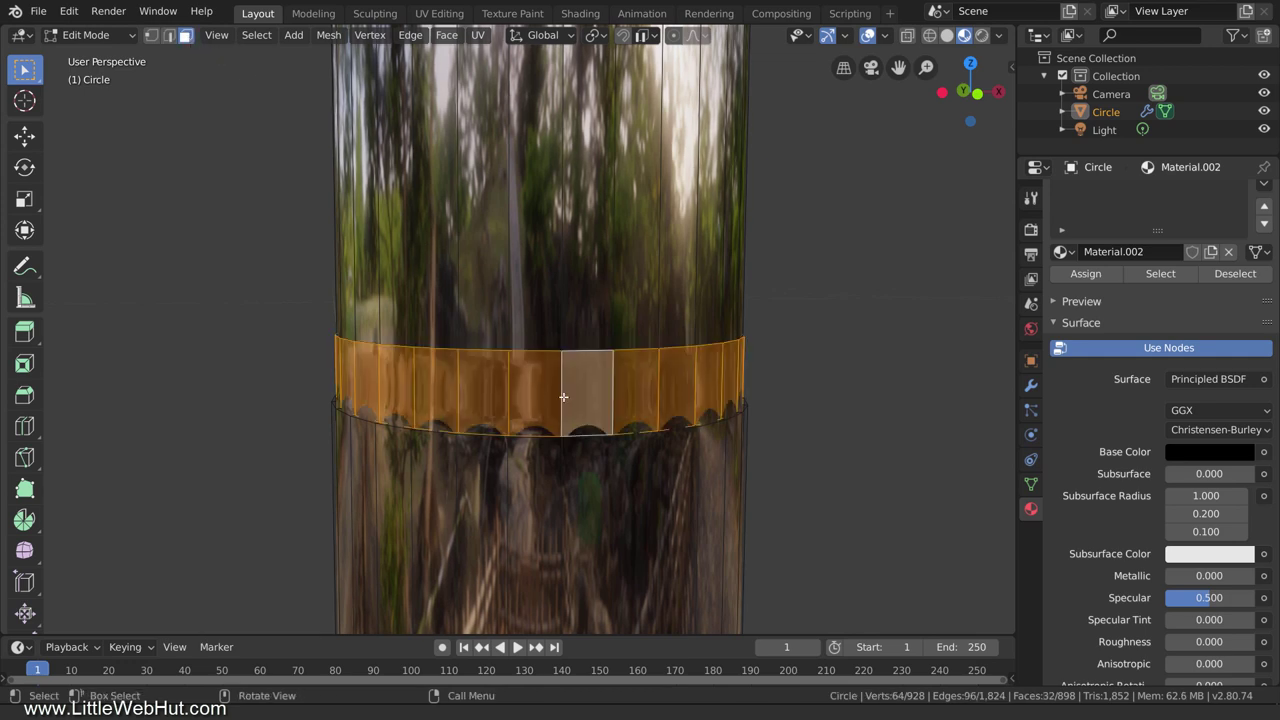
click(1091, 275)
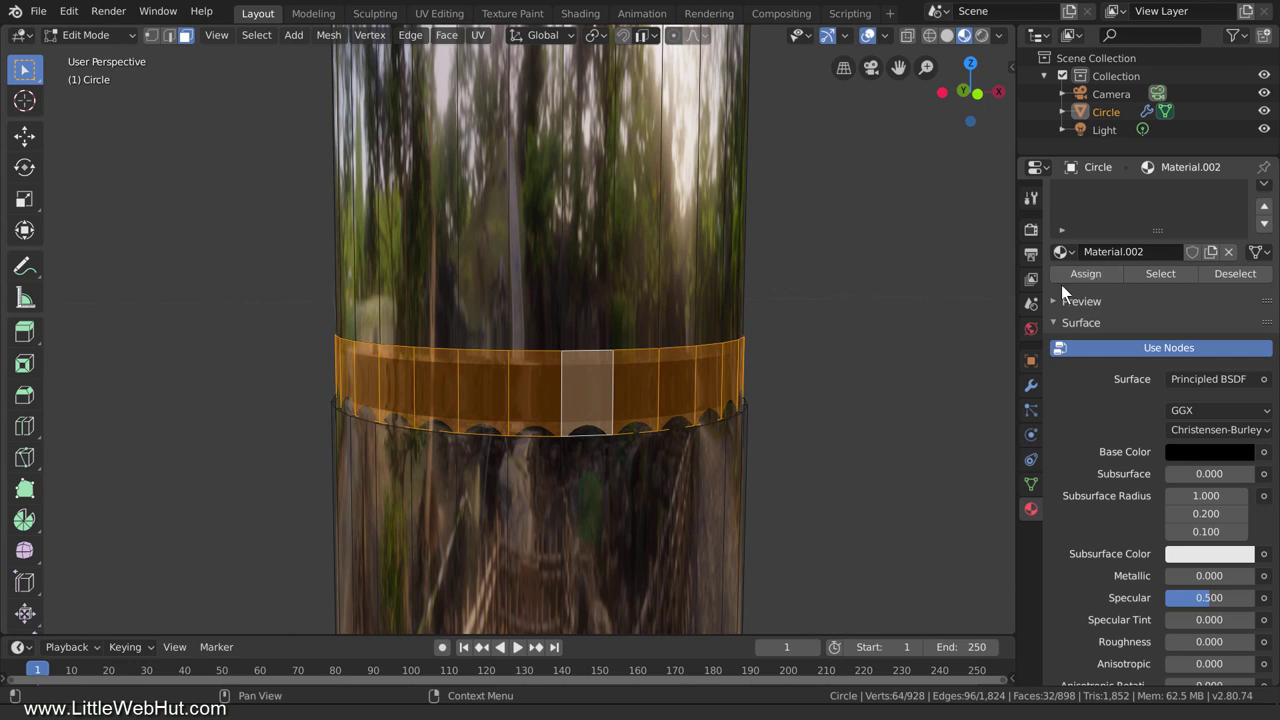
- Add two loop cuts in the lower black band, slid fully to its upper edge (factor -1) and lower edge (factor 1)
key(ctrl+r)
click(618, 396)
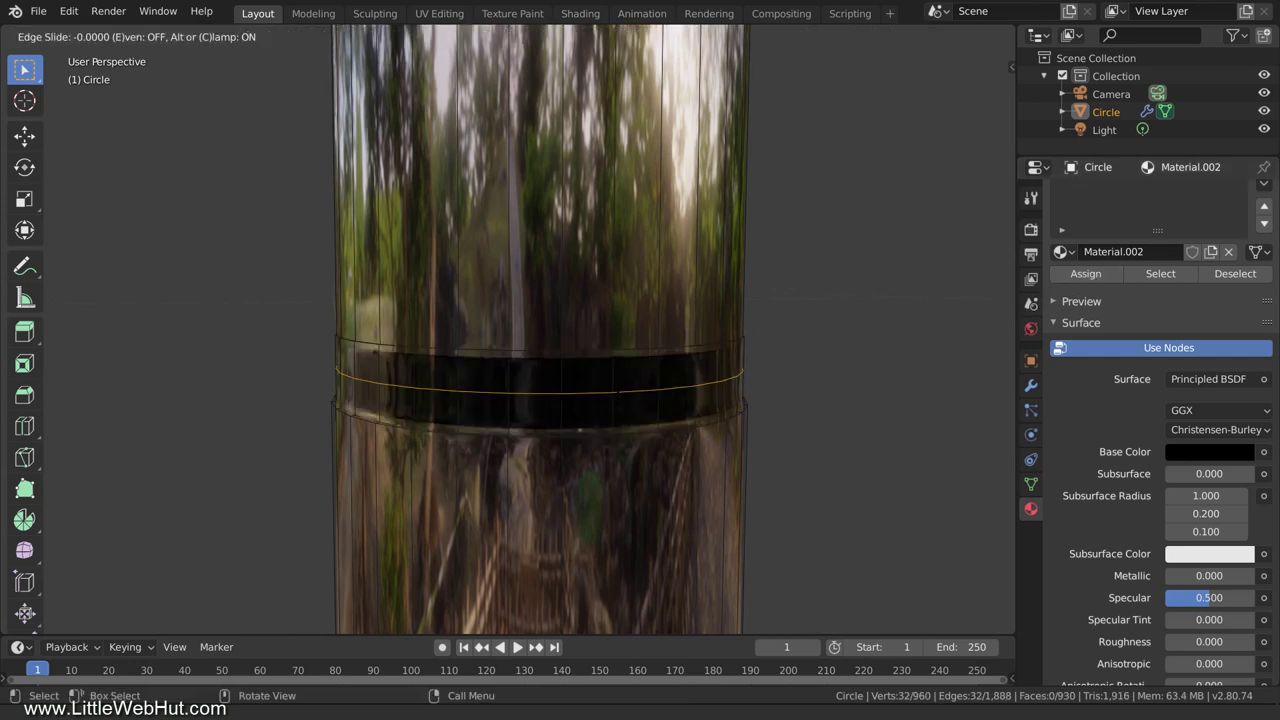
click(624, 330)
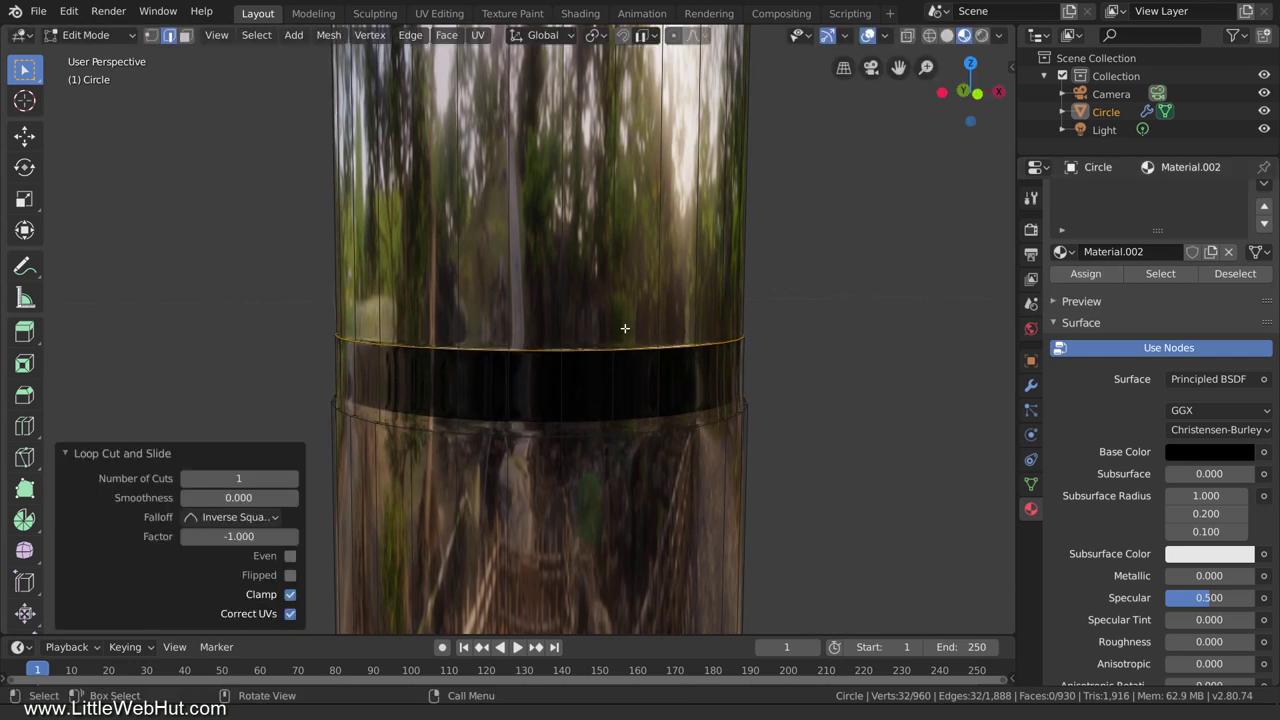
key(ctrl+r)
click(623, 391)
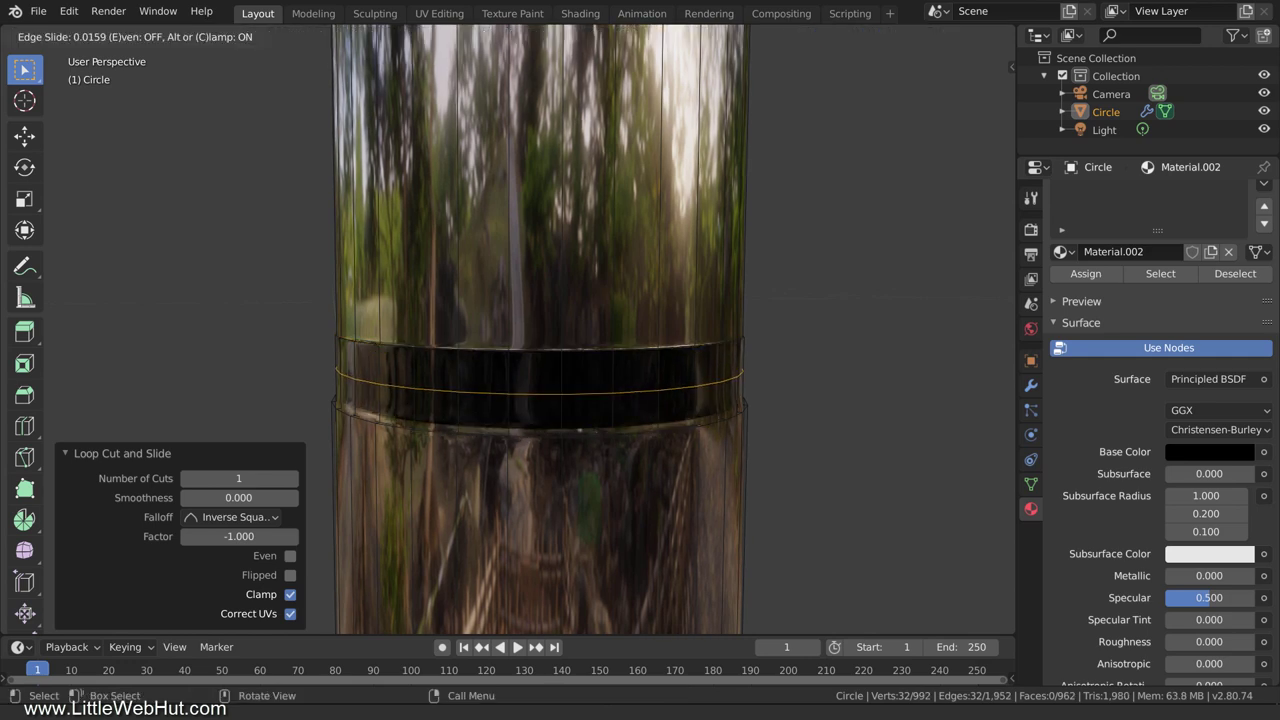
click(620, 450)
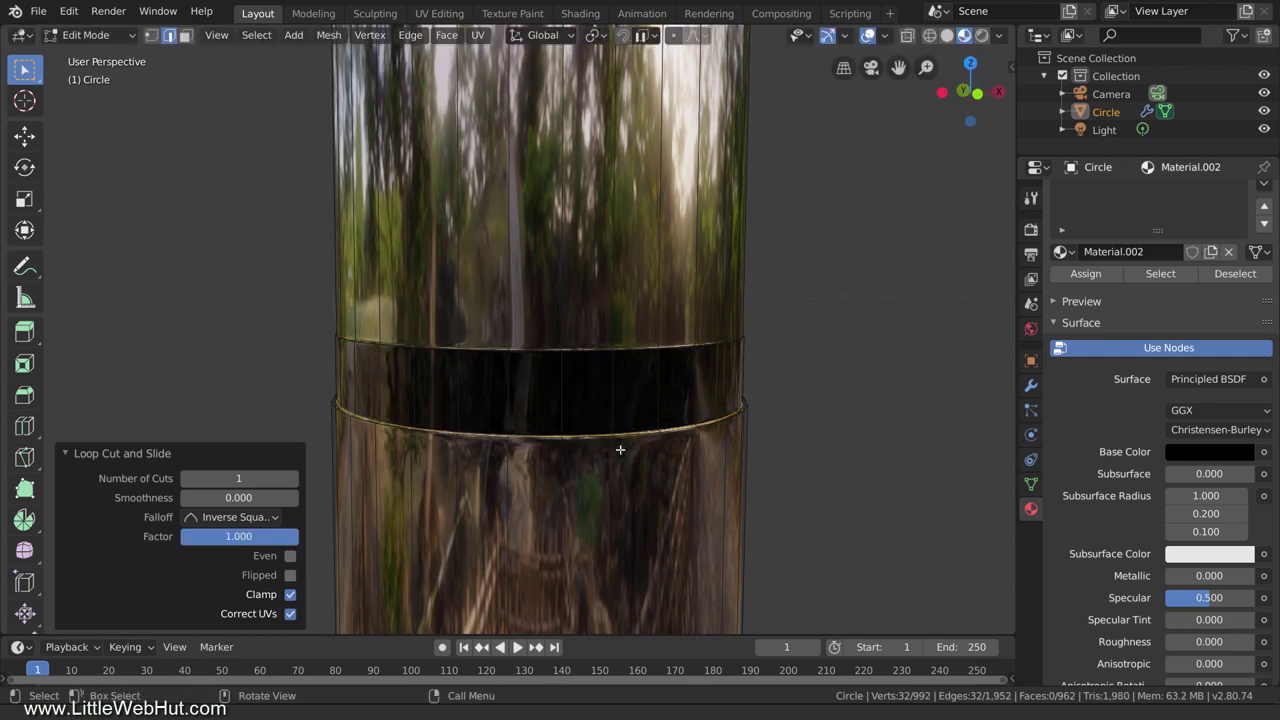
- Add loop cuts in the metal on both sides of the lower black band, at factor about 0.816 above it and about -0.907 below it
key(ctrl+r)
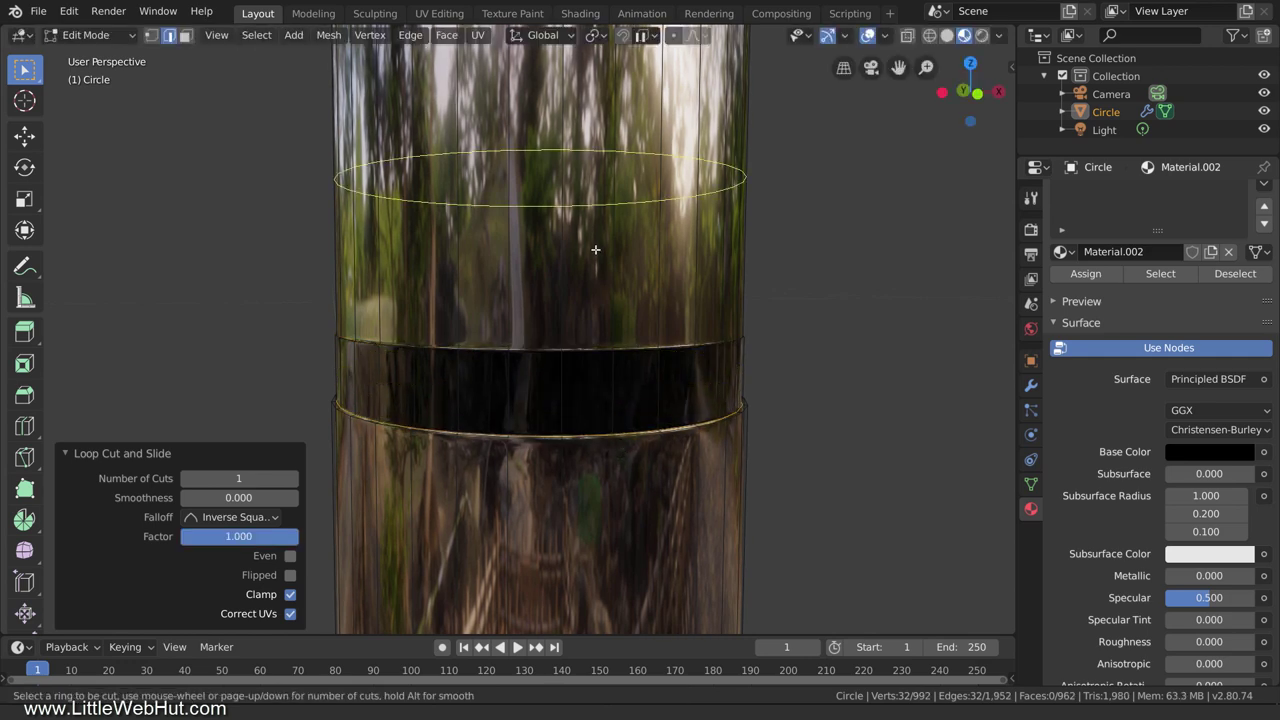
click(595, 218)
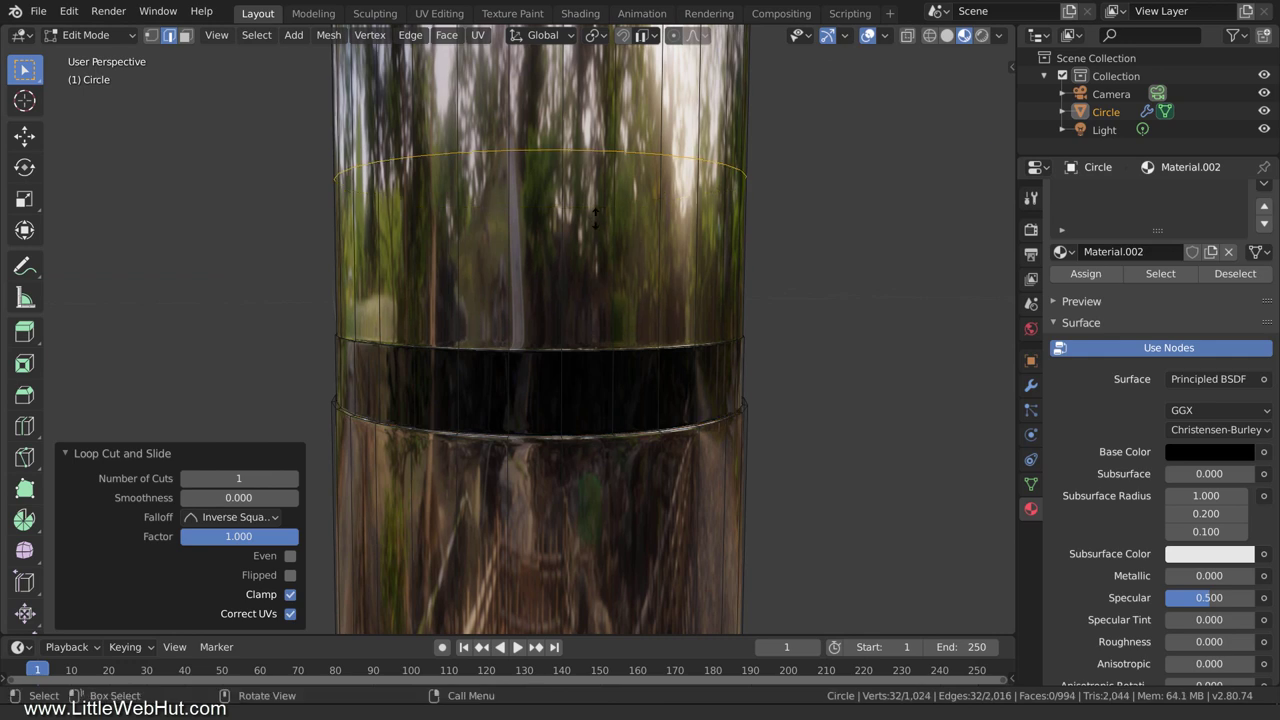
click(595, 308)
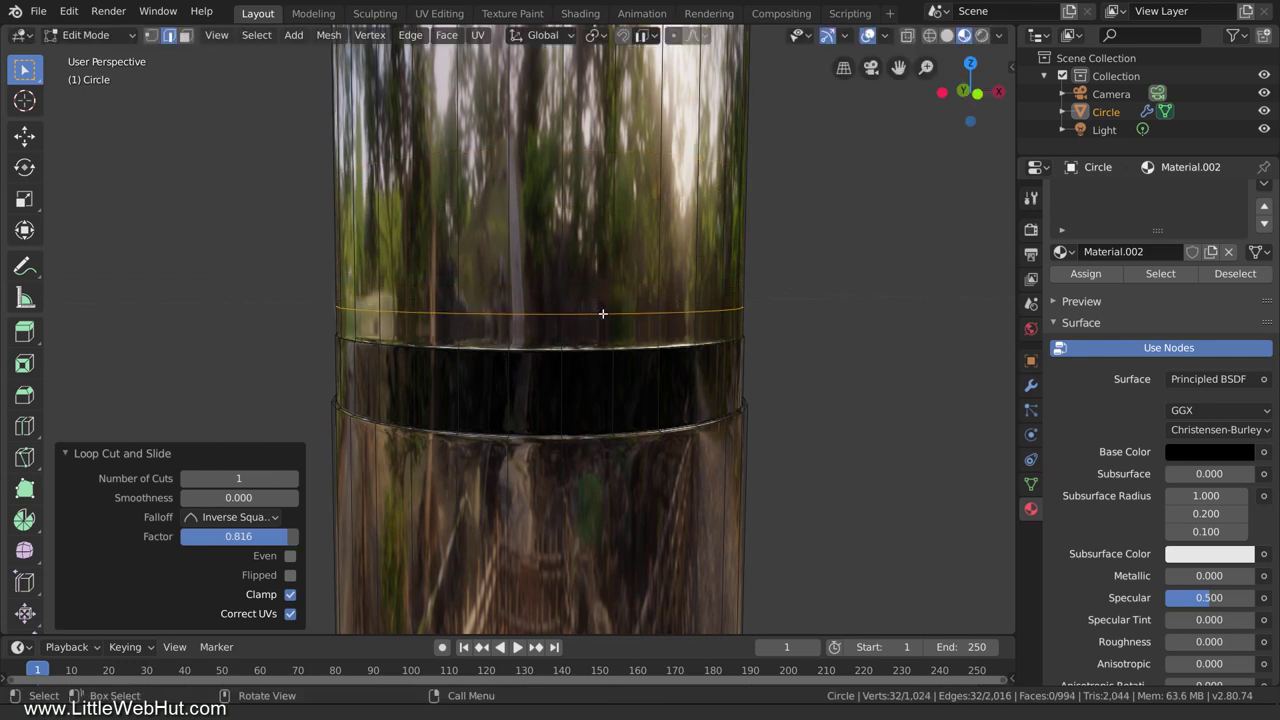
scroll(603, 314, down, 1)
scroll(603, 314, down, 1)
shift+middle_drag(666, 409, 697, 246)
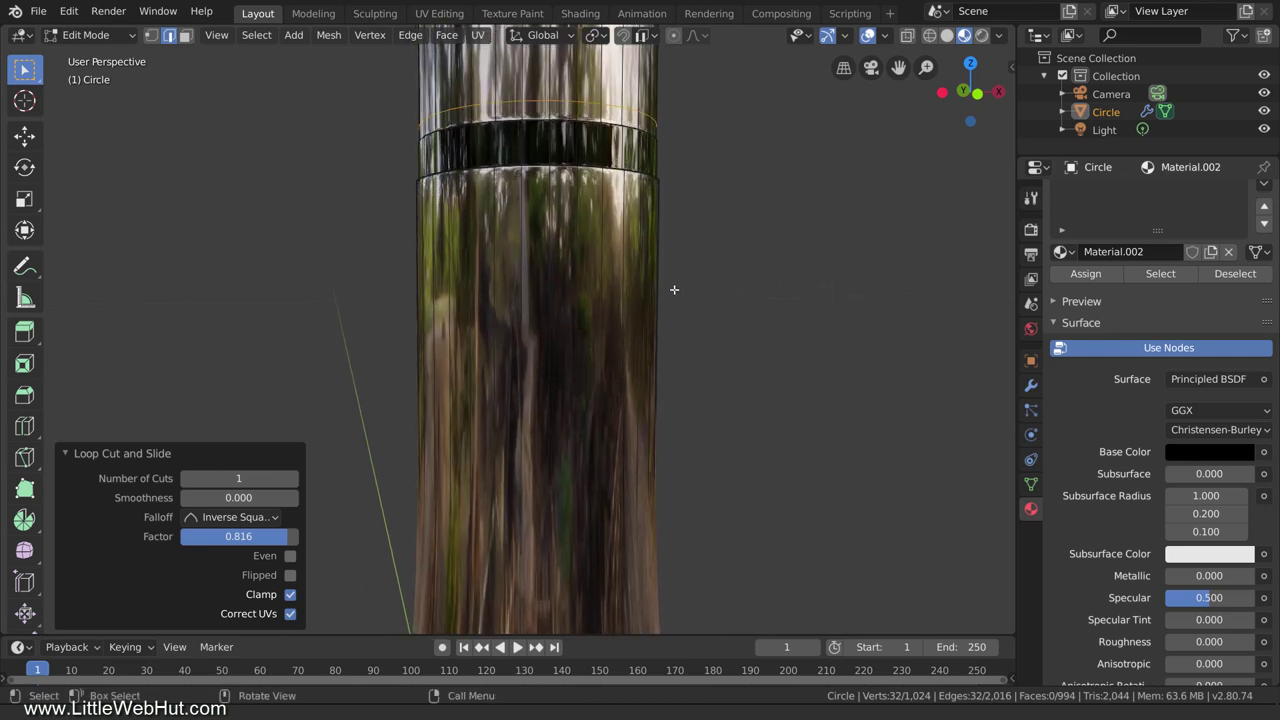
key(ctrl+r)
click(605, 462)
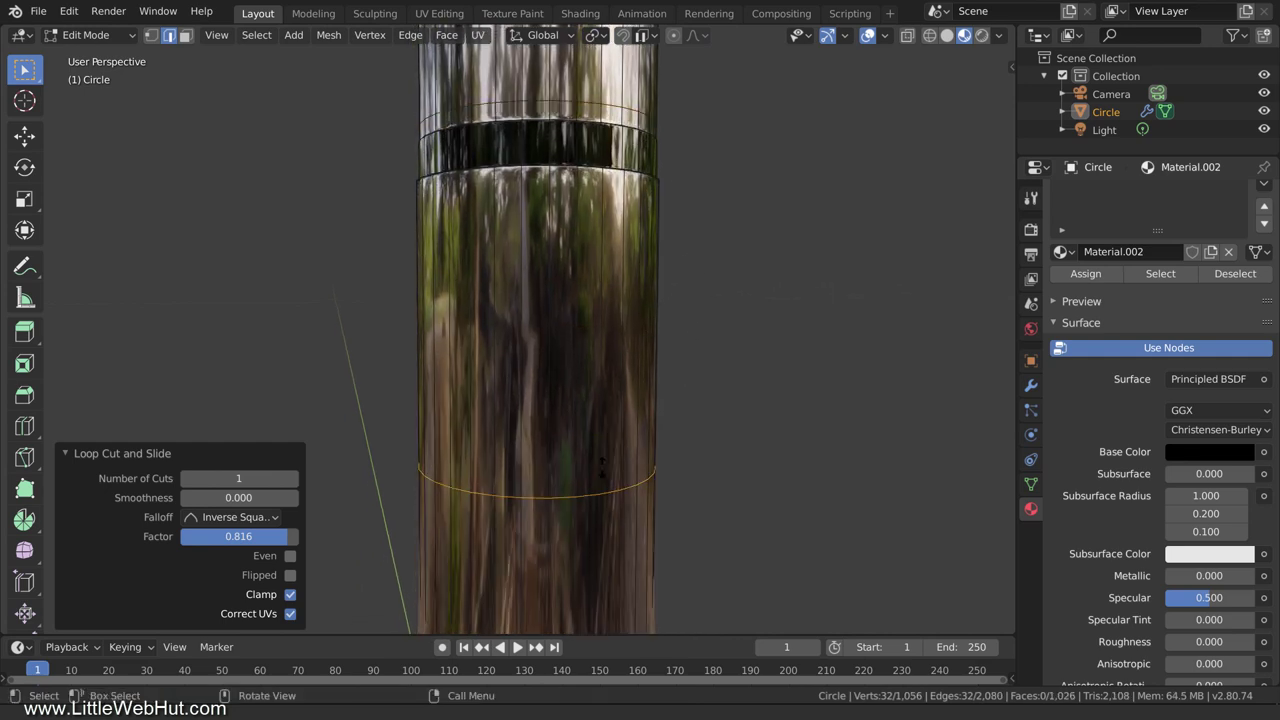
drag(602, 448, 621, 250)
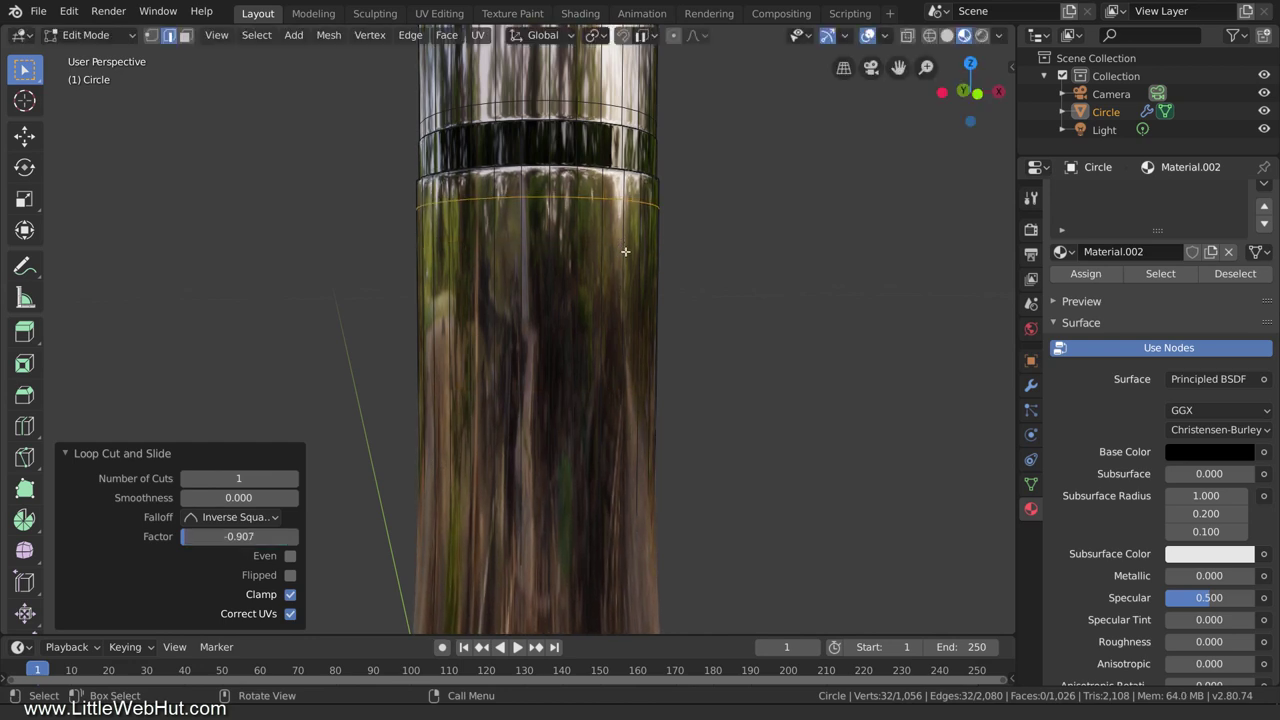
- In face select mode, select the ring of ledge faces between the two base sections and grow the selection twice to cover the whole base
scroll(626, 254, down, 3)
shift+middle_drag(673, 508, 745, 90)
click(185, 36)
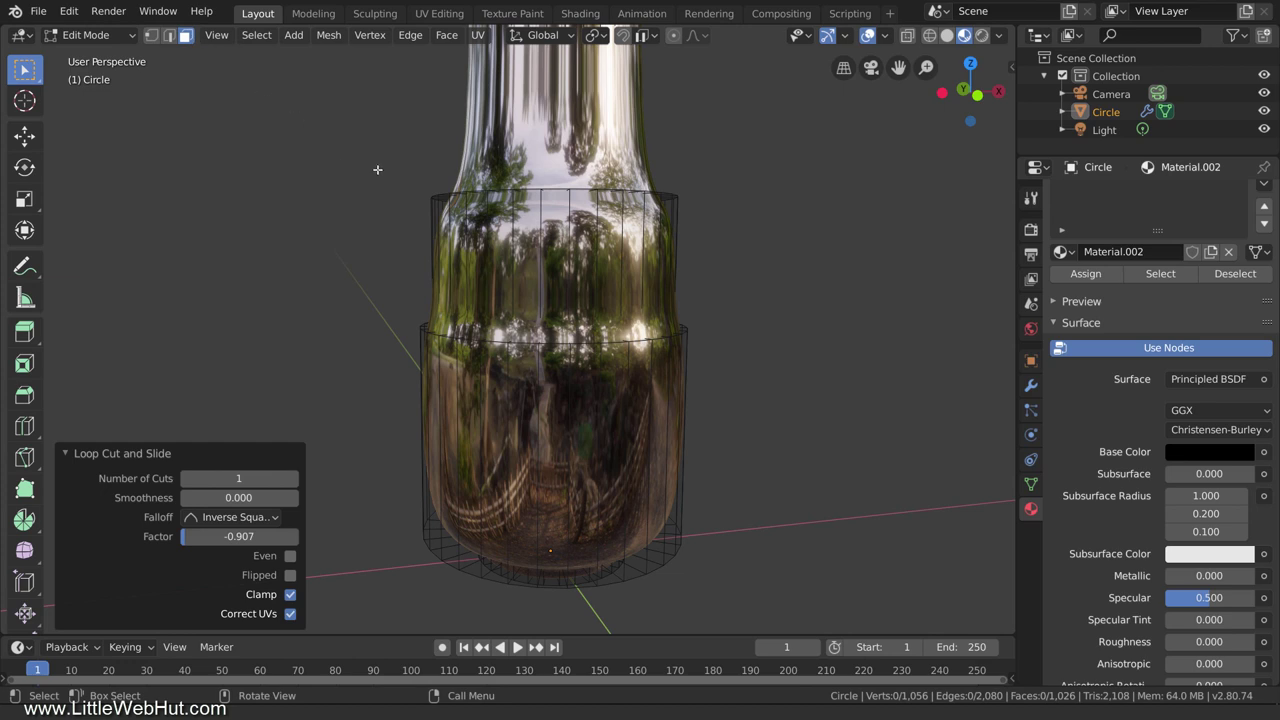
alt+click(678, 332)
key(s)
click(723, 337)
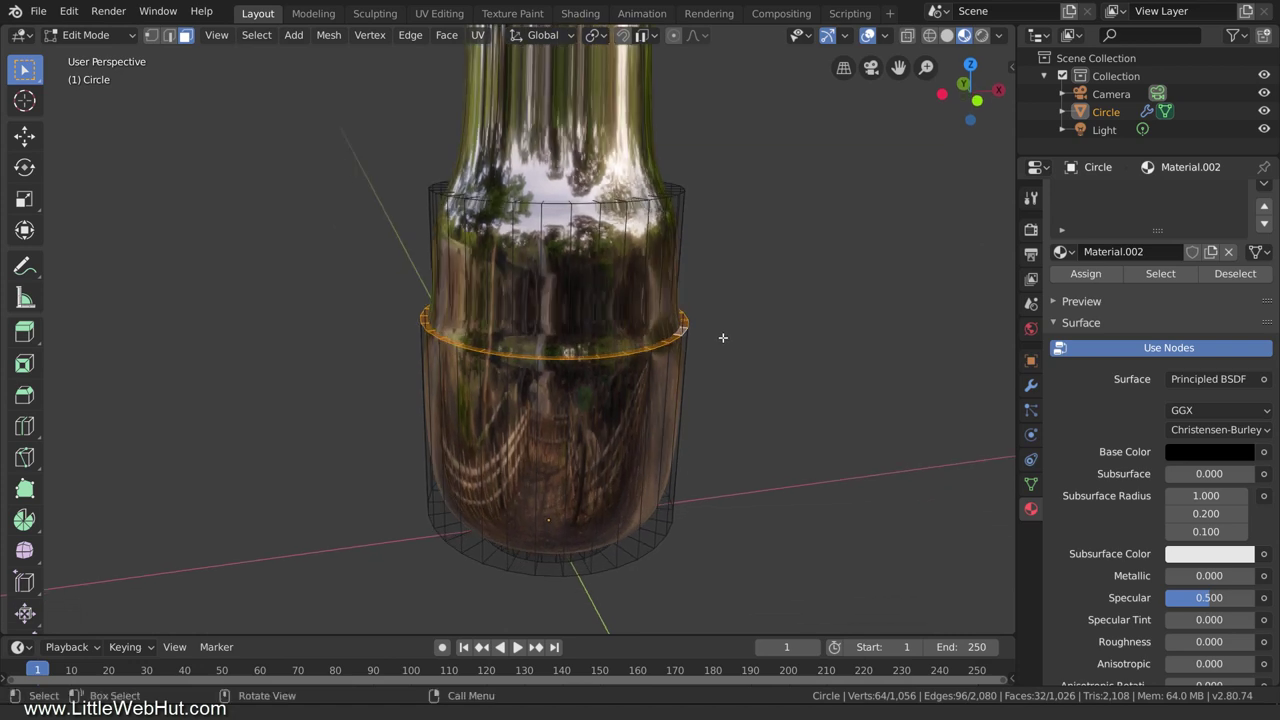
key(ctrl+KP_Add)
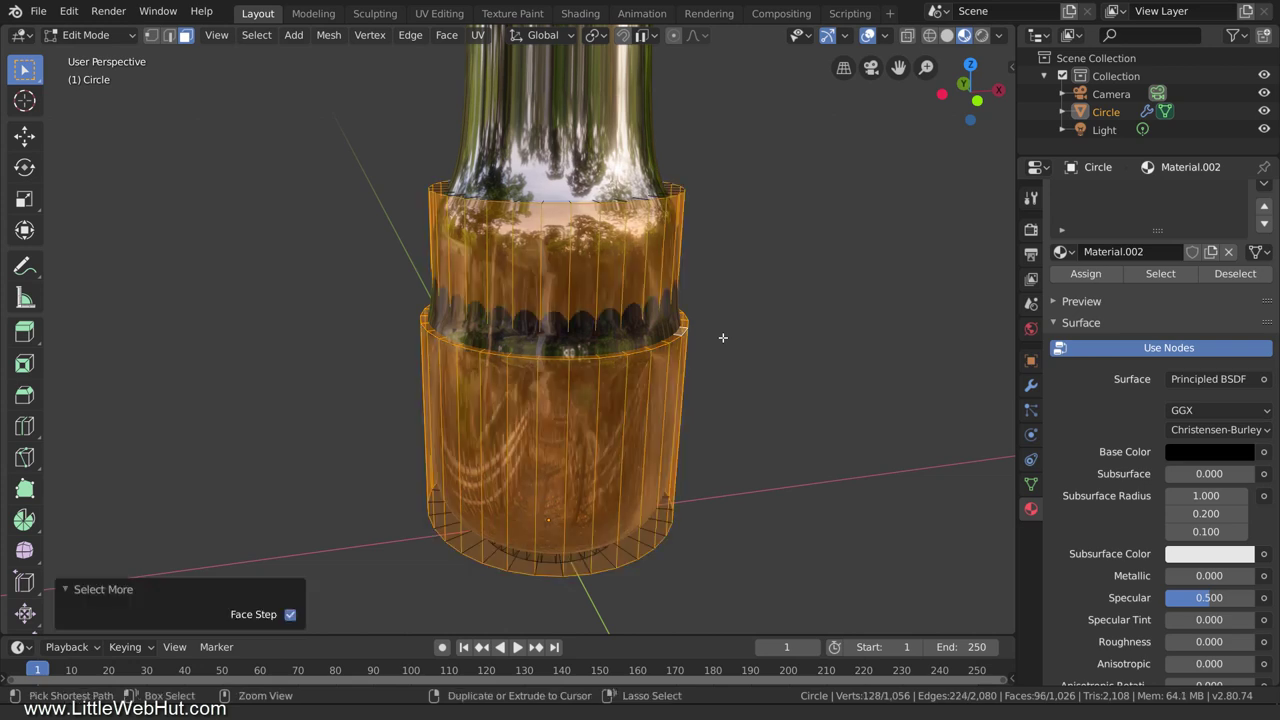
key(ctrl+KP_Add)
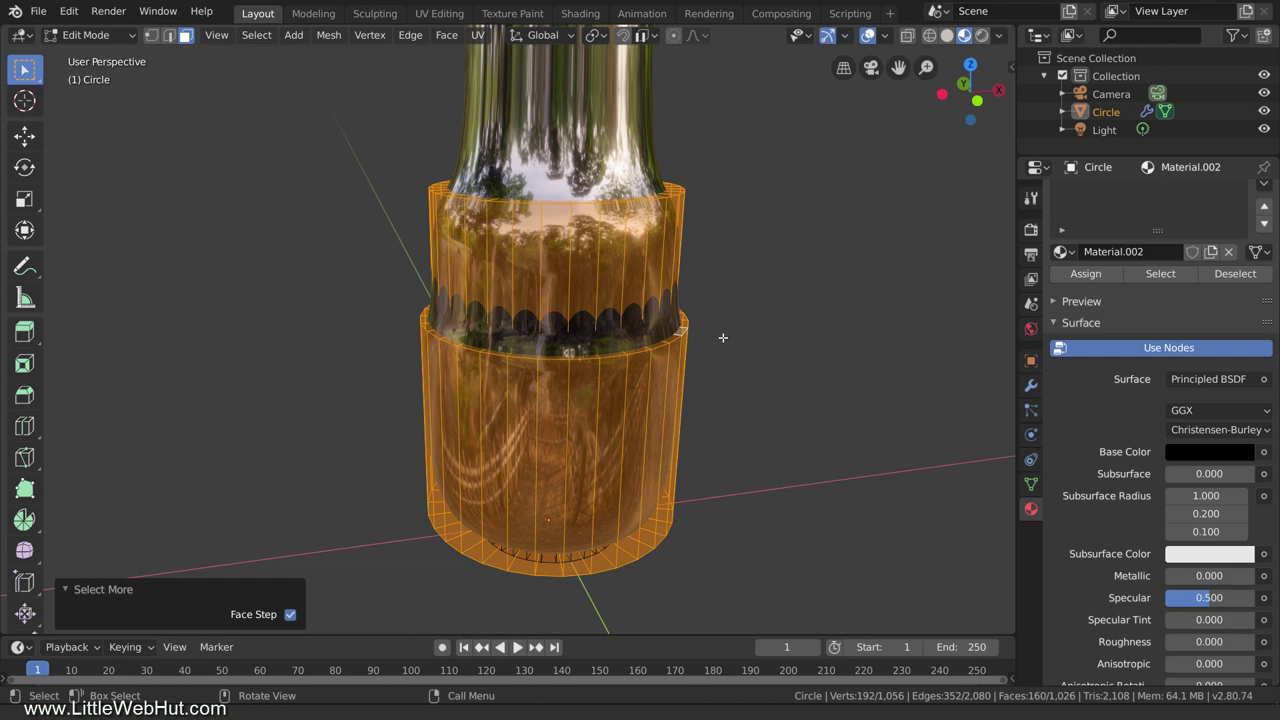
click(258, 40)
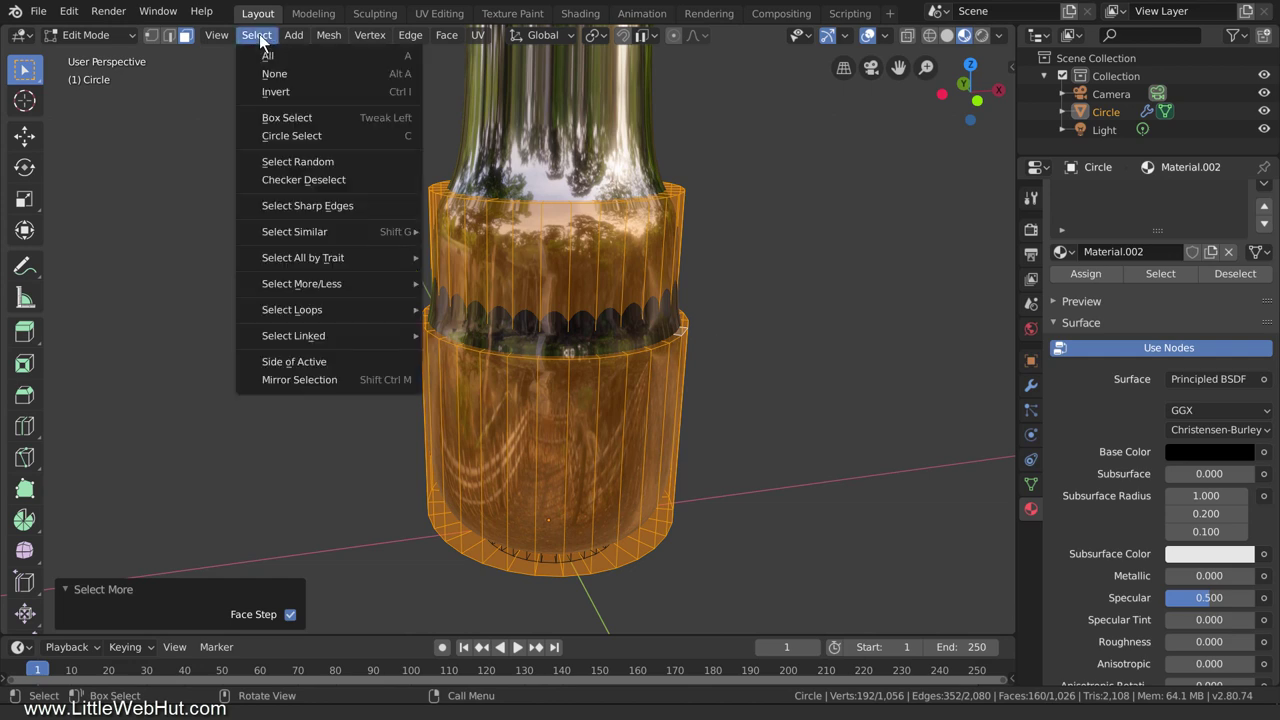
mouse_move(371, 290)
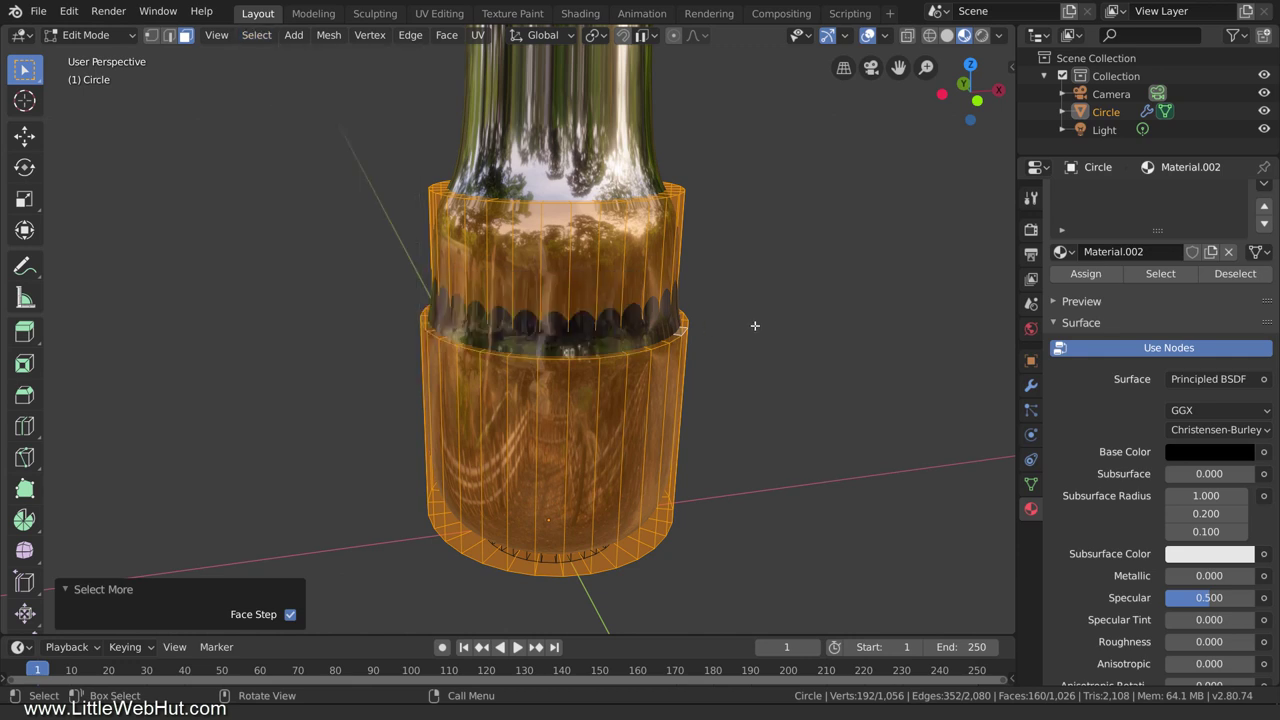
- Add a third material slot with a new material and assign it to the selected base faces
scroll(1092, 277, up, 2)
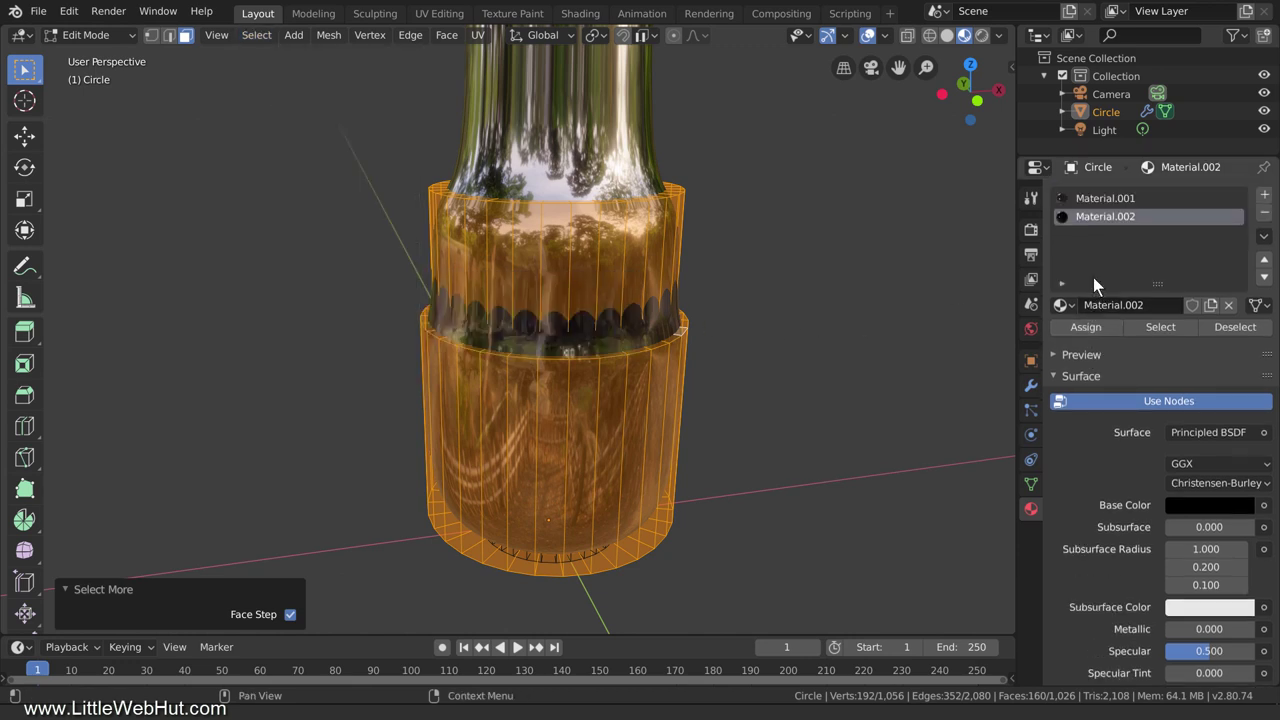
click(1264, 194)
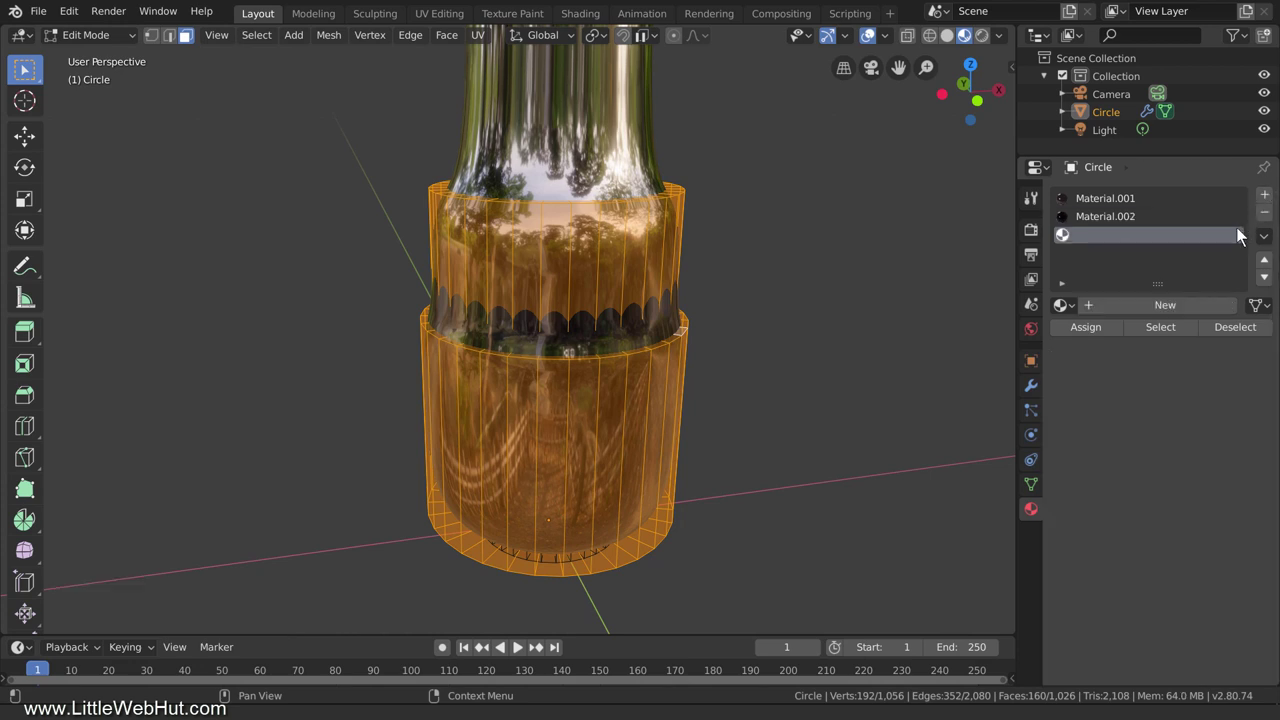
click(1125, 306)
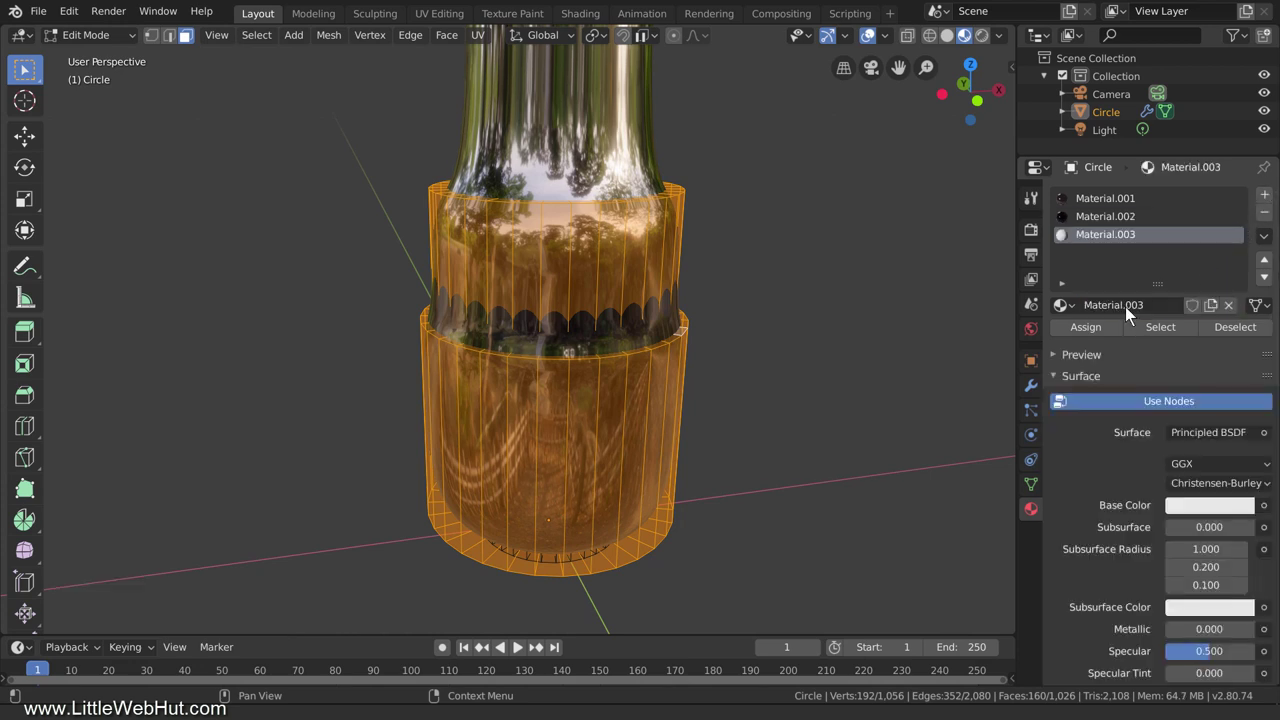
click(1112, 327)
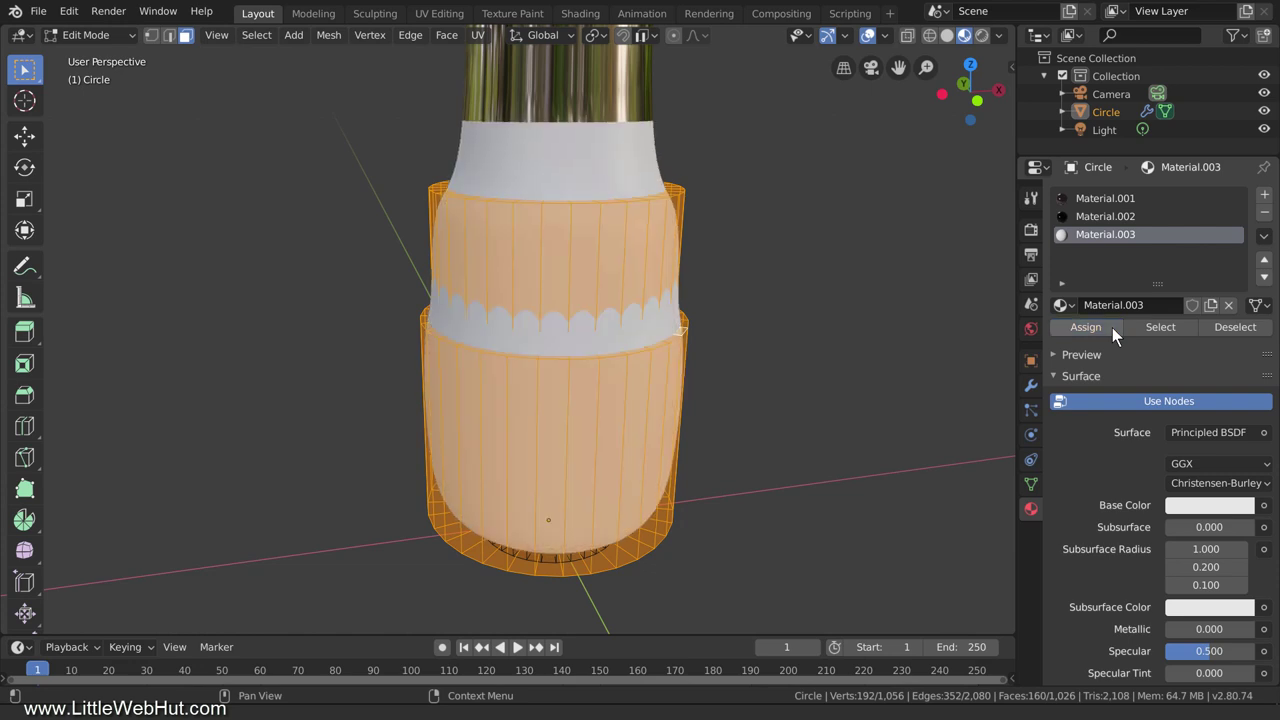
- Set the new base material's base color to black and its roughness to 0.4
click(1240, 515)
click(1240, 263)
drag(1240, 263, 1241, 380)
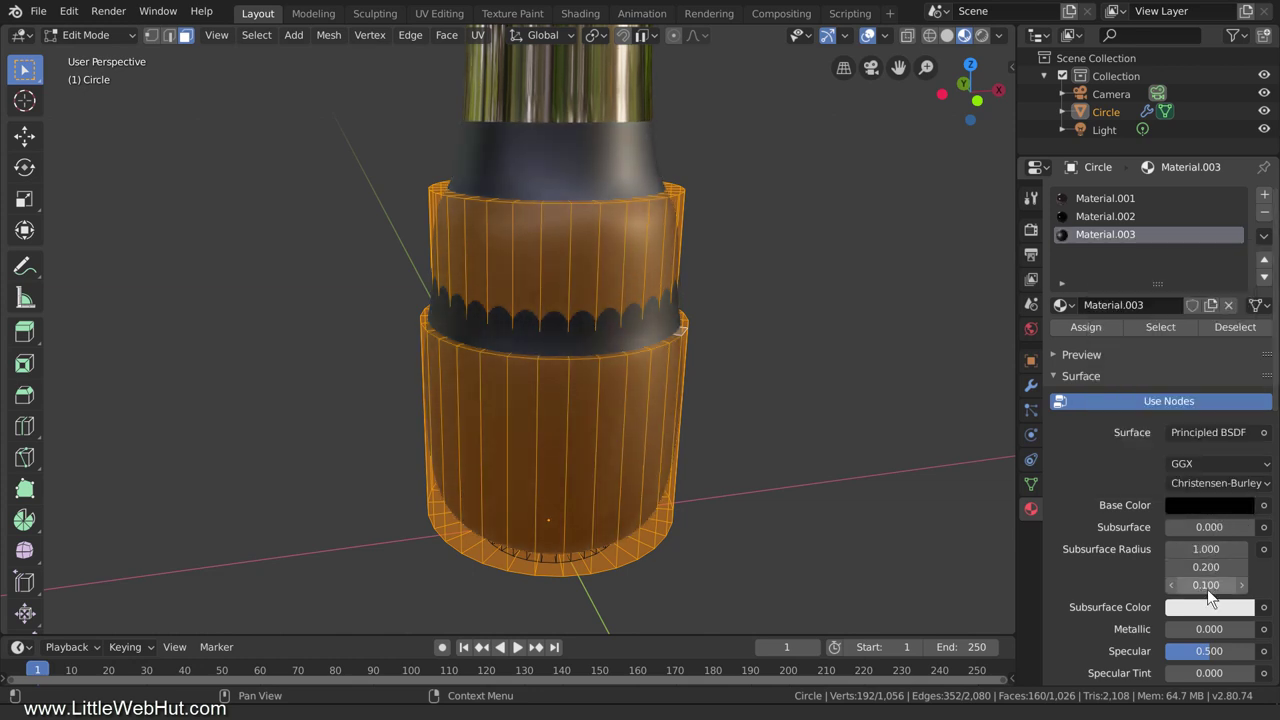
scroll(1207, 589, down, 2)
click(1206, 642)
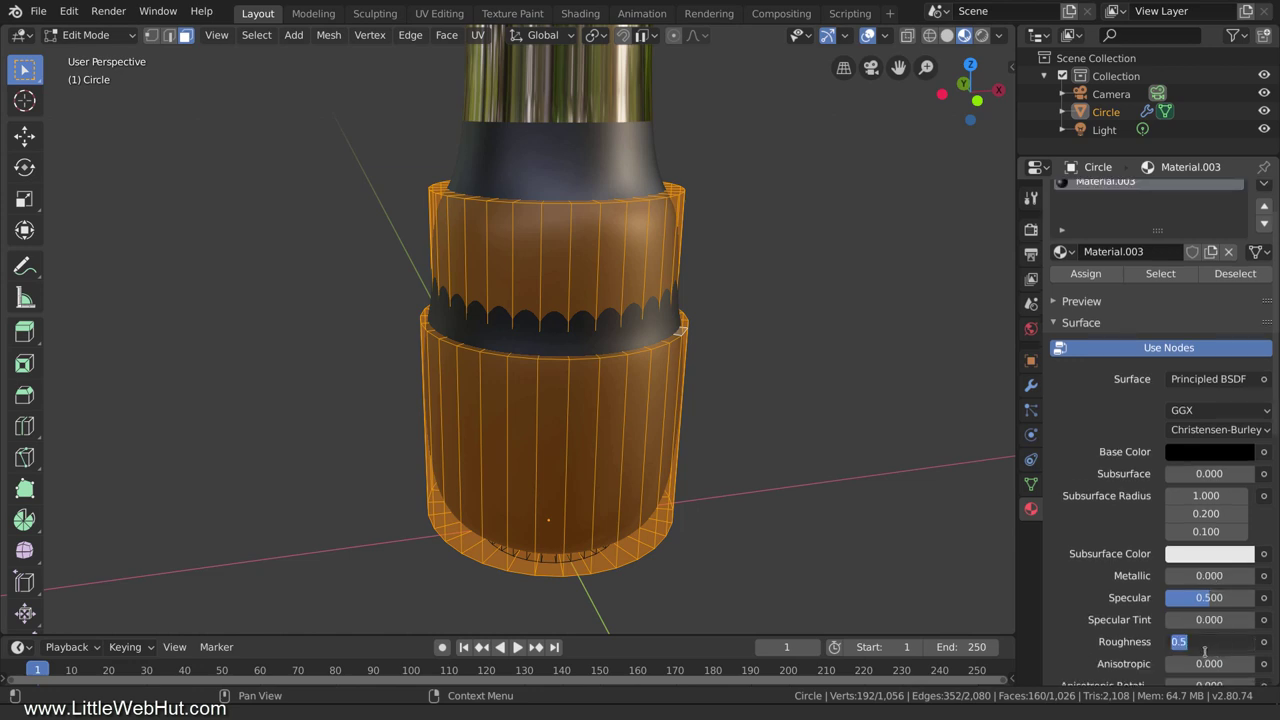
text(0.4)
key(Return)
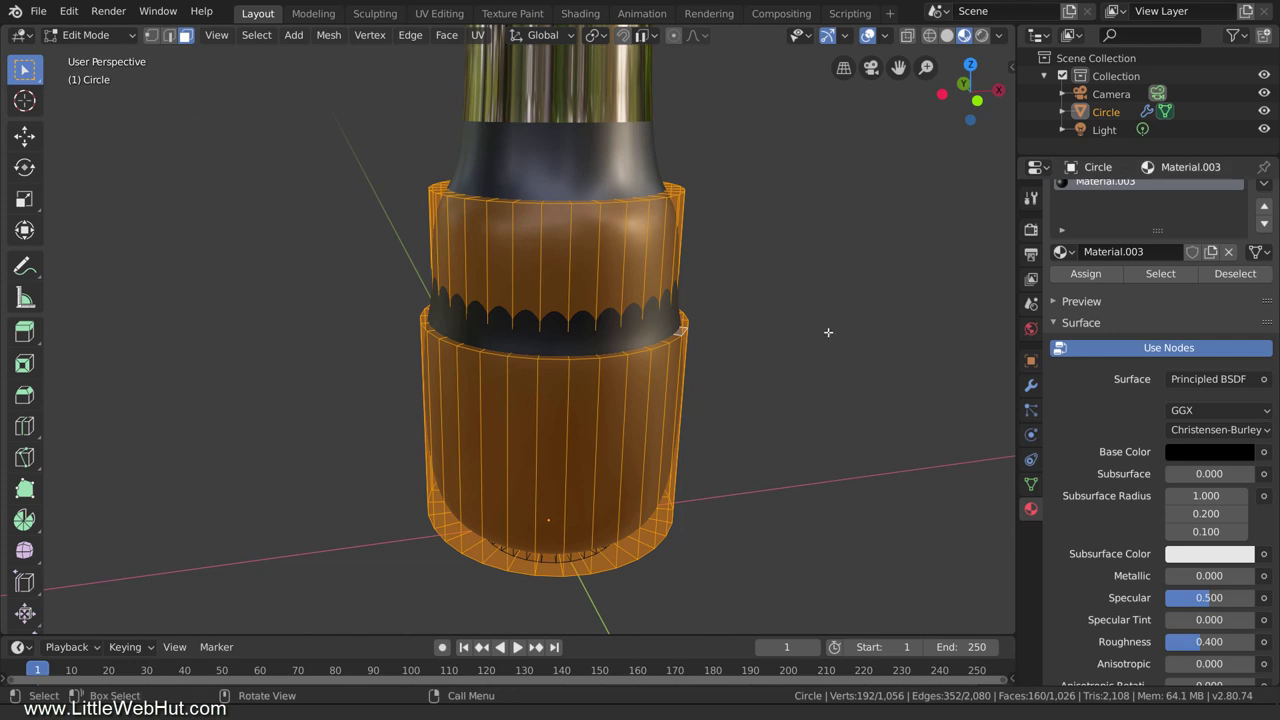
- Add loop cuts in the lower metal shaft and in the base's upper ledge, each slid fully to where shaft and base meet (factor 1)
scroll(820, 326, down, 2)
middle_drag(763, 266, 775, 369)
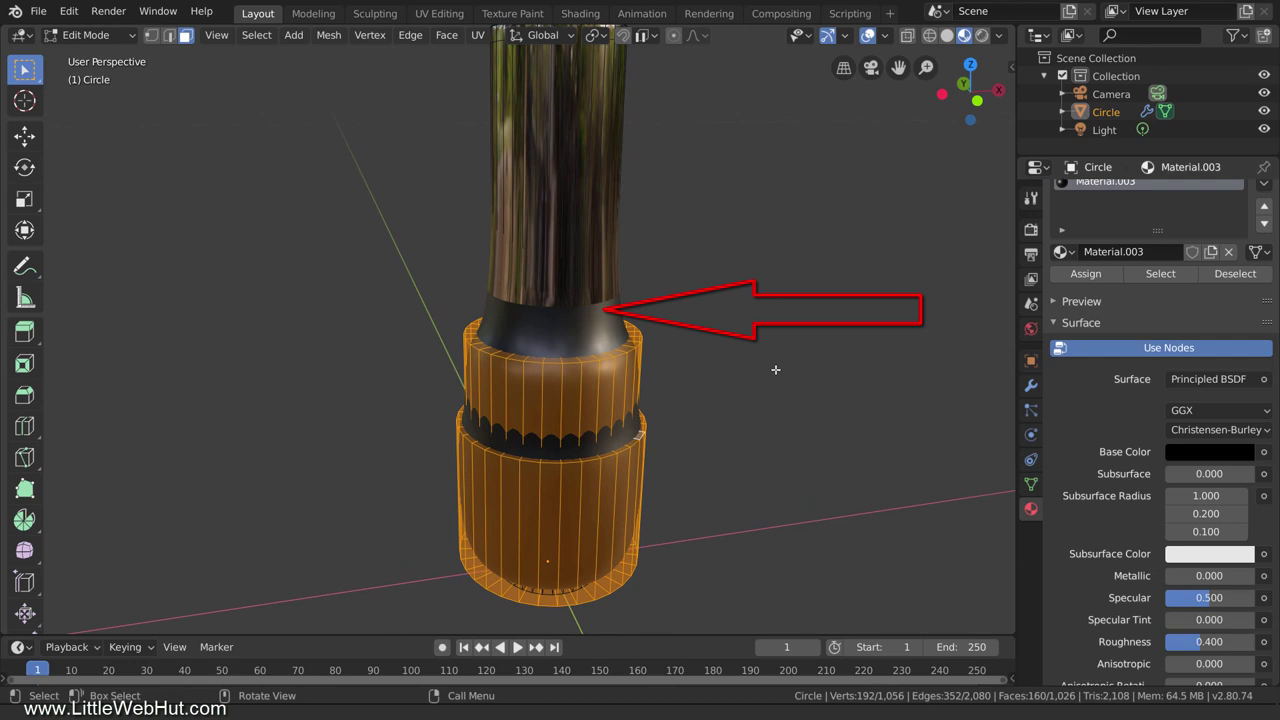
key(ctrl+r)
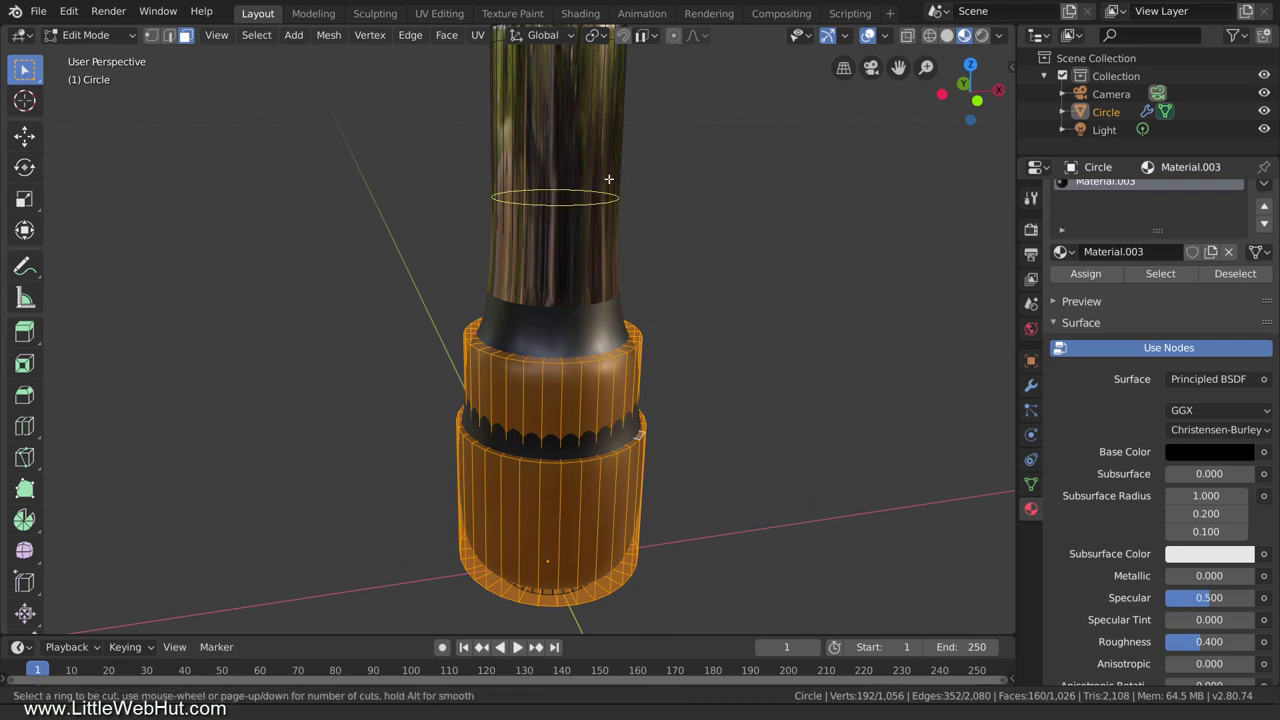
click(592, 190)
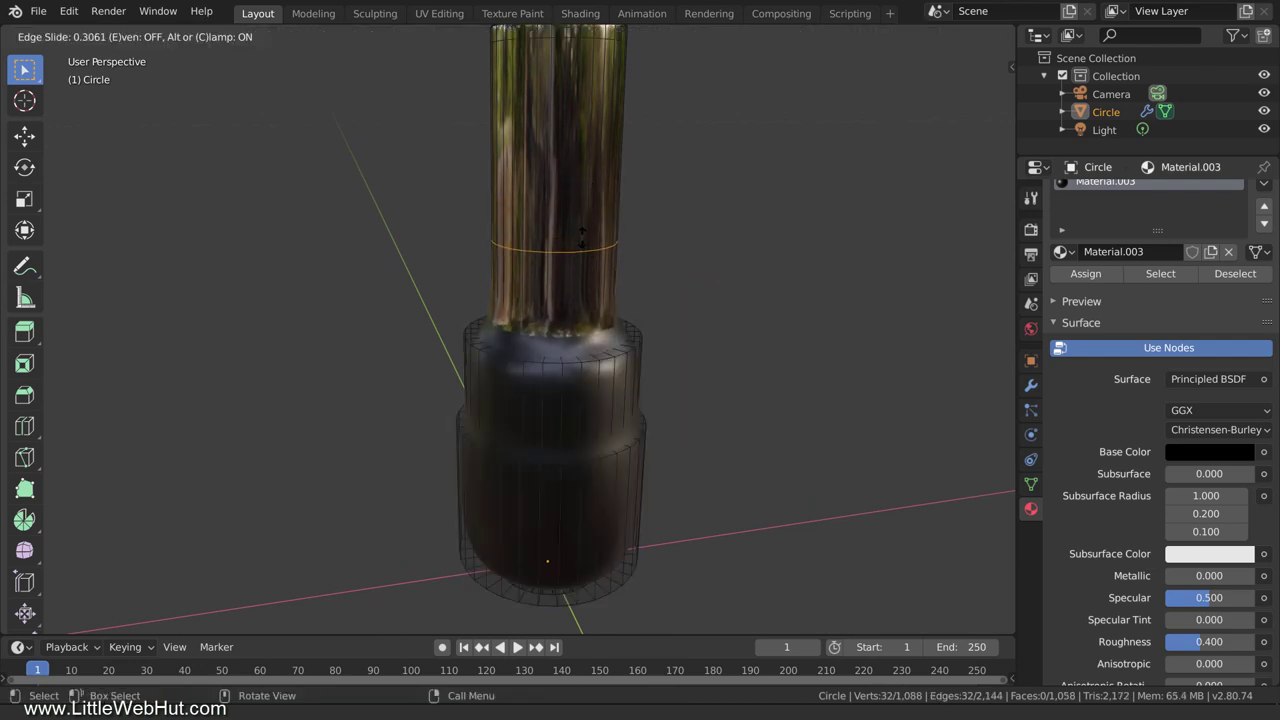
click(572, 358)
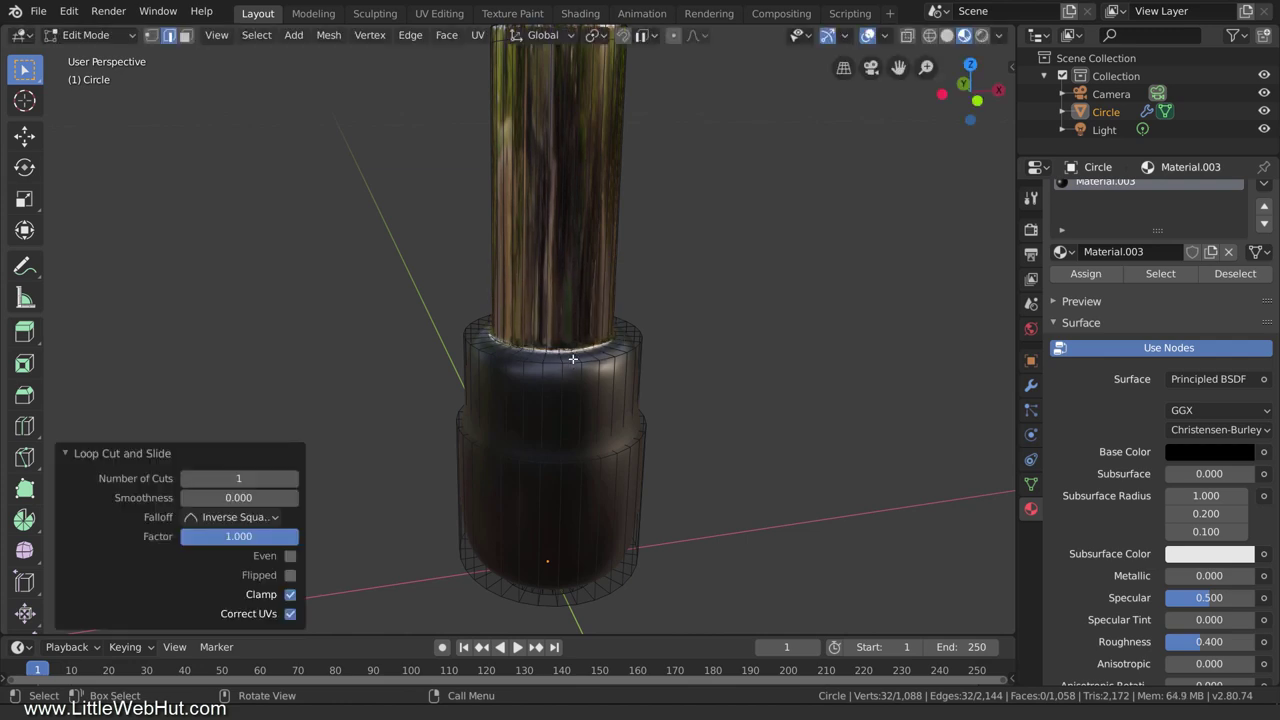
key(ctrl+r)
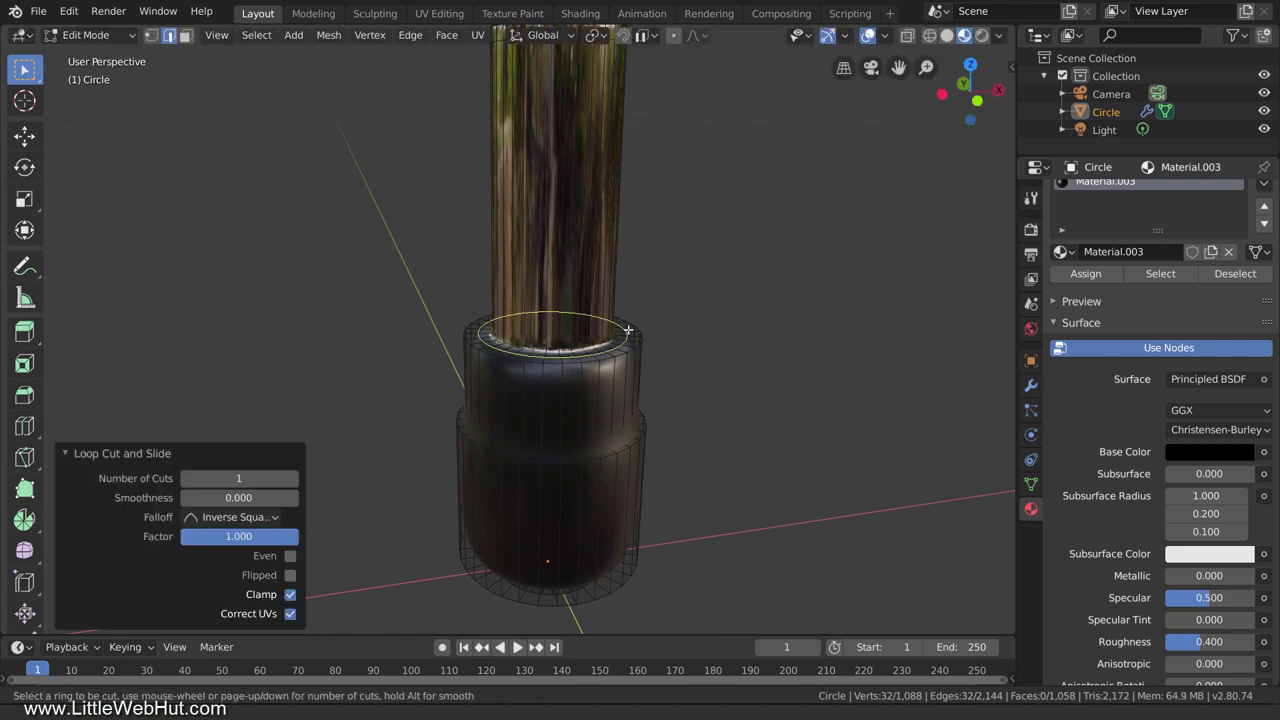
click(628, 330)
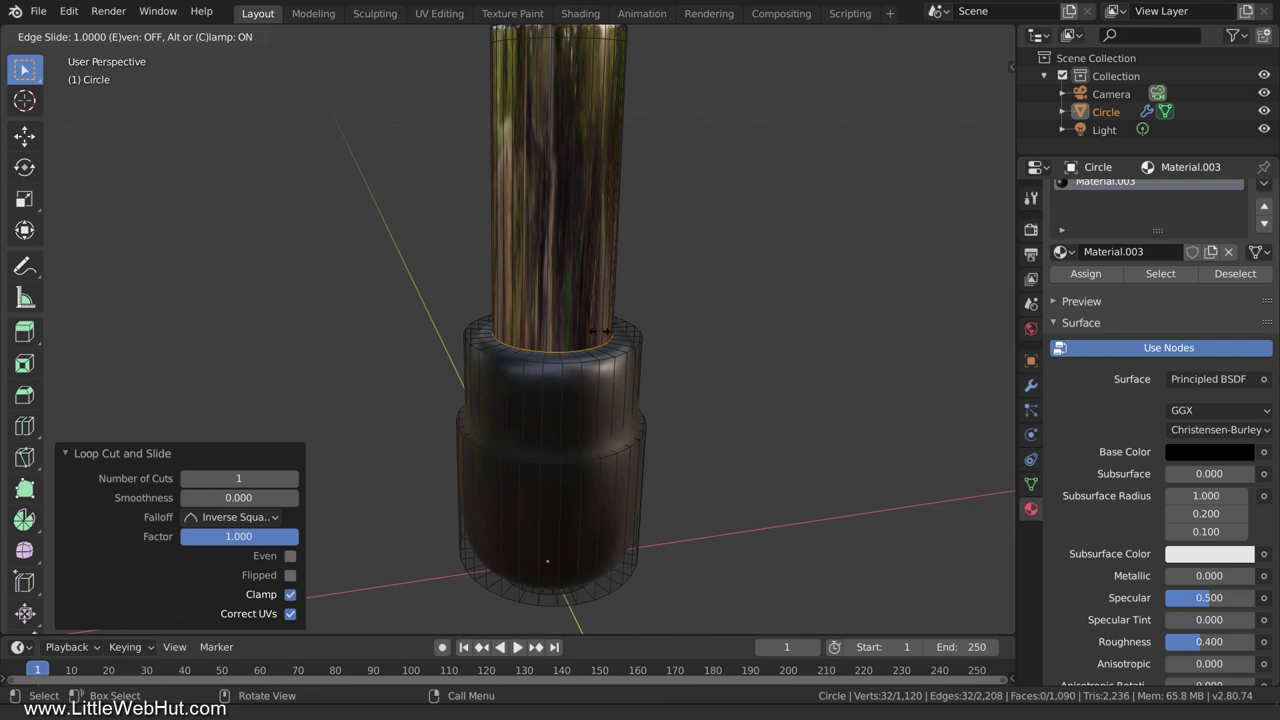
click(601, 331)
- Add a loop cut in the metal ring on the base's underside, slid fully outward to the black material's edge (factor -1)
middle_drag(688, 448, 682, 317)
key(ctrl+r)
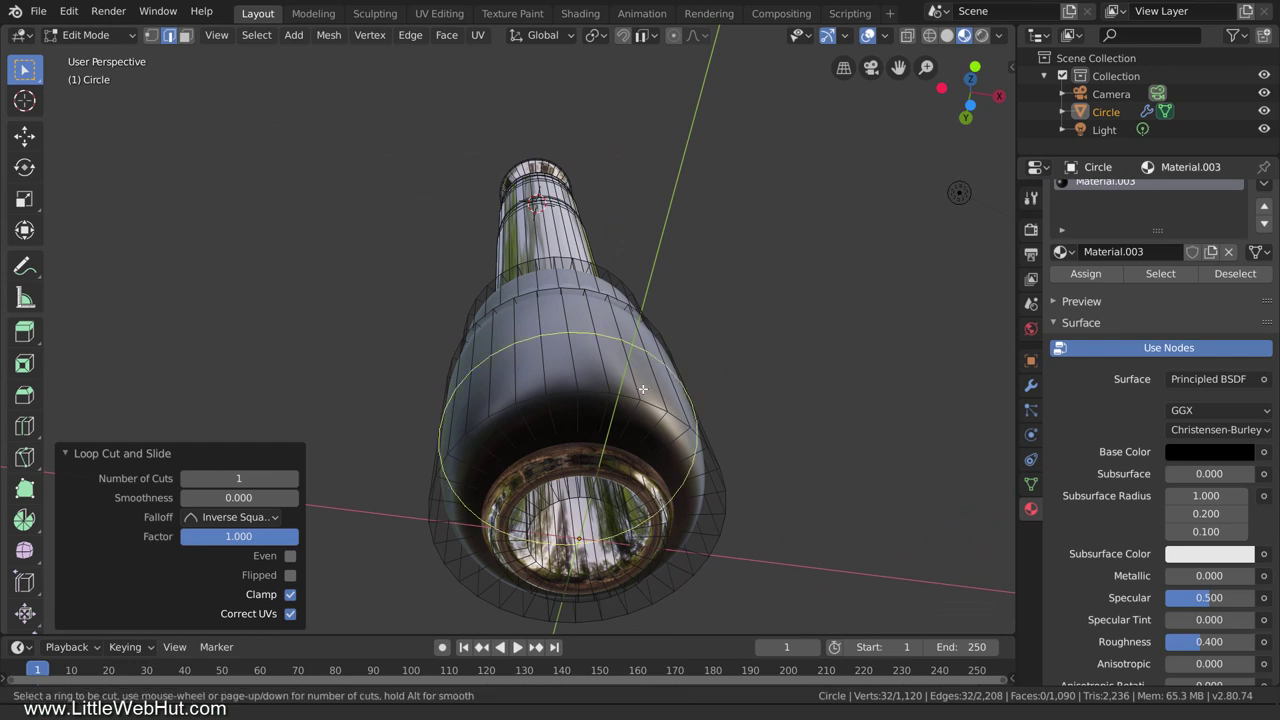
click(618, 467)
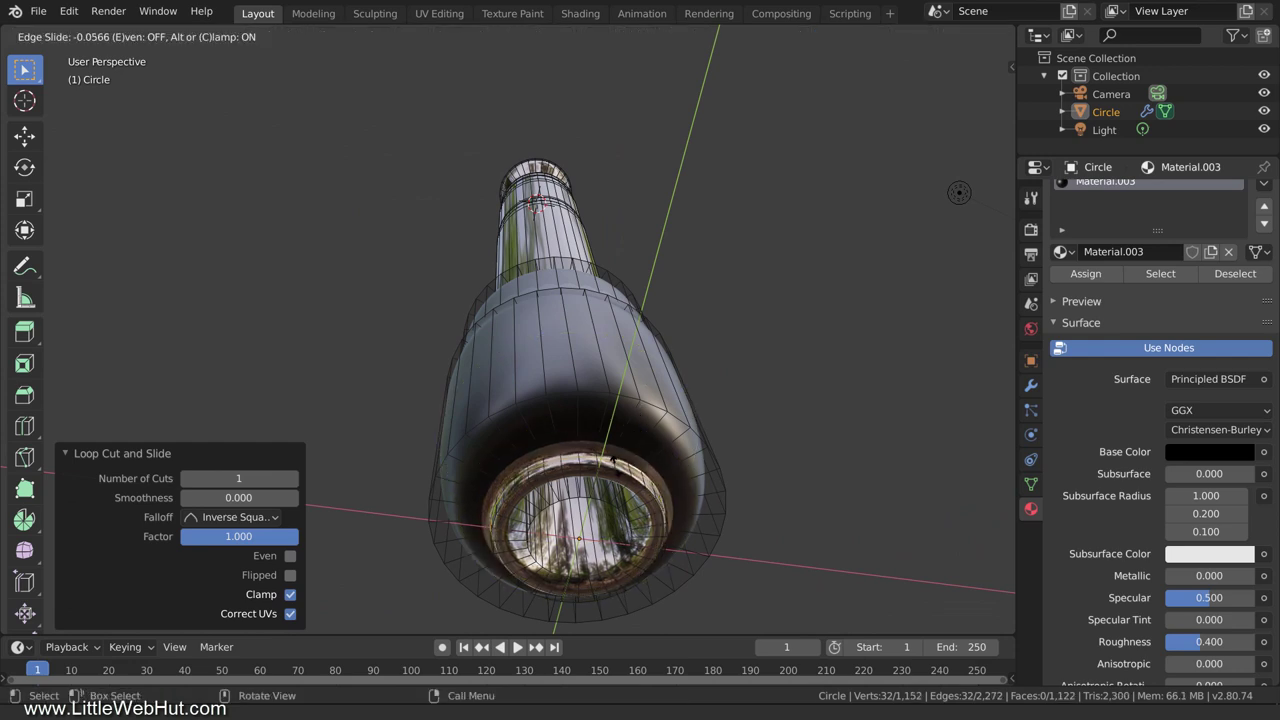
click(613, 437)
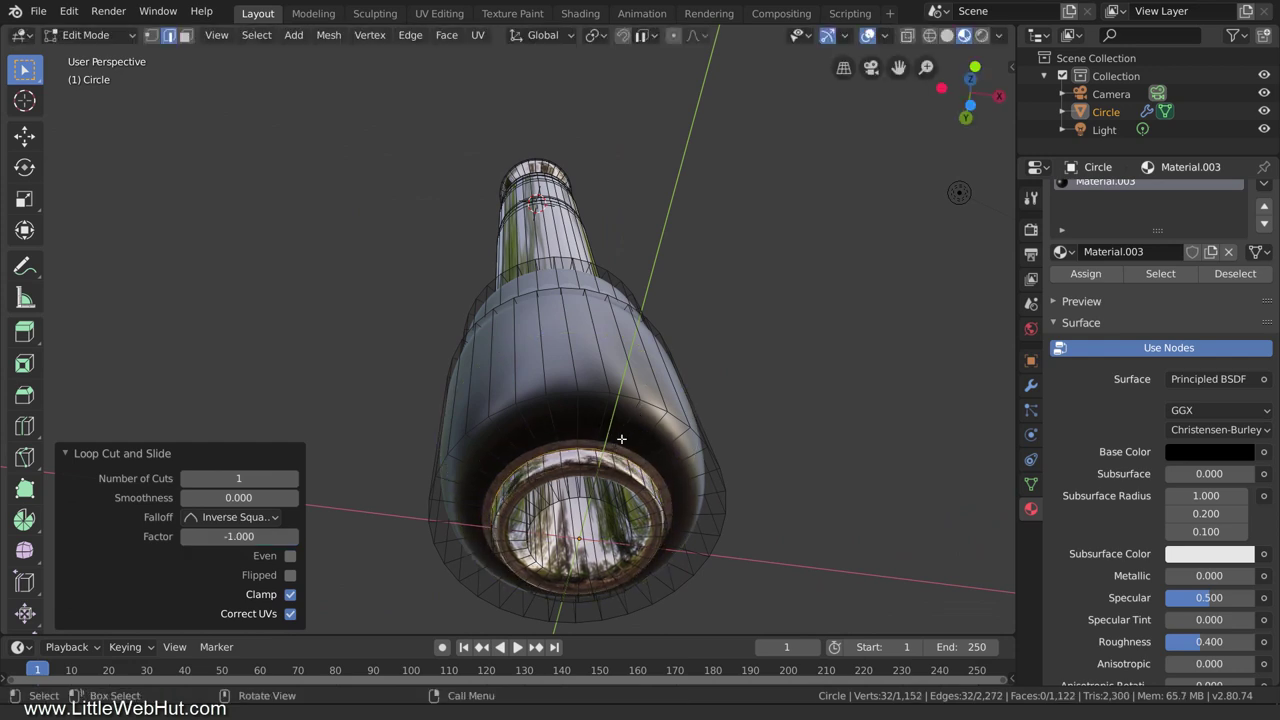
- Add two loop cuts in the black bottom face of the base, one at the inner edge (factor 1) and one near the outer rim (about -0.797)
key(ctrl+r)
click(648, 414)
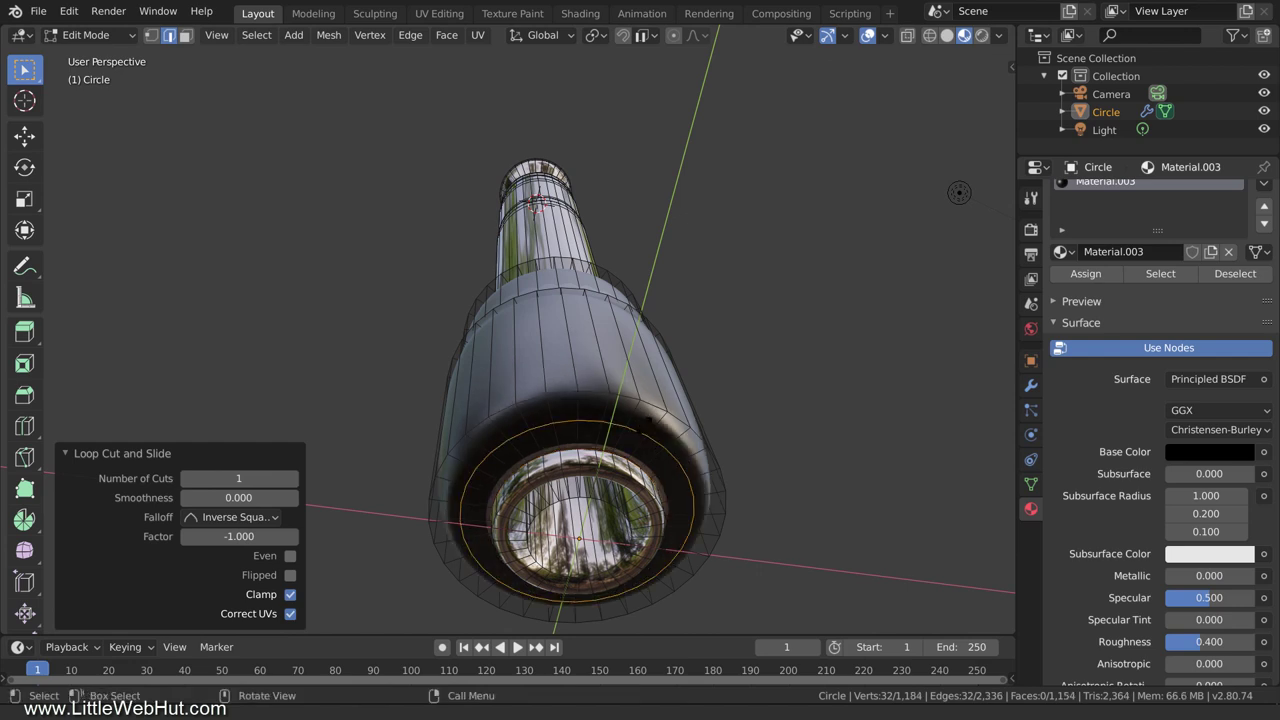
click(618, 456)
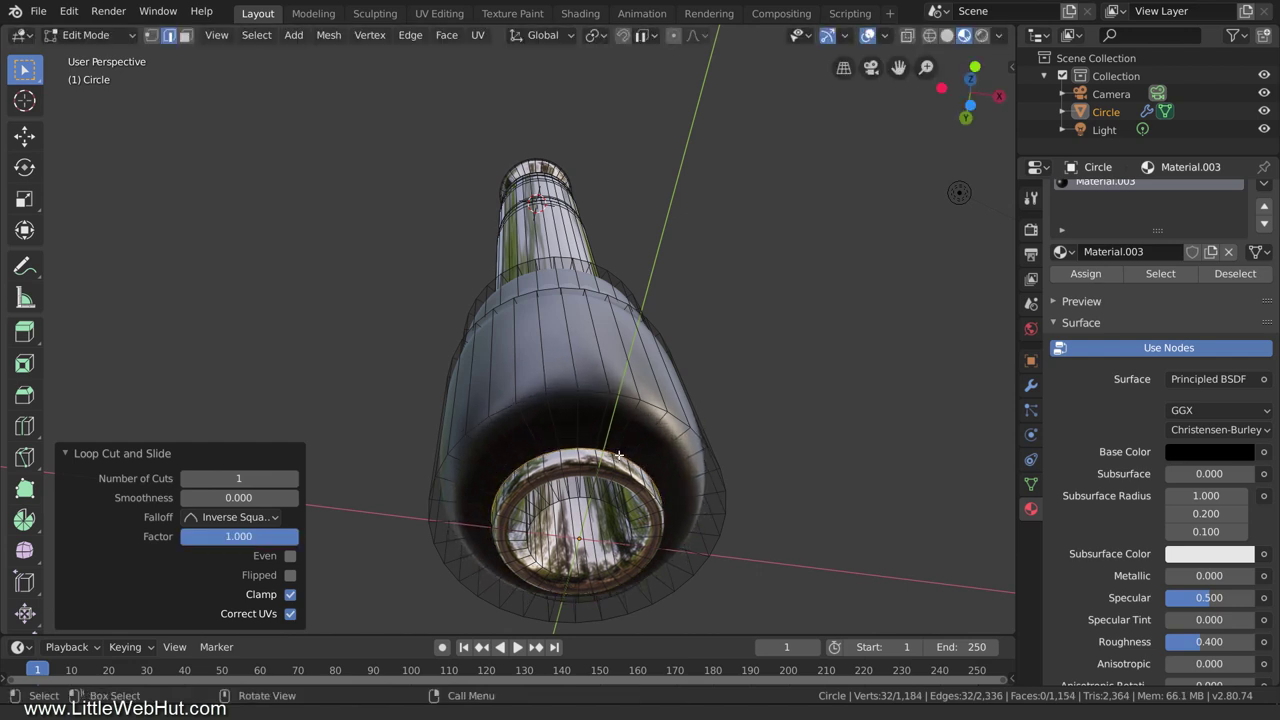
key(ctrl+r)
click(606, 430)
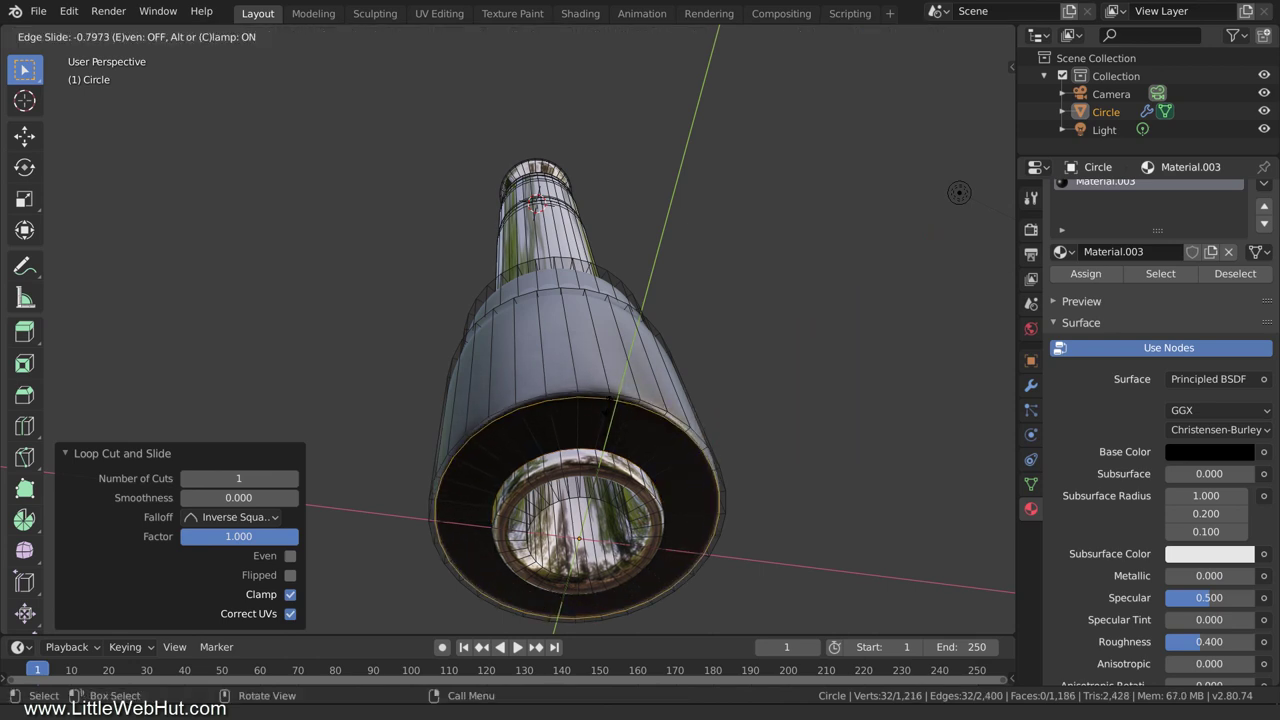
click(607, 405)
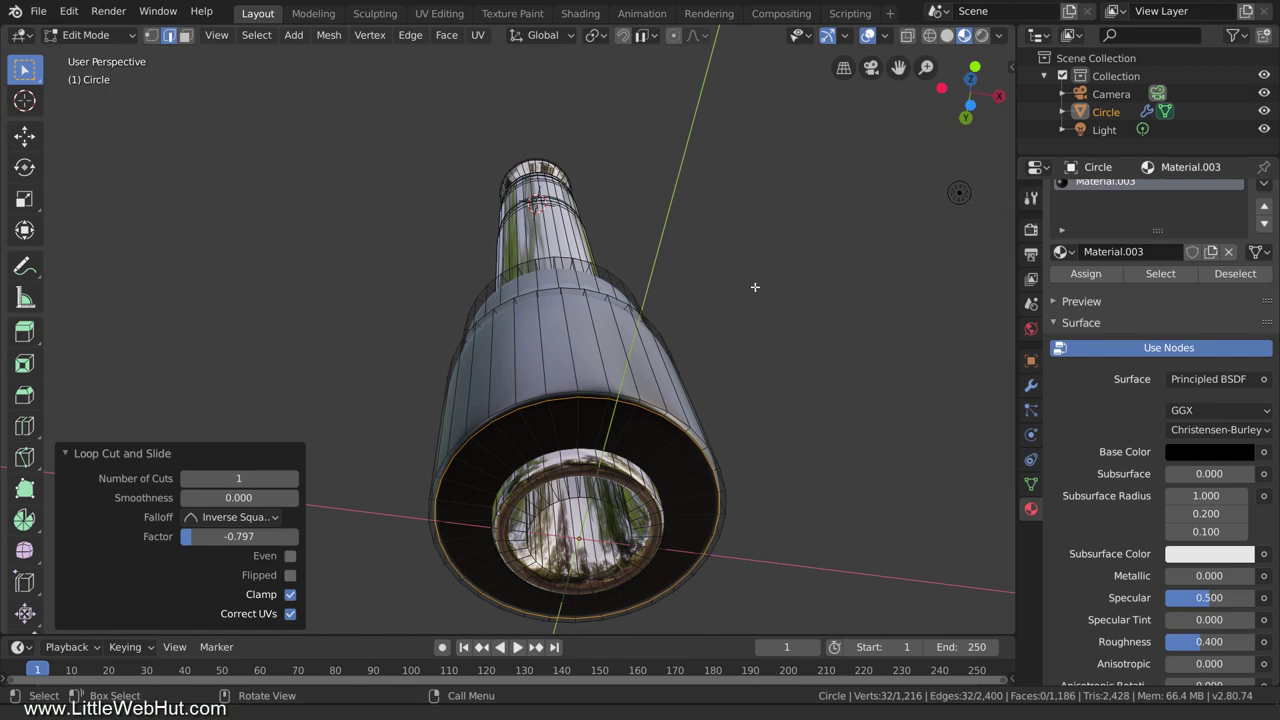
- Add a loop cut in the black ledge around the shaft on top of the base, slid outward to a factor of about -0.666
middle_drag(755, 288, 746, 326)
middle_drag(737, 380, 732, 421)
key(ctrl+r)
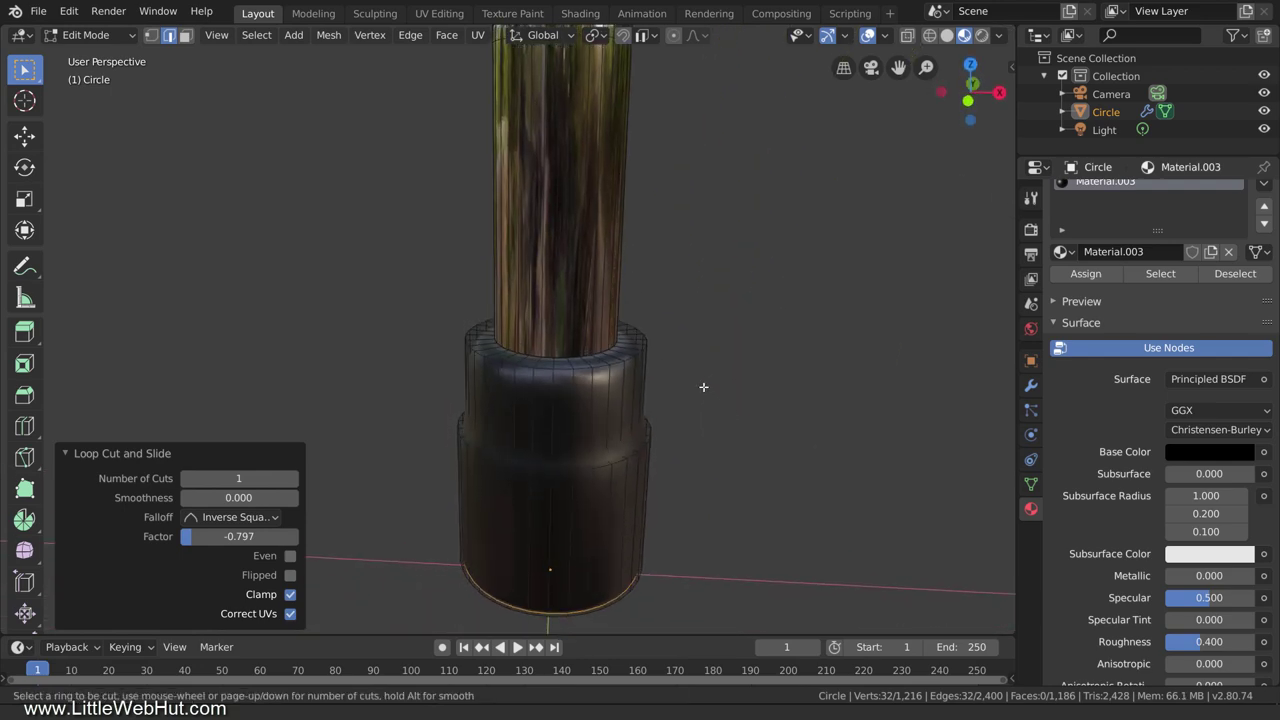
click(632, 341)
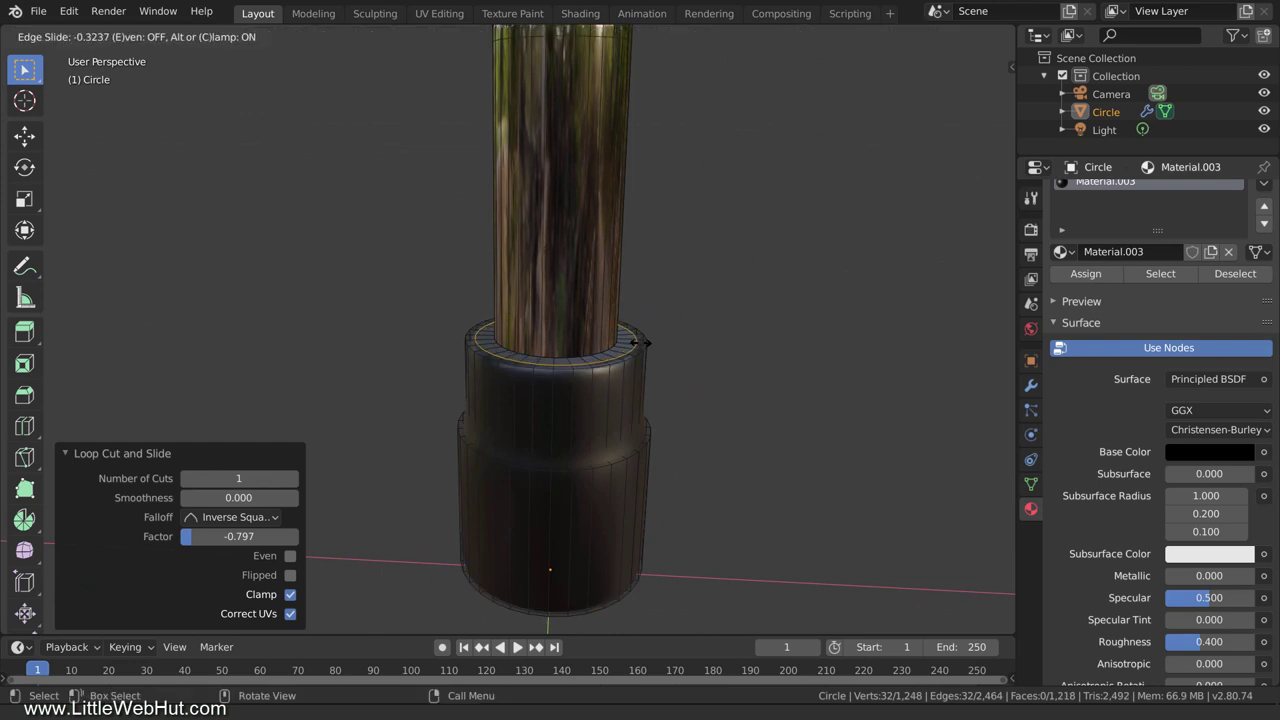
click(645, 350)
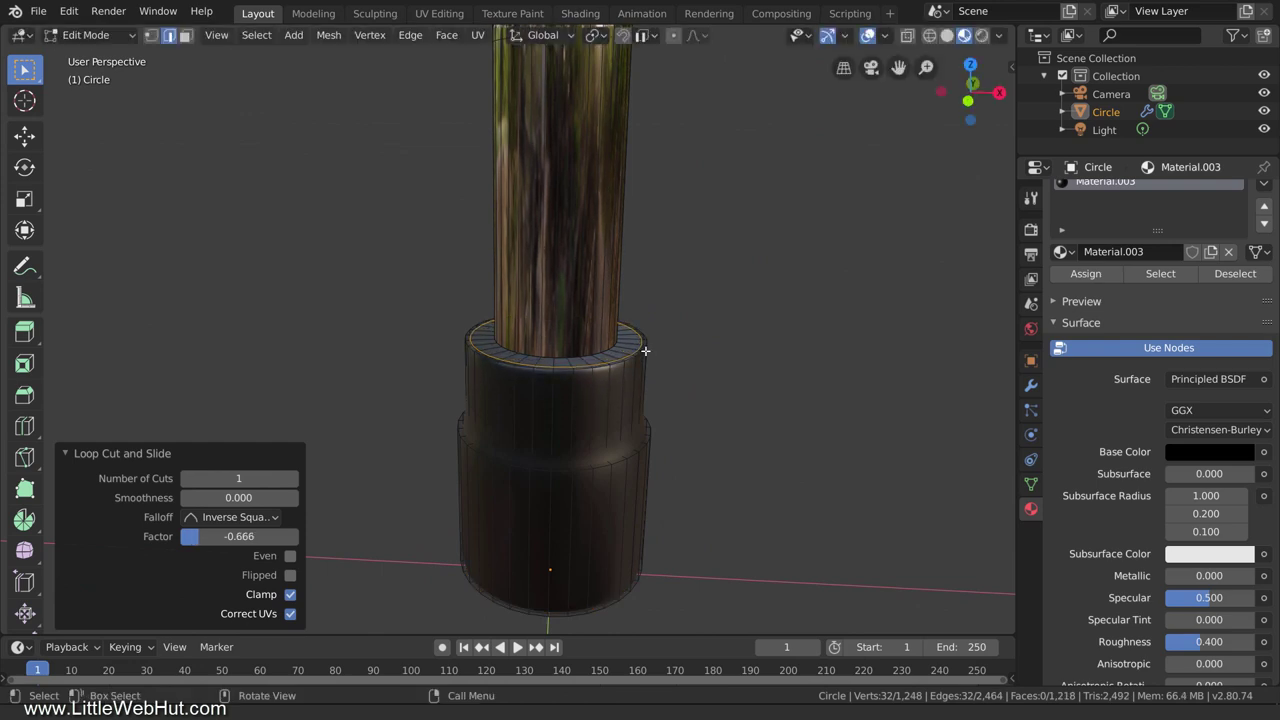
- Add two loop cuts in the base's upper black section, near its top edge (factor about -0.912) and near its lower edge (about 0.869)
middle_drag(710, 450, 707, 412)
key(ctrl+r)
click(590, 389)
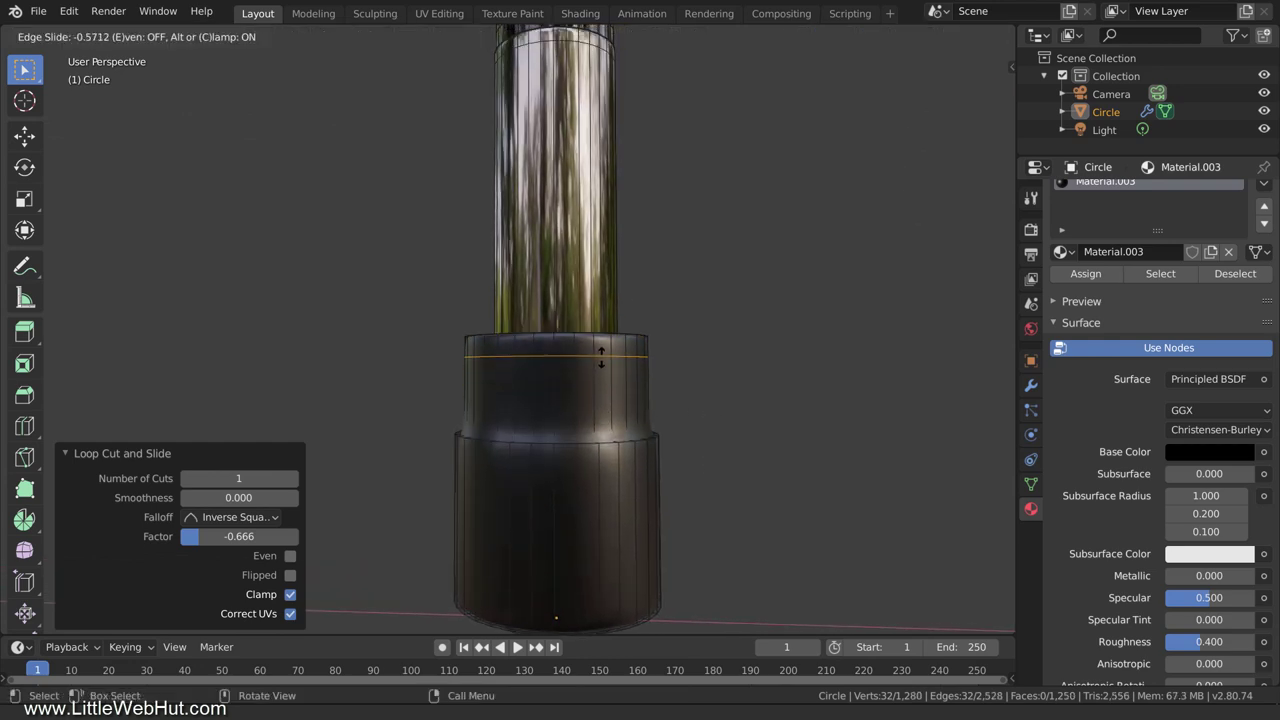
click(602, 340)
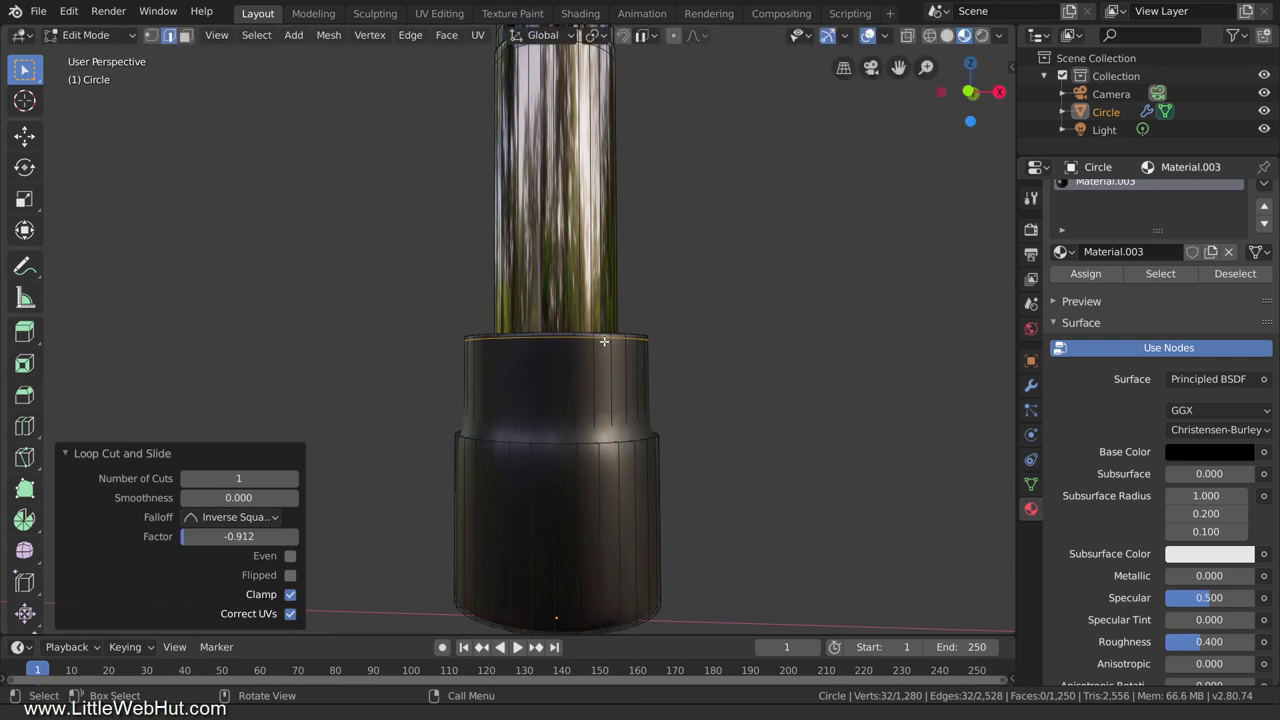
key(ctrl+r)
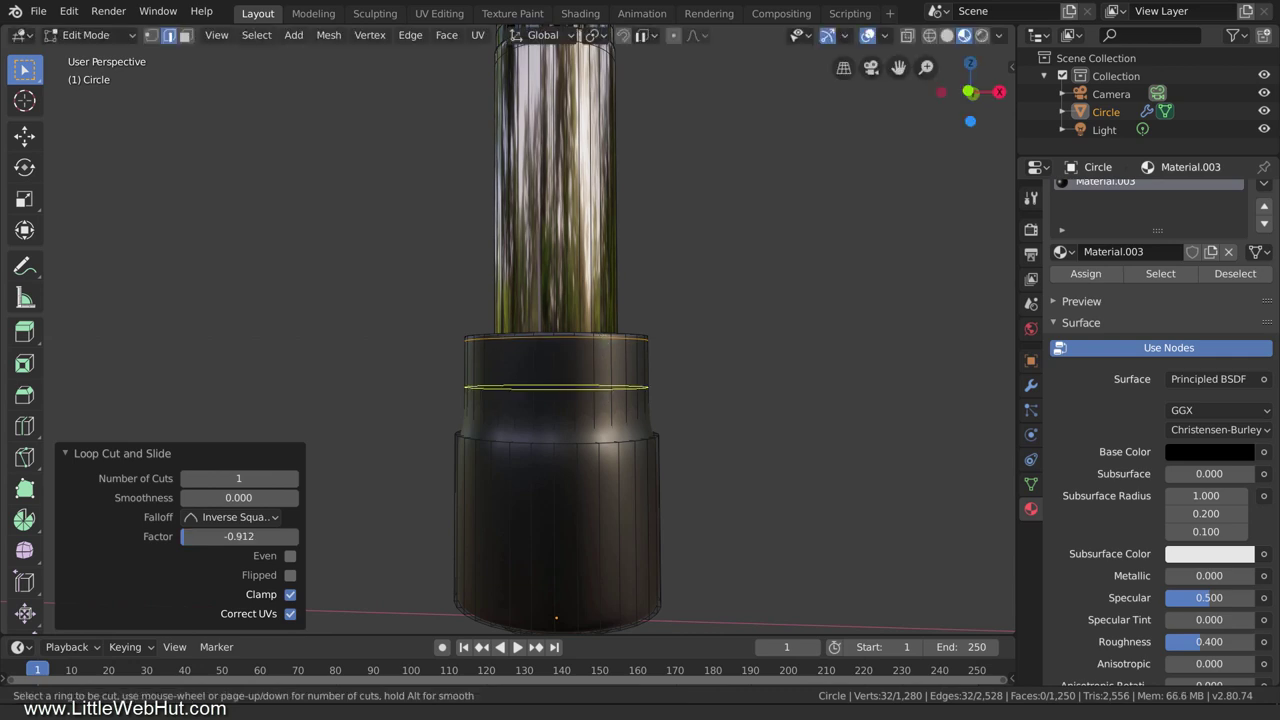
click(603, 398)
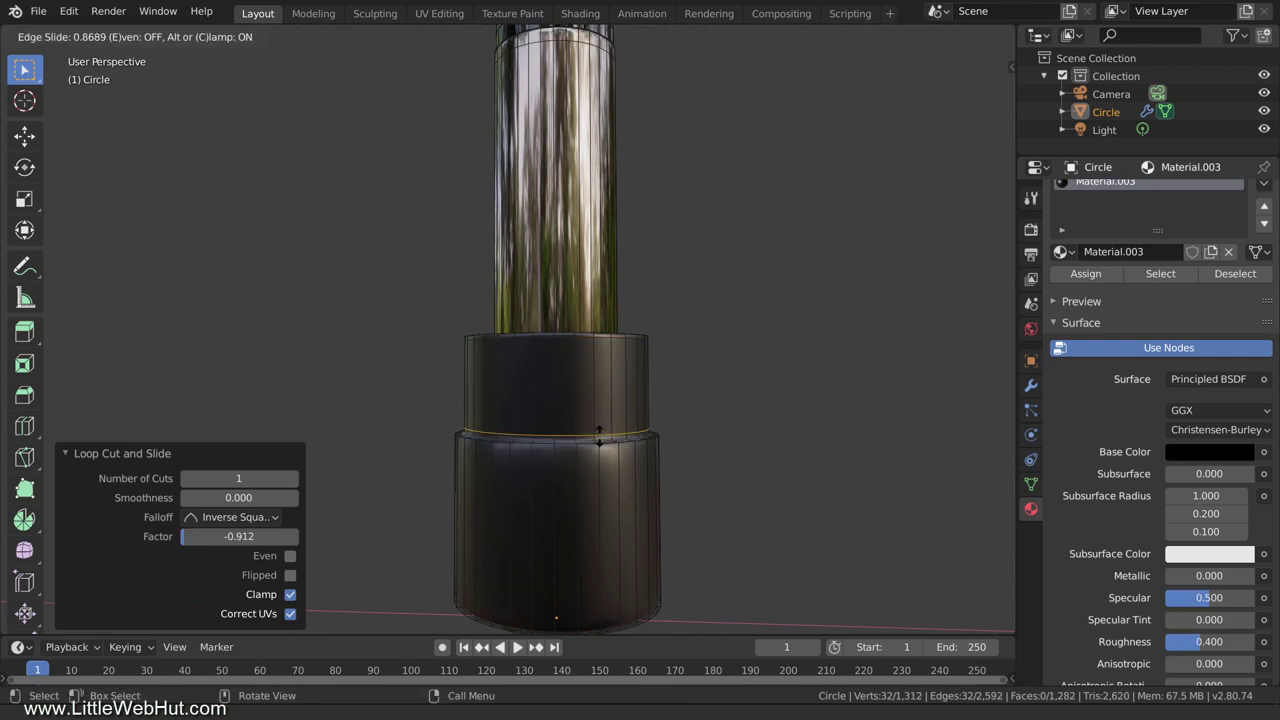
click(600, 436)
- Add a loop cut in the narrow ledge between the base's upper and lower sections, slid outward to a factor of about -0.600
middle_drag(714, 366, 714, 428)
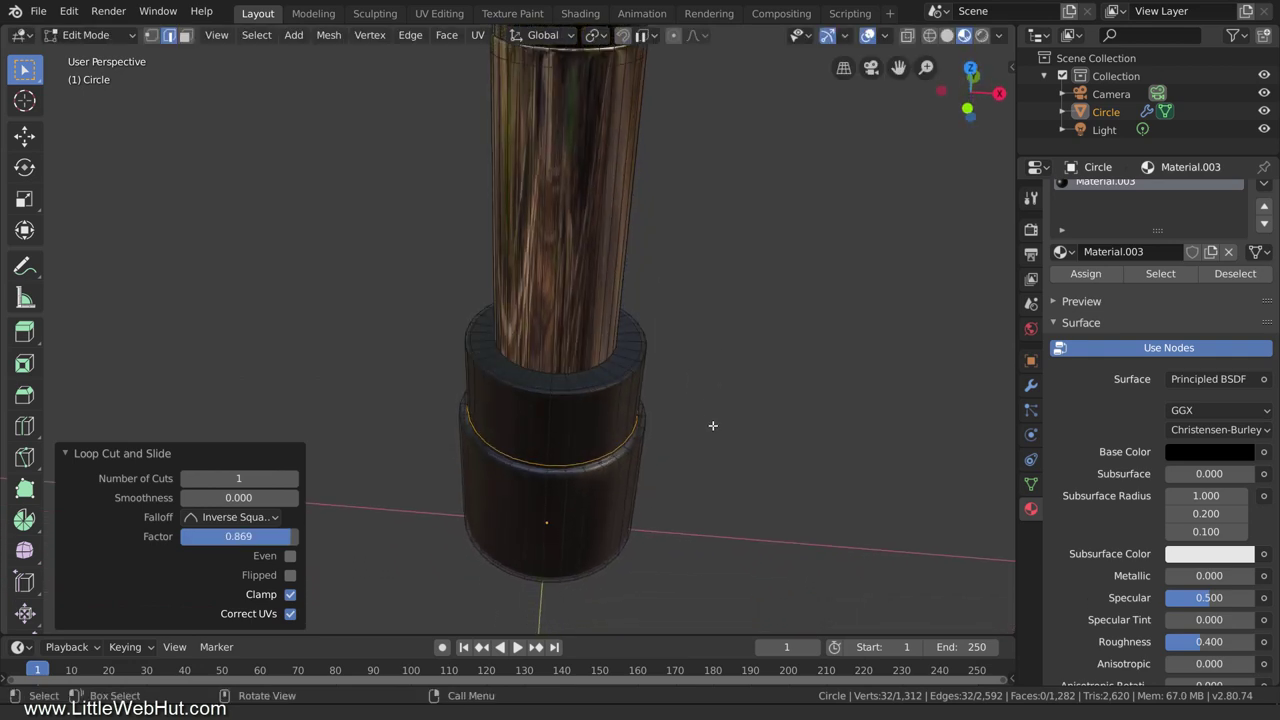
key(ctrl+r)
click(636, 436)
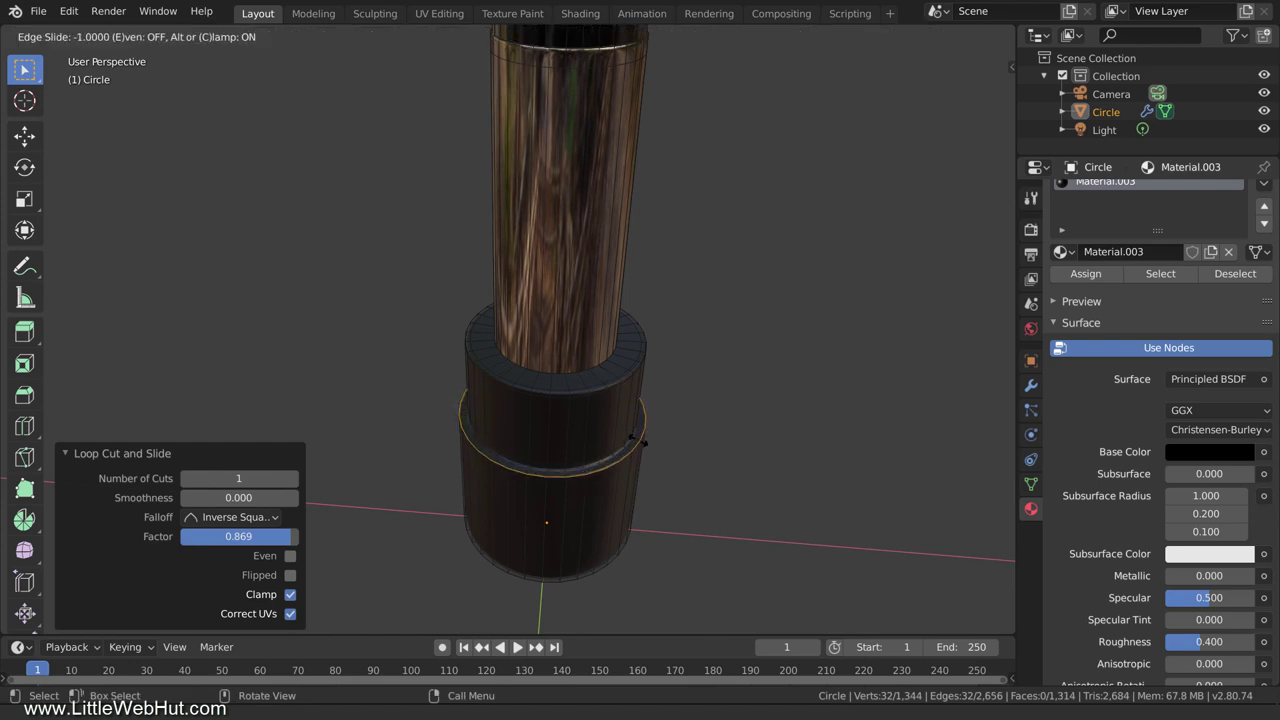
click(637, 438)
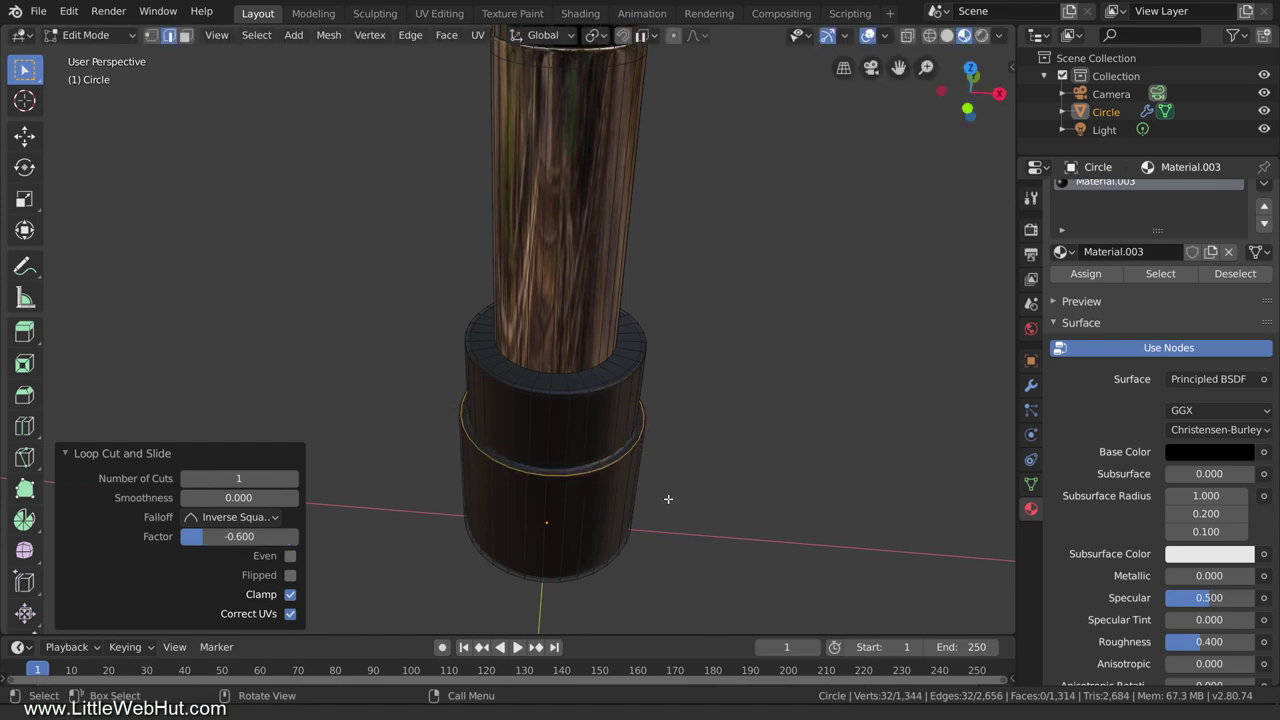
- Add two loop cuts in the end face of the metal ring under the base, toward the outer edge (about 0.725) and inner edge (about -0.179)
middle_drag(668, 497, 675, 338)
key(ctrl+r)
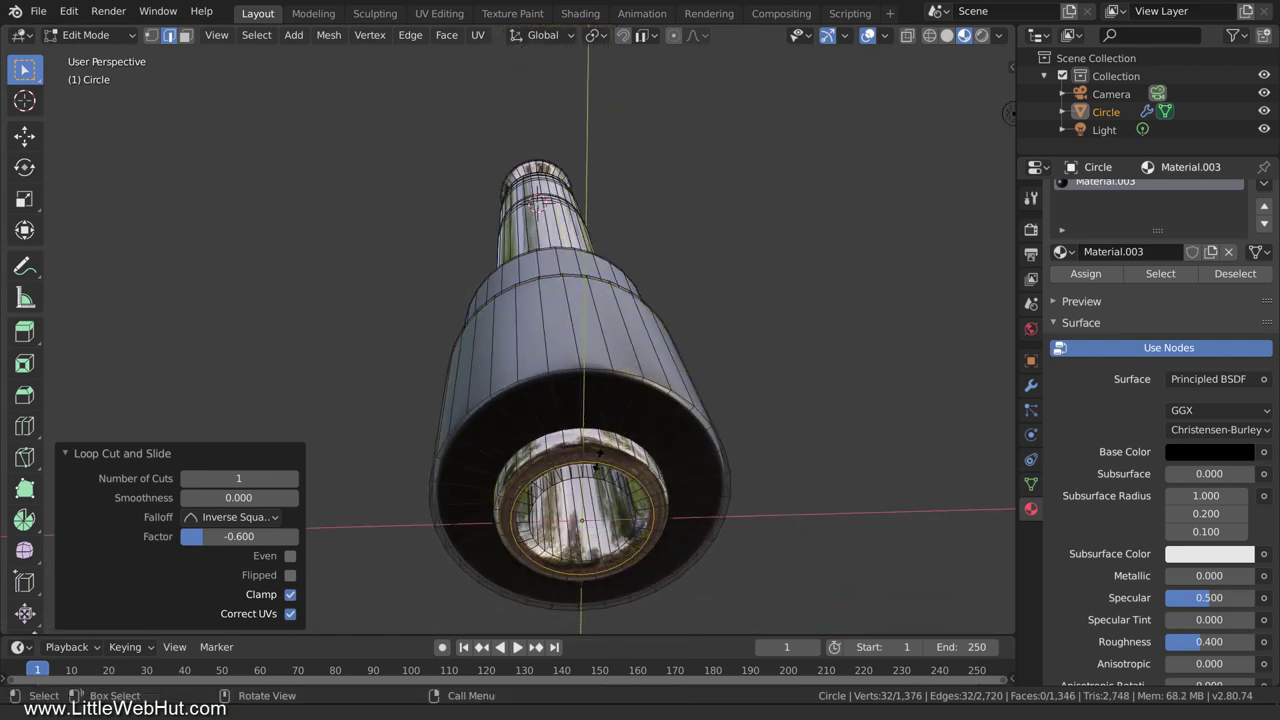
click(597, 460)
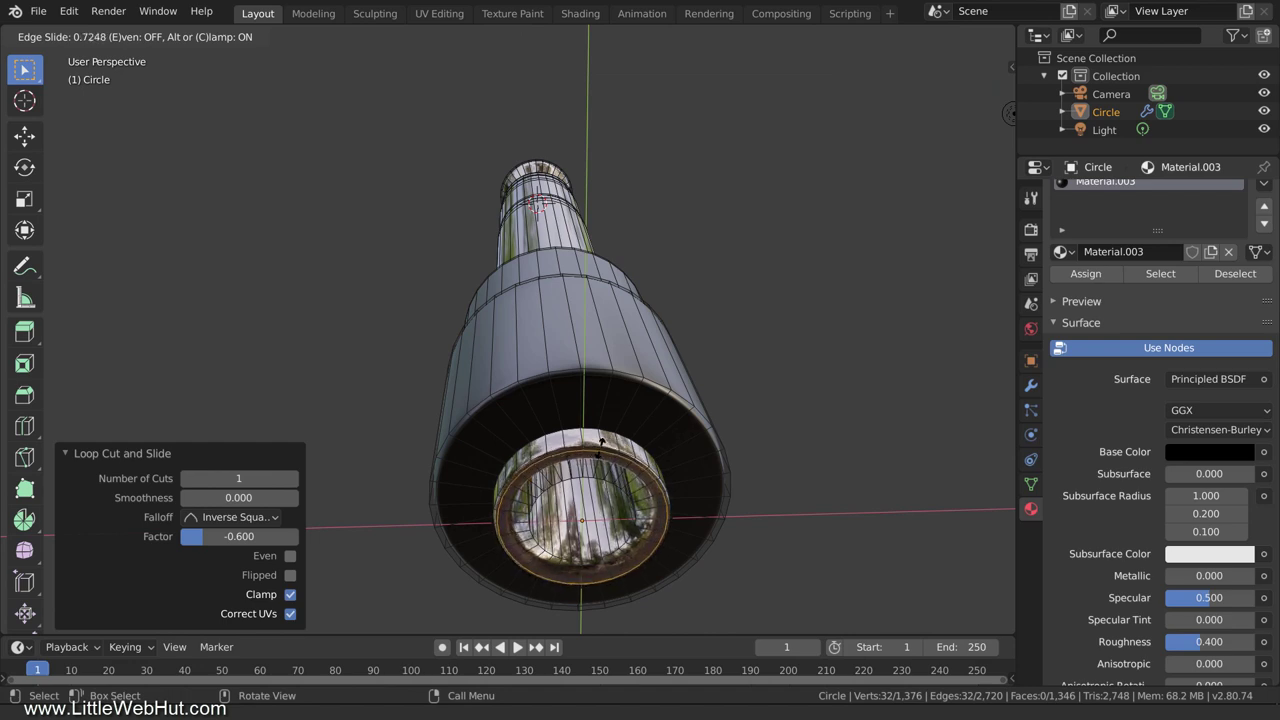
click(600, 447)
key(ctrl+r)
click(601, 455)
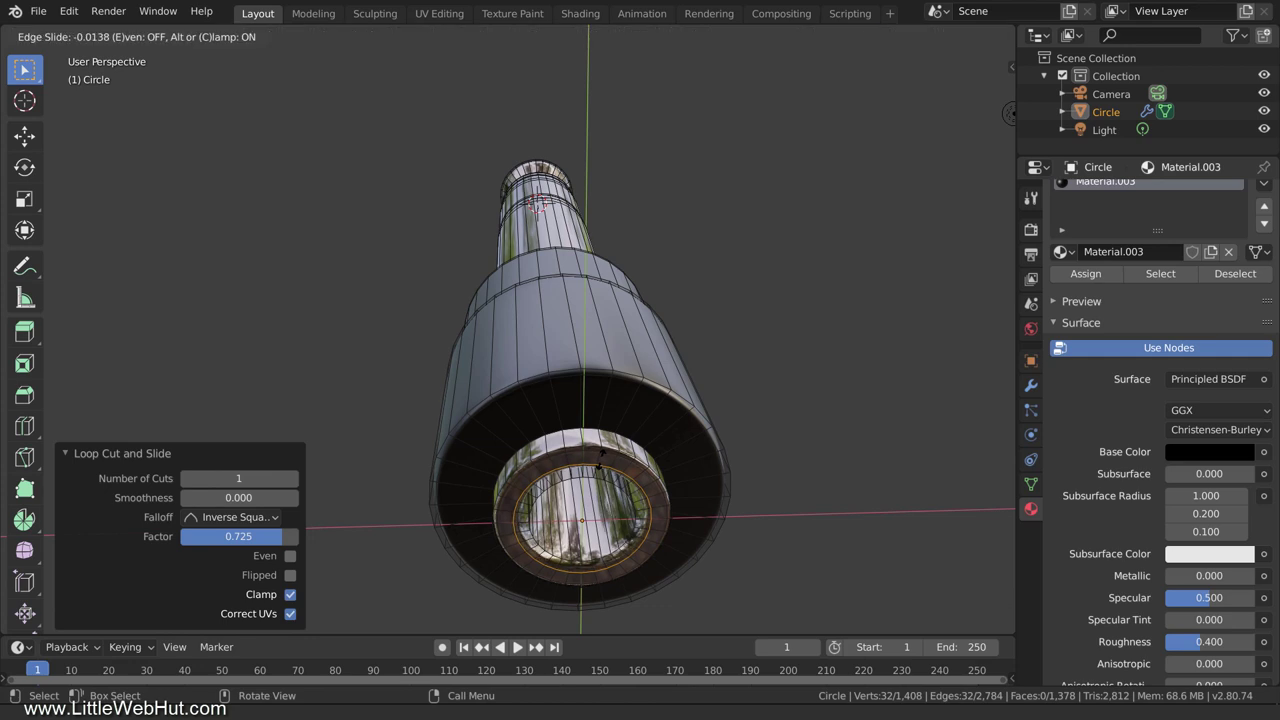
click(600, 461)
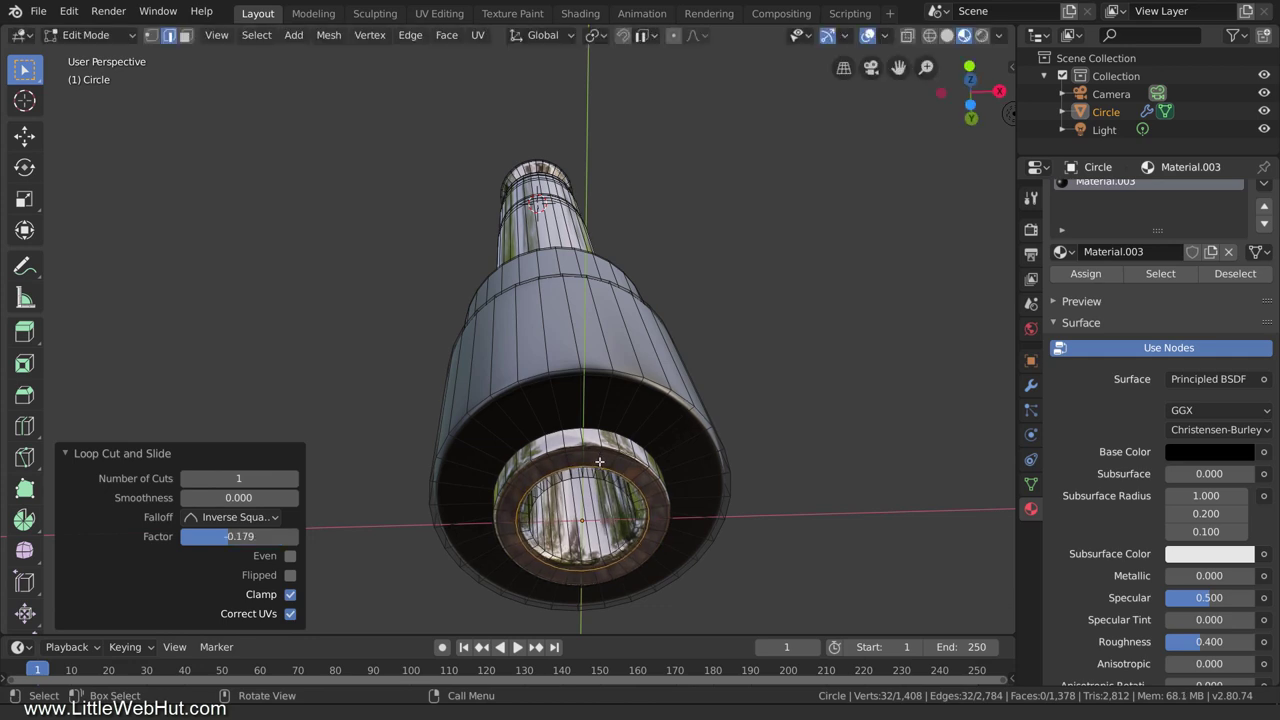
- Add a loop cut in the inner wall of the metal ring's hole, slid toward the opening to a factor of about 0.928, and save the file
key(ctrl+r)
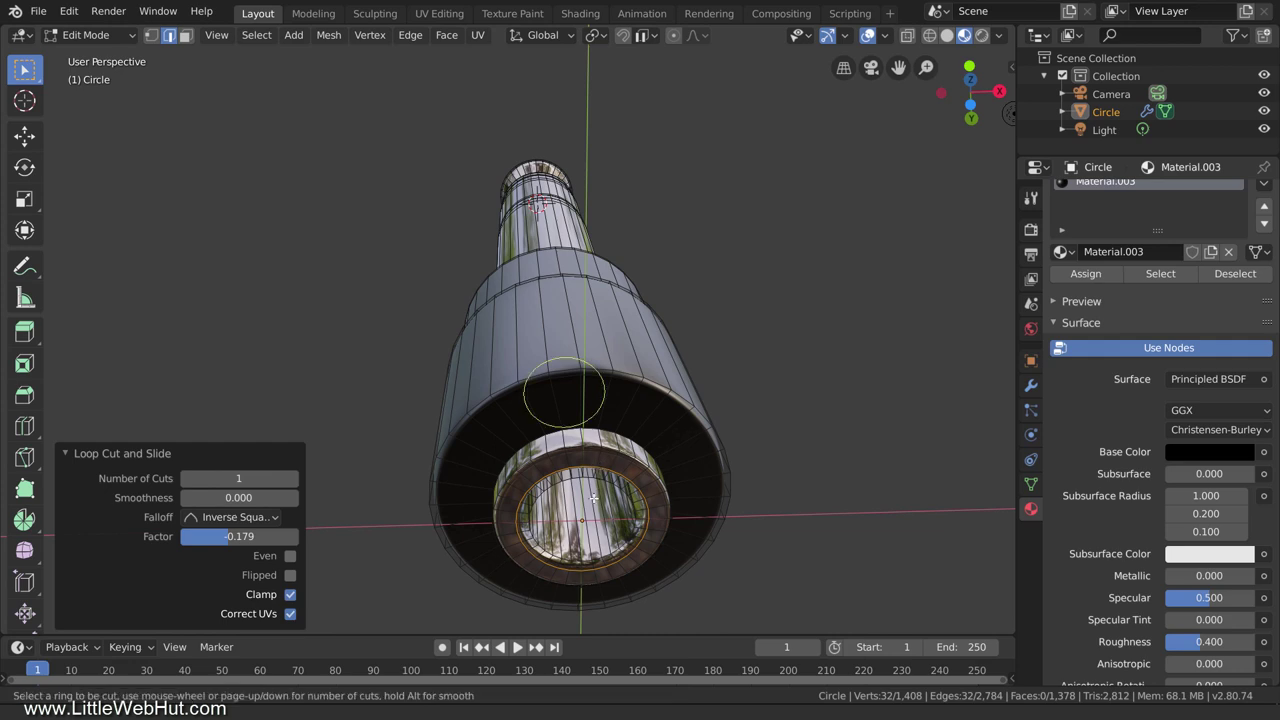
click(591, 496)
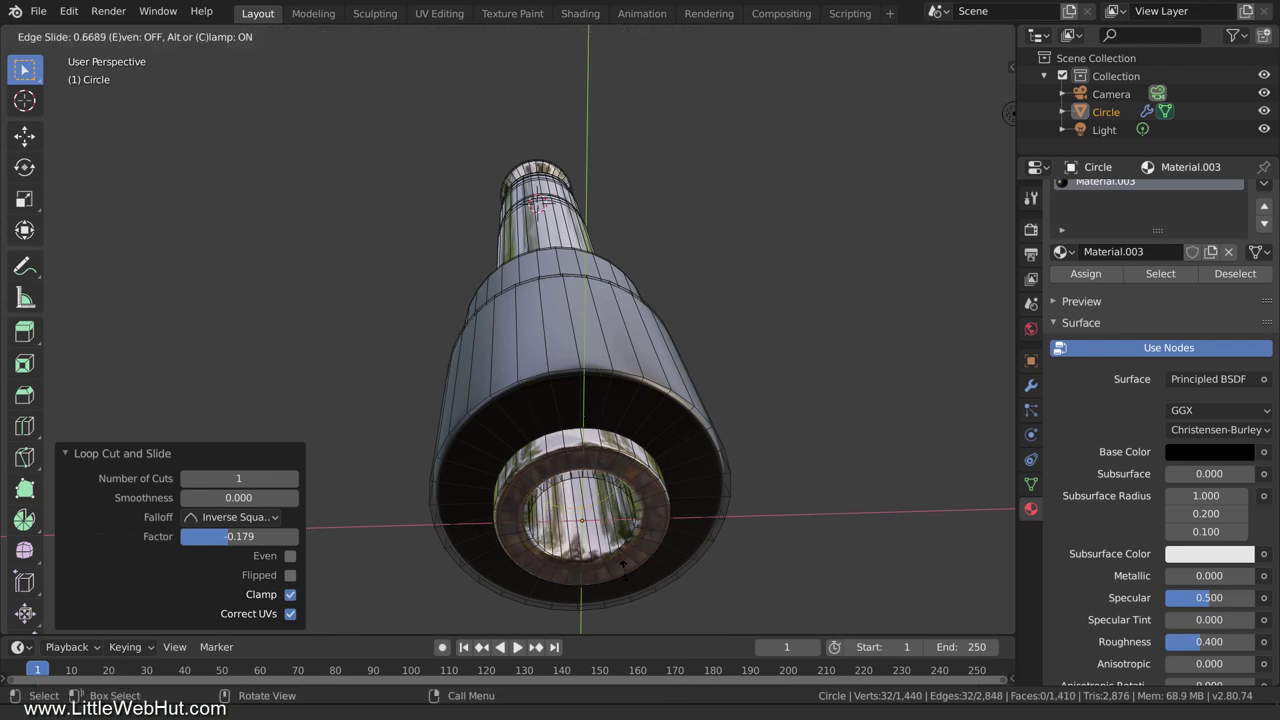
click(626, 596)
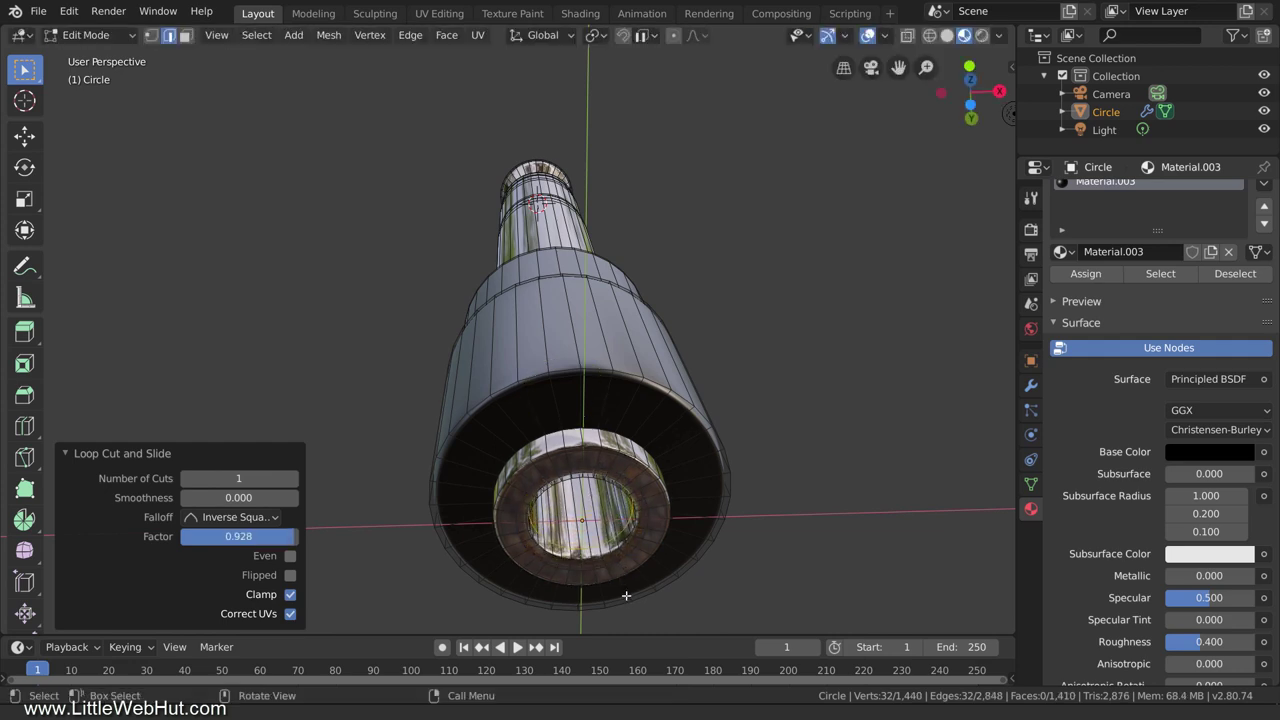
click(40, 12)
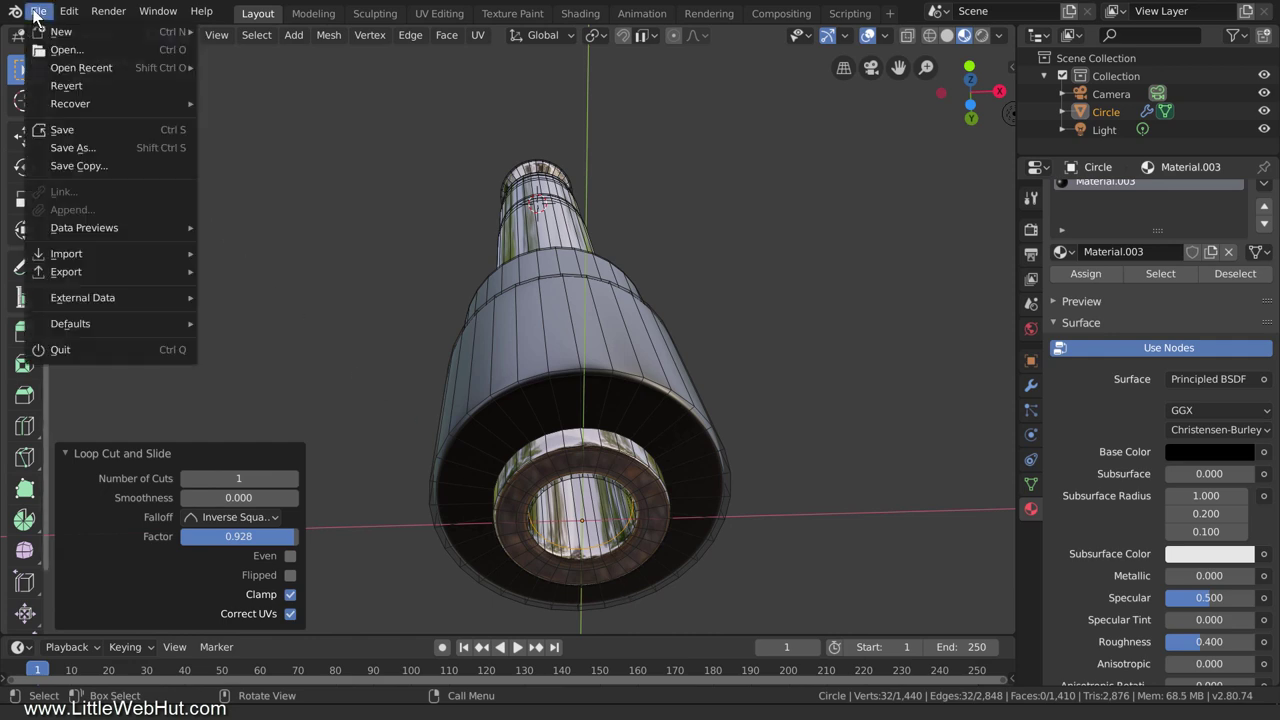
click(79, 129)
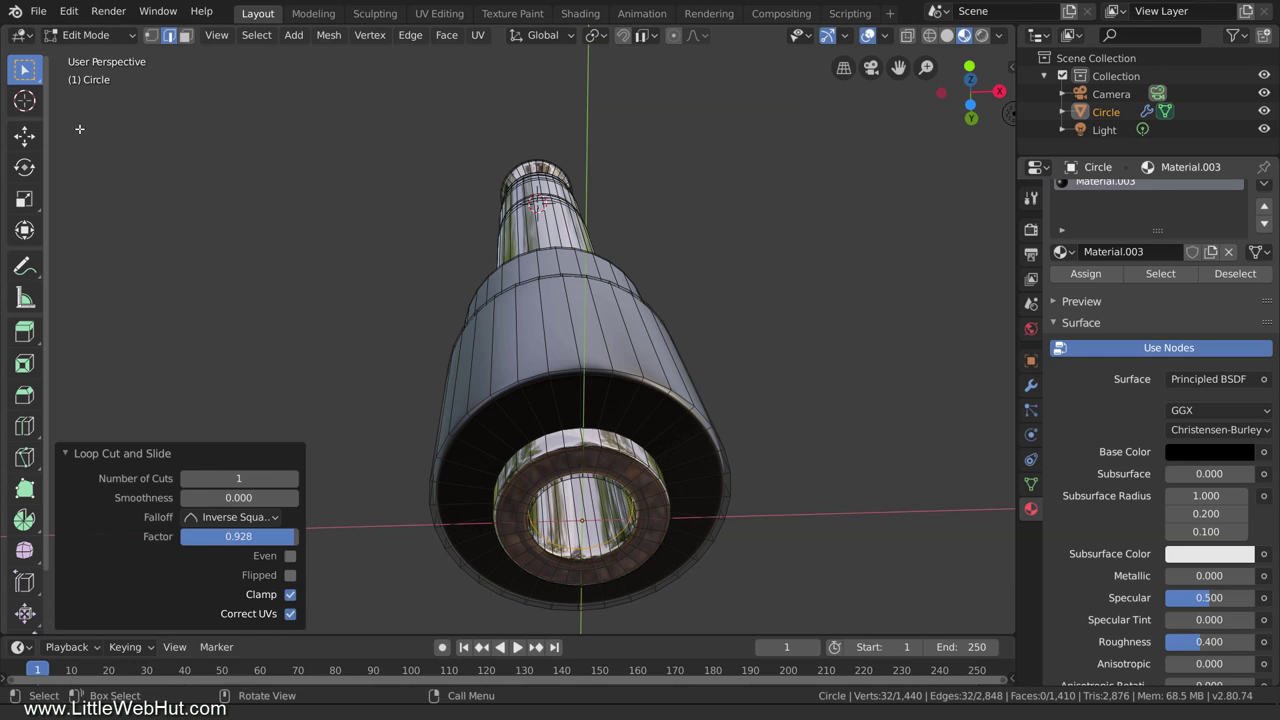
- Switch to the Shading workspace and show the plug's black base from the side in an orthographic view
middle_drag(694, 194, 714, 307)
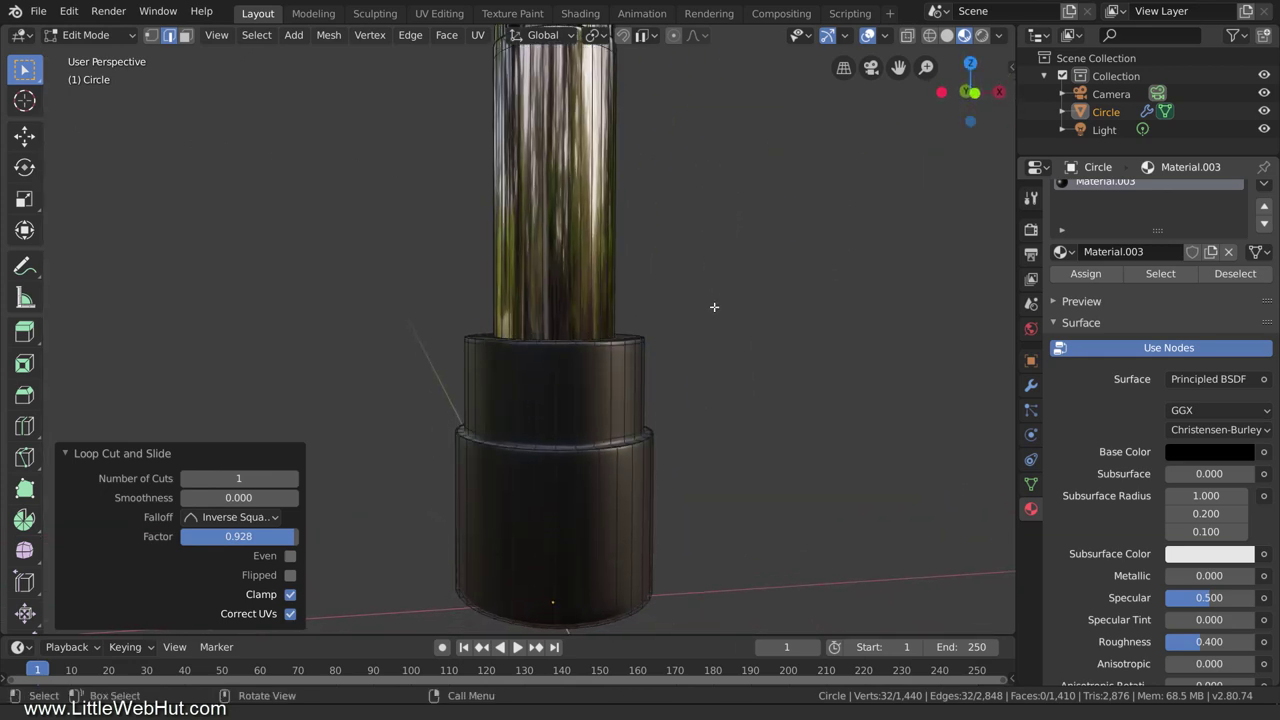
click(581, 14)
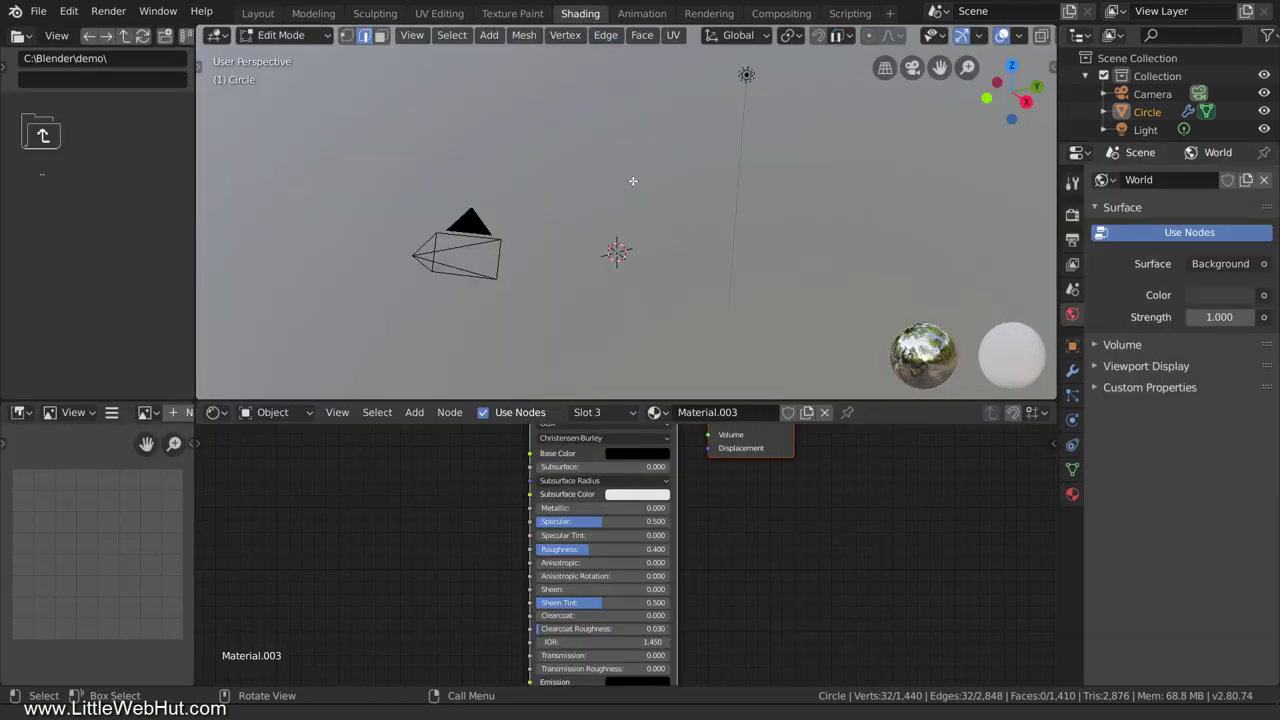
key(KP_Decimal)
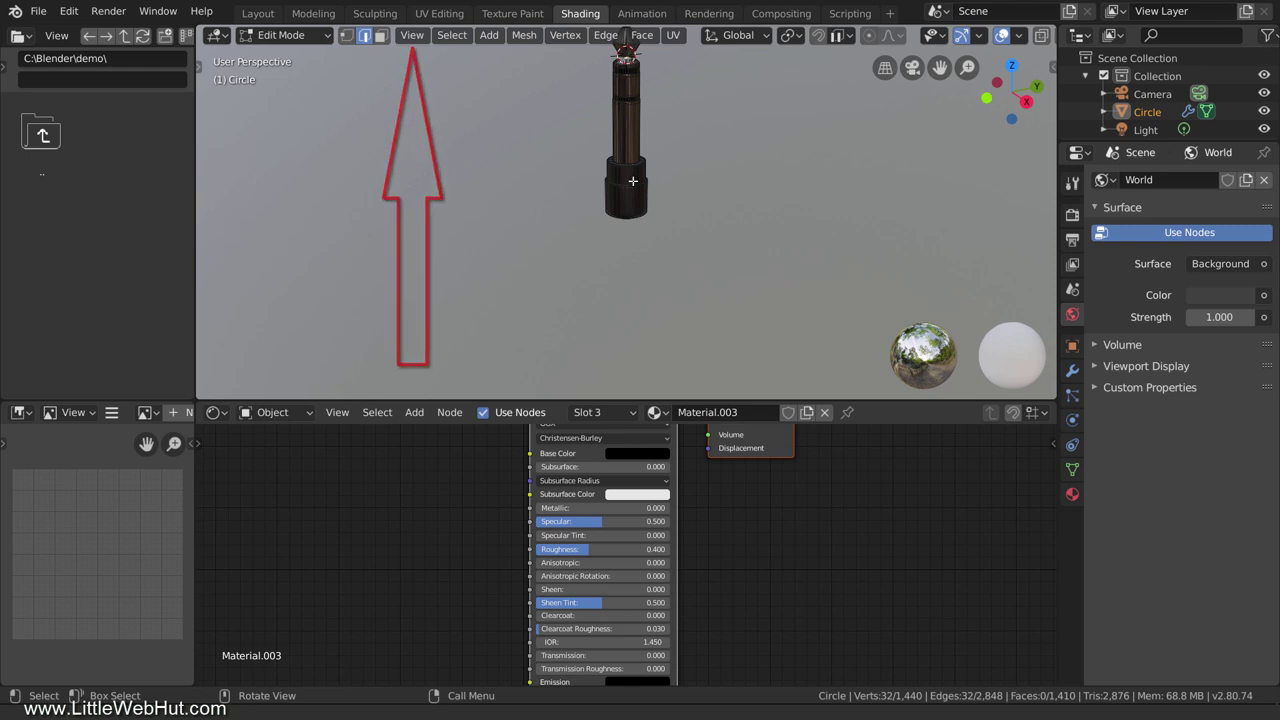
shift+middle_drag(680, 137, 674, 234)
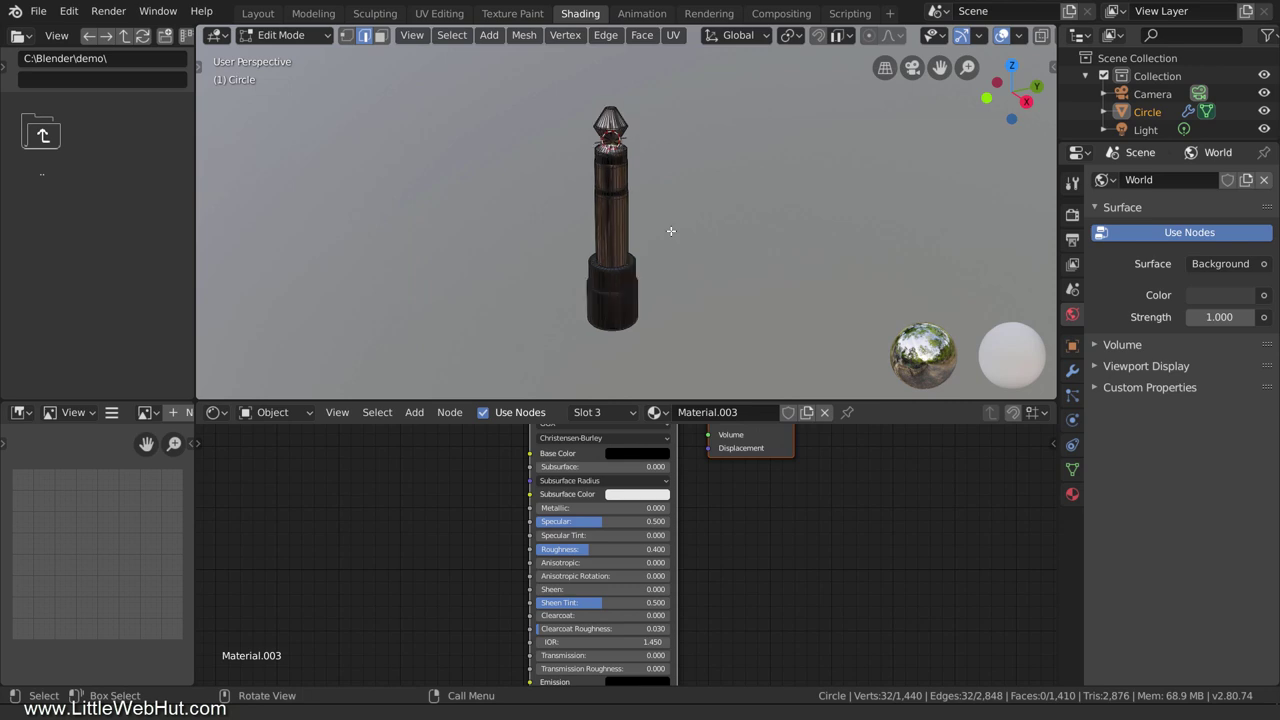
key(KP_Decimal)
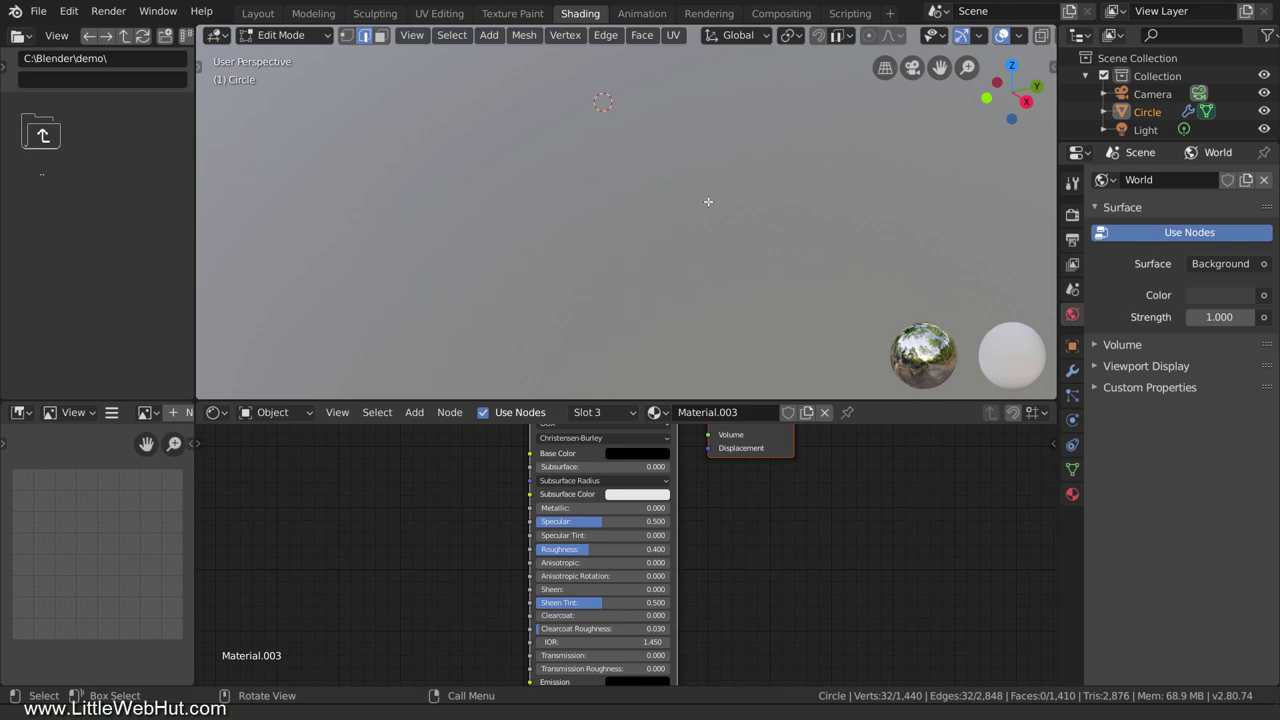
click(882, 73)
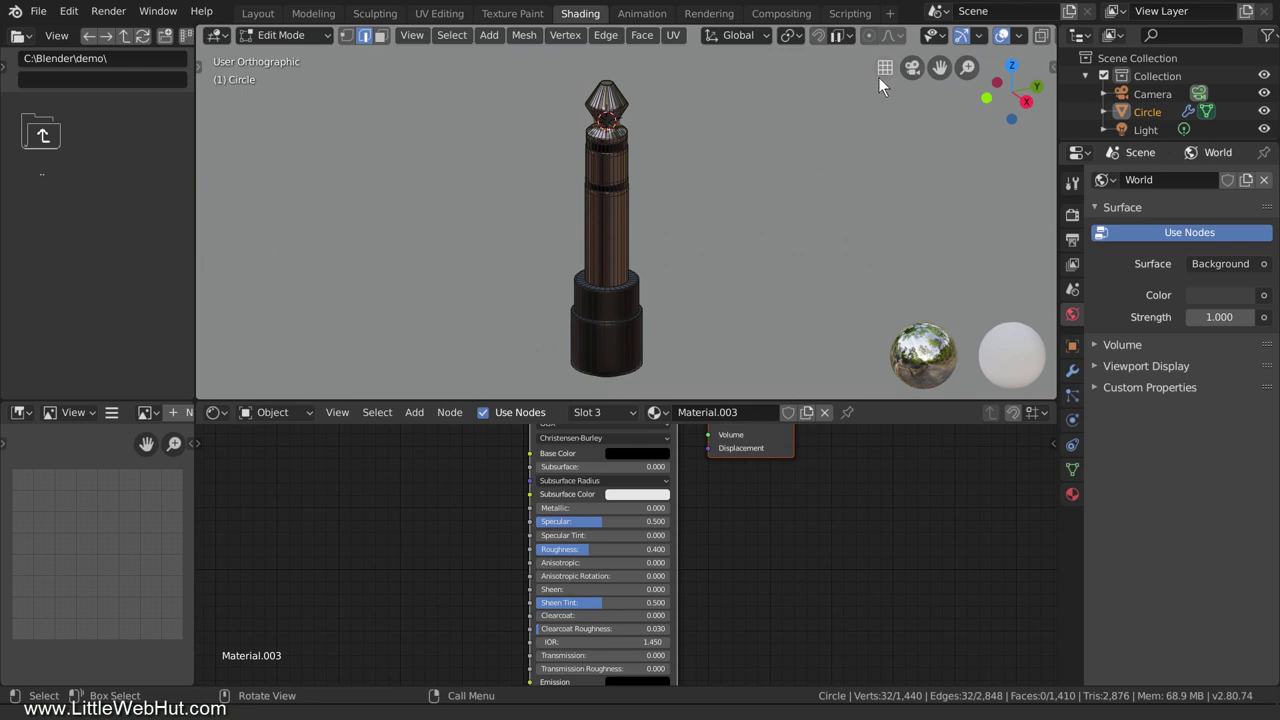
scroll(702, 233, up, 3)
scroll(702, 233, up, 4)
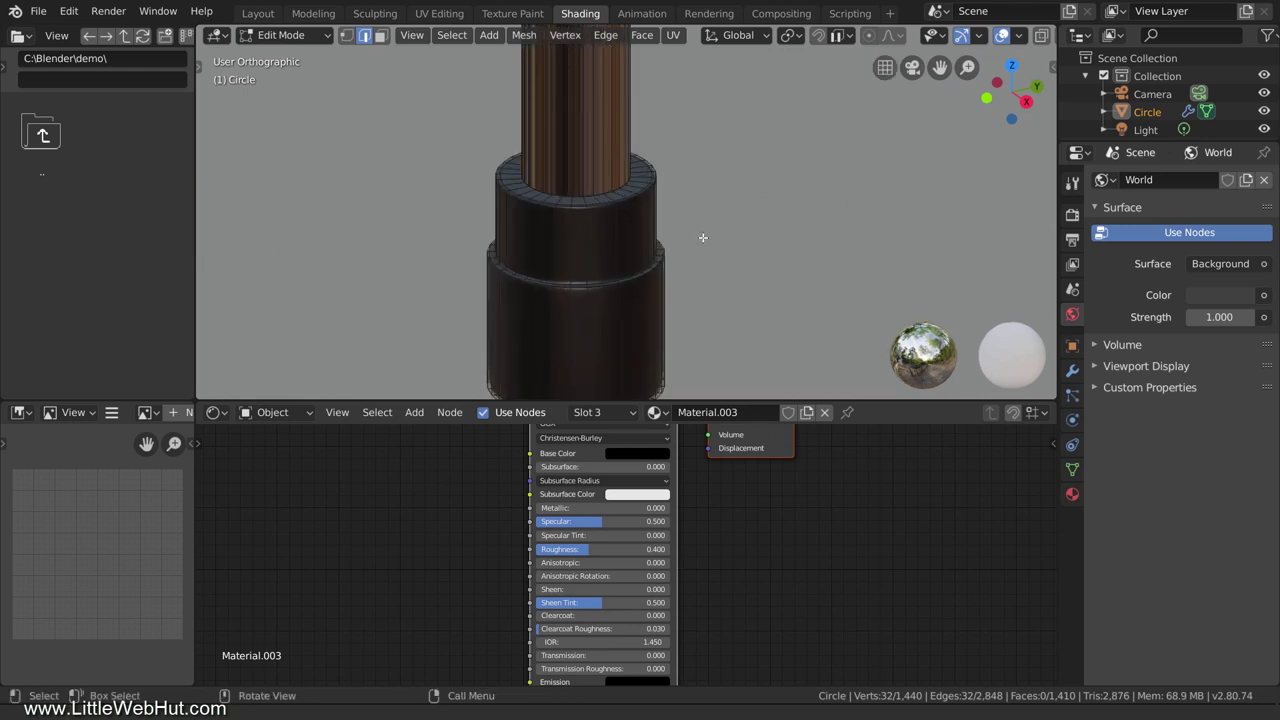
mouse_move(711, 199)
middle_down()
mouse_move(717, 217)
mouse_move(725, 175)
mouse_move(723, 191)
middle_up()
- Move the Material Output node of Material.003 well away from the Principled BSDF and add a Noise Texture node between them
scroll(715, 503, up, 2)
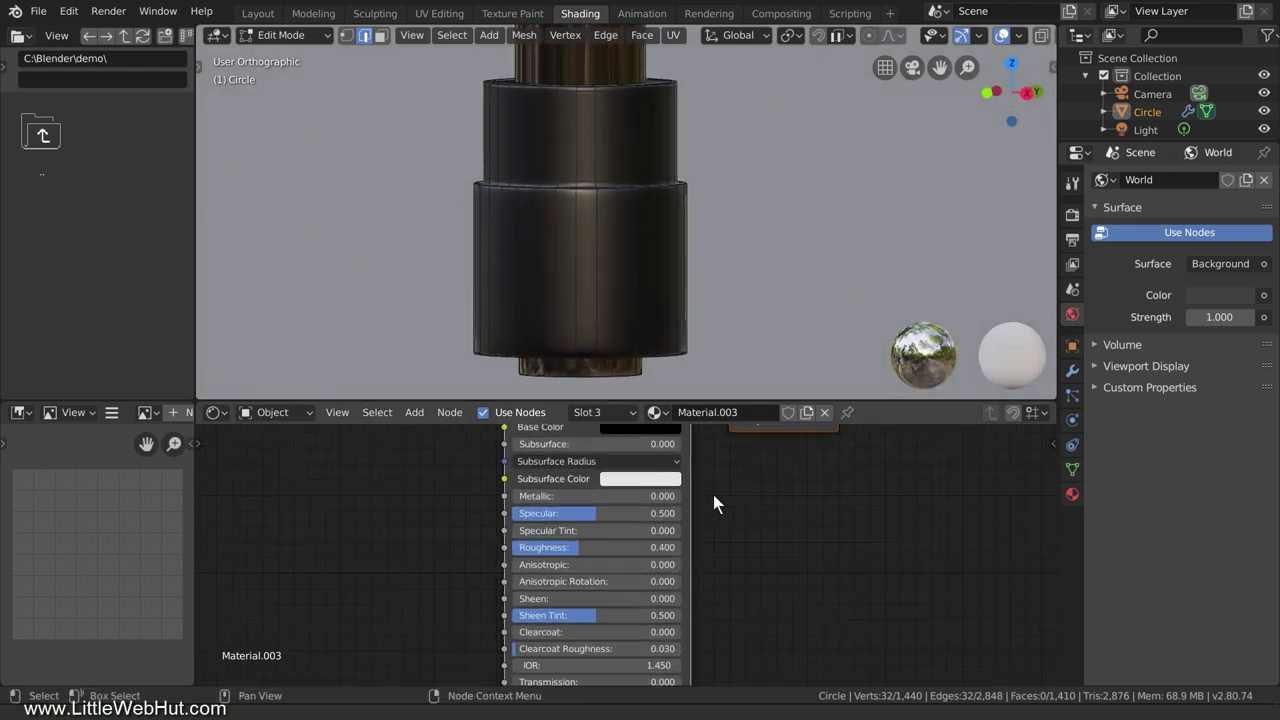
middle_drag(771, 469, 487, 562)
drag(523, 448, 998, 448)
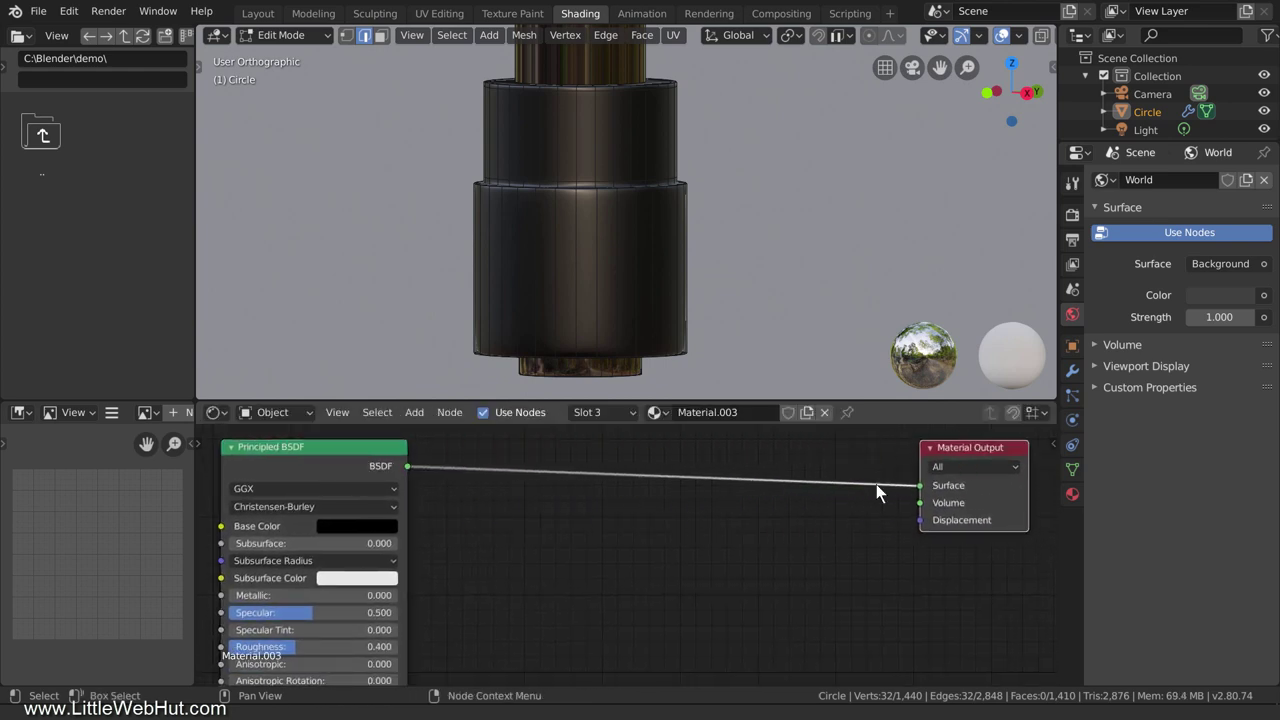
key(shift+a)
mouse_move(652, 580)
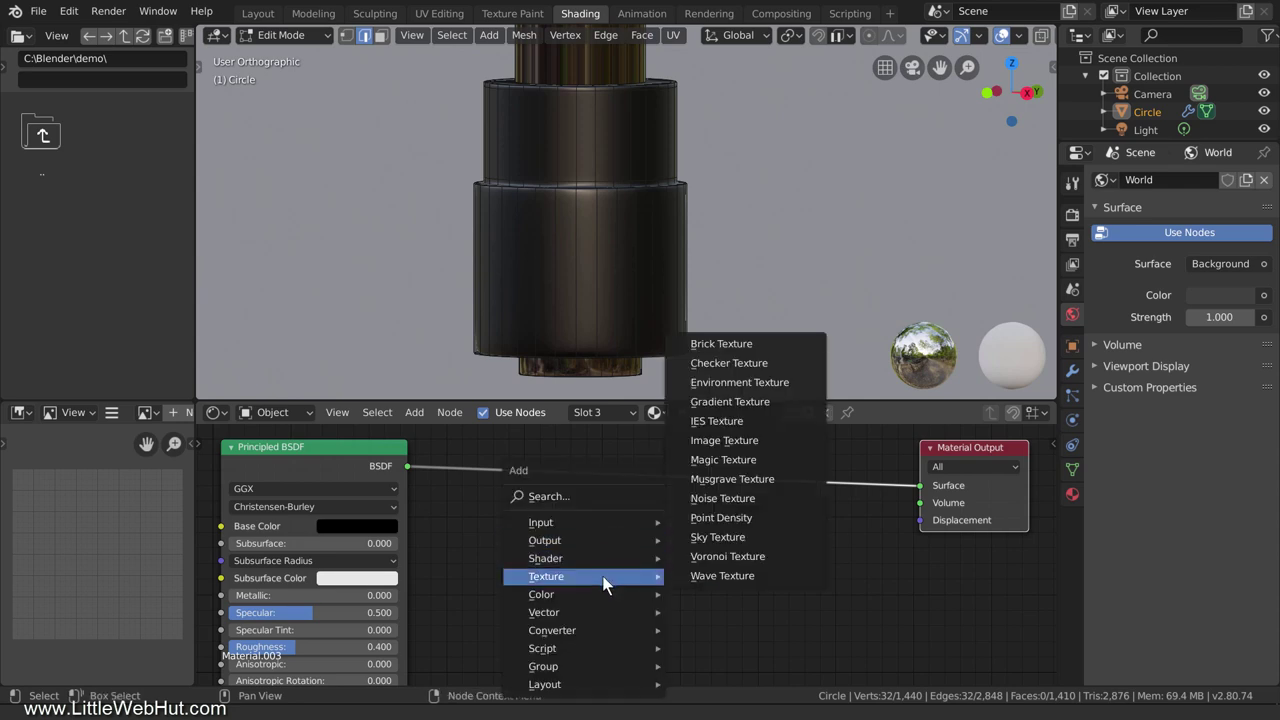
click(762, 503)
click(538, 505)
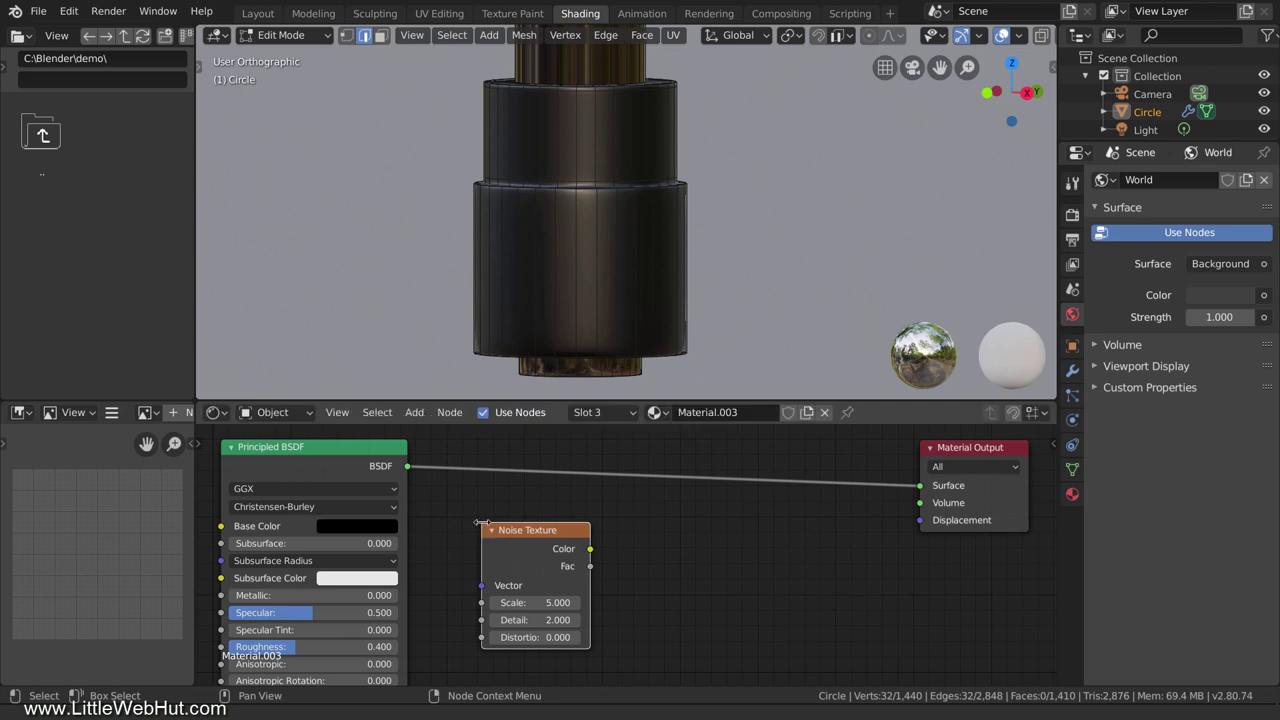
- Add a Displacement node beside the Noise Texture and connect its Displacement output to the Material Output's Displacement input
key(shift+a)
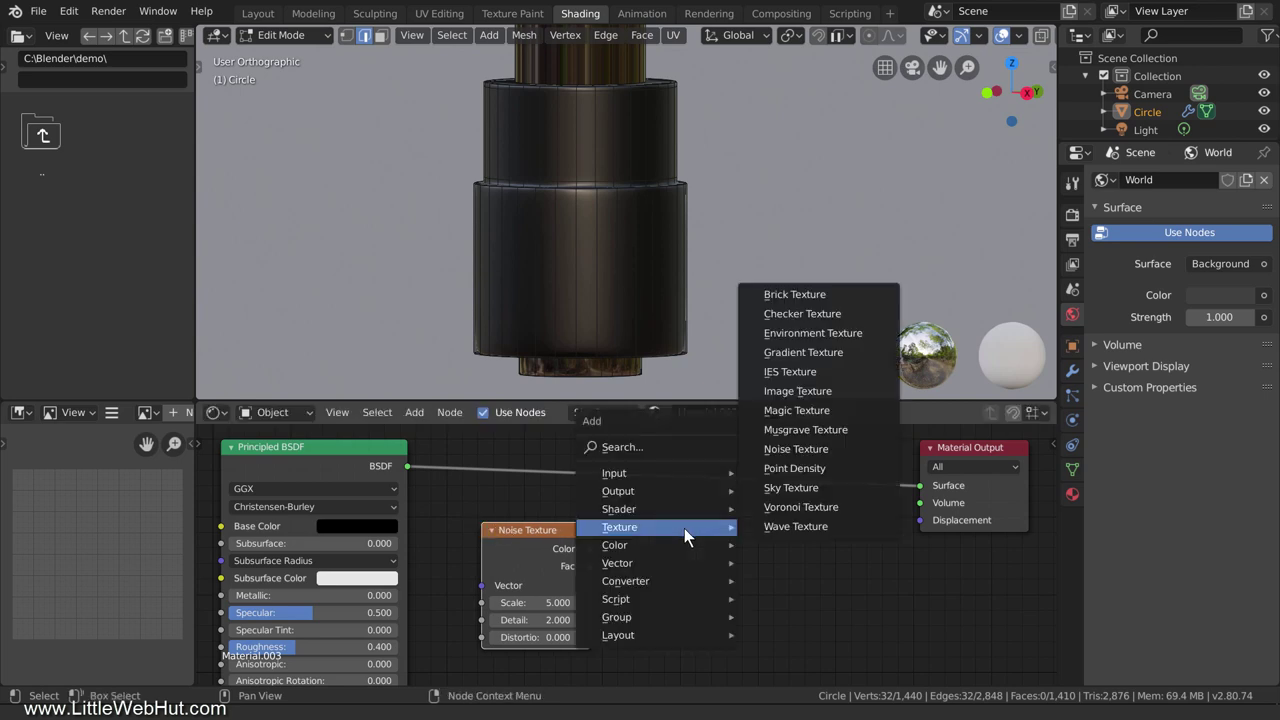
mouse_move(678, 563)
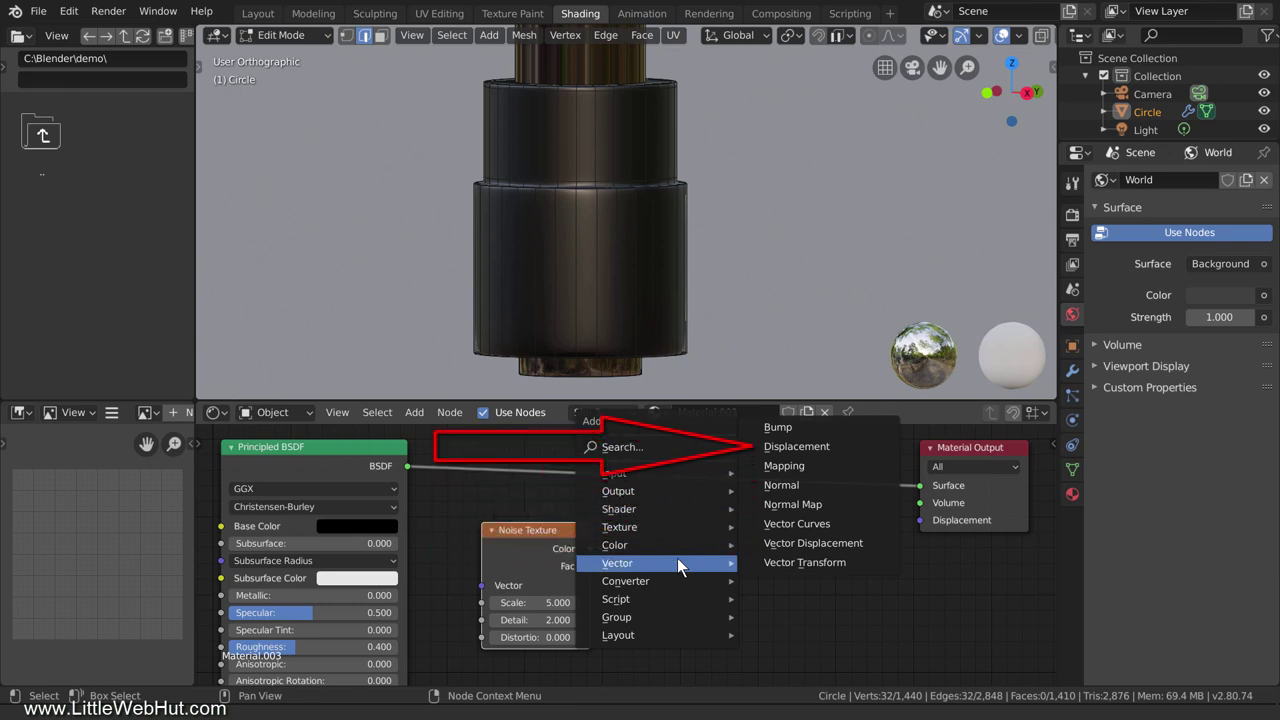
click(803, 447)
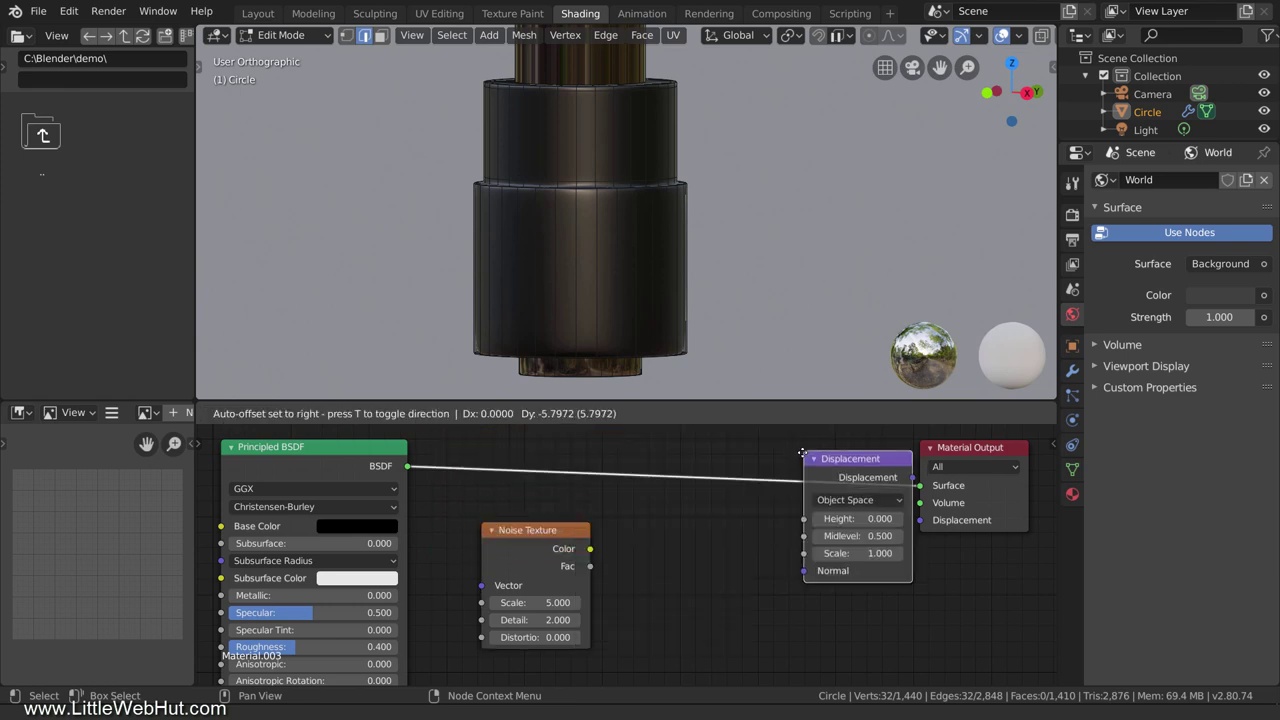
click(755, 520)
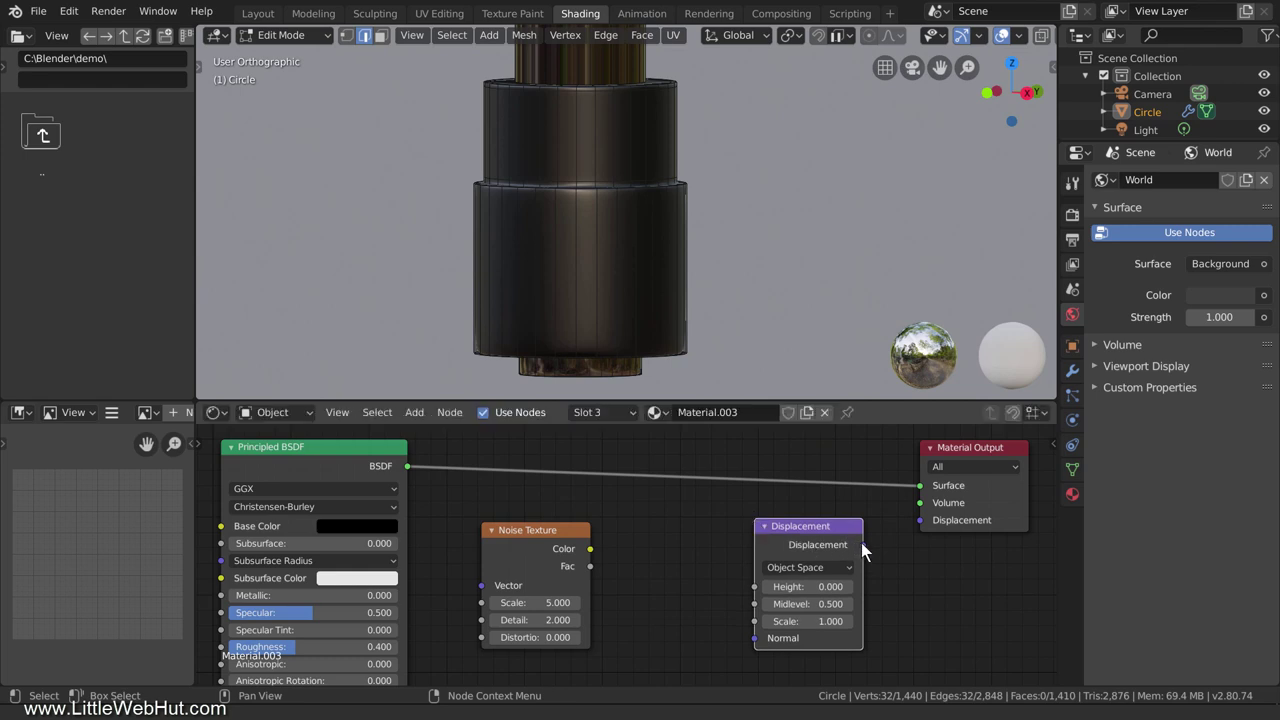
drag(864, 544, 919, 520)
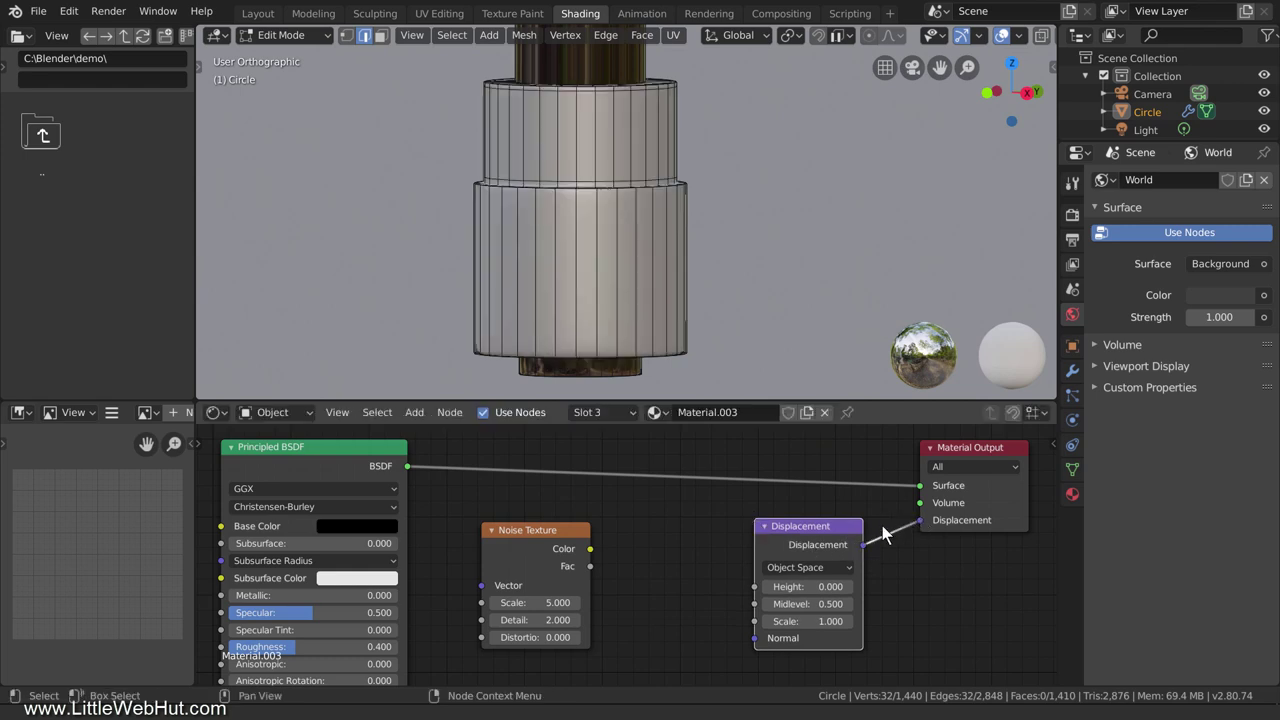
- Connect the Noise Texture's Fac output to the Displacement node's Height input and set the noise scale to 200
drag(590, 565, 749, 586)
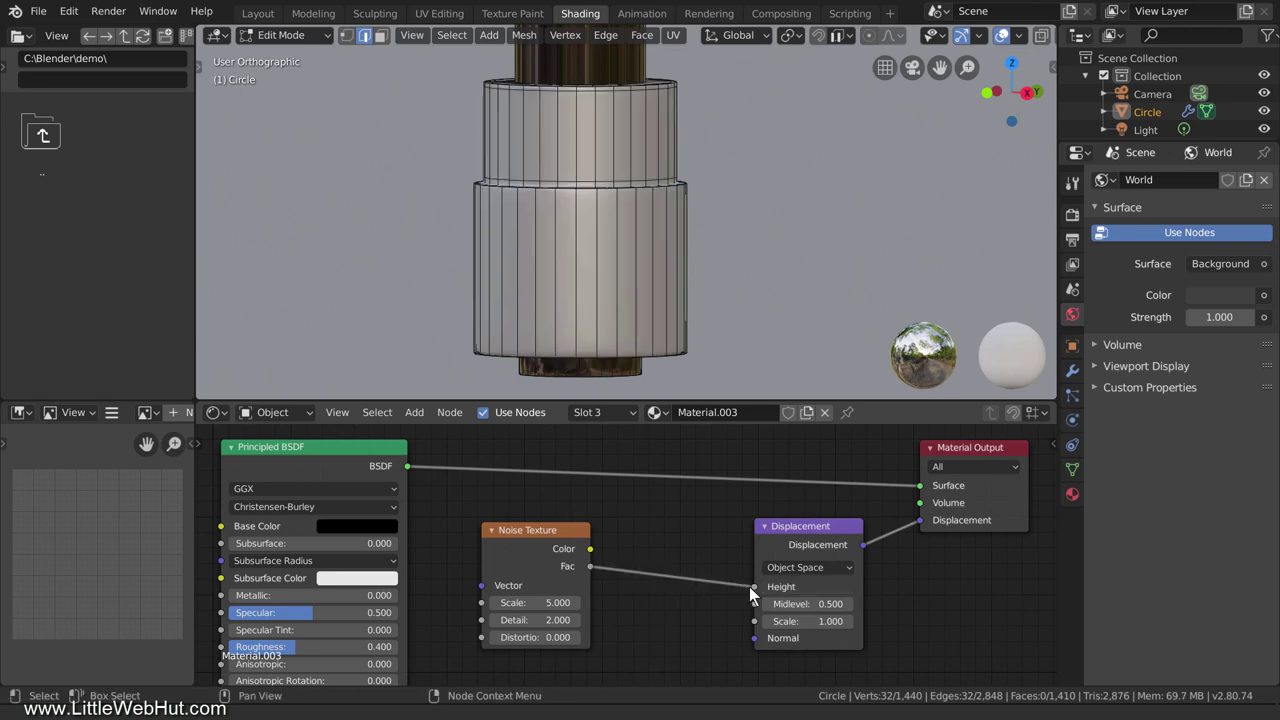
click(551, 602)
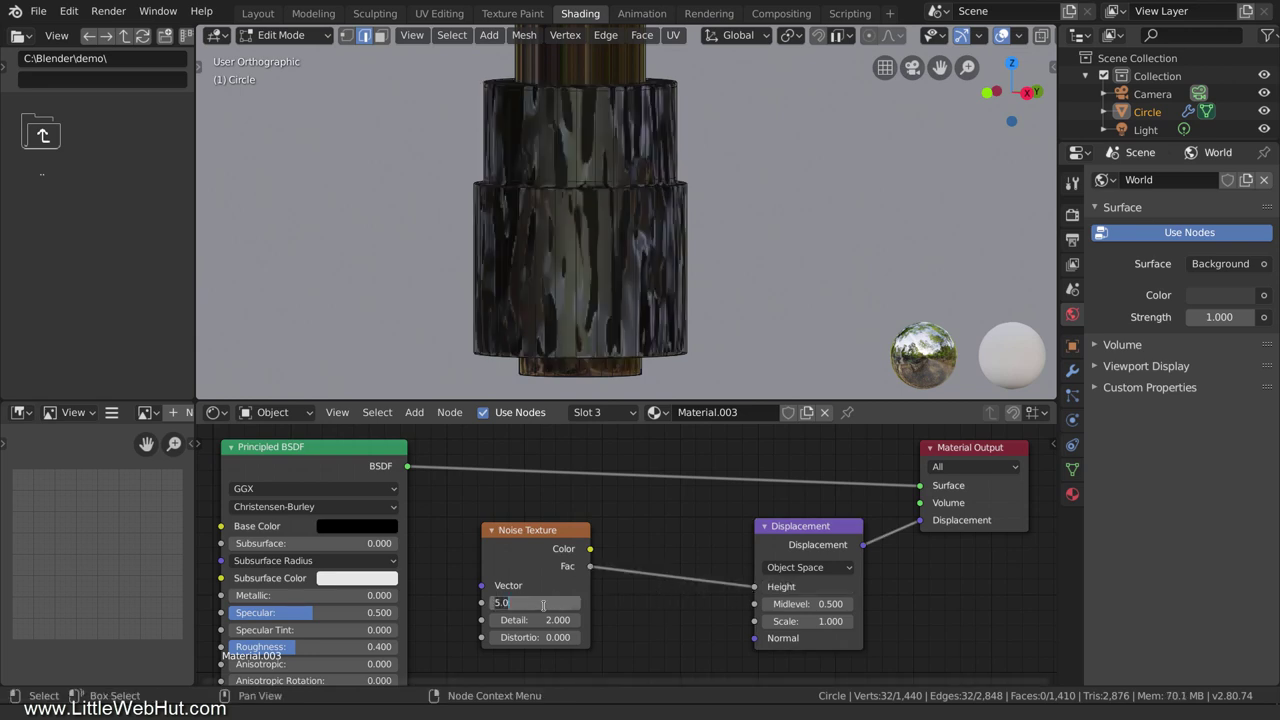
text(200)
key(Return)
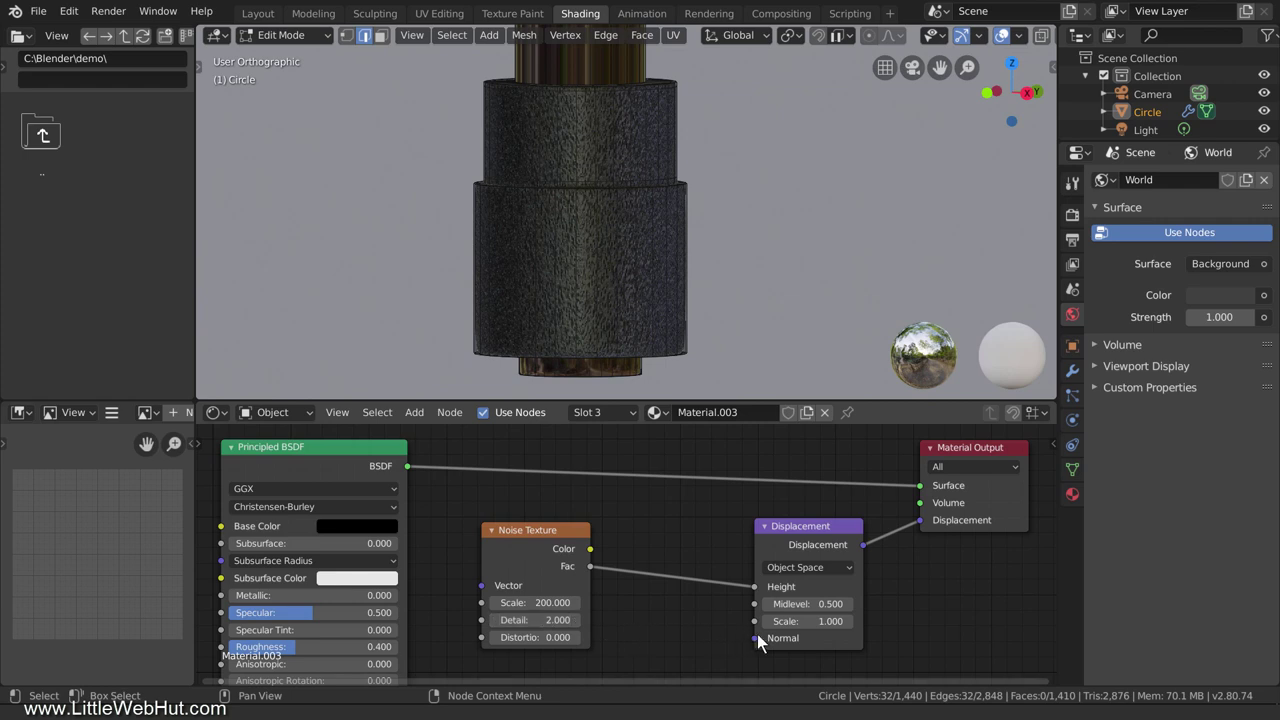
- Set the Displacement node's Scale to 0.00005 in Material.003
click(815, 621)
text(.0000)
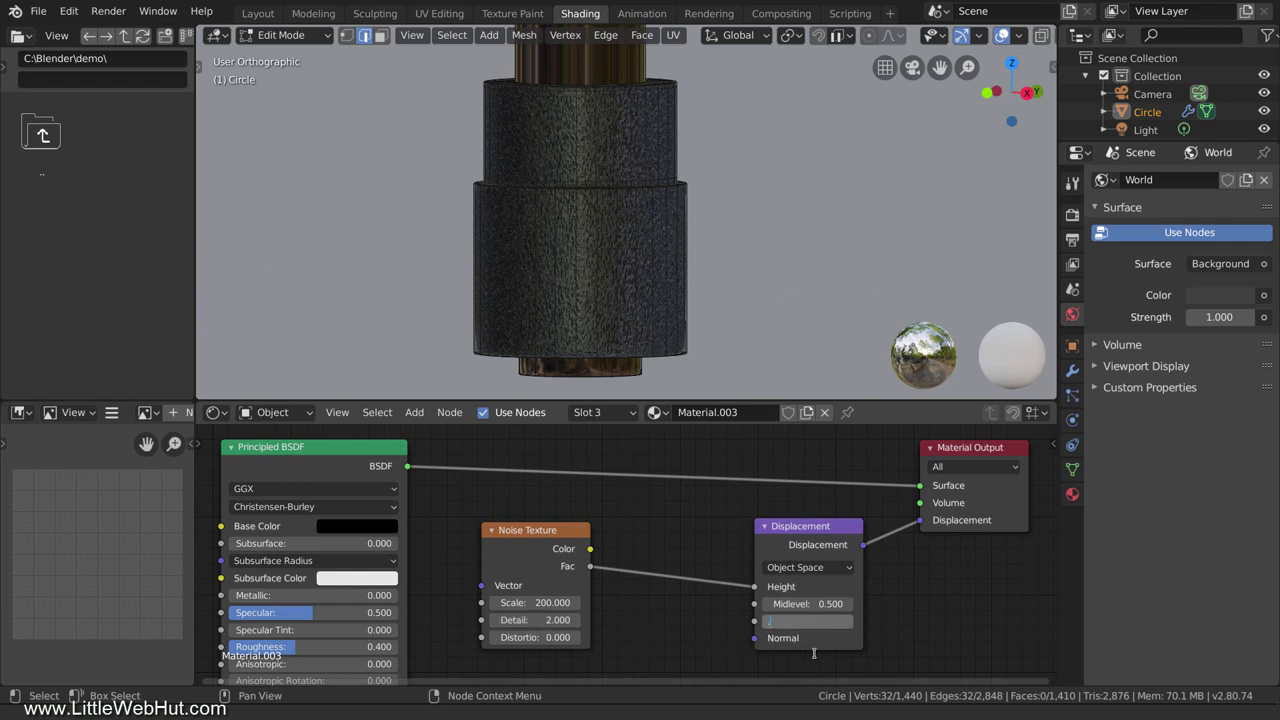
text(5)
key(Return)
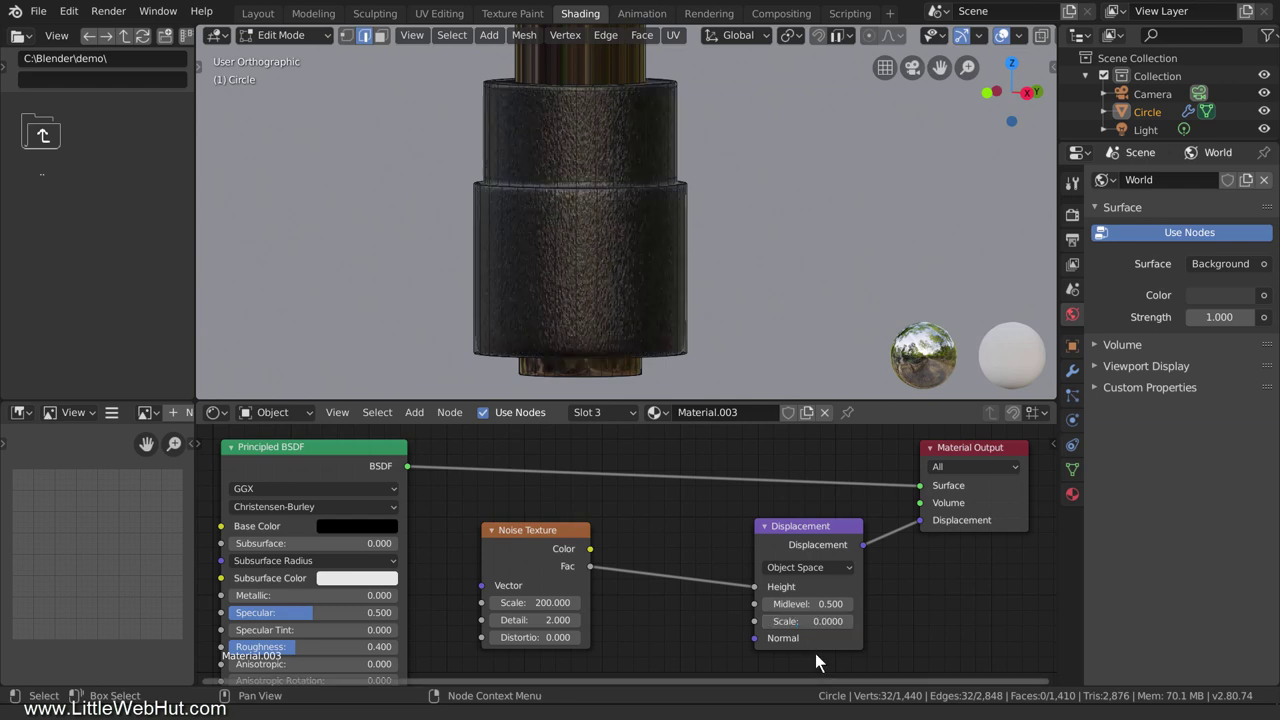
click(817, 621)
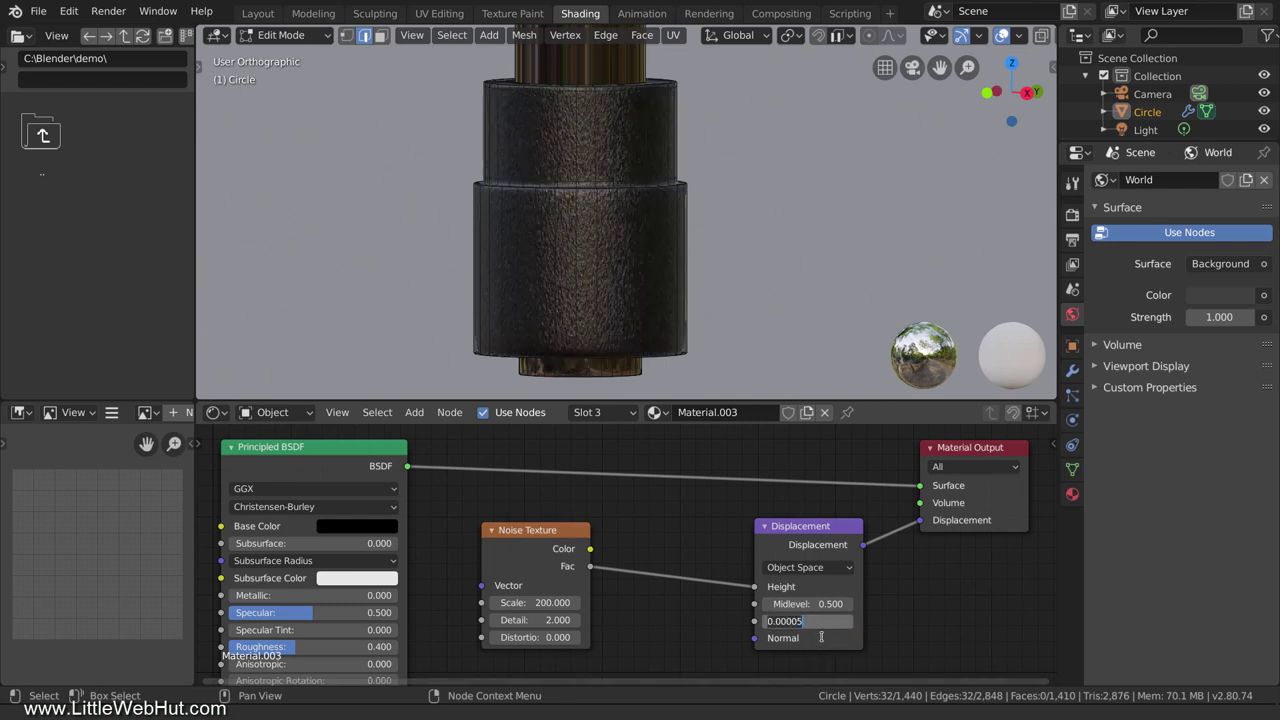
click(901, 610)
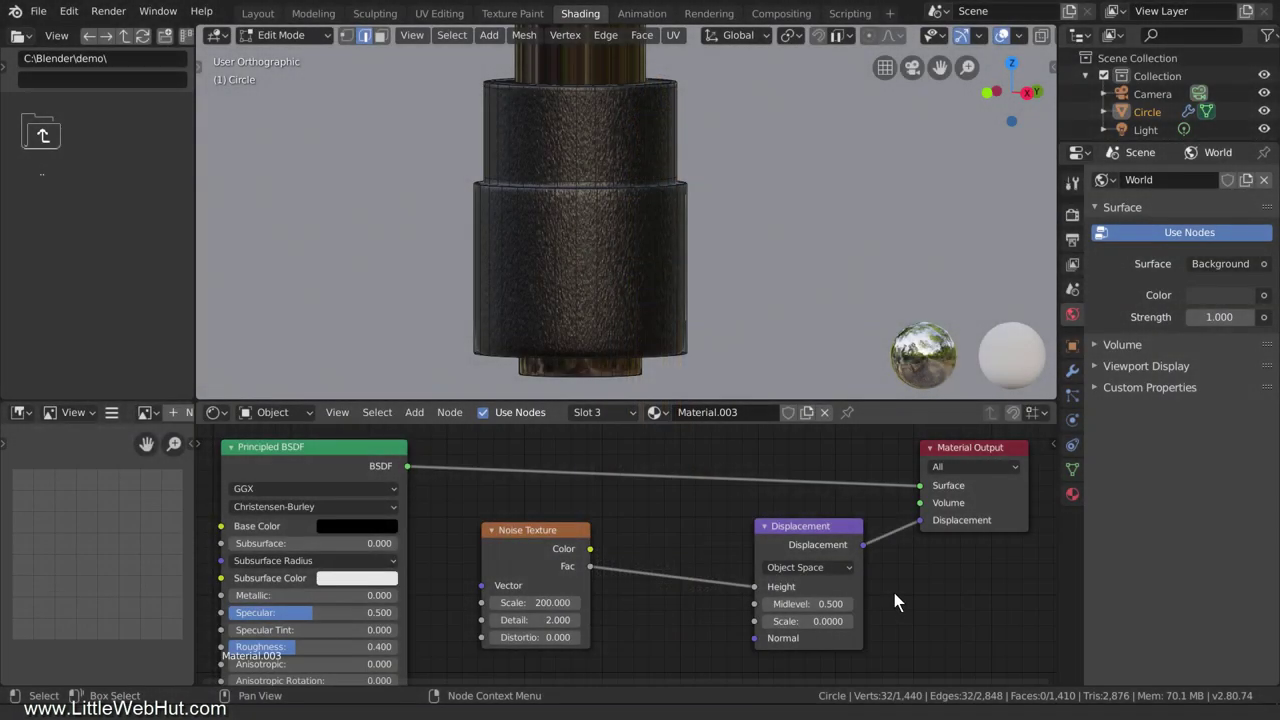
- Select the ring of side faces around the wider lower section of the base and assign a new material in a fourth slot
click(381, 35)
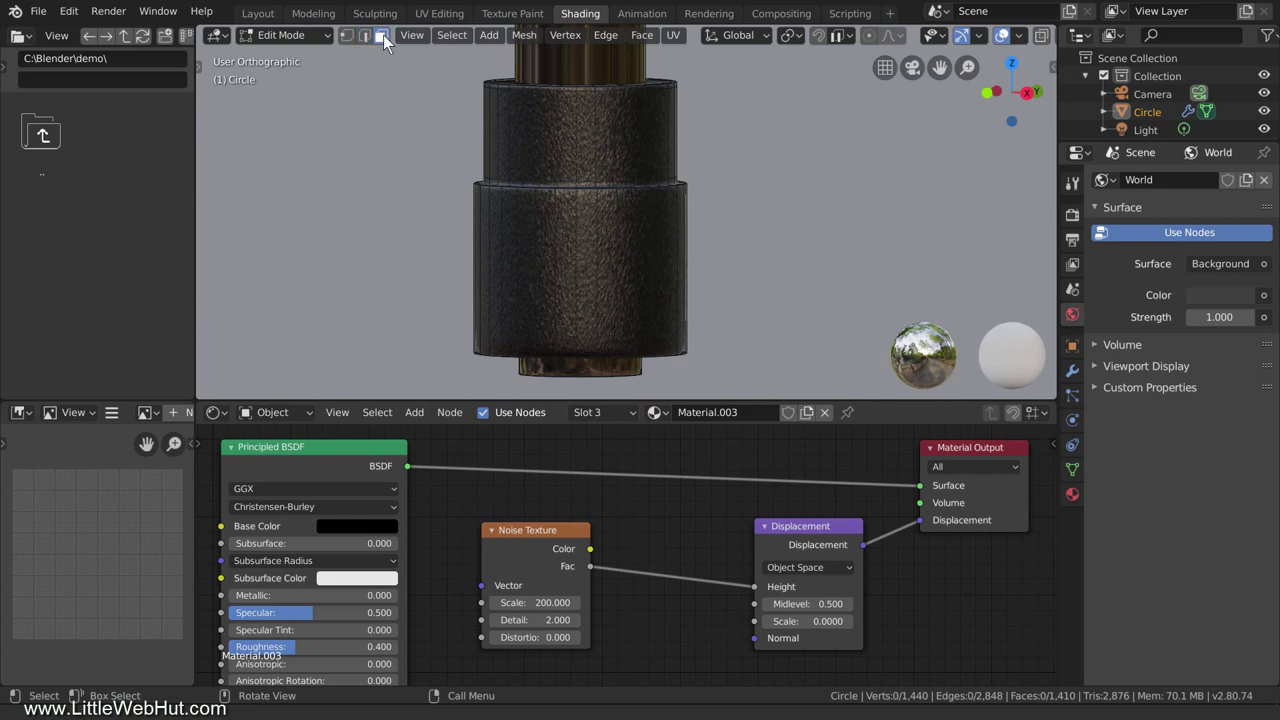
alt+click(597, 260)
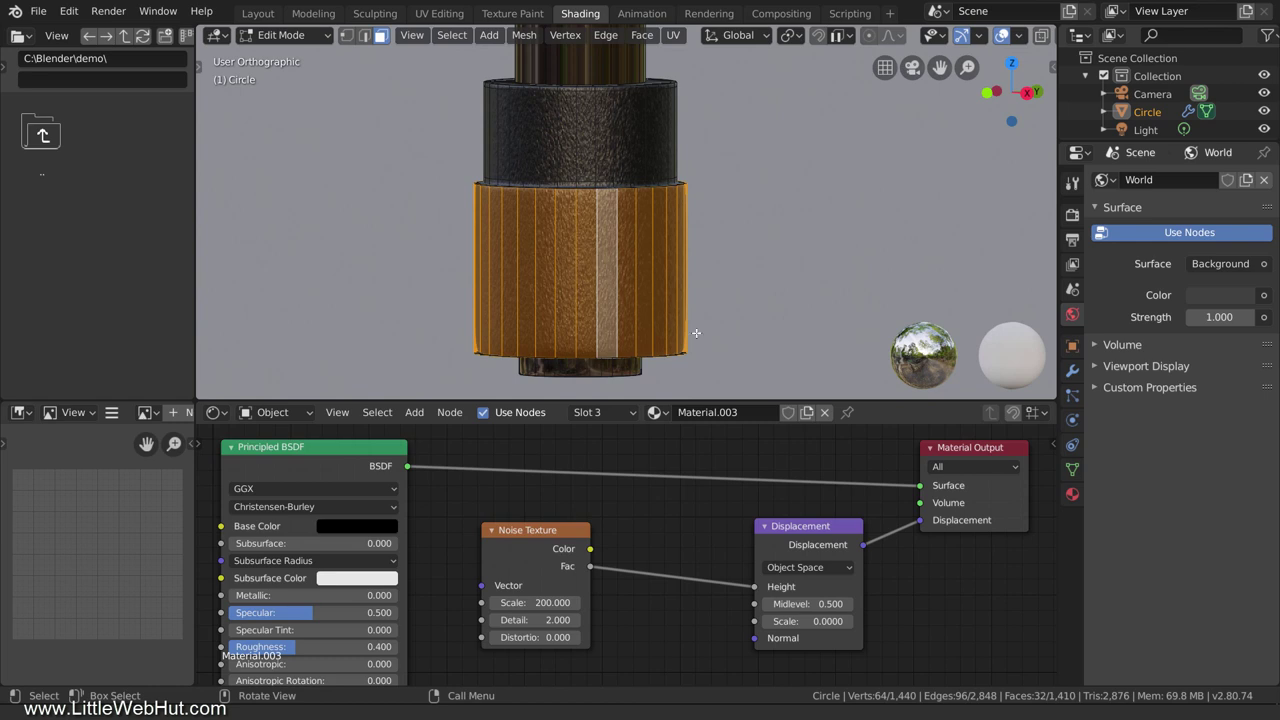
click(1072, 494)
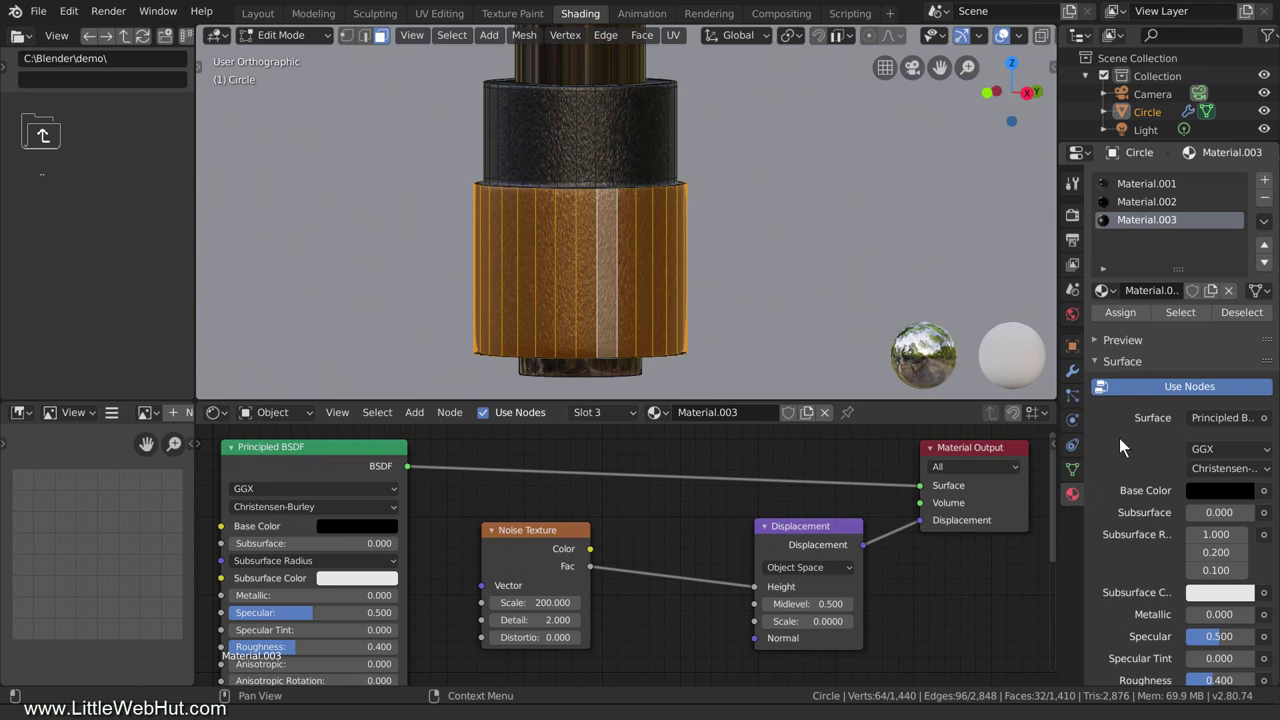
click(1264, 182)
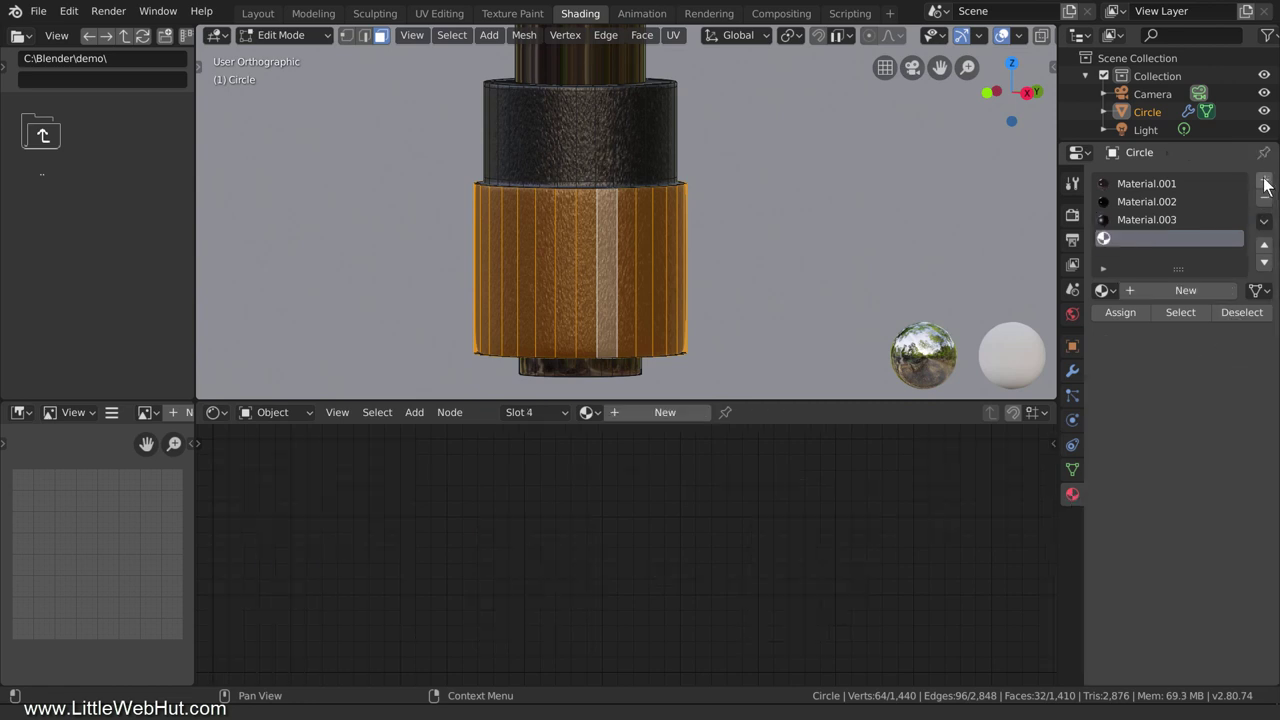
click(1199, 291)
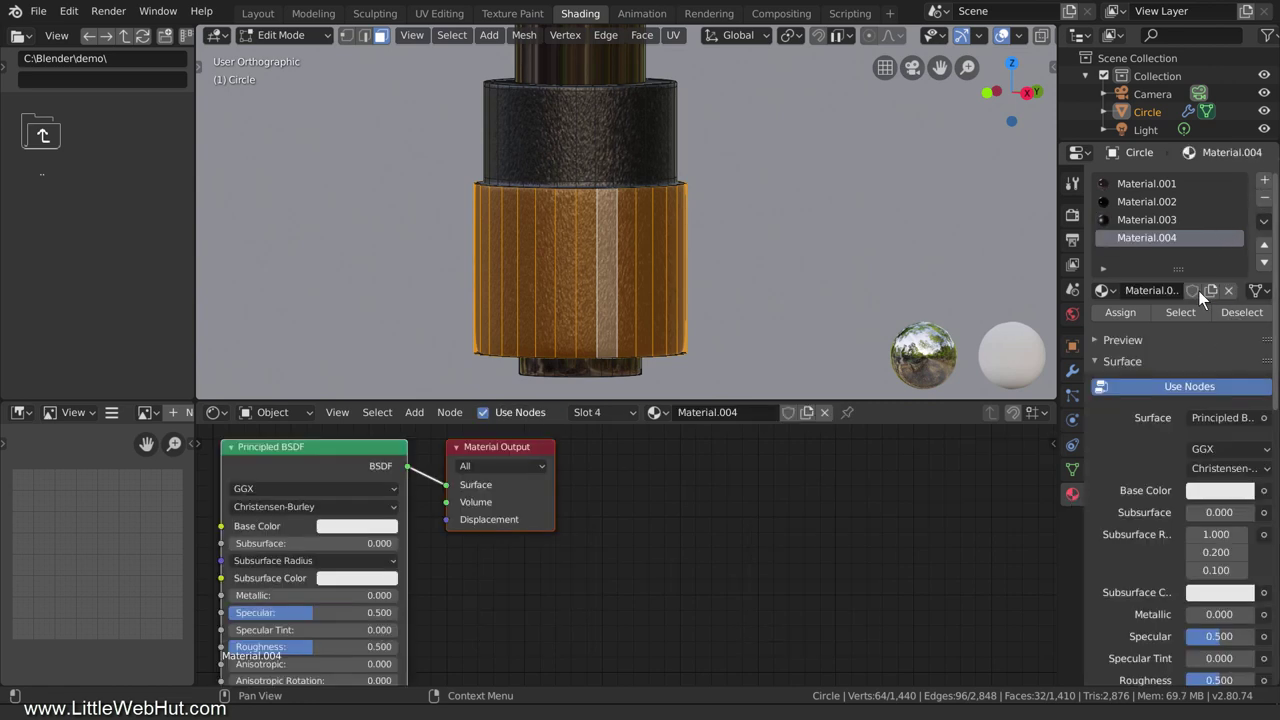
click(1135, 311)
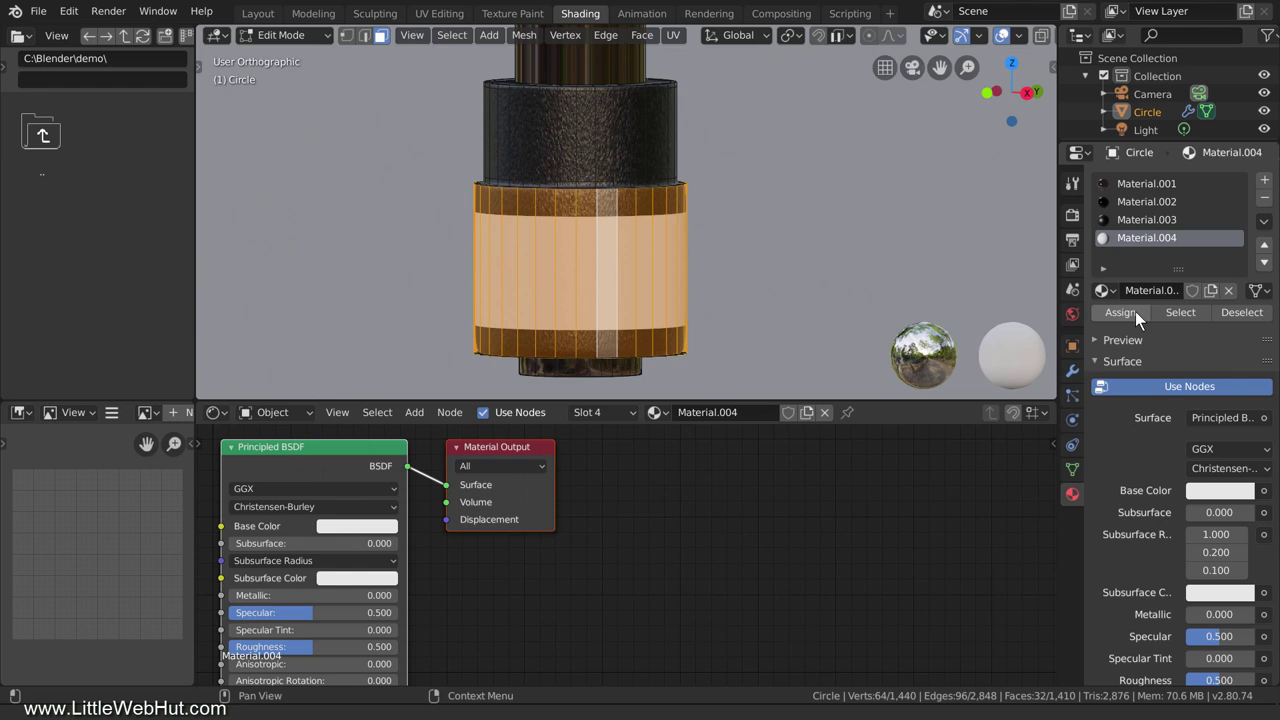
- Copy Material.003 and paste its settings into Material.004
click(1180, 219)
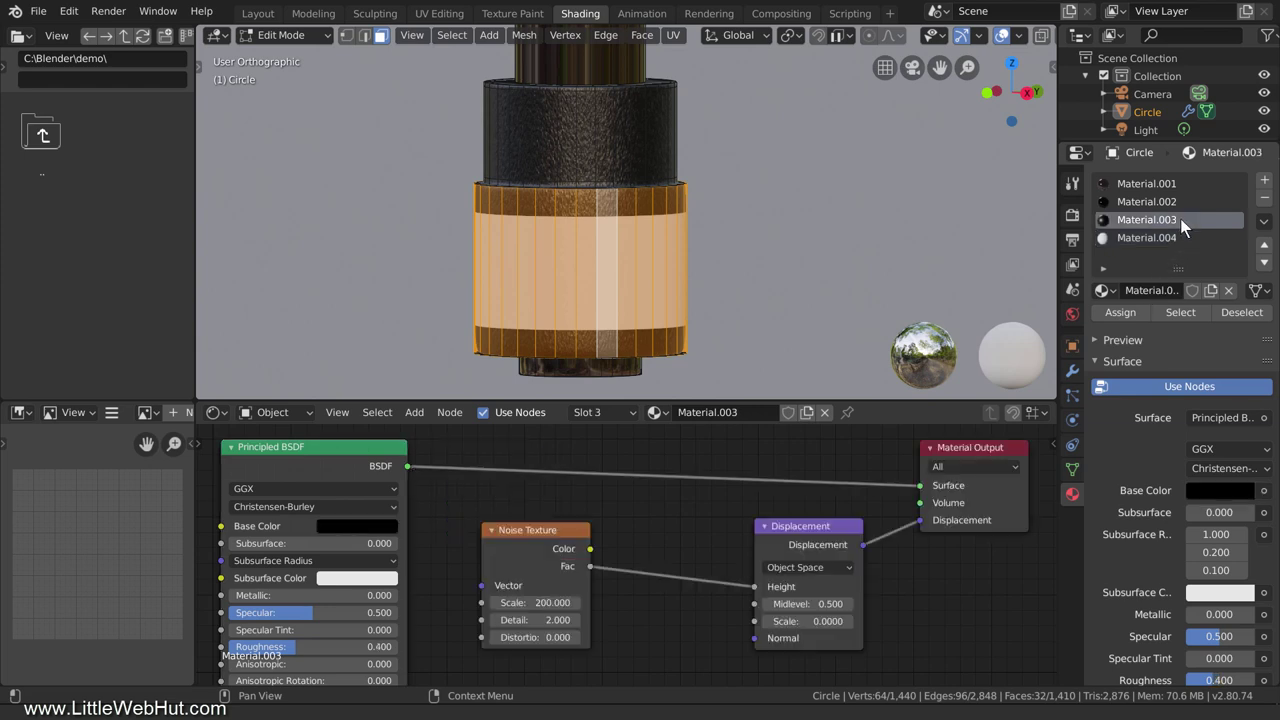
click(1264, 221)
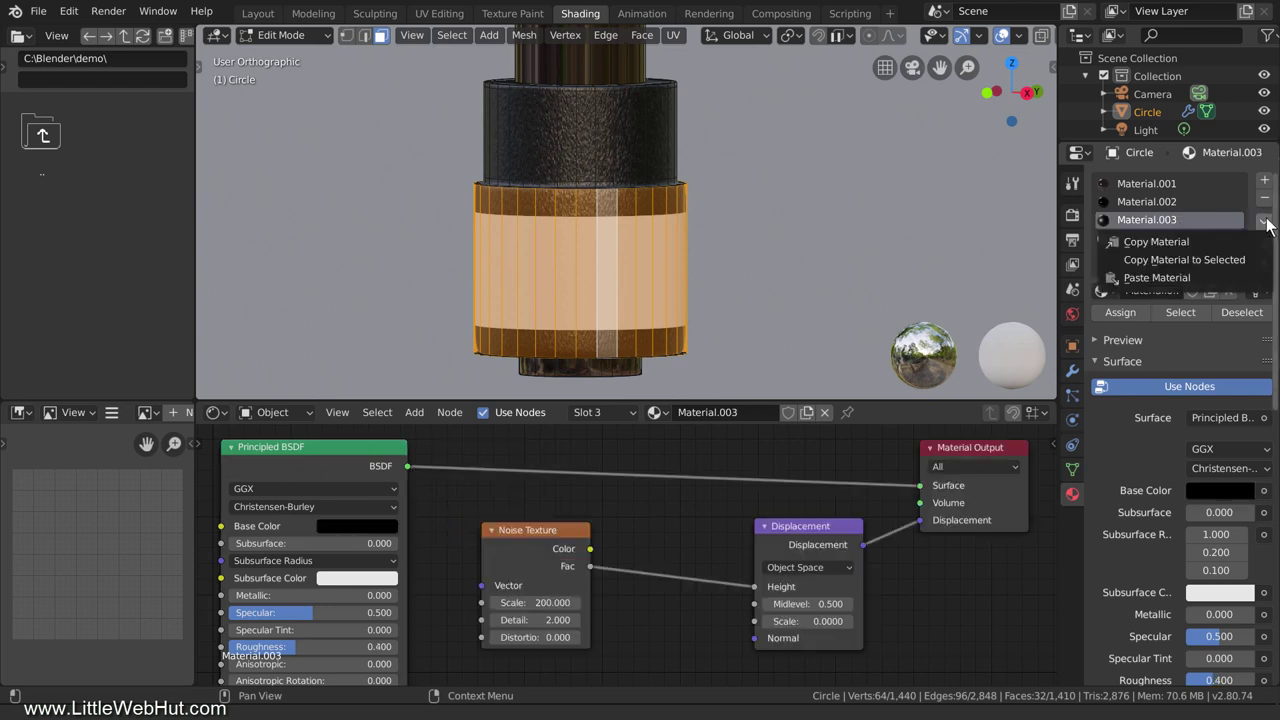
click(1190, 241)
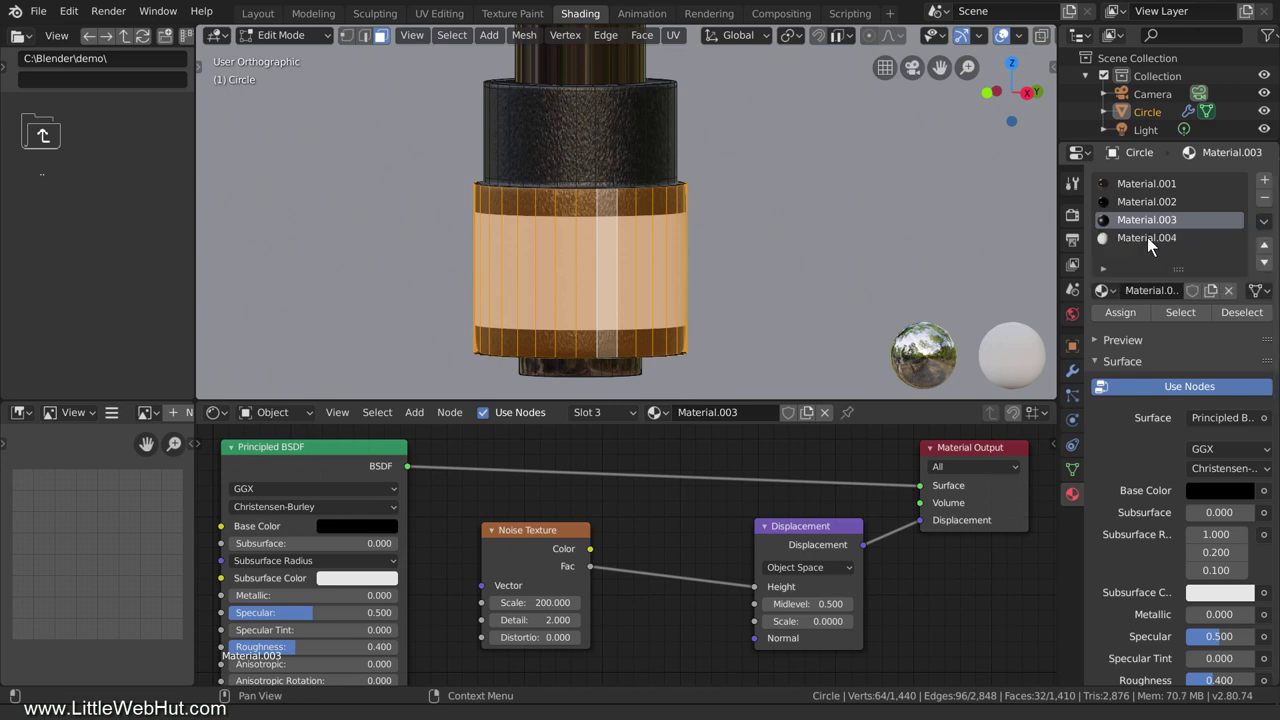
click(1147, 237)
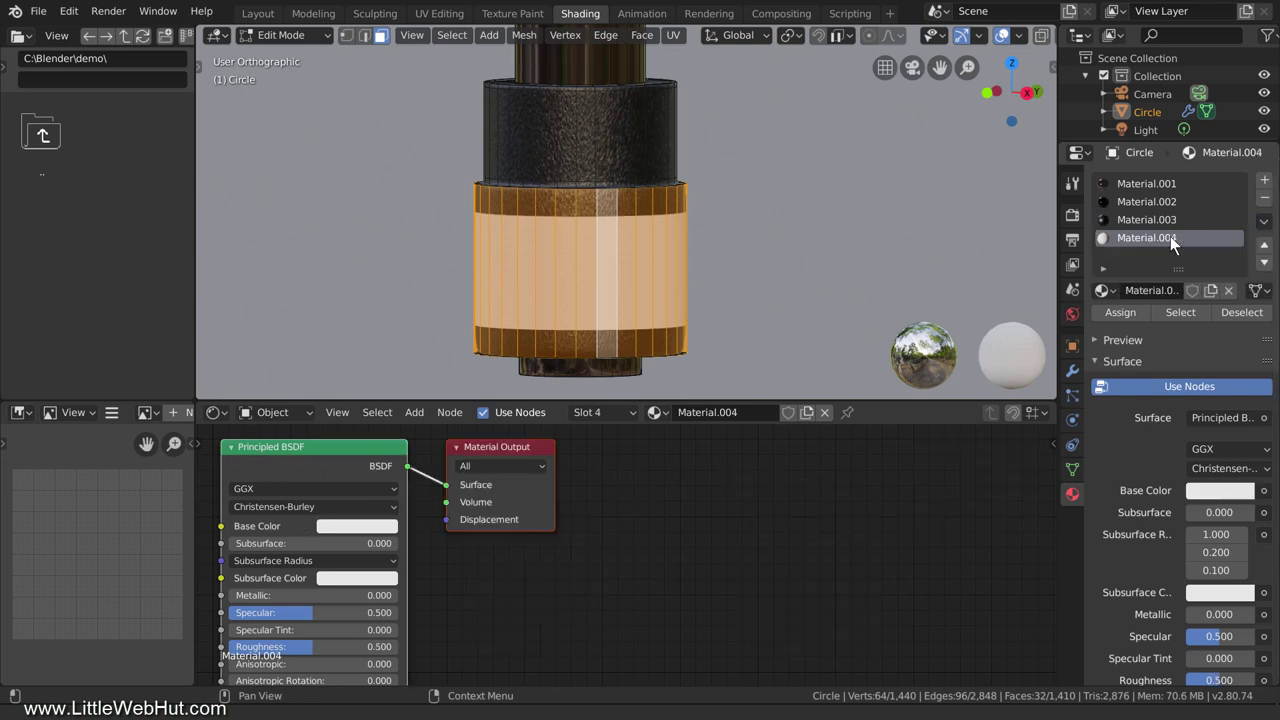
click(1260, 222)
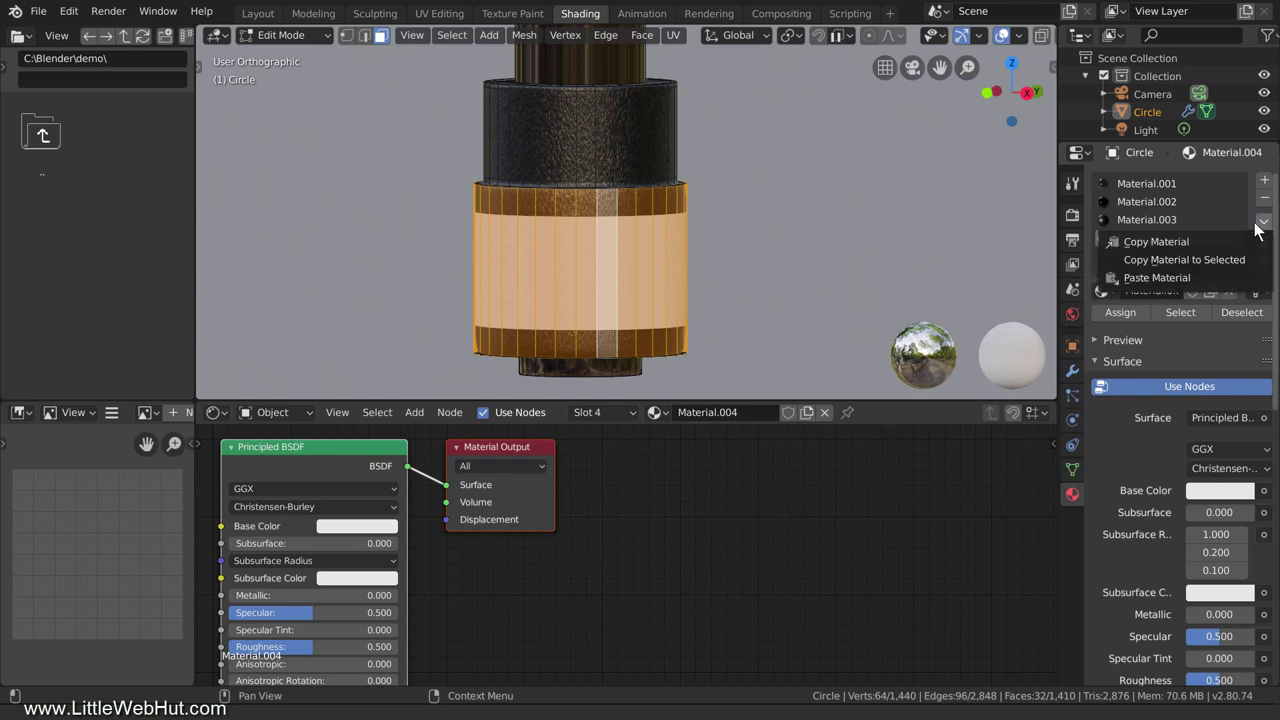
click(1192, 277)
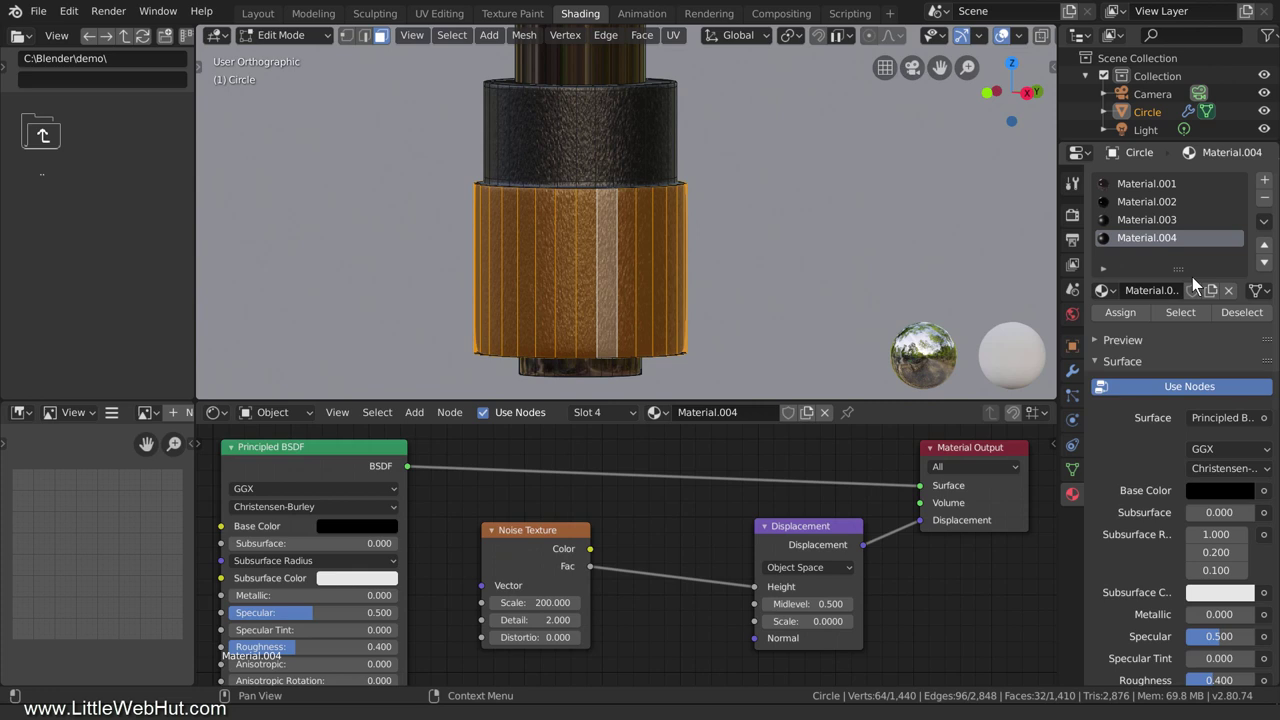
- Replace Material.004's Noise Texture with an Image Texture node and connect its Color output to the Displacement node's Height input
click(573, 530)
key(Delete)
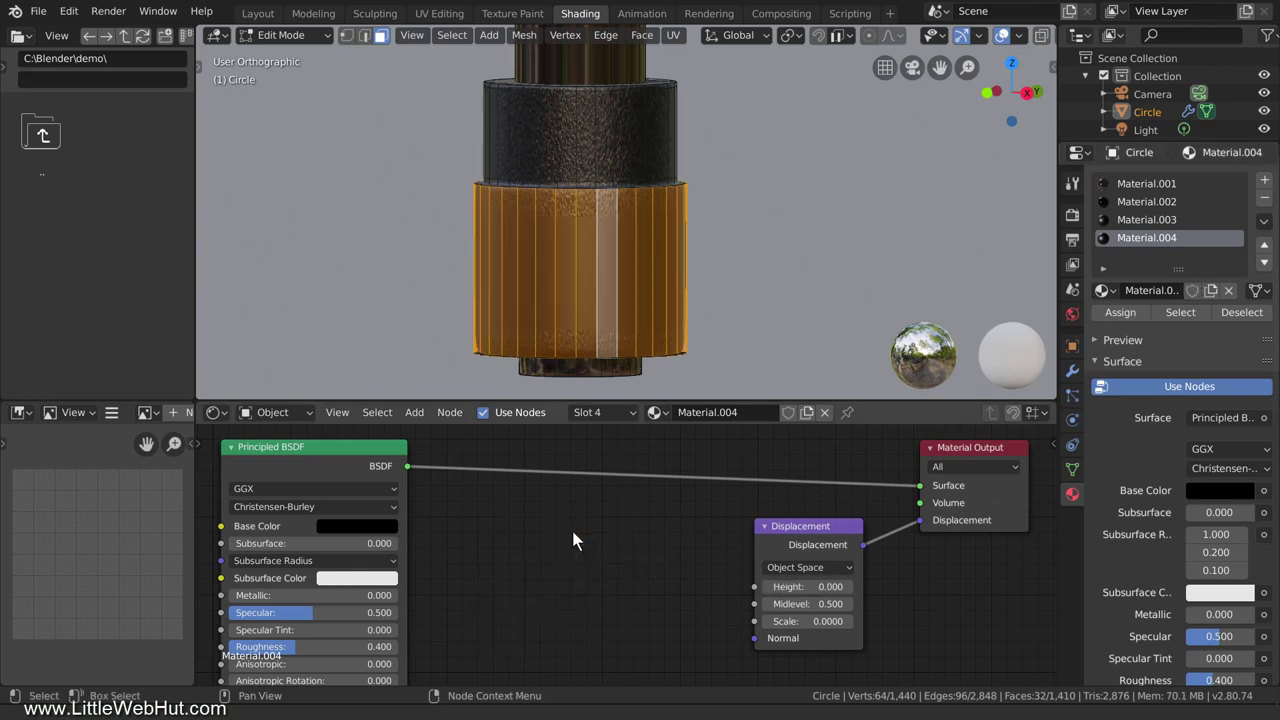
key(shift+a)
mouse_move(572, 497)
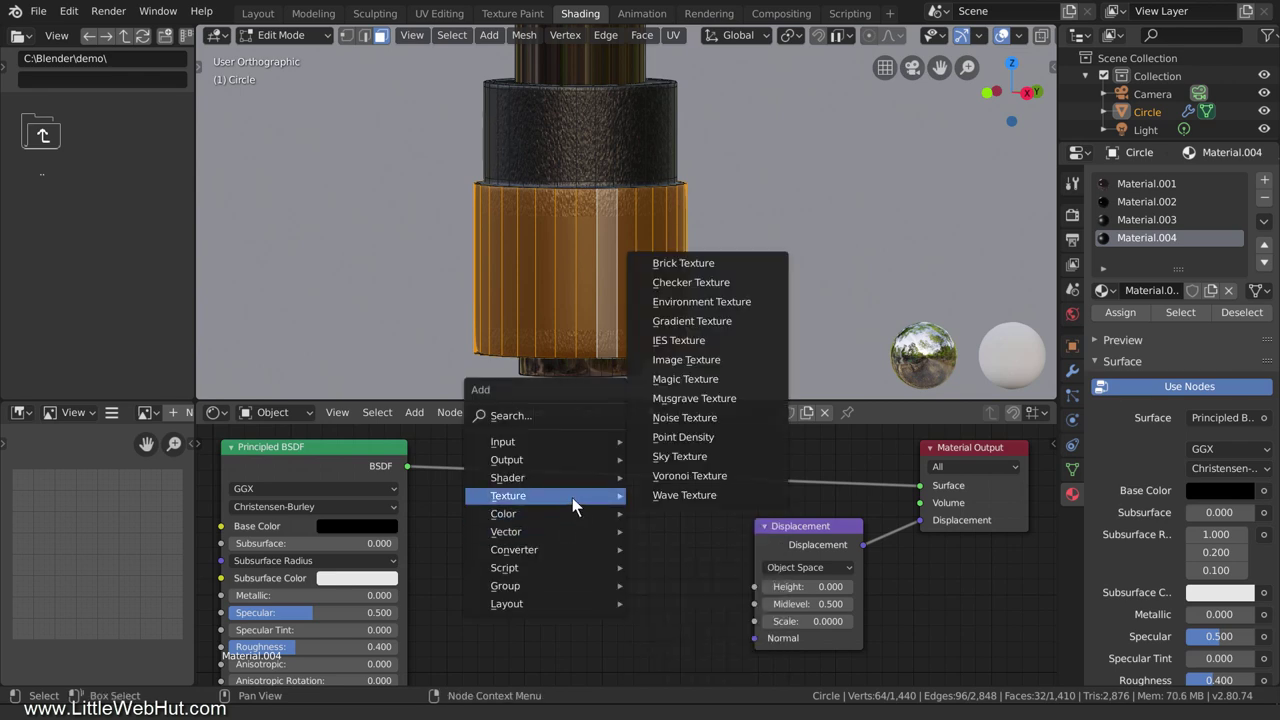
click(731, 362)
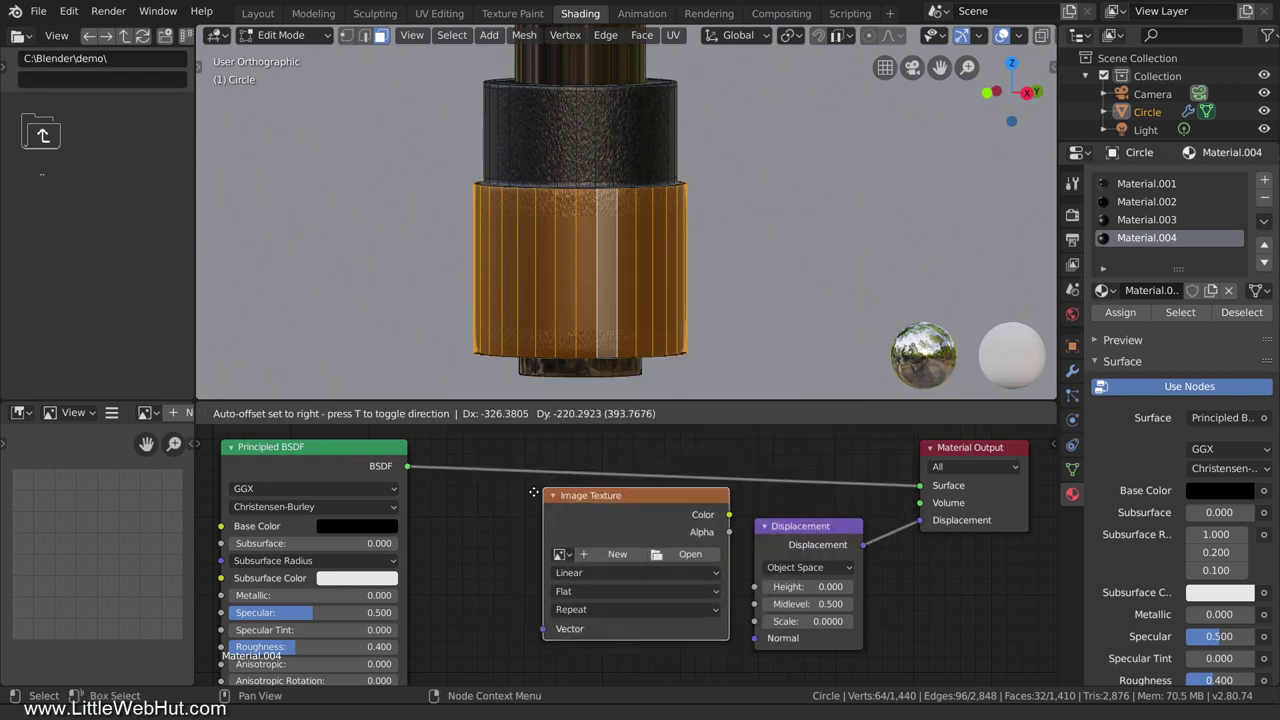
click(470, 525)
drag(661, 552, 752, 588)
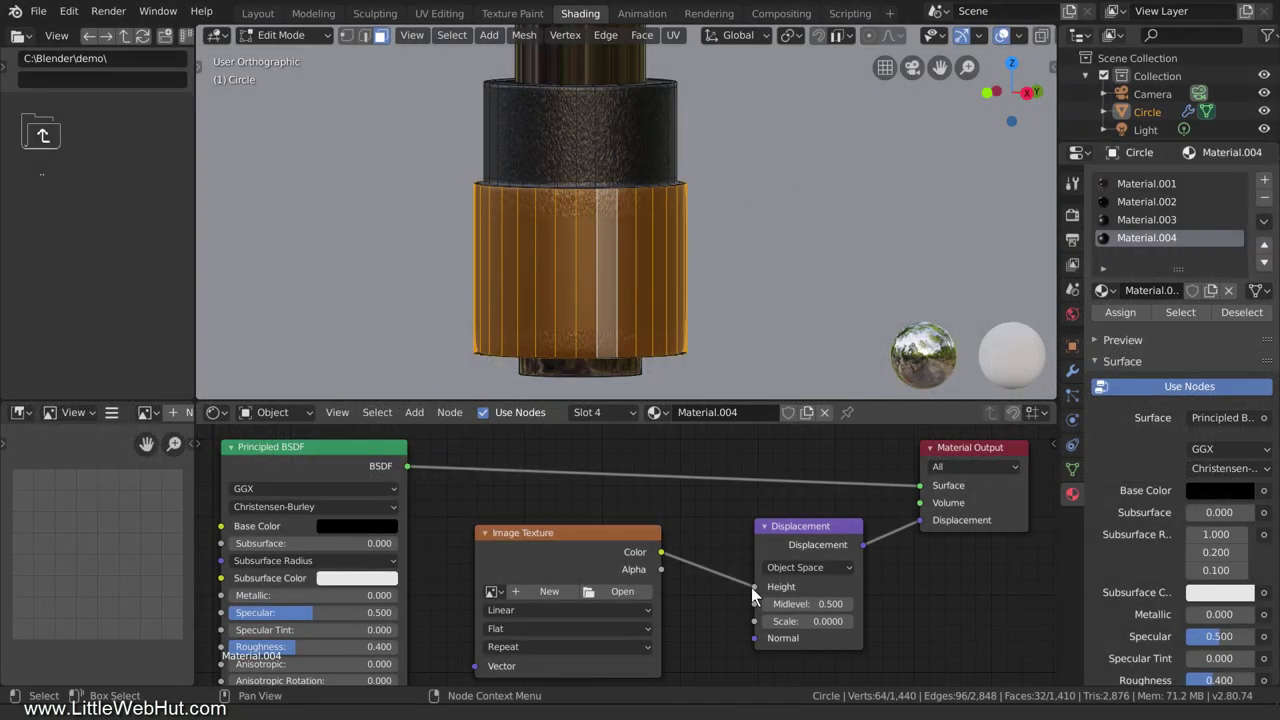
- Load adapter_grid.jpg from C:\Blender\demo into the Image Texture node
click(621, 591)
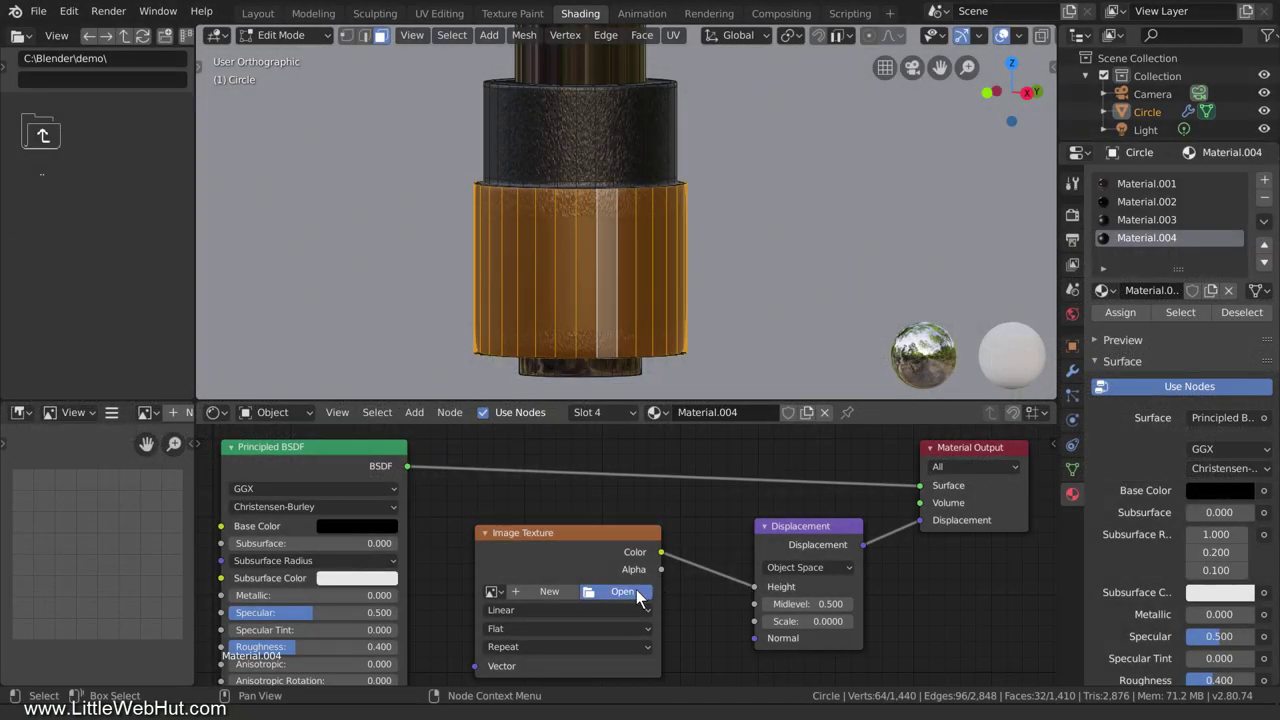
click(302, 116)
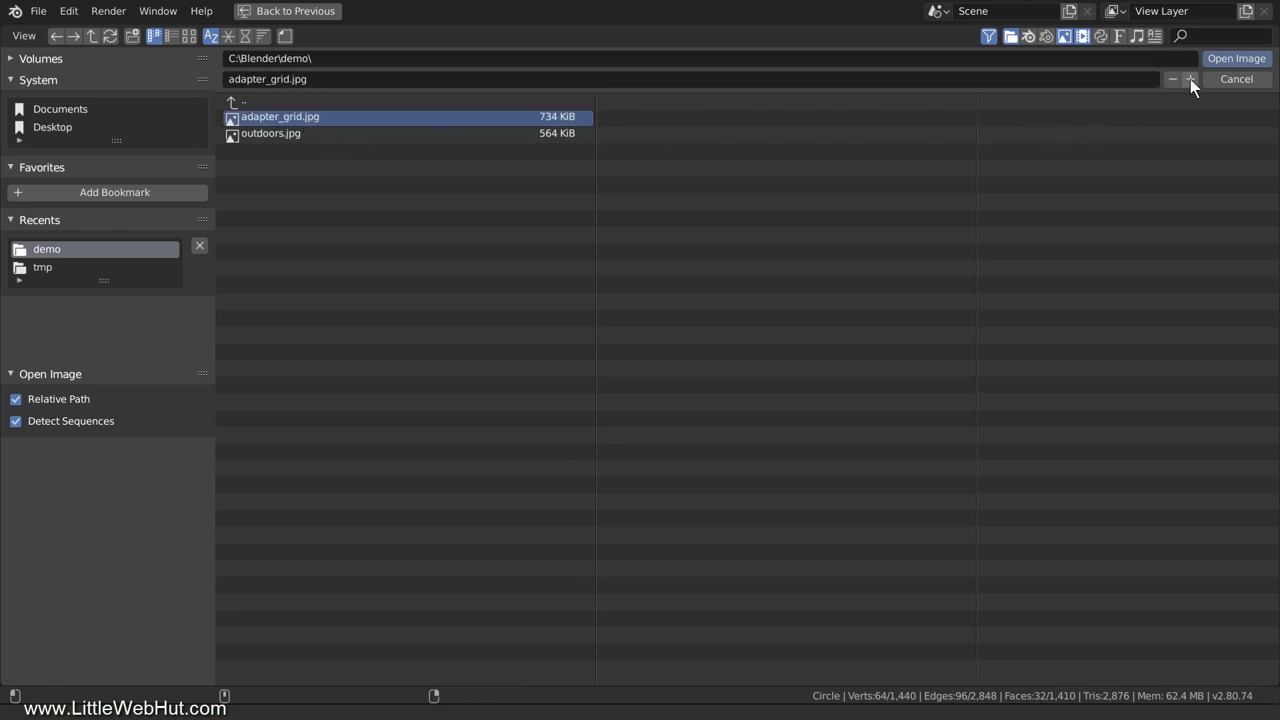
click(1237, 59)
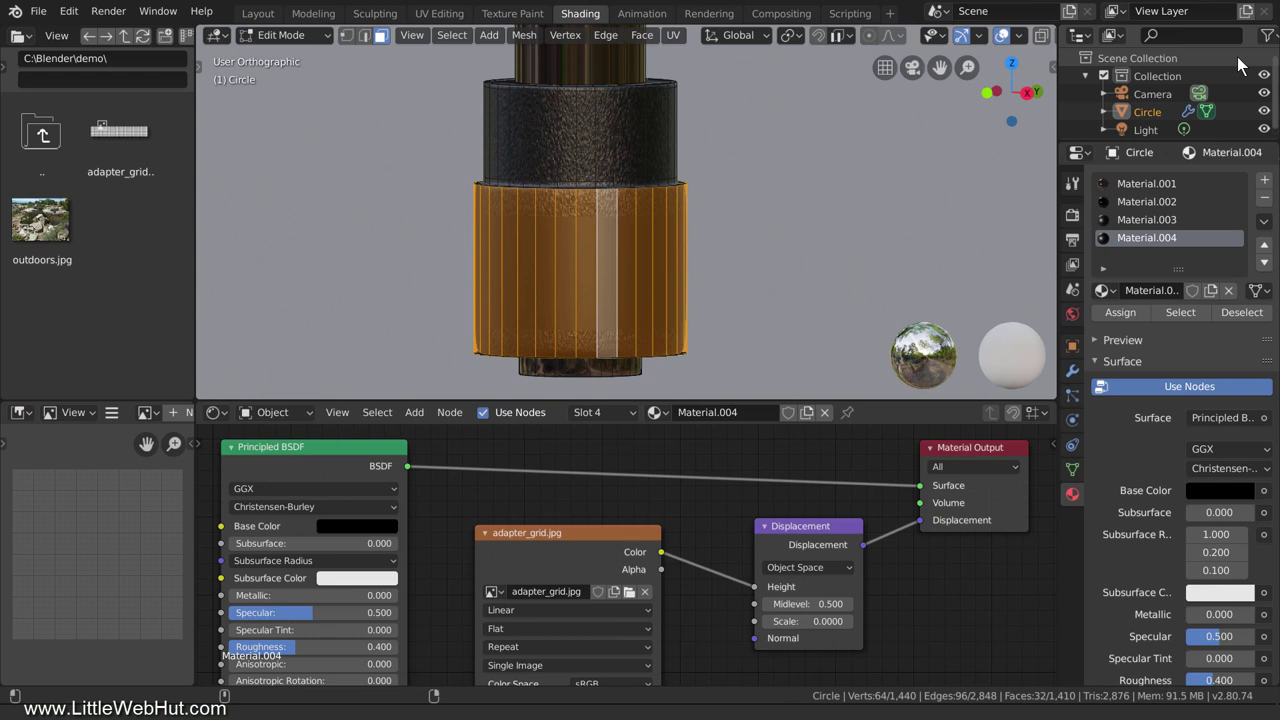
- Mark a single vertical edge on the far side of the wider lower section as a UV seam
click(365, 35)
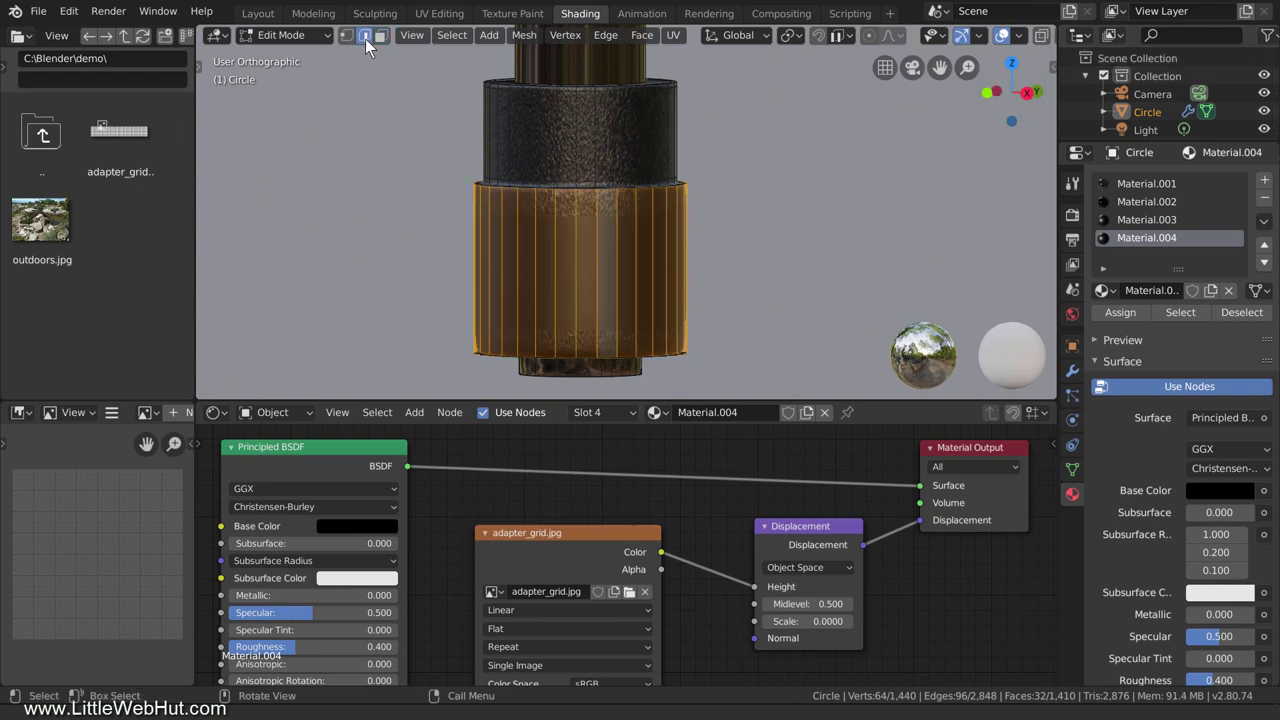
middle_drag(373, 213, 642, 230)
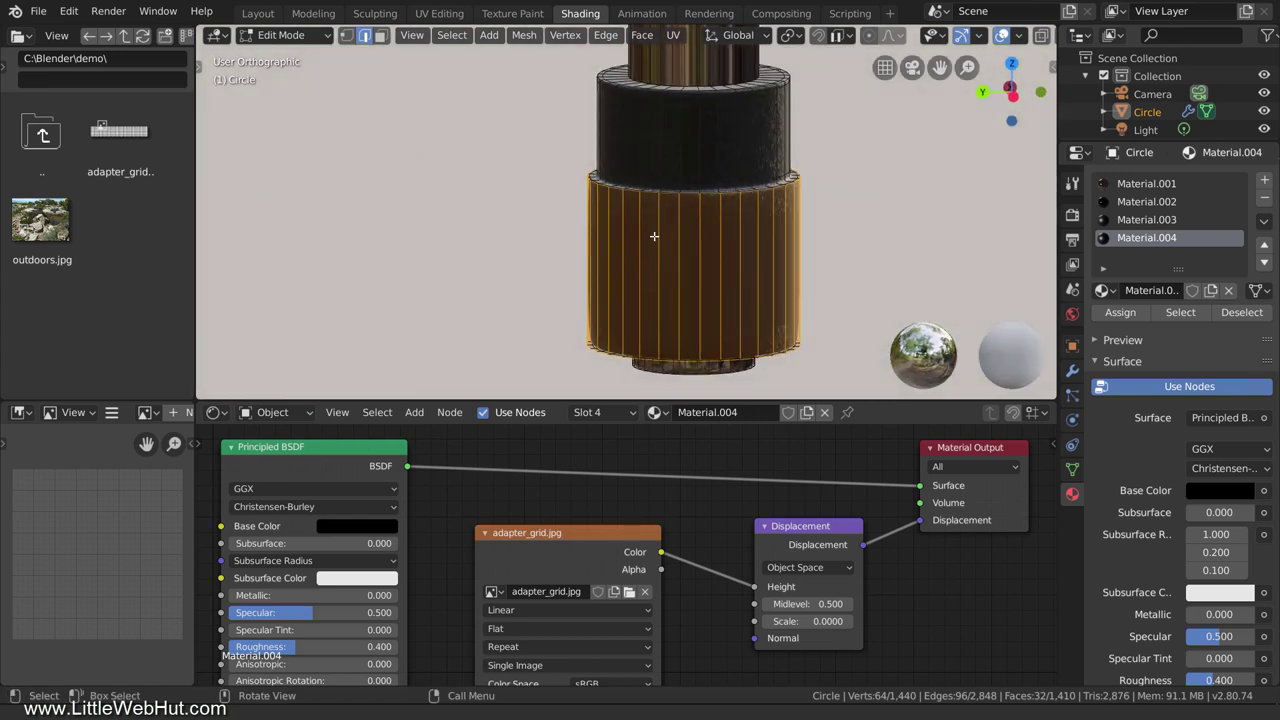
click(678, 263)
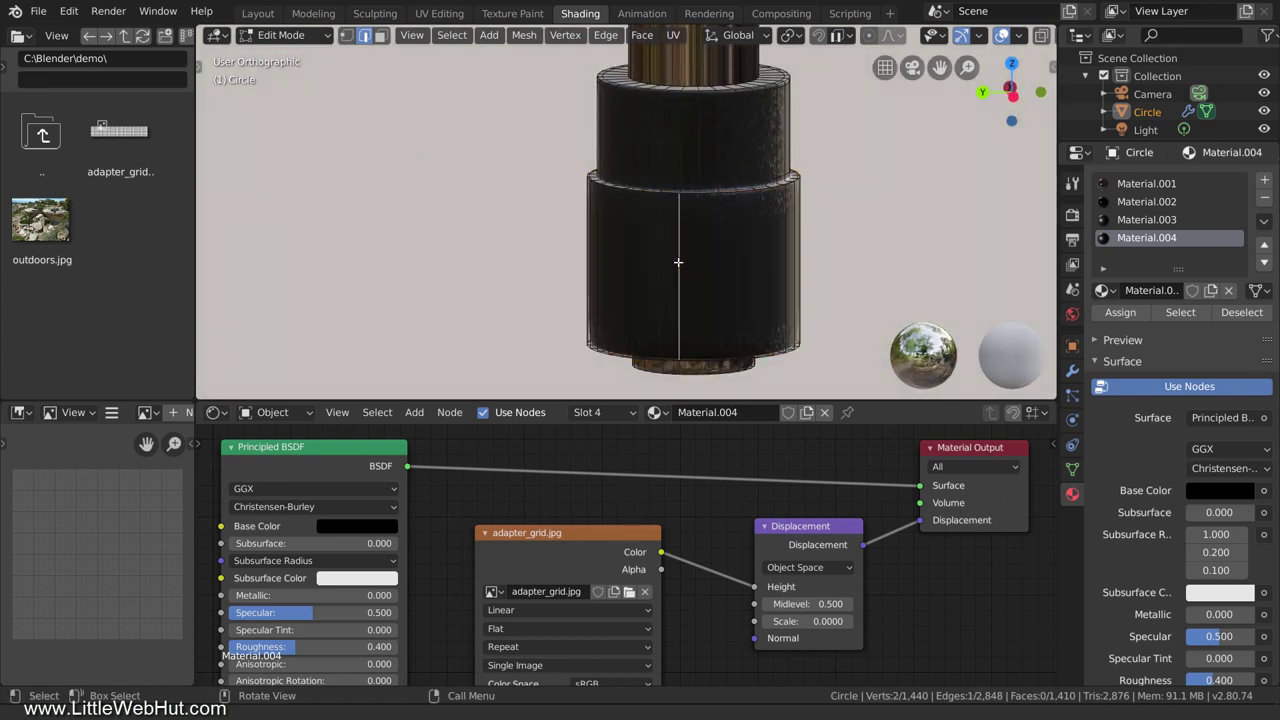
click(606, 35)
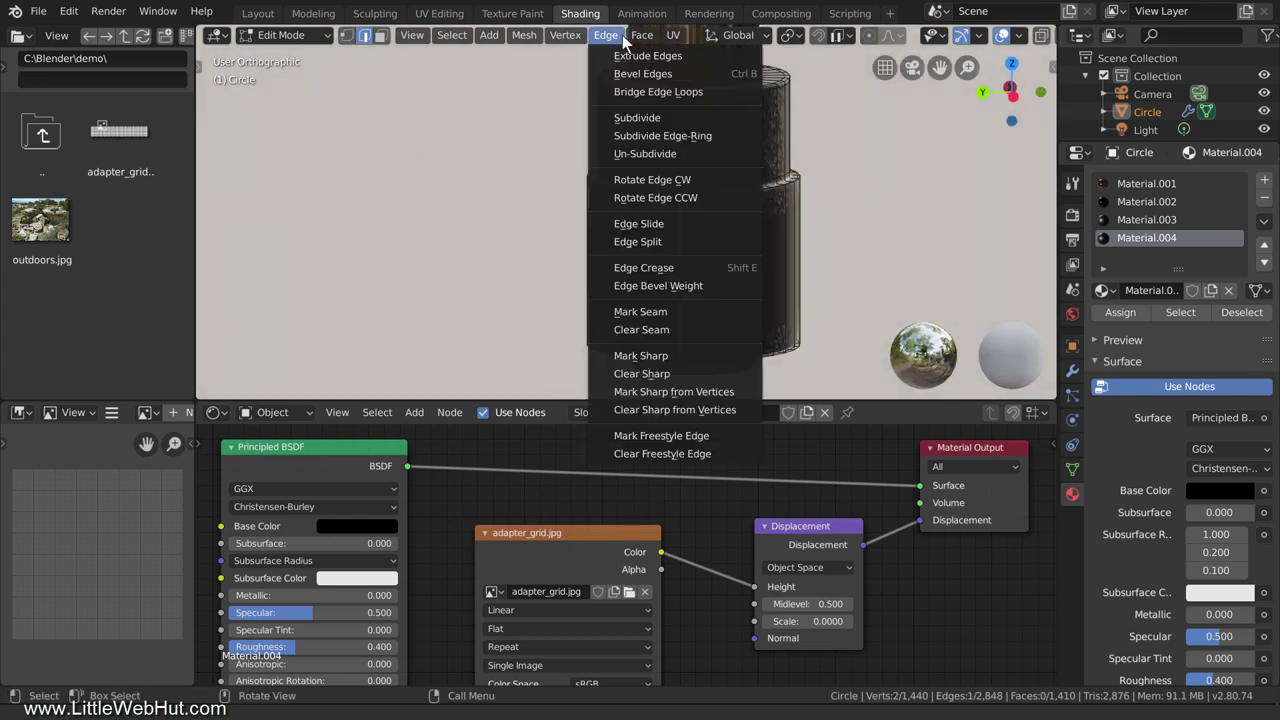
click(690, 311)
- Select the ring of side faces around the wider lower section and unwrap it
mouse_move(786, 295)
middle_down()
mouse_move(850, 280)
mouse_move(748, 251)
mouse_move(614, 280)
mouse_move(622, 265)
middle_up()
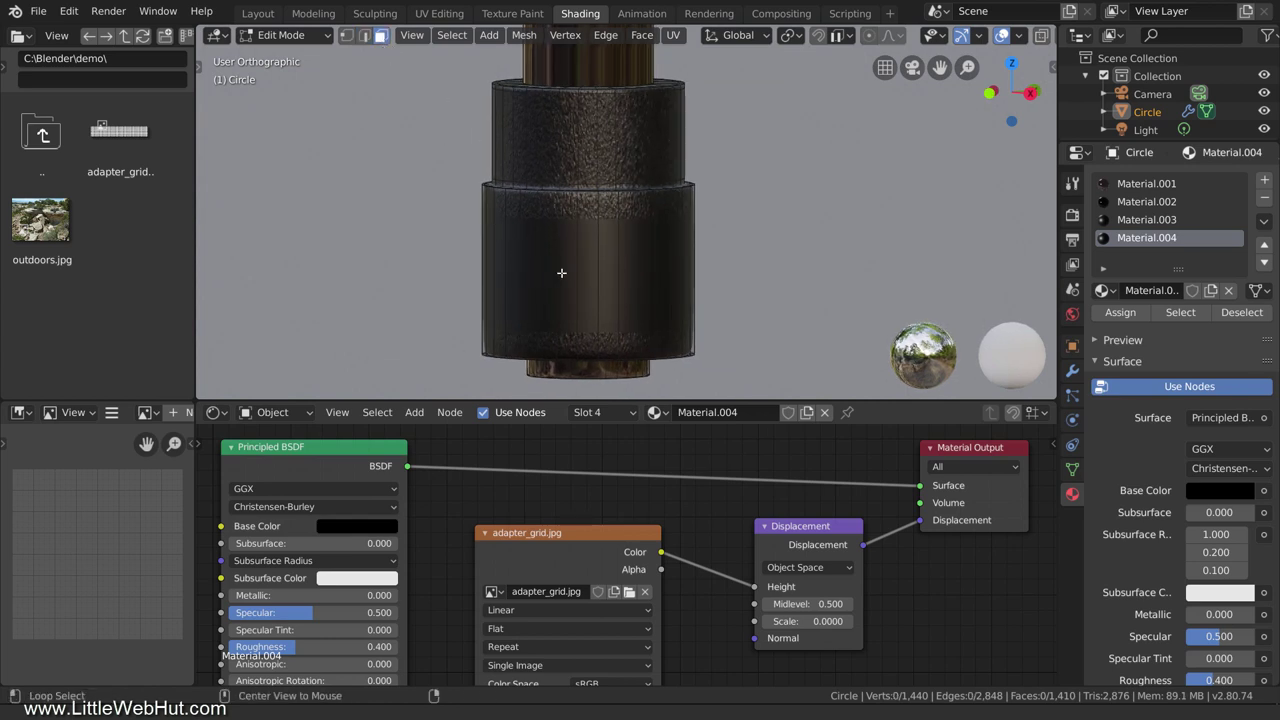
alt+click(598, 279)
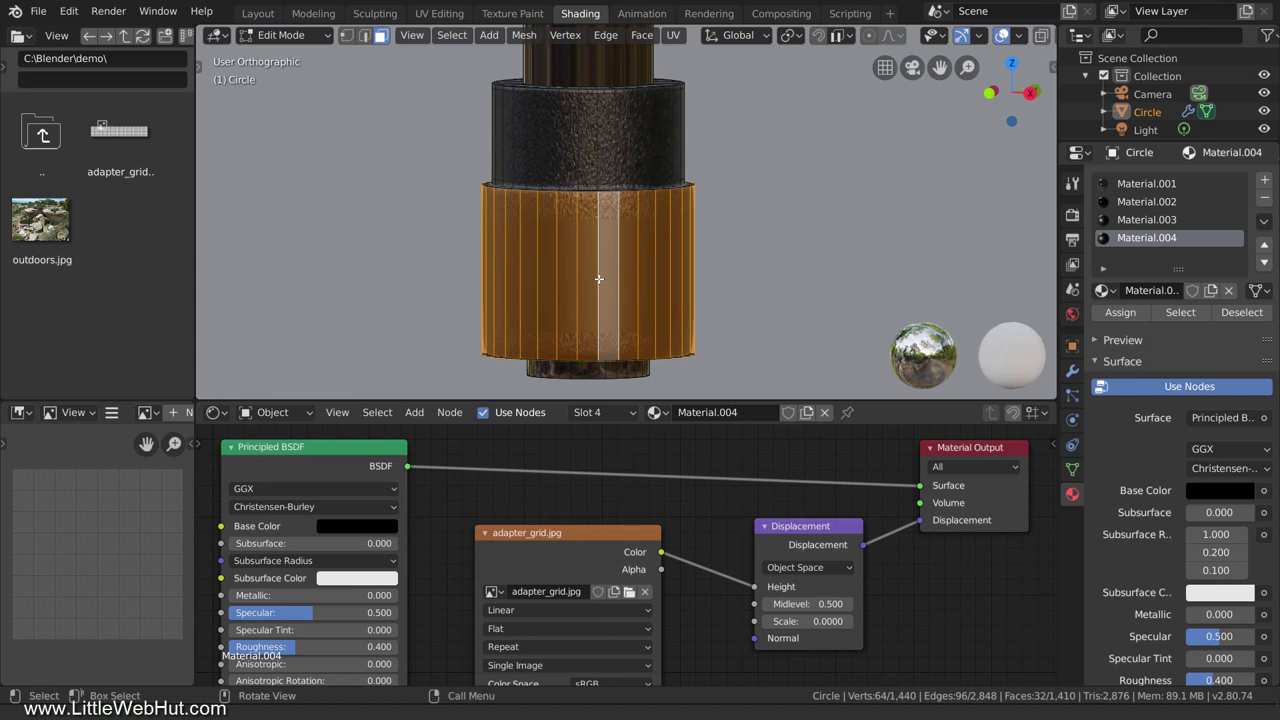
key(u)
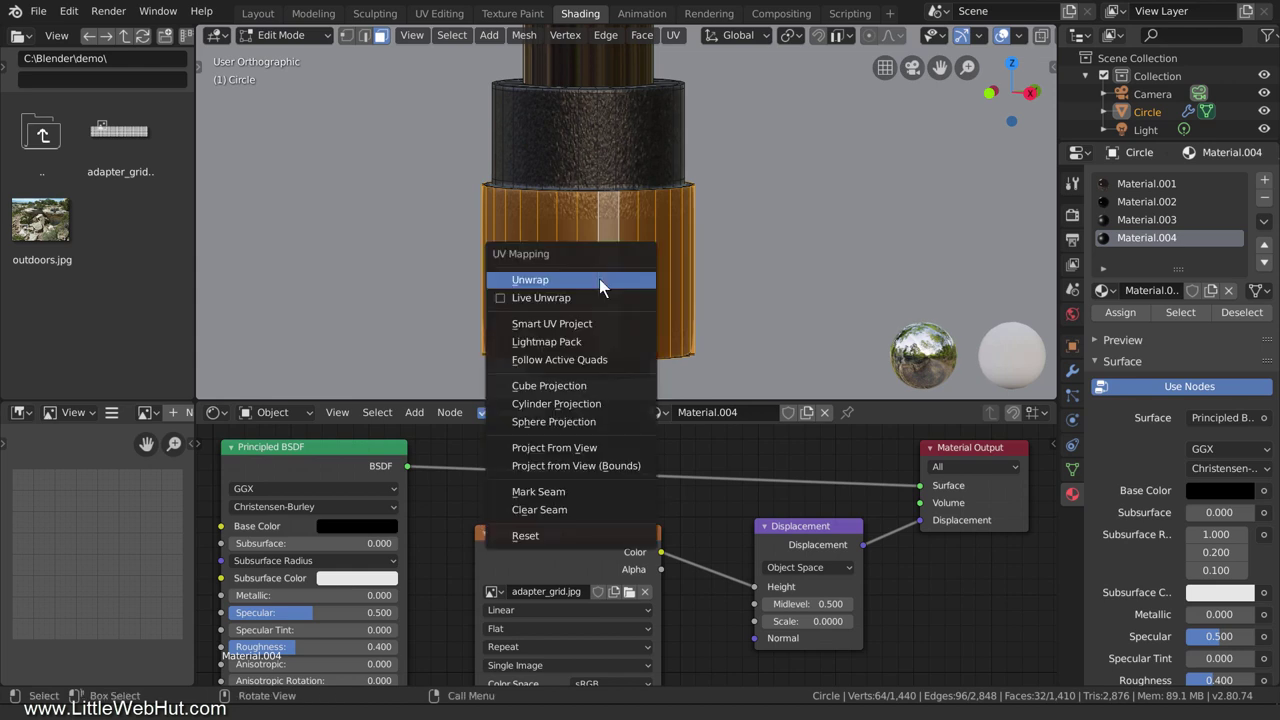
click(599, 279)
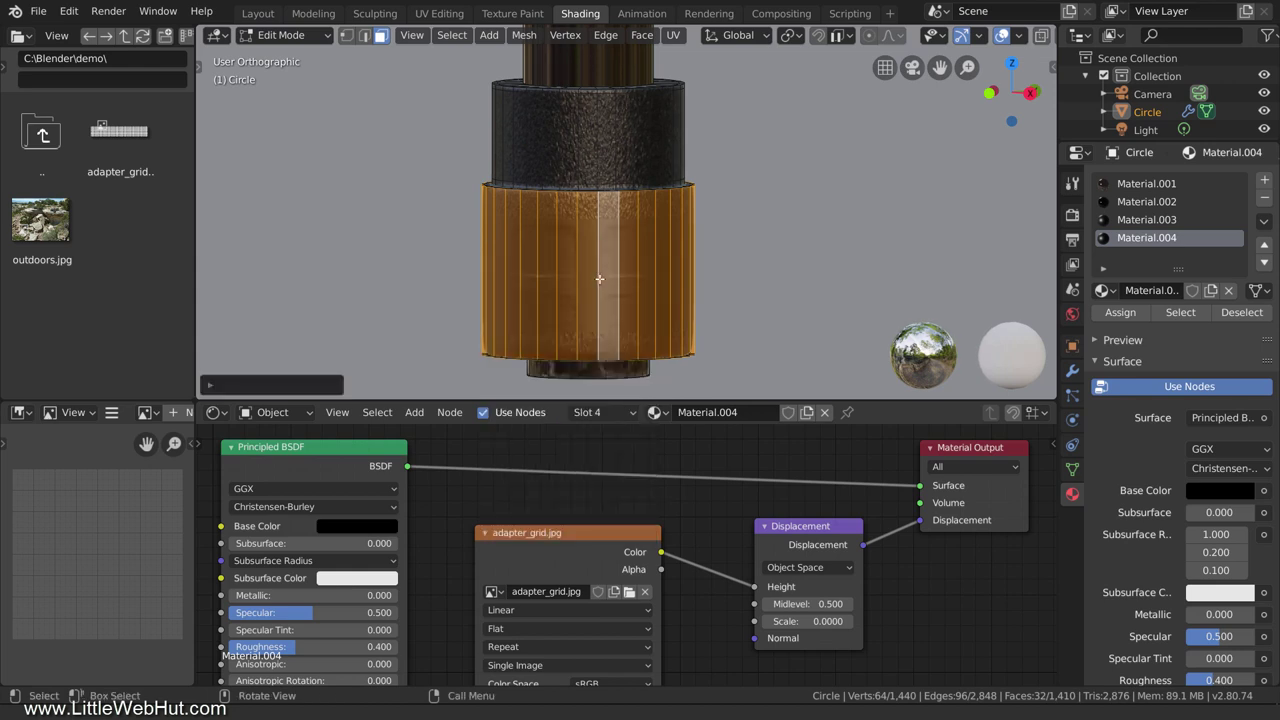
- Set the Displacement node's Scale to 0.001 in Material.004
click(805, 621)
text(.0)
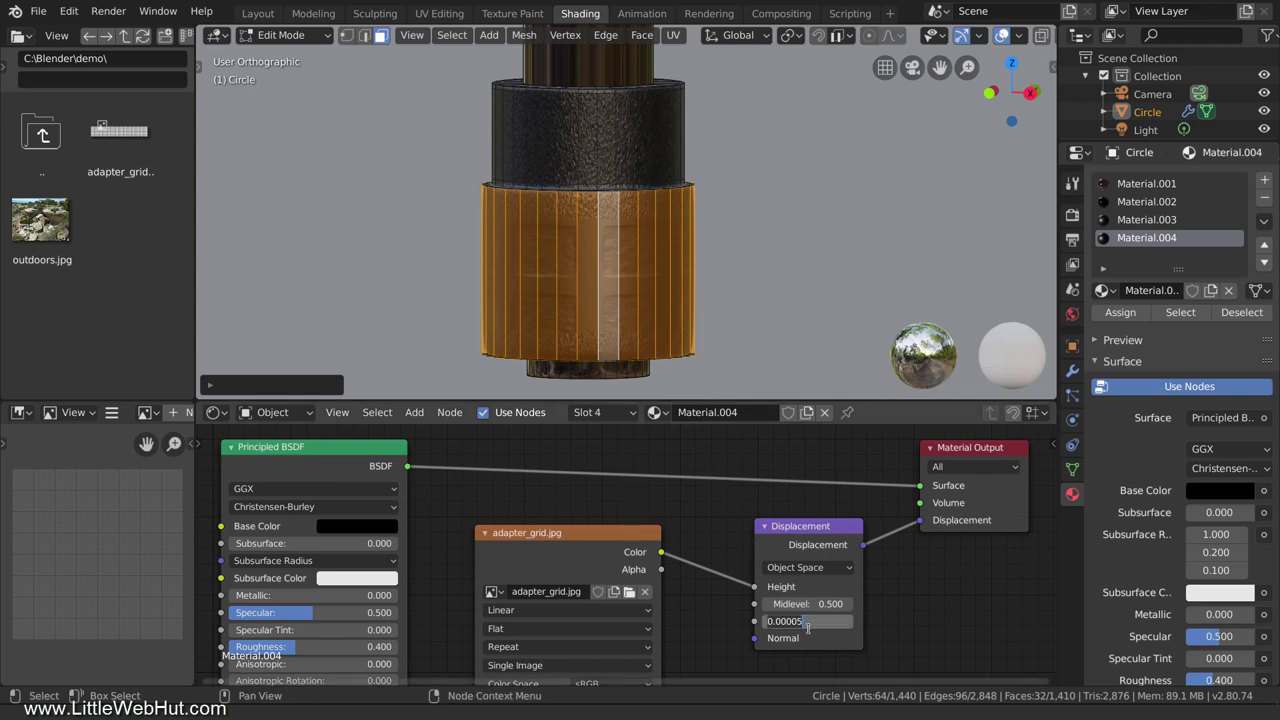
text(01)
key(Return)
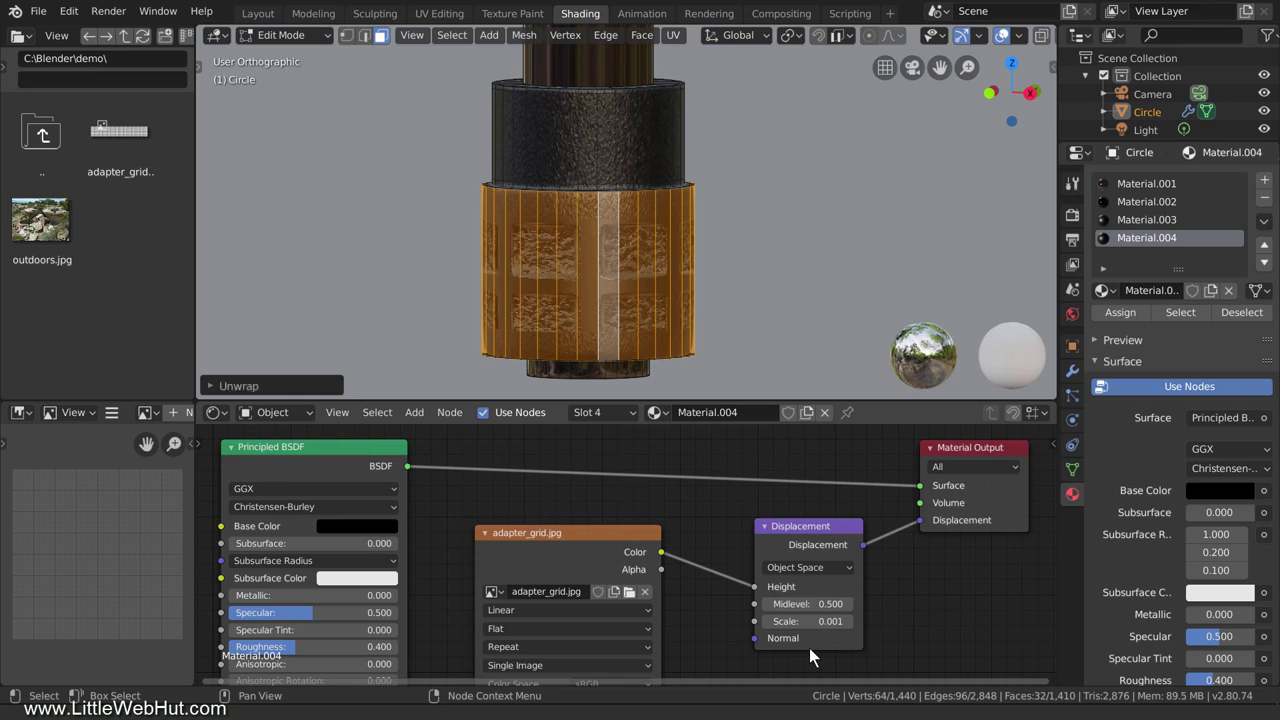
- Switch to the UV Editing workspace and widen the UV editor to cover most of the 3D viewport's area
click(441, 14)
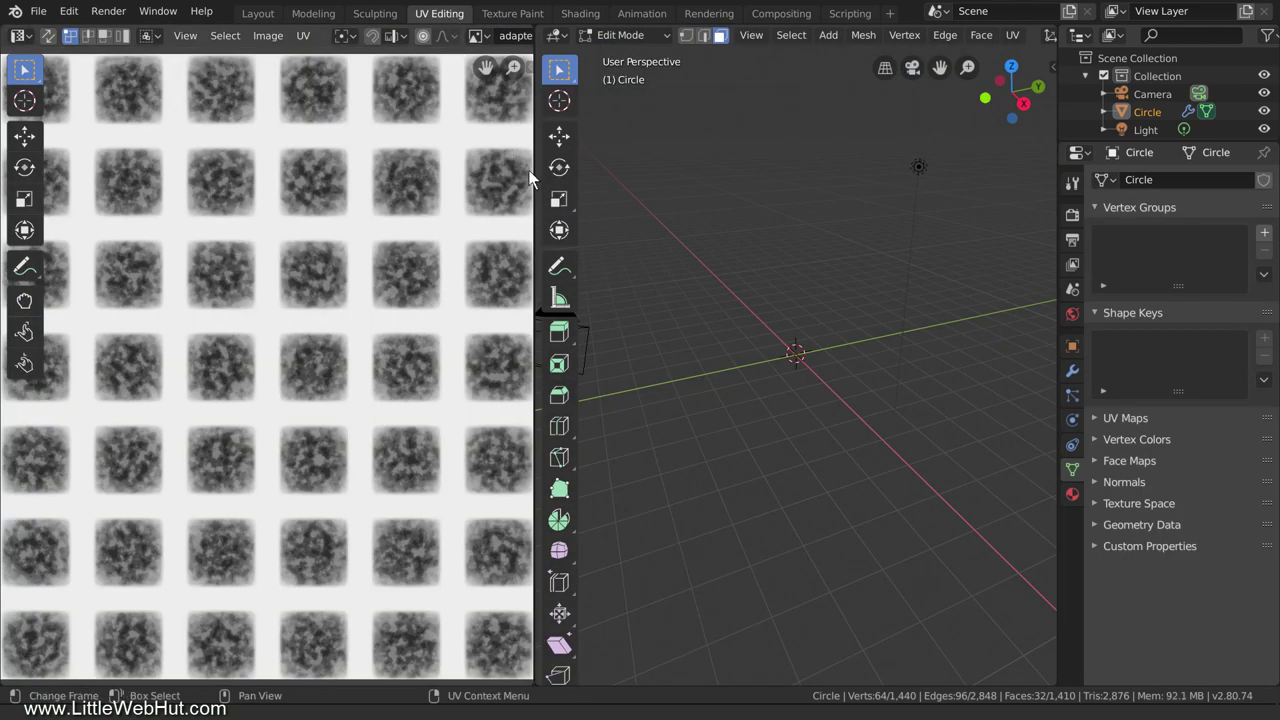
drag(535, 172, 955, 255)
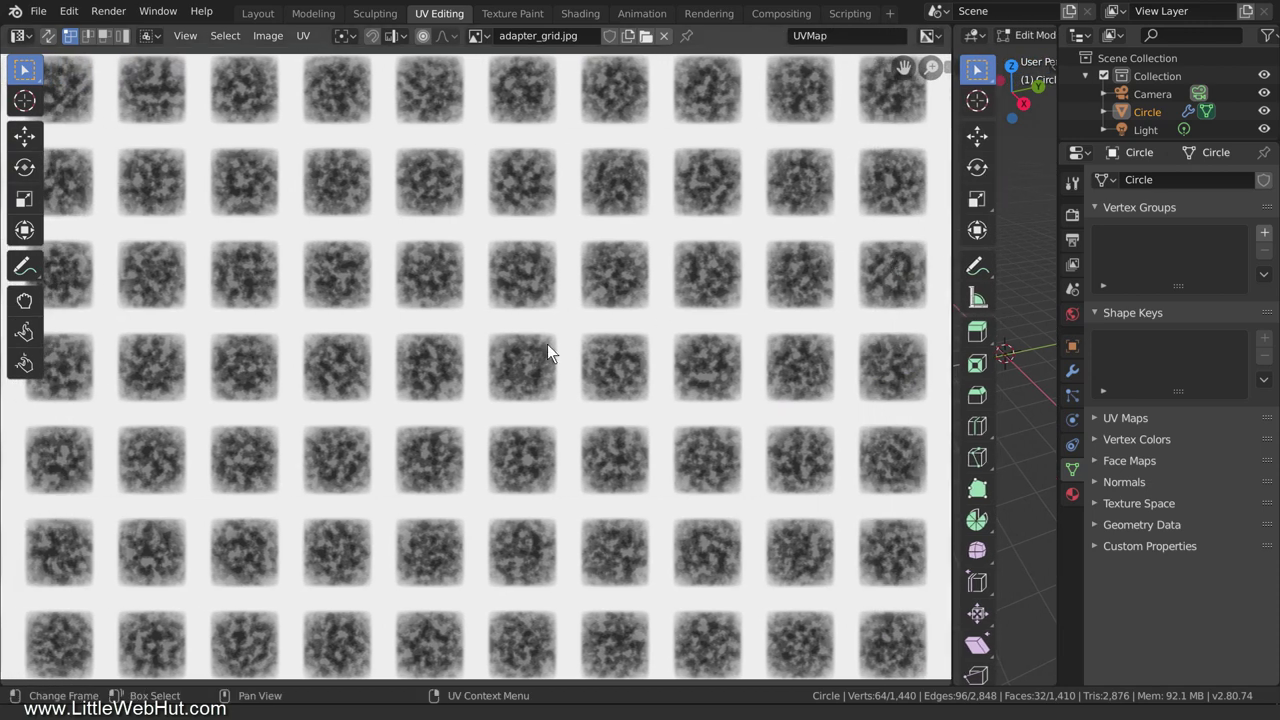
- Select all UVs of the unwrapped lower section and rotate them 90 degrees
scroll(548, 344, down, 3)
scroll(545, 344, down, 3)
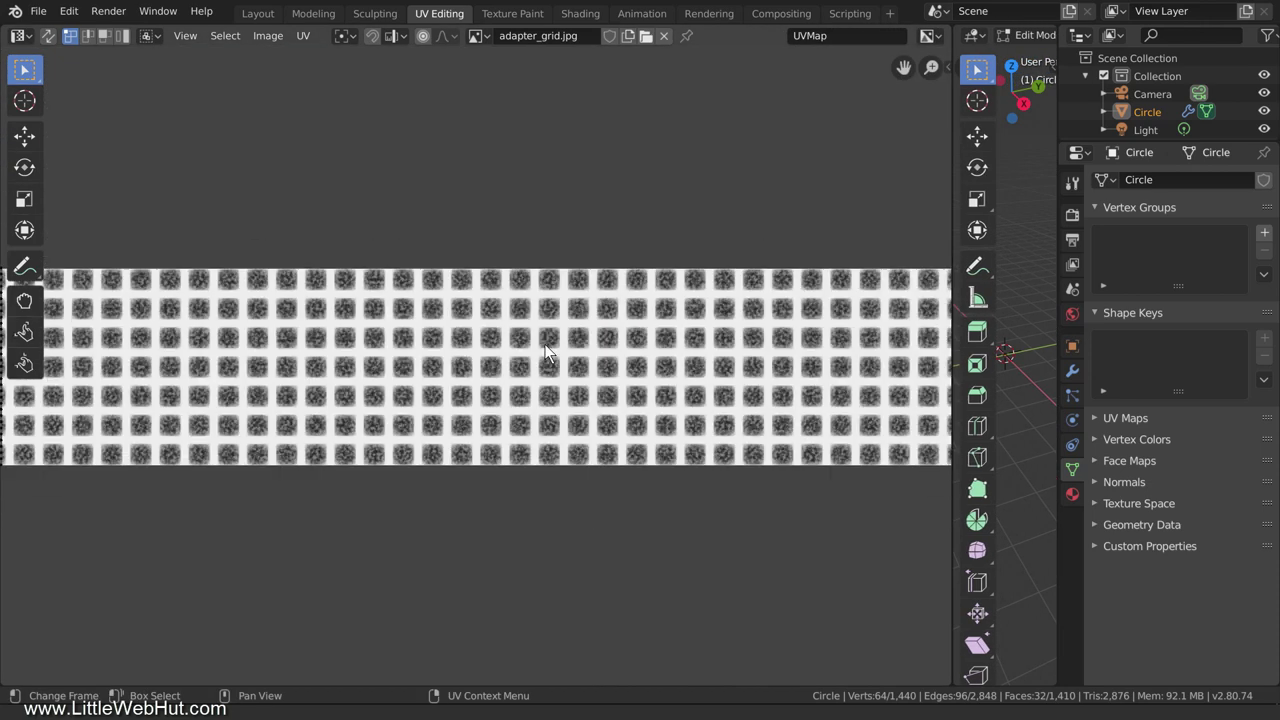
key(a)
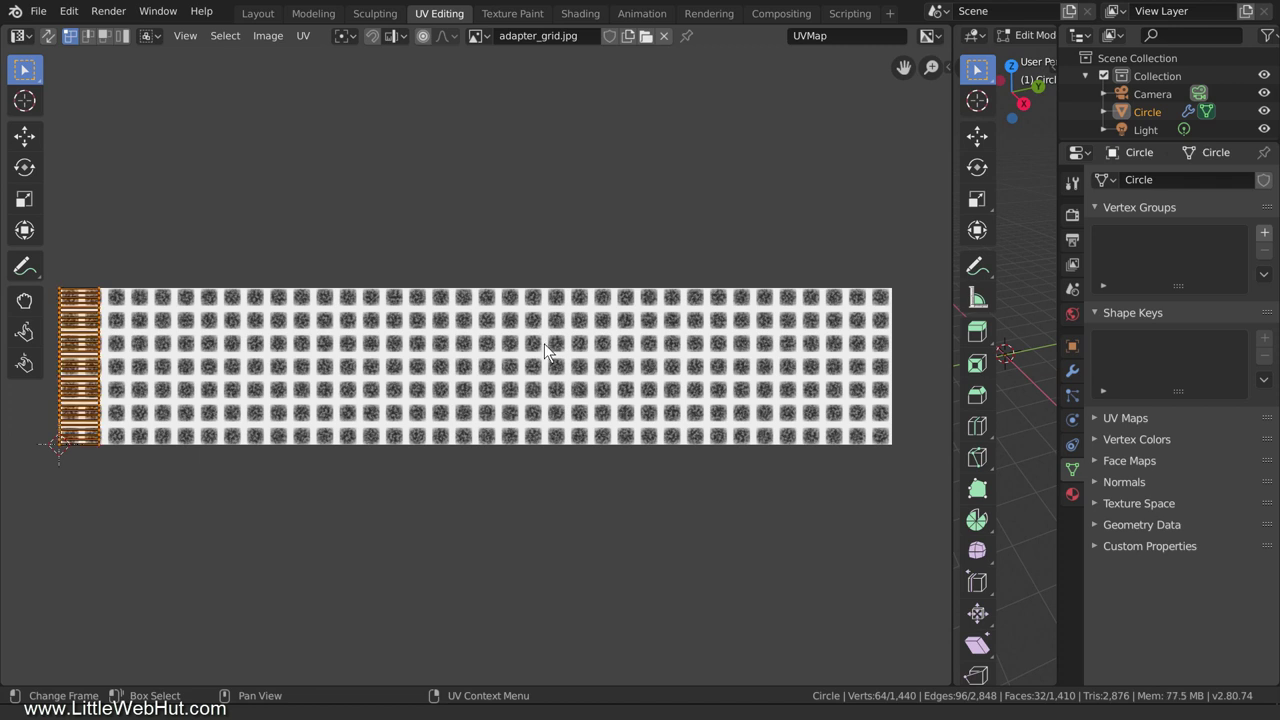
text(r90)
key(Return)
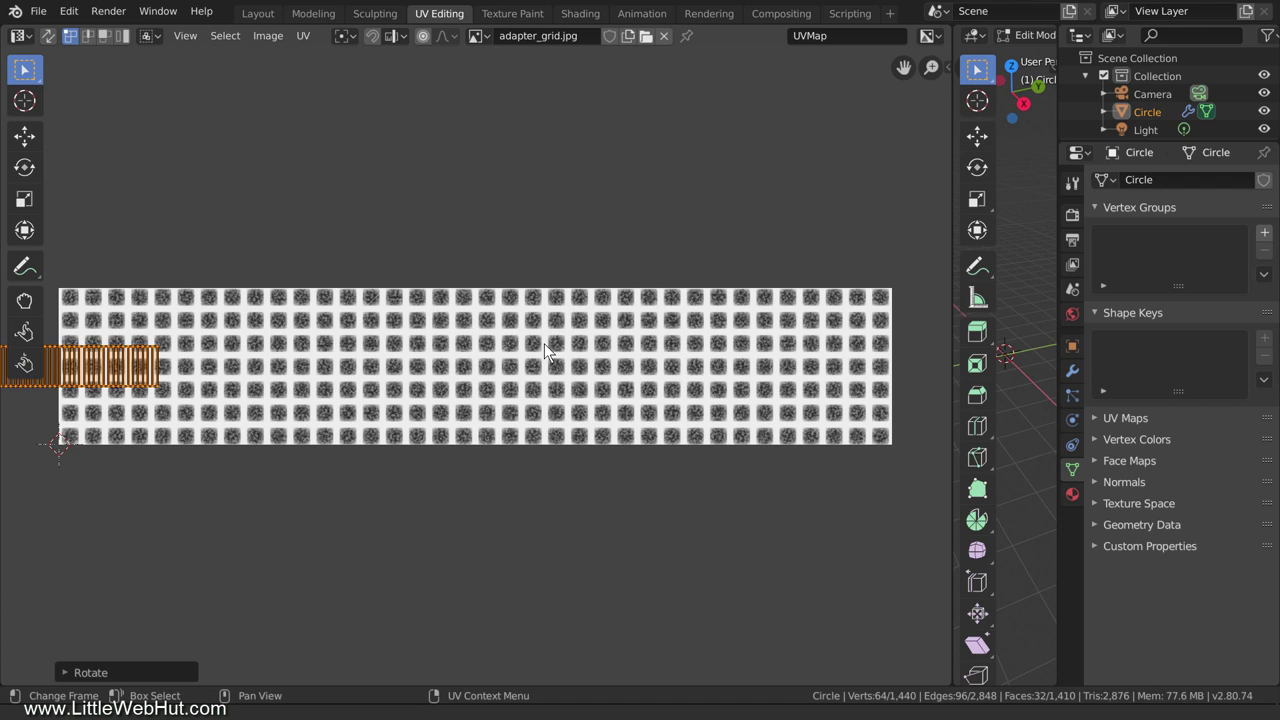
- Move the rotated UV strip along X to about the middle of the grid image
key(g)
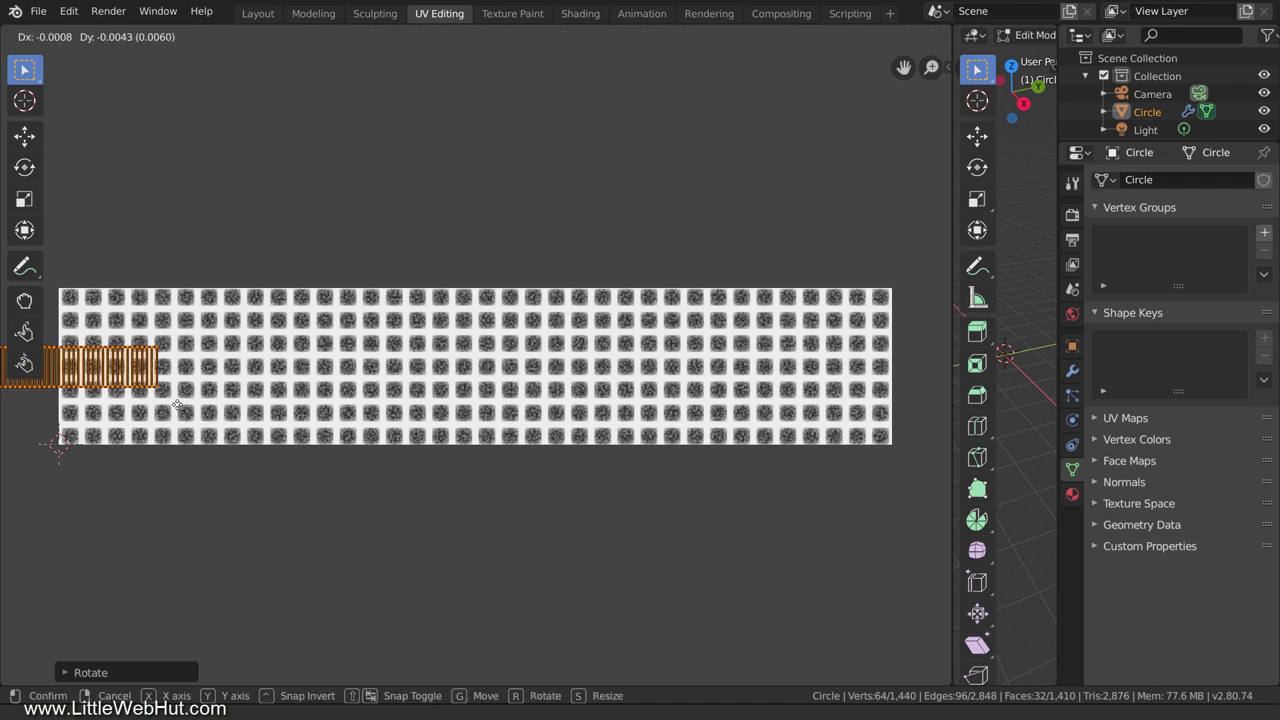
key(x)
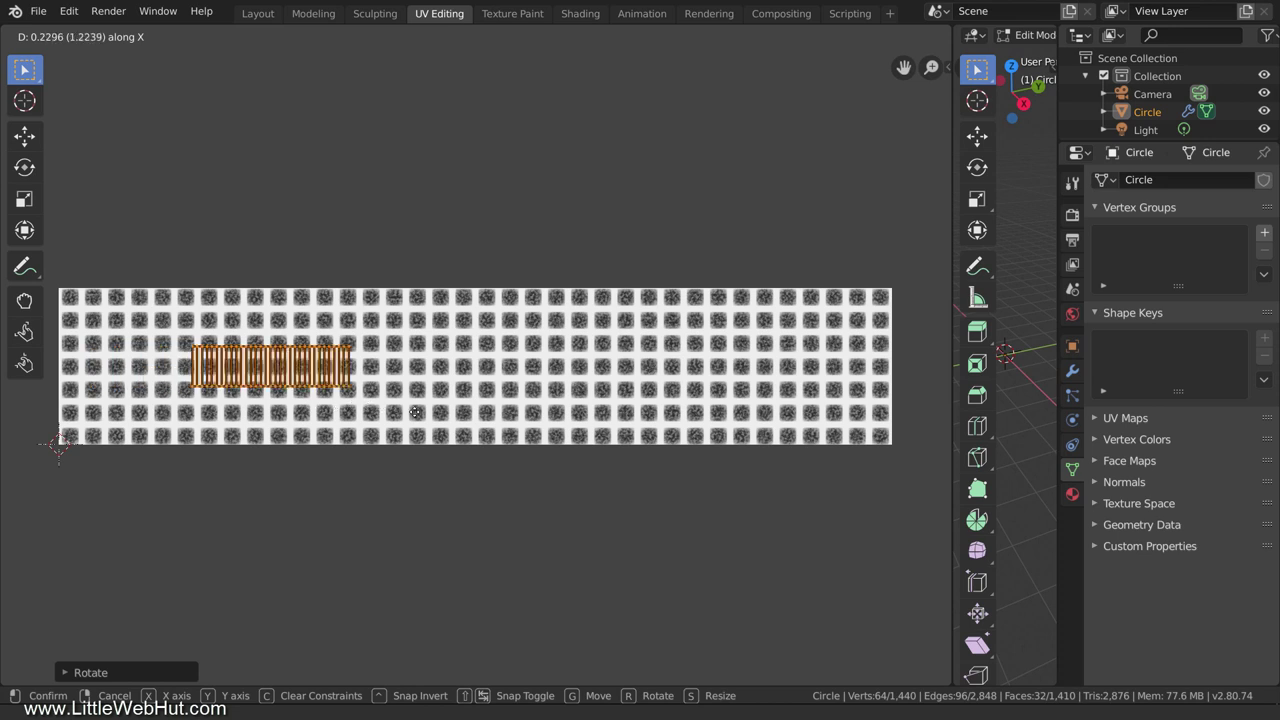
click(603, 415)
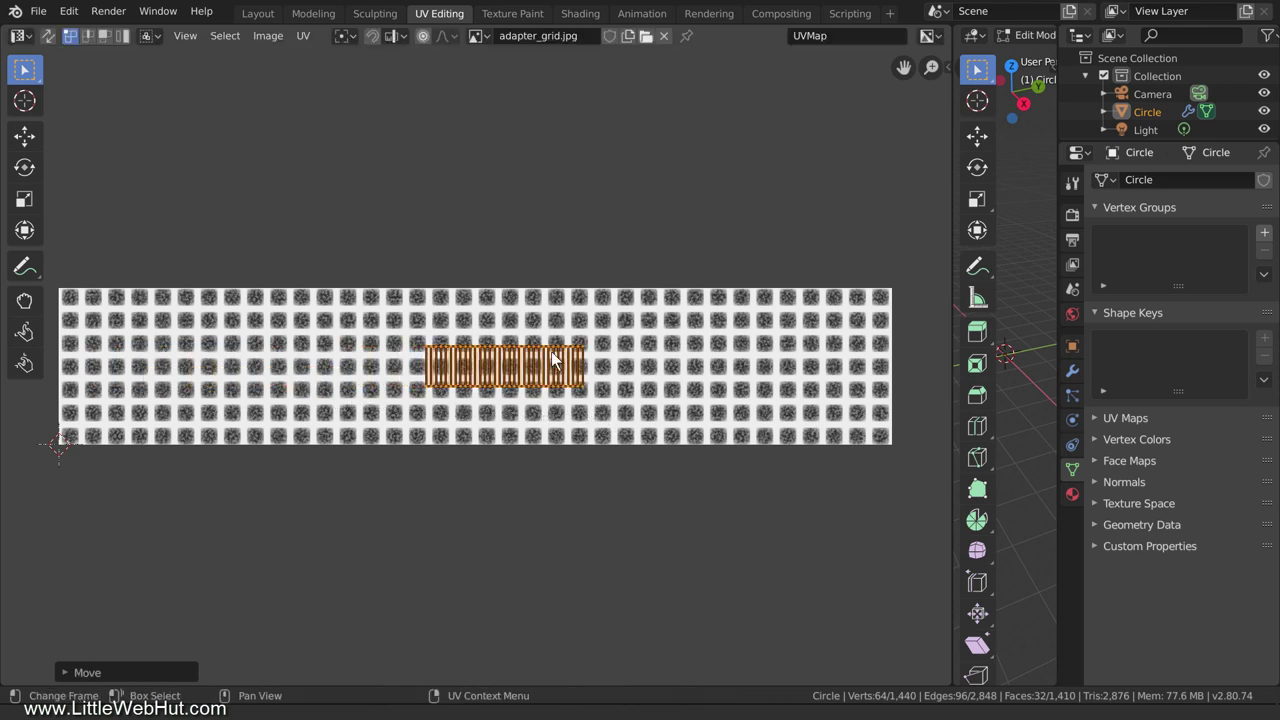
- Enable Constrain to Image Bounds and scale the UV strip up until it reaches the full height of the grid image
click(305, 37)
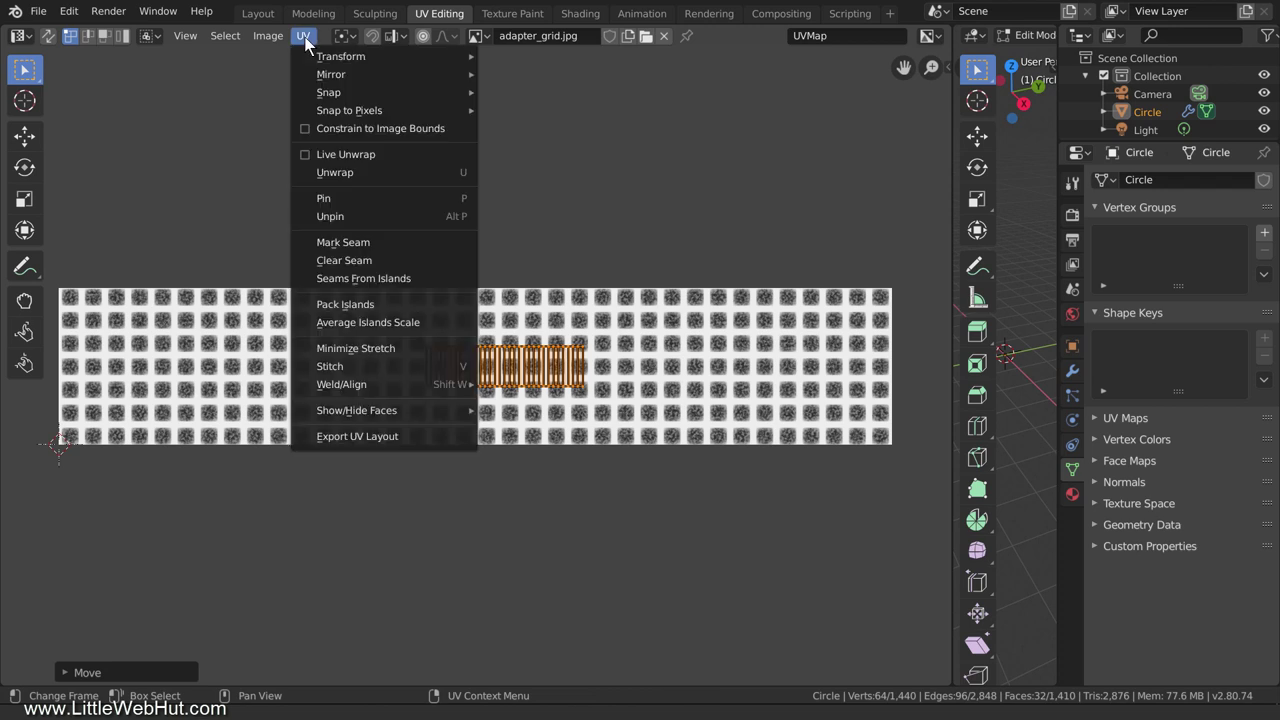
click(306, 129)
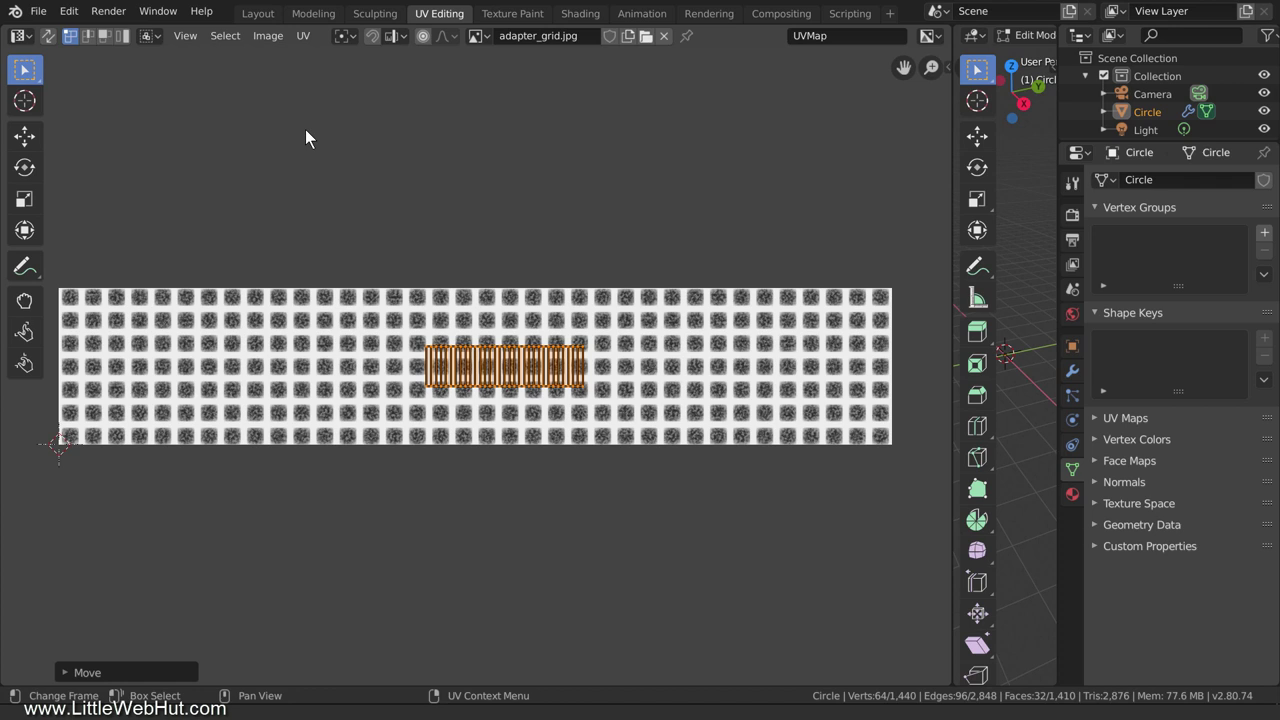
key(s)
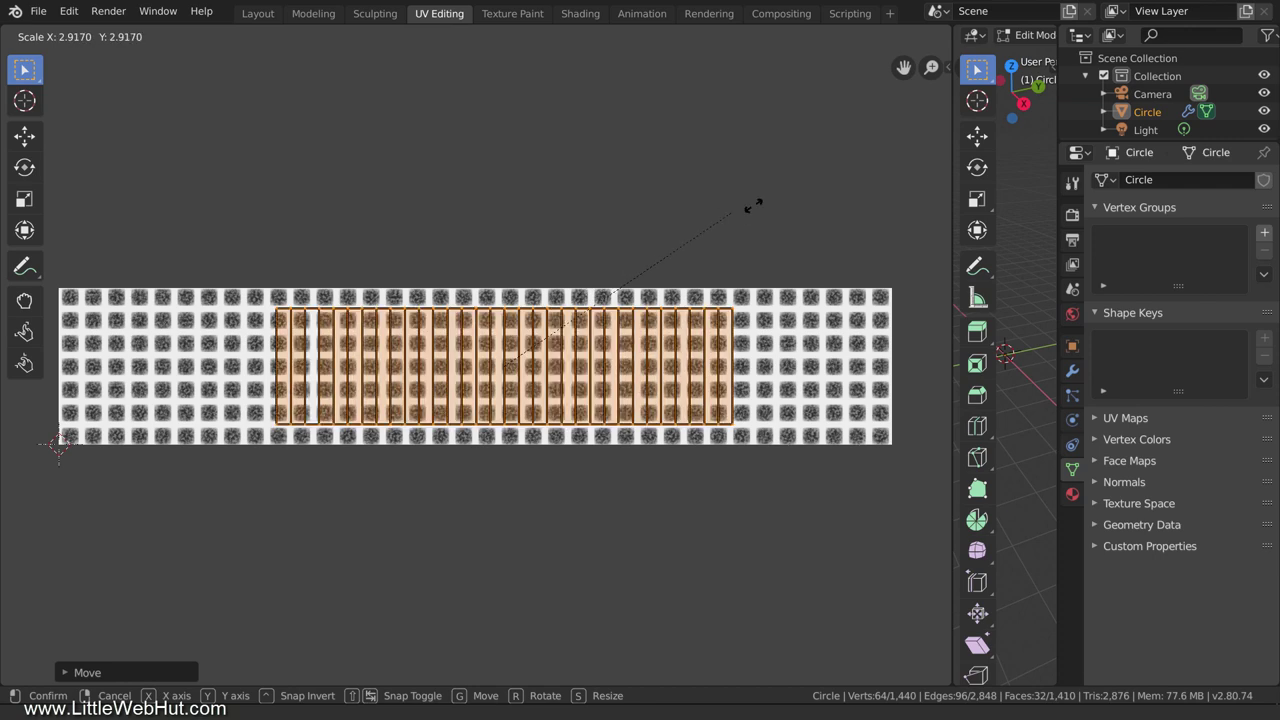
click(75, 120)
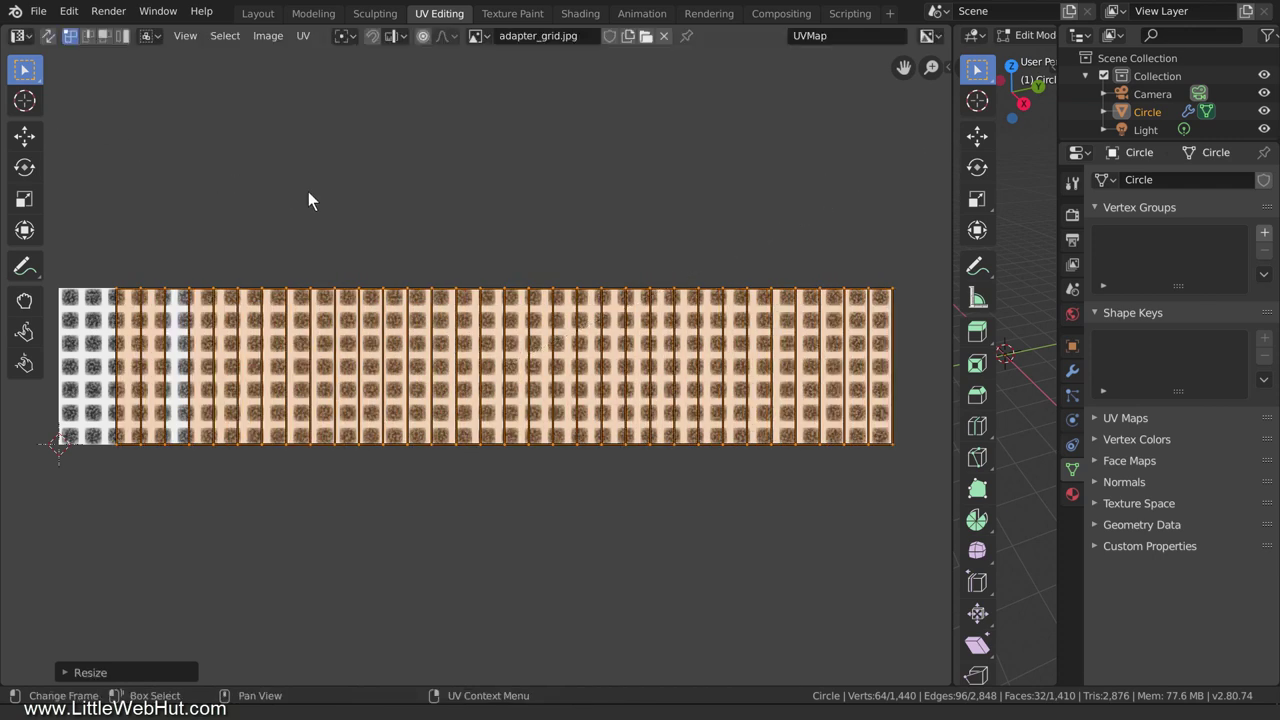
- Centre the UV strip on the grid image and scale it up to fill the image's full width
key(g)
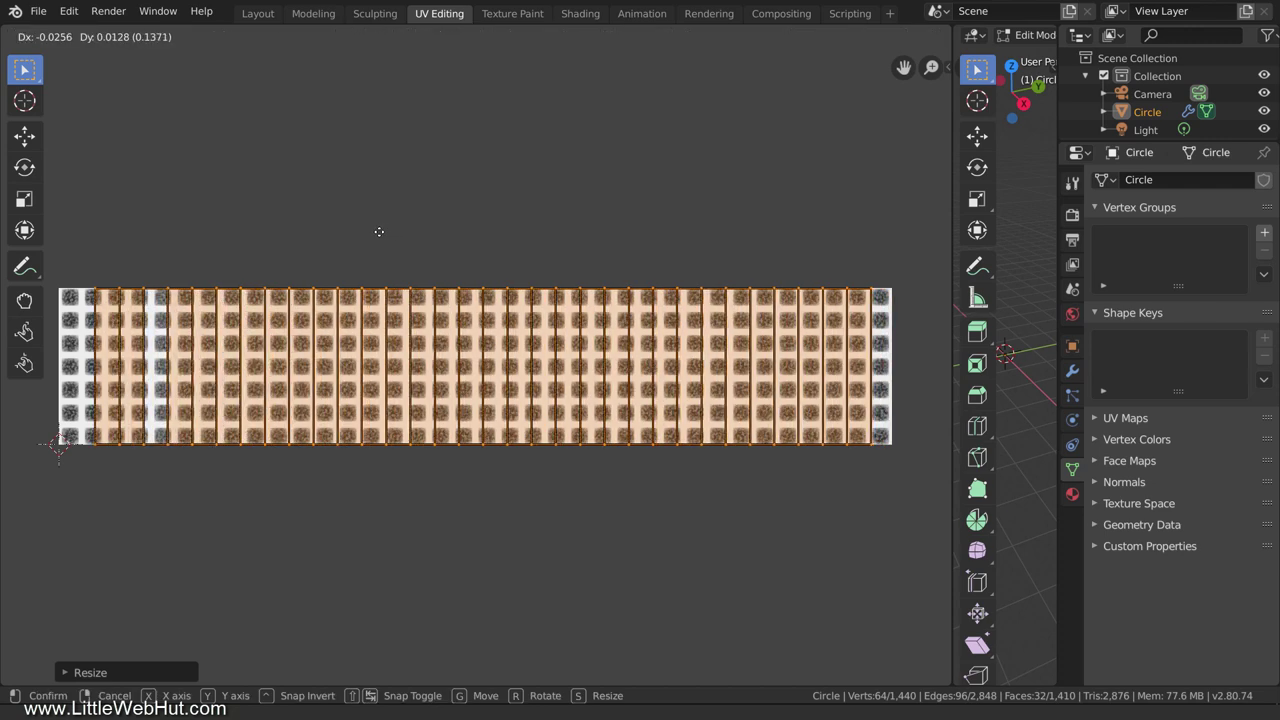
click(373, 235)
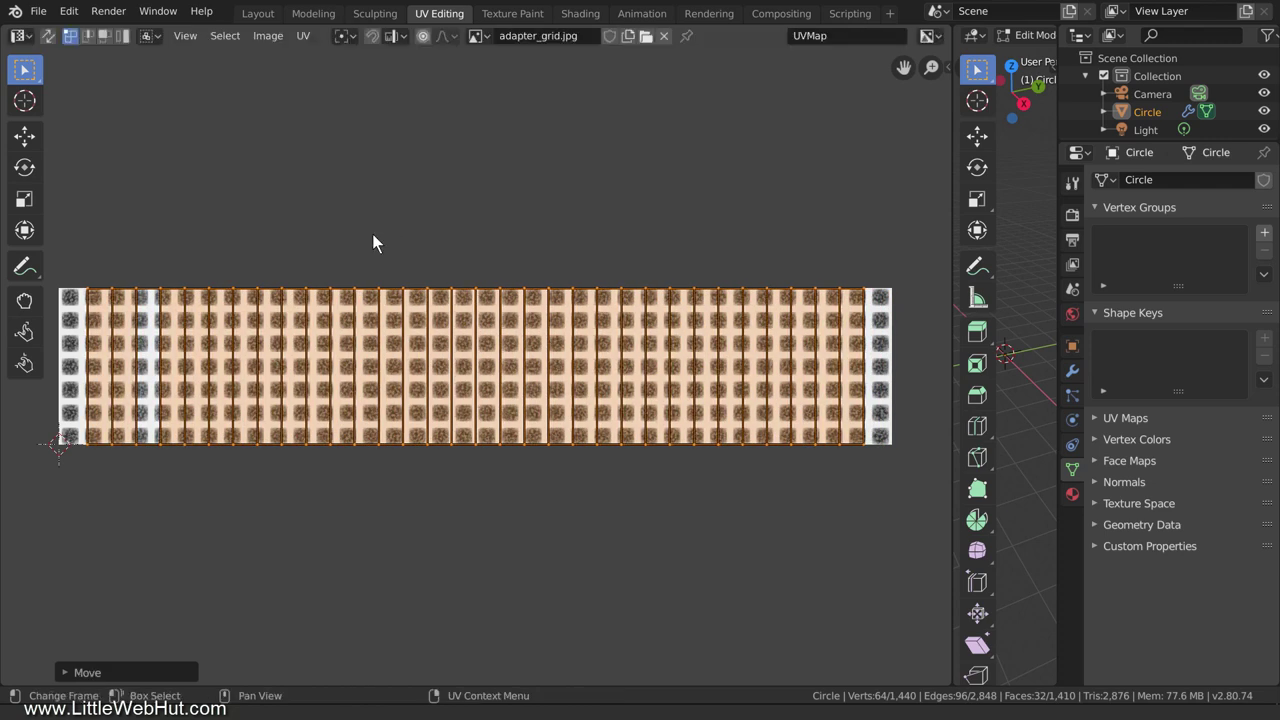
key(s)
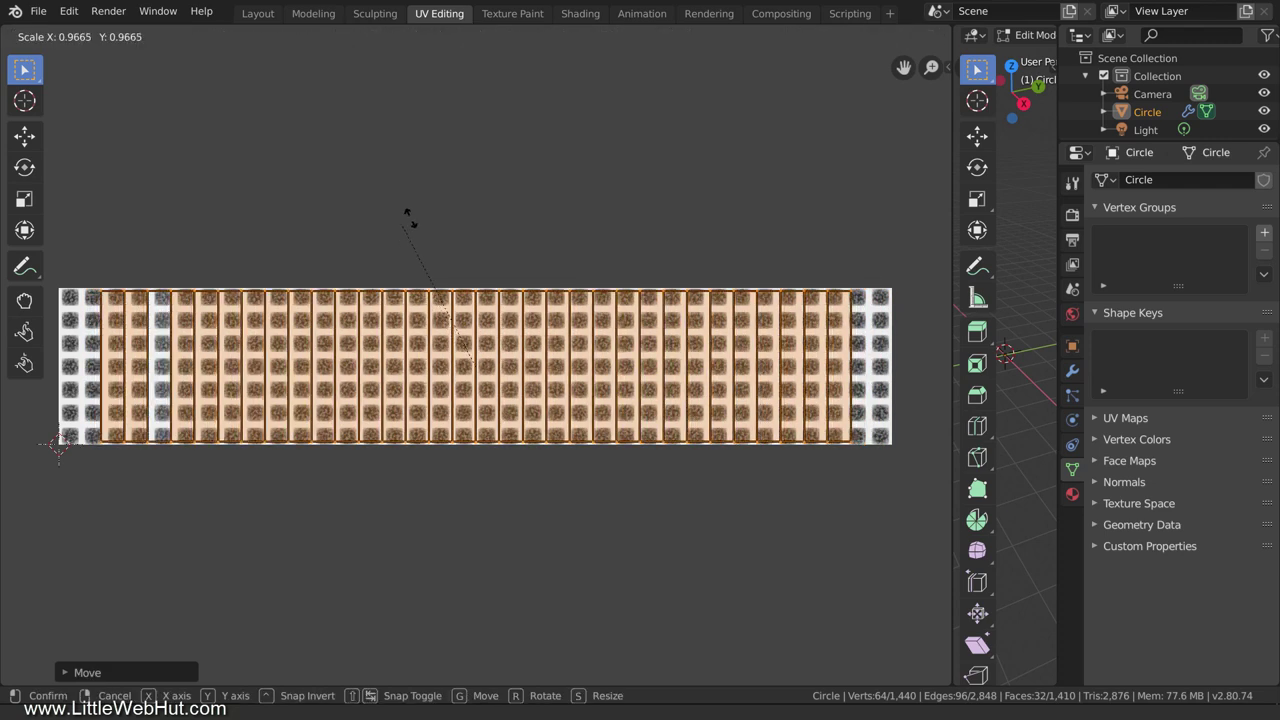
click(734, 60)
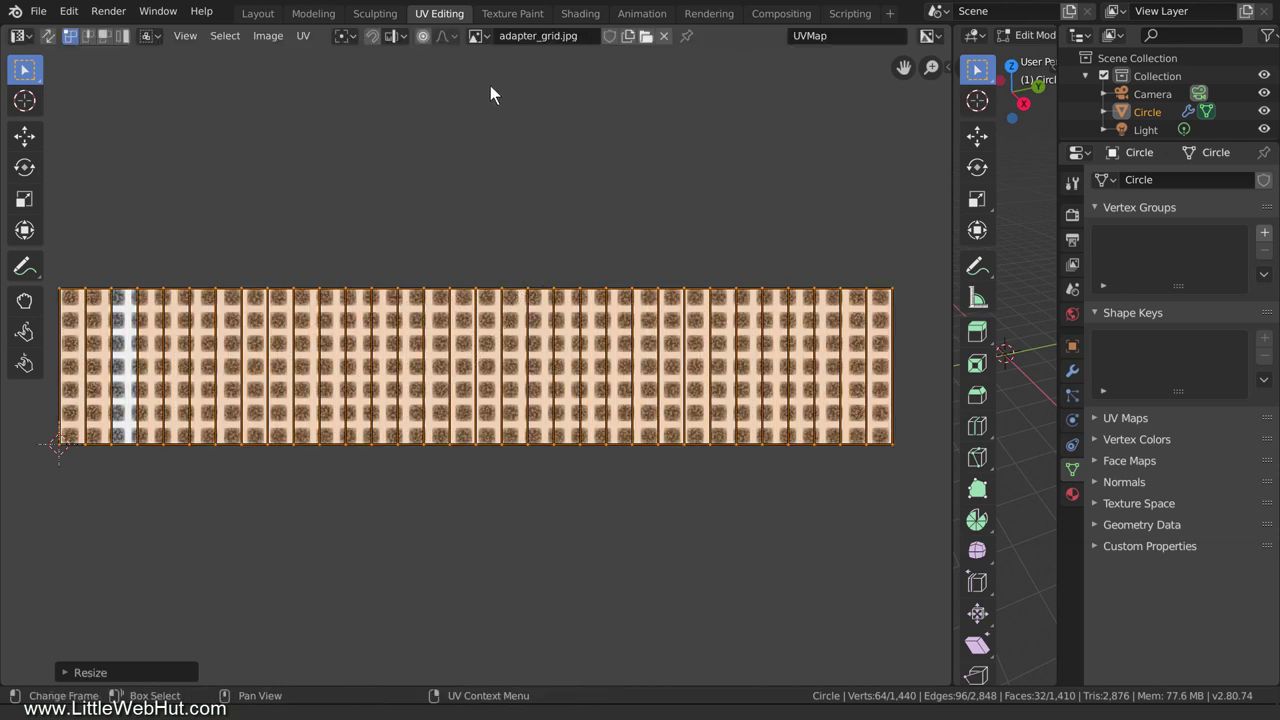
- In the Layout workspace, add an edge loop around the wider lower section, slid toward its upper edge by a factor of about -0.365
click(264, 14)
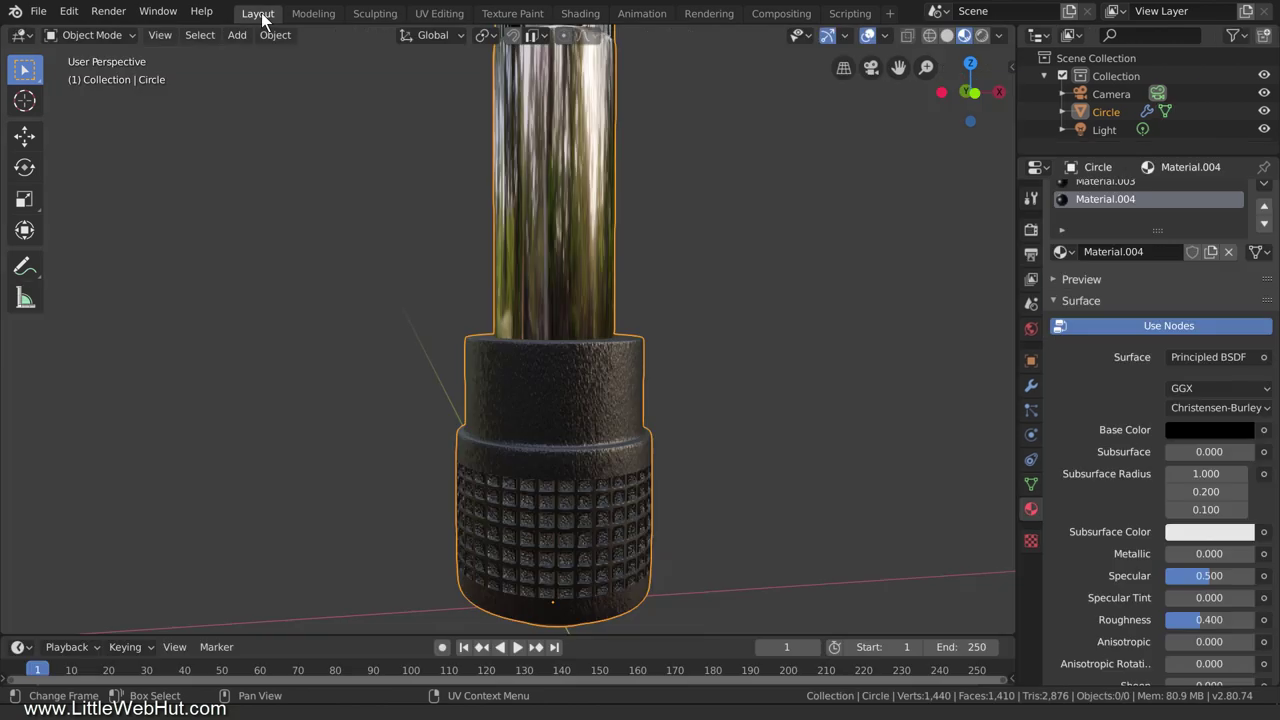
key(Tab)
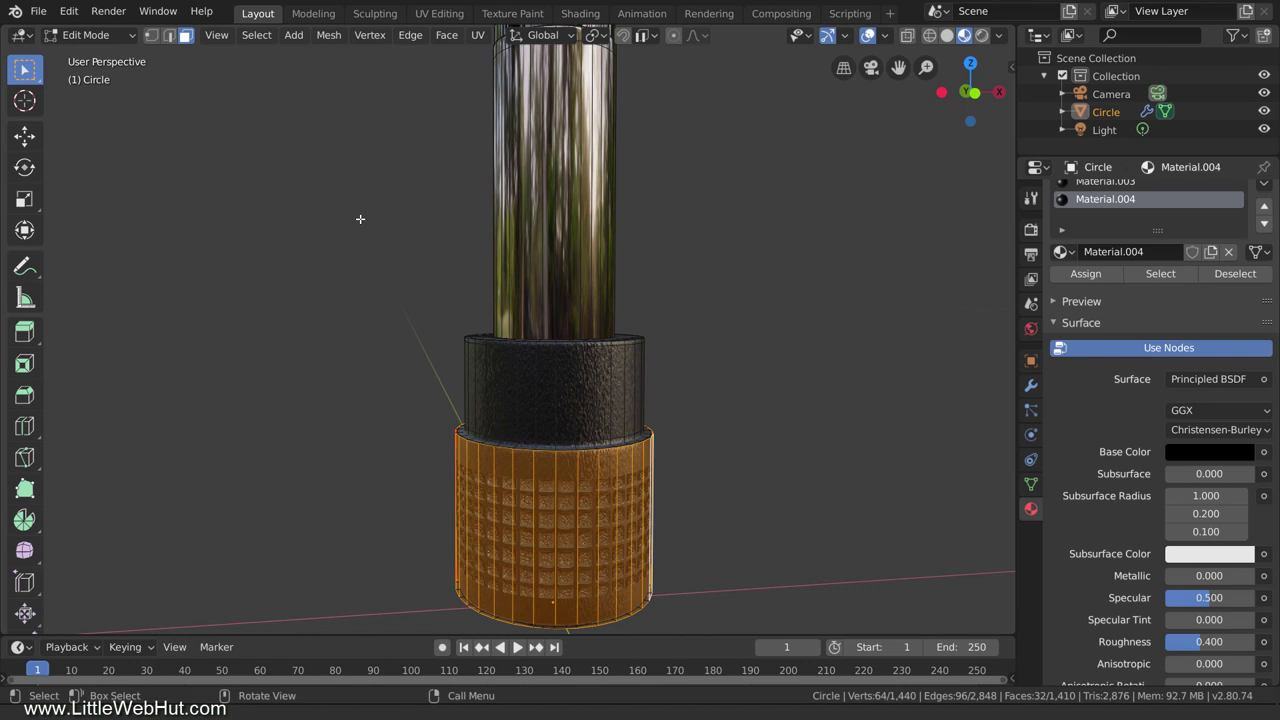
shift+middle_drag(371, 277, 373, 225)
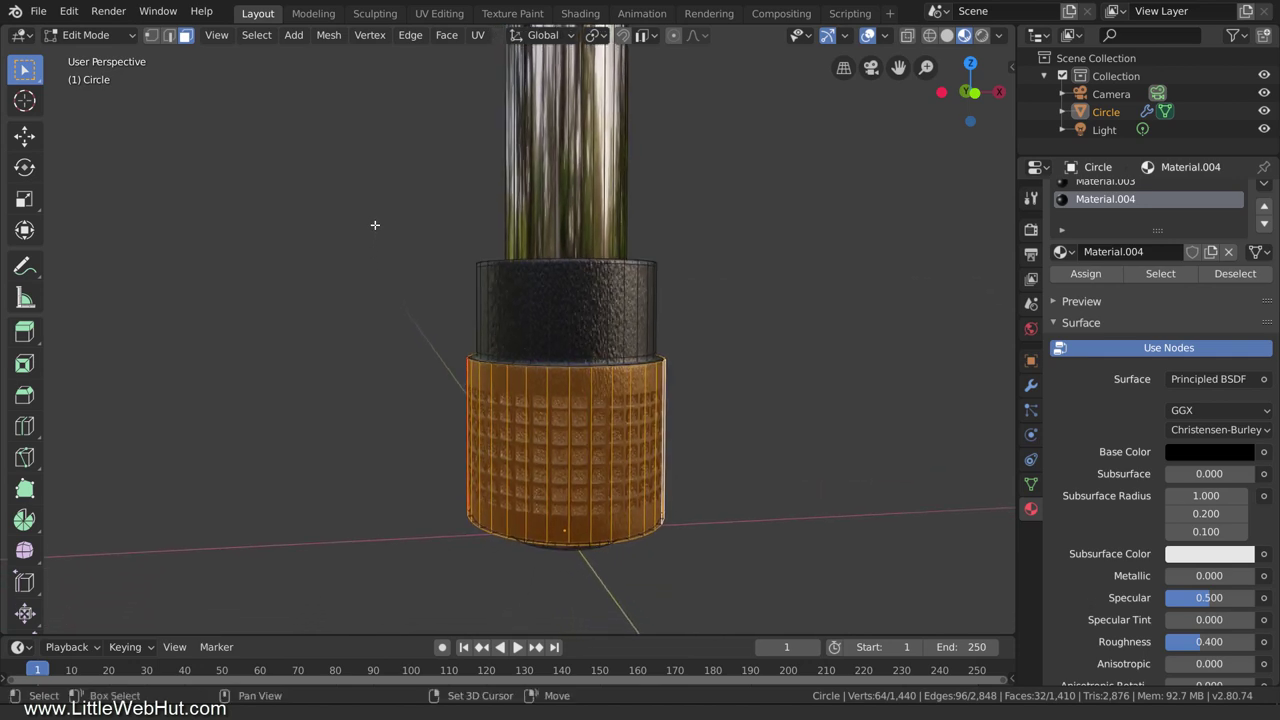
key(ctrl+r)
click(603, 441)
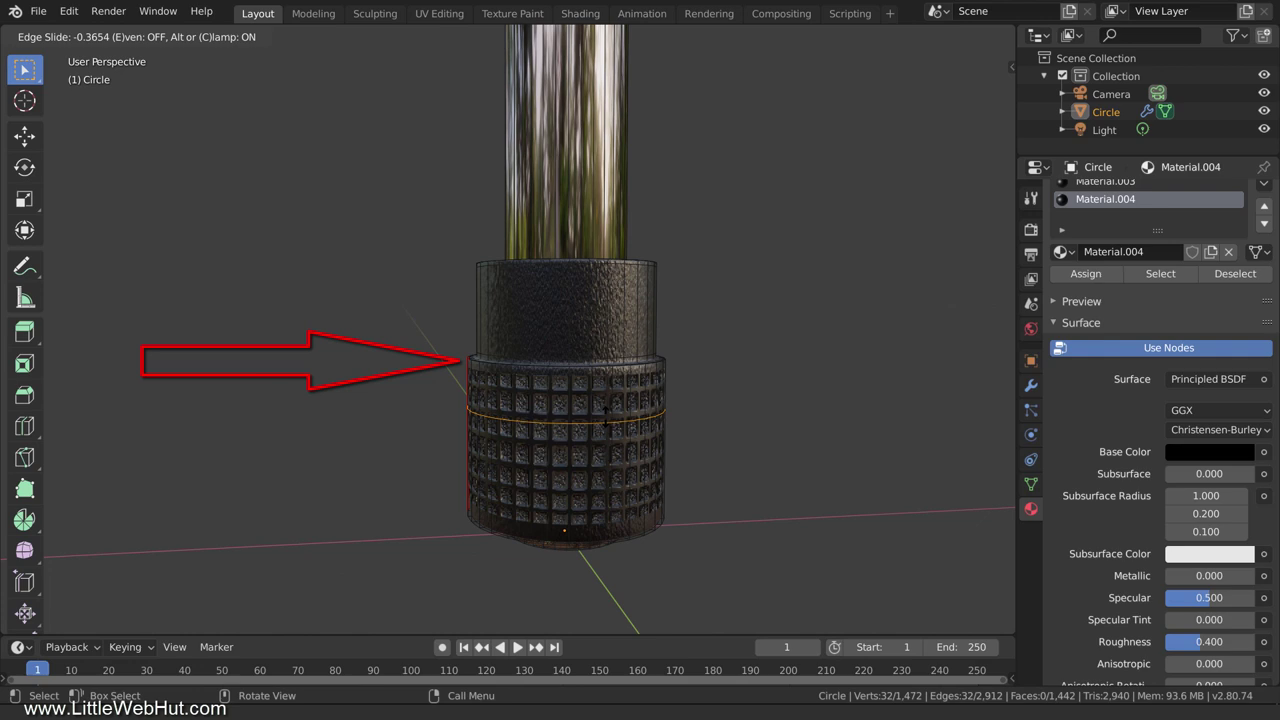
click(606, 417)
- Add a second edge loop near the wider section's lower edge with a slide factor of about 0.169, and return to Object Mode
key(ctrl+r)
click(604, 432)
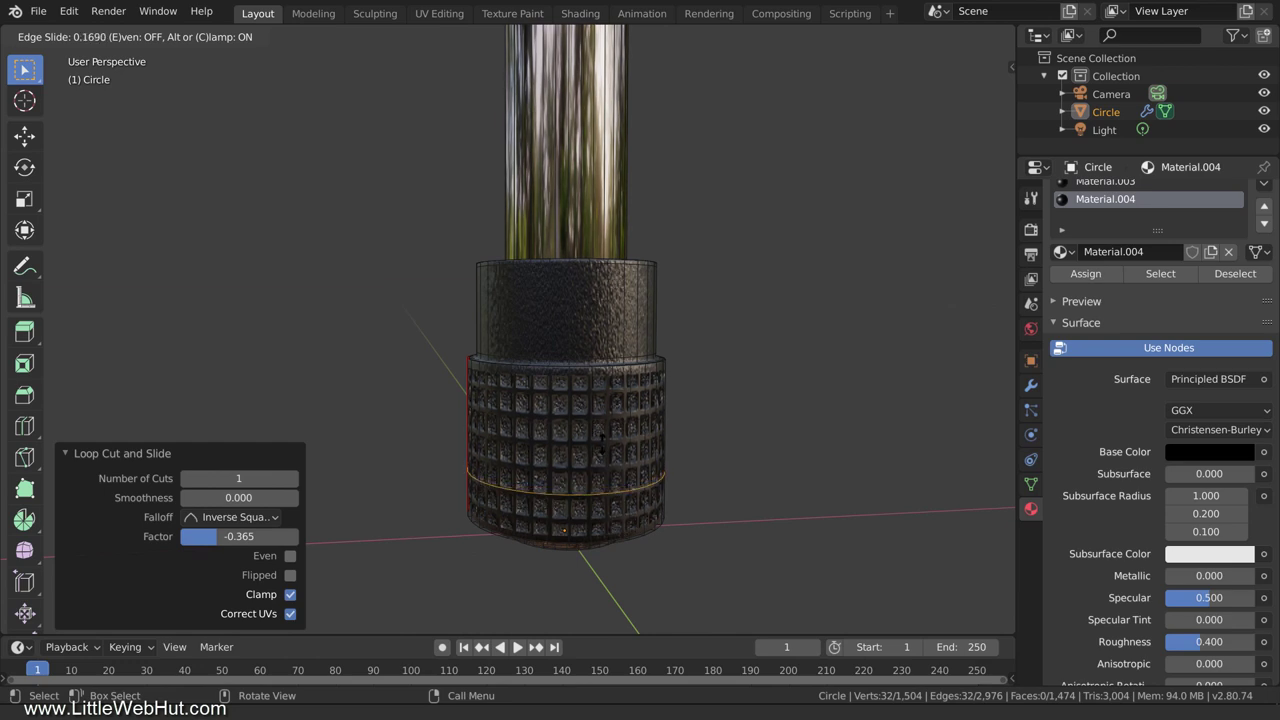
click(602, 445)
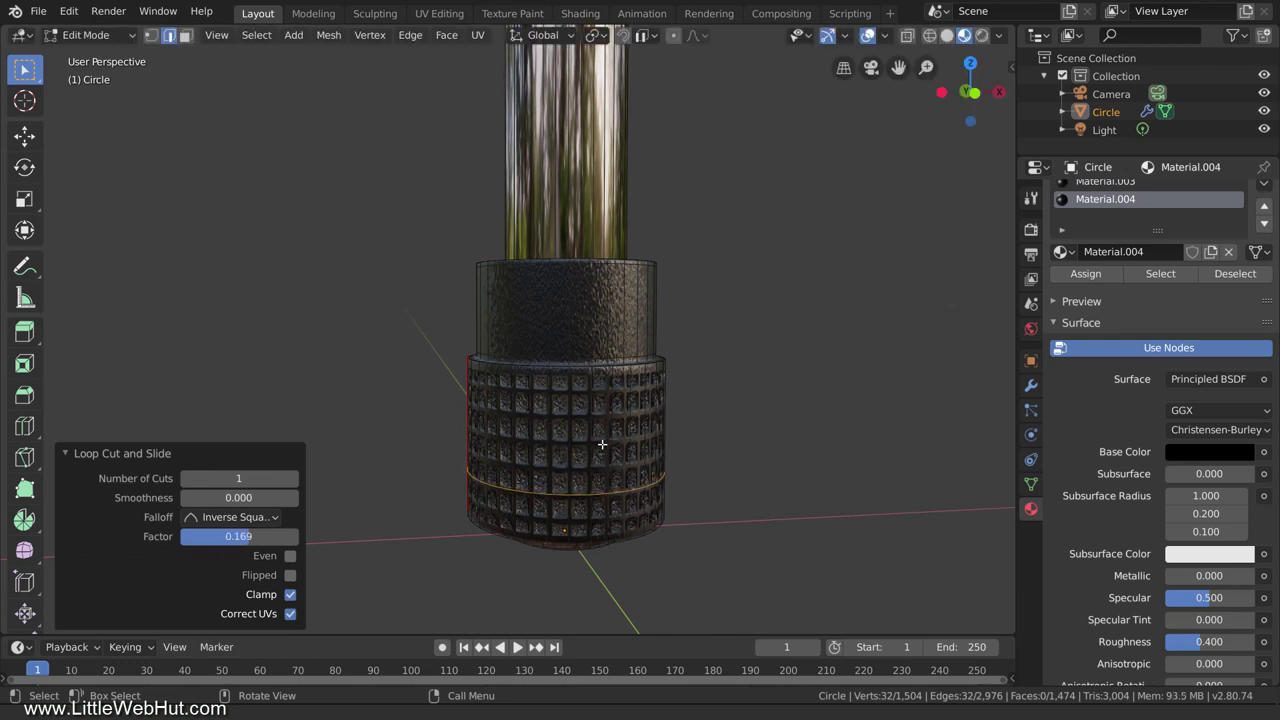
key(Tab)
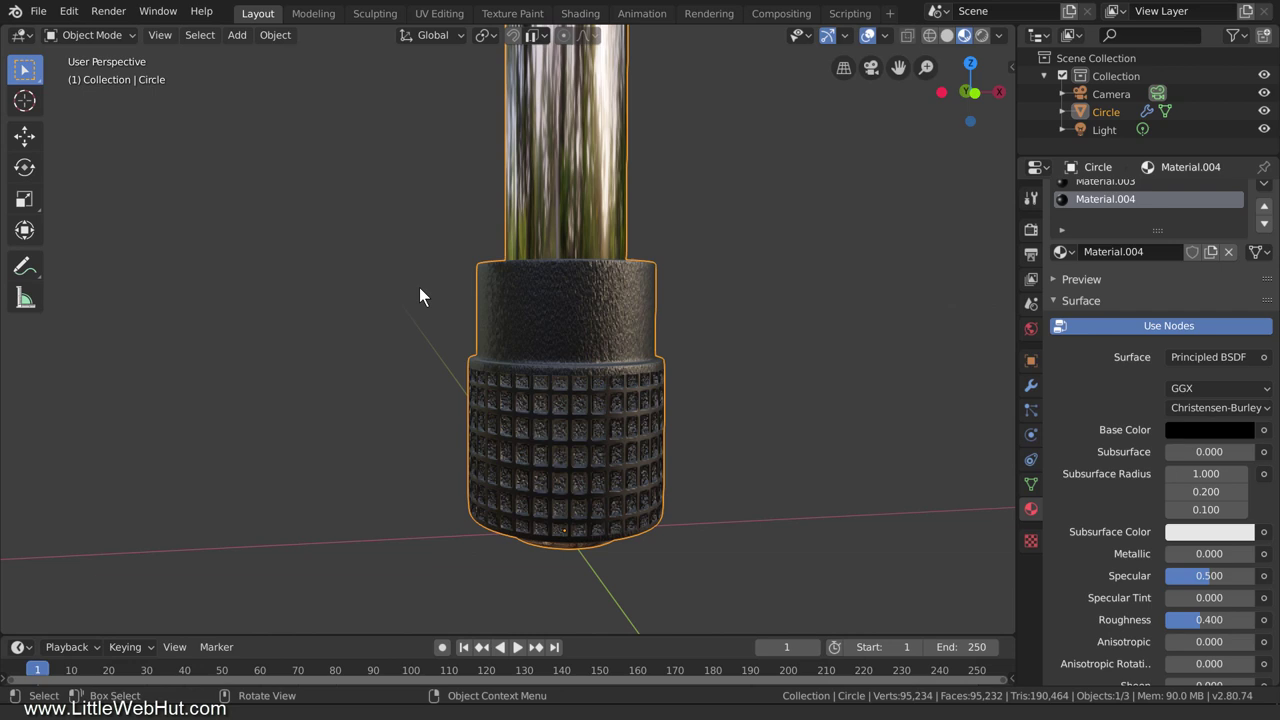
- Rotate the plug 94° in the front orthographic view so that it lies on its side
key(KP_1)
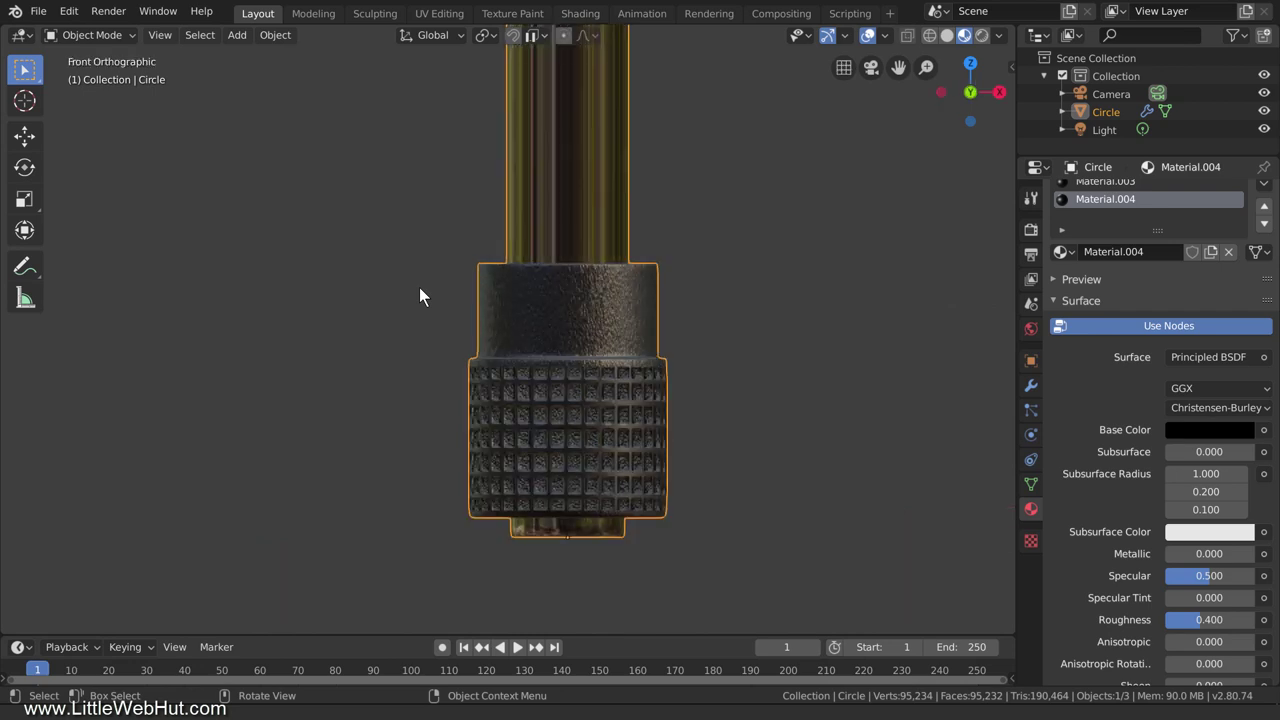
scroll(419, 287, down, 5)
shift+middle_drag(402, 239, 369, 334)
key(r)
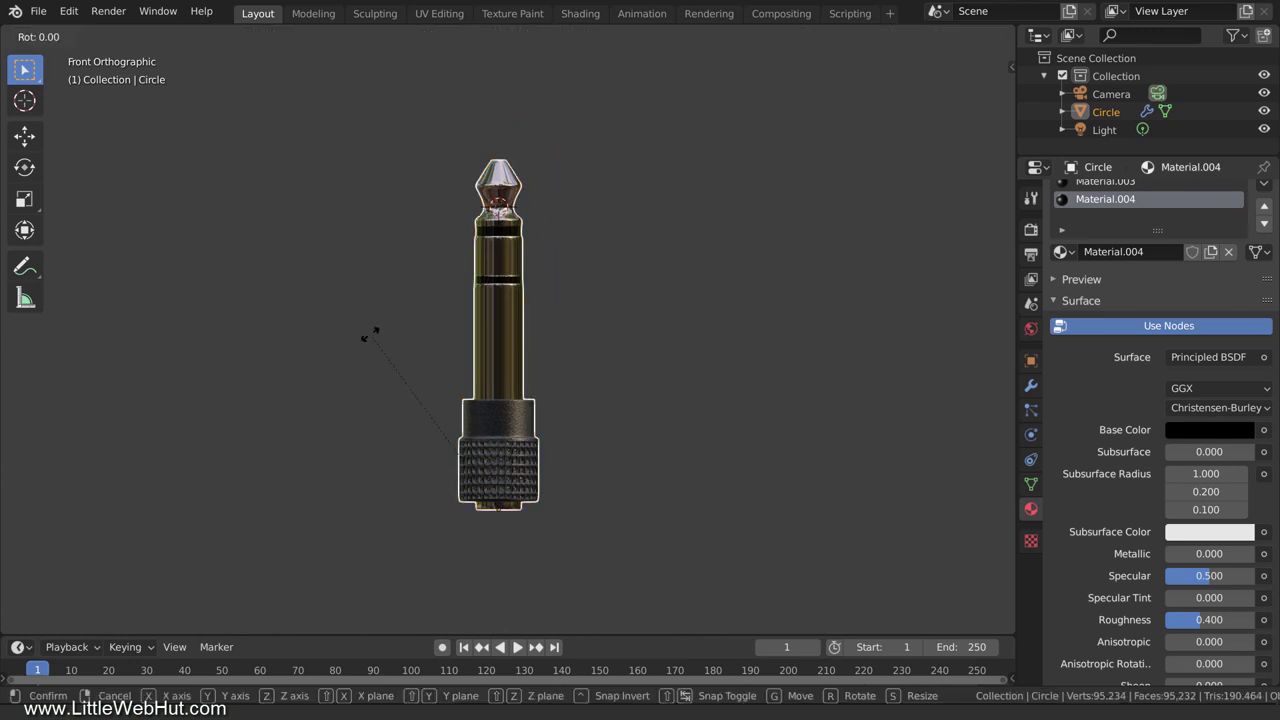
click(703, 366)
click(281, 541)
text(94)
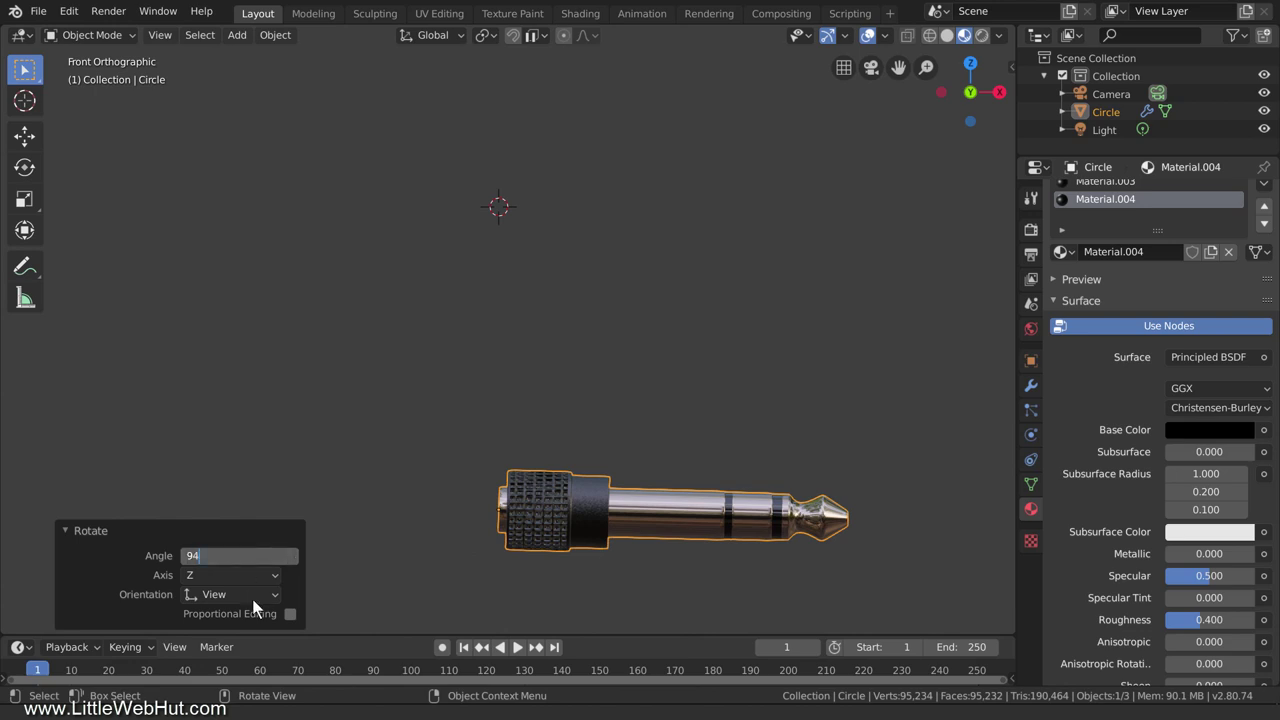
key(Return)
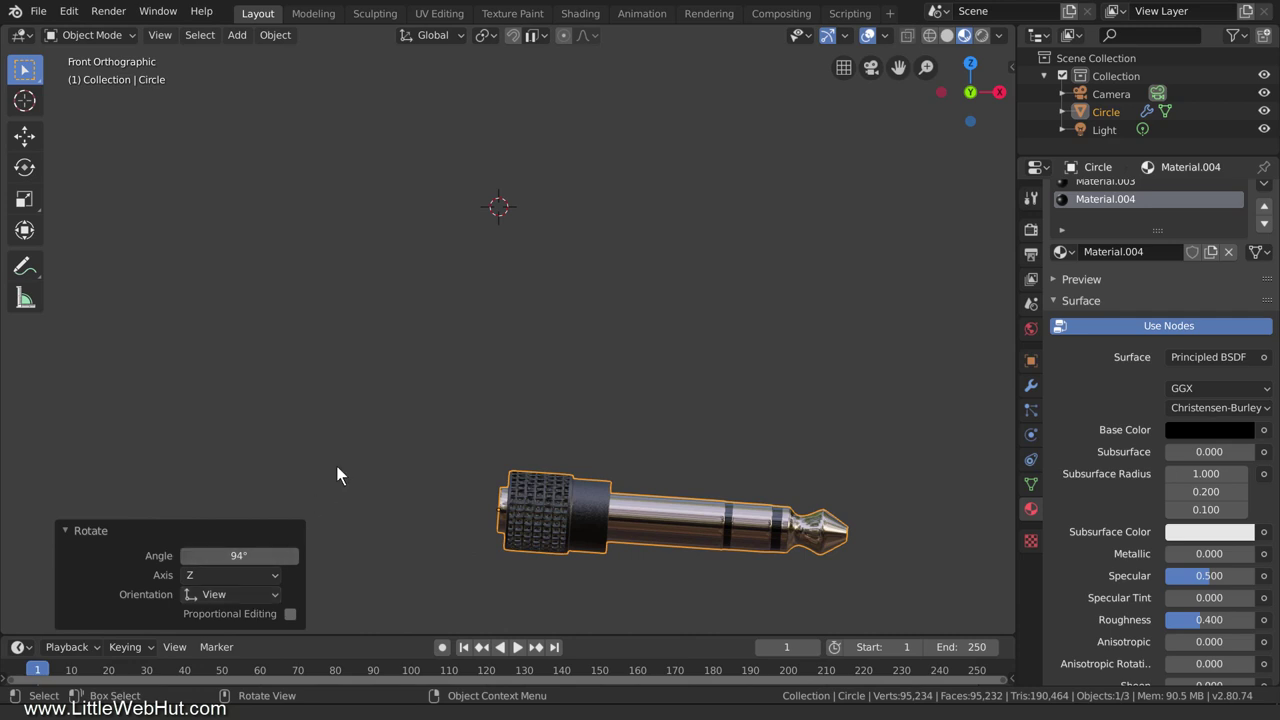
- Add a plane and move it down about 44.8 mm so it sits directly beneath the plug as a floor
key(shift+a)
mouse_move(396, 357)
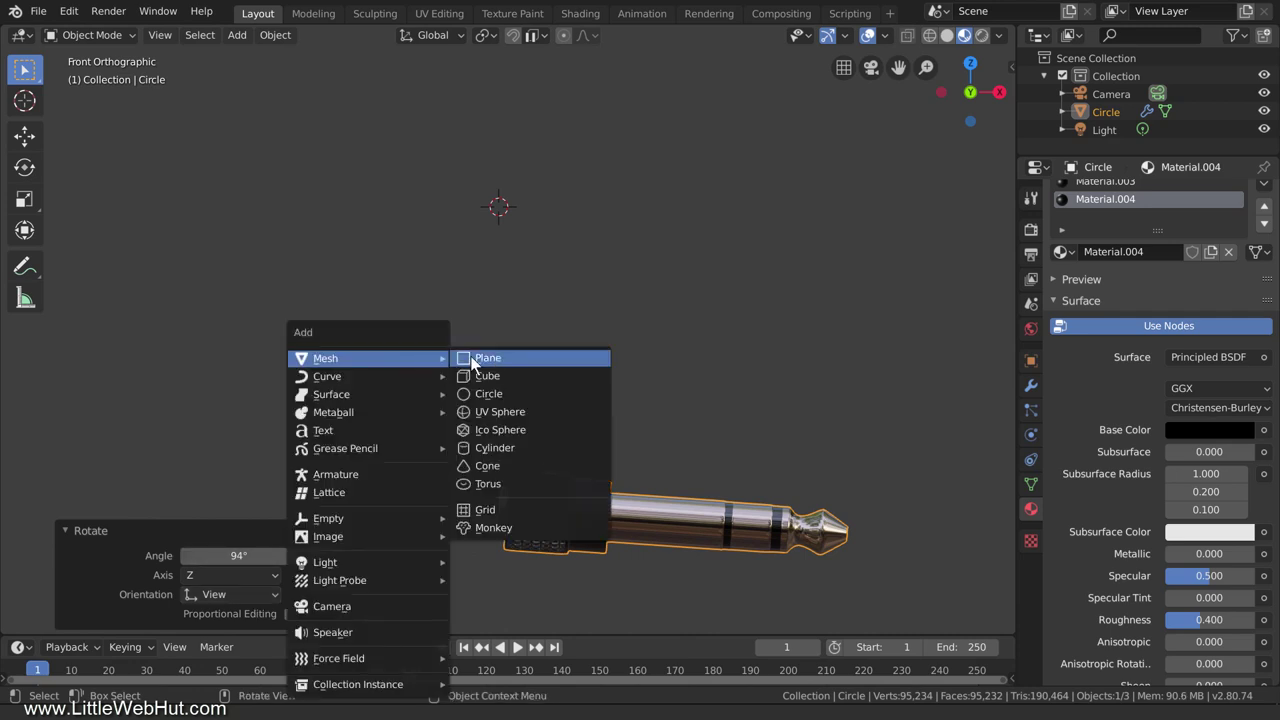
click(521, 355)
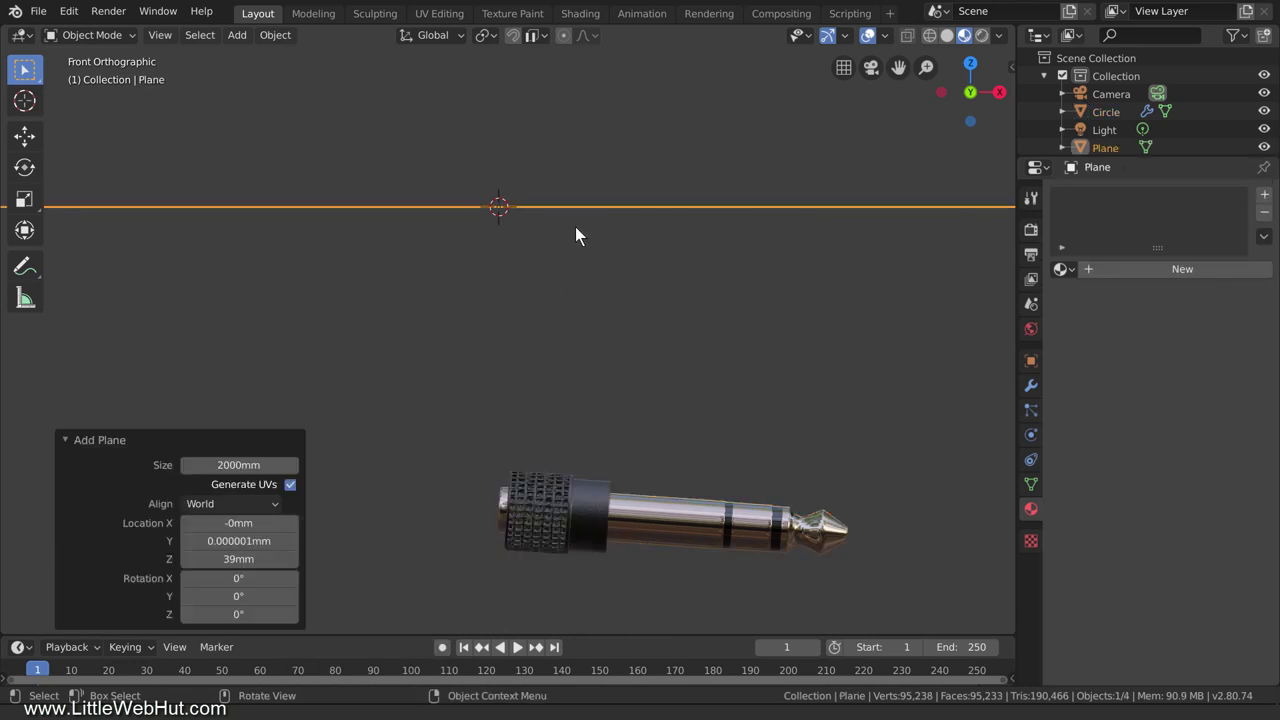
key(g)
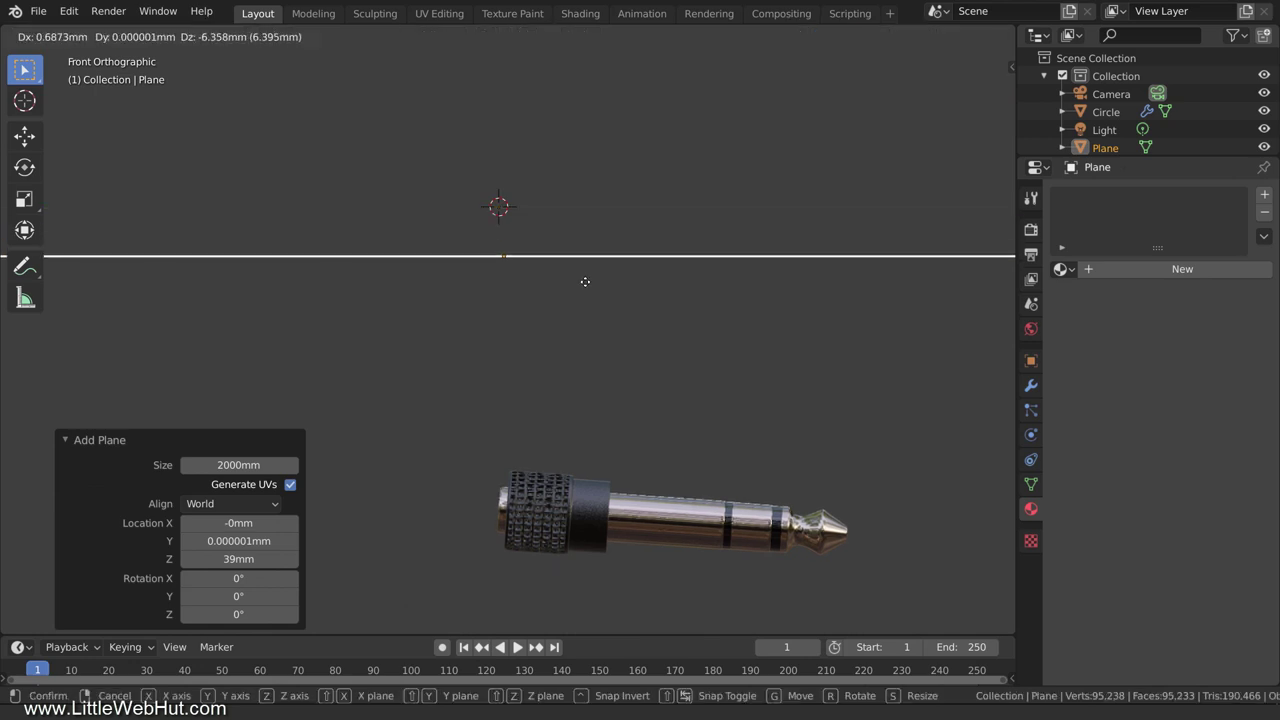
click(564, 570)
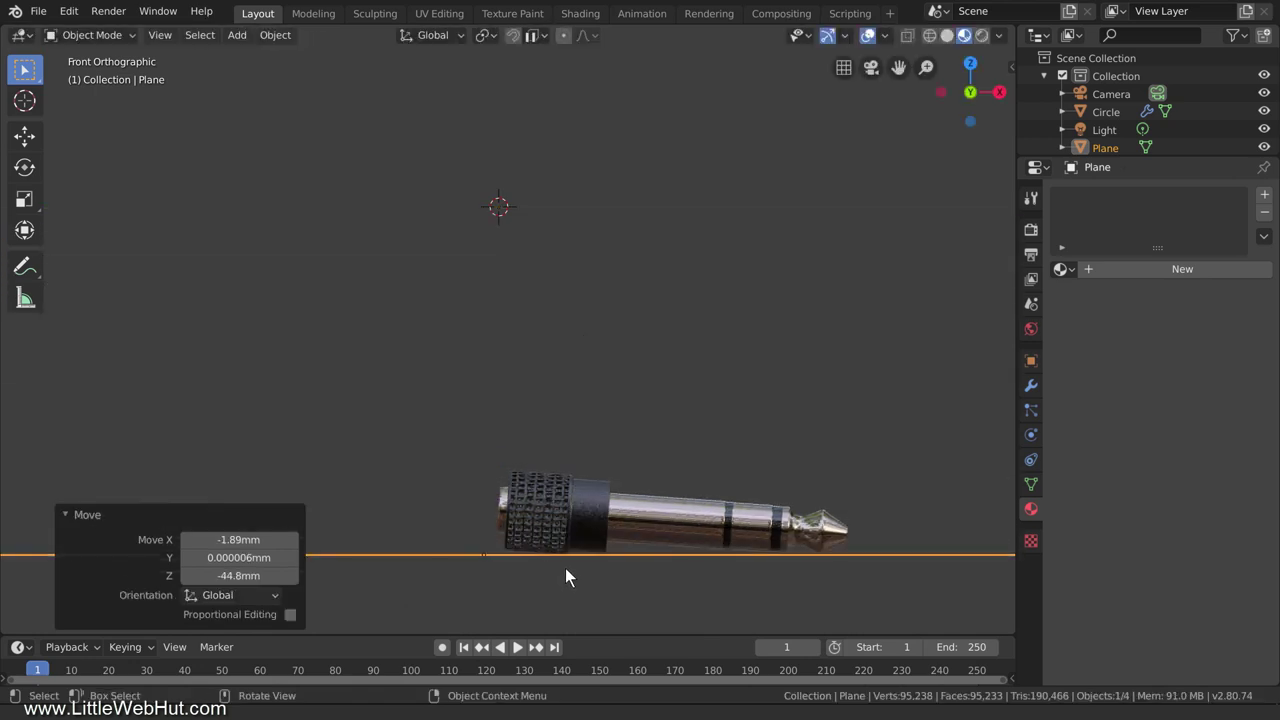
- Give the floor plane a new material with base color hex A4A4A4
click(1112, 269)
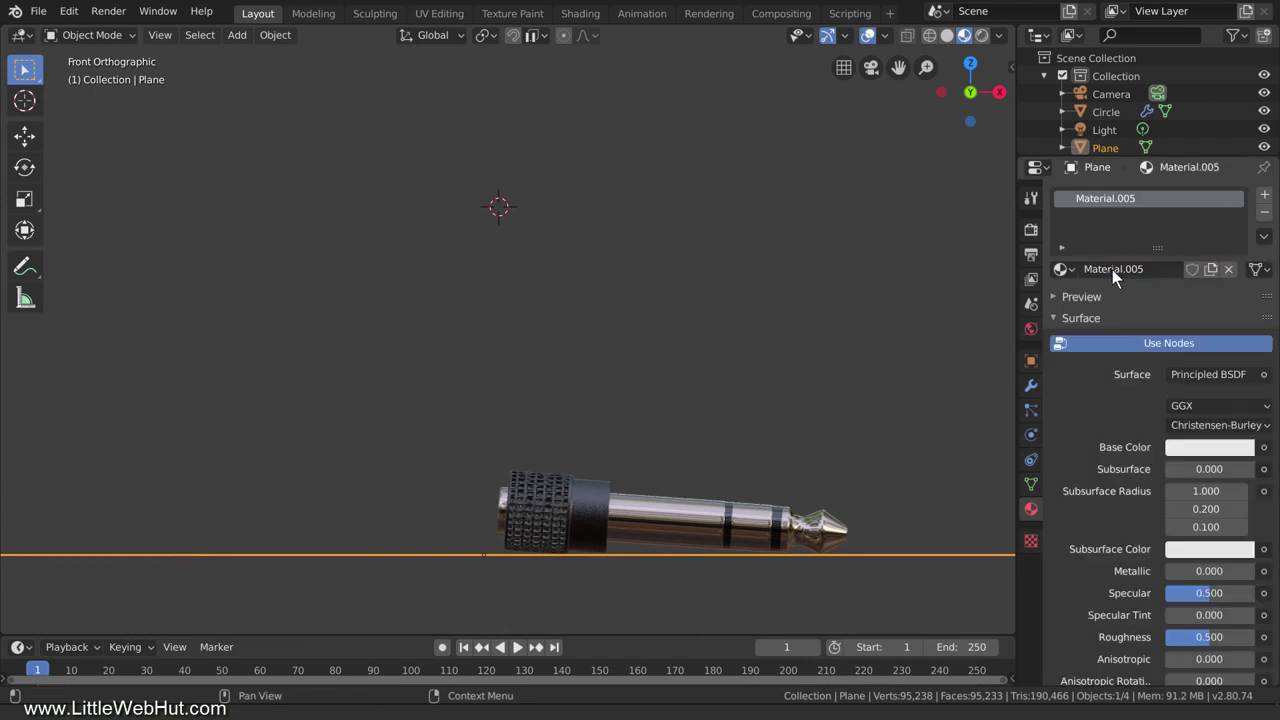
click(1229, 449)
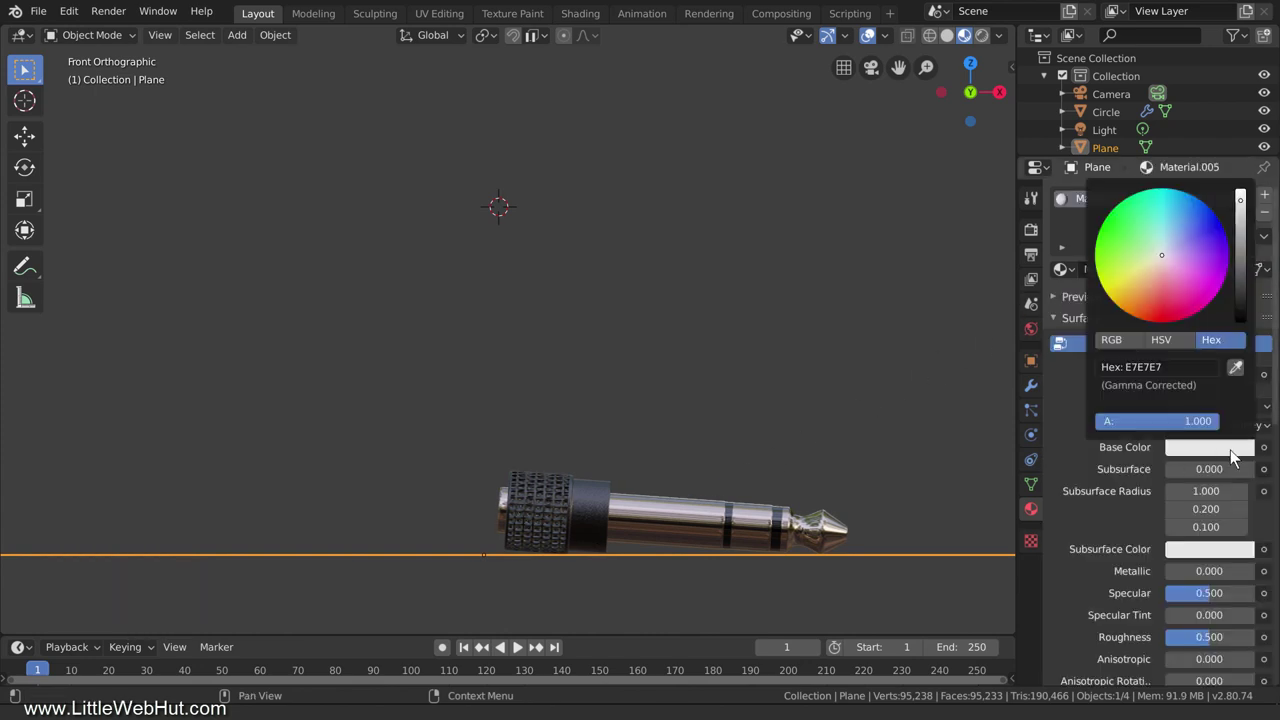
click(1152, 366)
text(a4a4a4)
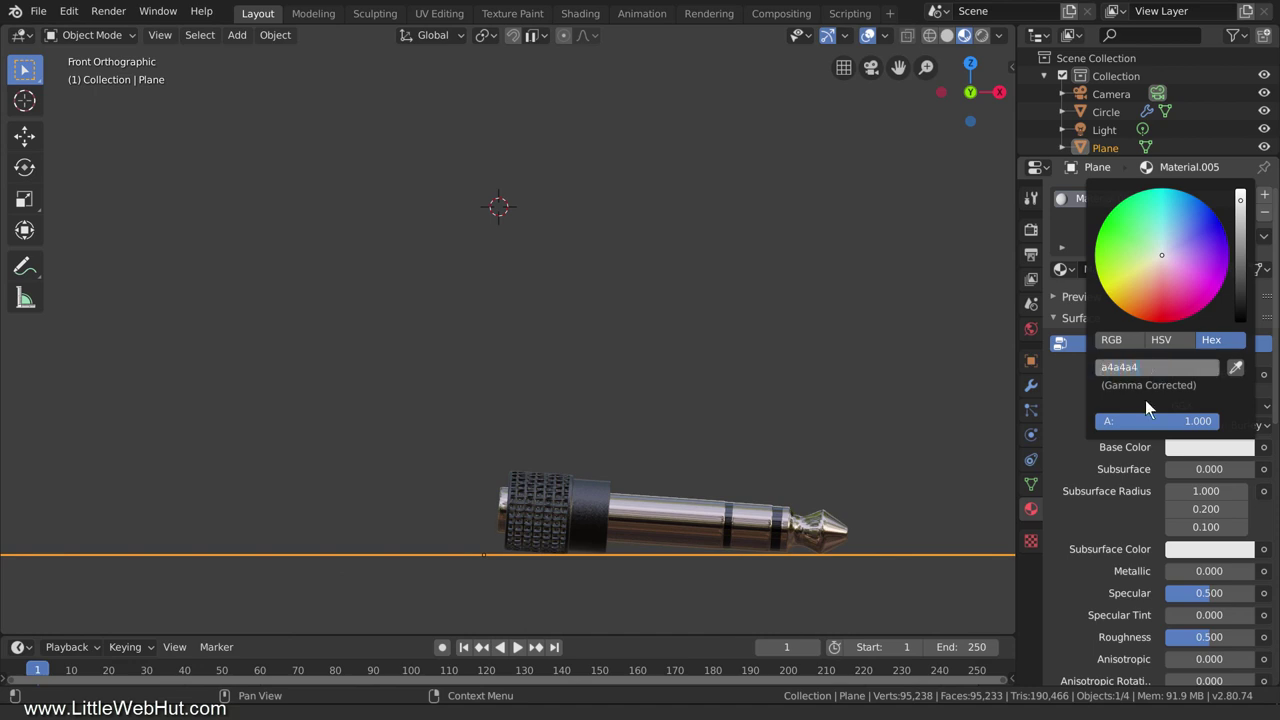
key(Return)
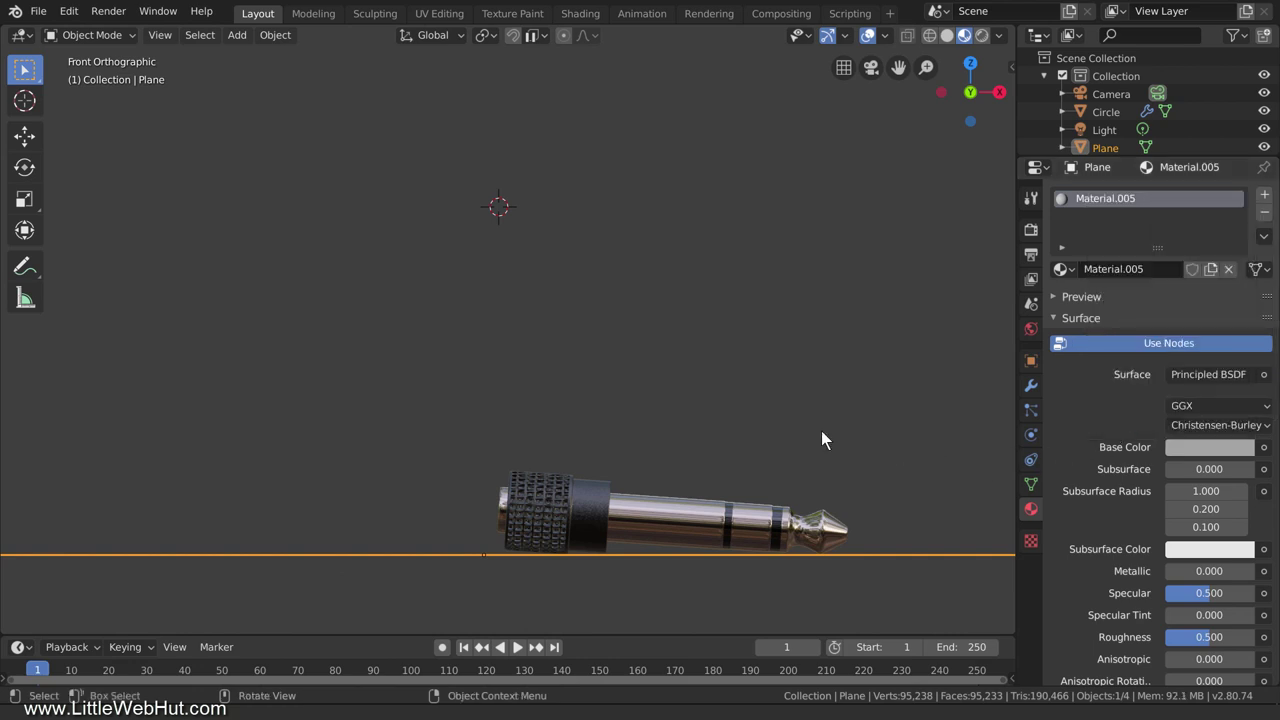
- Scale the floor plane by 100
key(s)
text(100)
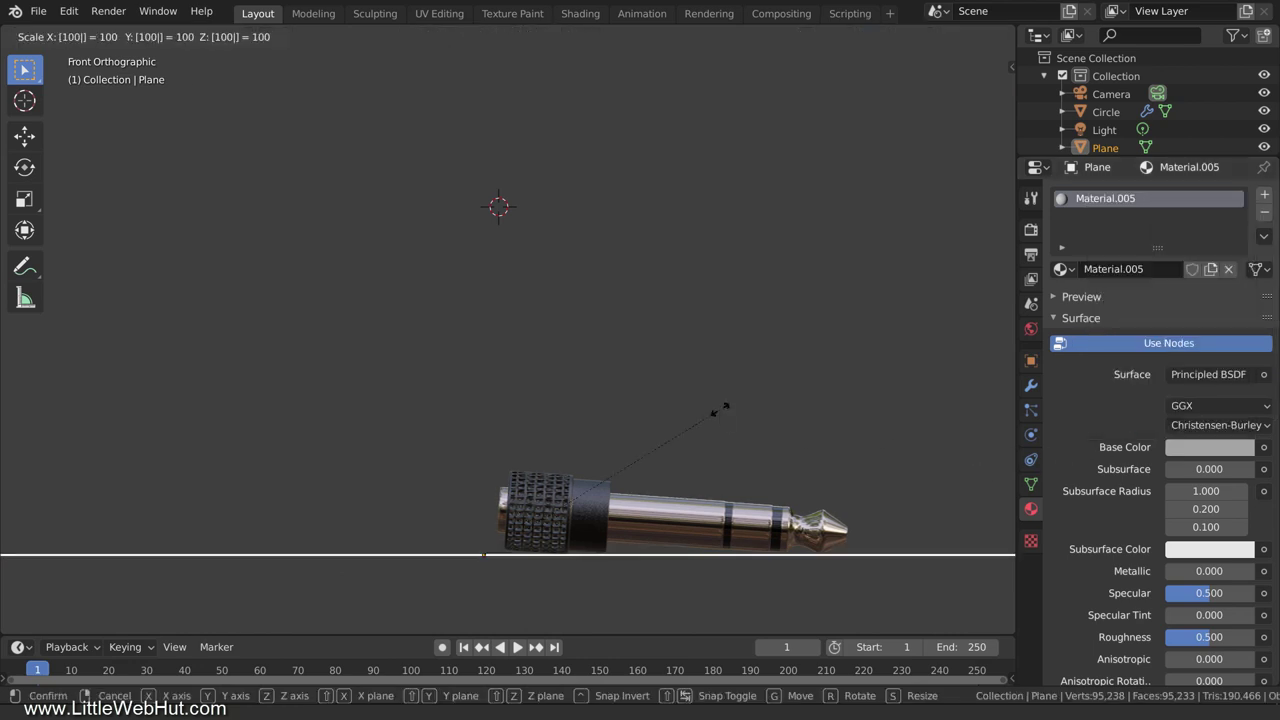
key(Return)
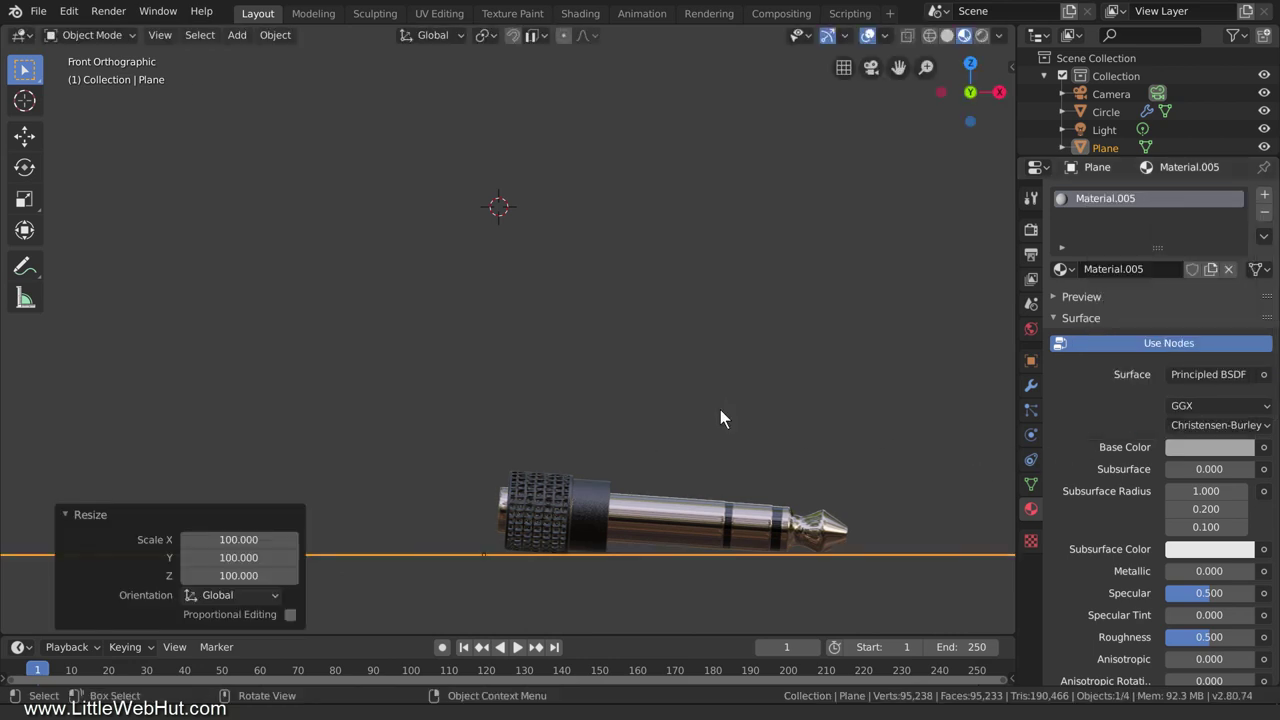
- Look through the scene camera and lock the camera to the view
middle_drag(569, 304, 634, 353)
shift+middle_drag(710, 508, 618, 393)
key(KP_0)
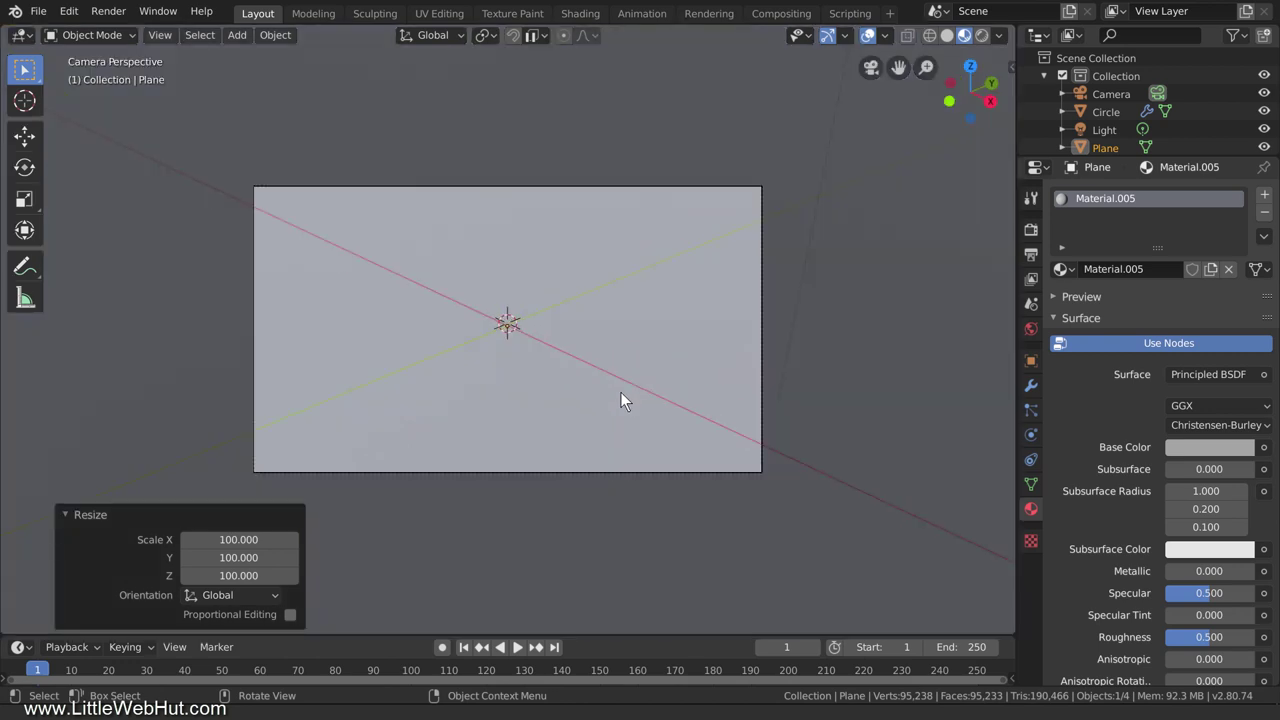
scroll(621, 396, up, 4)
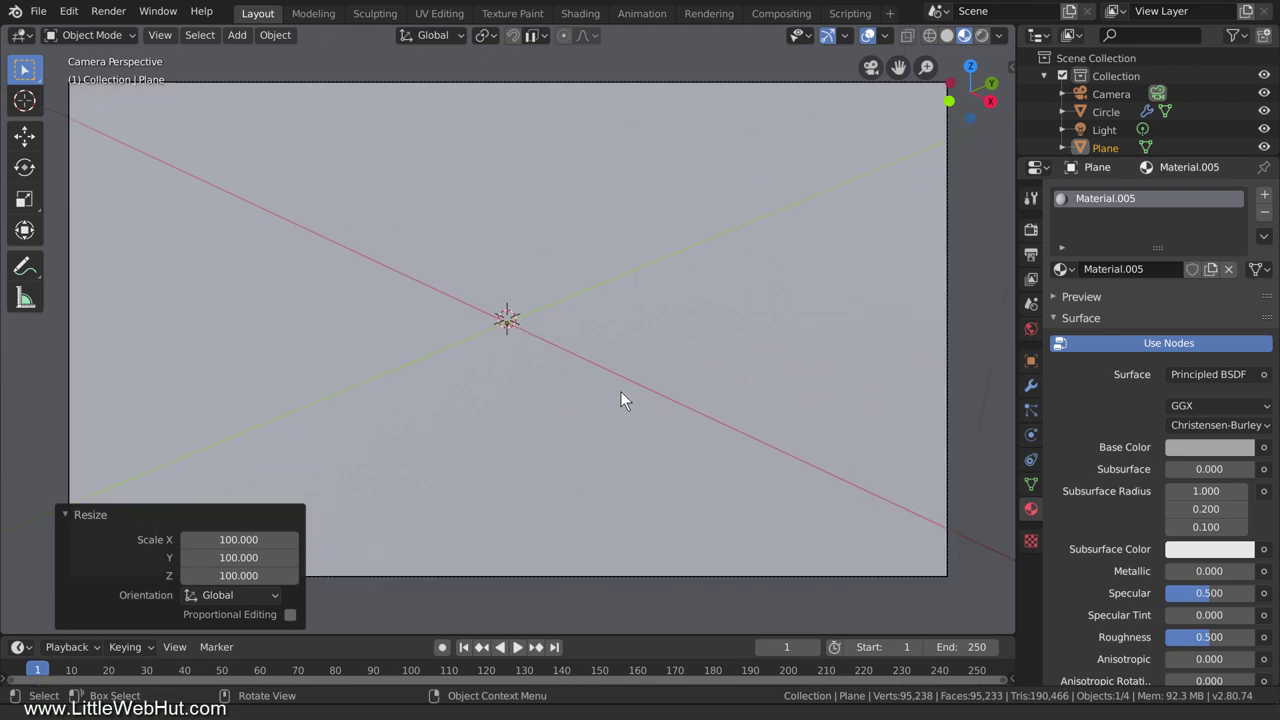
key(n)
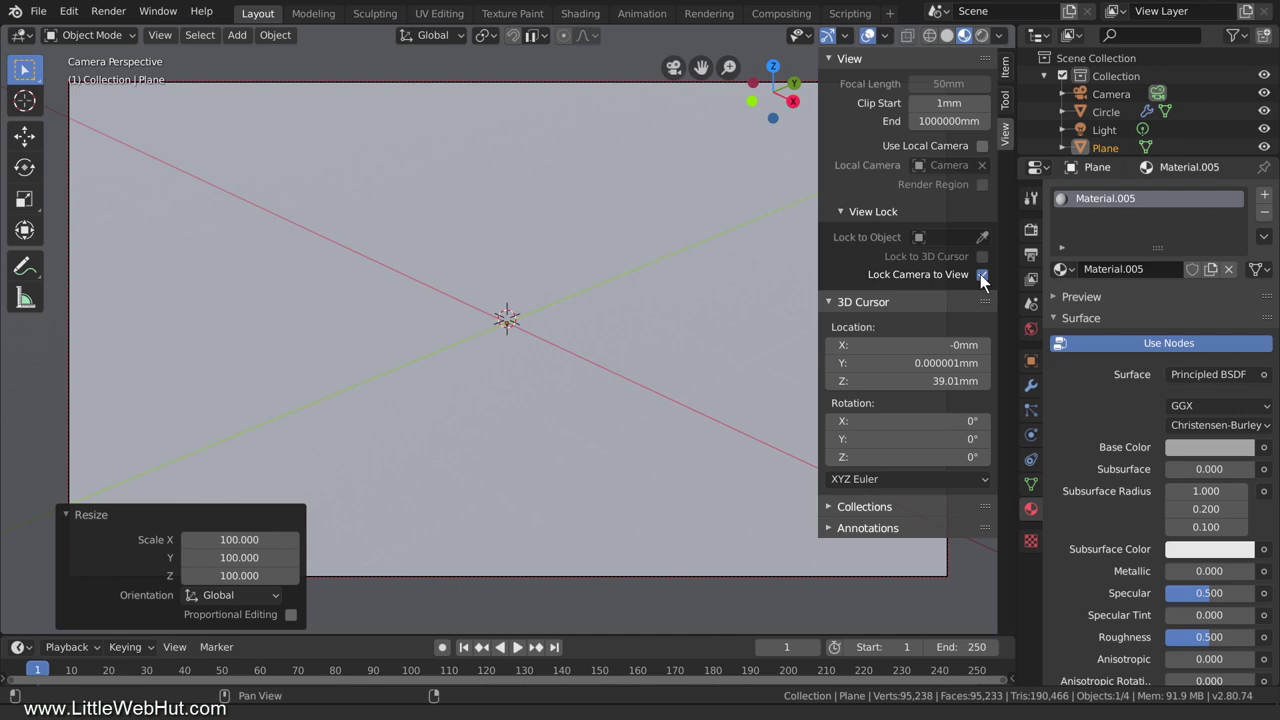
key(n)
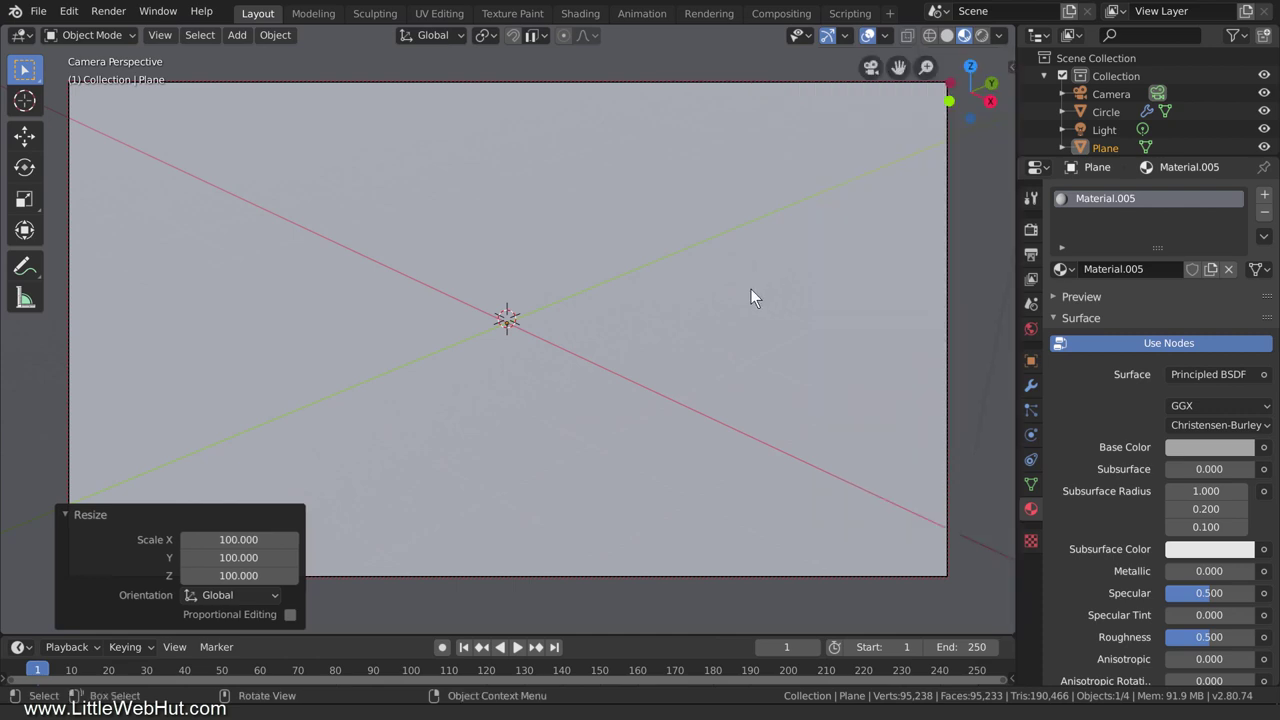
- Move the locked camera closer to the plug and tilt it to a lower angle so the plug fills more of the frame
scroll(754, 289, up, 6)
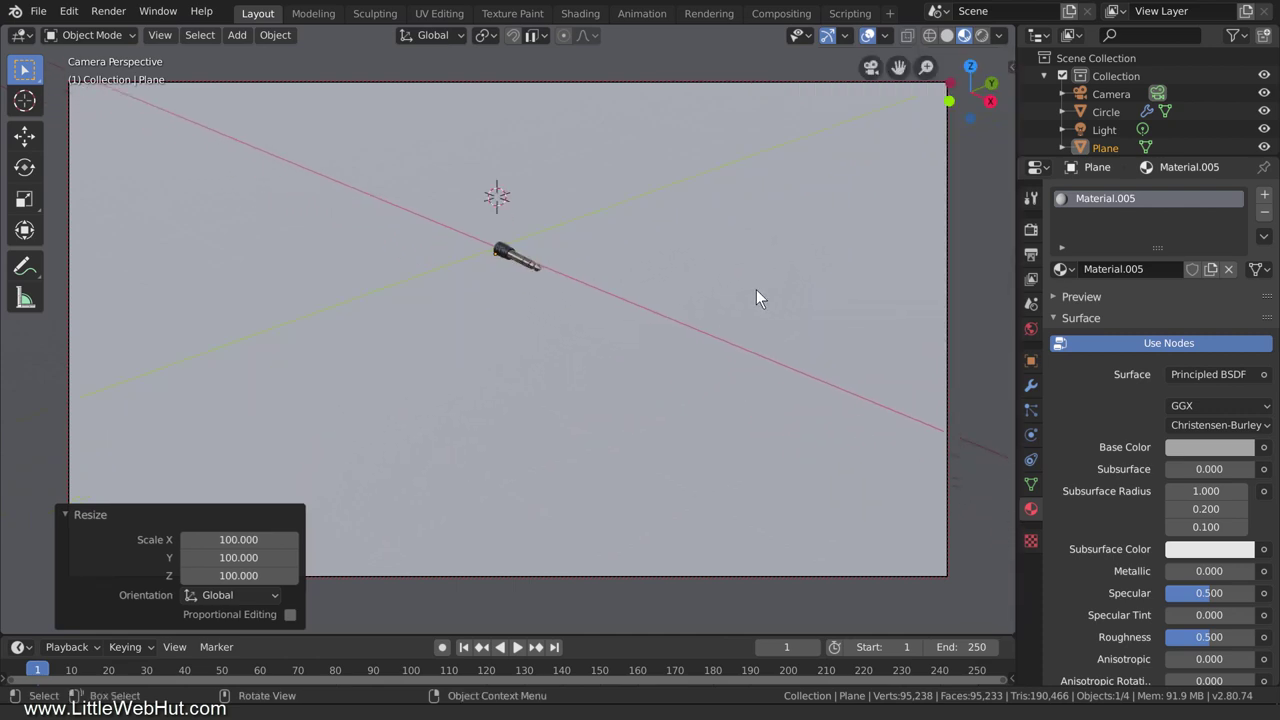
middle_drag(761, 283, 733, 399)
scroll(735, 396, up, 5)
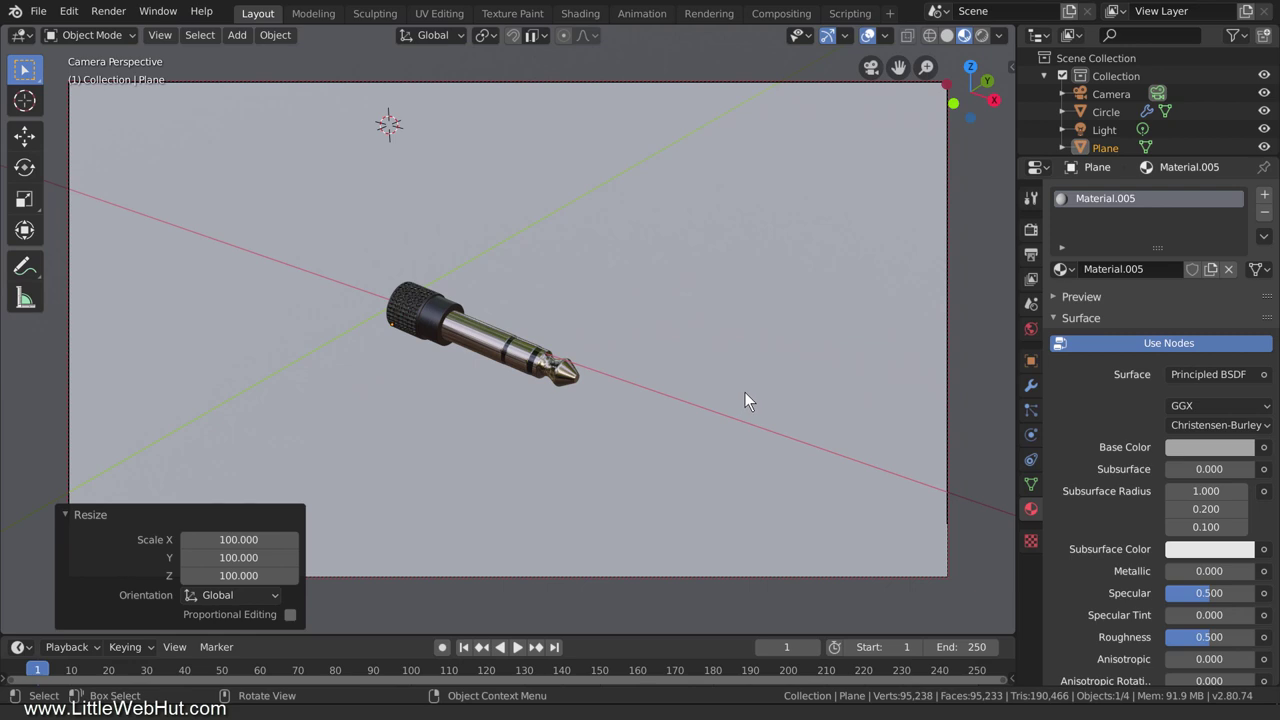
- Set the camera's focal length to 200 mm
click(1120, 94)
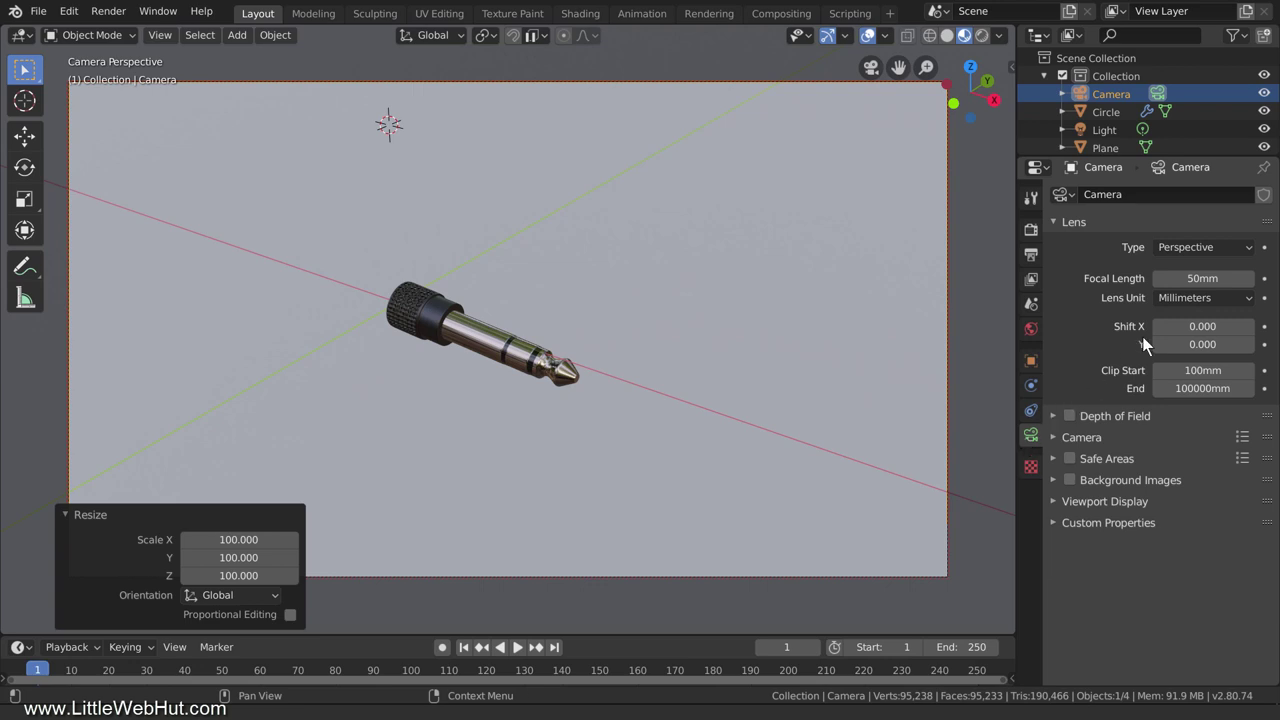
click(1186, 280)
text(200)
key(Return)
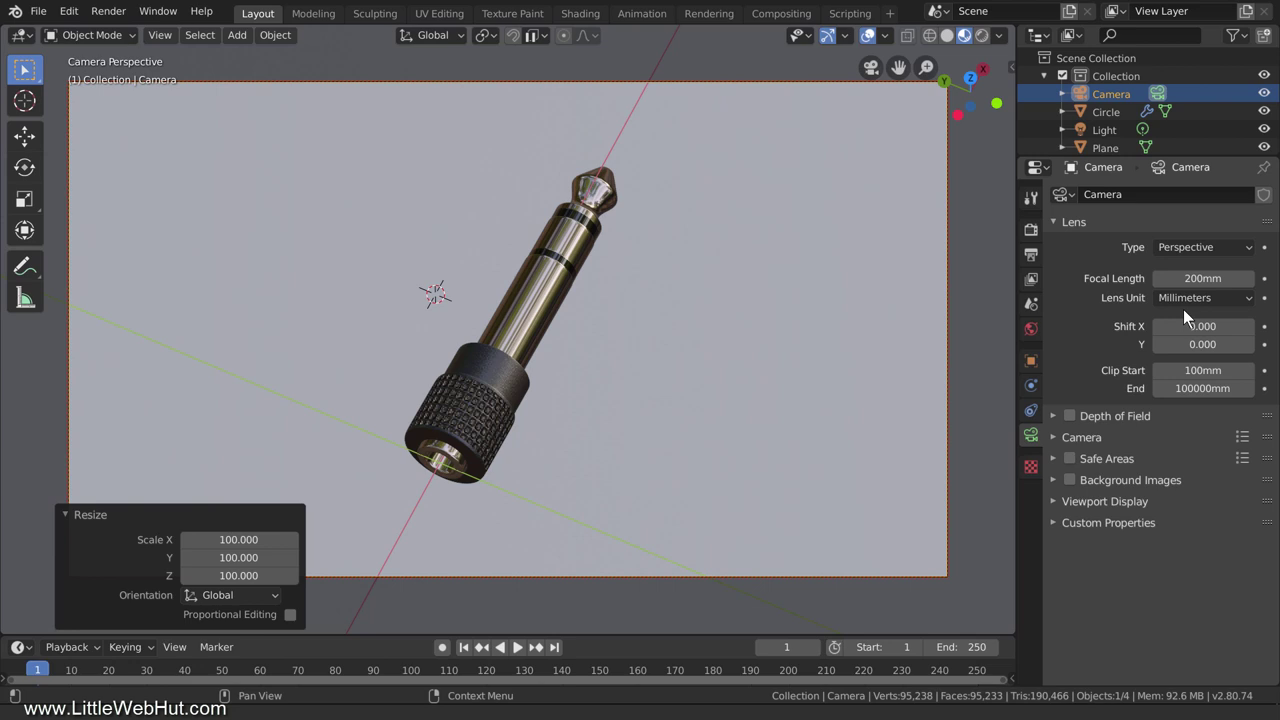
- Switch the render engine to Cycles
click(1031, 229)
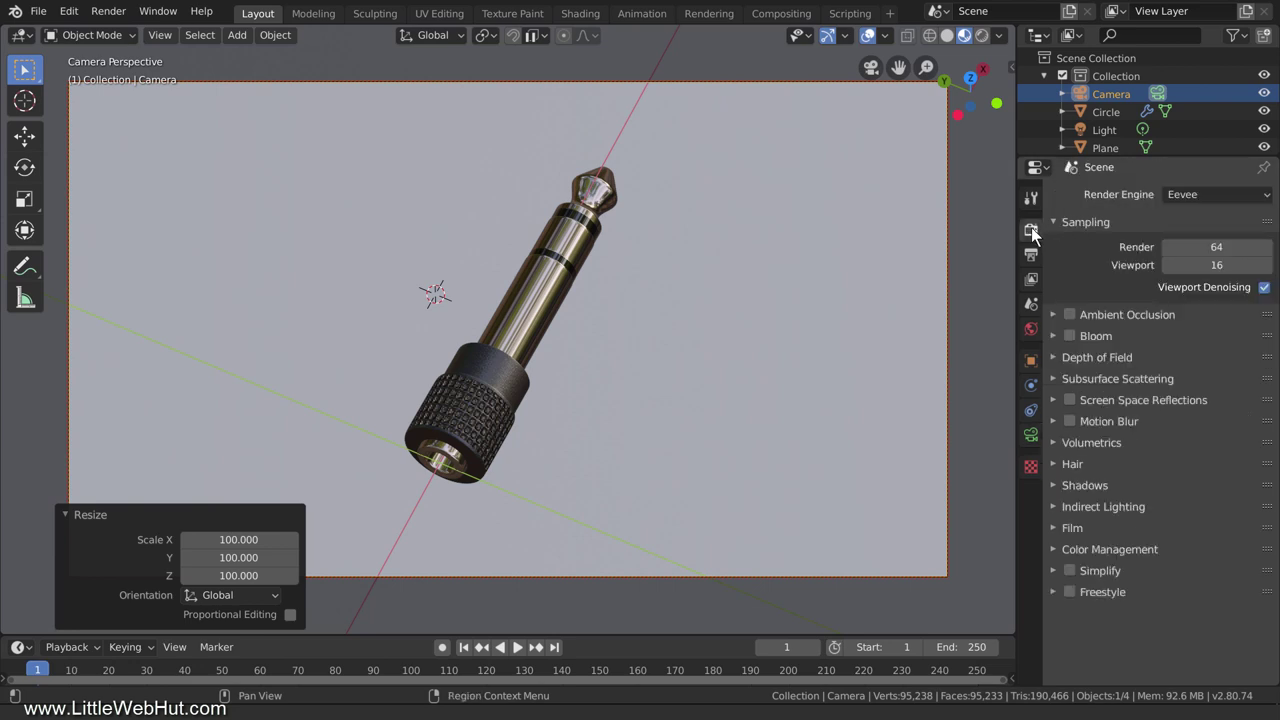
click(1208, 197)
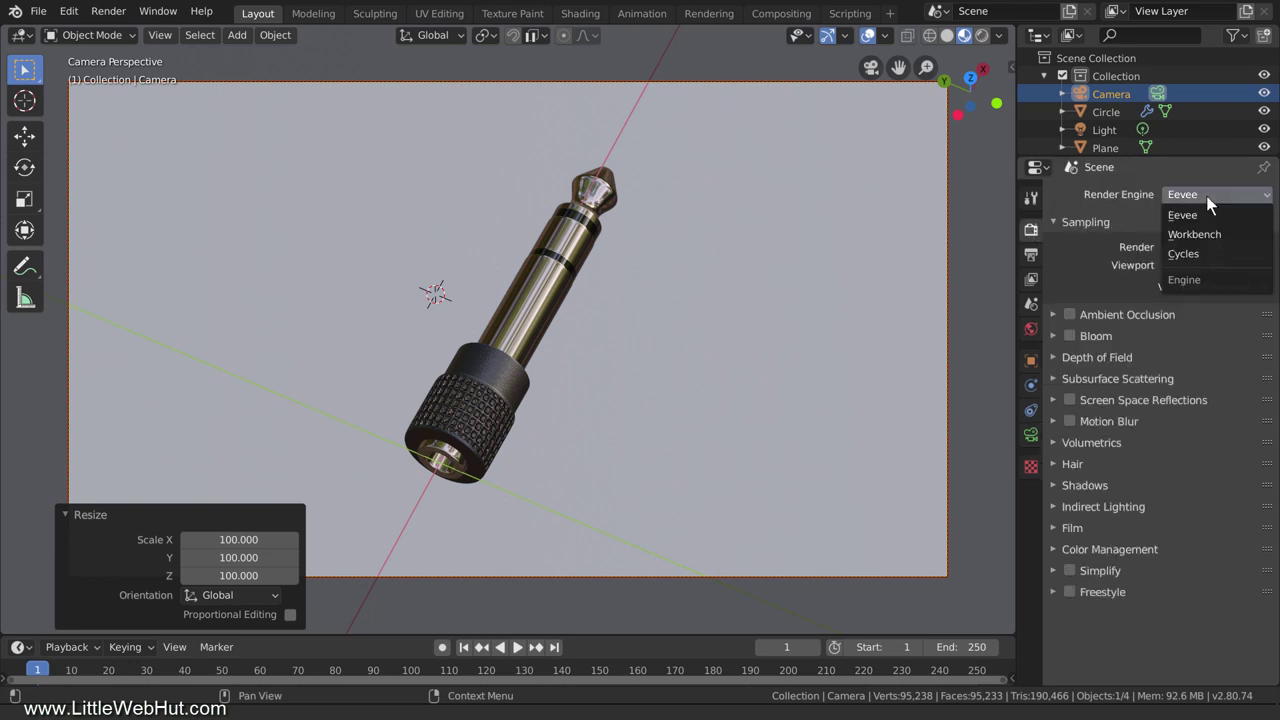
click(1220, 257)
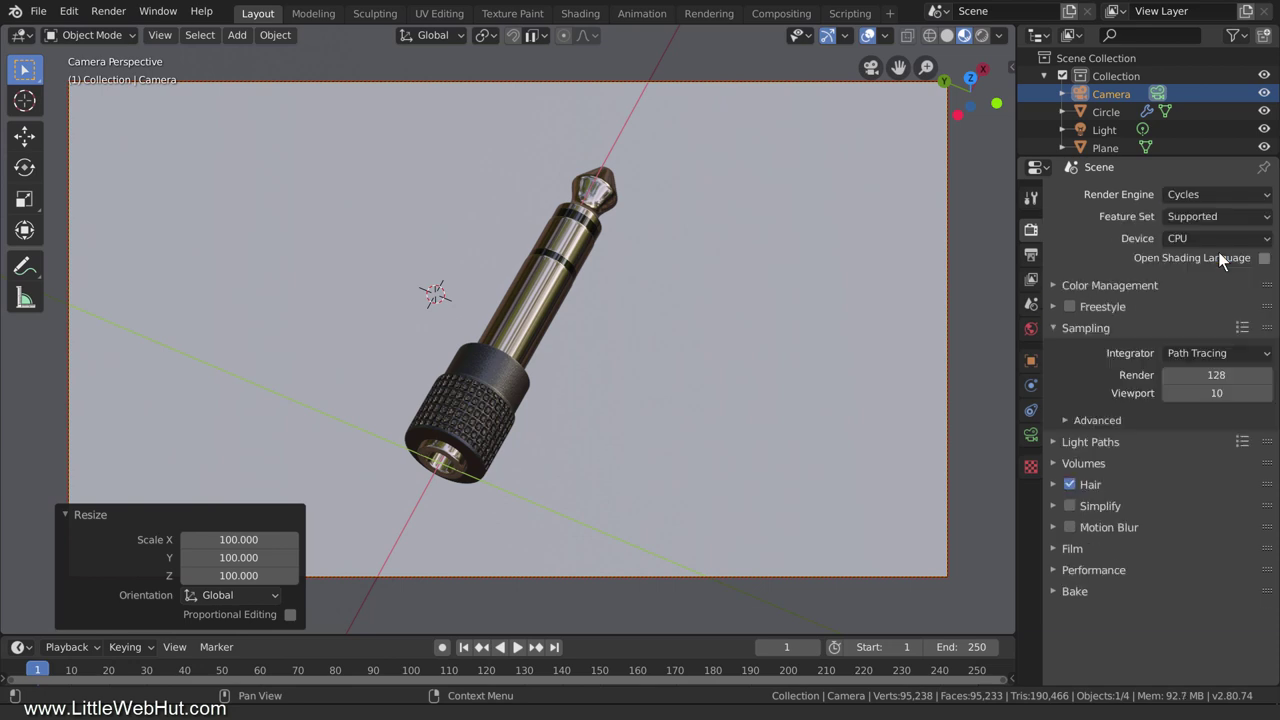
- Set the point light's size to 3000 mm and its power to 3000 W
click(1112, 130)
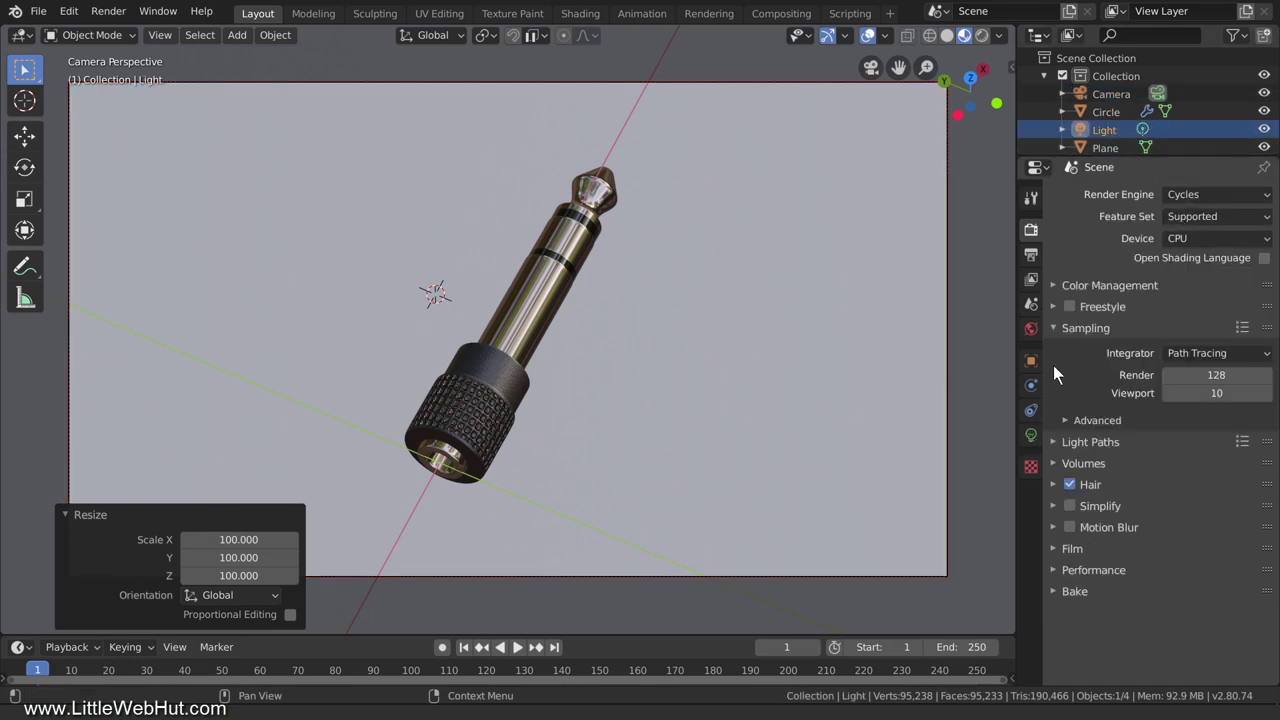
click(1032, 435)
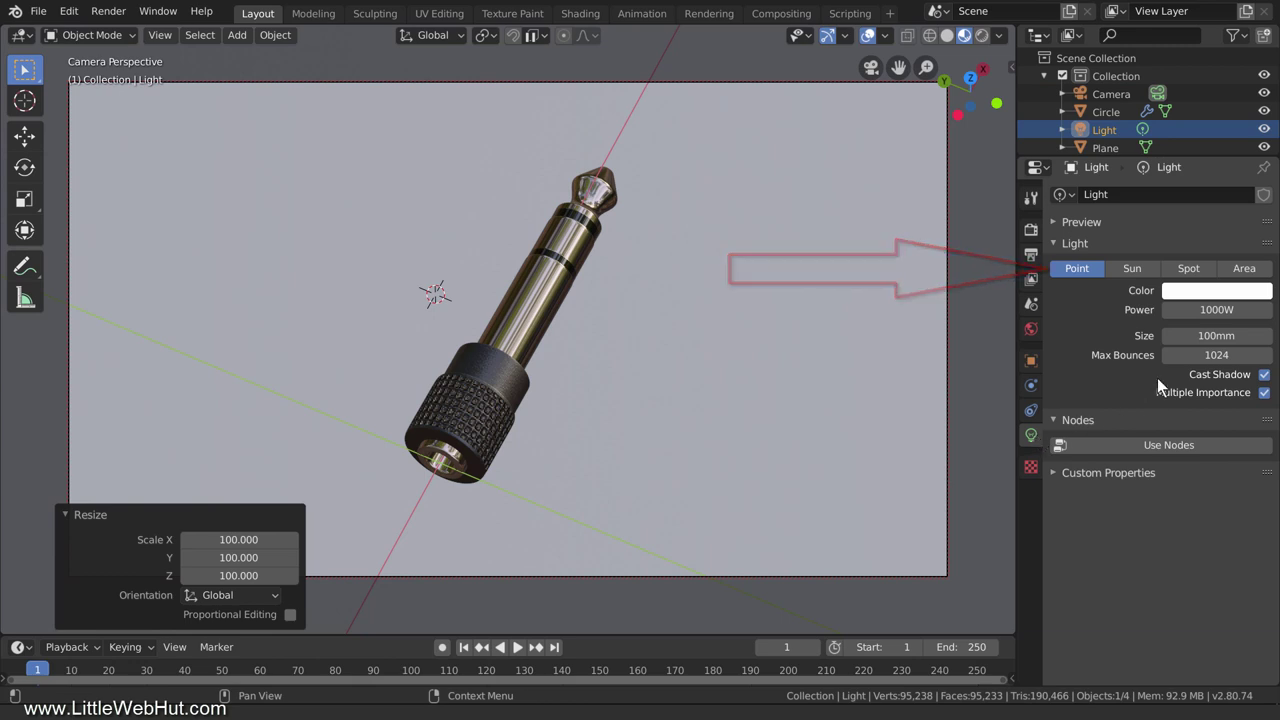
click(1200, 338)
text(3000)
key(Return)
click(1200, 310)
text(3000)
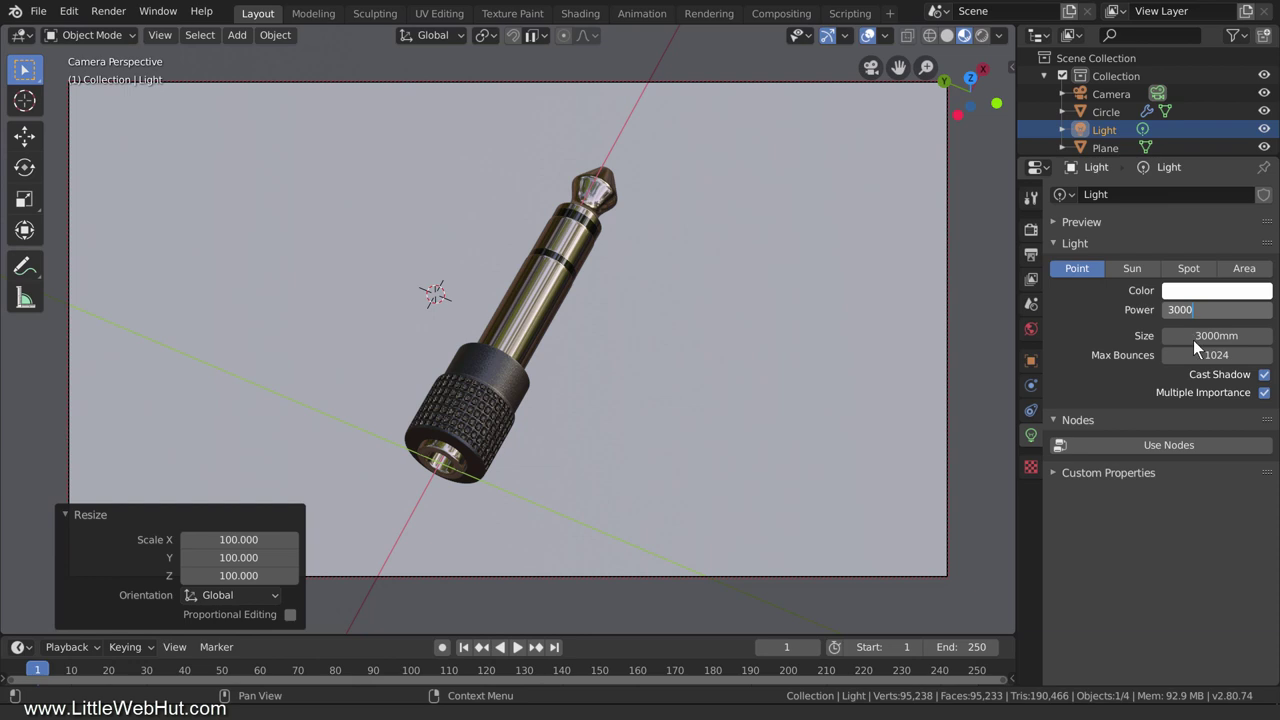
key(Return)
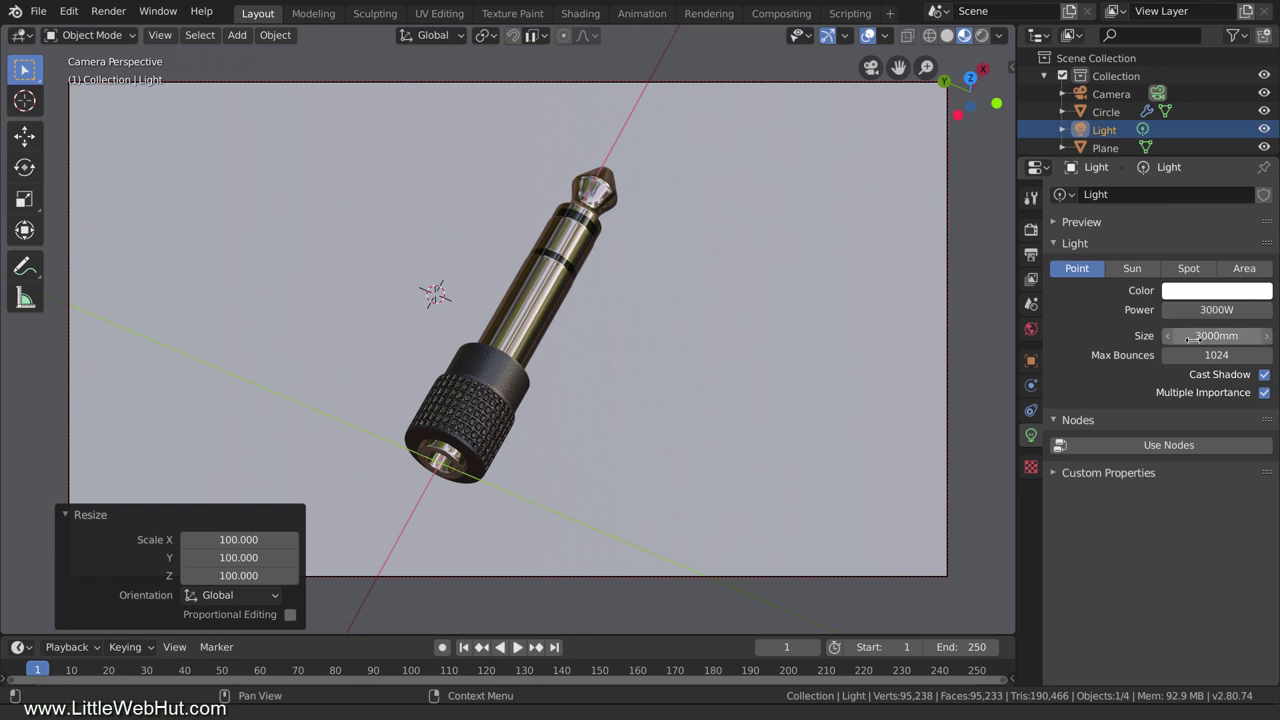
- Position the light at X 1000 mm, Y 150 mm and Z 5800 mm
click(1031, 360)
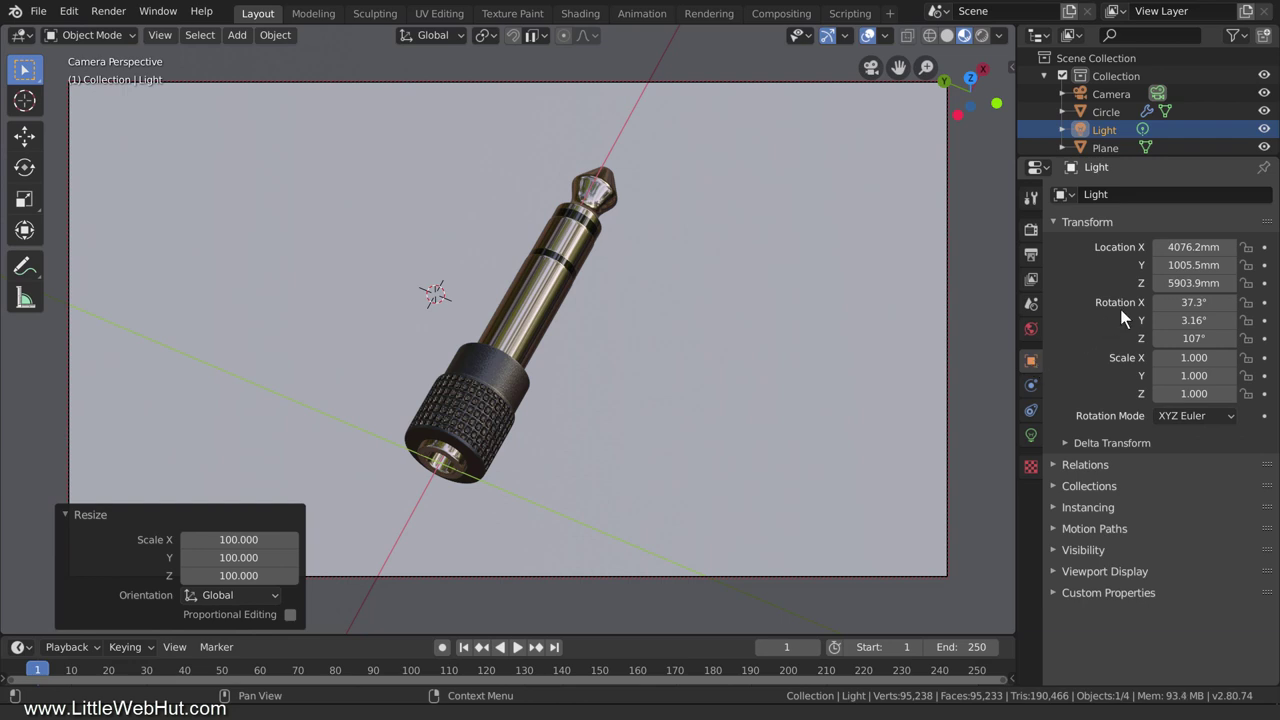
click(1178, 247)
text(1000)
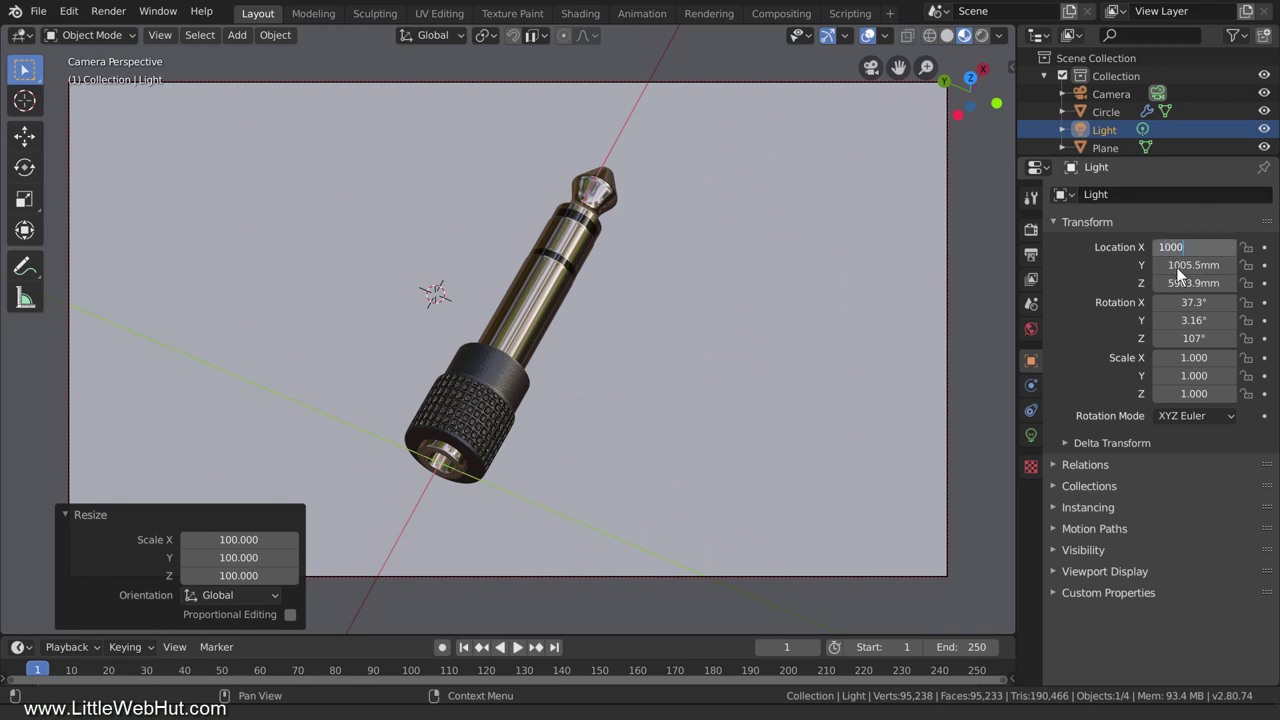
key(Tab)
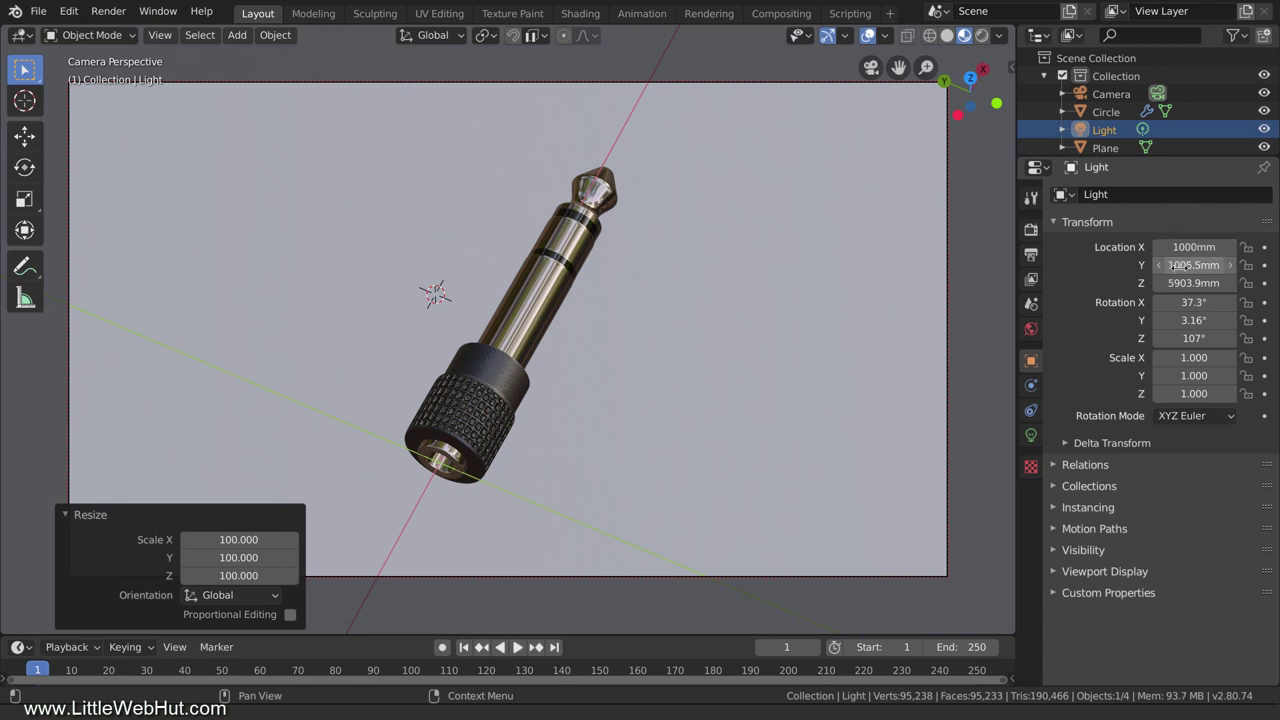
text(1005.45mm)
key(ctrl+a)
text(150)
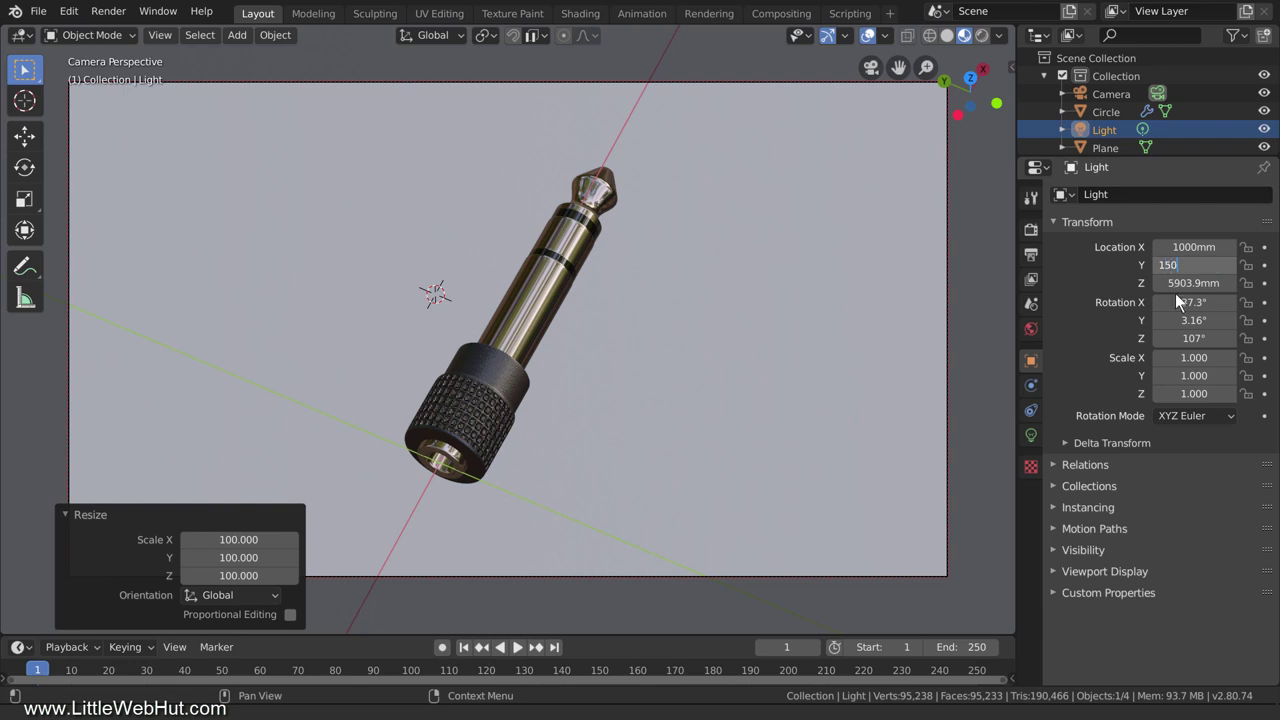
key(Return)
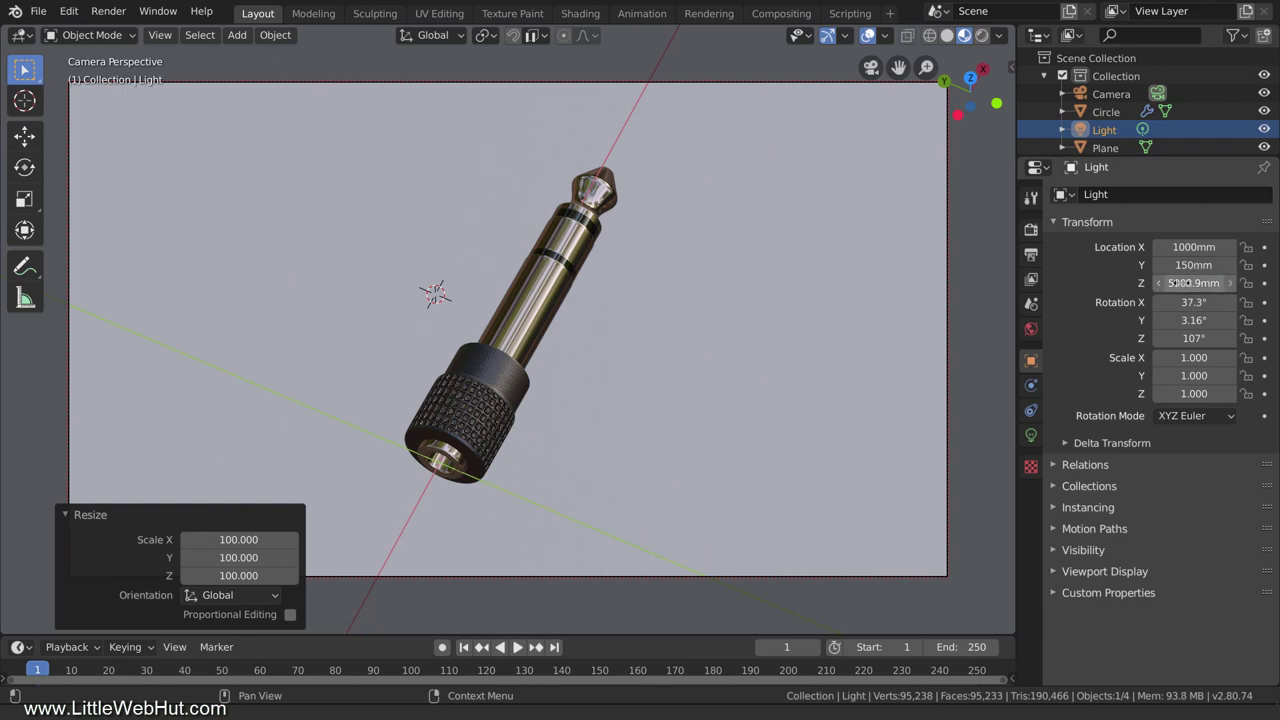
click(1180, 283)
key(ctrl+a)
text(5800)
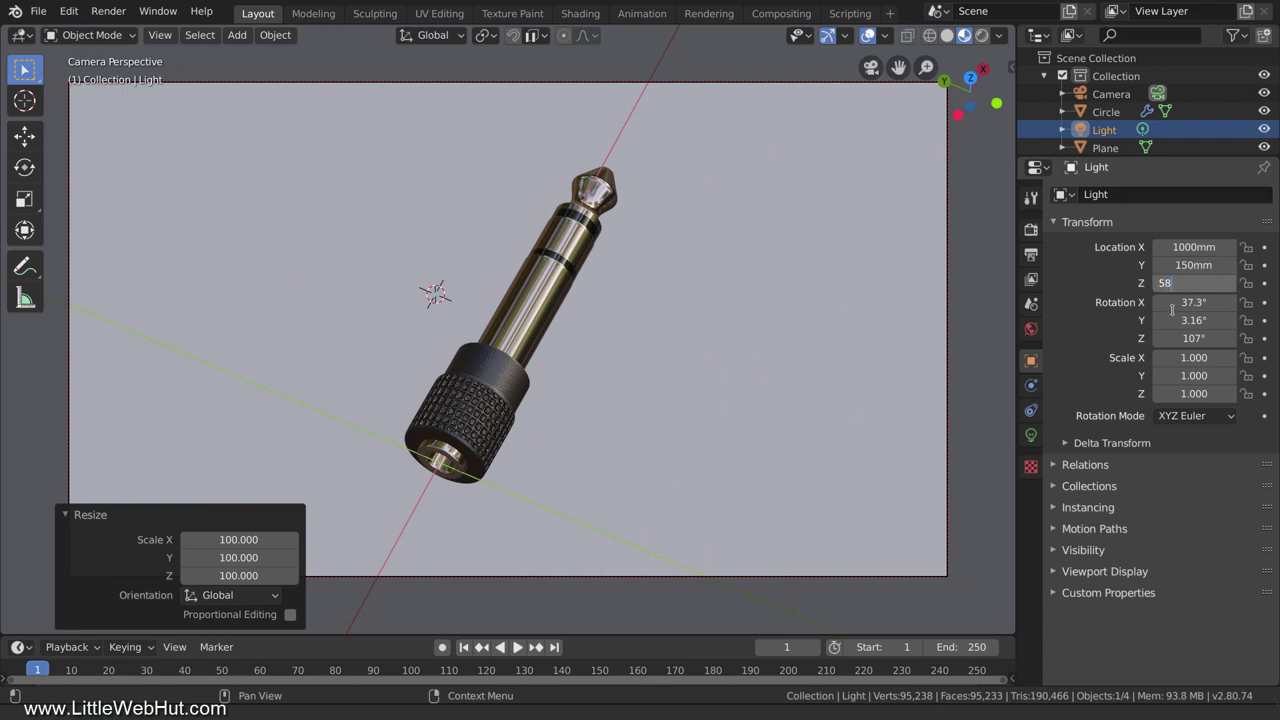
key(Return)
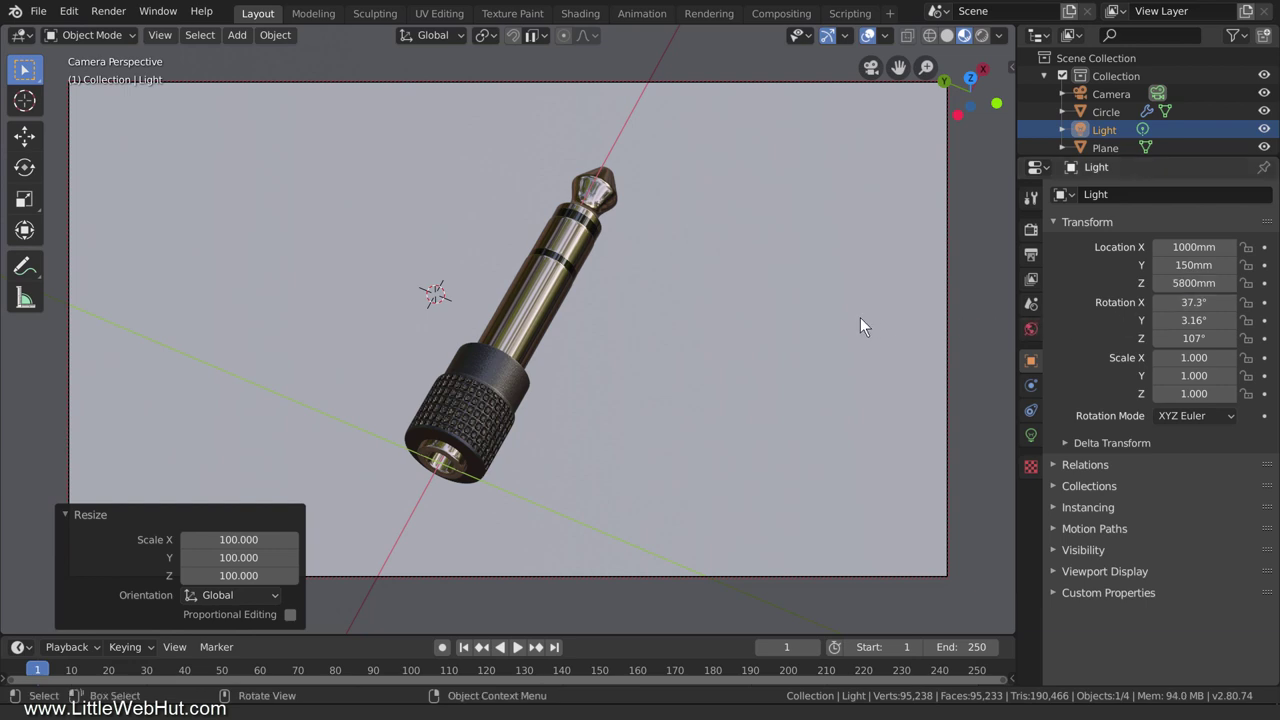
- Show the viewport in Rendered shading and use outdoors.jpg as an environment texture for the world background color
key(z)
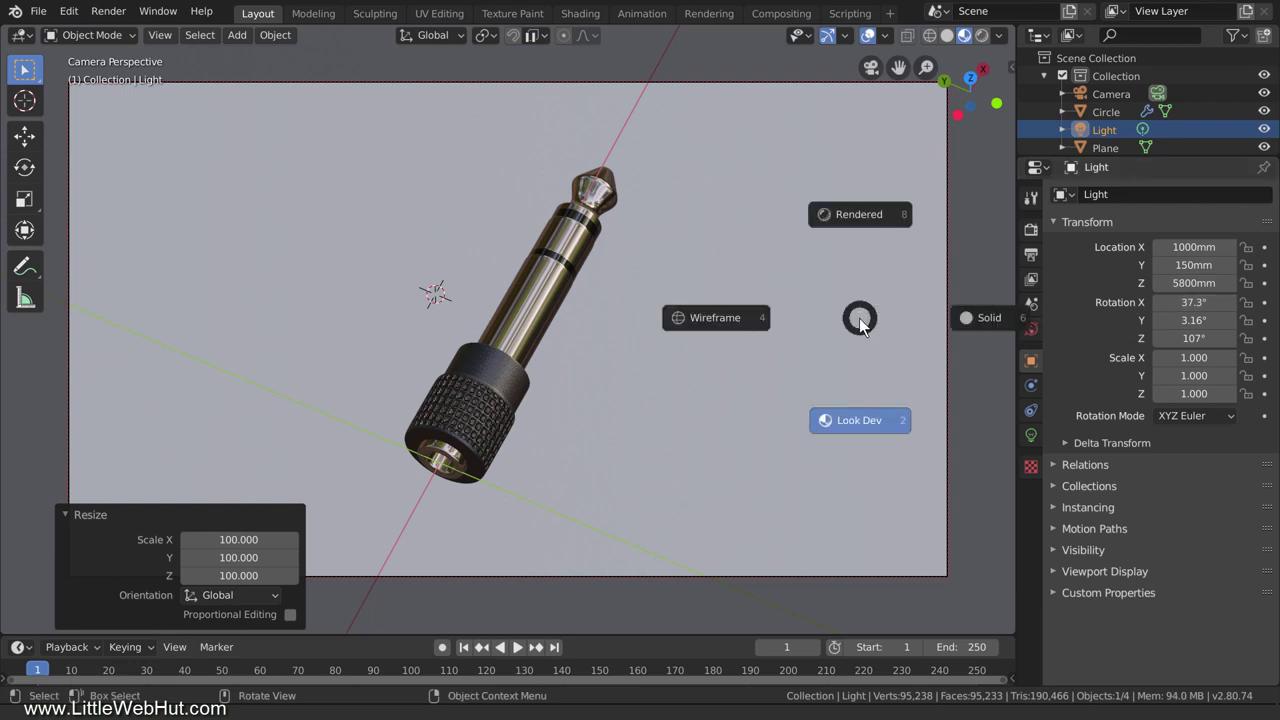
click(884, 214)
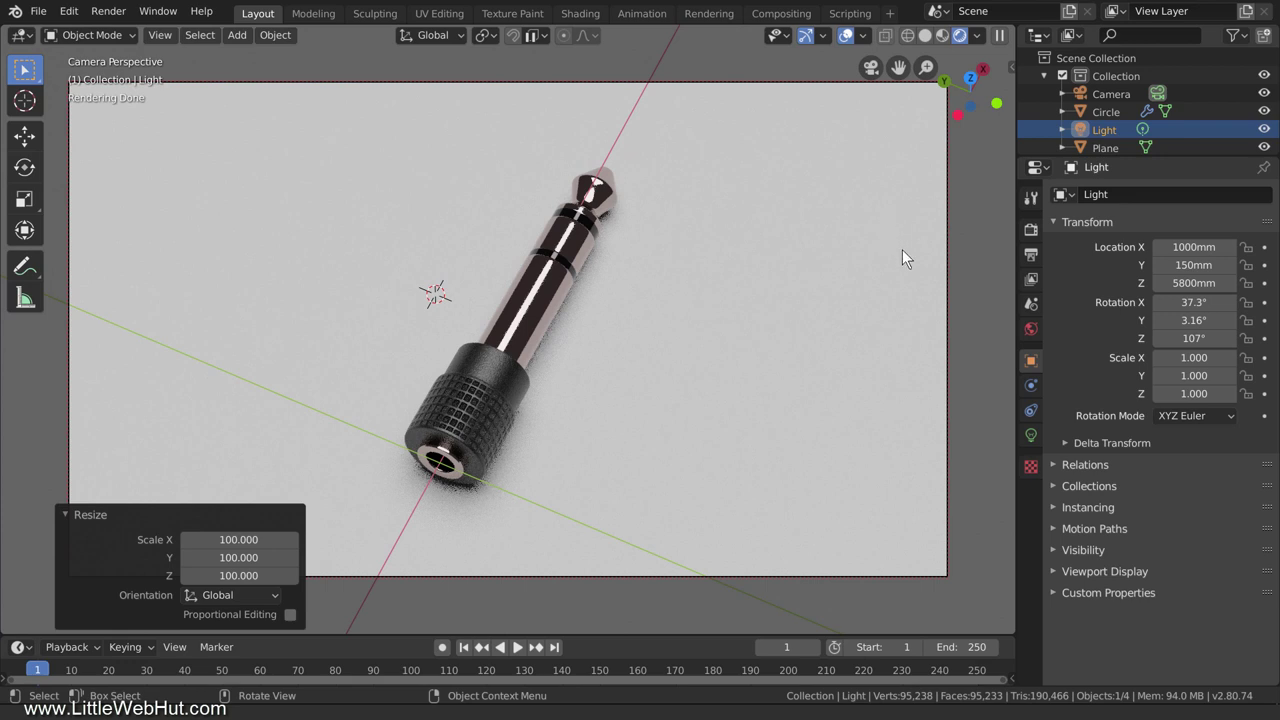
click(1031, 329)
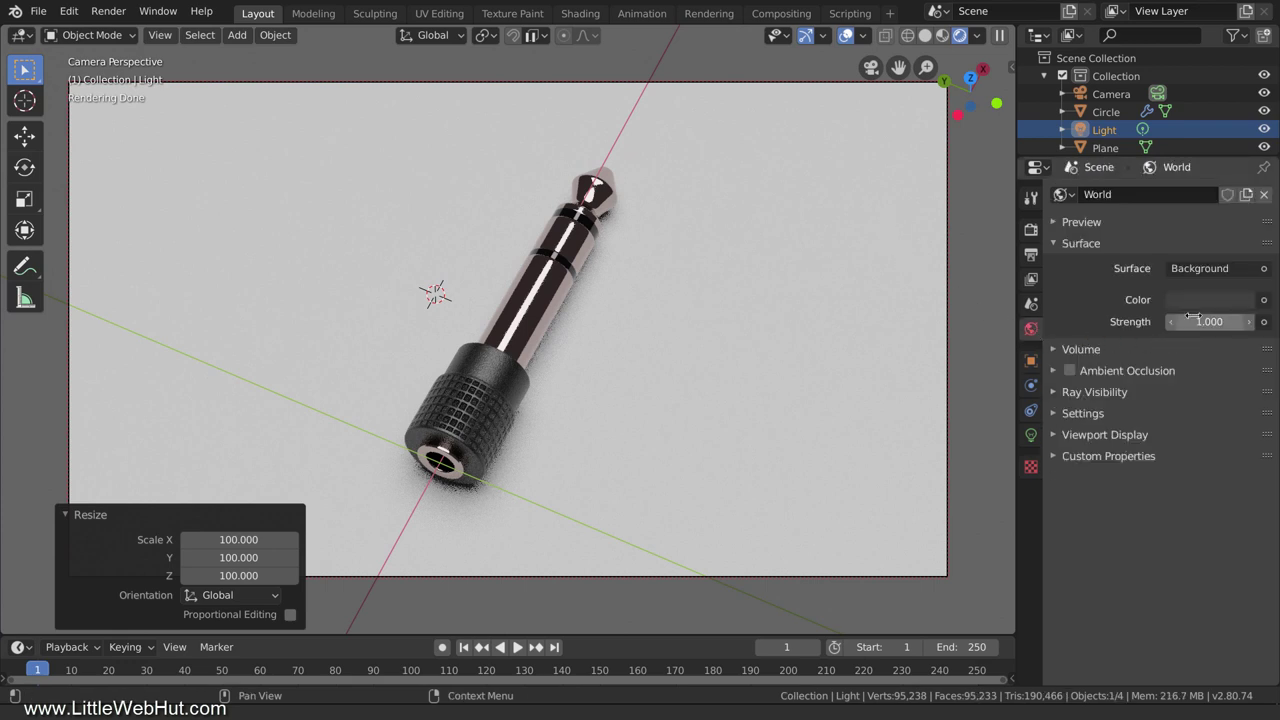
click(1264, 300)
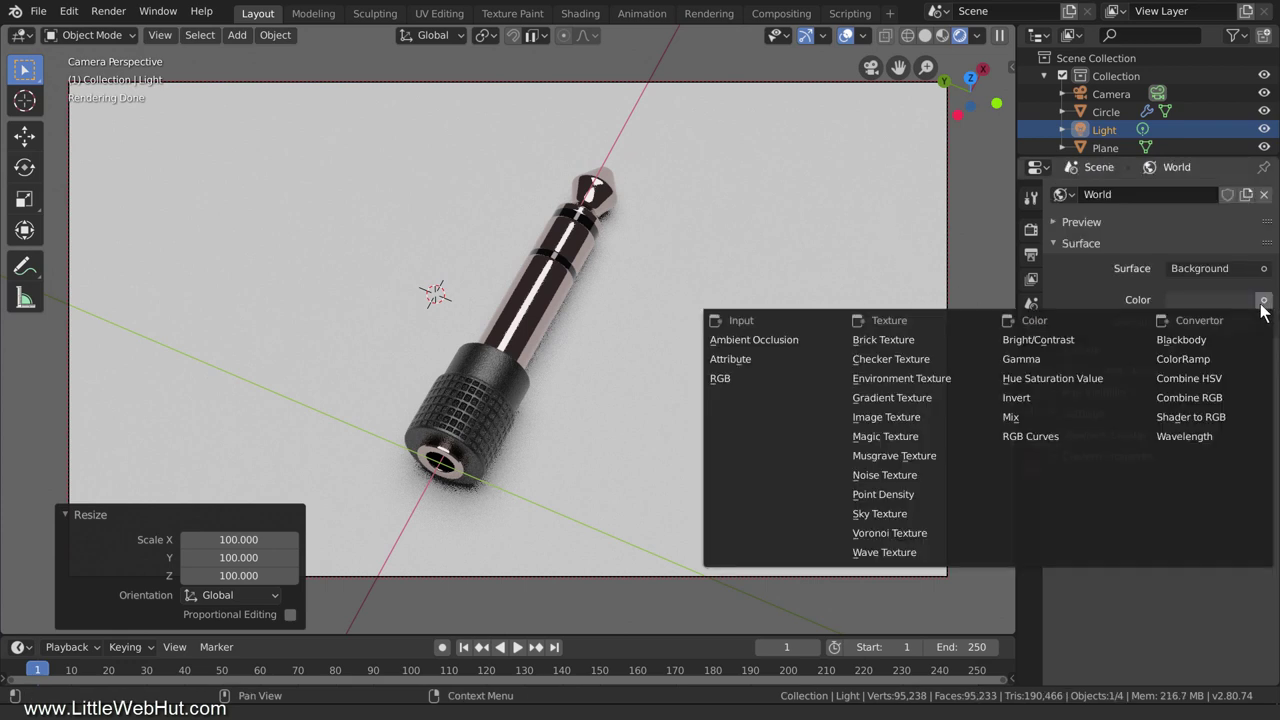
click(955, 379)
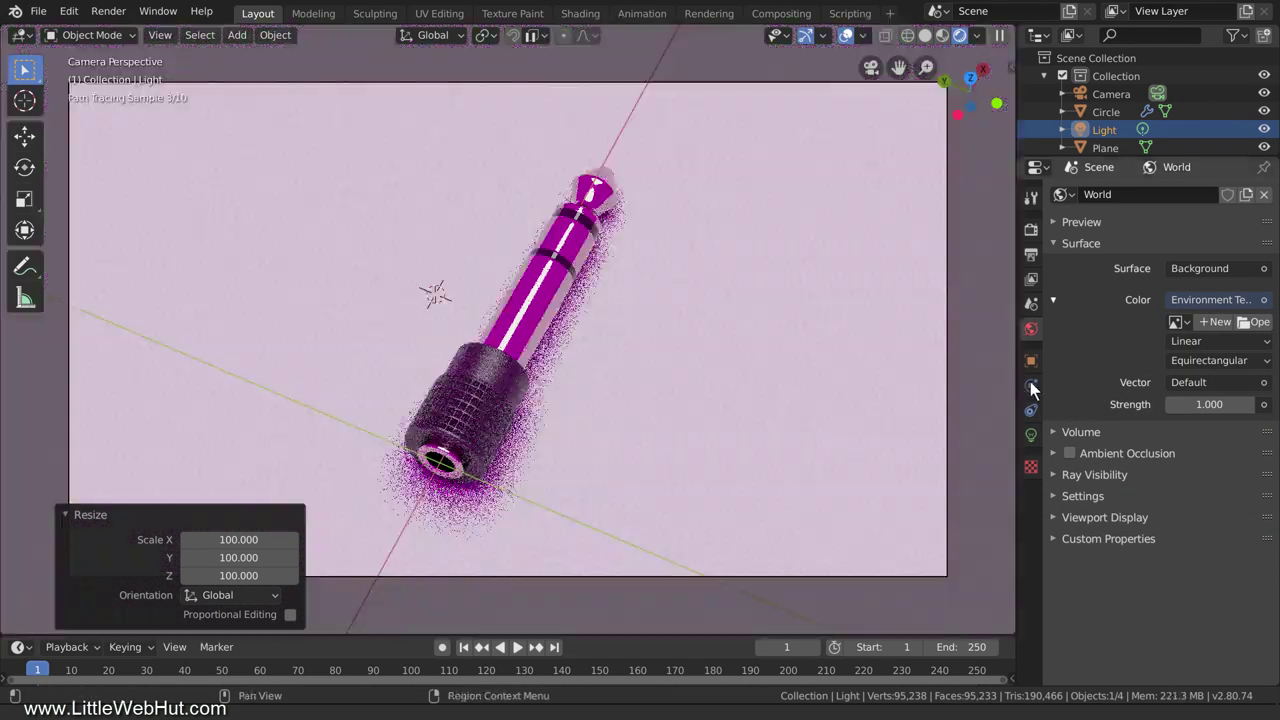
click(1252, 322)
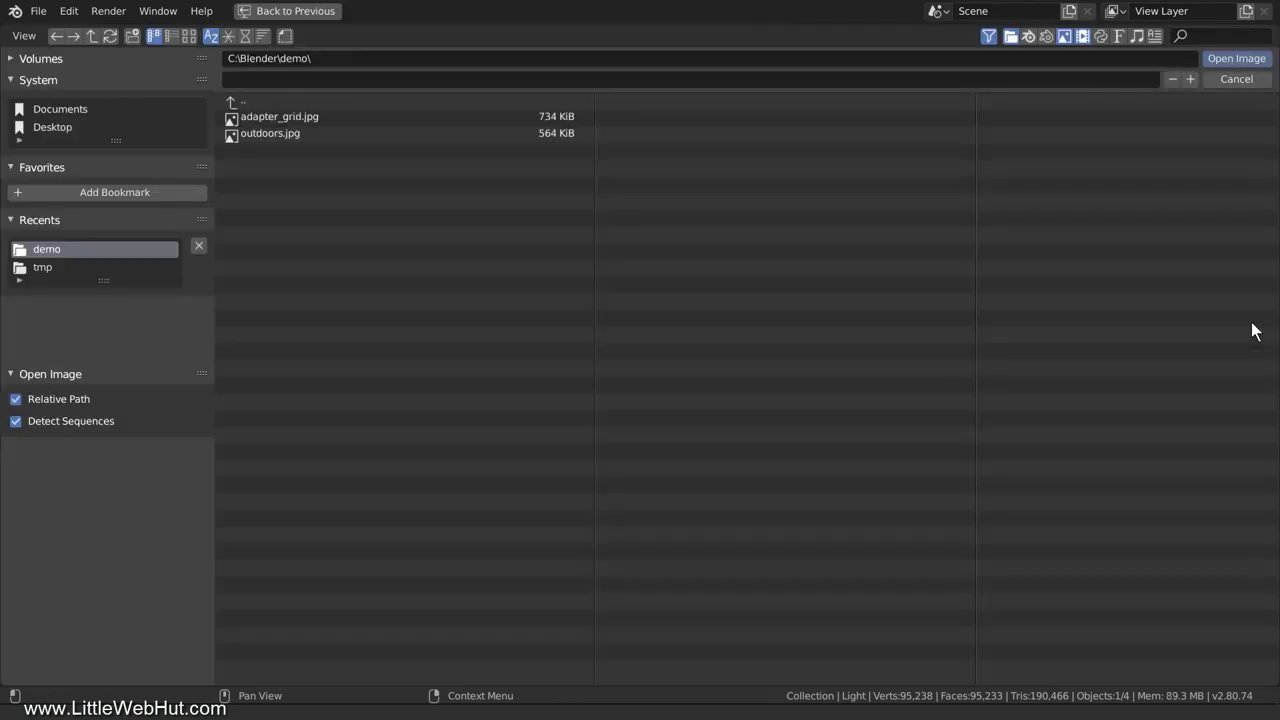
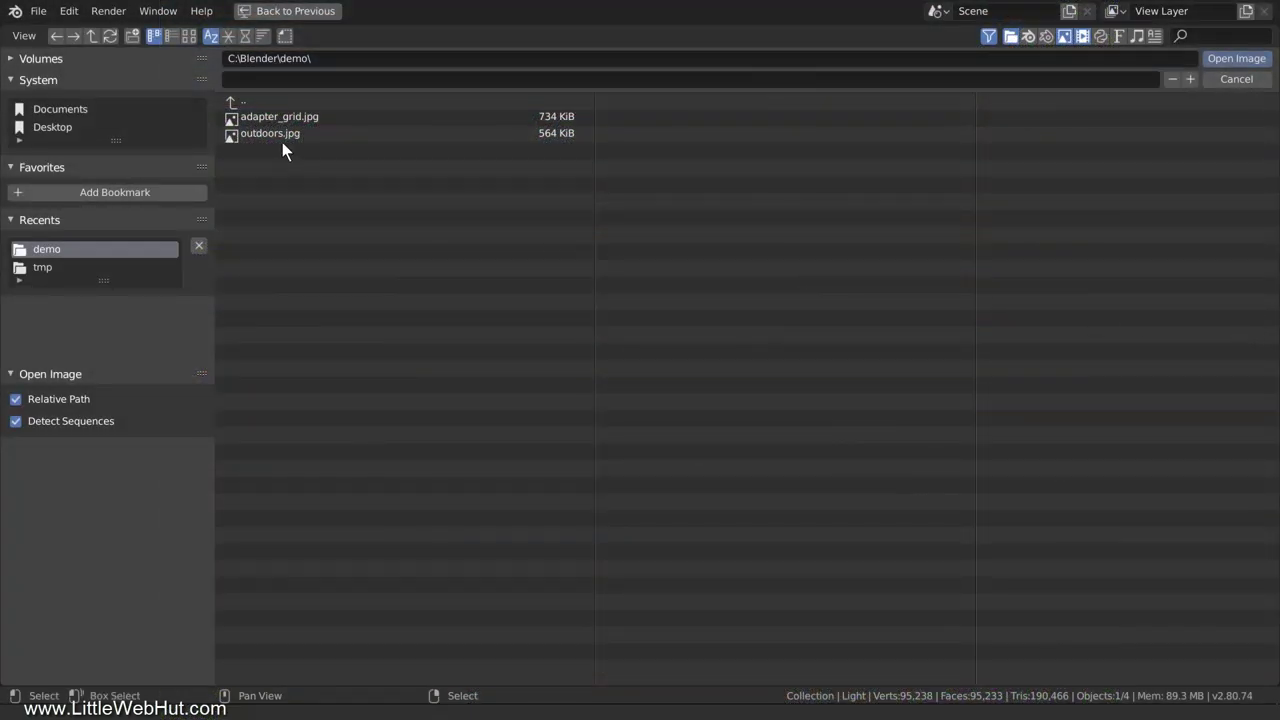
click(268, 133)
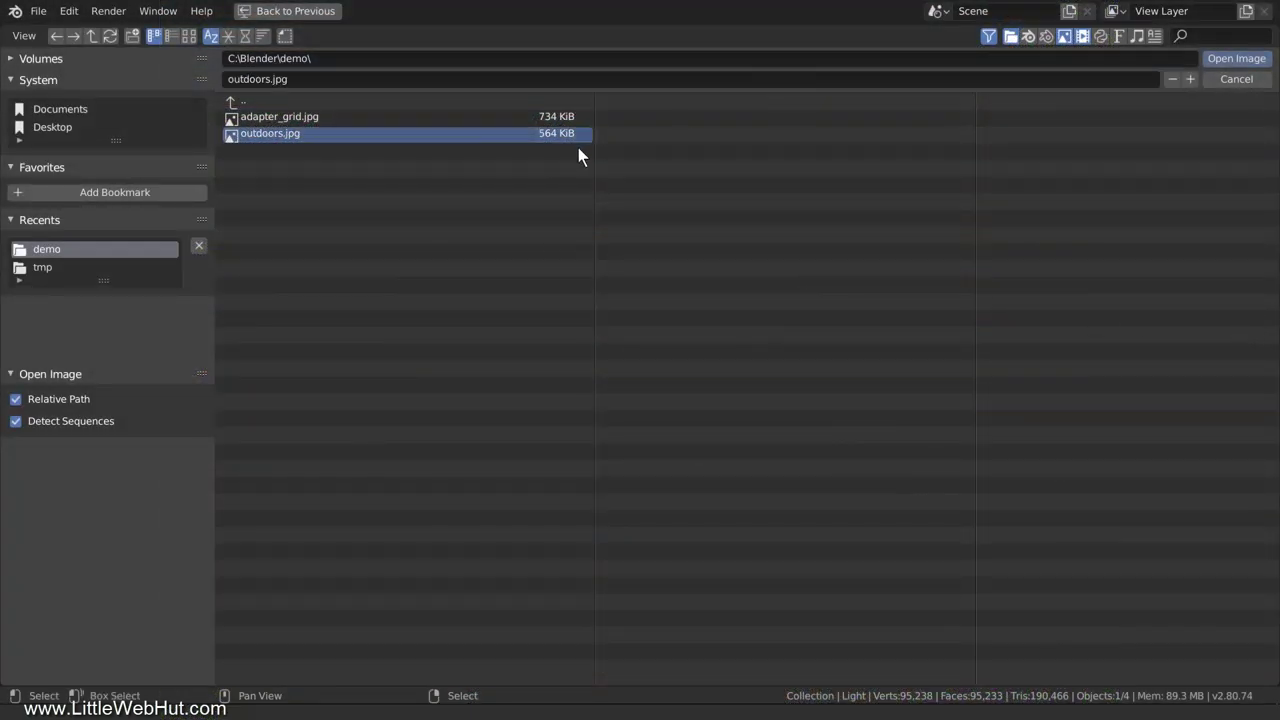
click(1236, 60)
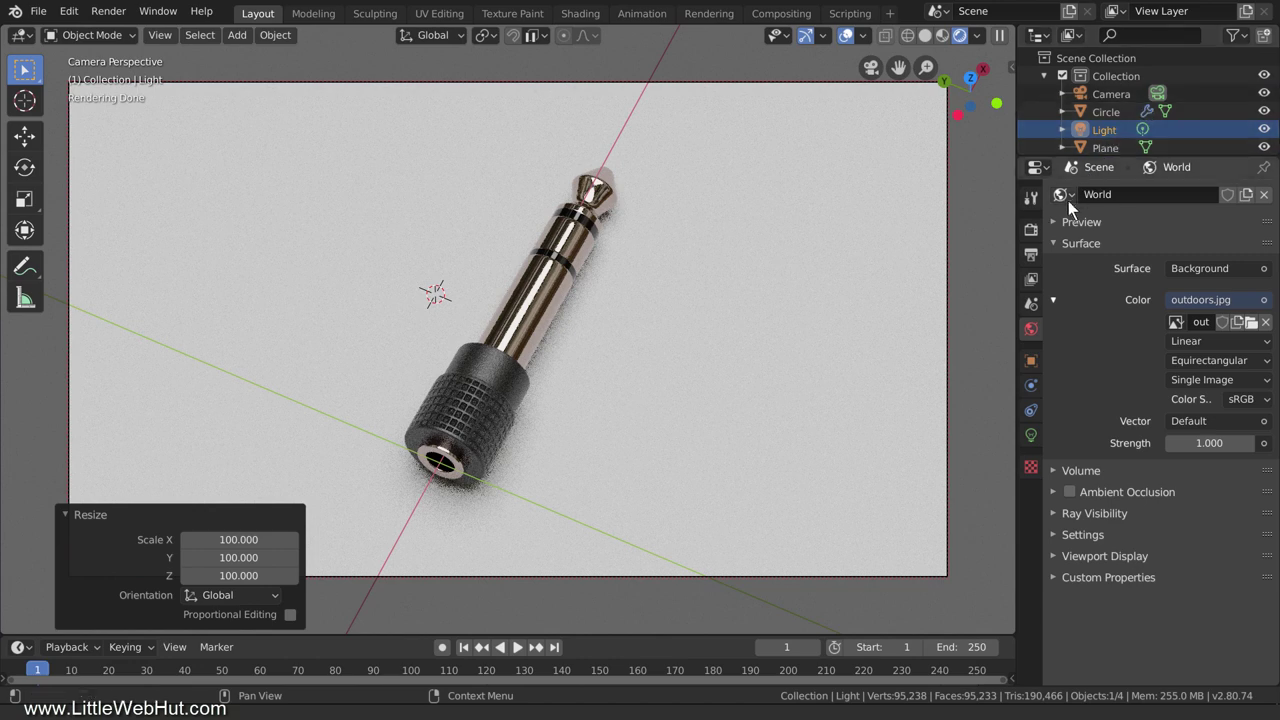
- Check the output resolution and set the Cycles render samples to 300
click(1031, 256)
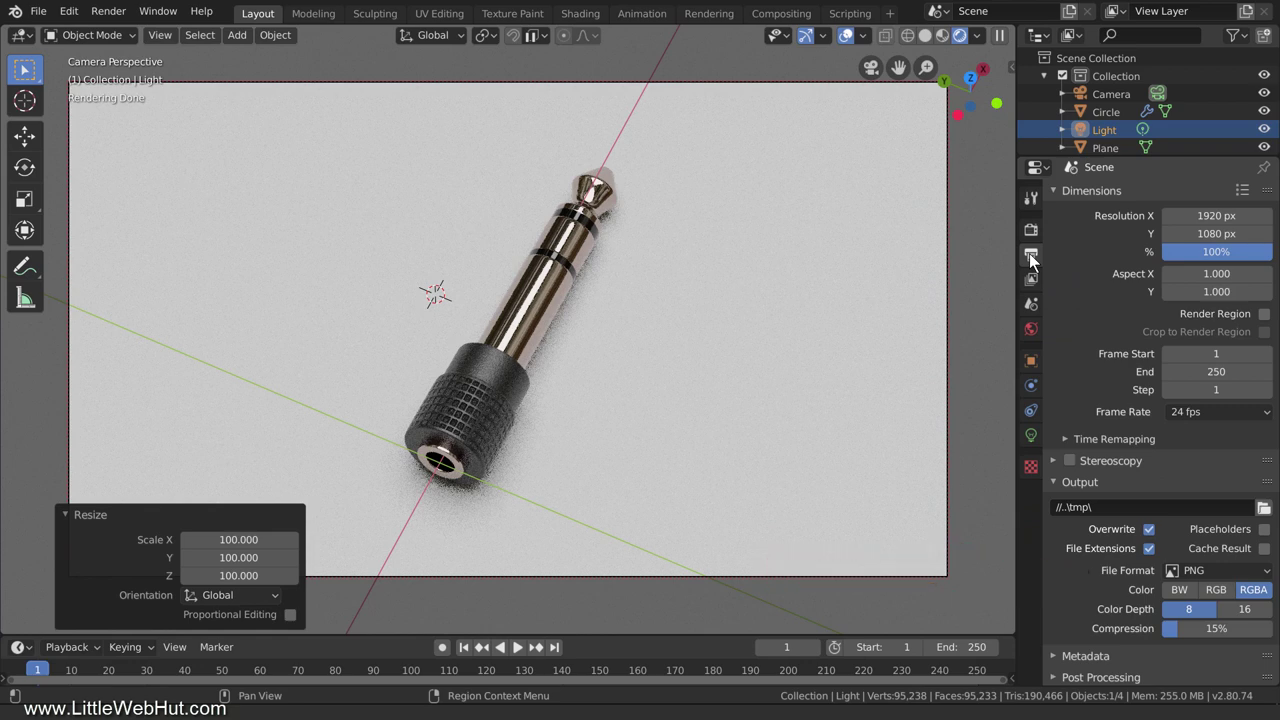
click(1031, 232)
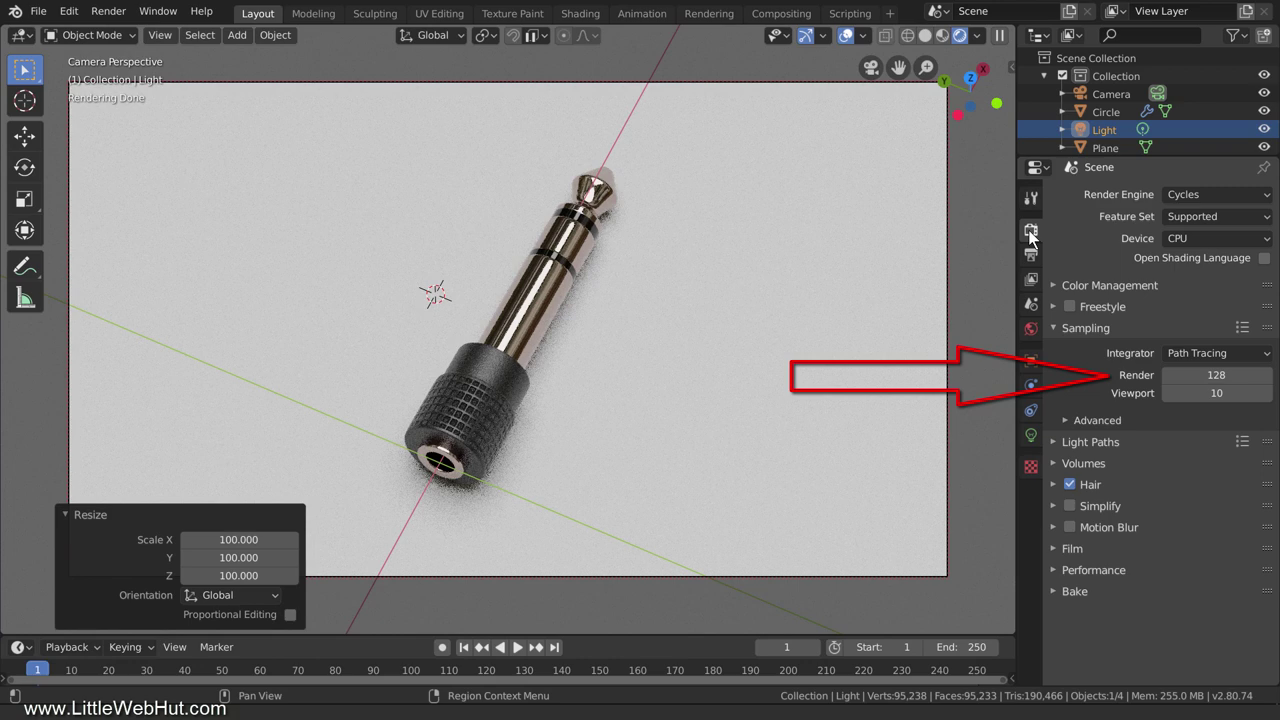
click(1211, 375)
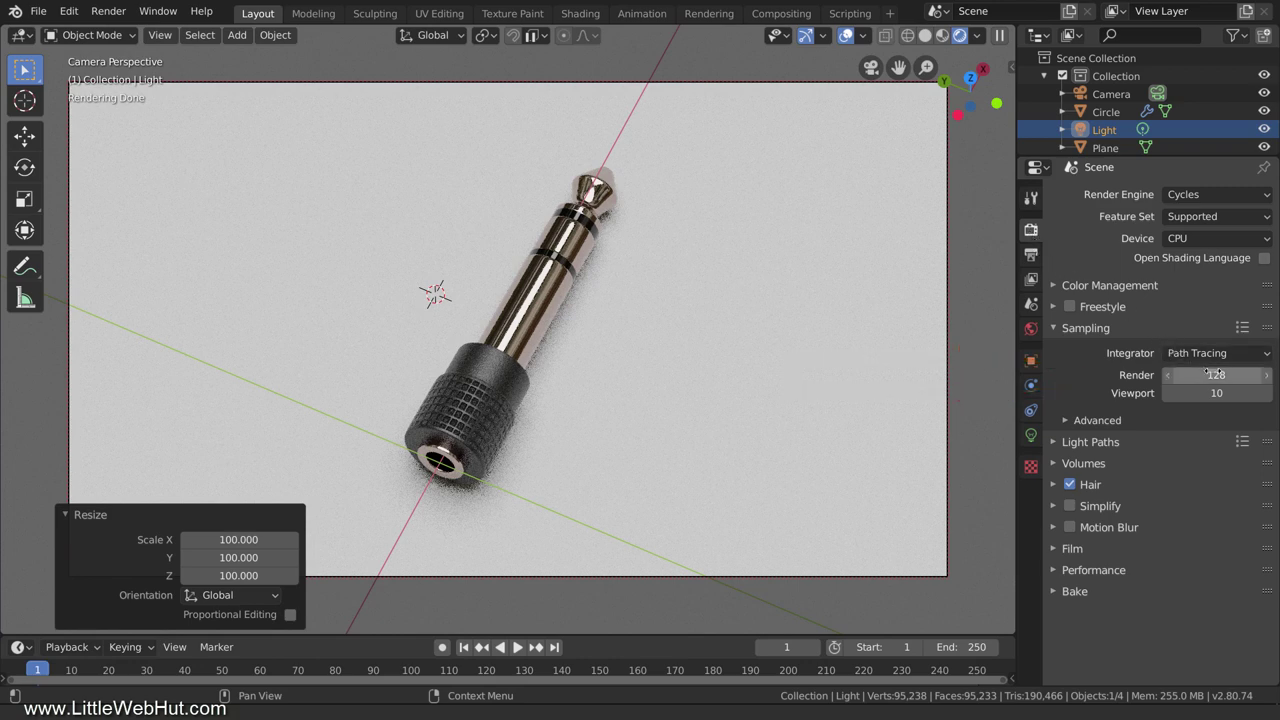
text(300)
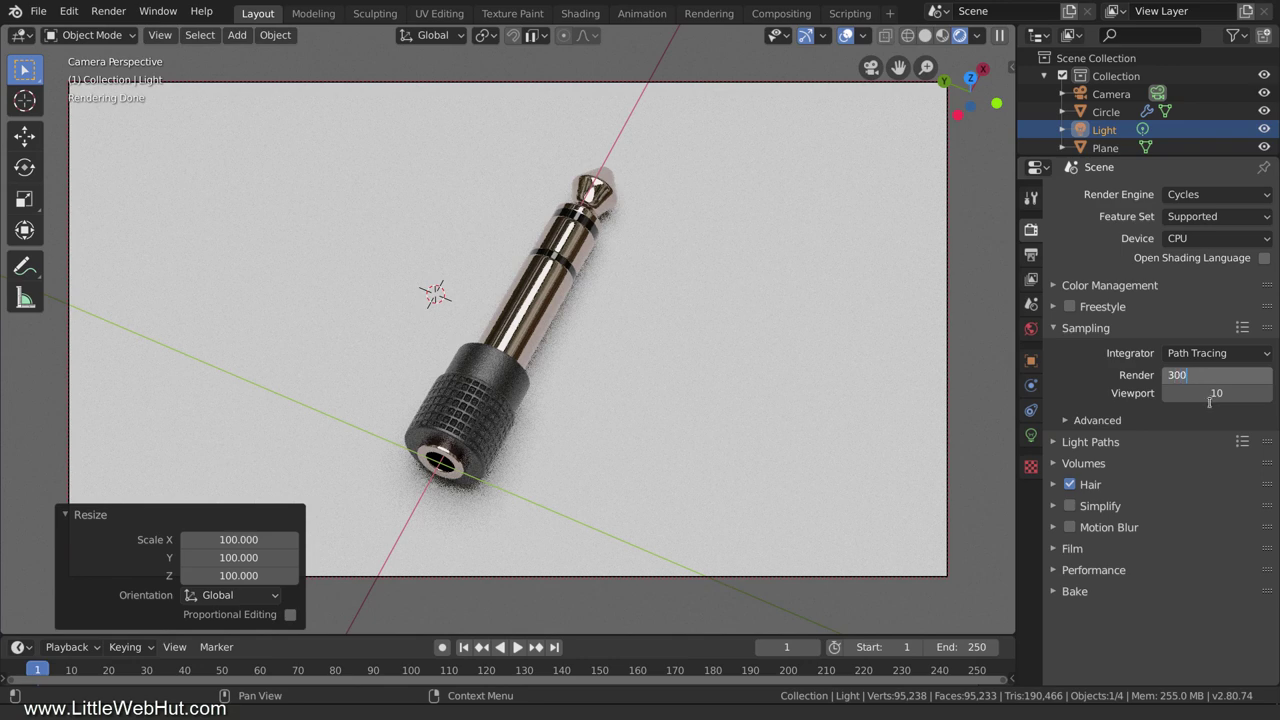
key(Return)
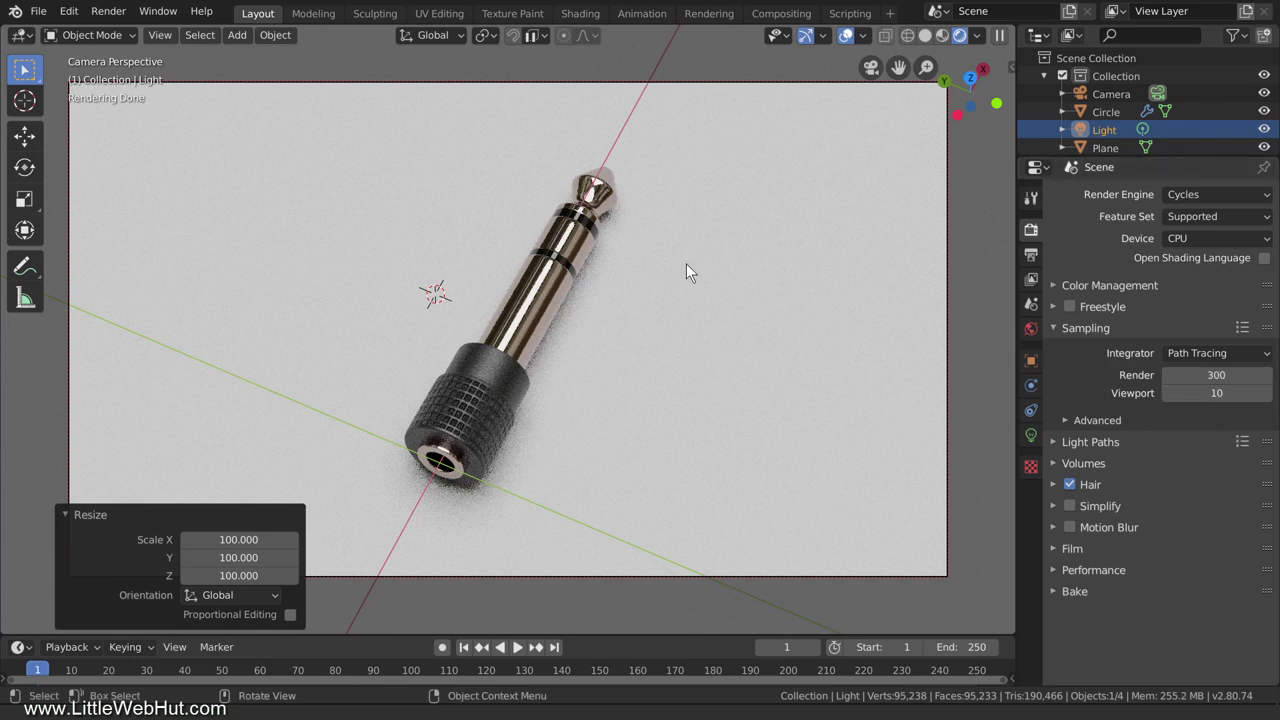
- Save the project file and start a render of the scene
click(38, 11)
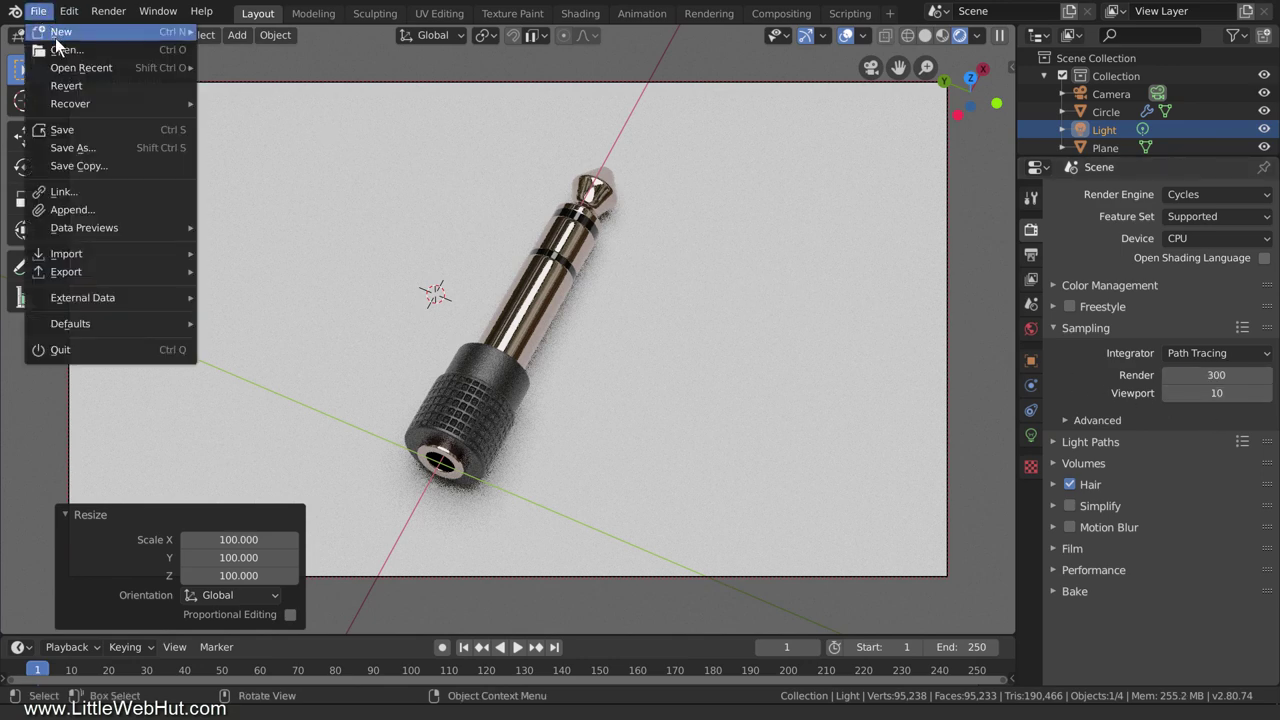
click(91, 129)
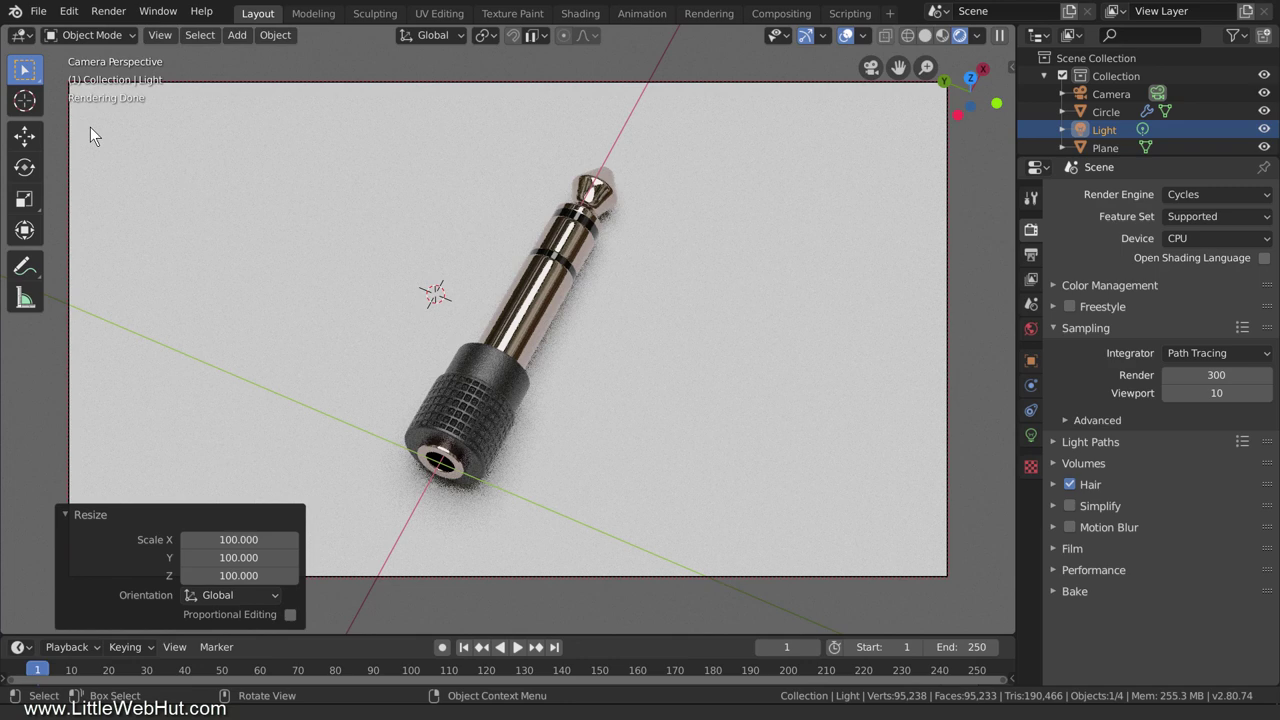
click(117, 17)
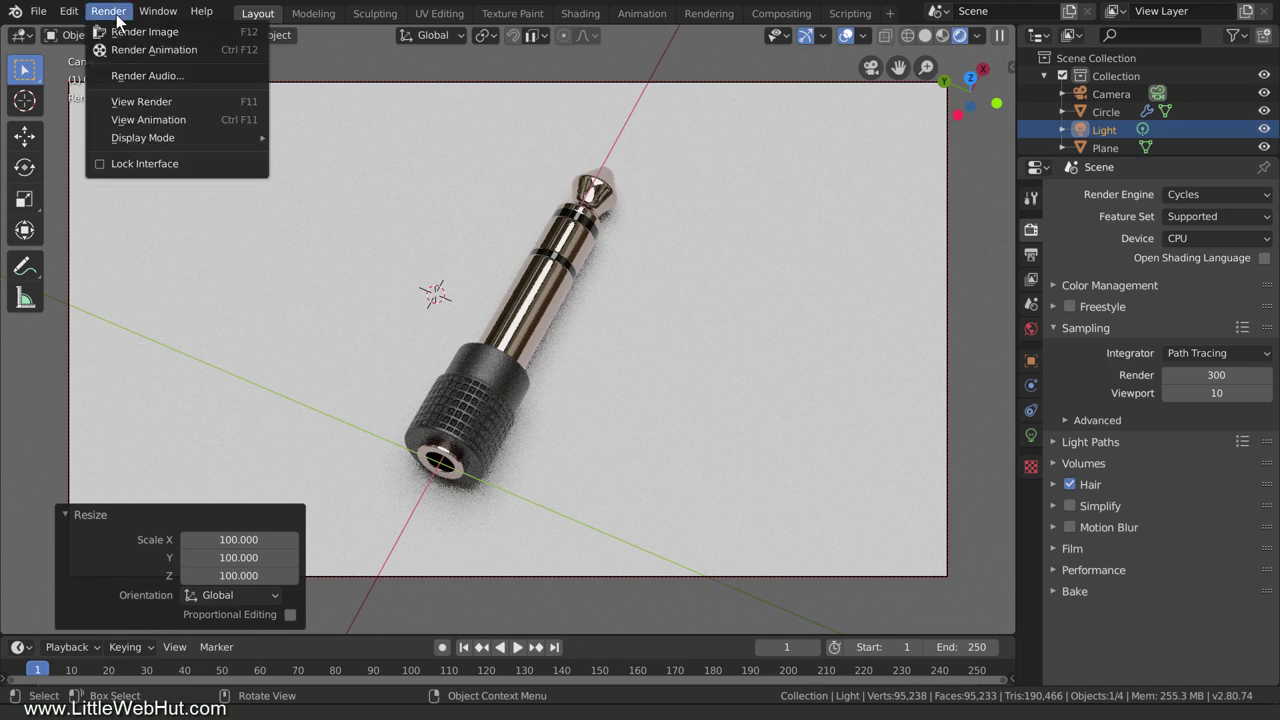